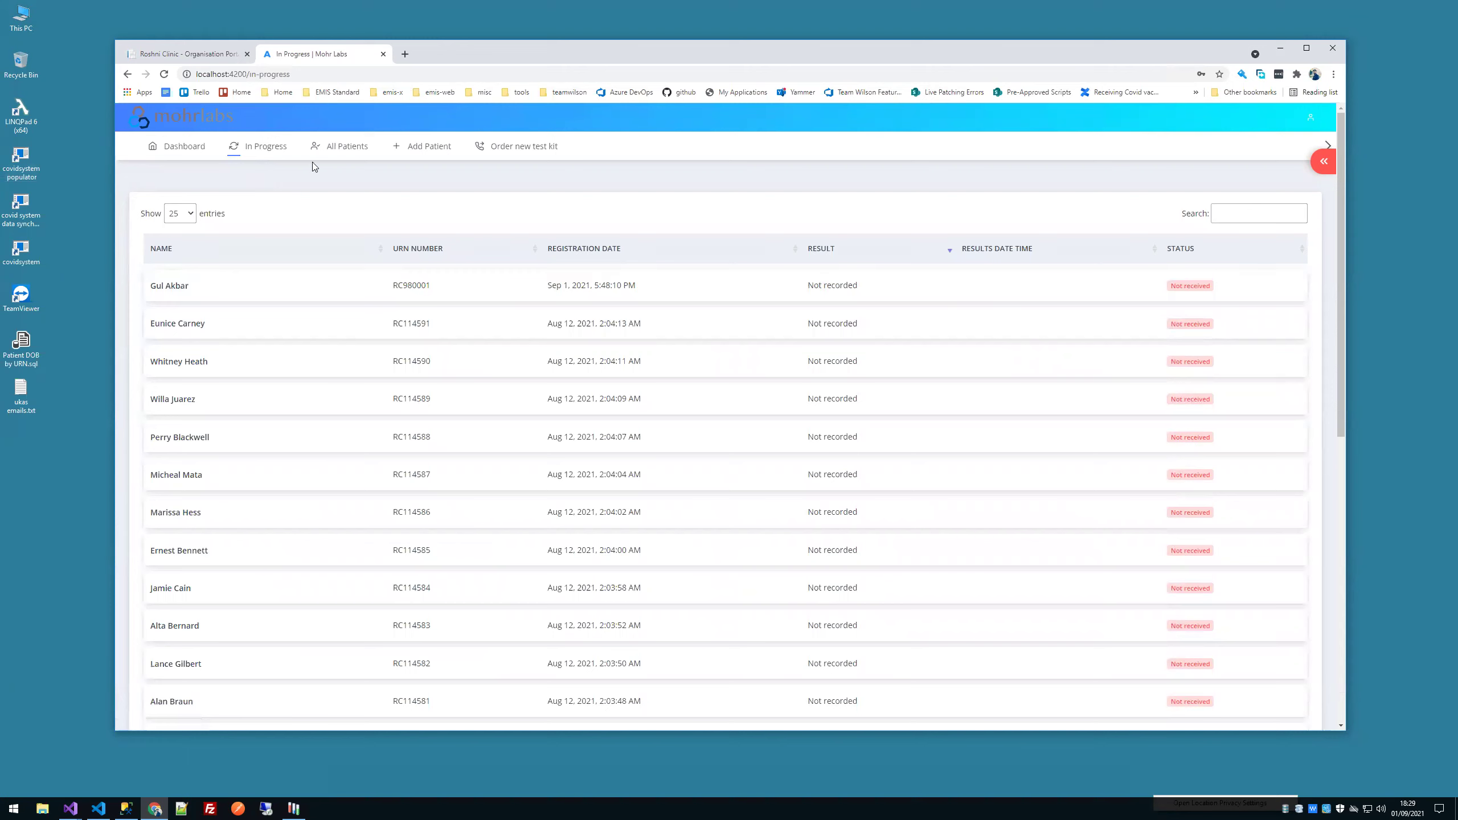
Step: Browse All Patients and the Dashboard, select JK Travels, and end on an empty Add Patient form
left_click(340, 147)
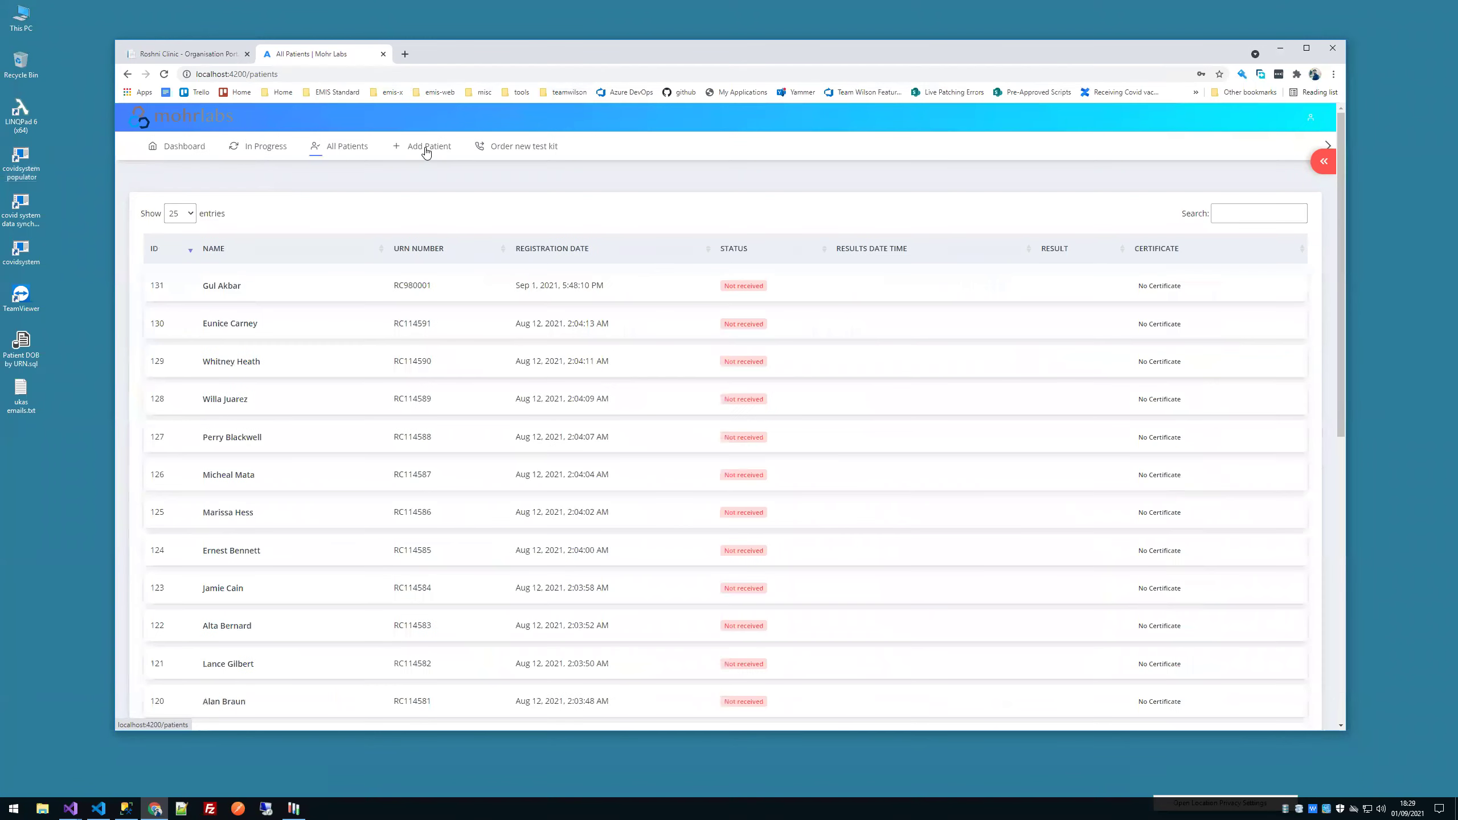
left_click(425, 151)
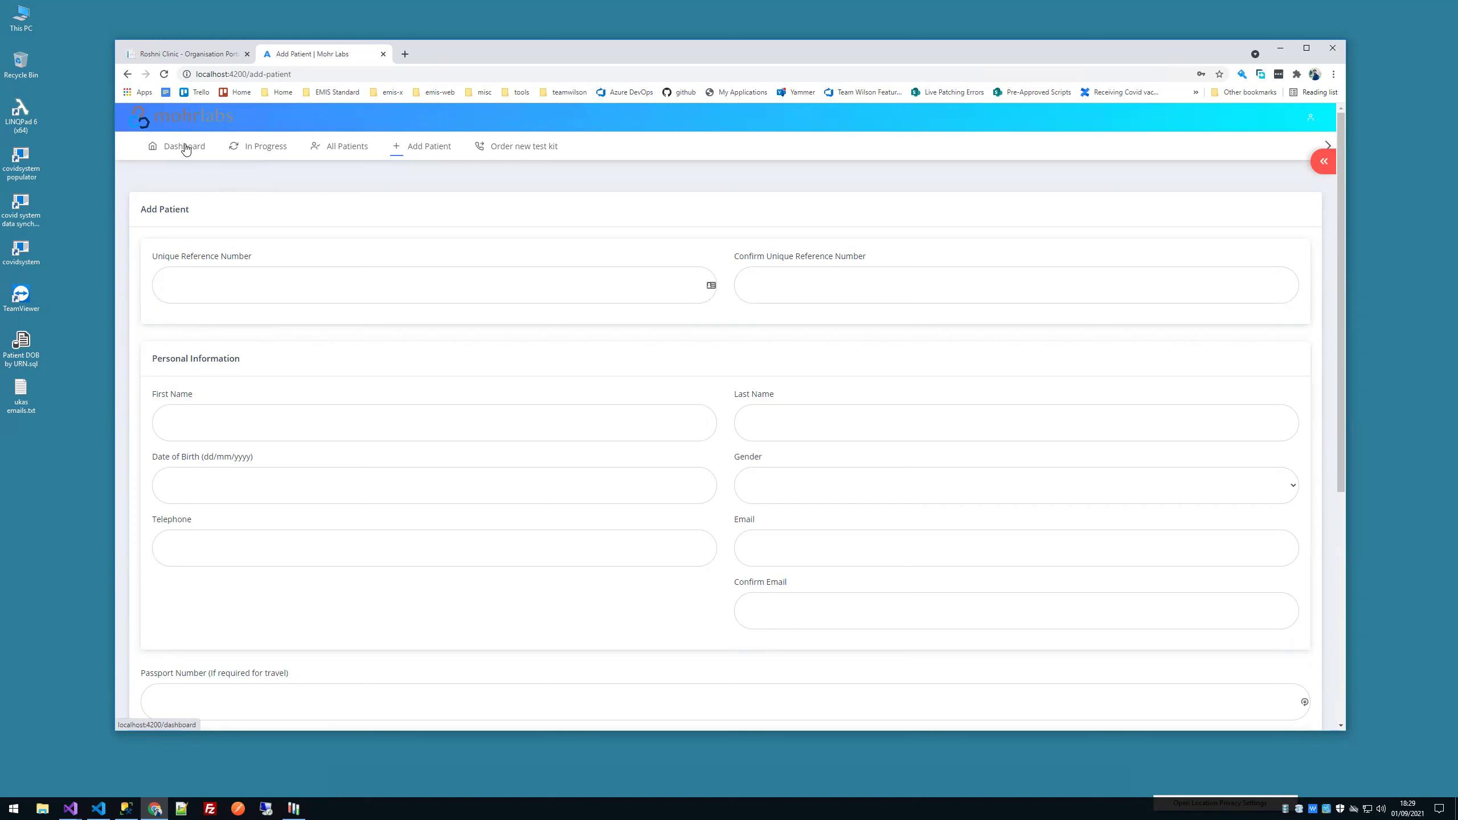
left_click(185, 148)
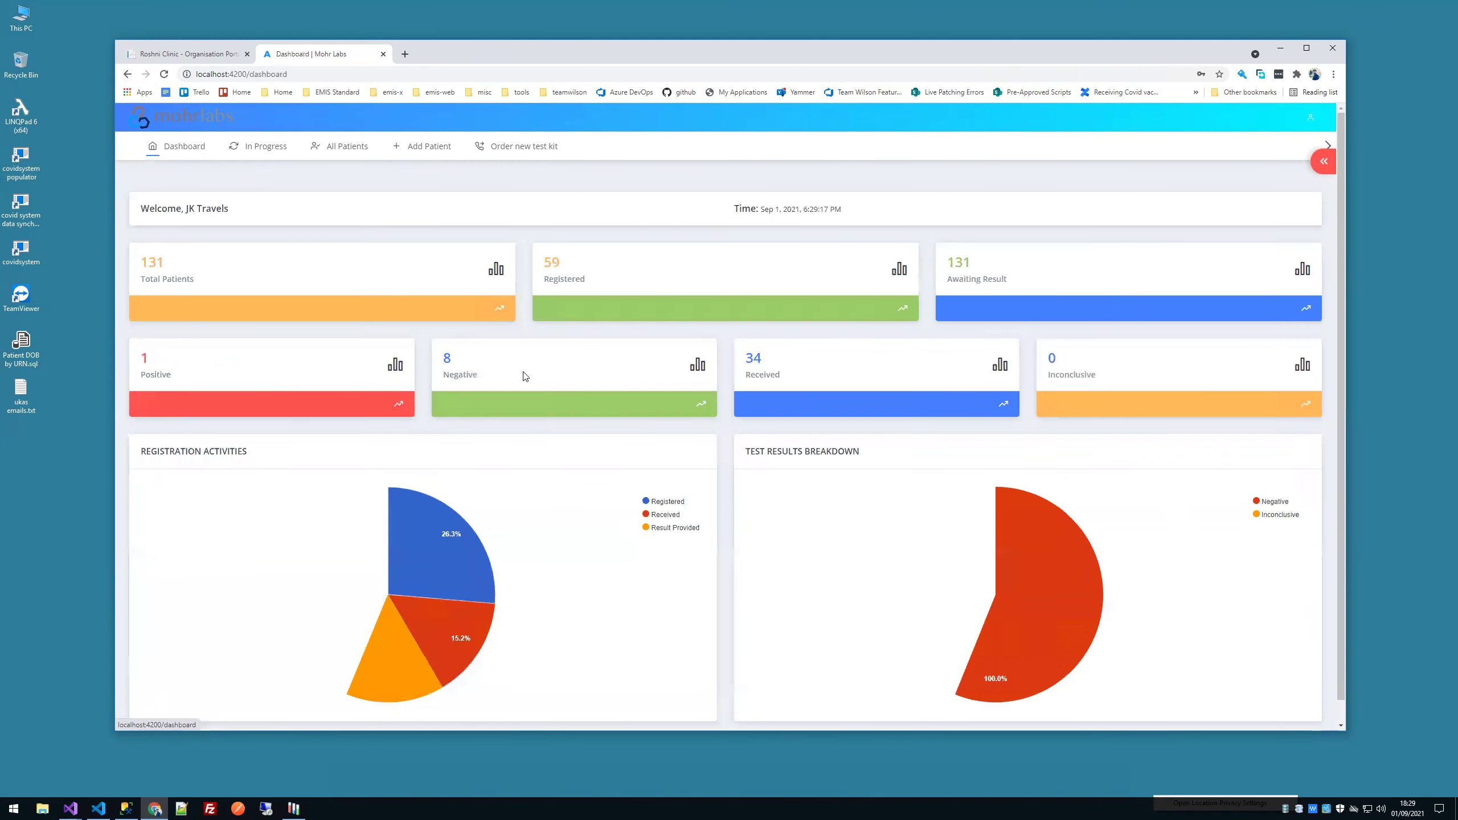
left_click_drag(185, 208, 235, 215)
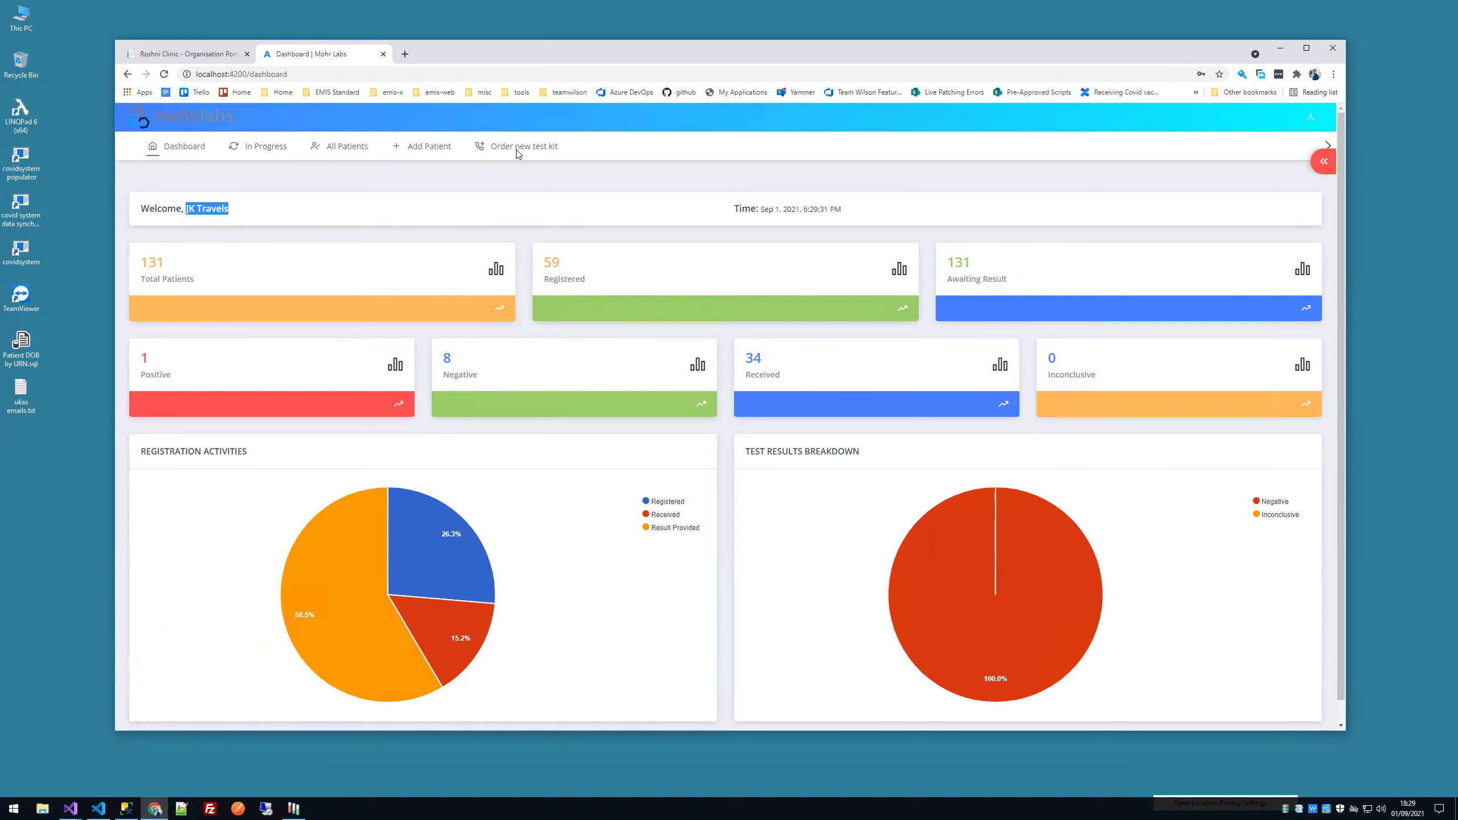
left_click(436, 144)
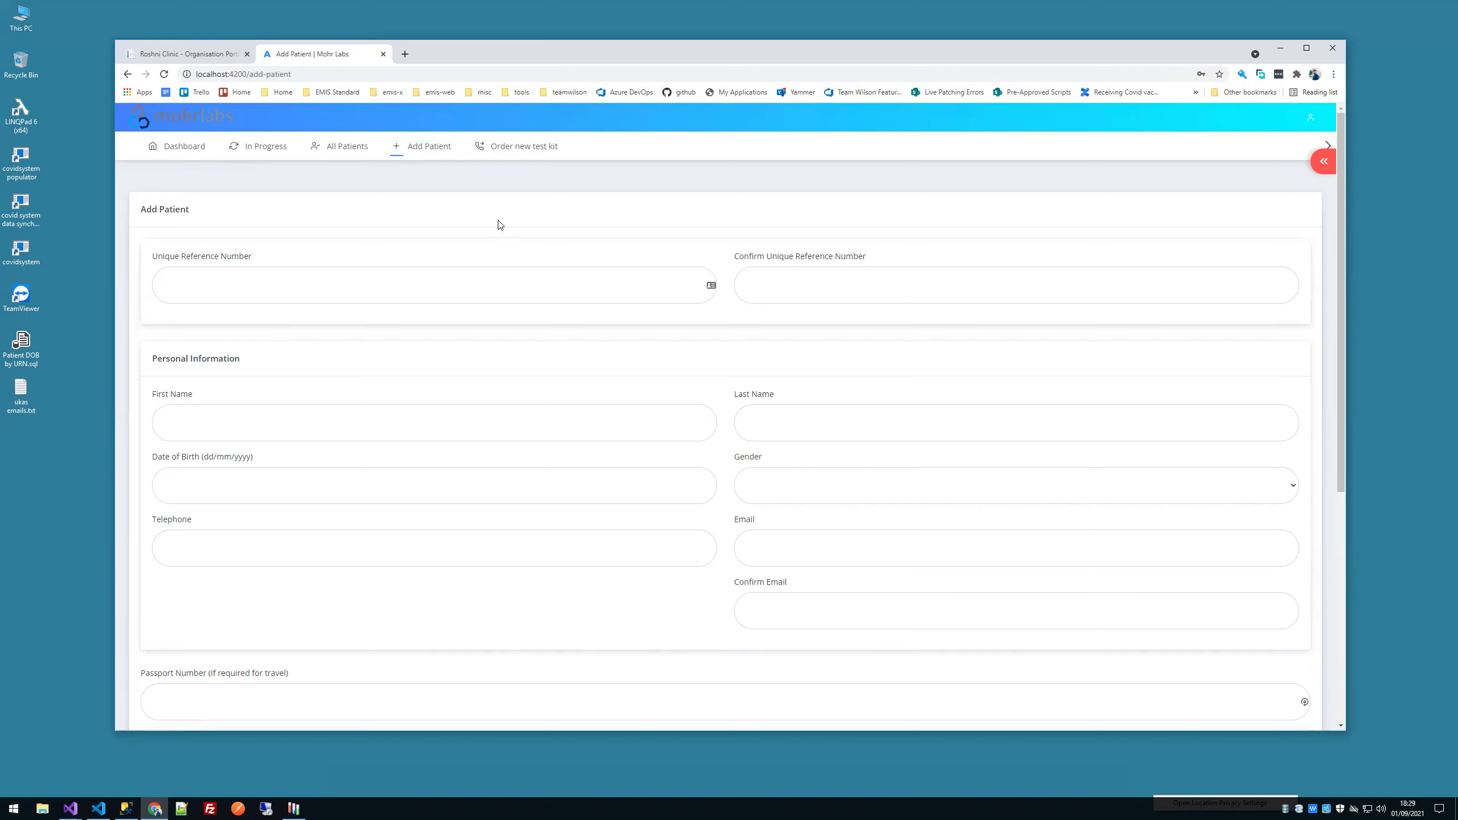
Step: Enter the patient's reference number, first and last name, date of birth and phone number
left_click(546, 294)
type("RC97000")
key("Tab")
type("RC97000")
key("Tab")
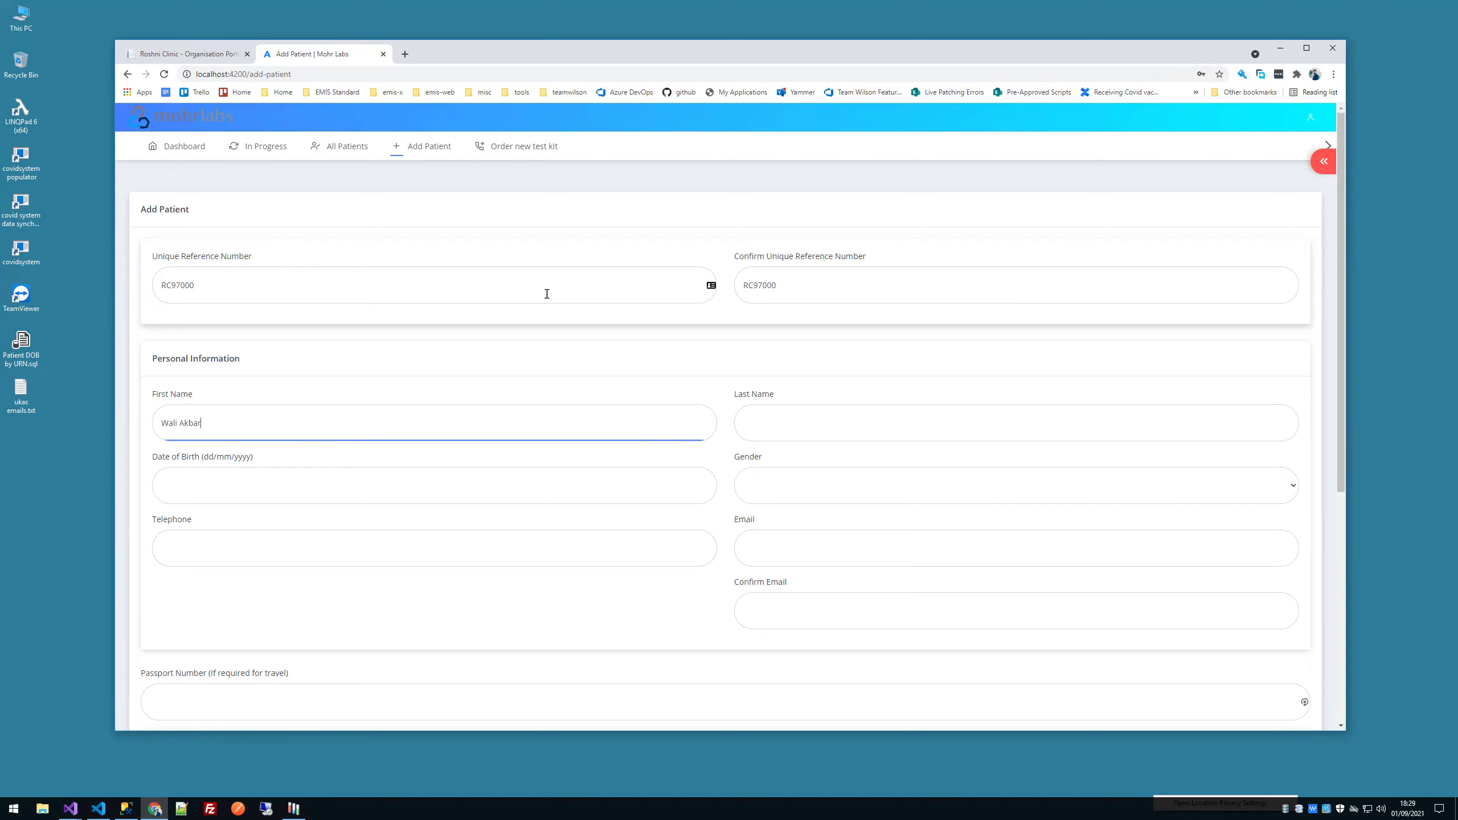
key("Tab")
type("An")
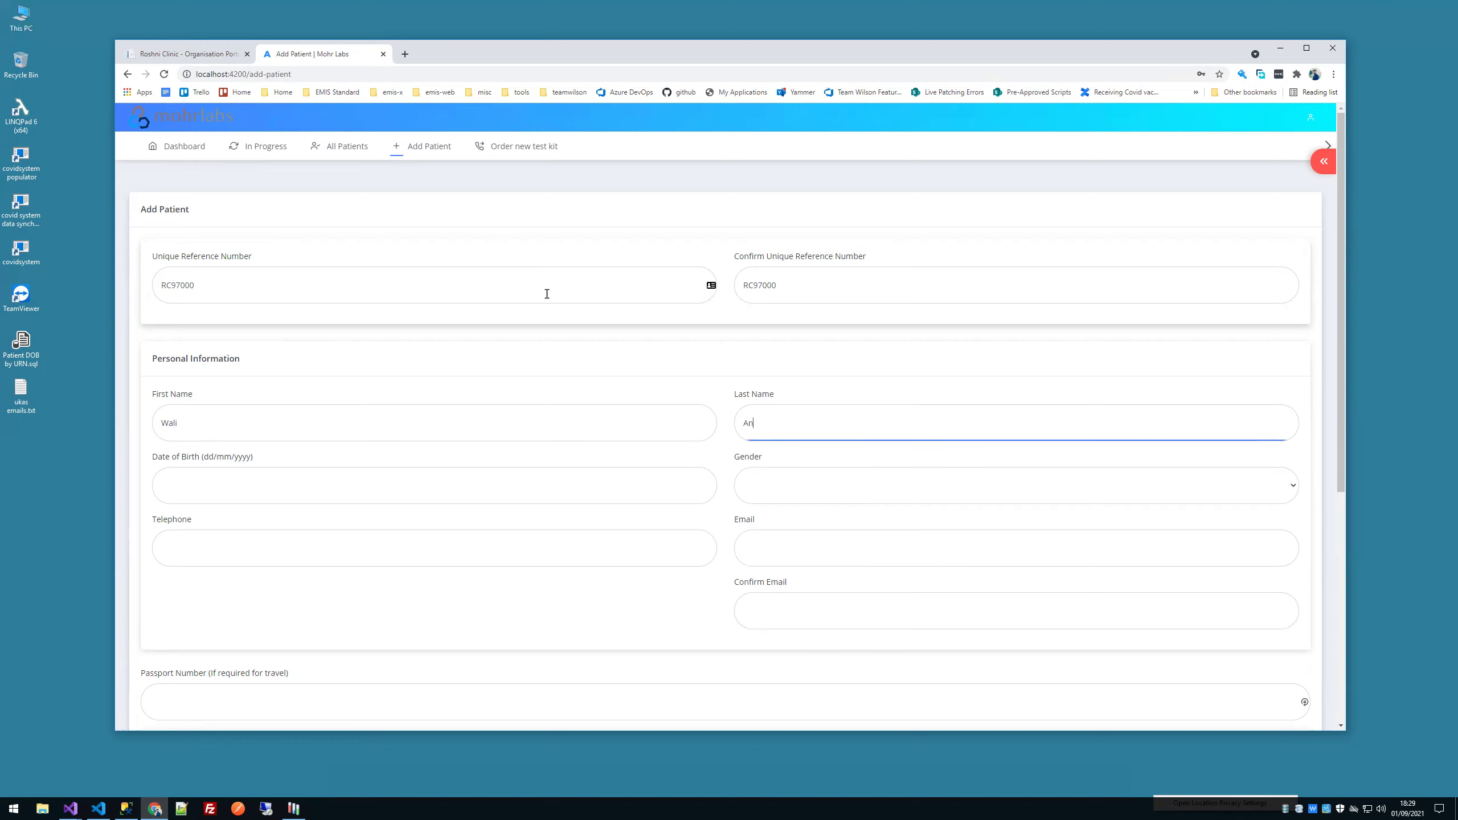
key("BackSpace")
type("kbar")
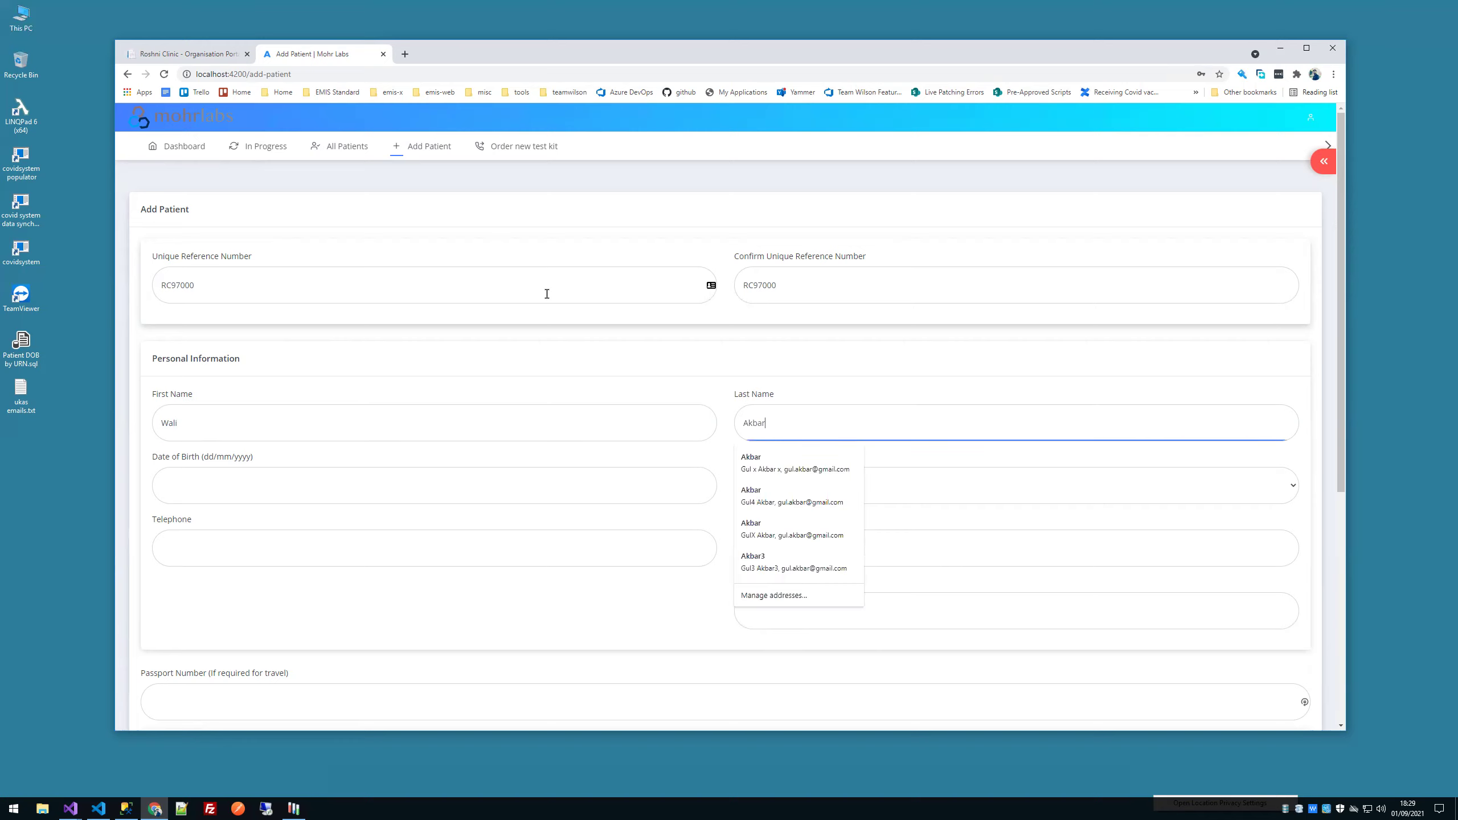
left_click(377, 482)
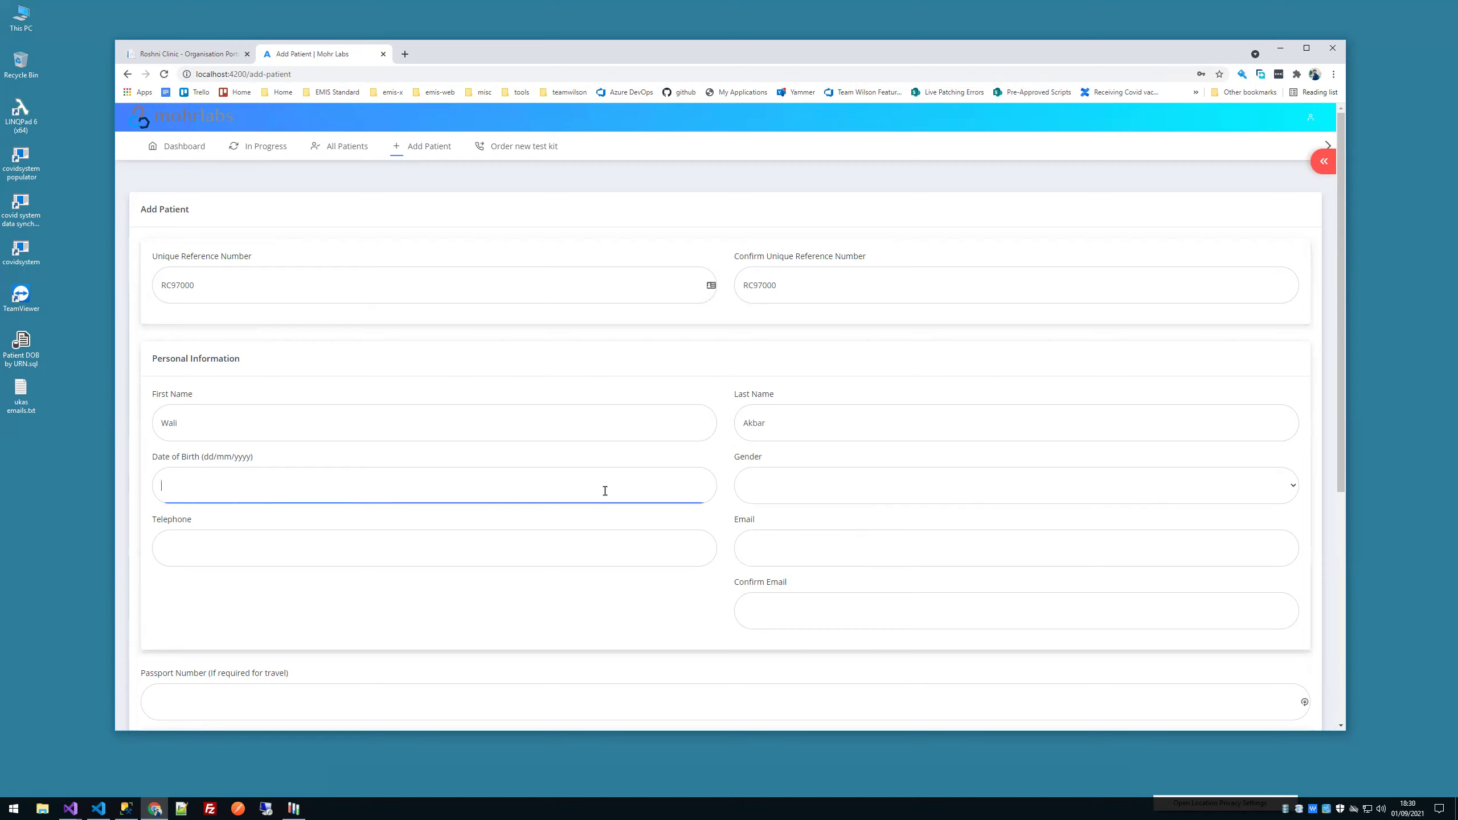
type("19/")
type("01")
type("12/19")
left_click(608, 537)
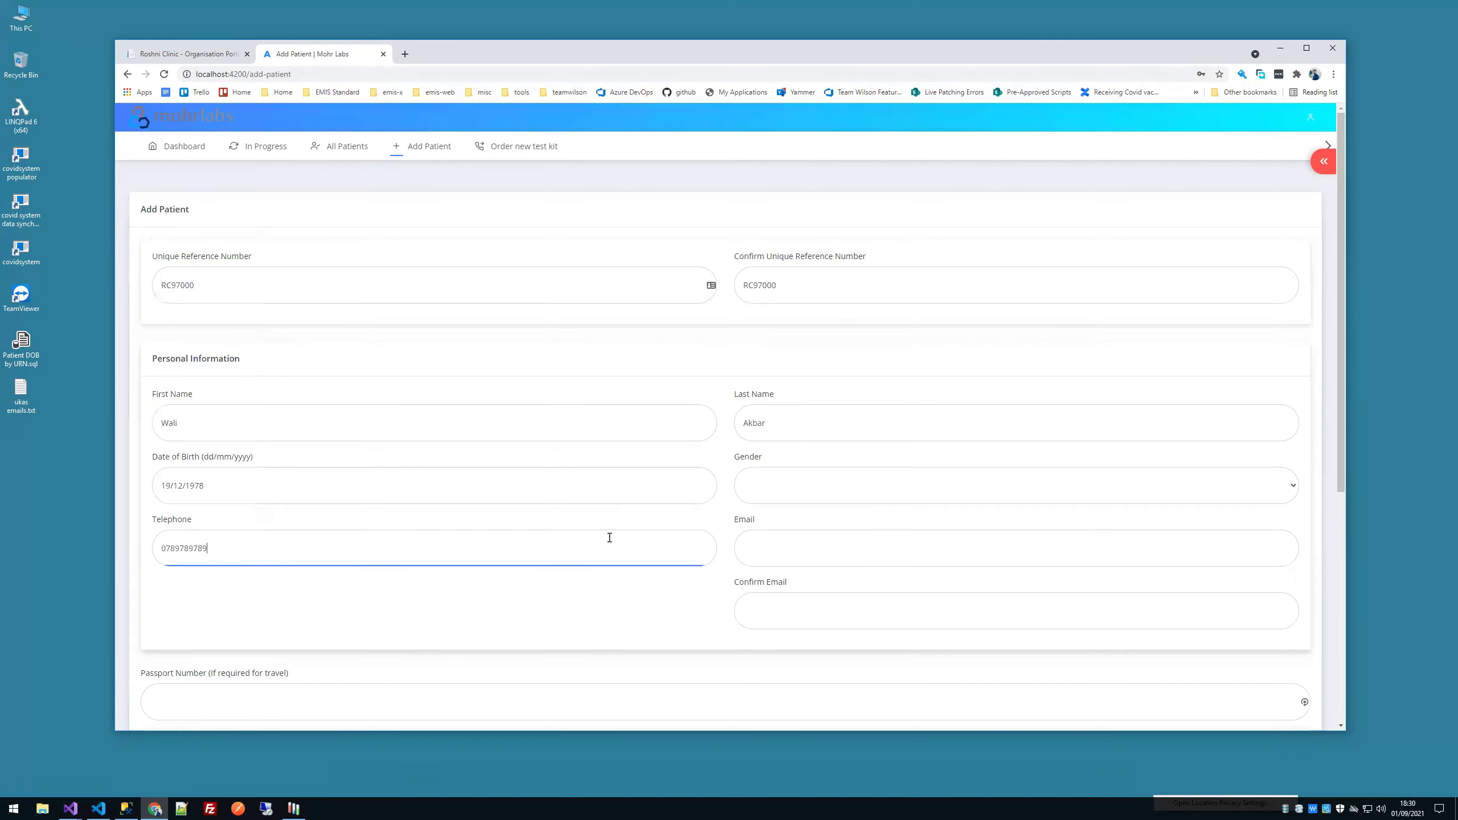
Step: Autofill email and address, add the passport number, and set the swab to 01/09/2021 at 10:30
left_click(976, 560)
left_click(766, 366)
scroll(520, 527, "down", 6)
left_click(319, 352)
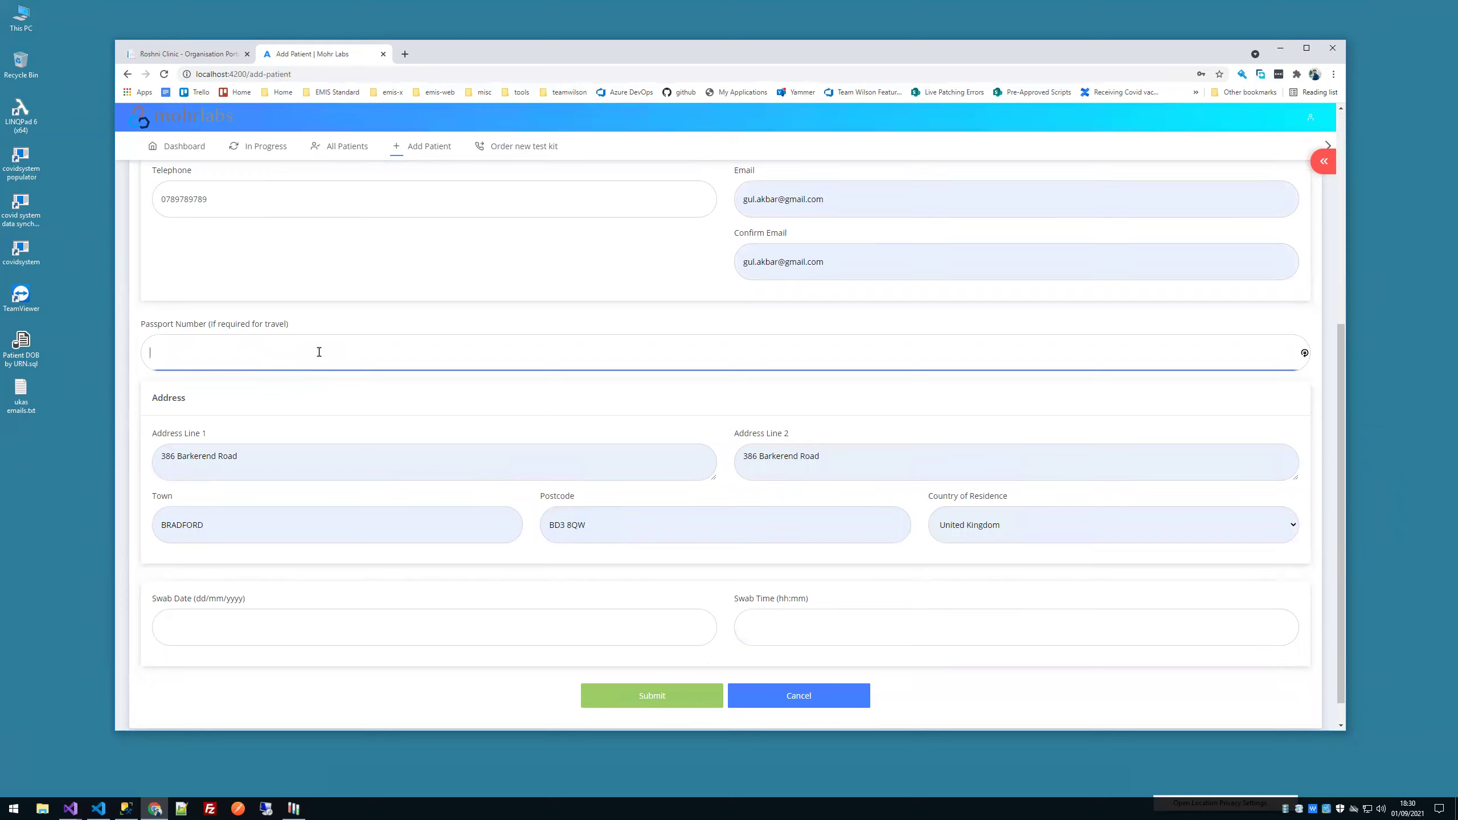
type("123456789")
left_click(509, 620)
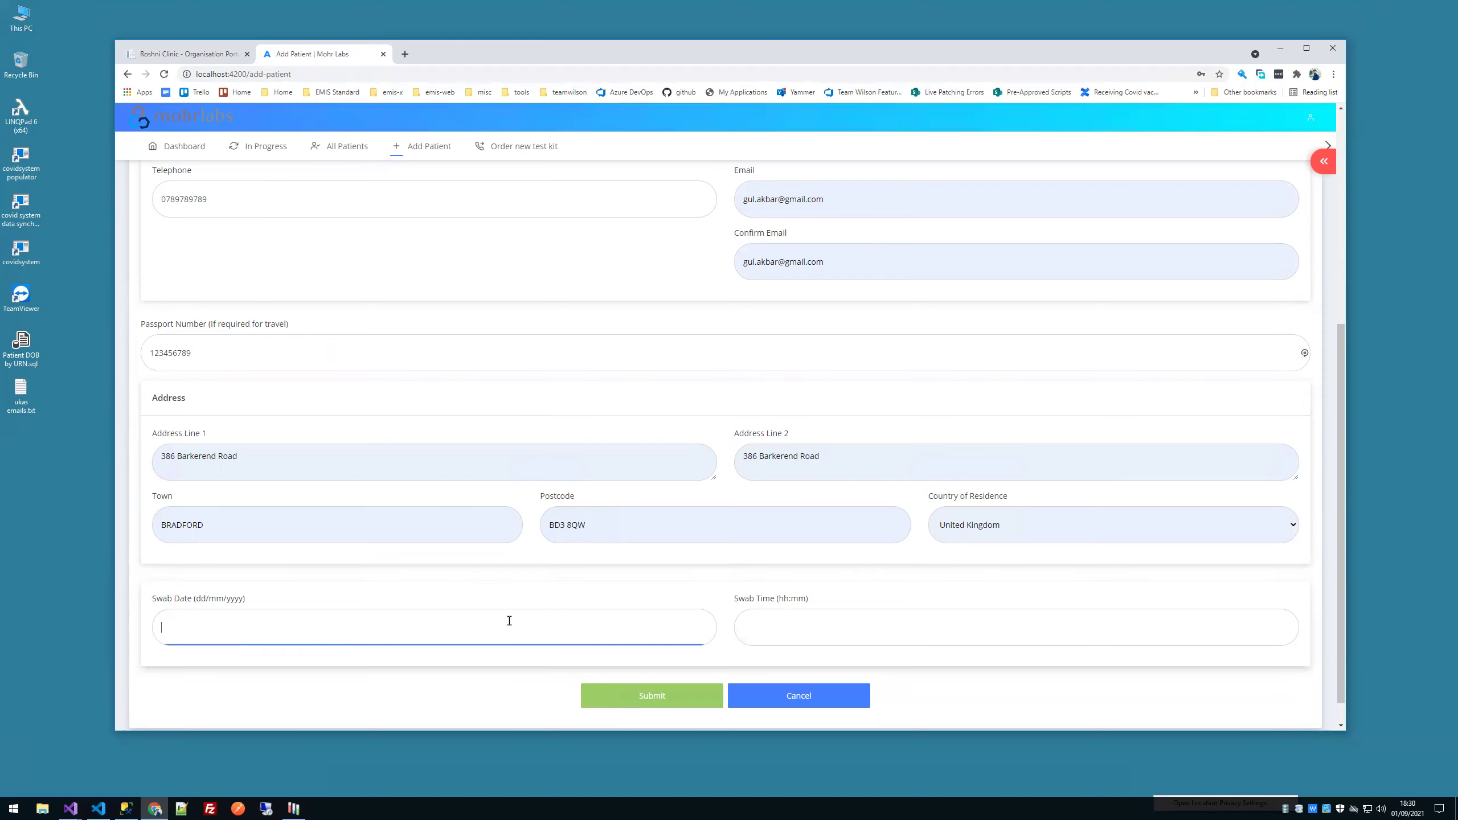
type("01/09/2021")
left_click(767, 629)
type("10:30")
left_click(700, 686)
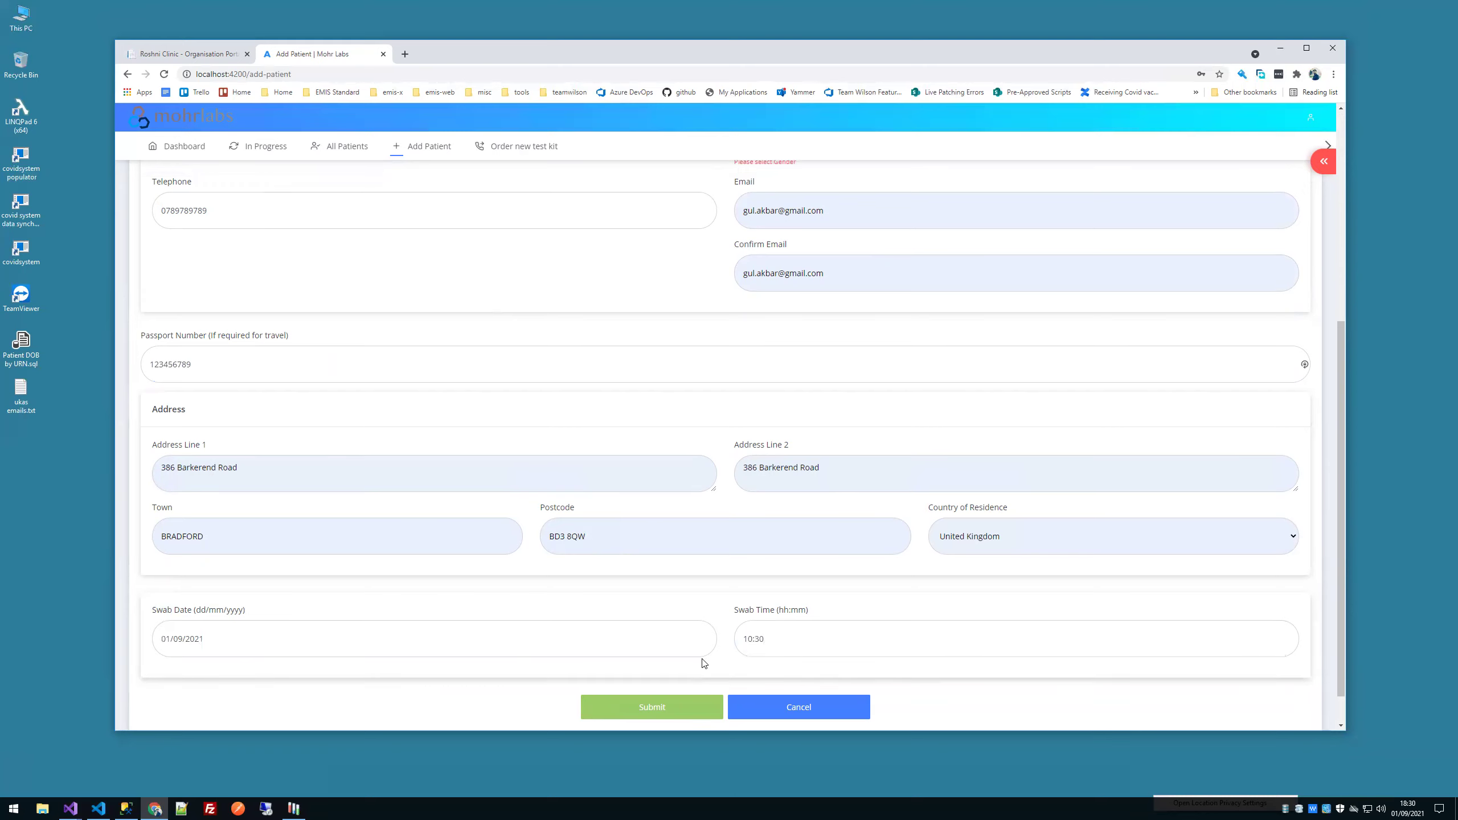
Step: Set the patient's gender to Male and submit the form
scroll(797, 410, "up", 3)
left_click(787, 315)
left_click(772, 331)
scroll(706, 494, "down", 4)
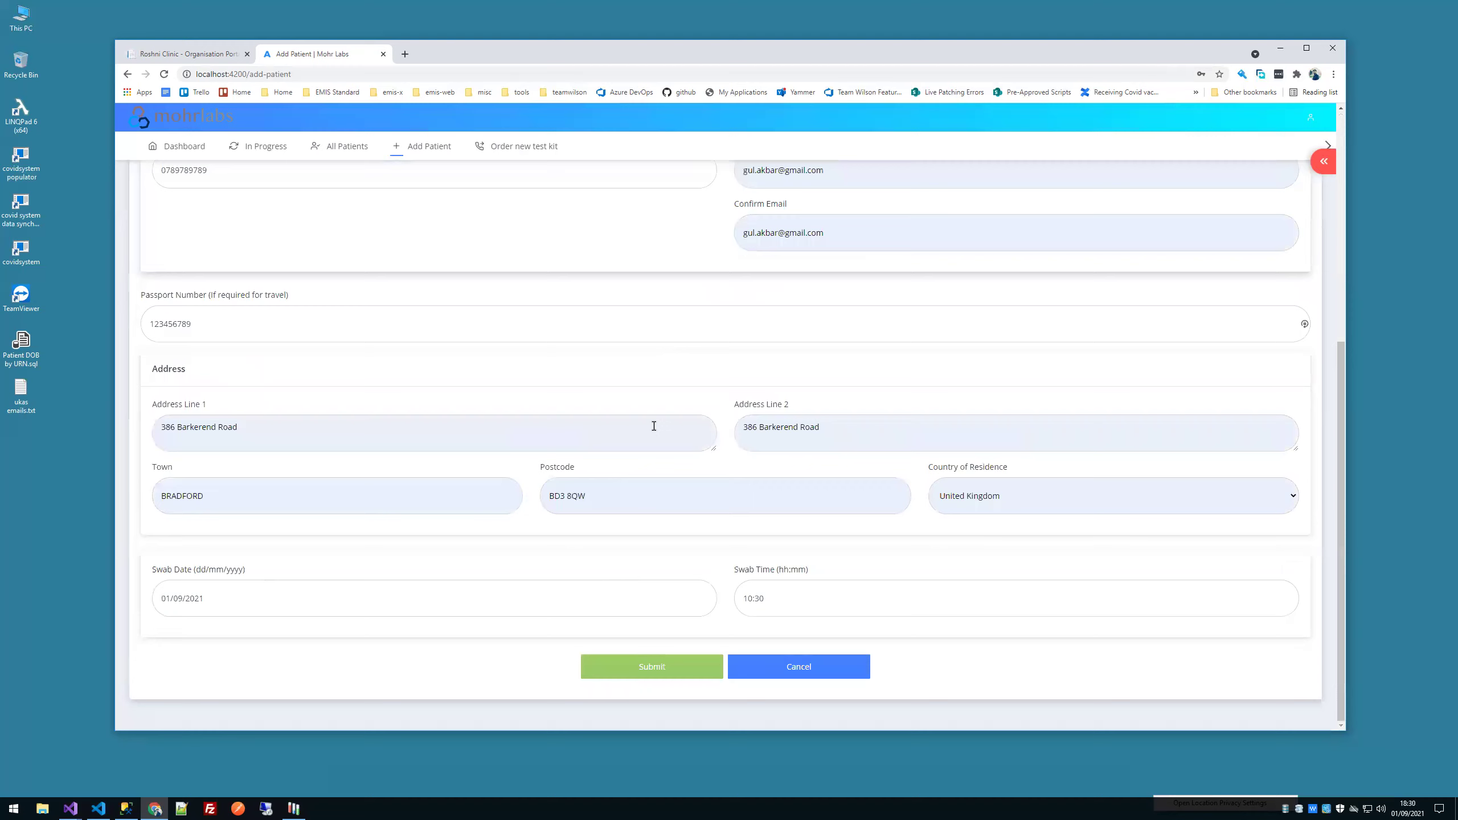
left_click(648, 662)
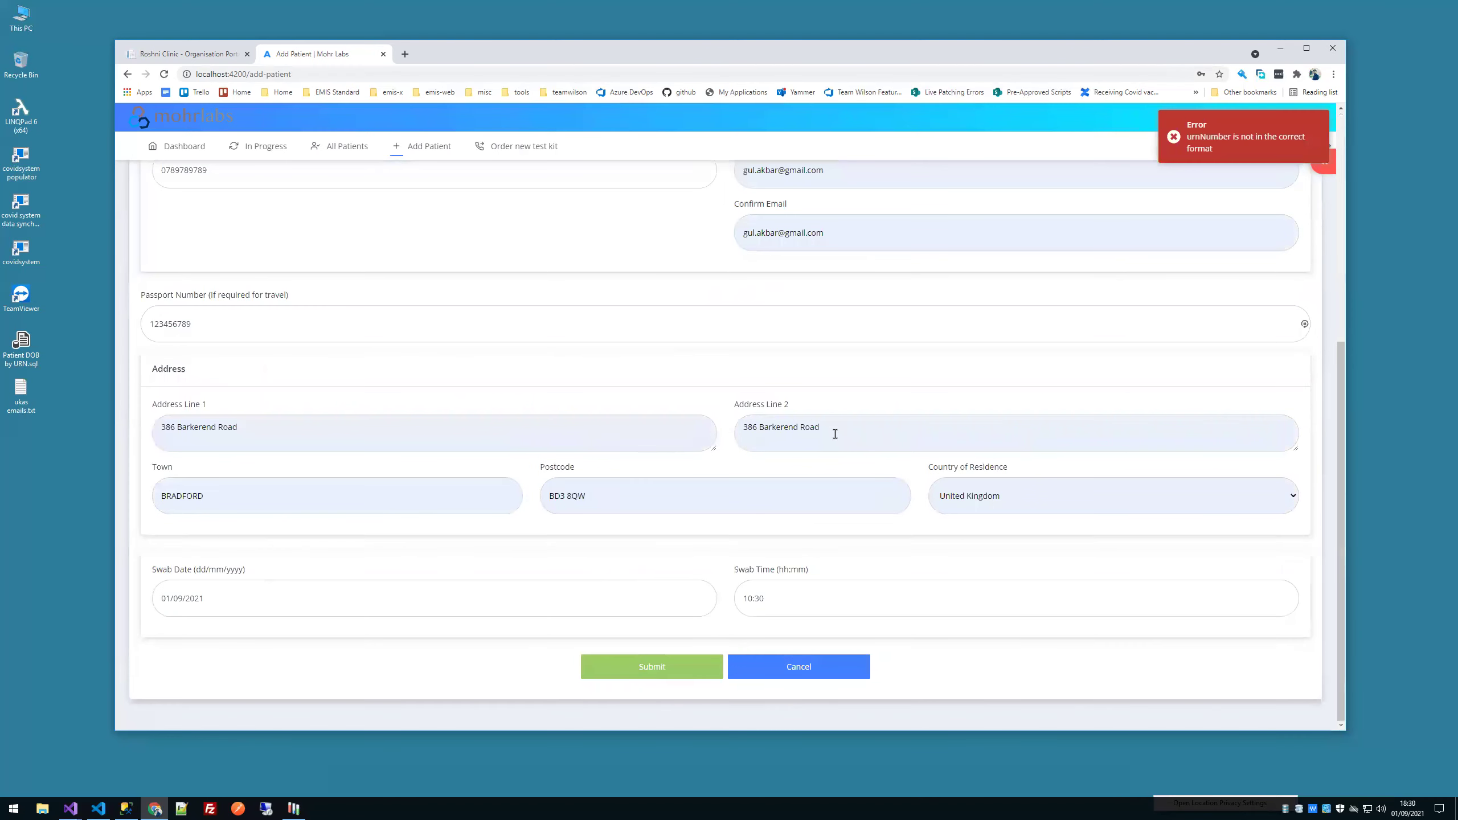
Step: Append 1 to both the reference number and its confirmation field
scroll(671, 367, "up", 5)
left_click(310, 282)
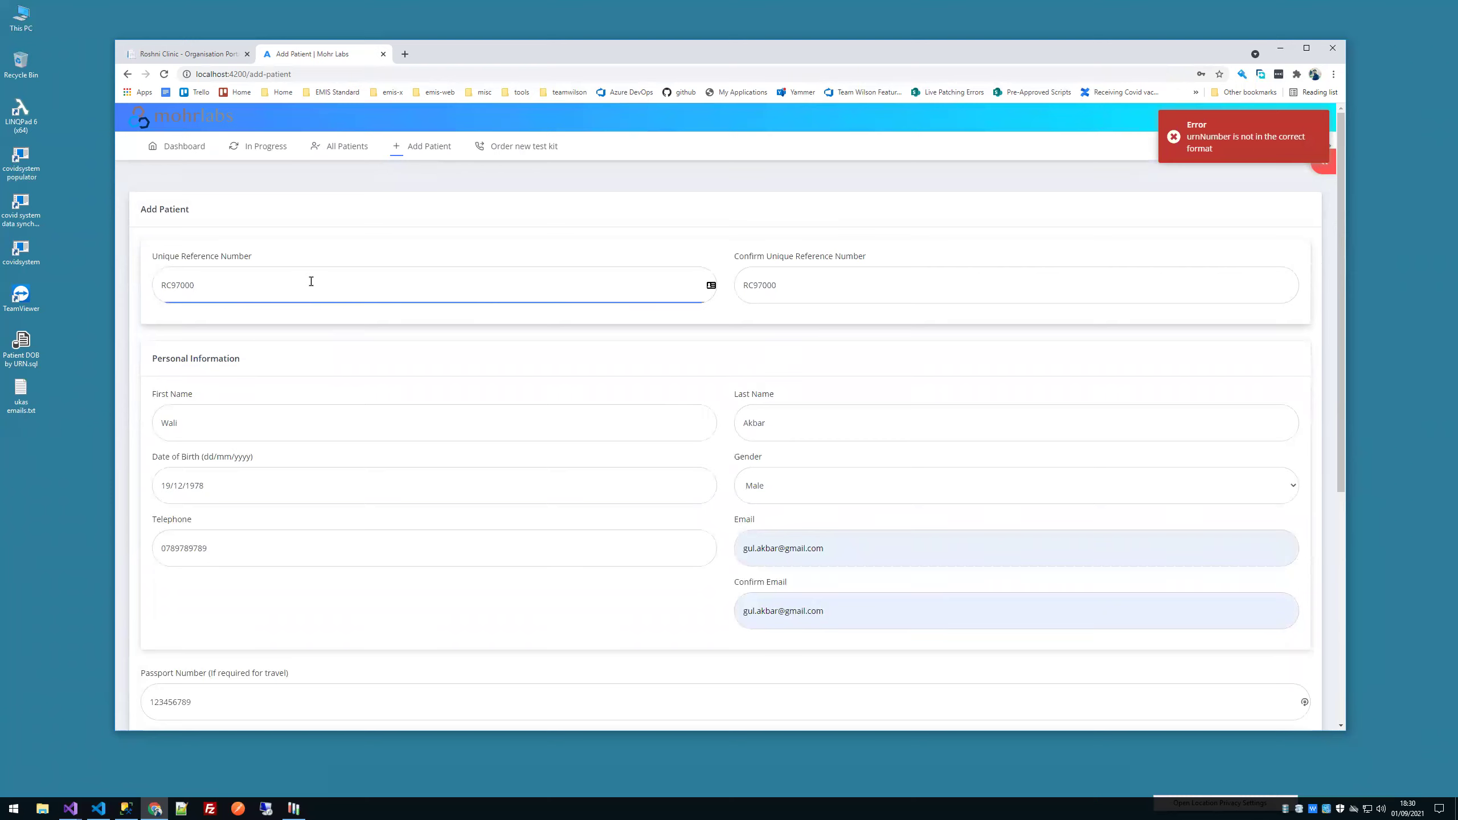
type("1")
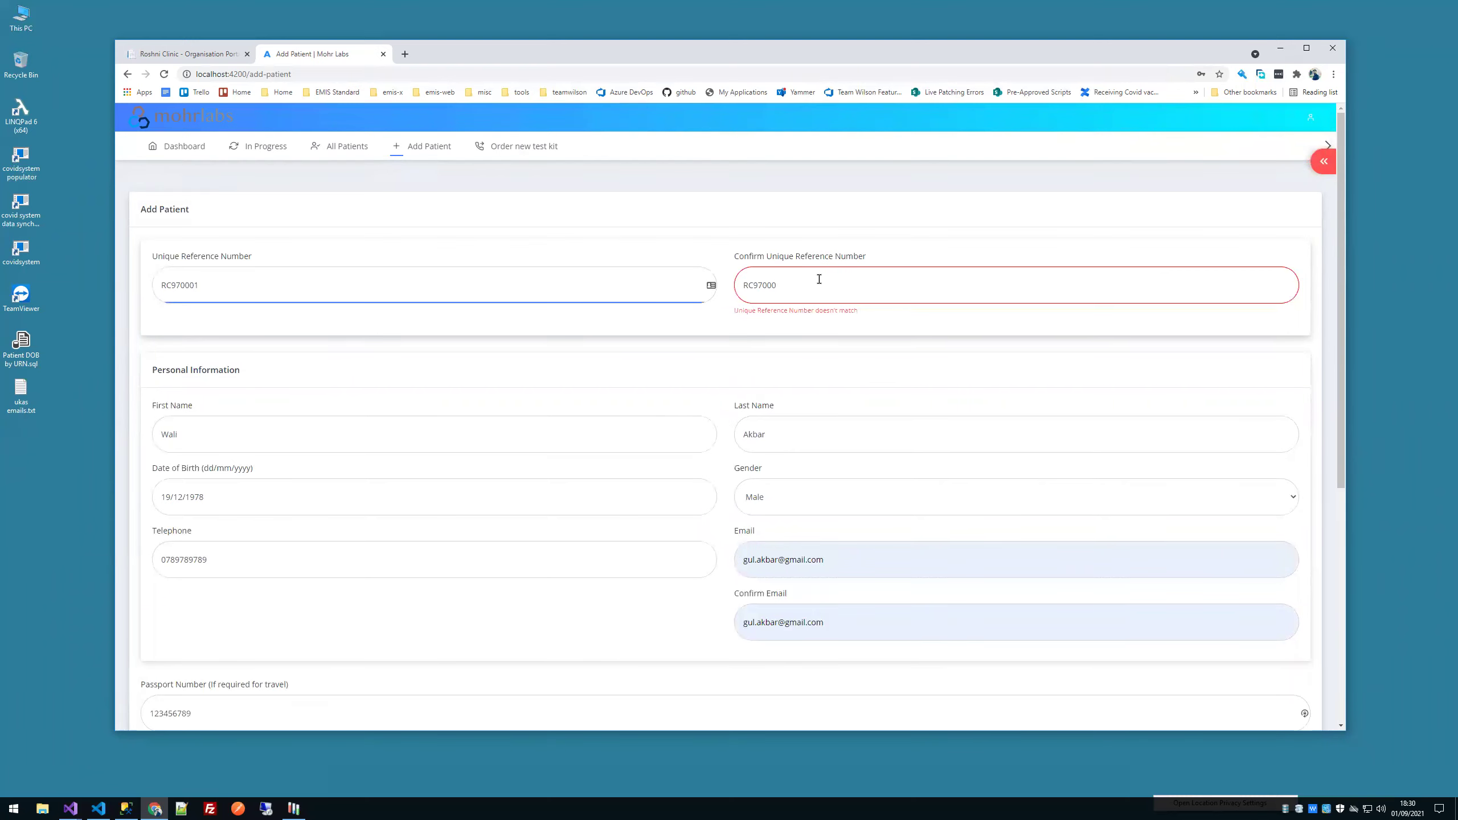
left_click(819, 279)
type("1")
Step: Resubmit the patient, check the In Progress list, and minimise the browser
scroll(811, 355, "down", 6)
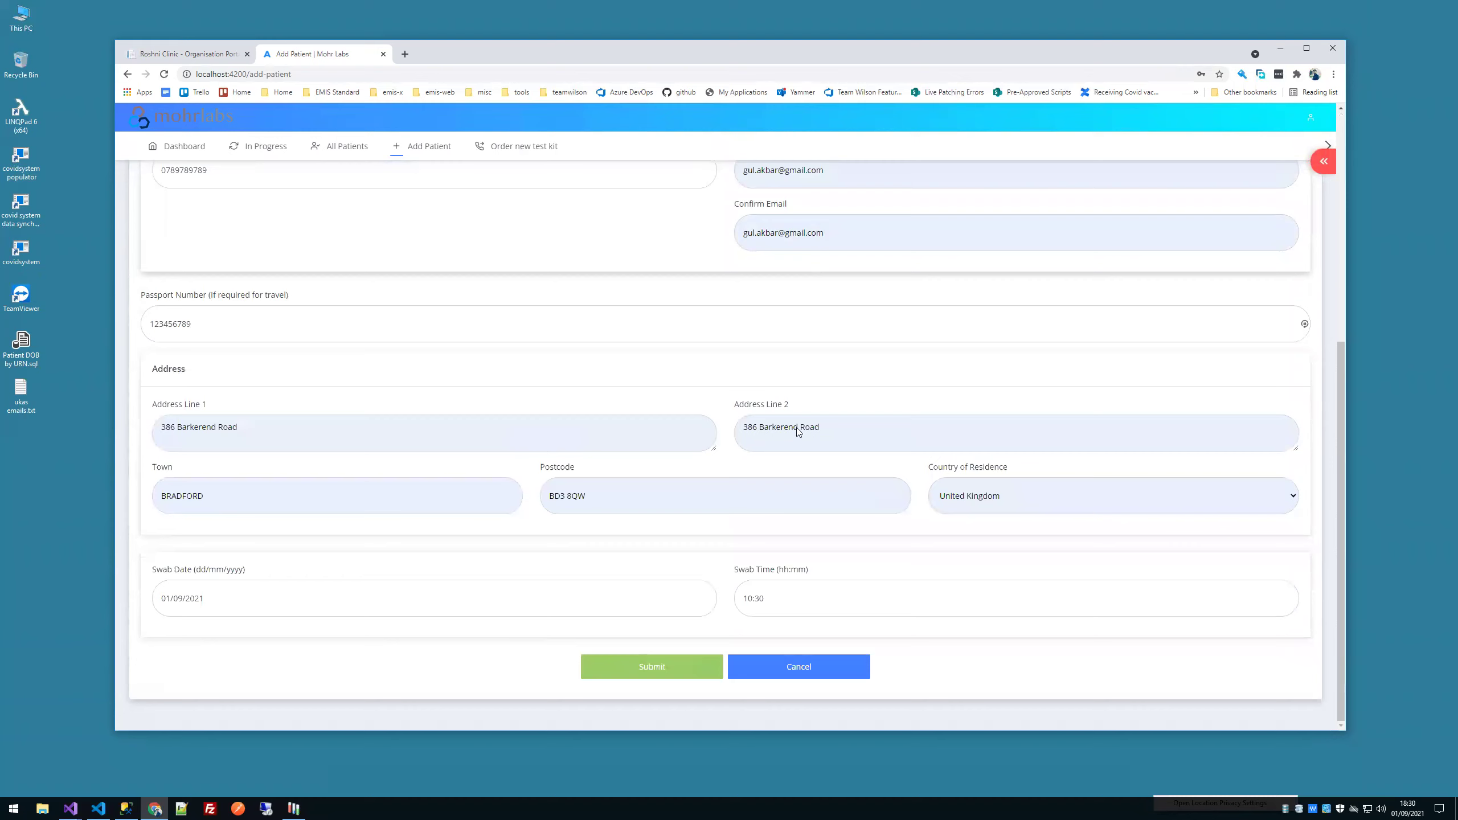
left_click(650, 664)
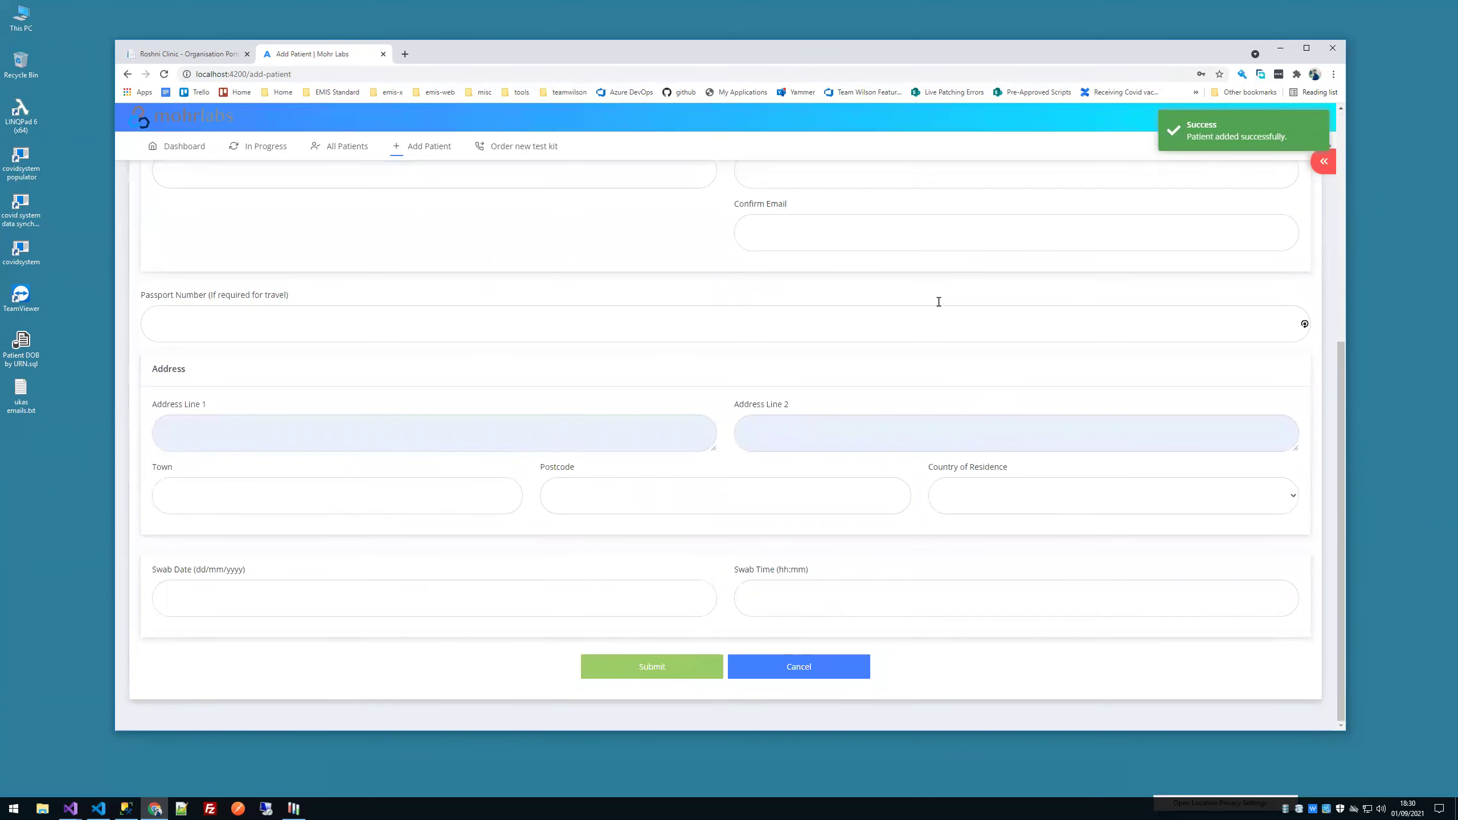
left_click(267, 148)
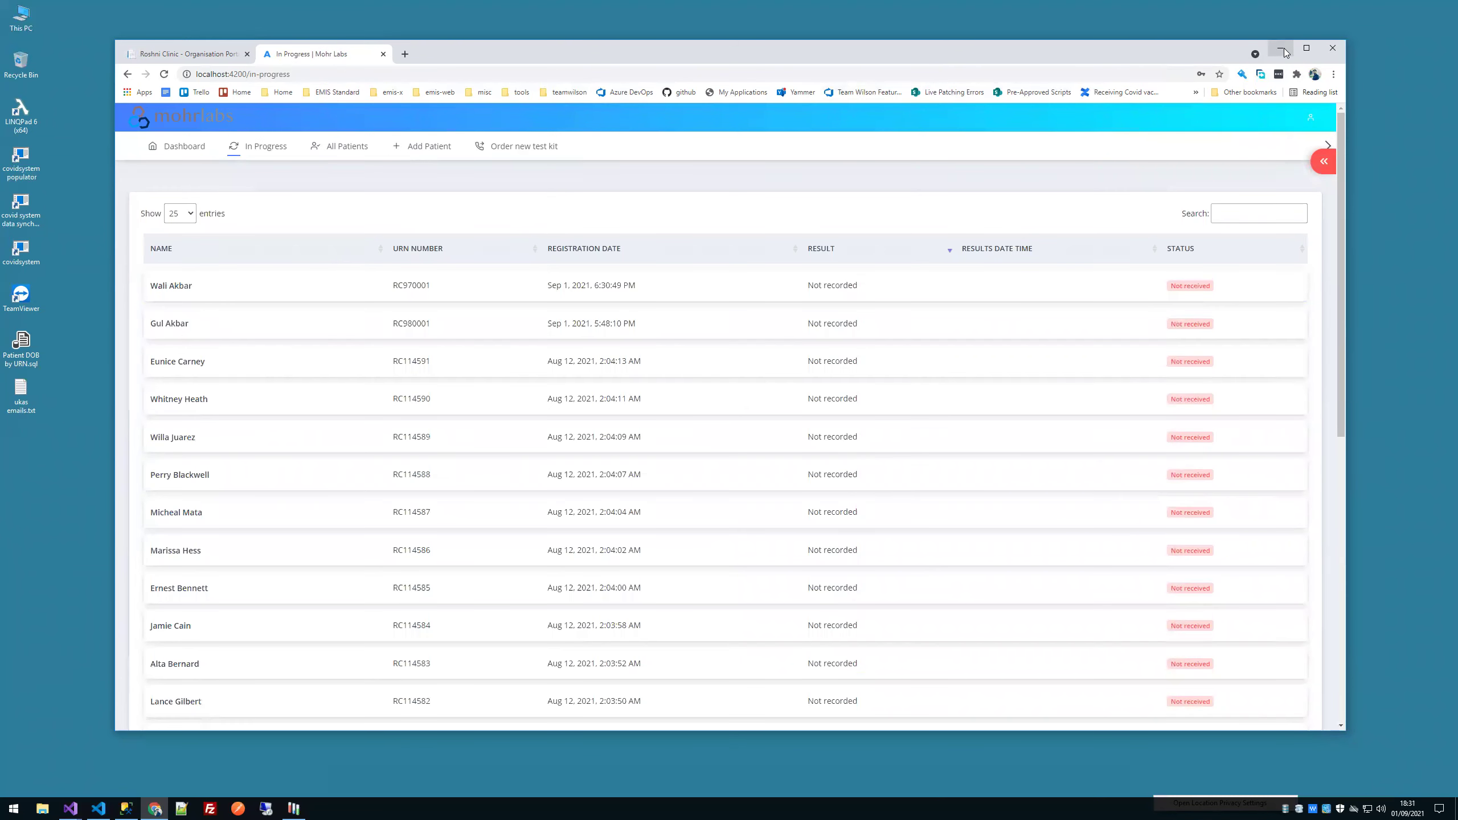
left_click(1282, 51)
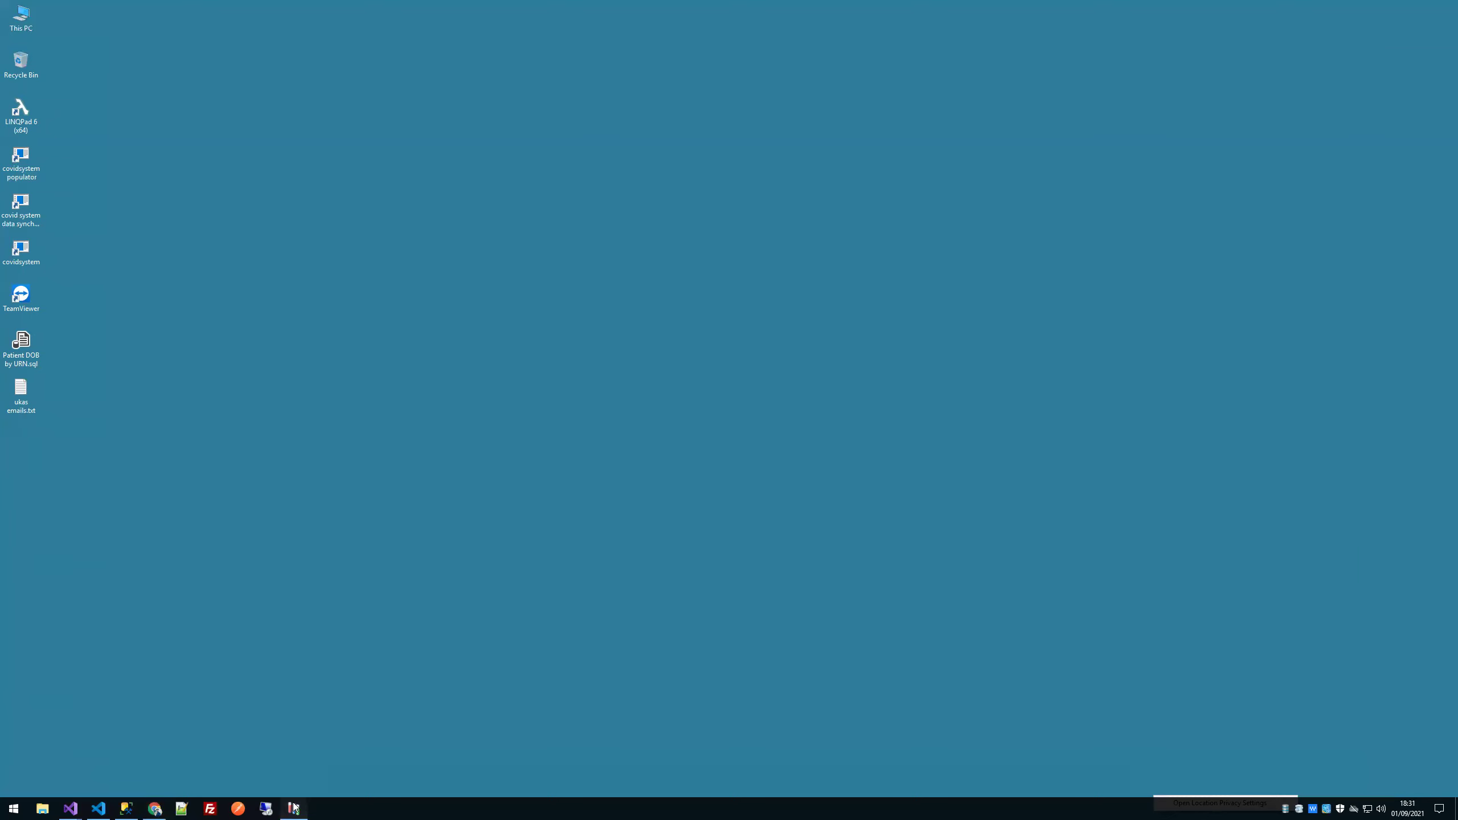
Step: Restore Covid System, show the 73 registrations, and open the newest online patient's record
left_click(294, 808)
left_click(319, 246)
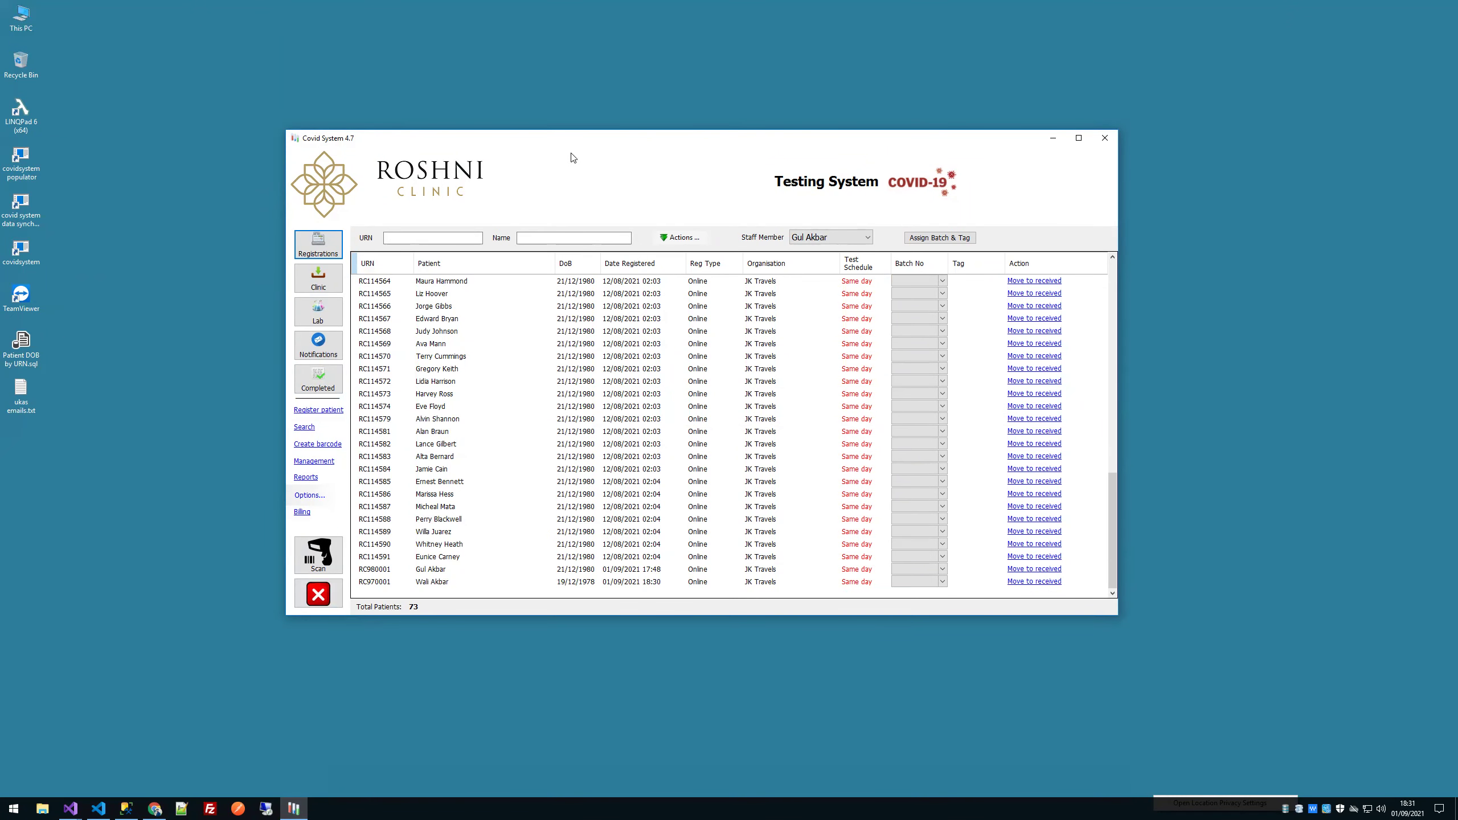
left_click_drag(413, 163, 407, 162)
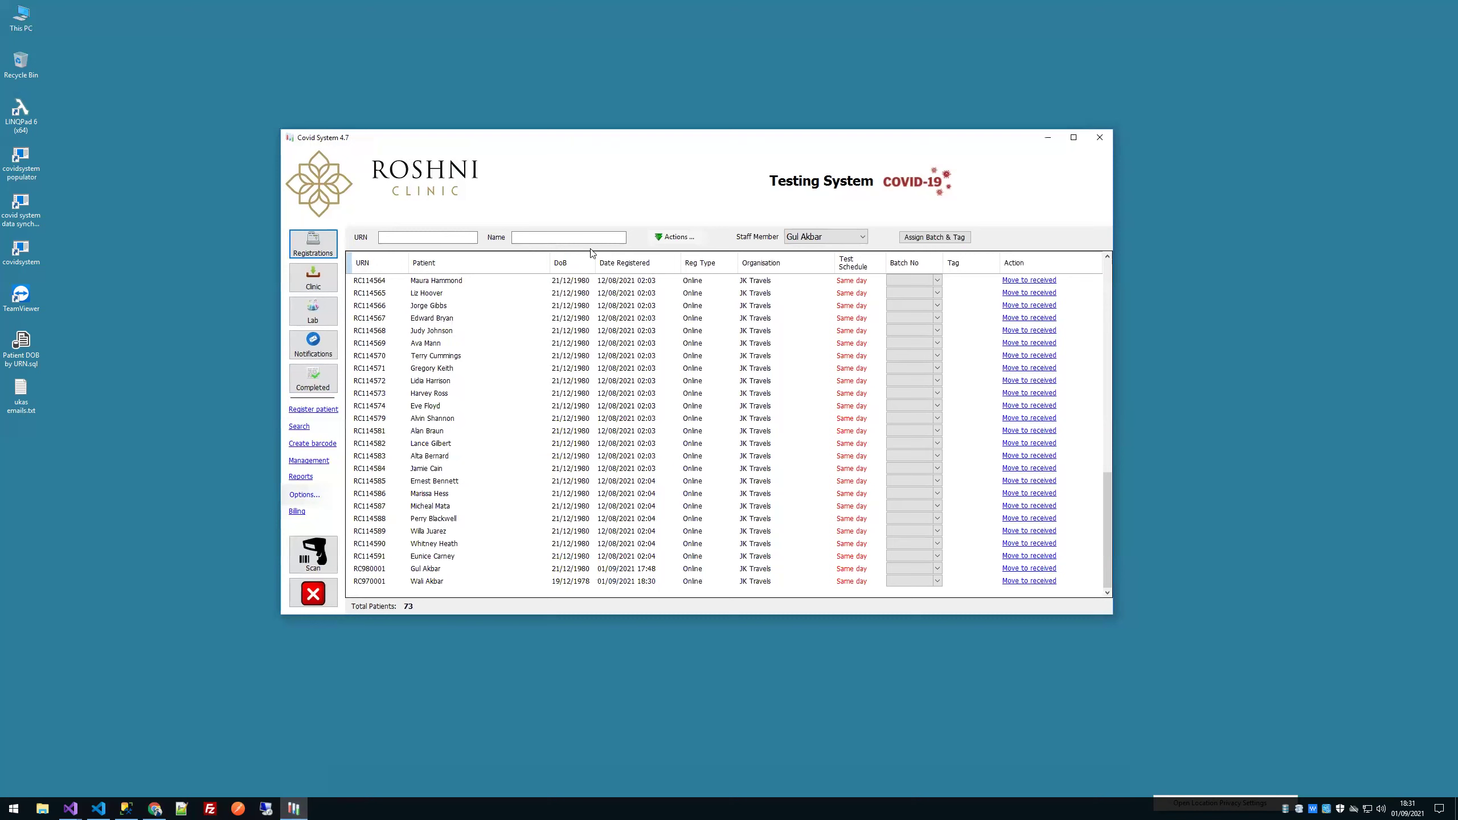
left_click(768, 582)
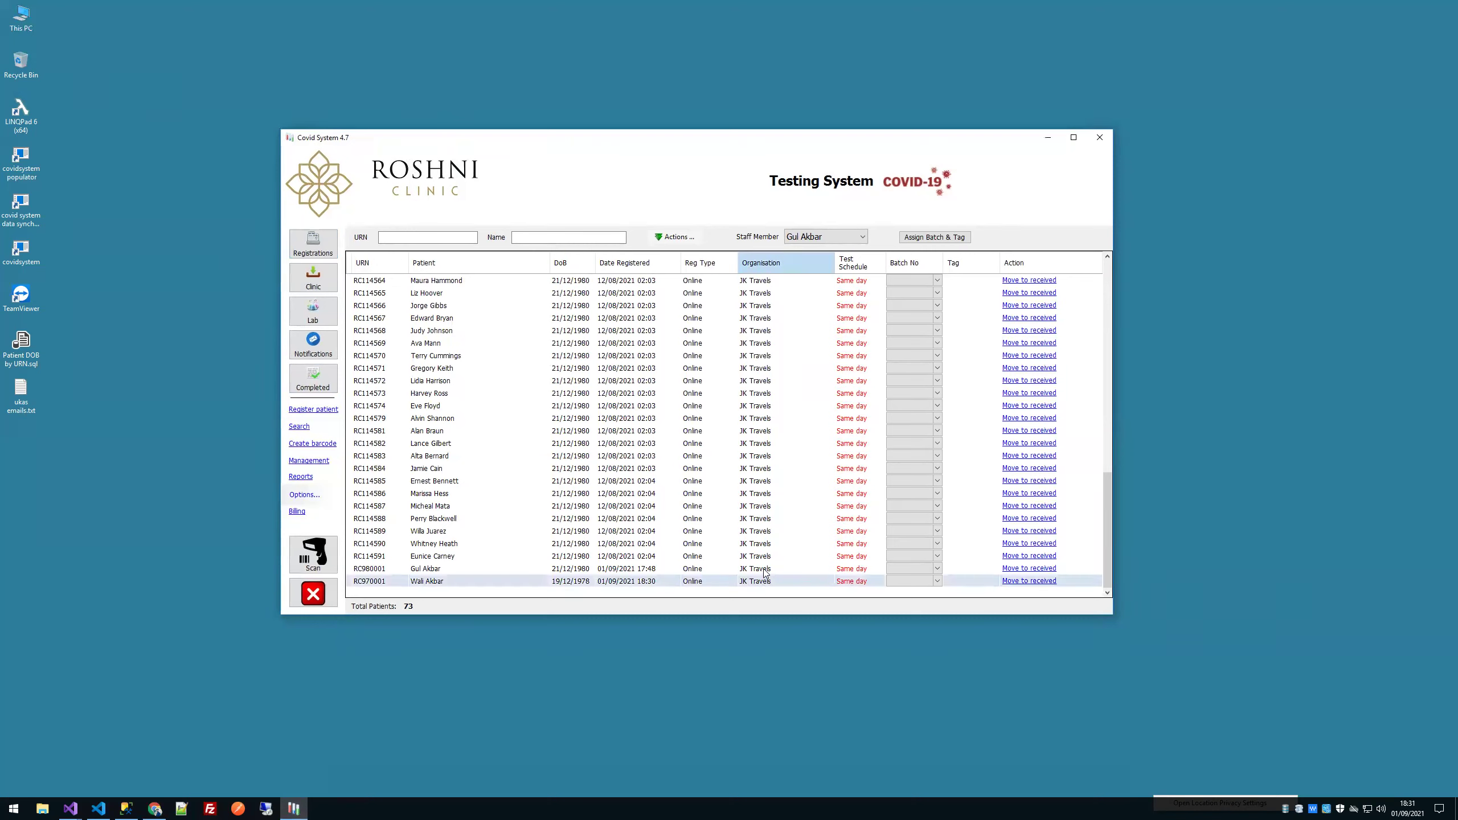
left_click(764, 569)
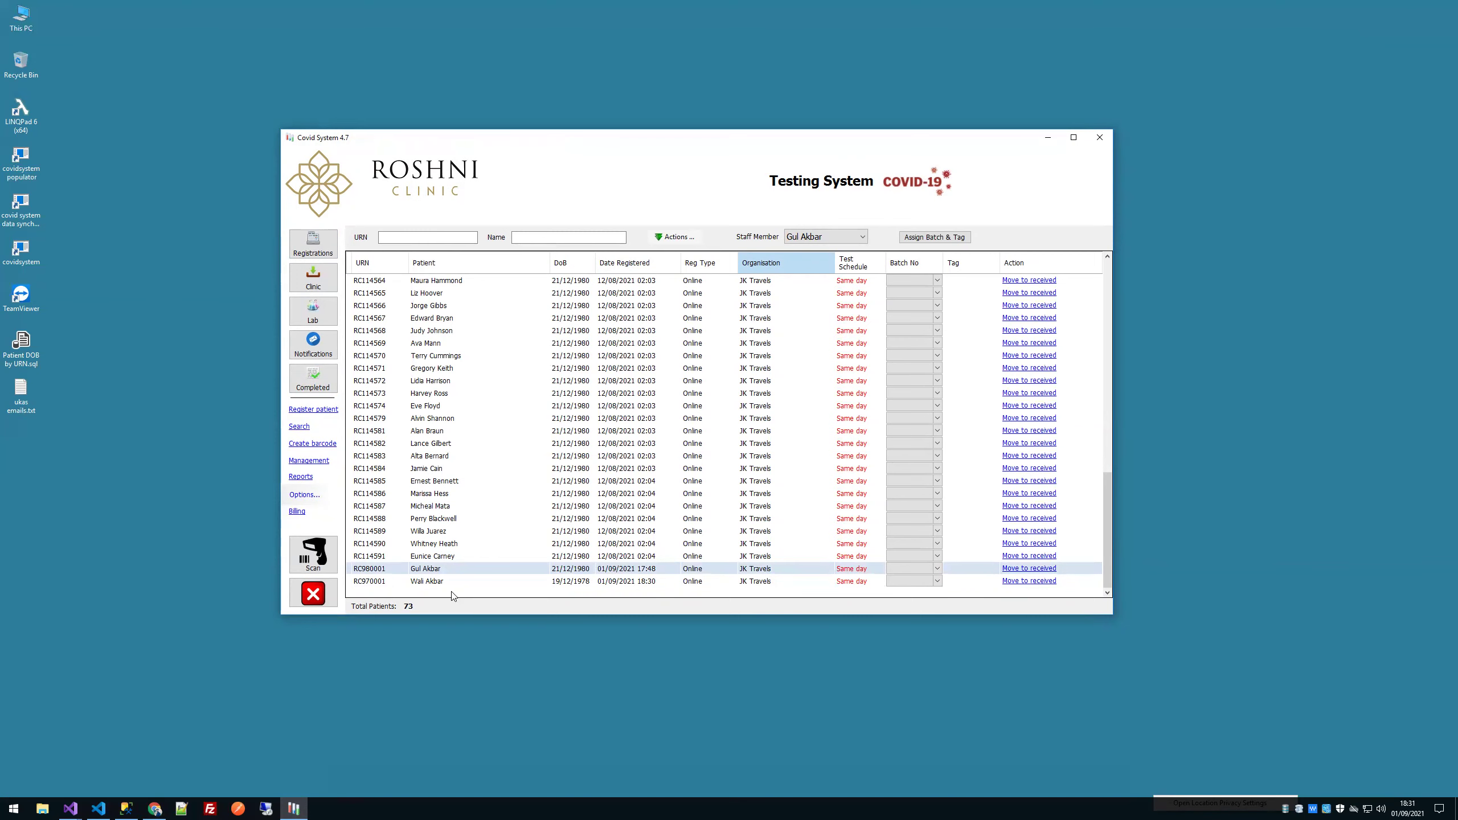
double_click(447, 577)
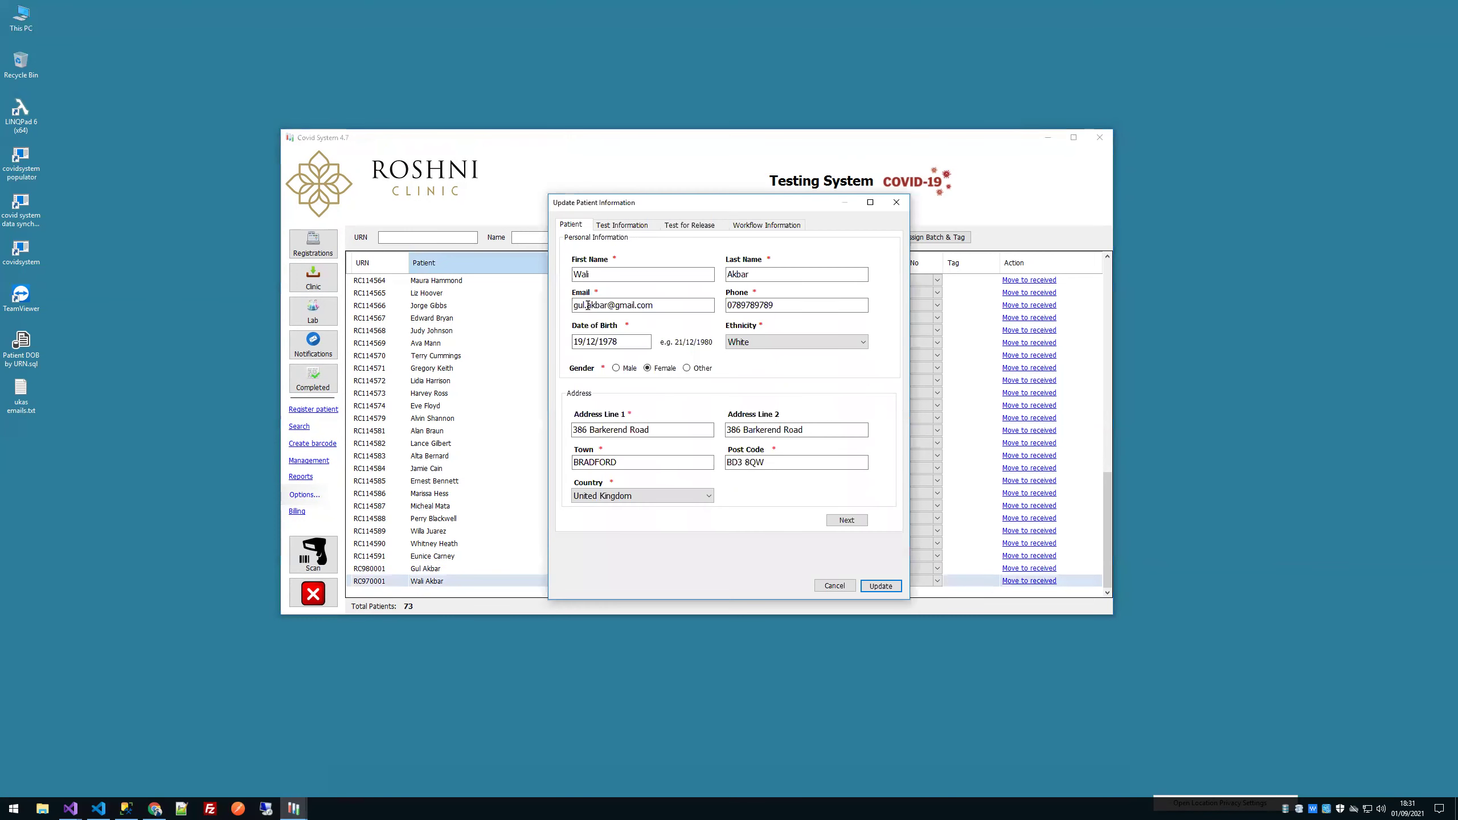
Step: Review the record's test and workflow information, close it, and reload Registrations
left_click(625, 226)
left_click(757, 228)
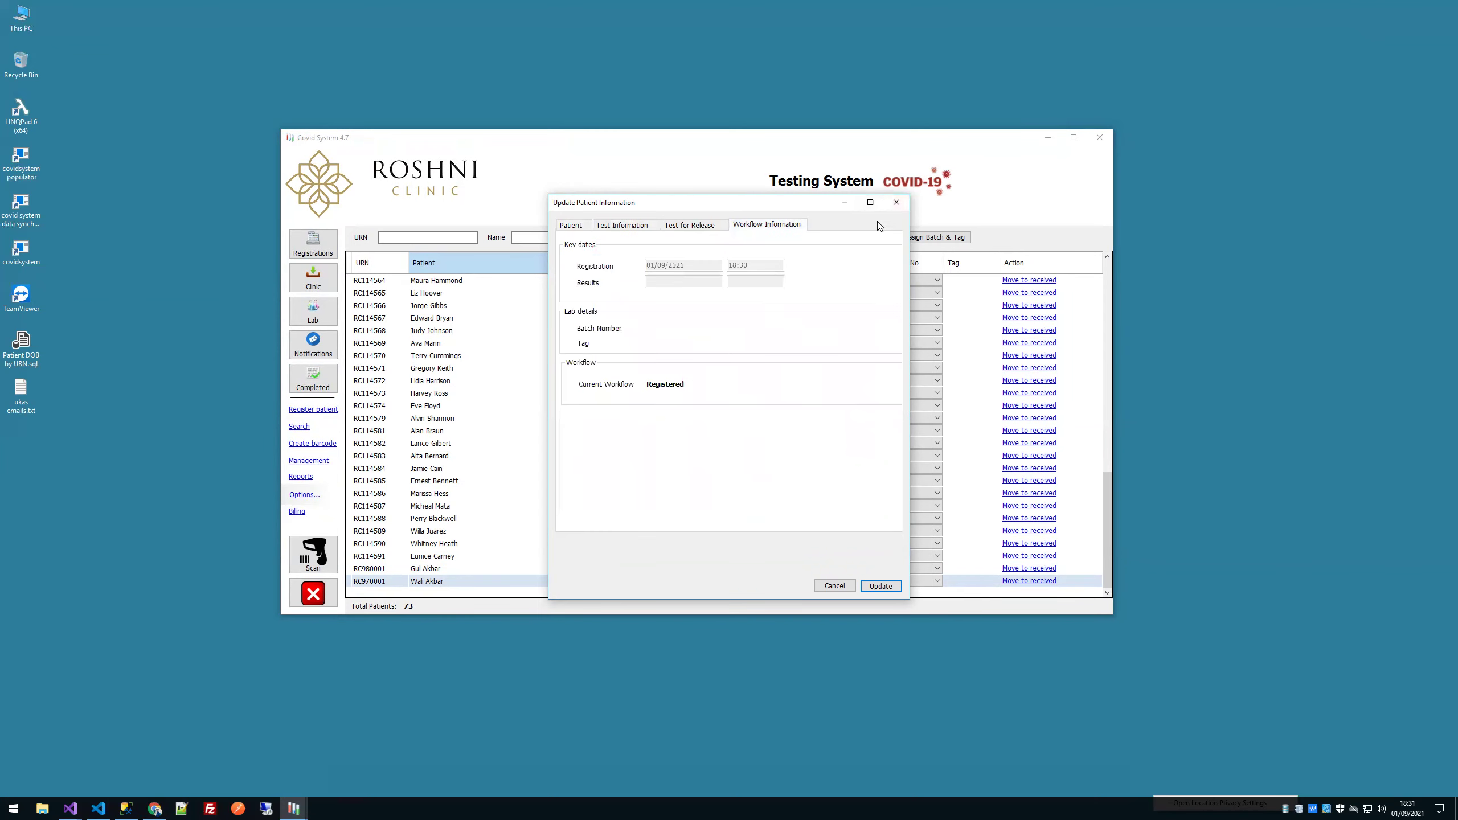
left_click(896, 202)
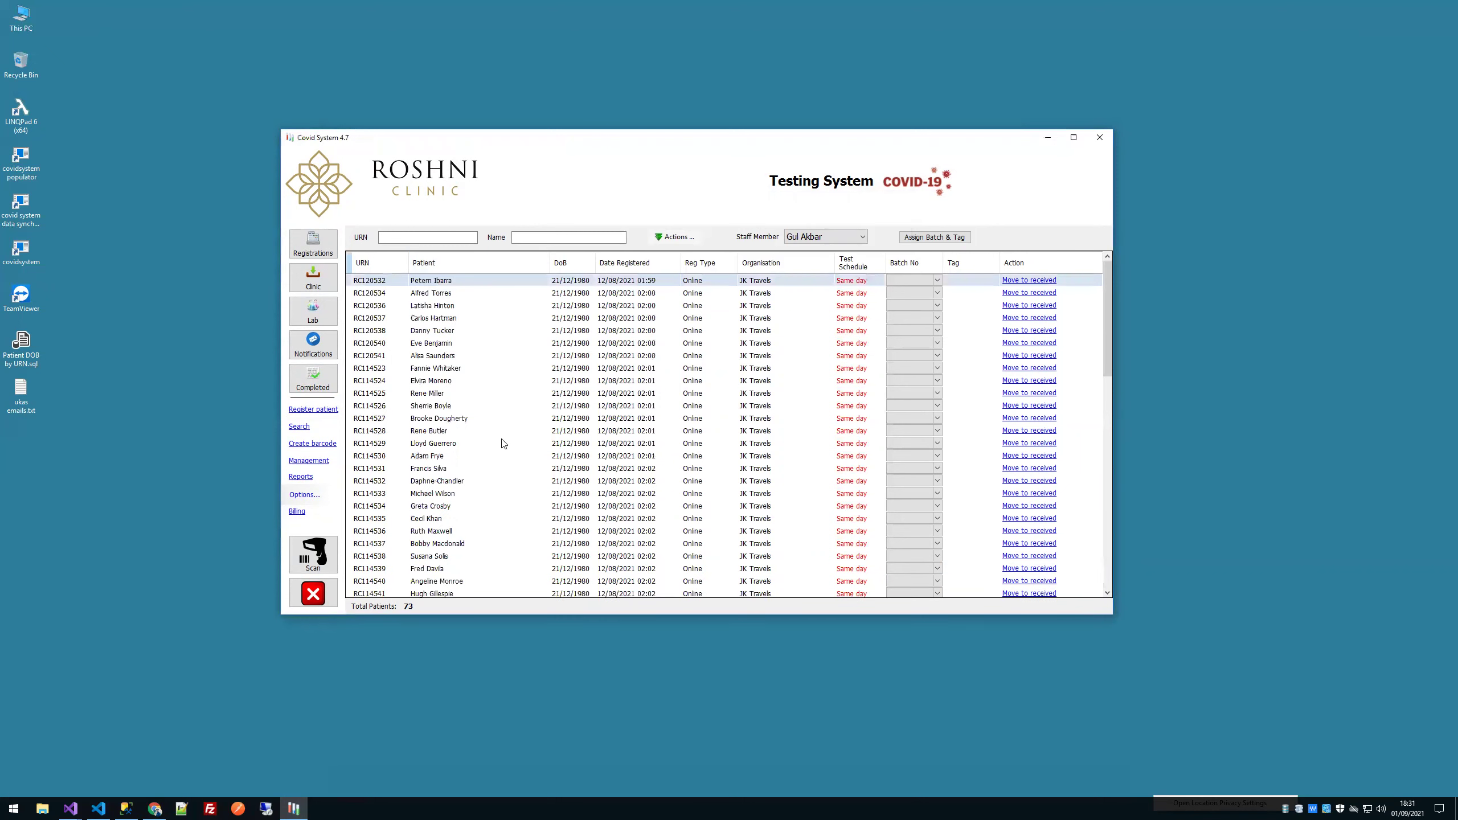
left_click(321, 251)
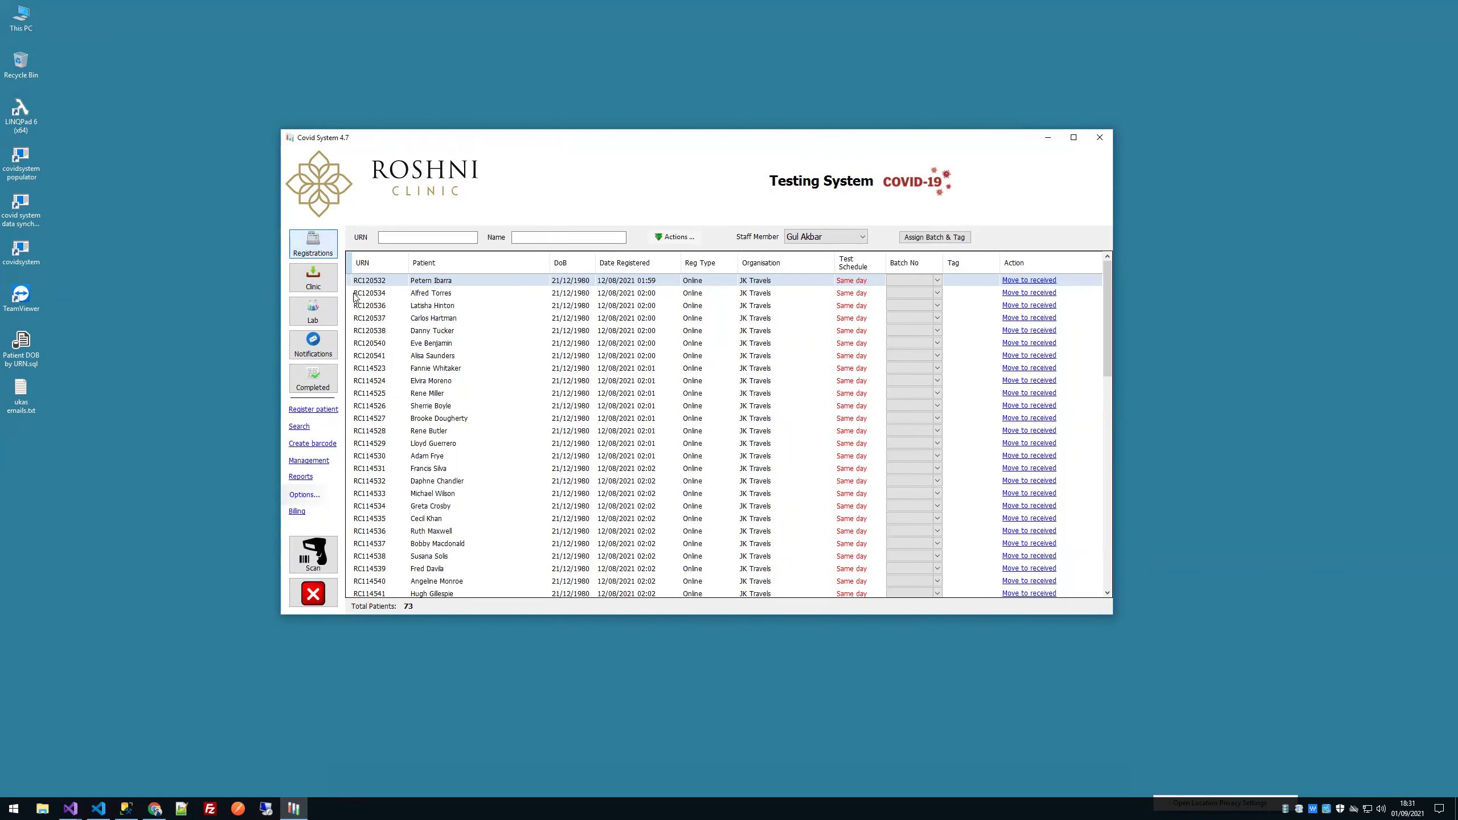
Step: Move the 01/09/2021 17:48 online registration to received
scroll(441, 408, "down", 15)
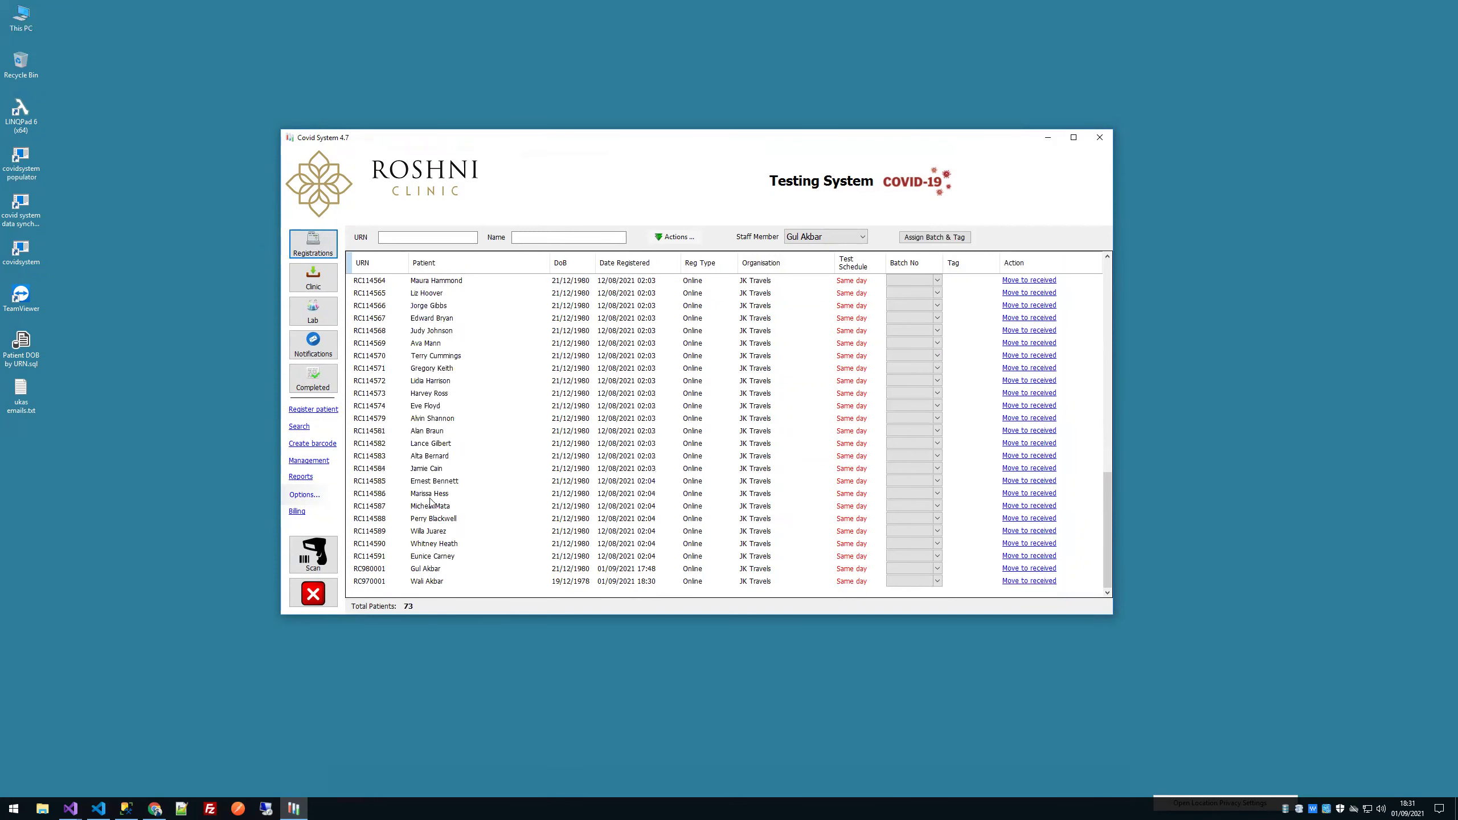
left_click(407, 568)
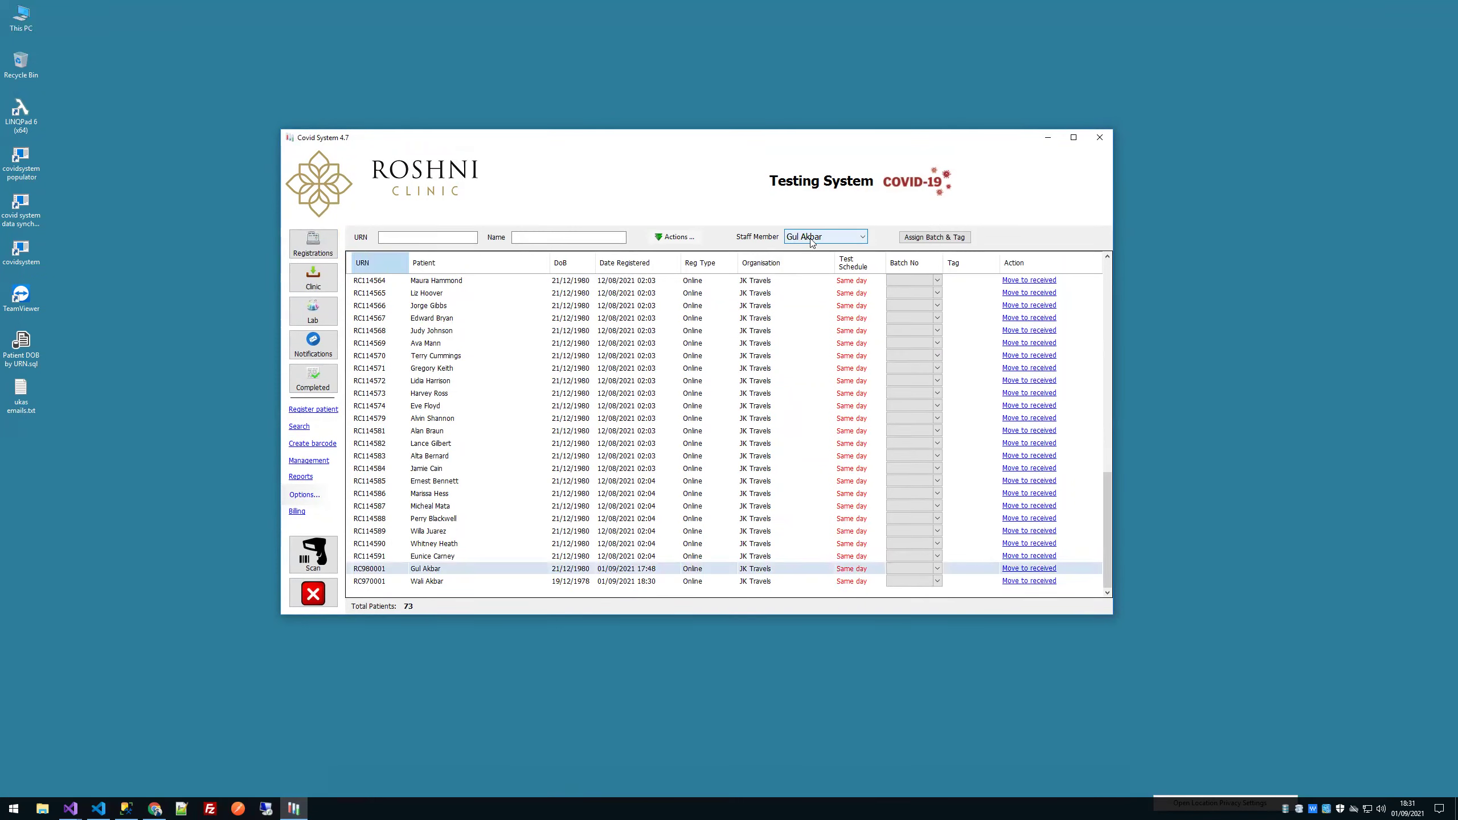
right_click(462, 571)
left_click(447, 571)
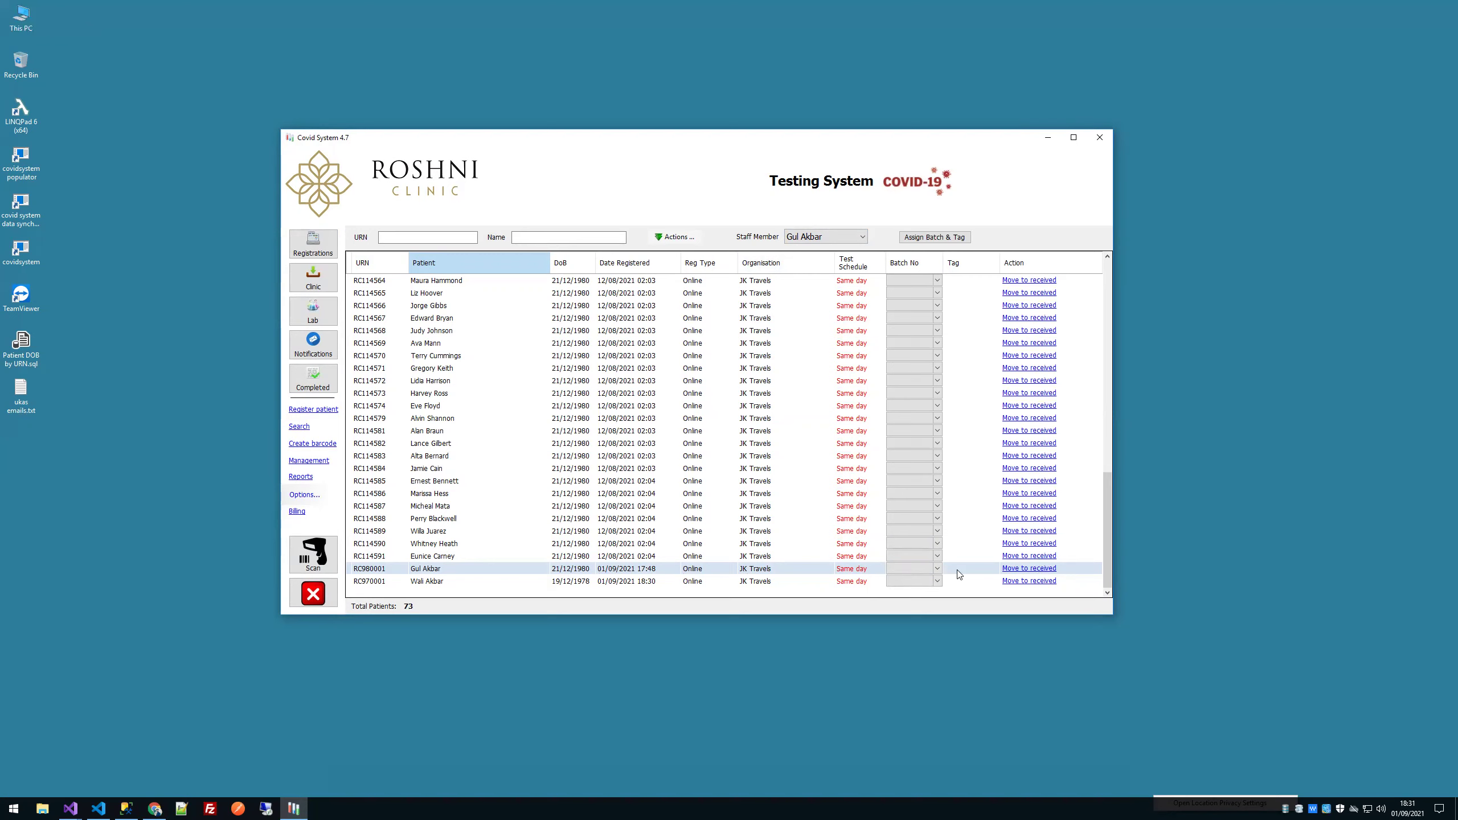
left_click(1035, 570)
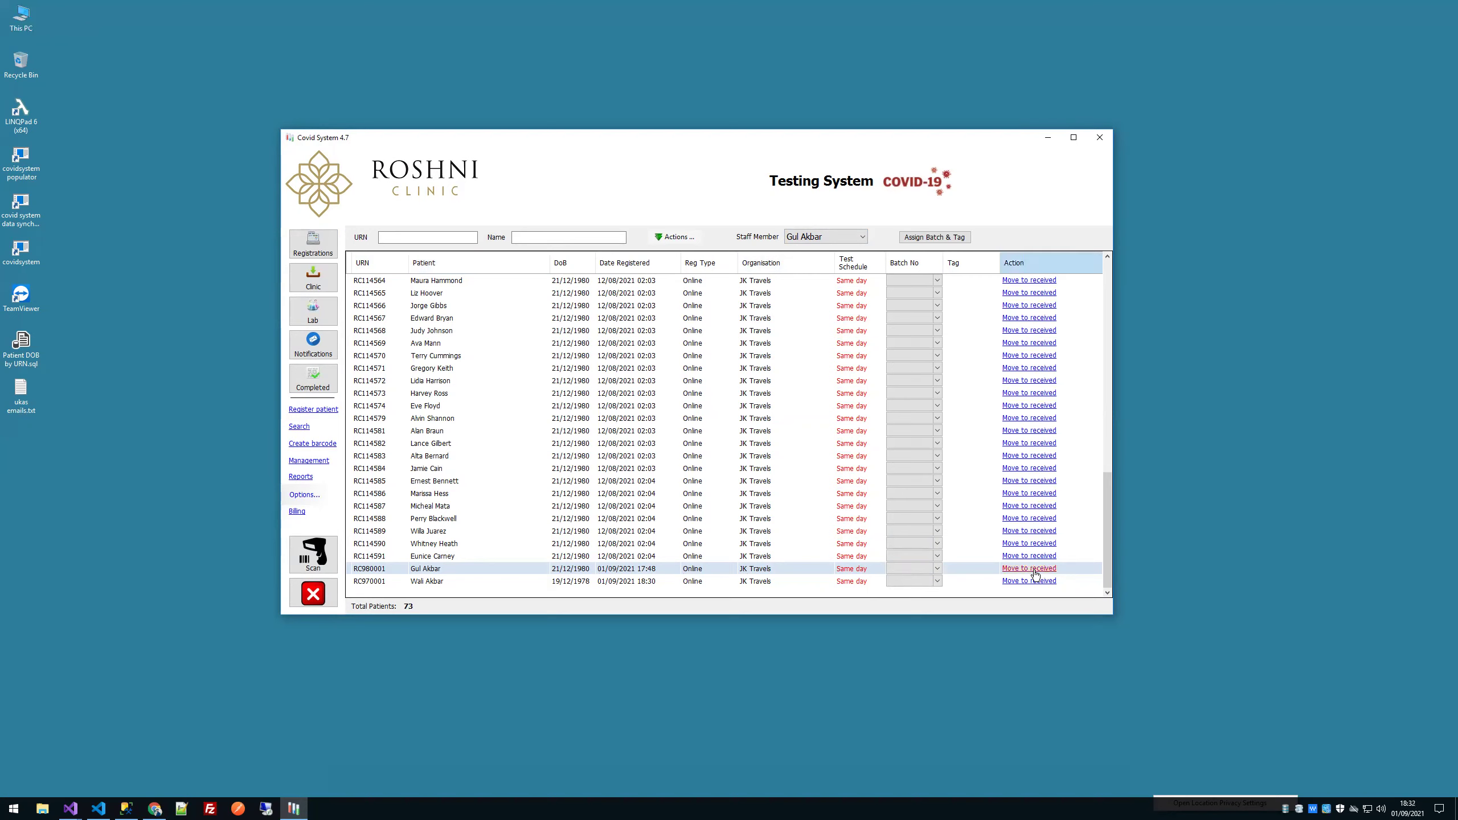
left_click(324, 306)
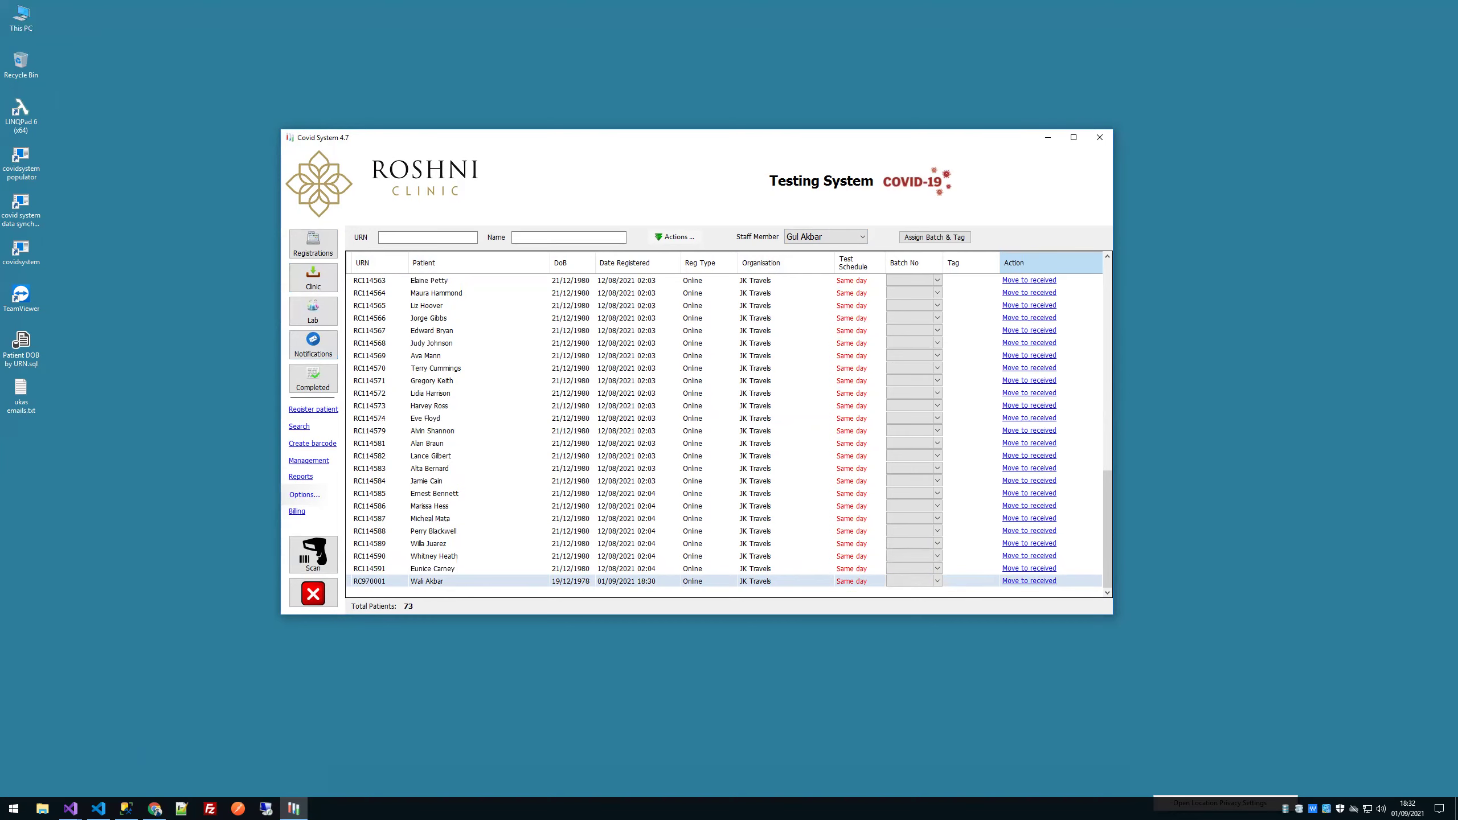
key("ctrl+Up")
left_click(420, 187)
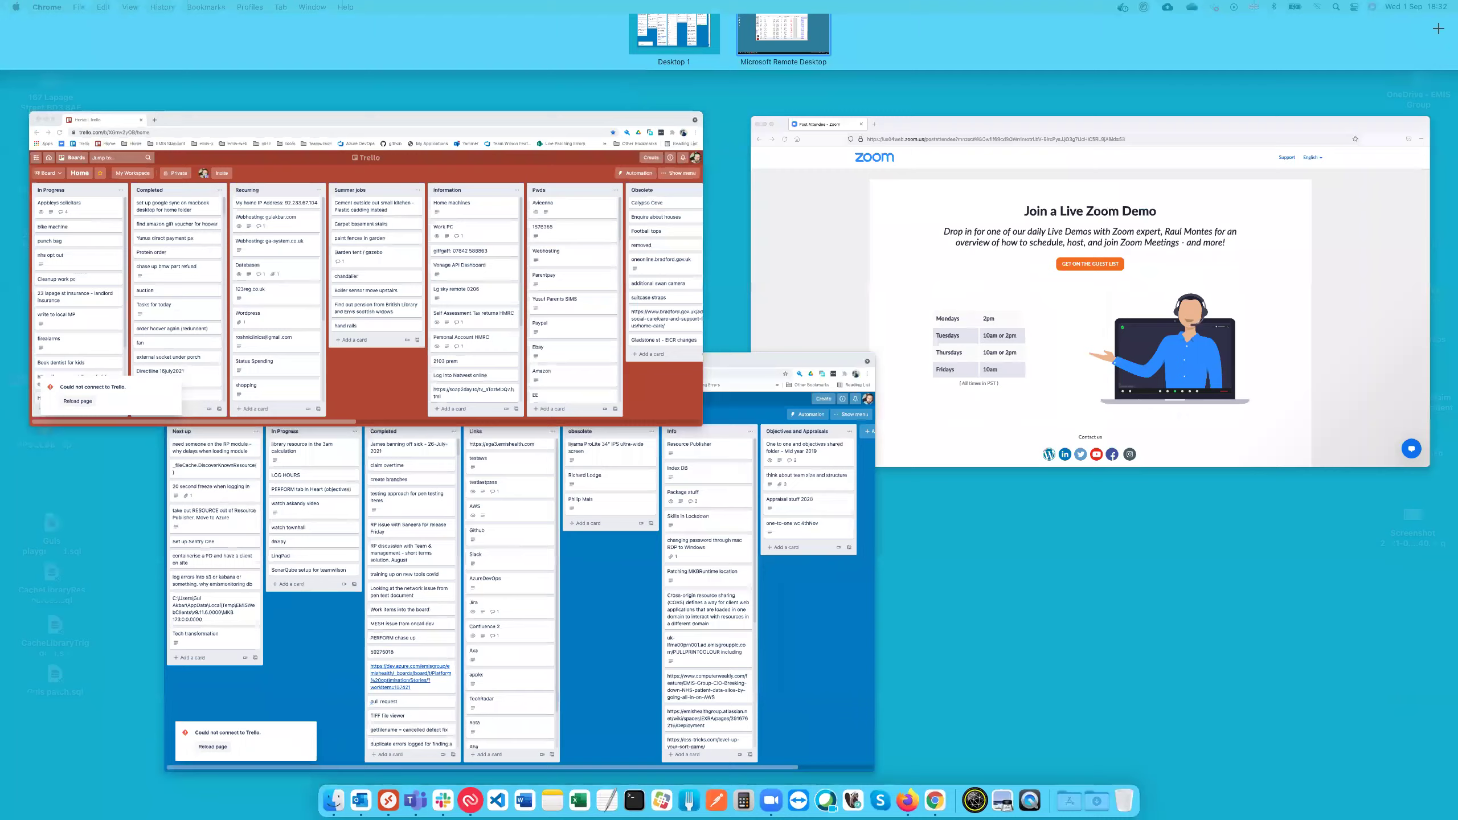
key("ctrl+Up")
key("ctrl+Right")
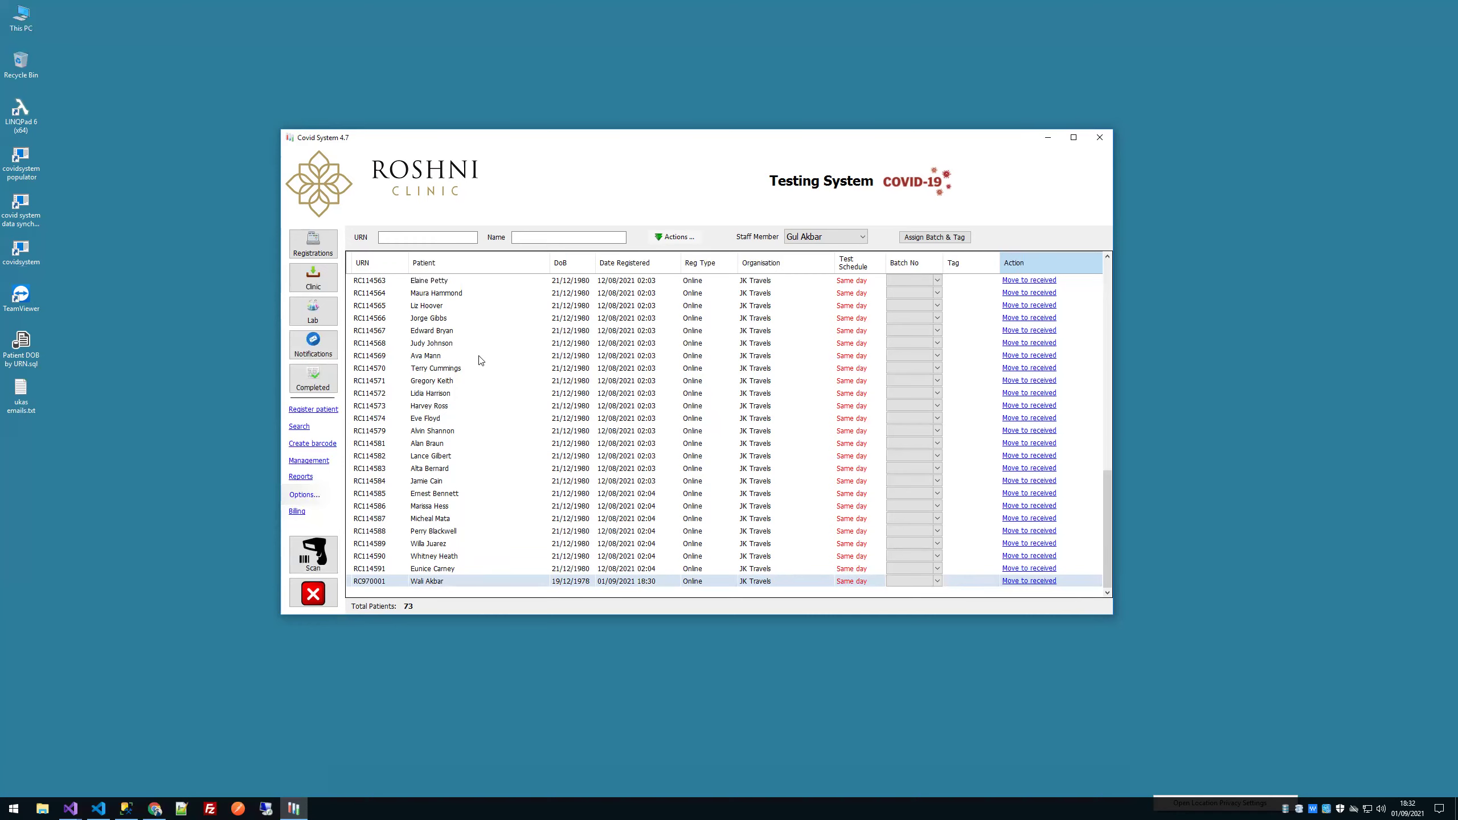
key("ctrl+Left")
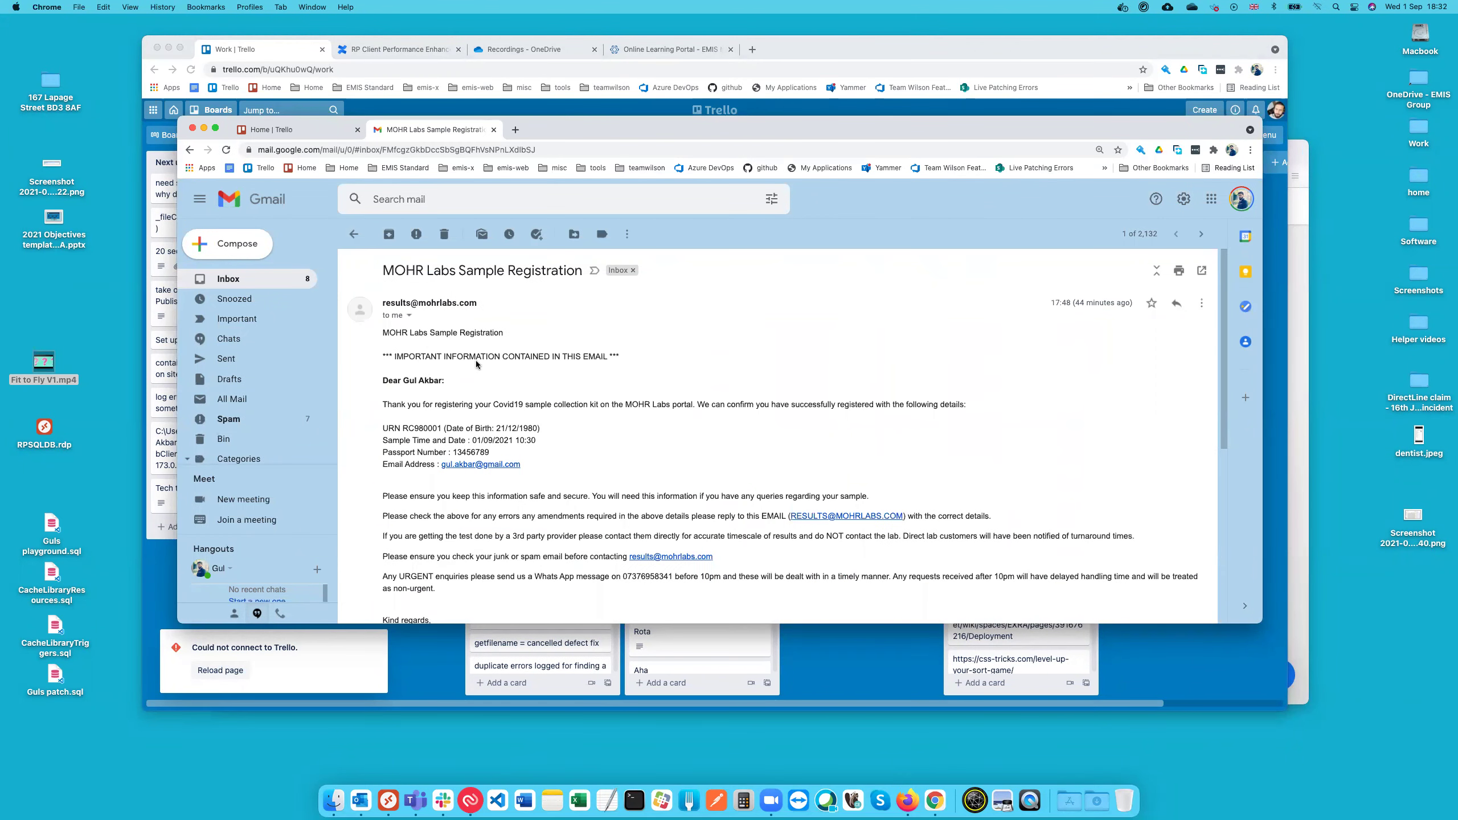
scroll(477, 367, "down", 2)
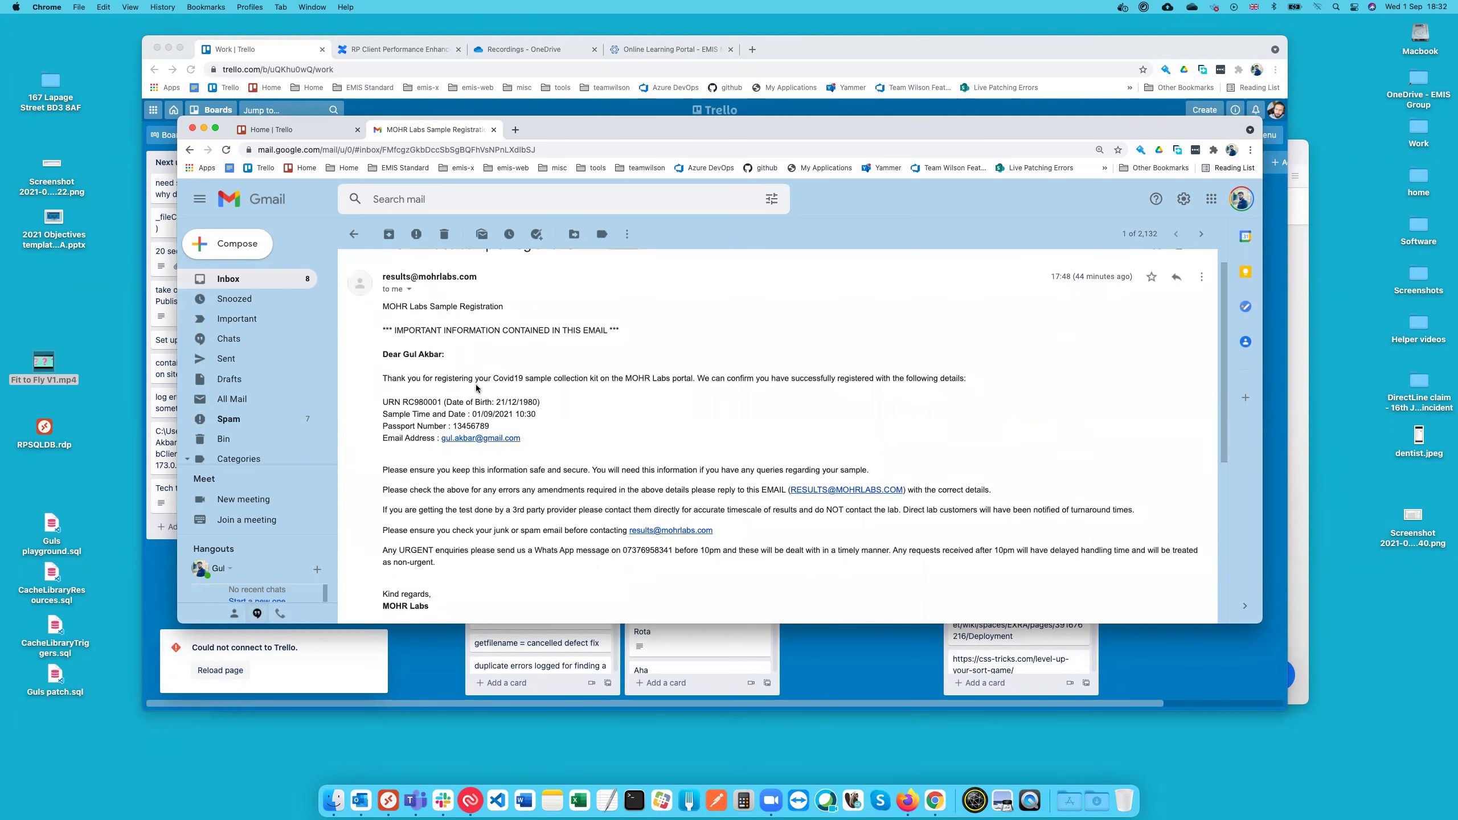
scroll(481, 395, "down", 1)
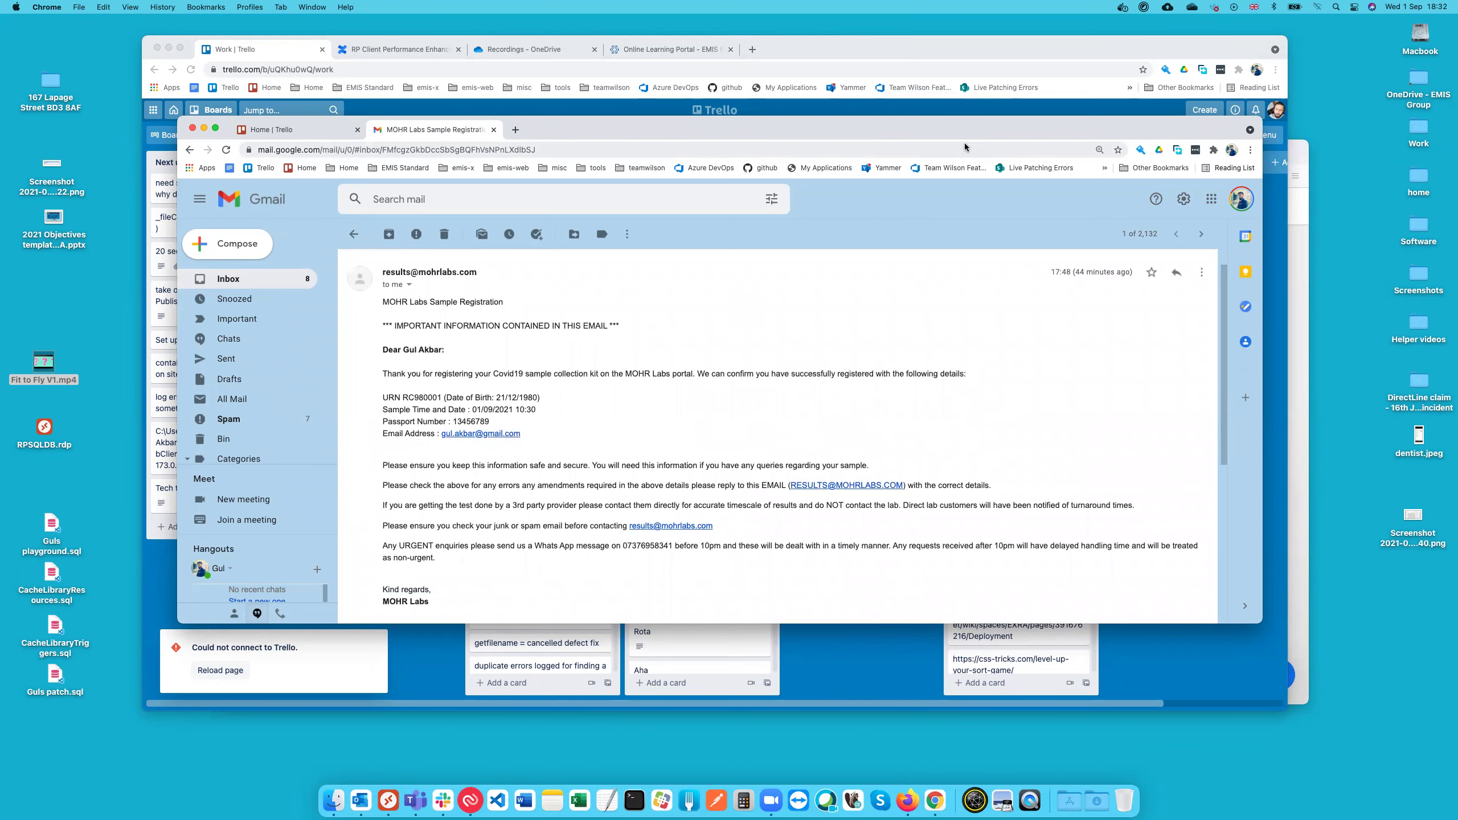
left_click_drag(938, 135, 0, 151)
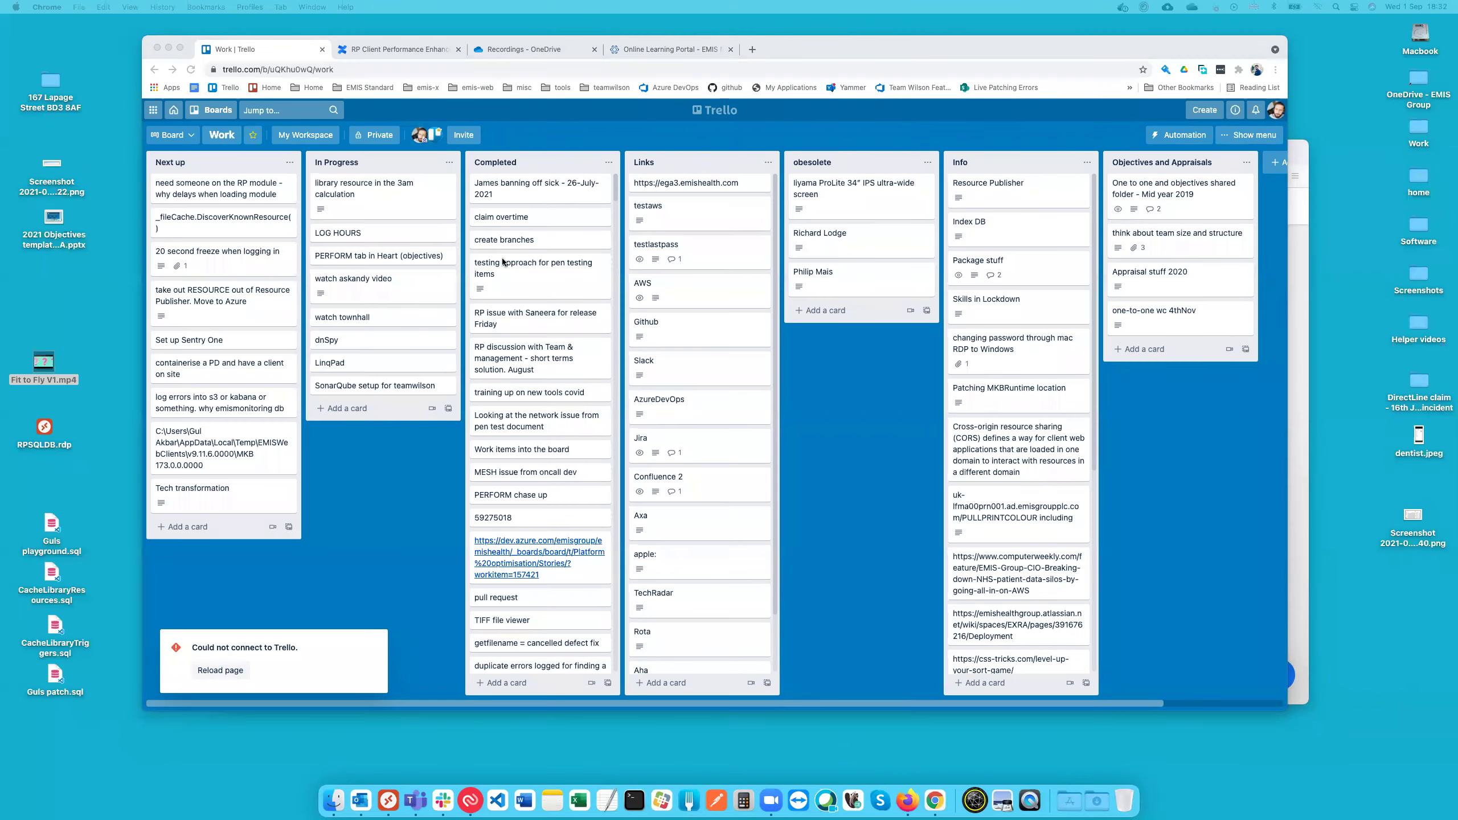
key("ctrl+Right")
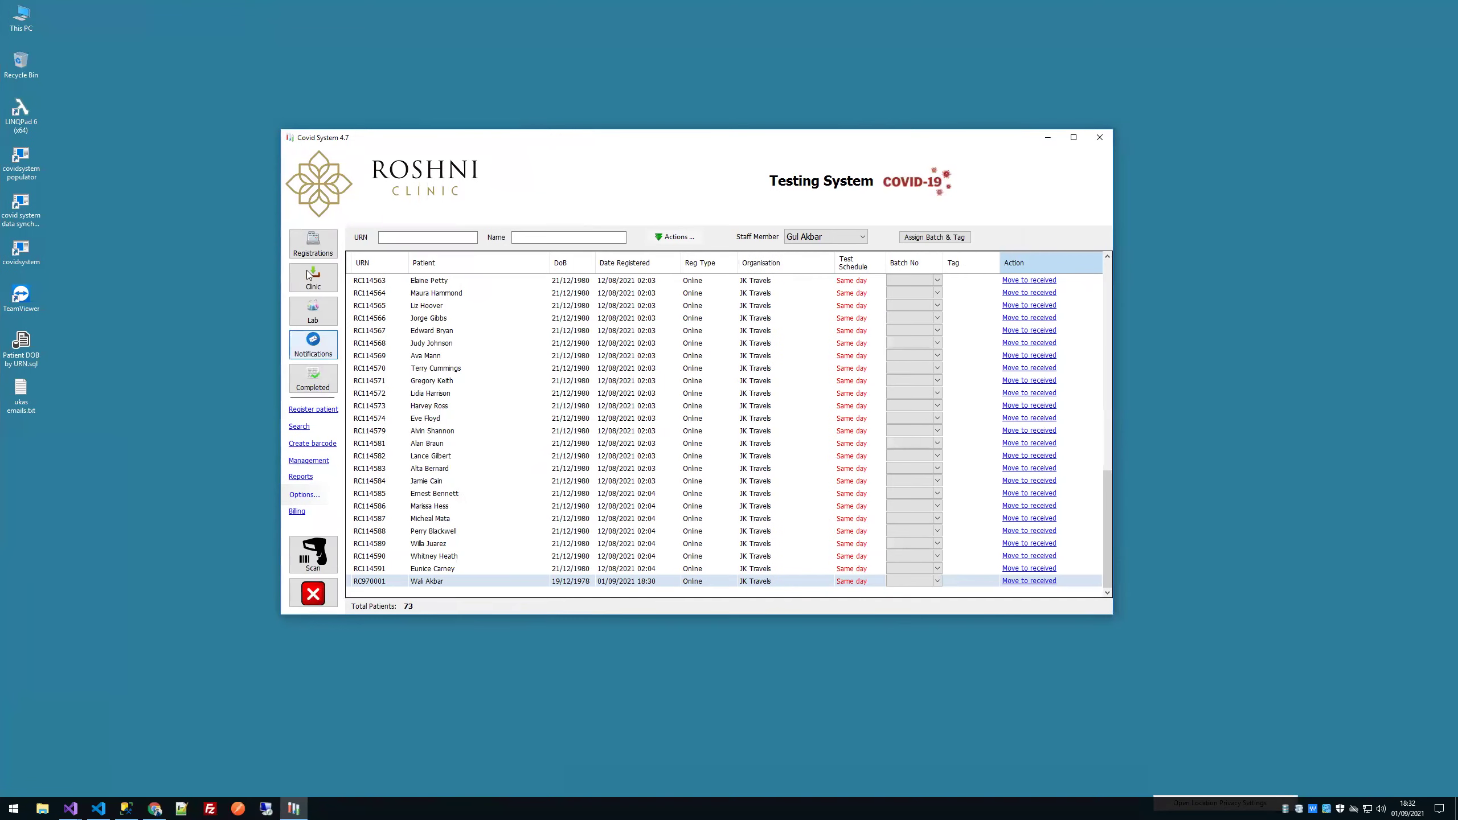
Step: Send the new patient from the Clinic list to the lab and show the 17-patient Lab list
left_click(309, 277)
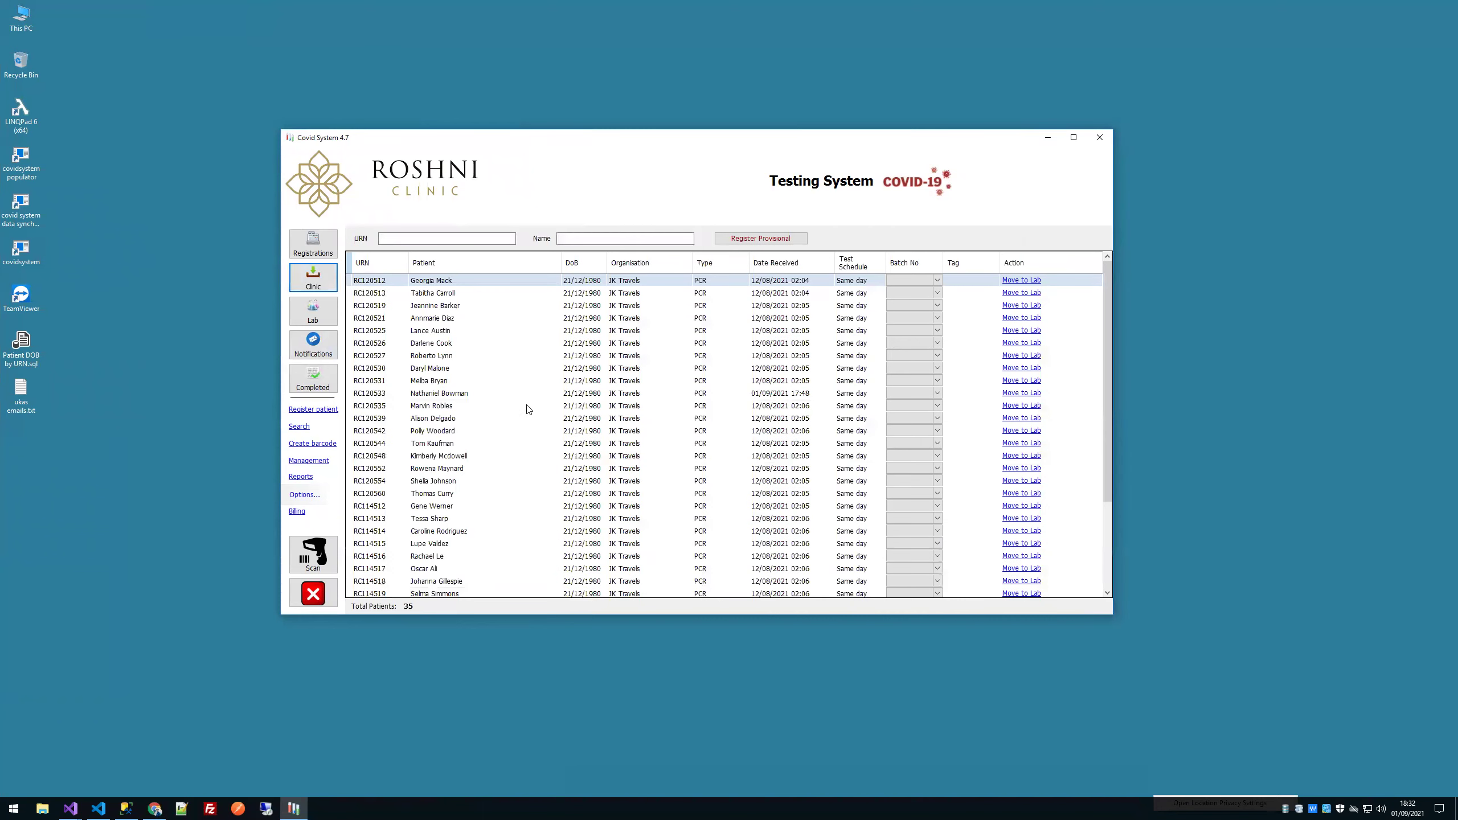
scroll(527, 409, "down", 4)
left_click(446, 585)
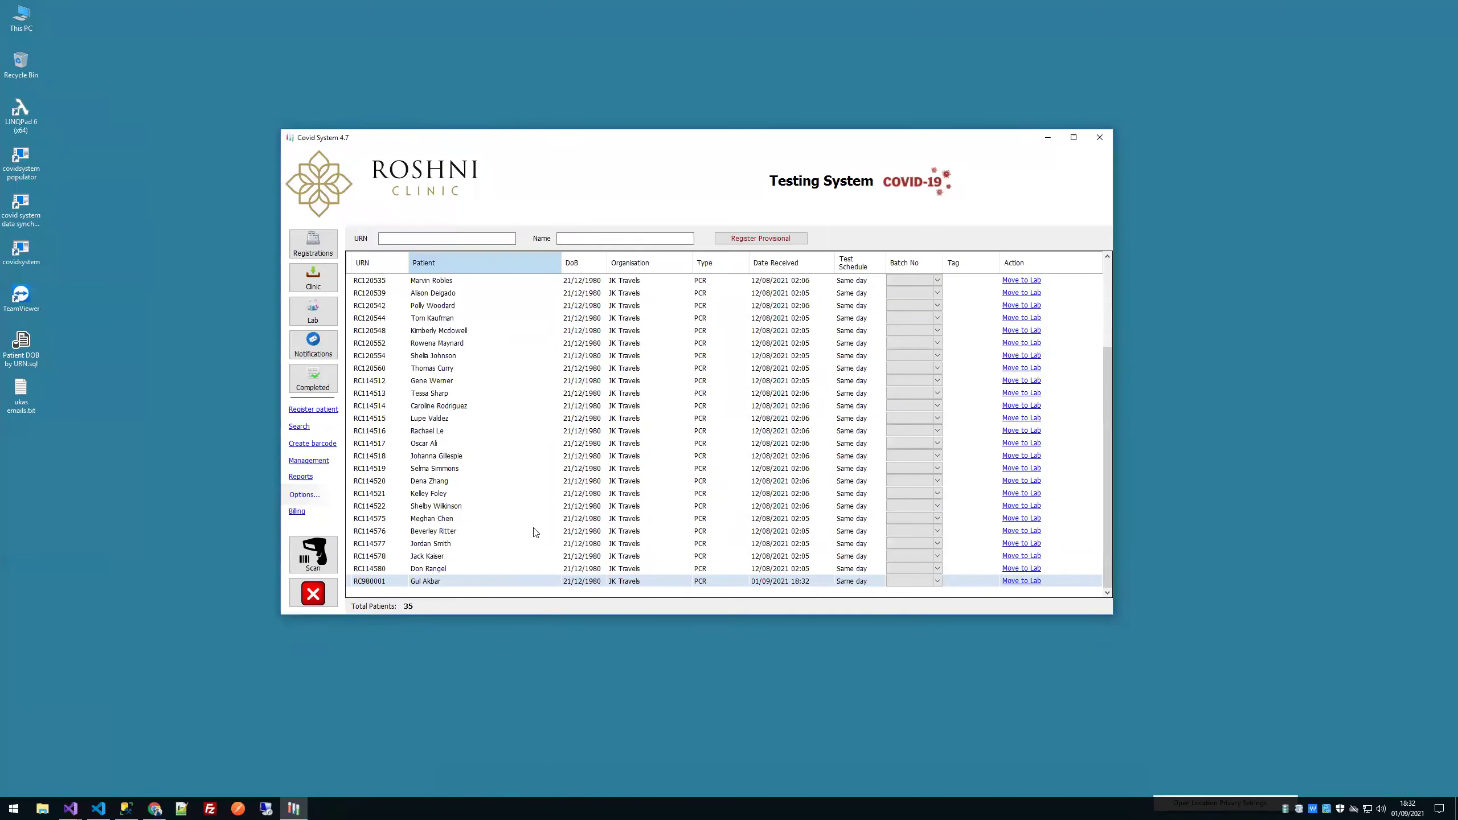
scroll(624, 501, "up", 4)
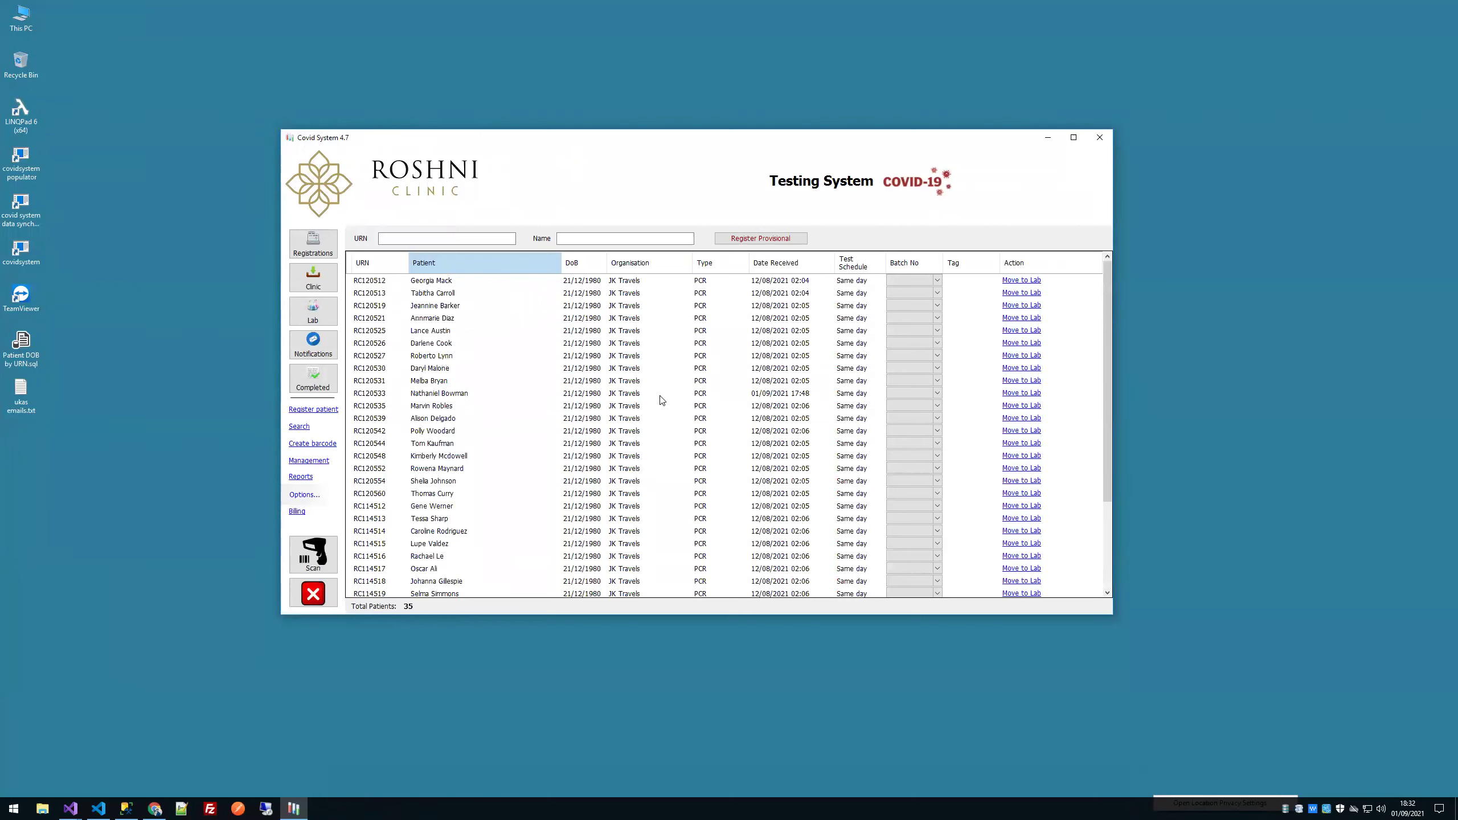
scroll(661, 400, "down", 4)
scroll(661, 400, "up", 4)
scroll(833, 368, "down", 4)
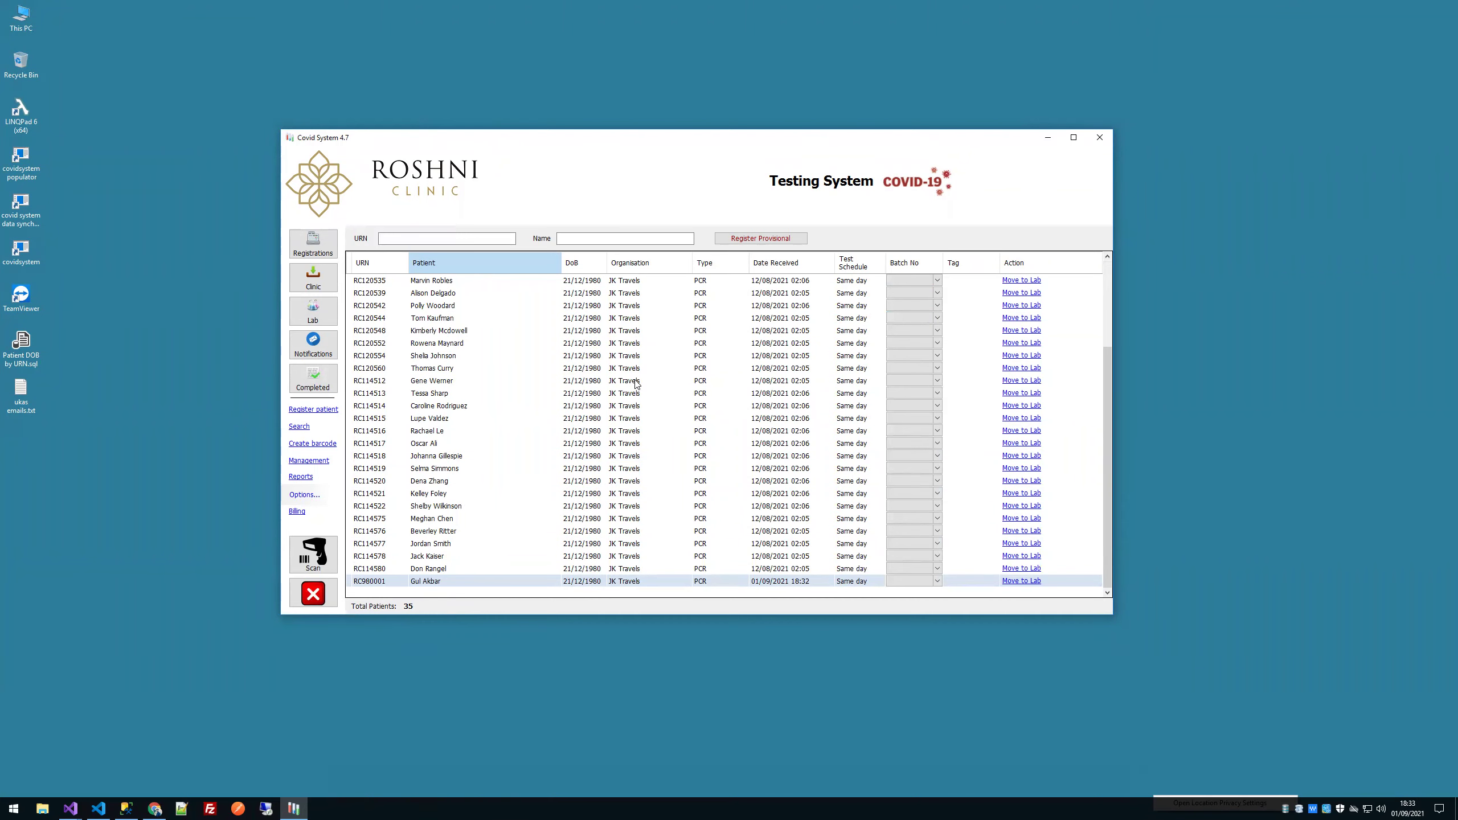
scroll(711, 394, "up", 3)
scroll(710, 395, "down", 3)
left_click(1013, 581)
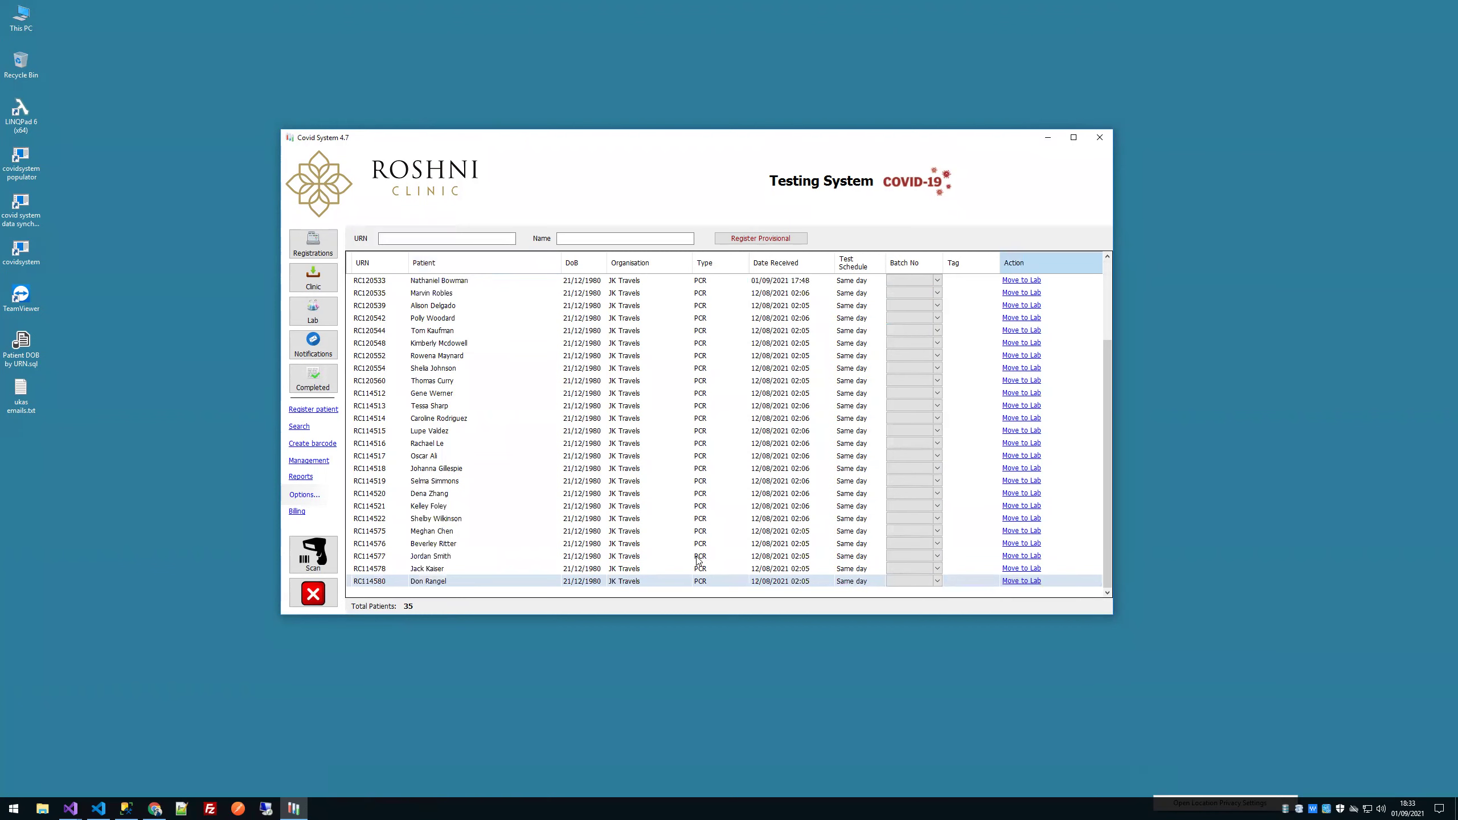
left_click(313, 312)
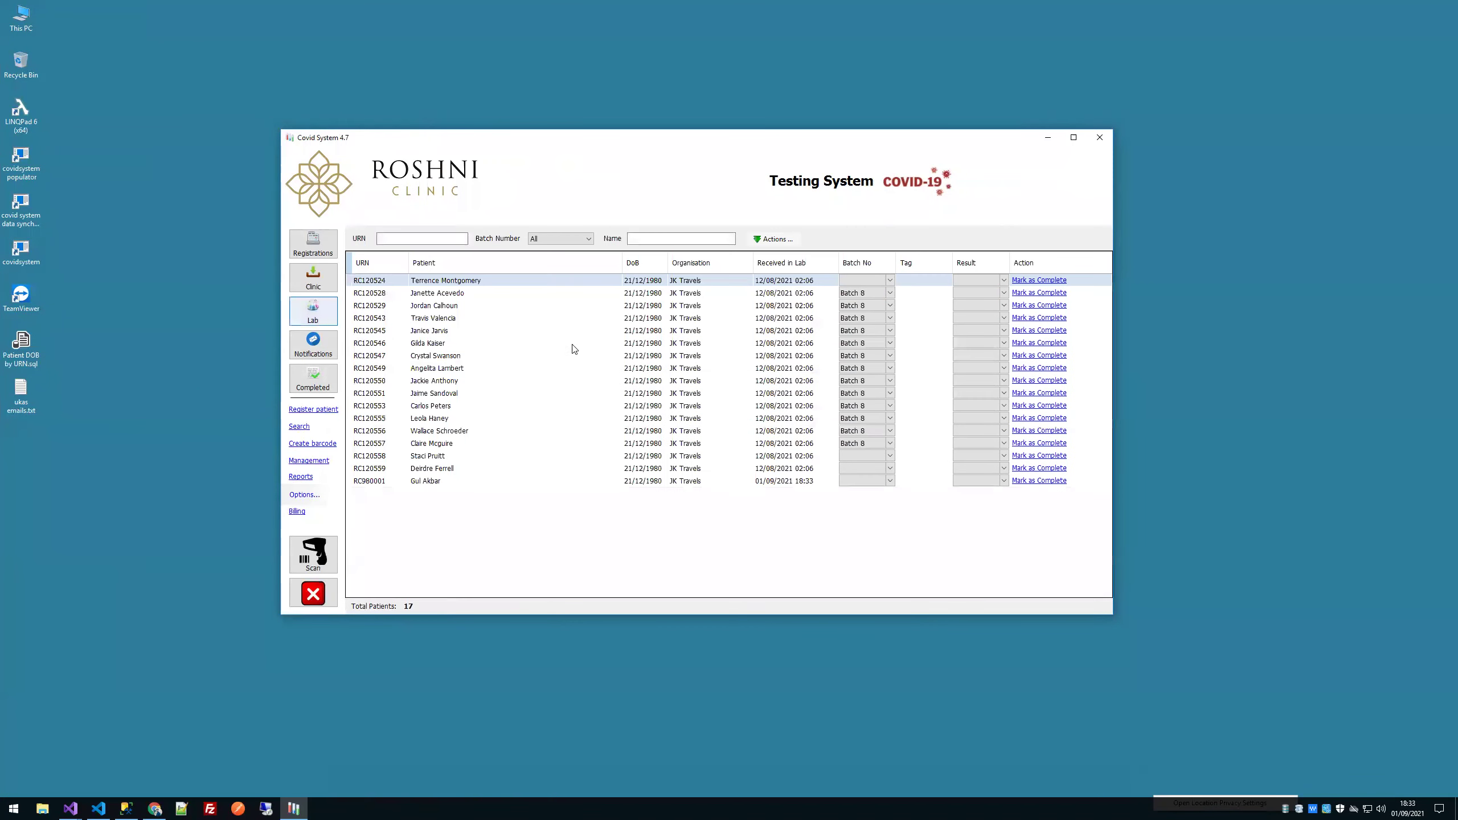
Step: Assign all 17 patients in the Lab list to Batch 1
left_click(458, 481)
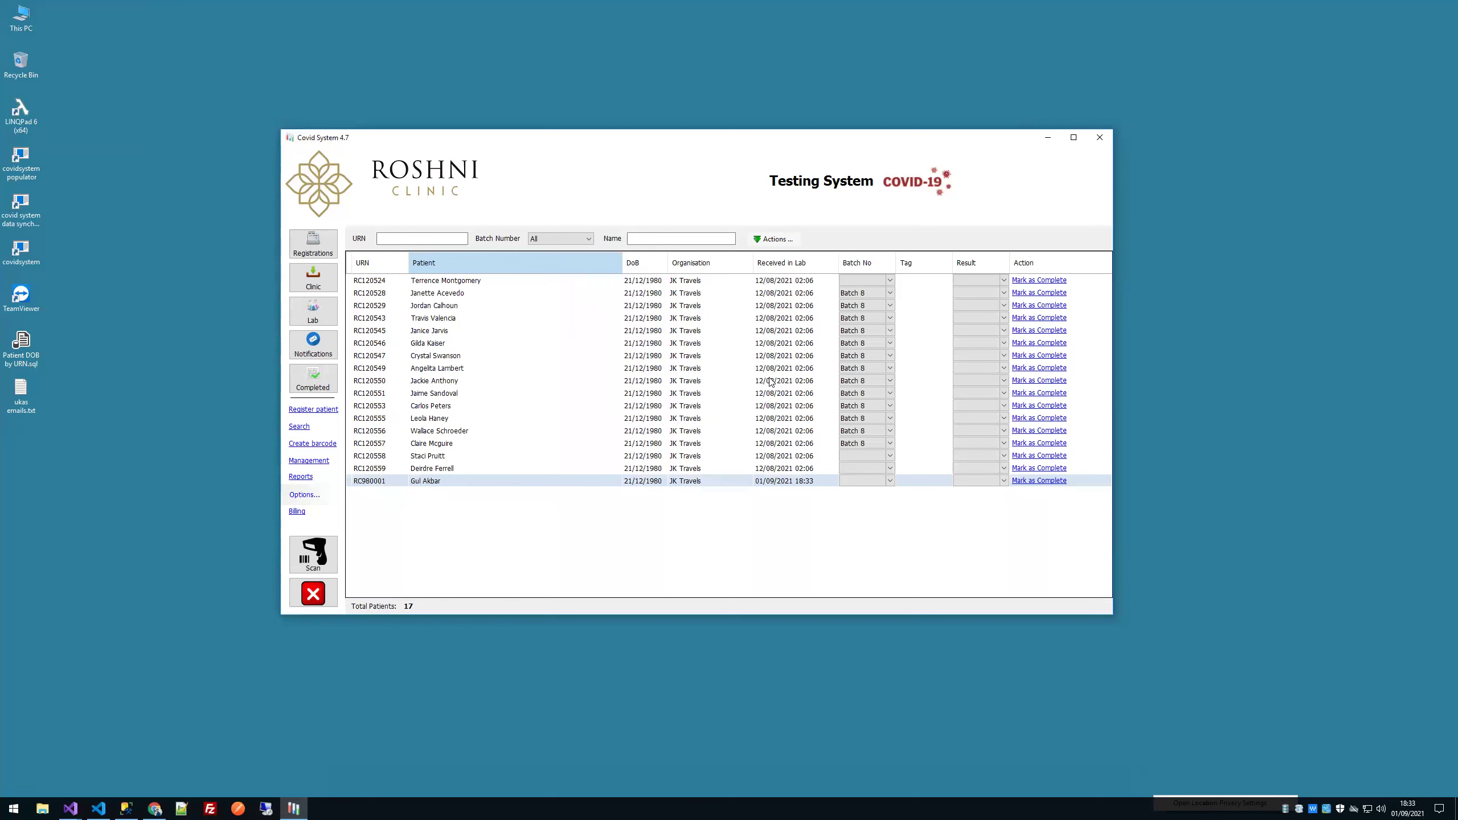
left_click_drag(751, 287, 759, 488)
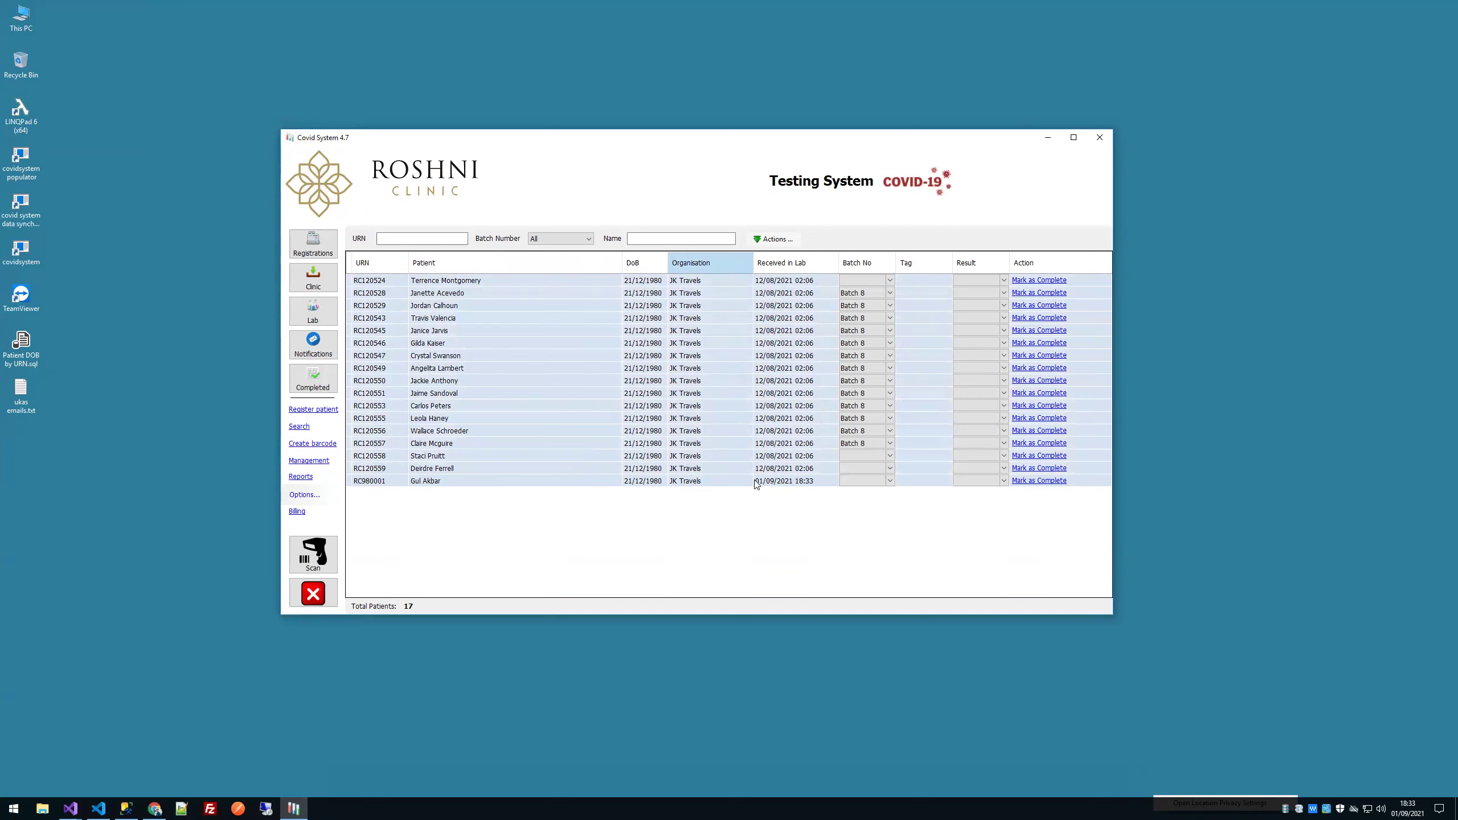
right_click(723, 479)
mouse_move(803, 499)
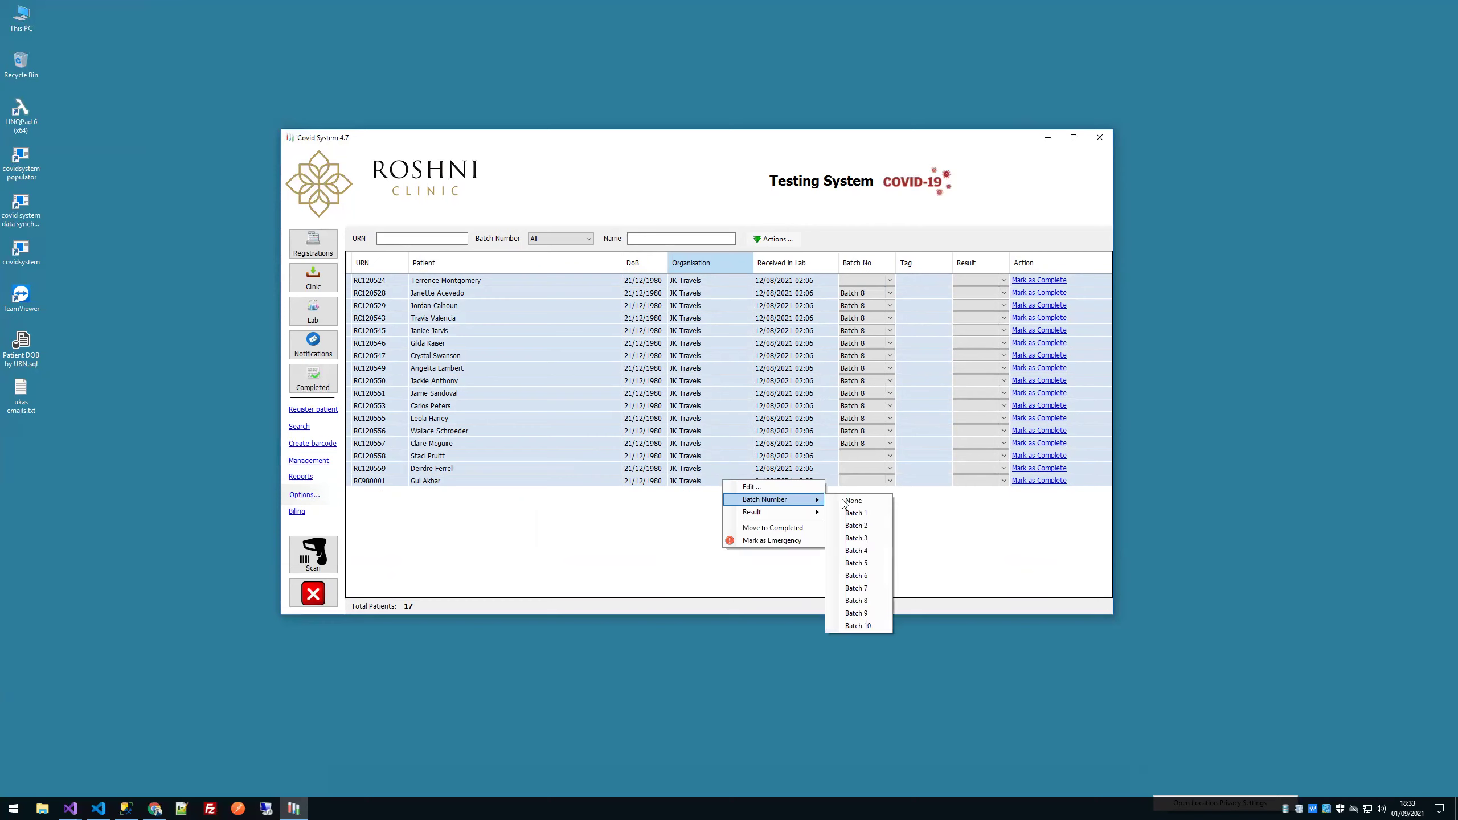
left_click(869, 514)
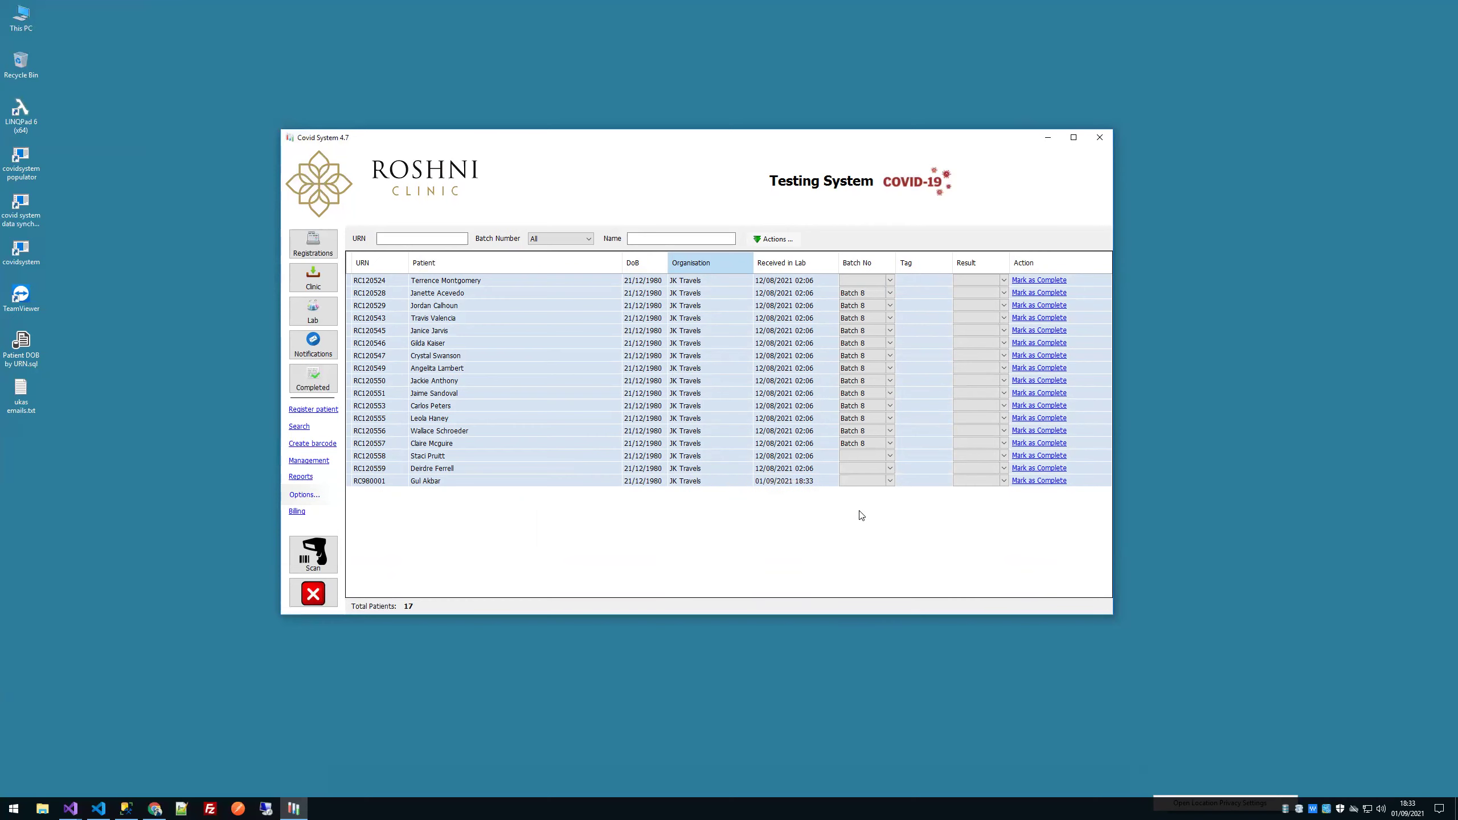
left_click(434, 482)
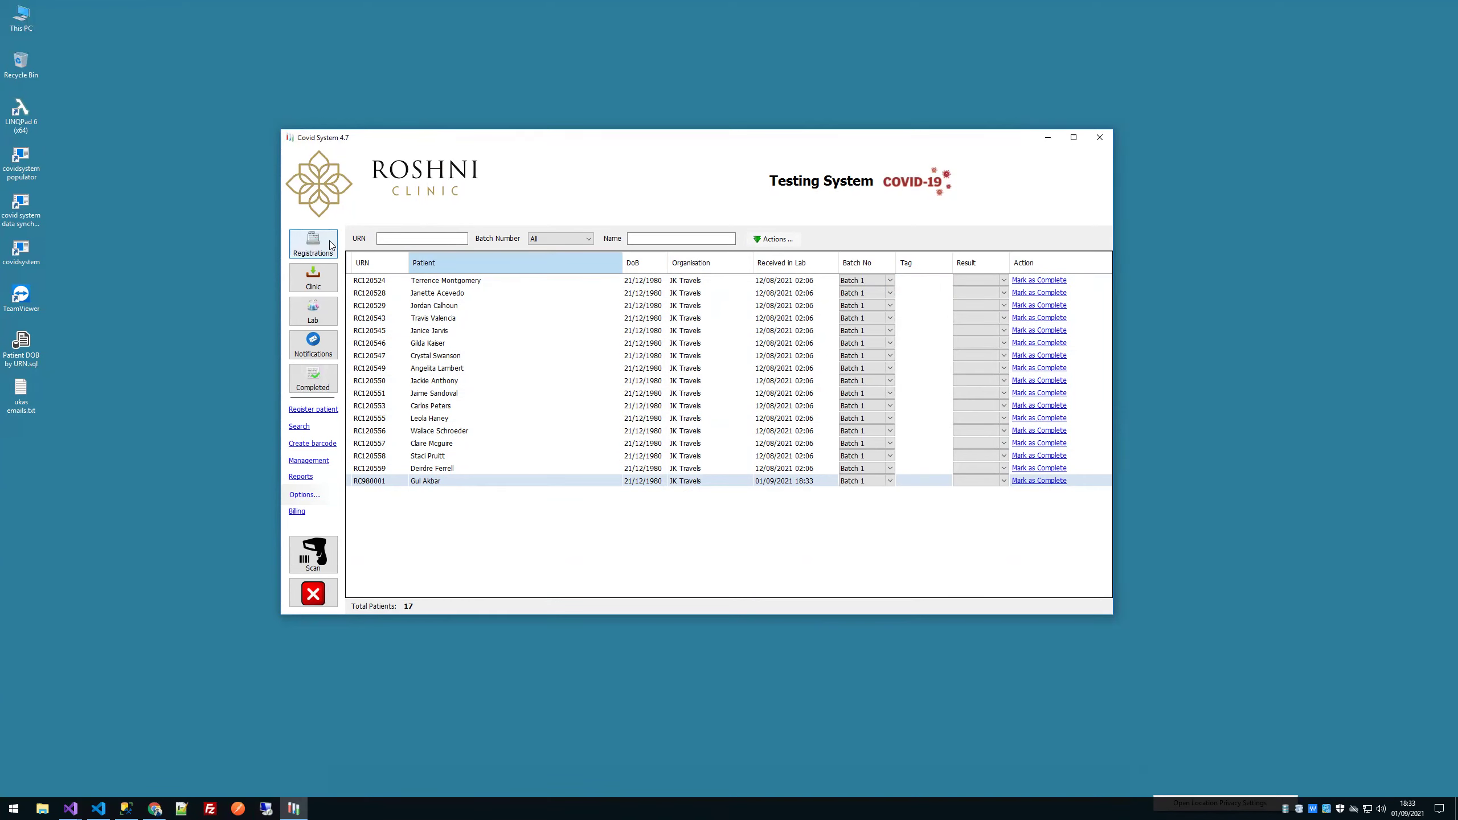
Step: Start a sample barcode scan, cancel it, and return to Registrations
left_click(316, 553)
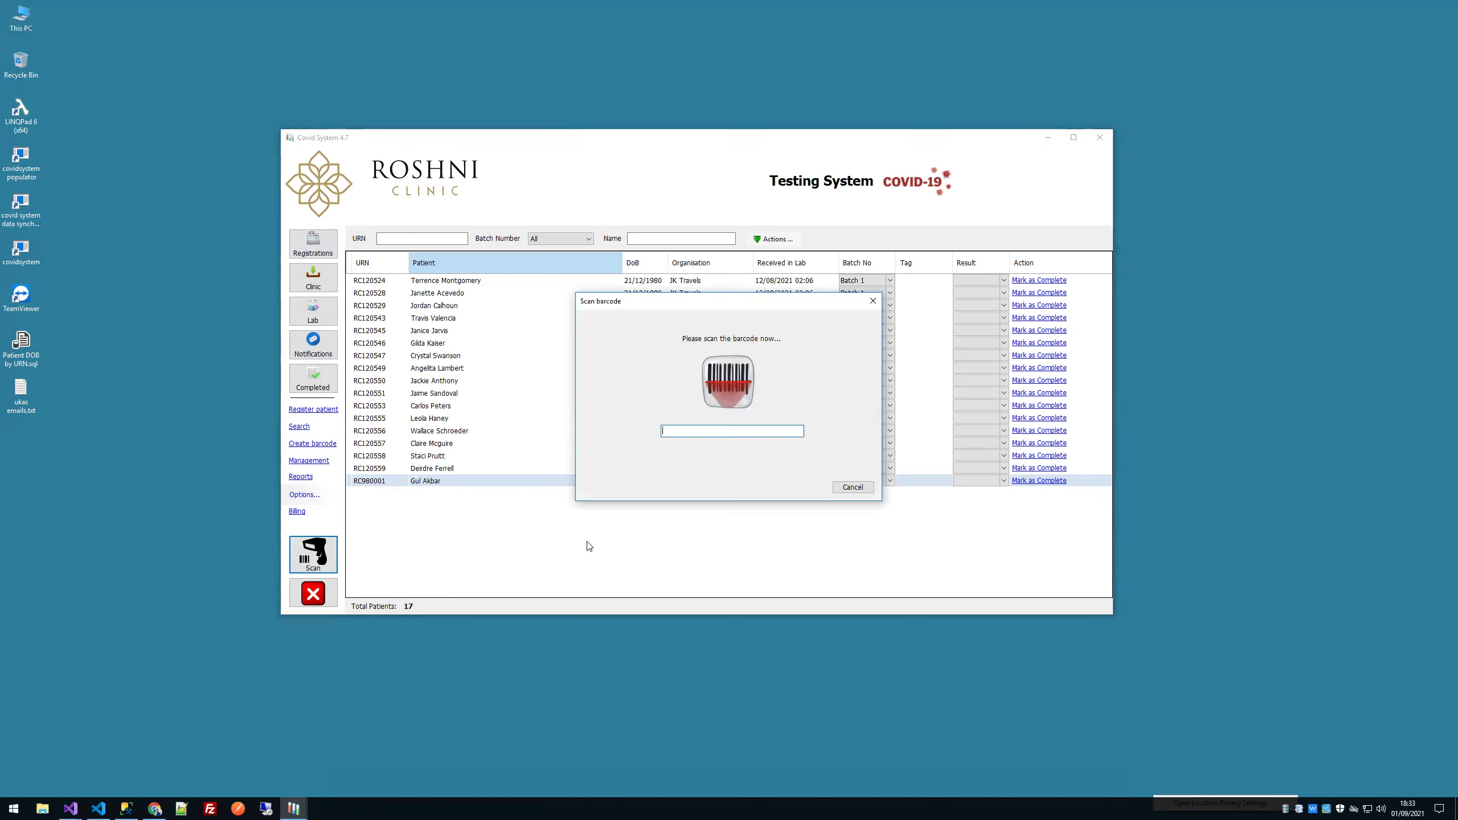
left_click(855, 489)
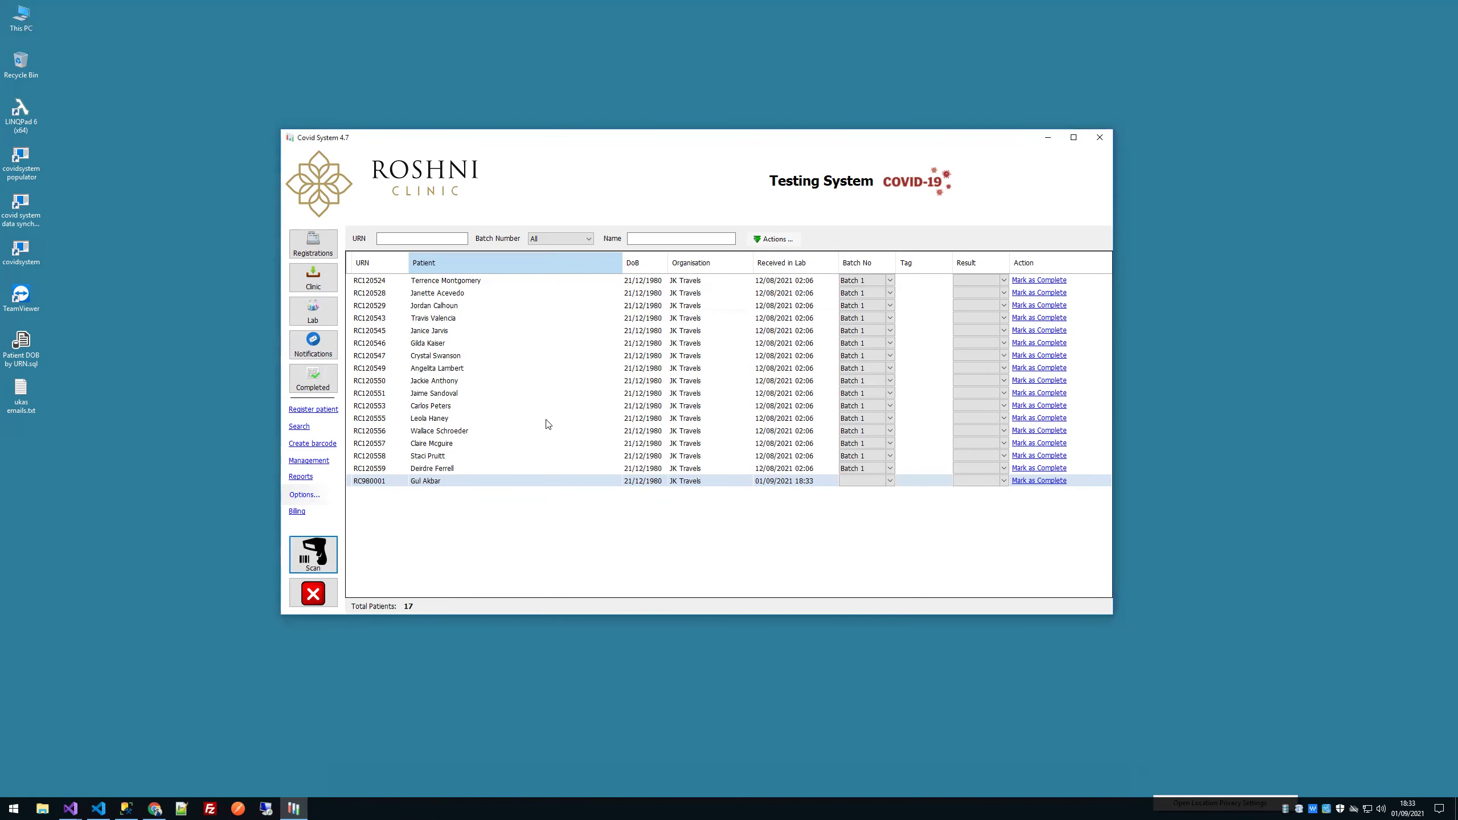
left_click(292, 235)
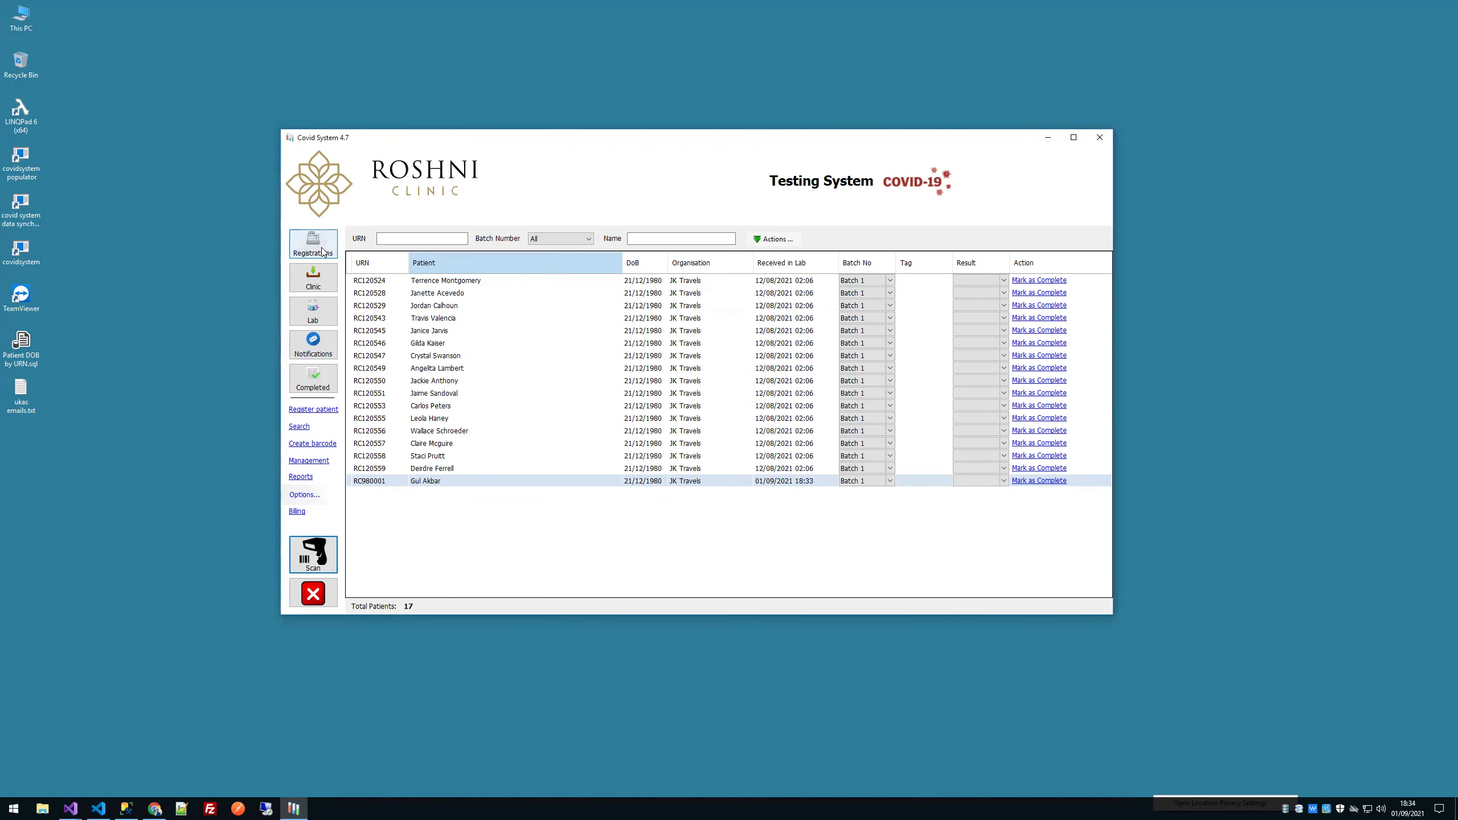
double_click(572, 395)
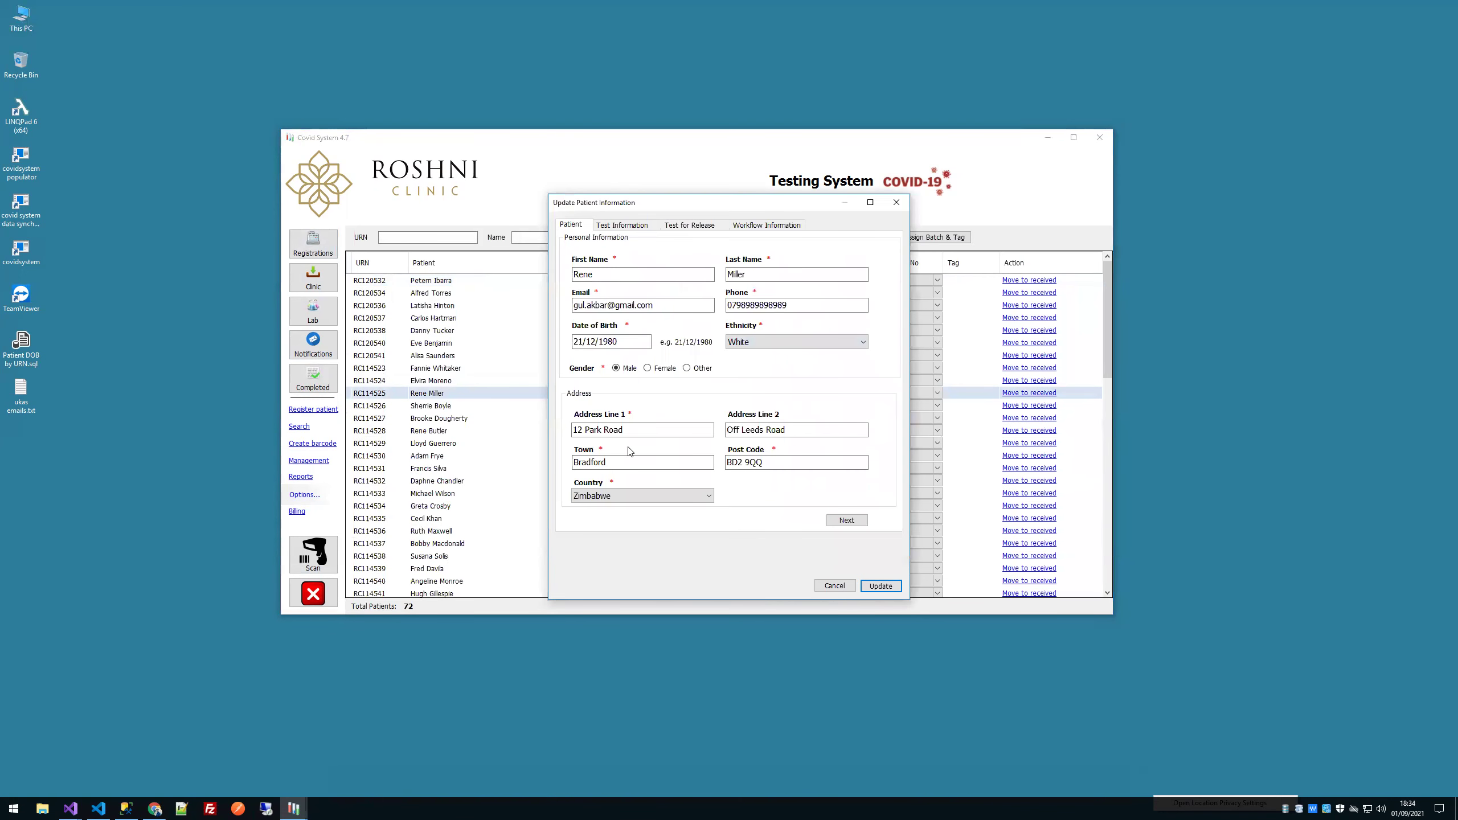
left_click(897, 203)
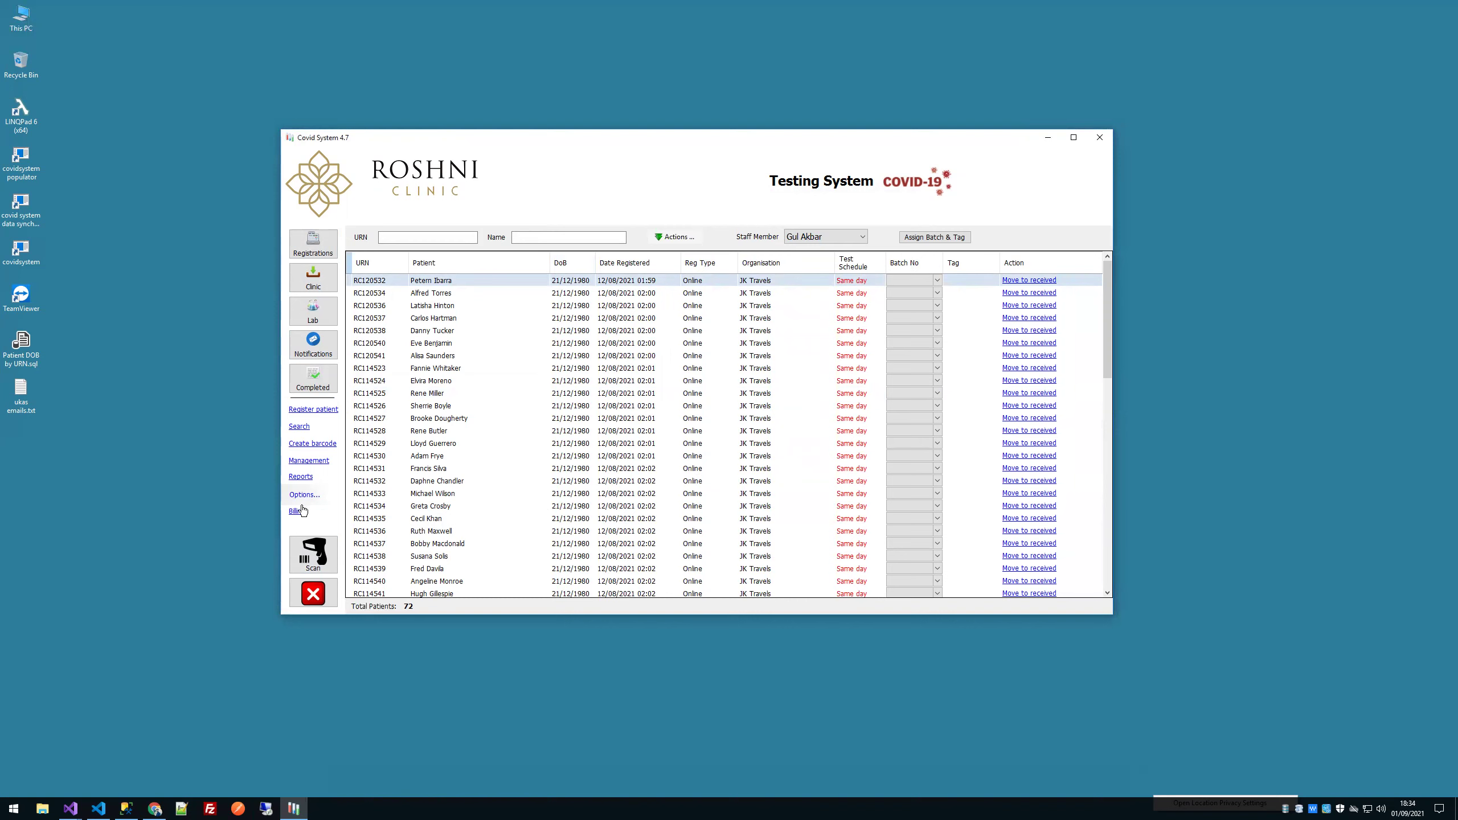
scroll(601, 563, "down", 15)
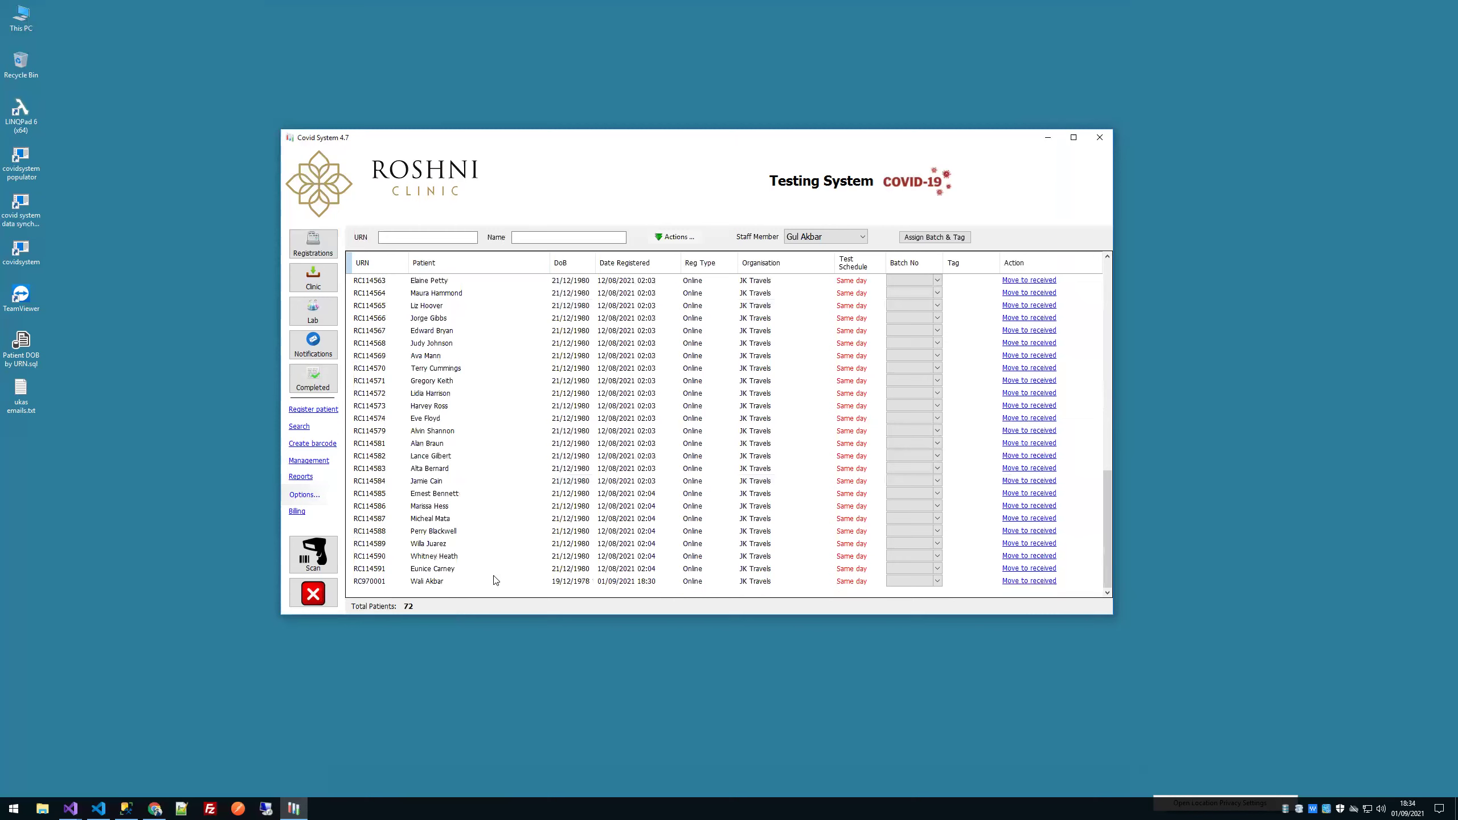
left_click(457, 582)
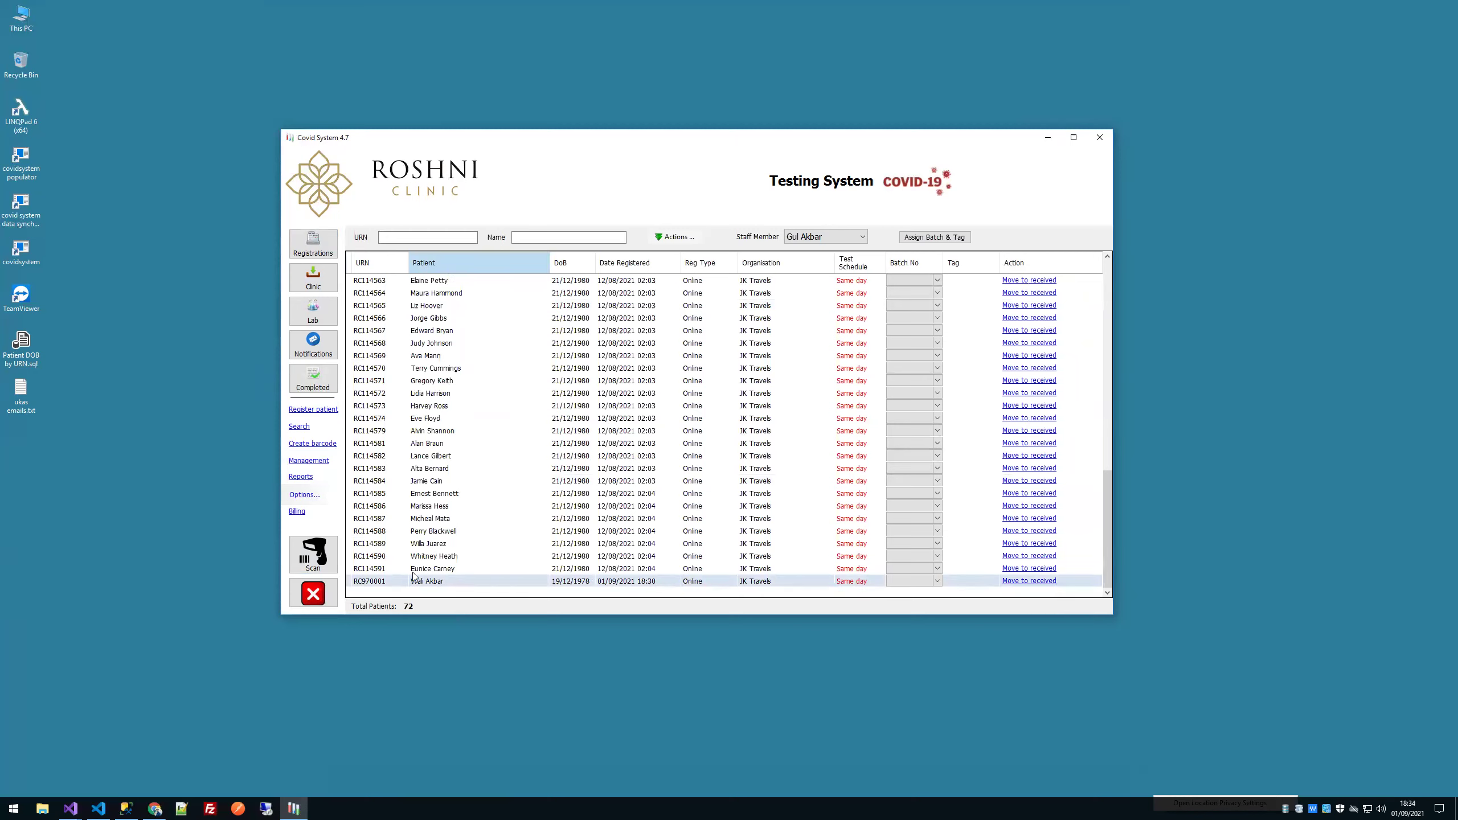
left_click(314, 554)
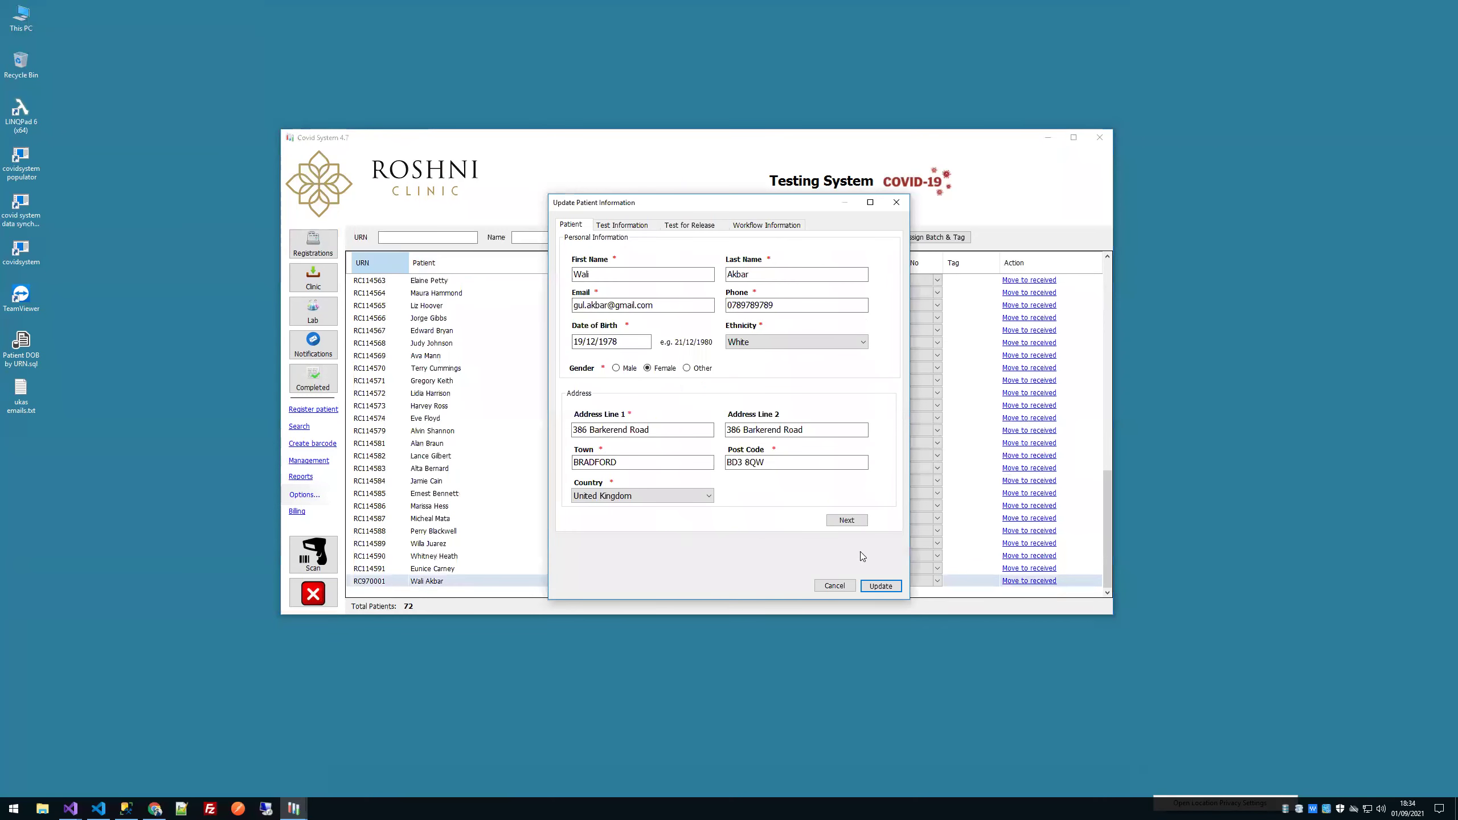
left_click(834, 585)
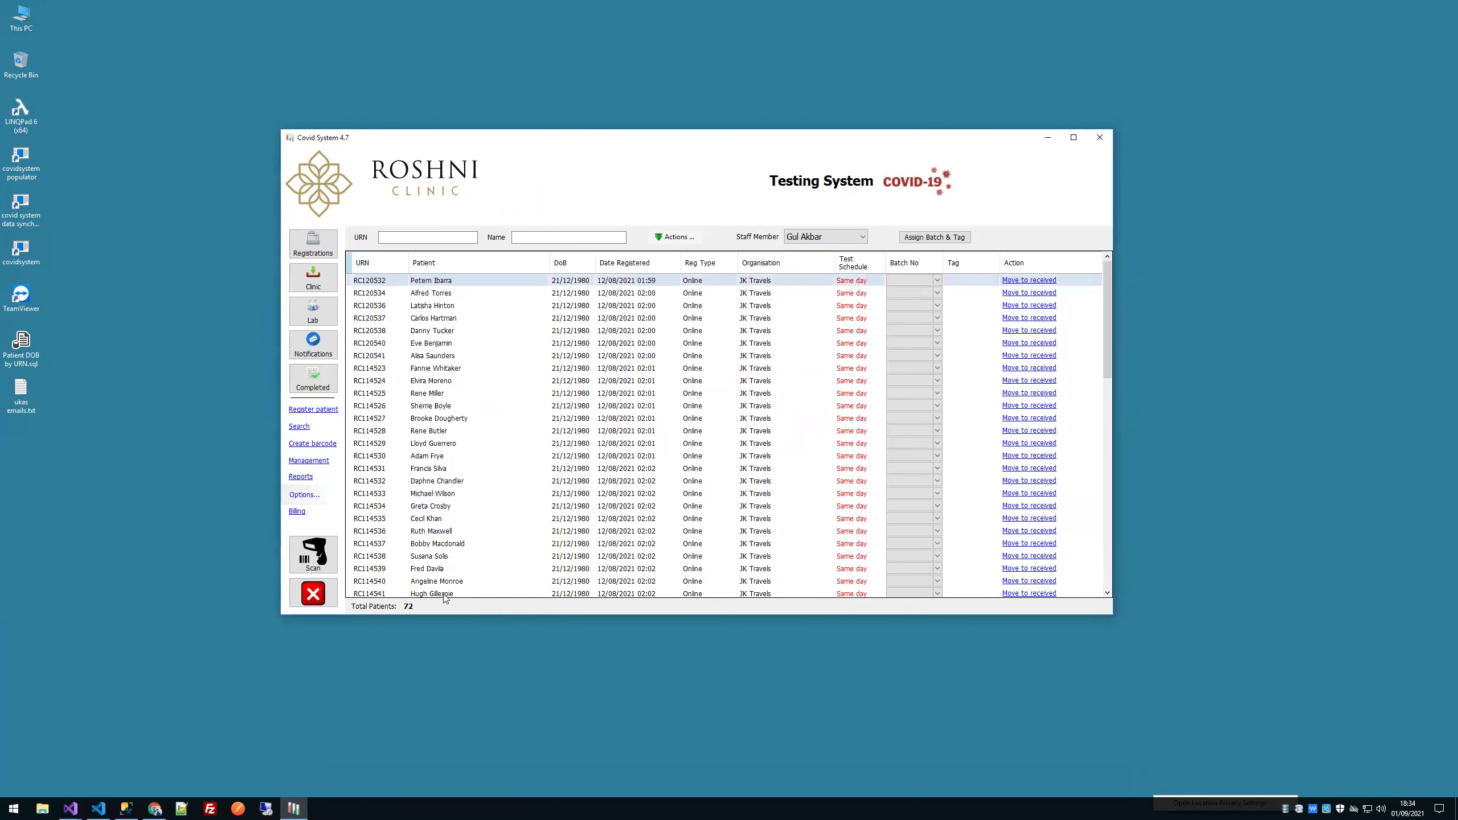
scroll(445, 599, "down", 15)
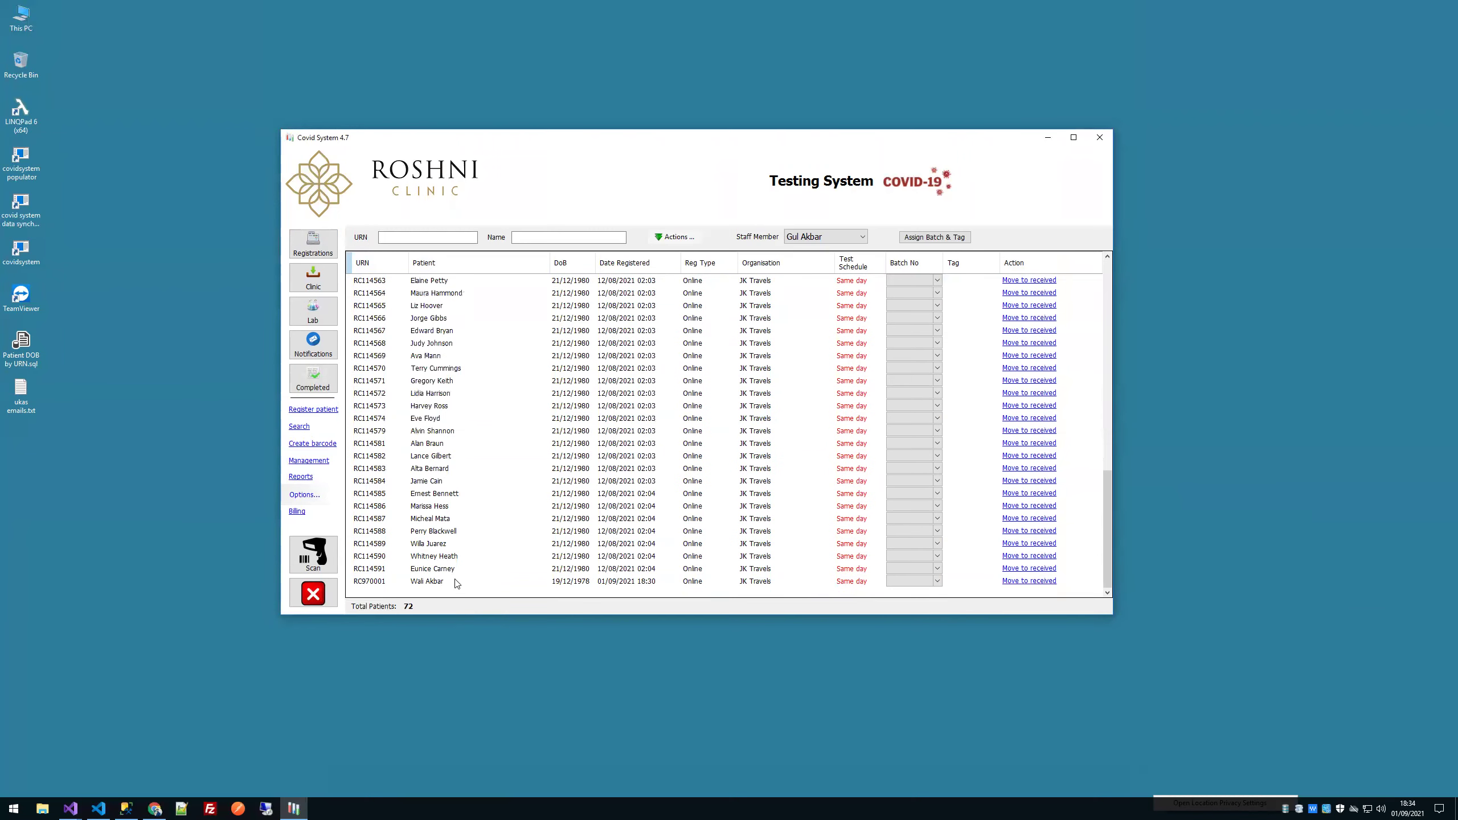
left_click(457, 584)
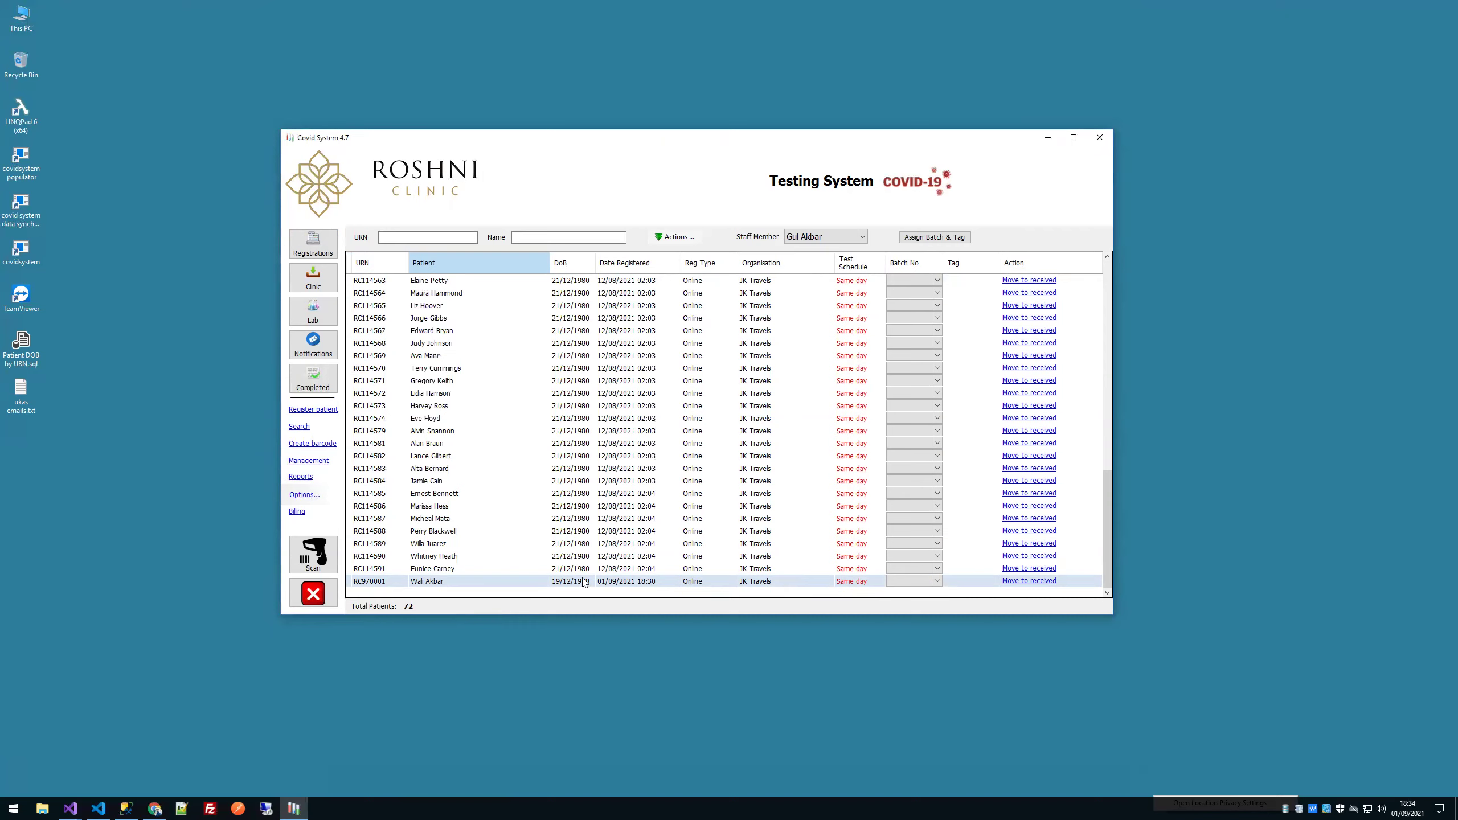
left_click(920, 241)
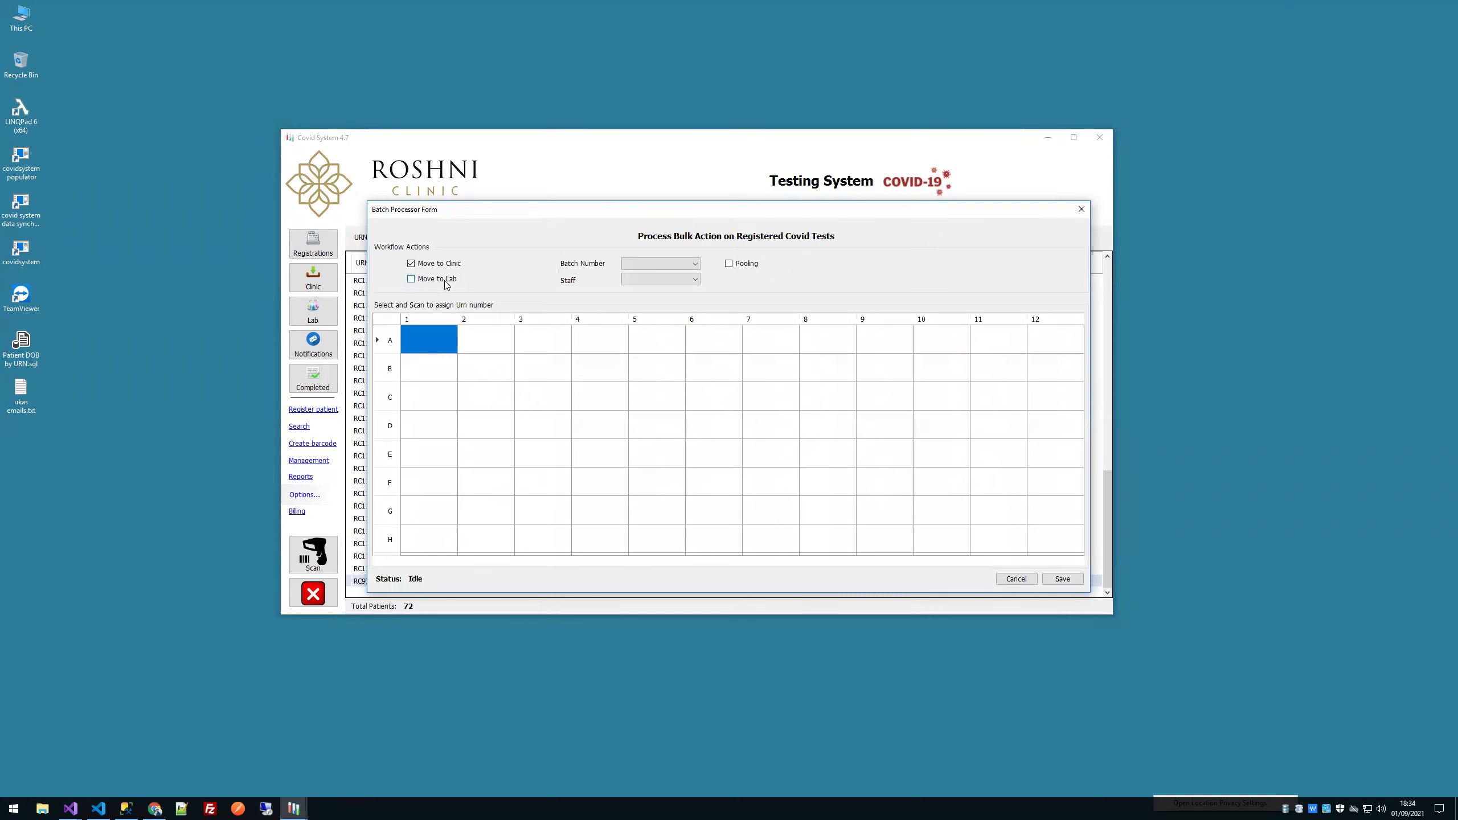
left_click(428, 287)
left_click(642, 264)
left_click(643, 275)
left_click(641, 280)
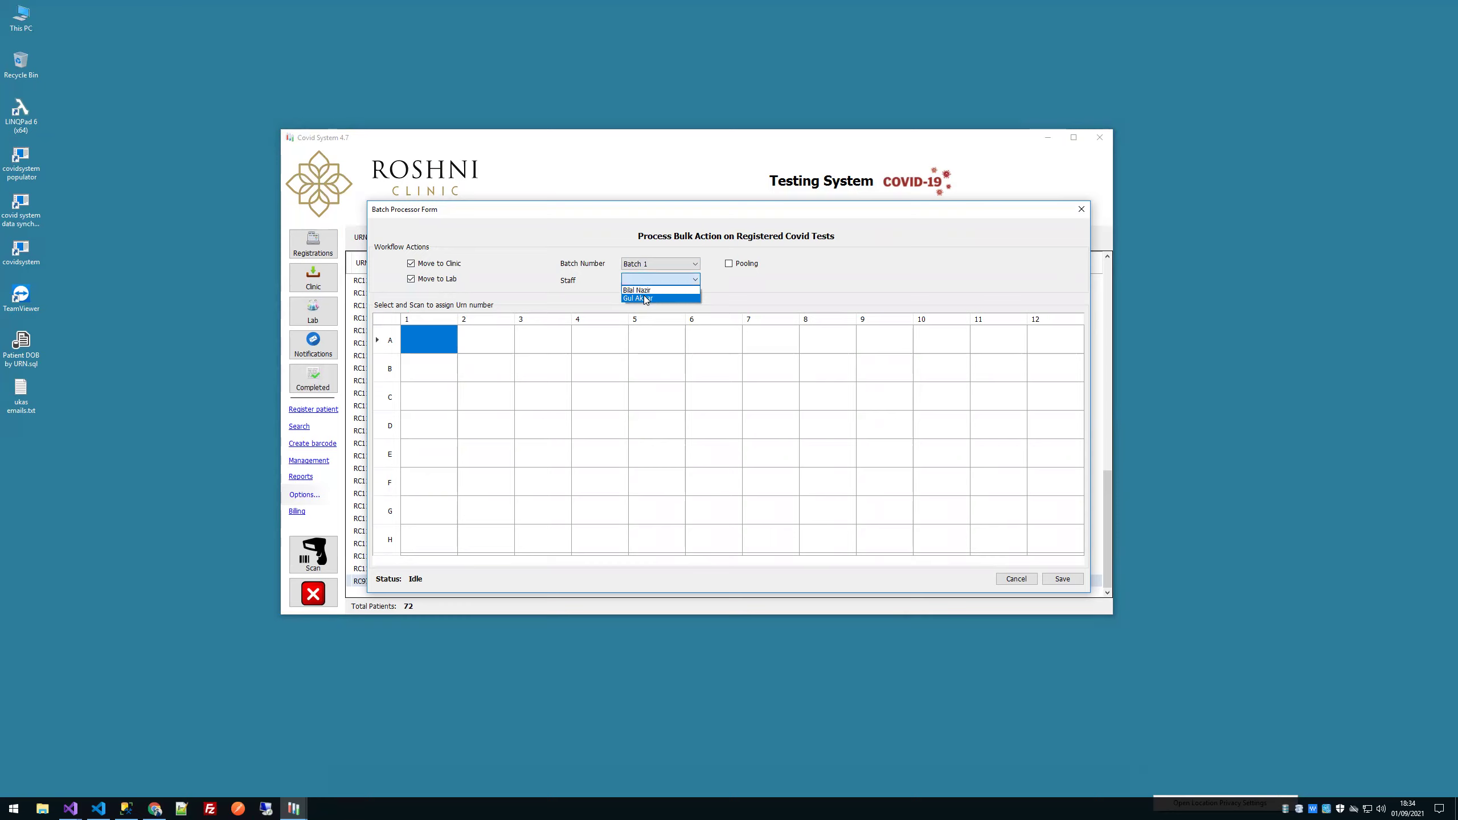
left_click(644, 298)
left_click(746, 264)
left_click(751, 264)
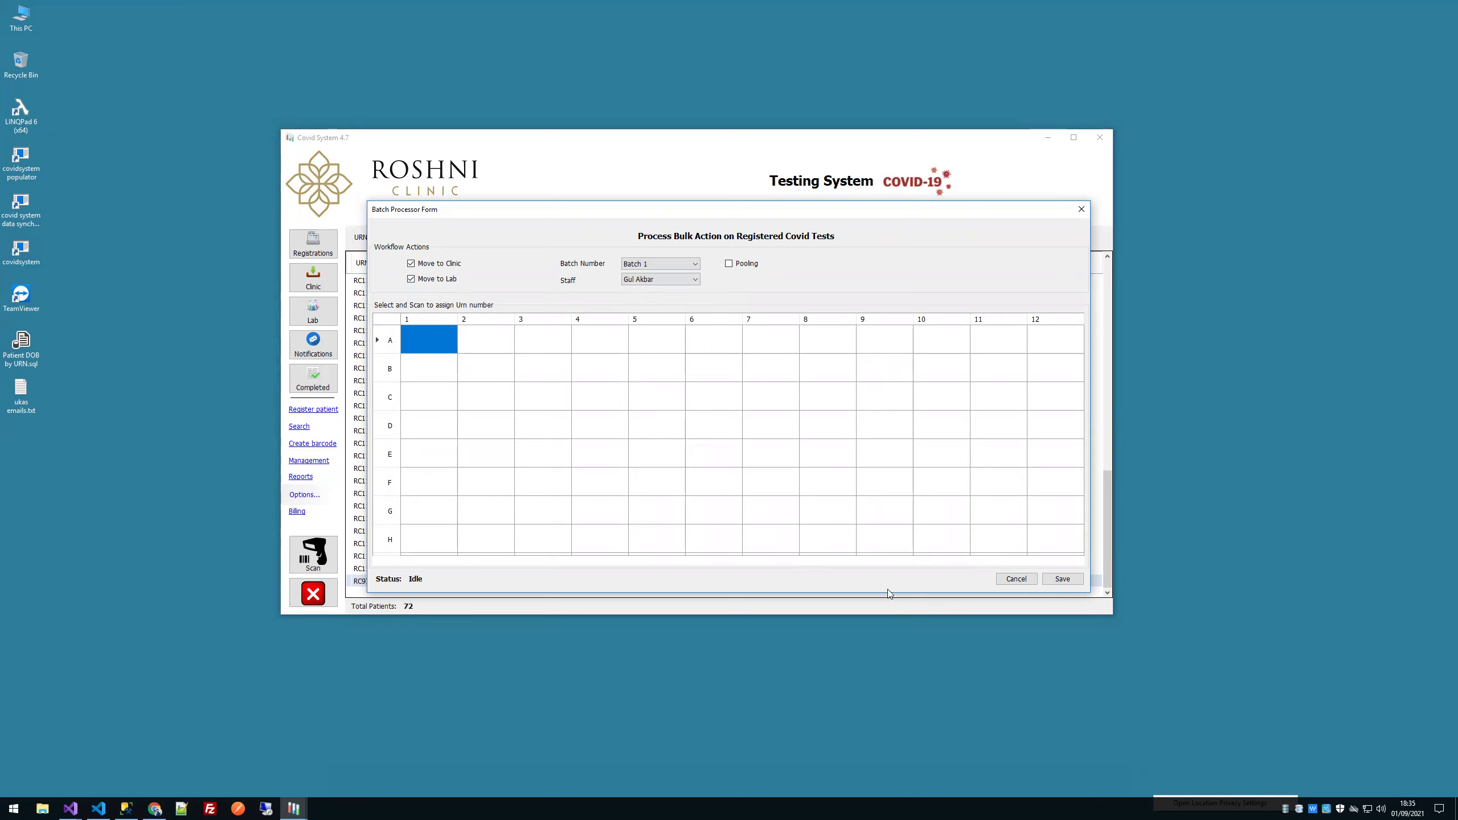
left_click(1016, 578)
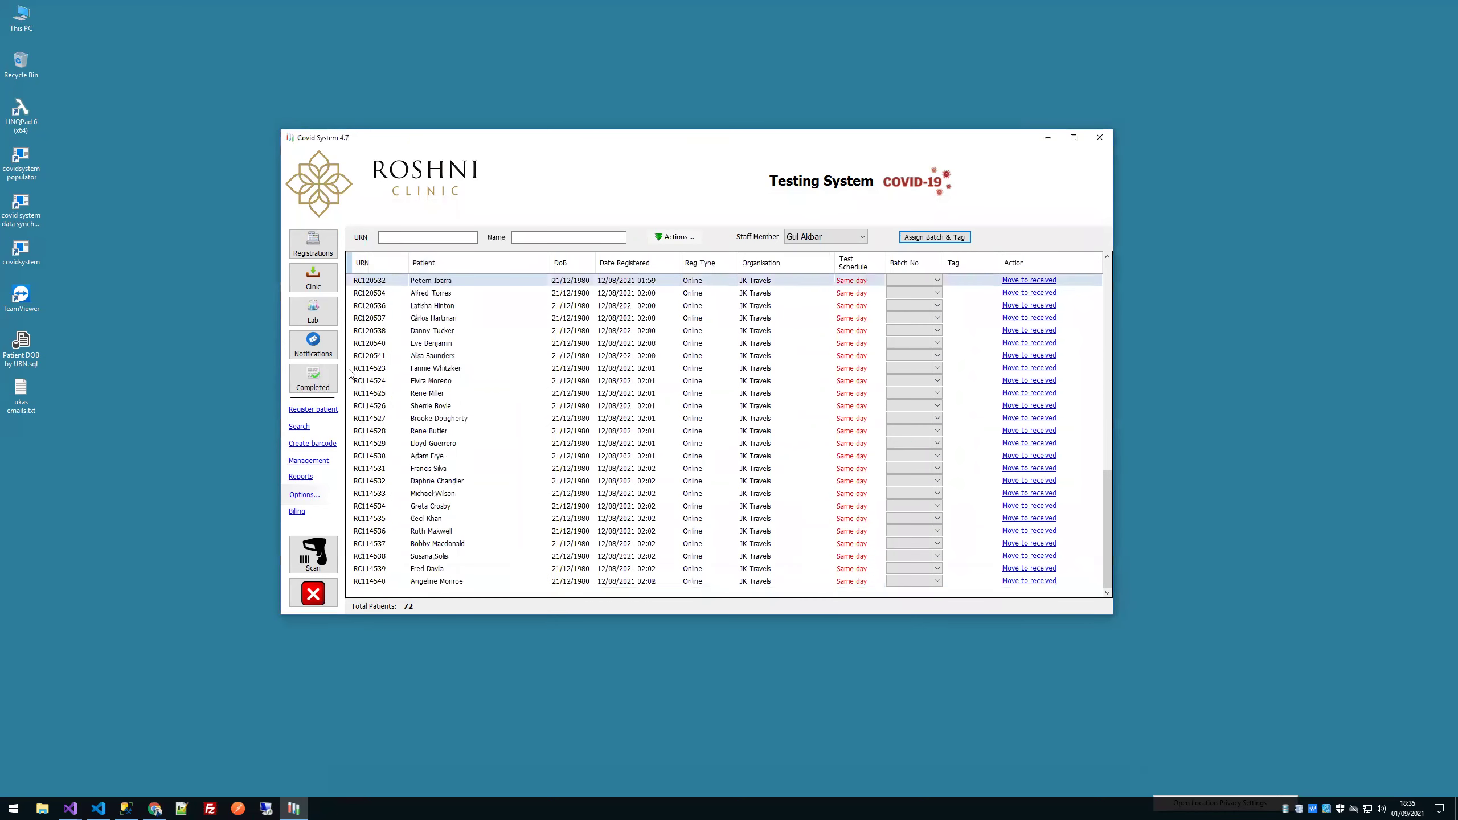
Step: In the Lab list, tag the first samples A1, A2, 4, 5 and 6
left_click(312, 310)
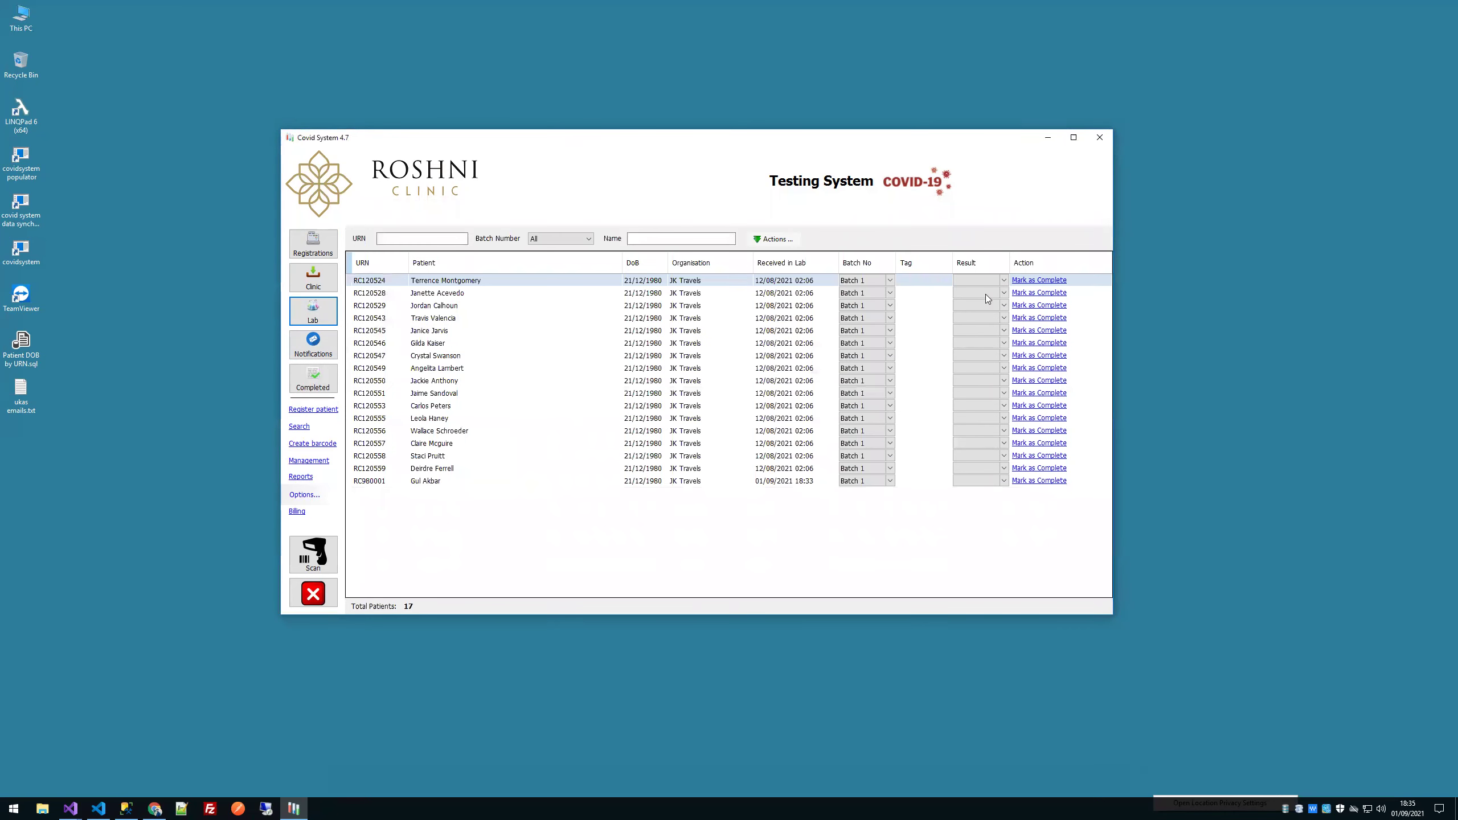
left_click(918, 280)
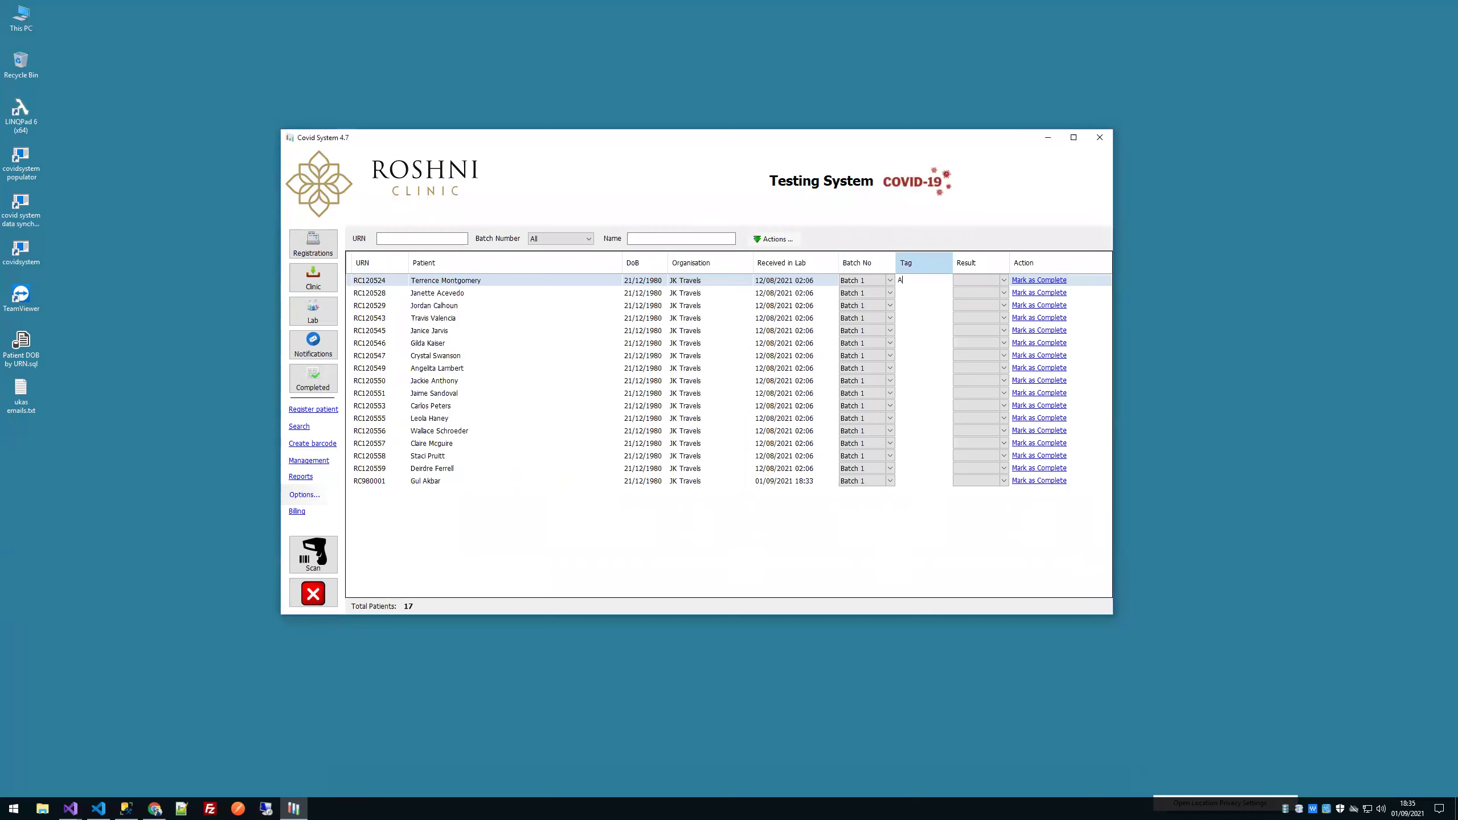
type("A1")
key("Return")
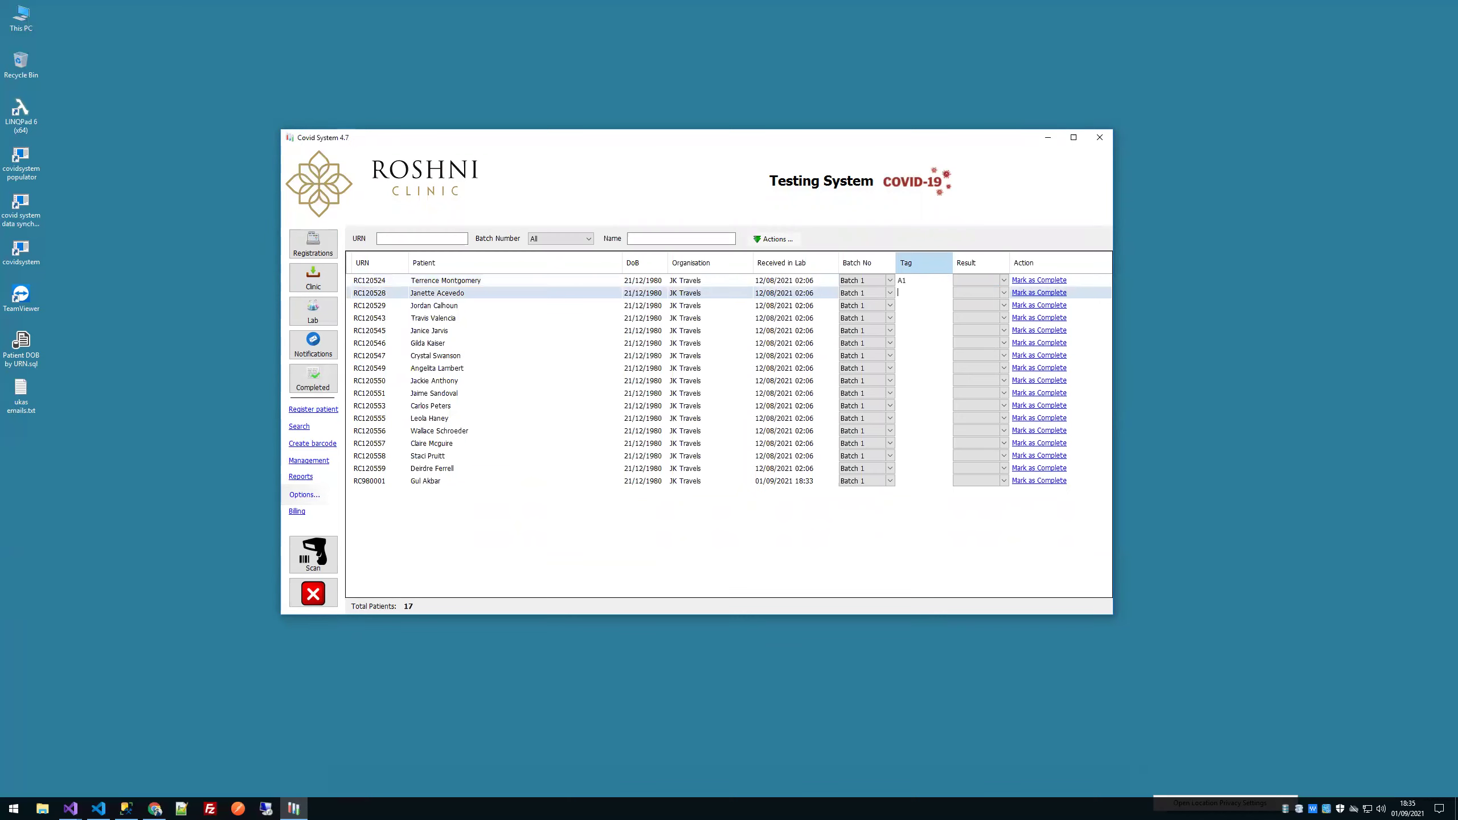
left_click(914, 319)
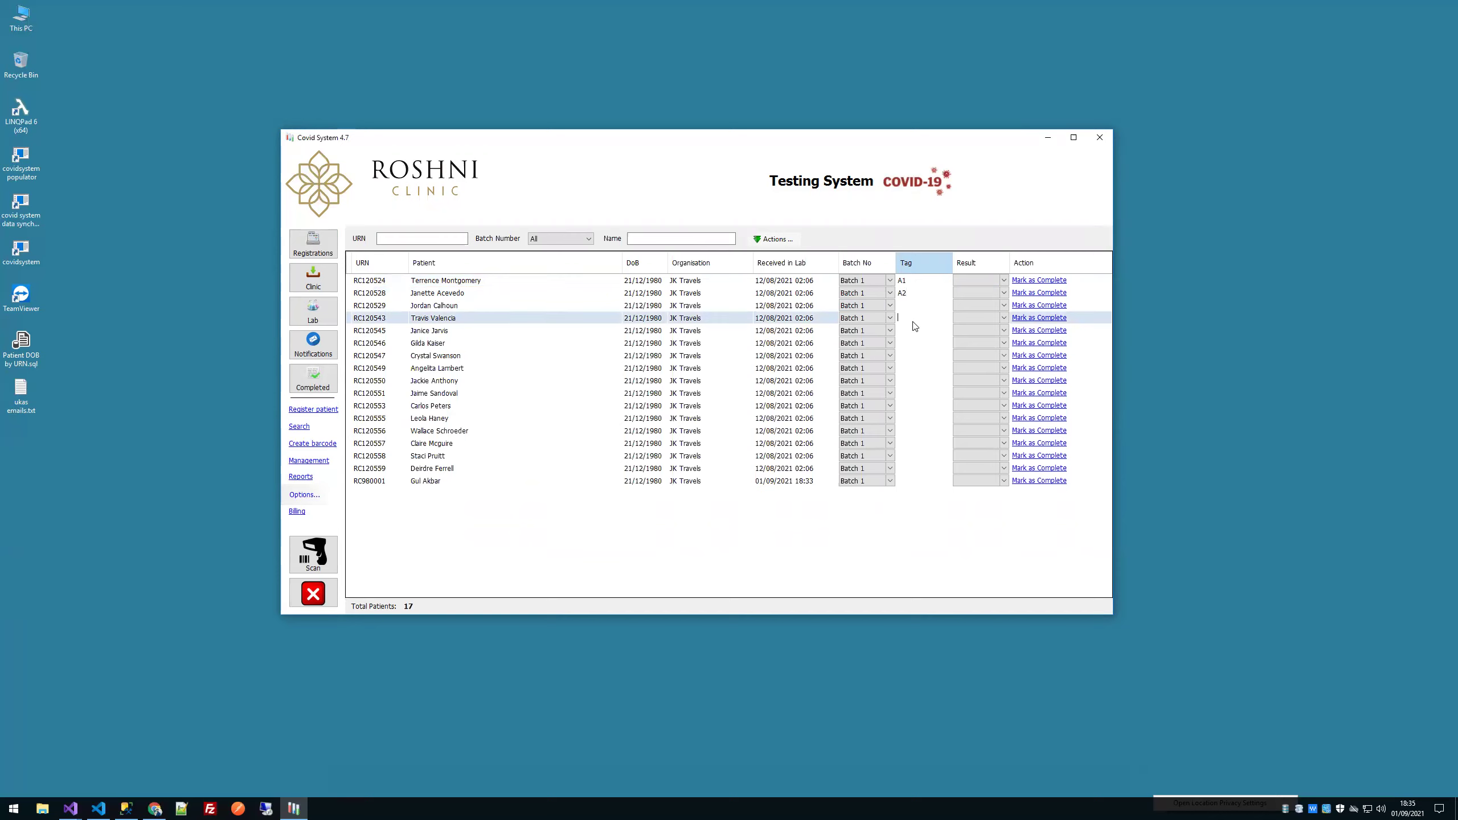
type("4")
key("Return")
type("5")
key("Return")
type("6")
key("Return")
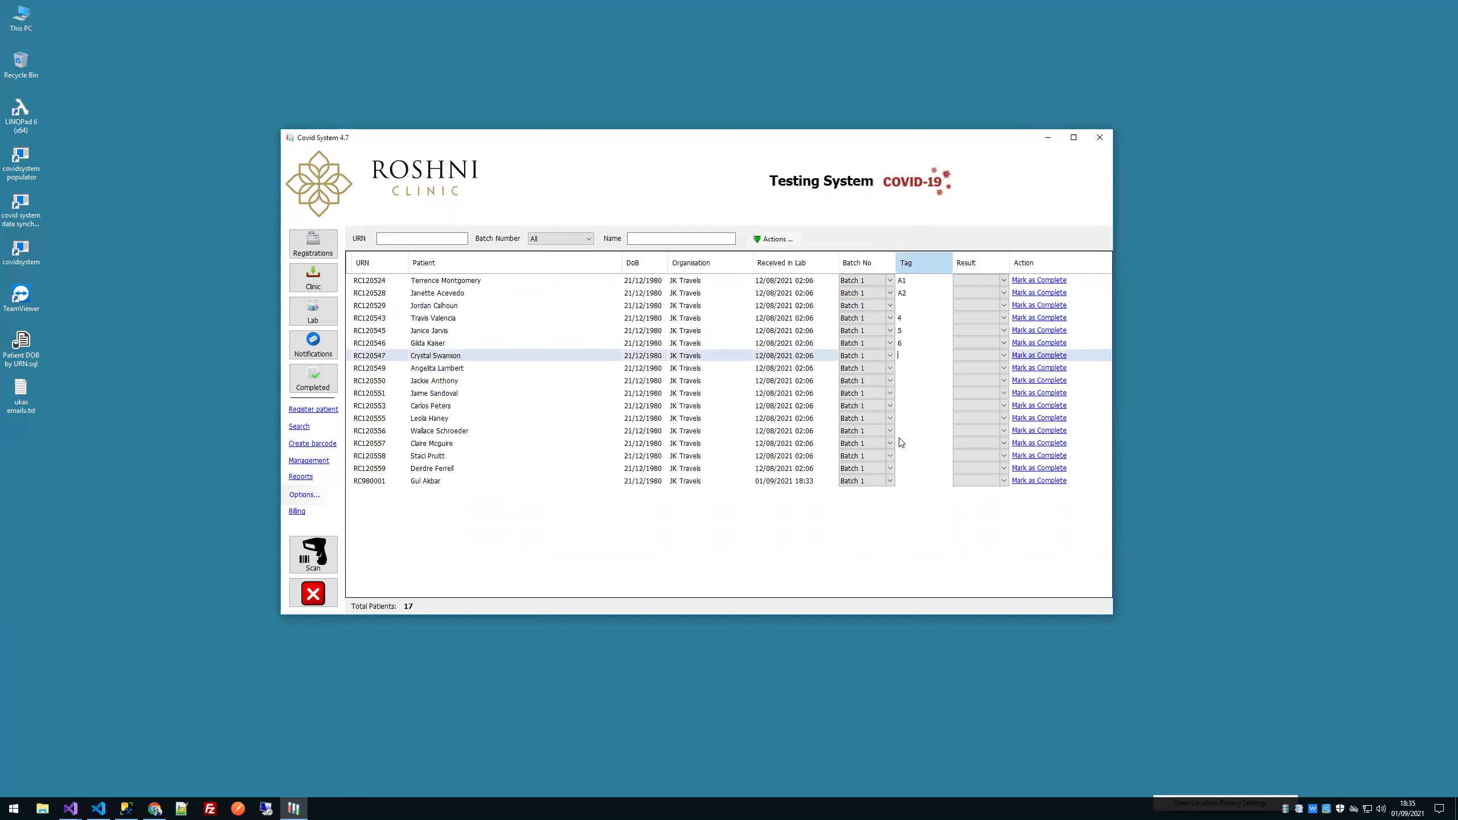
Step: Tag the newest patient's sample 96 and reload the Lab list
left_click(917, 481)
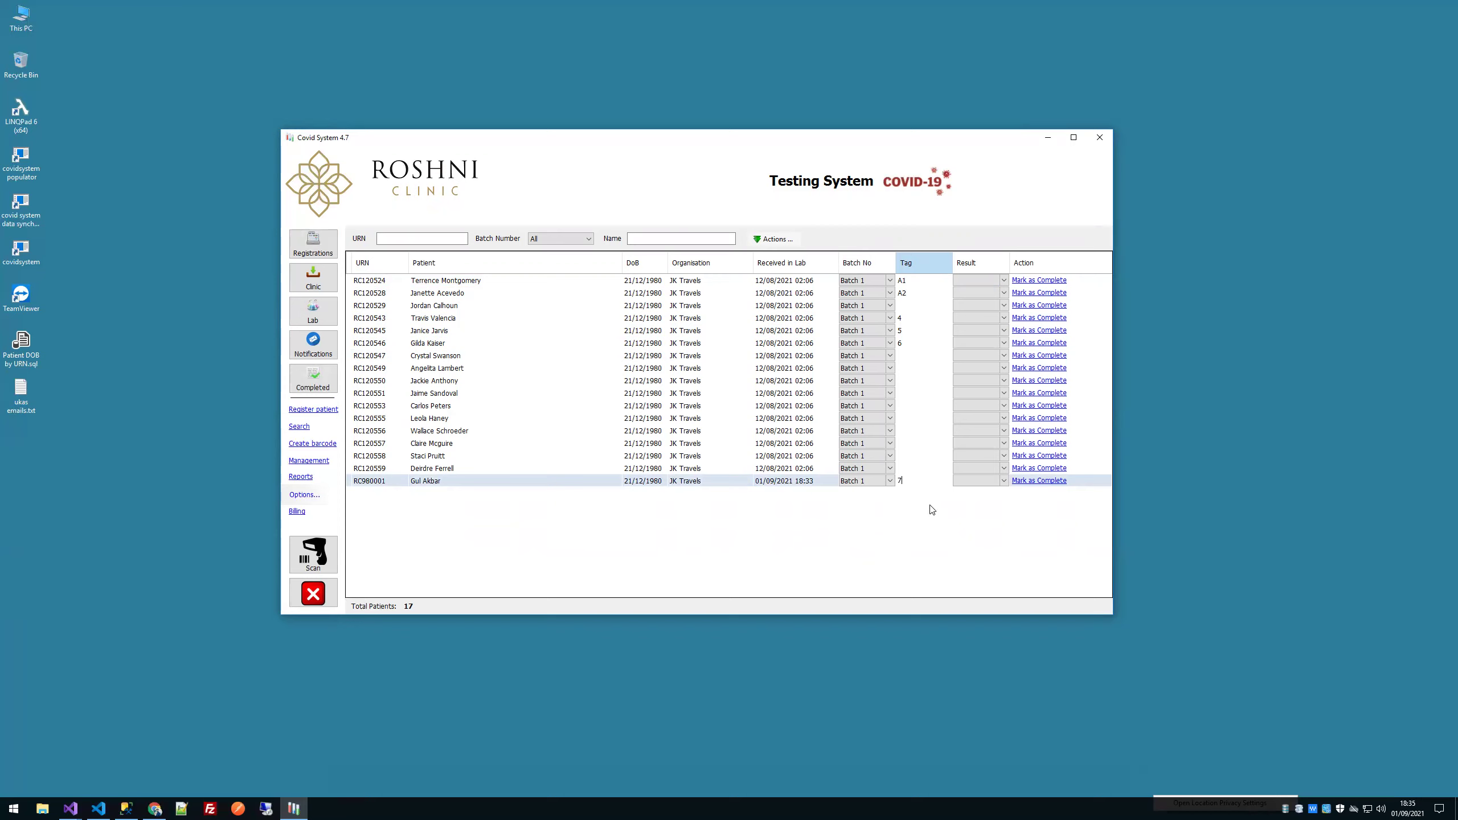
type("98")
key("BackSpace")
type("6")
left_click(943, 469)
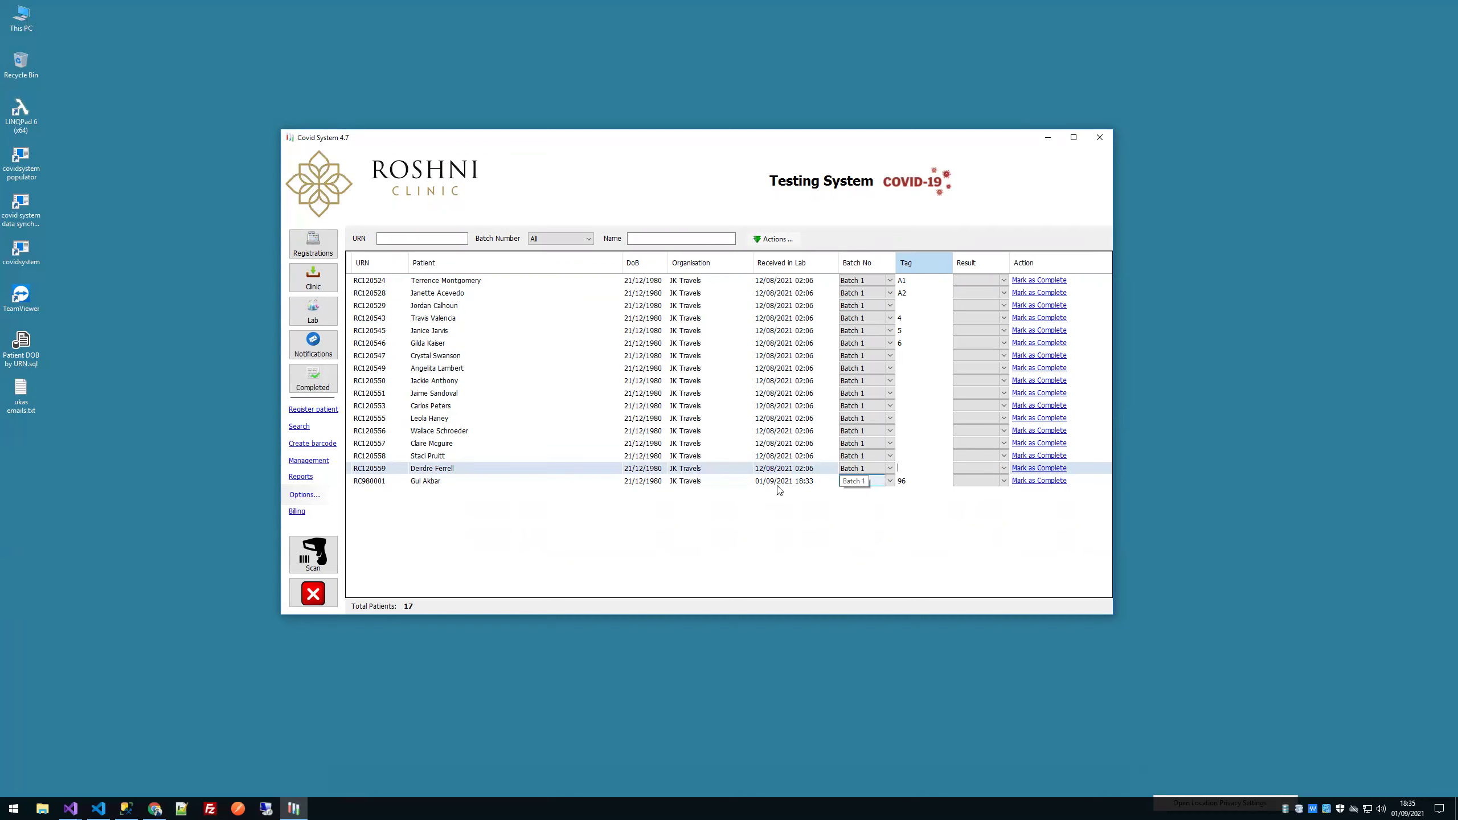
left_click(481, 488)
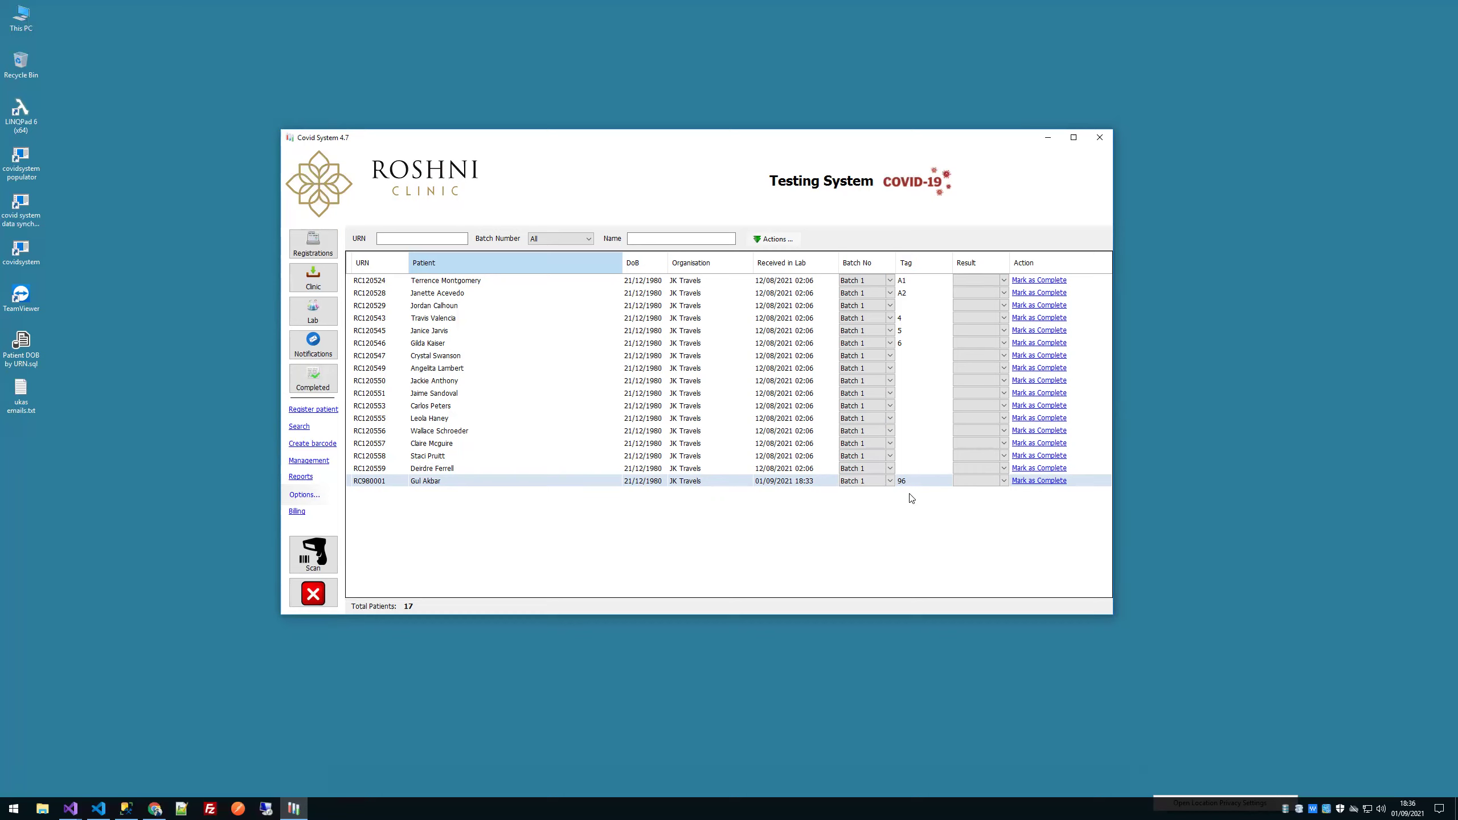
left_click(320, 319)
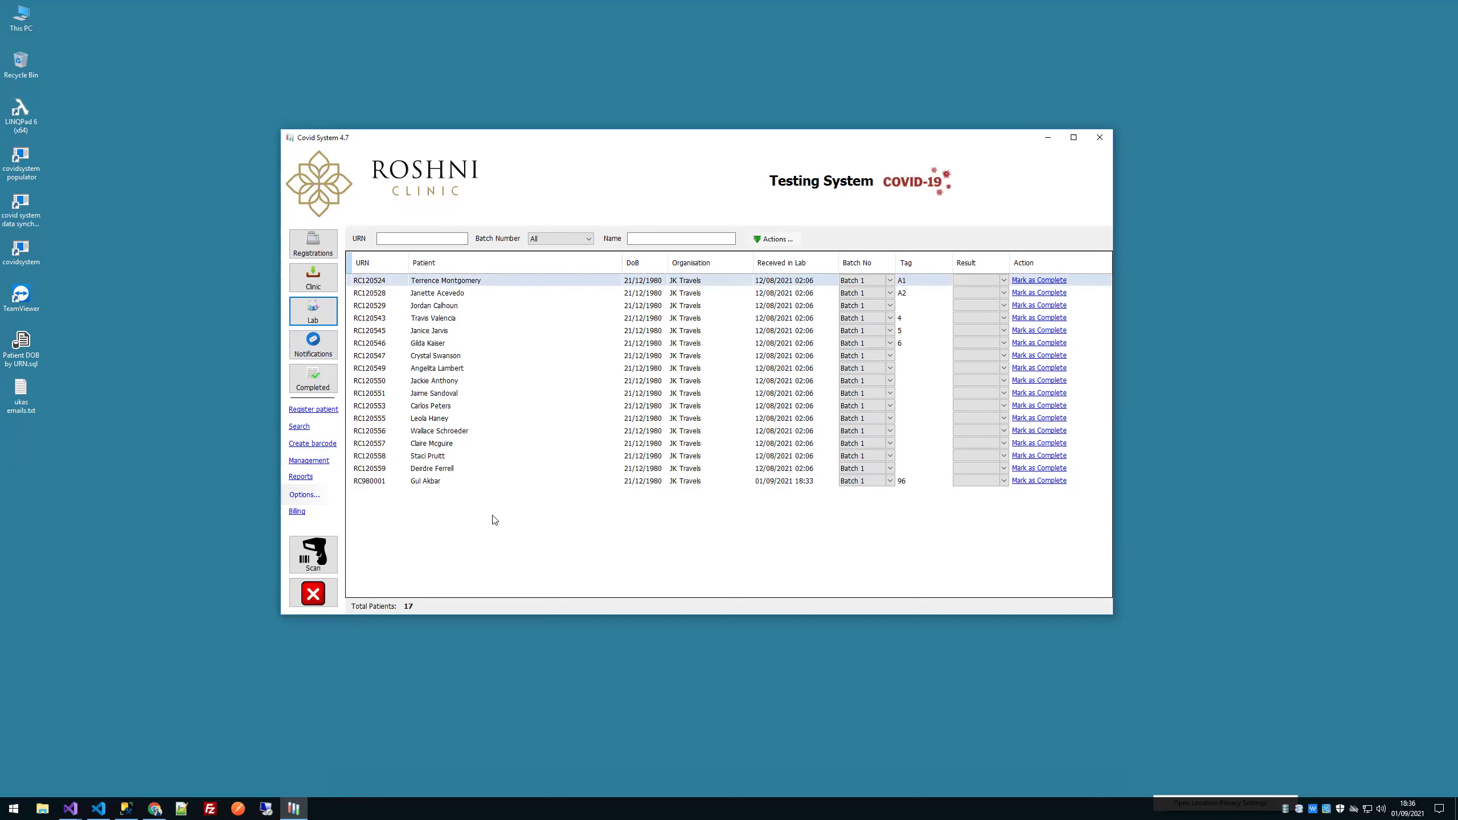
Step: Set the results of the selected lab samples to Negative
left_click(508, 480, "shift")
right_click(508, 480)
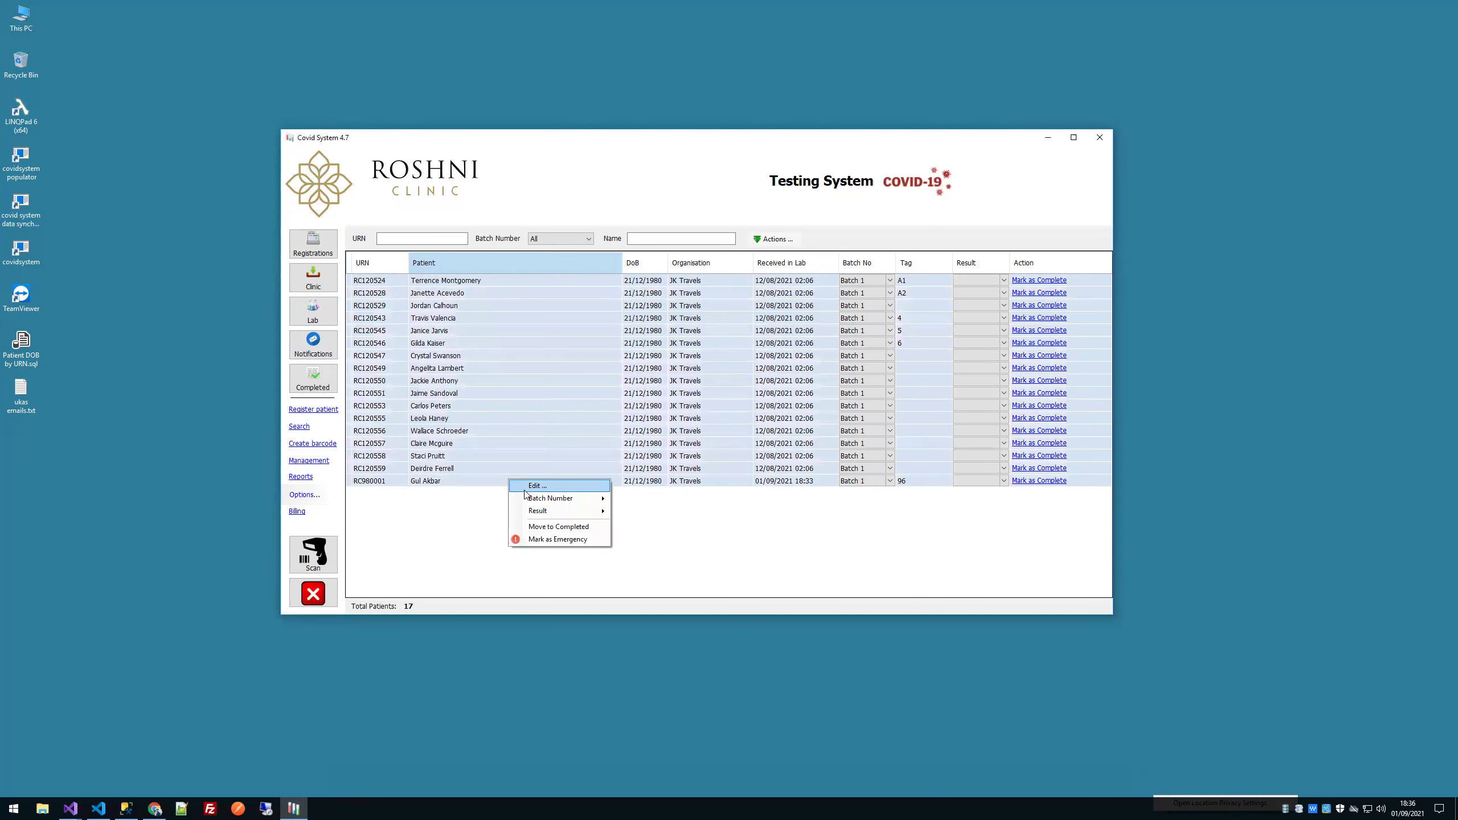
mouse_move(595, 511)
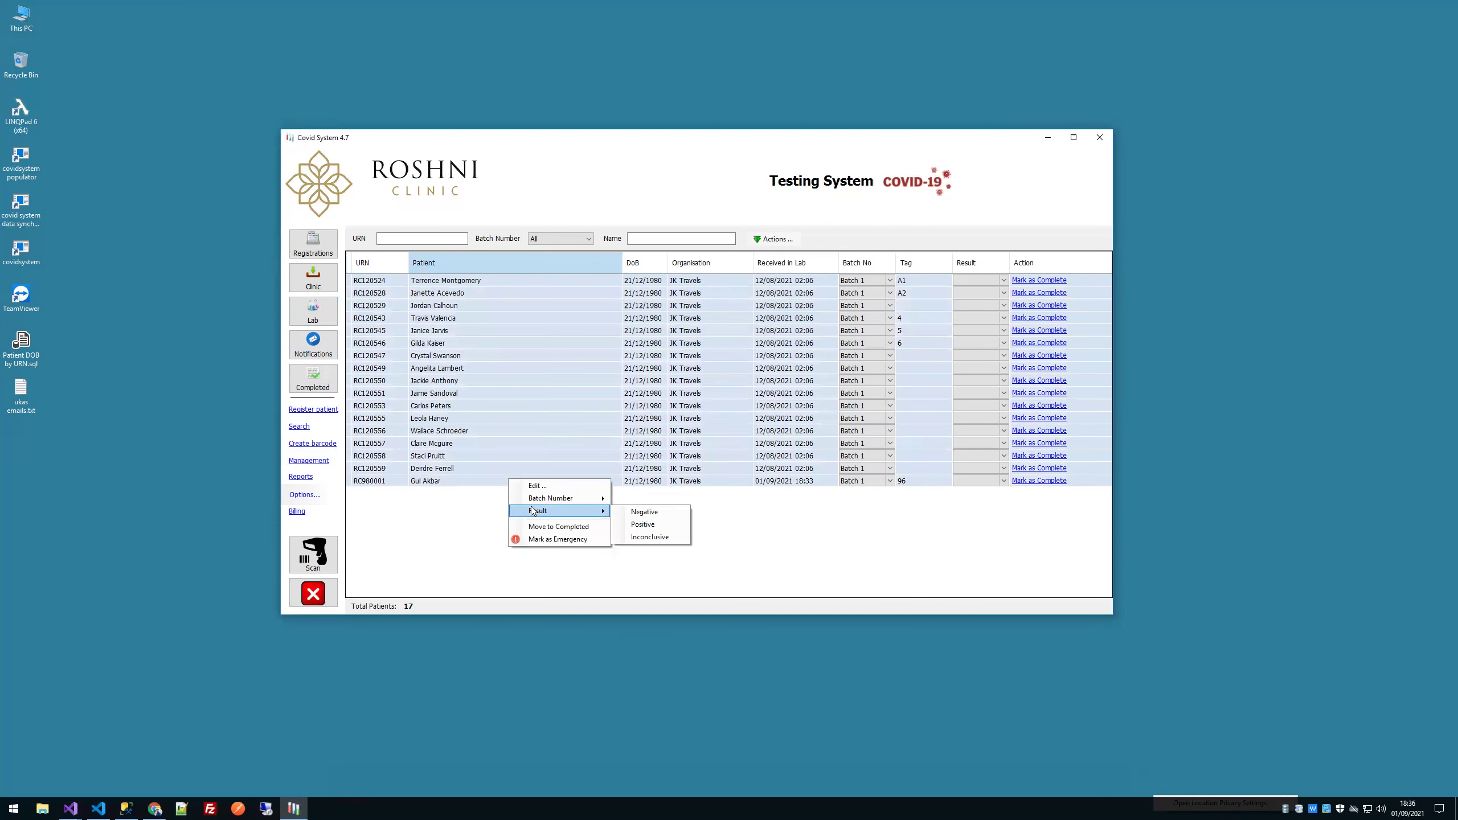
left_click(627, 517)
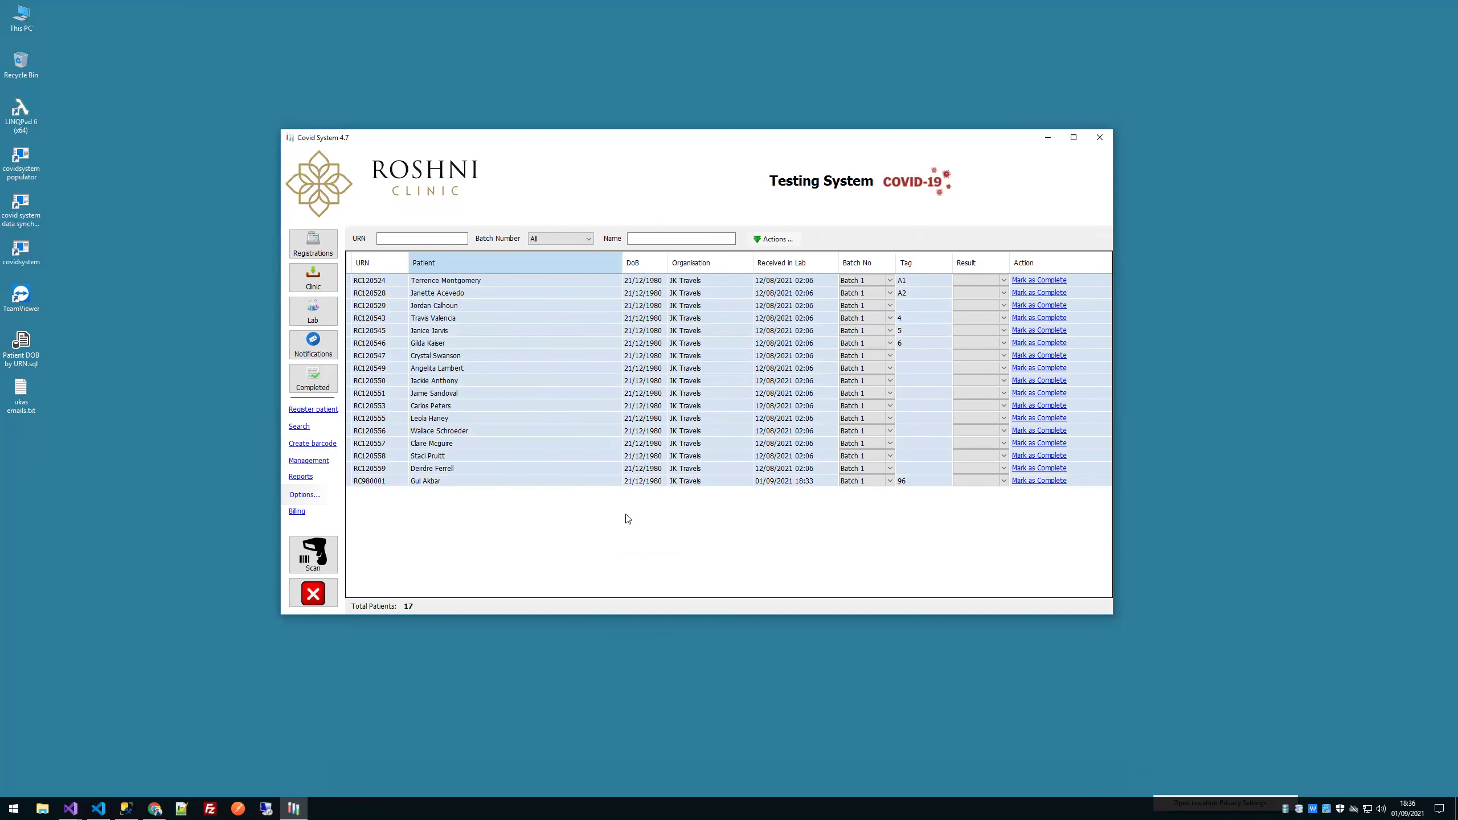
Step: Change the eighth sample's result to Positive and the thirteenth's to Inconclusive
left_click(480, 369)
left_click(997, 370)
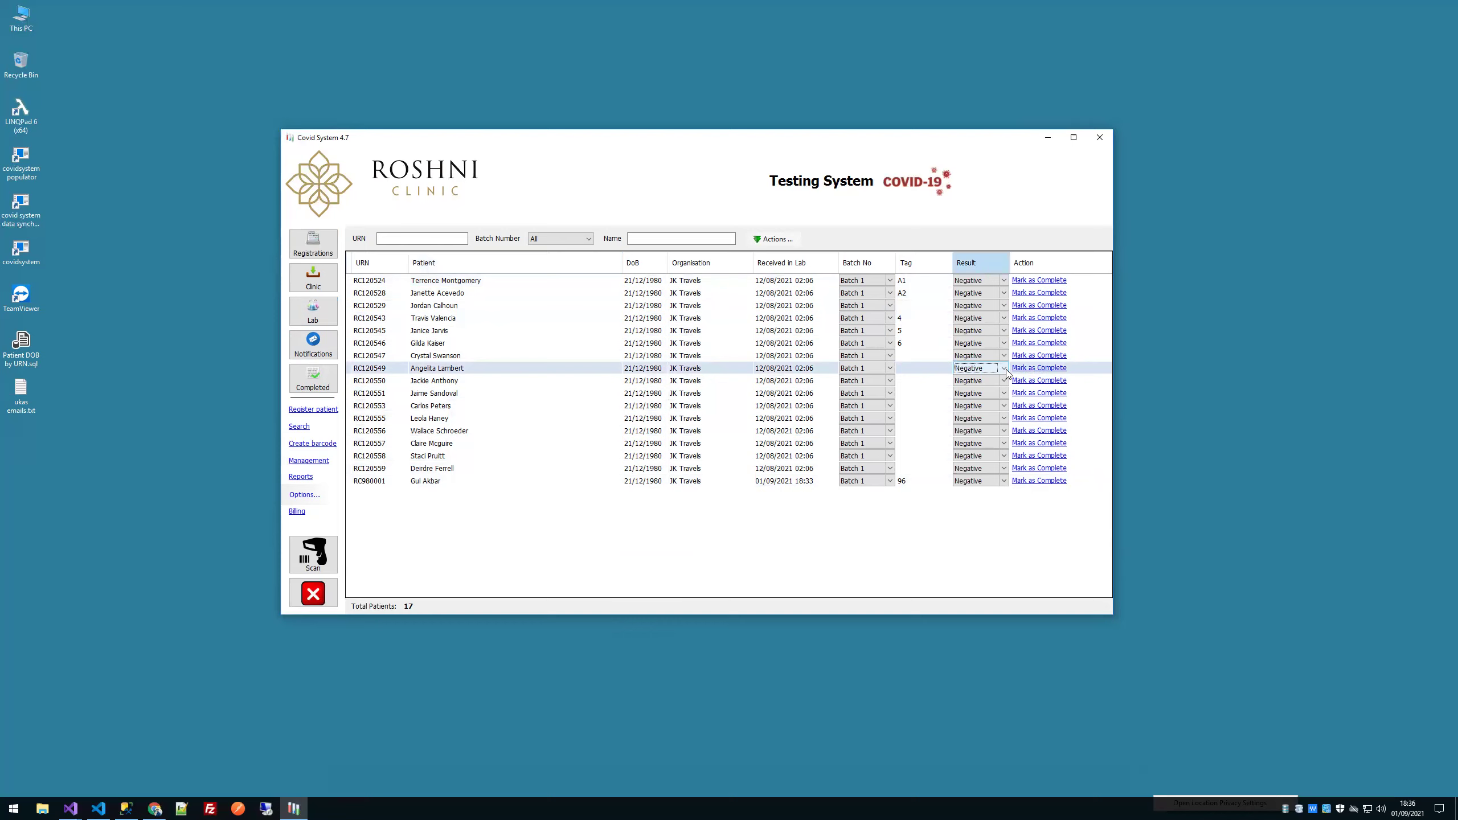
left_click(996, 371)
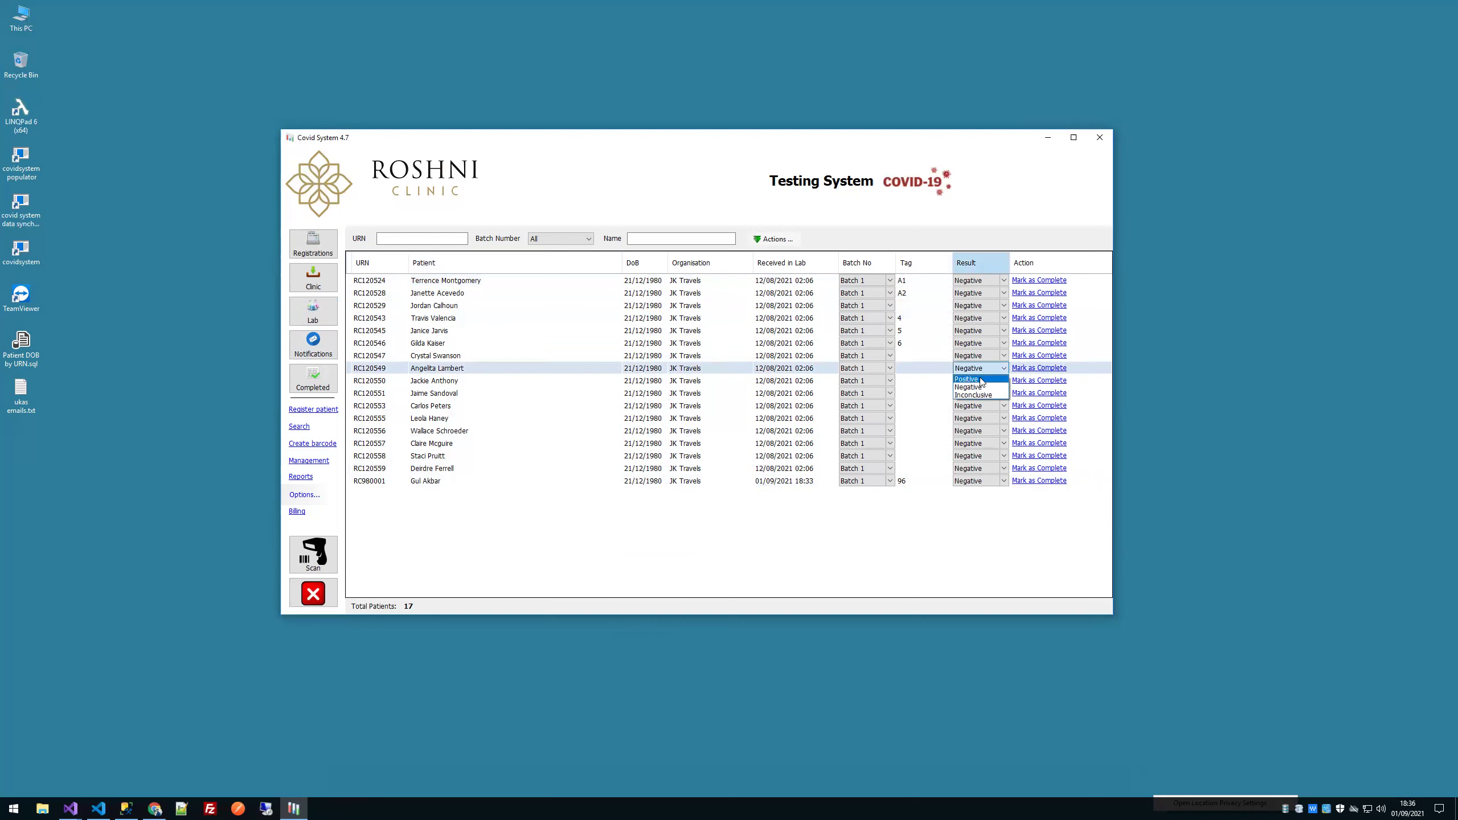
left_click(982, 379)
left_click(1004, 432)
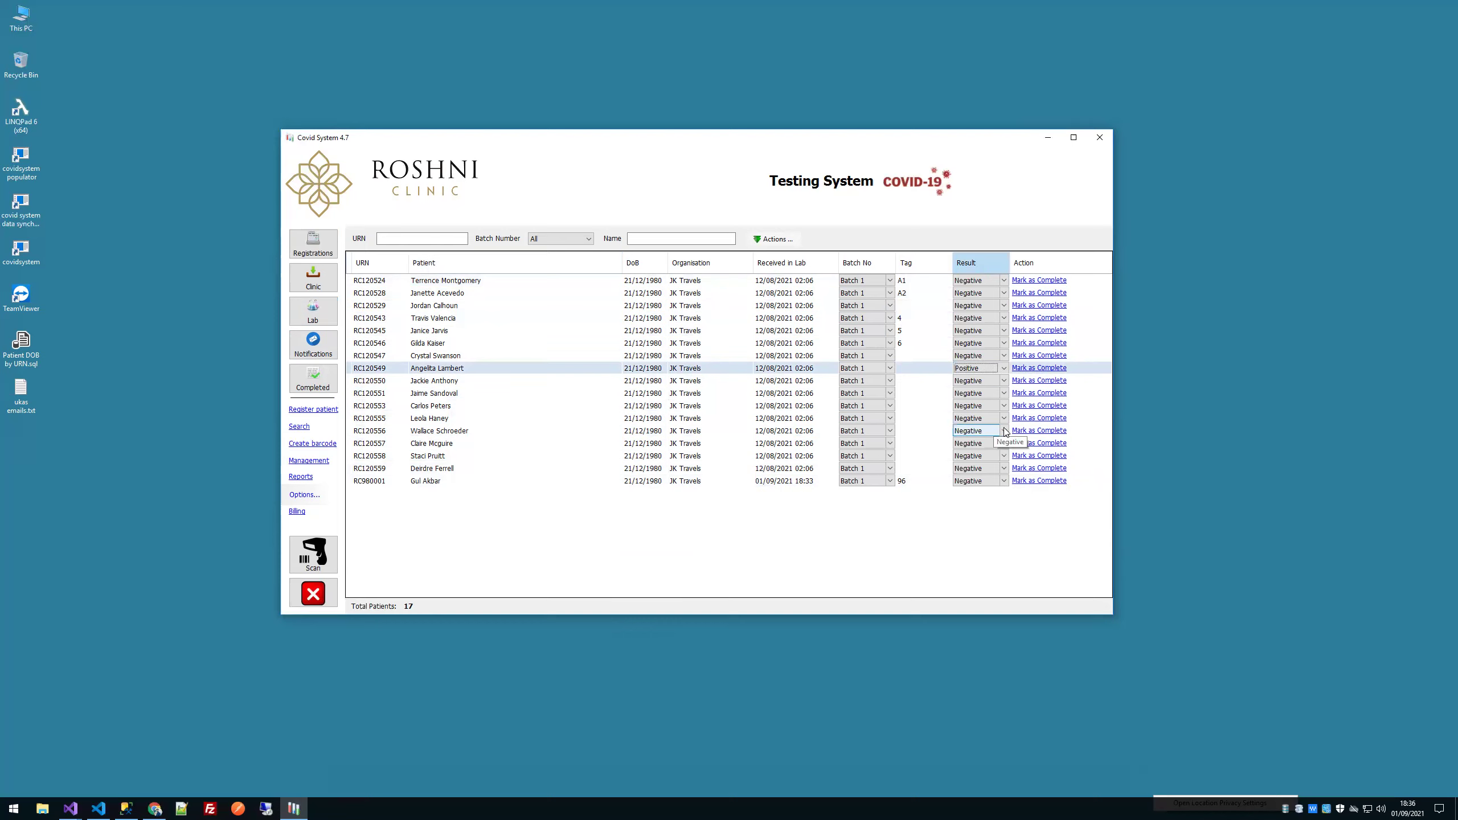
left_click(1004, 432)
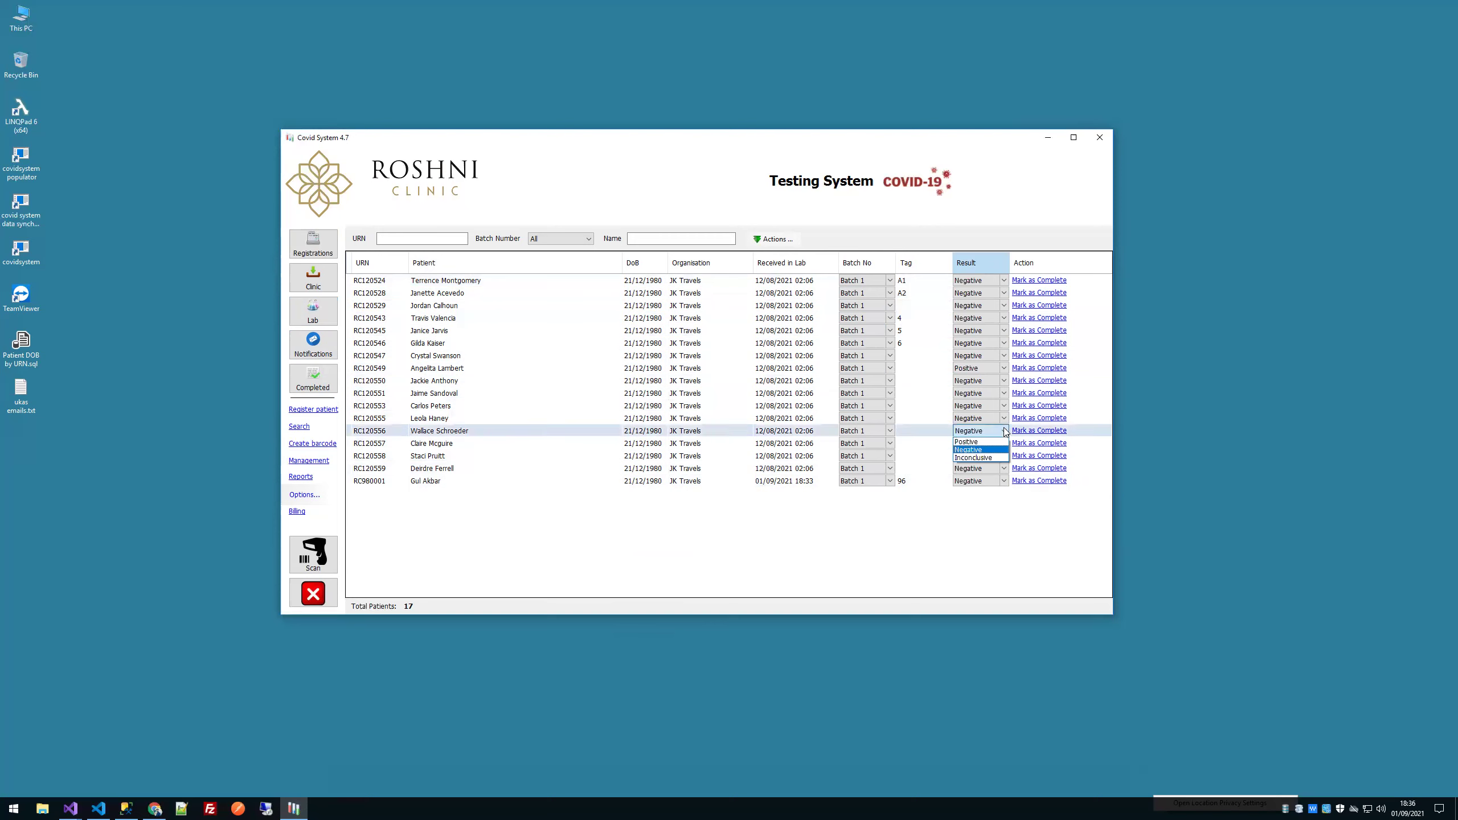
left_click(993, 459)
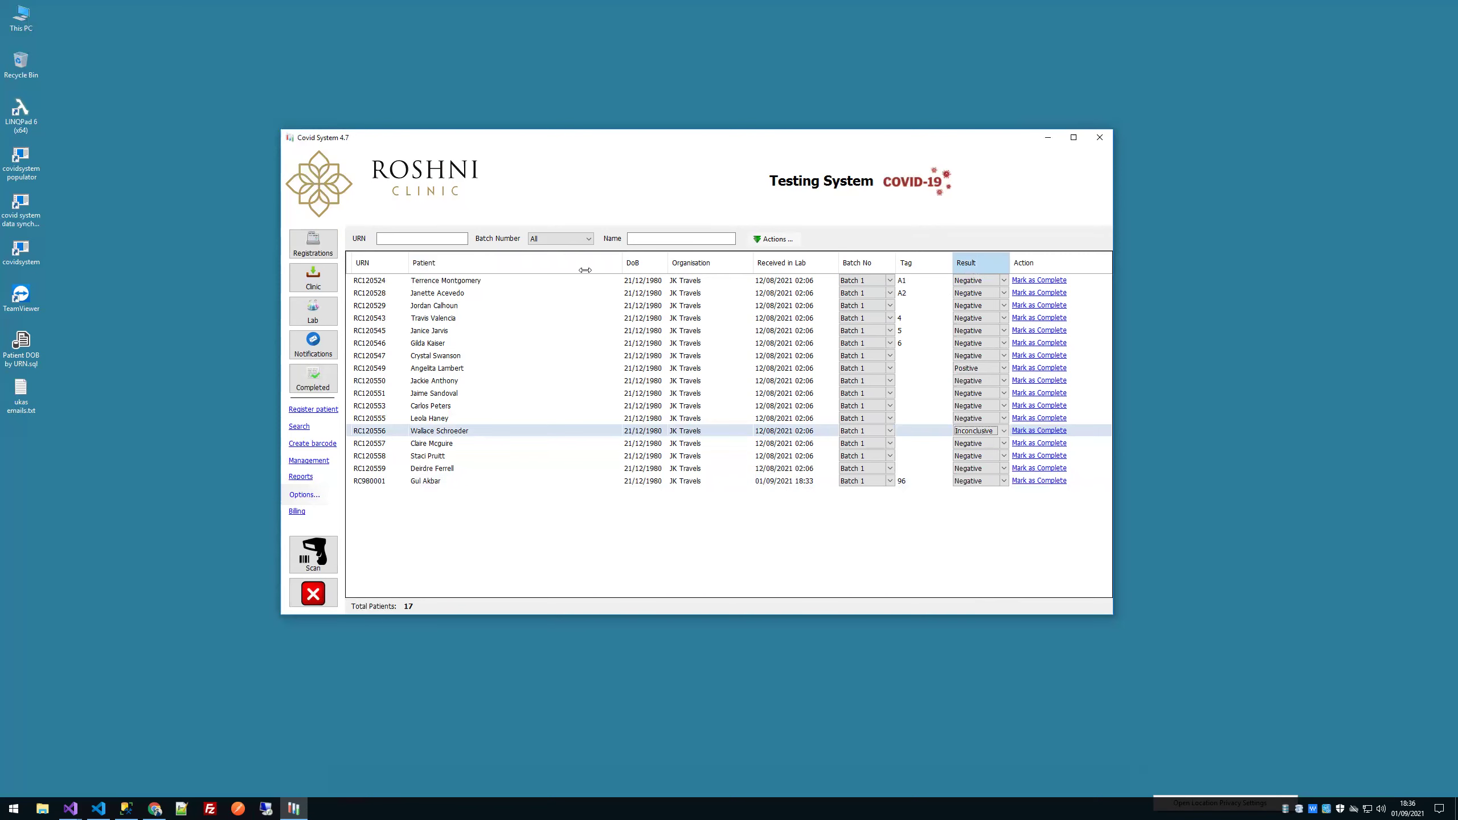
left_click(313, 312)
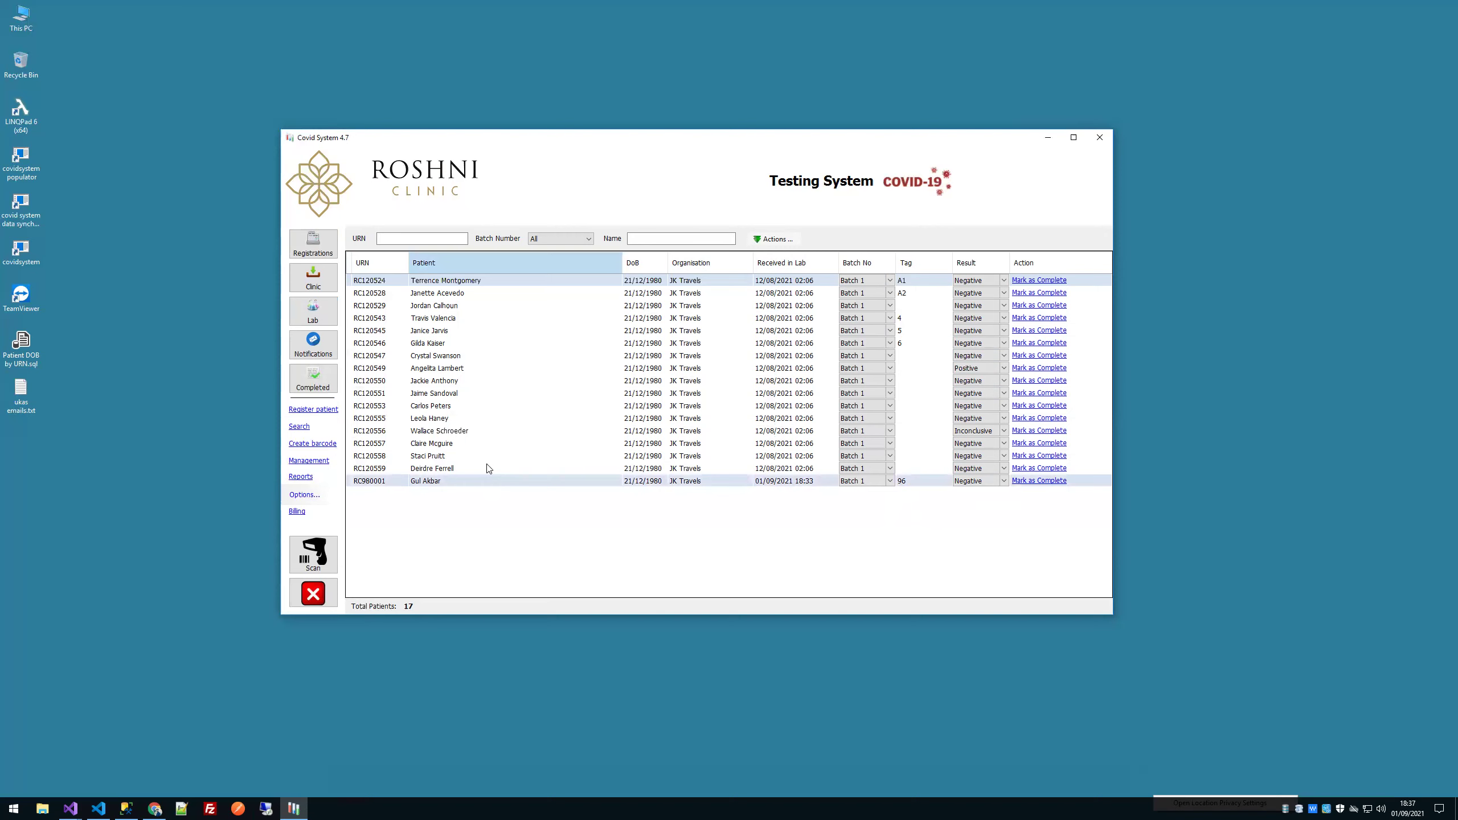
left_click(446, 481, "shift")
right_click(447, 483)
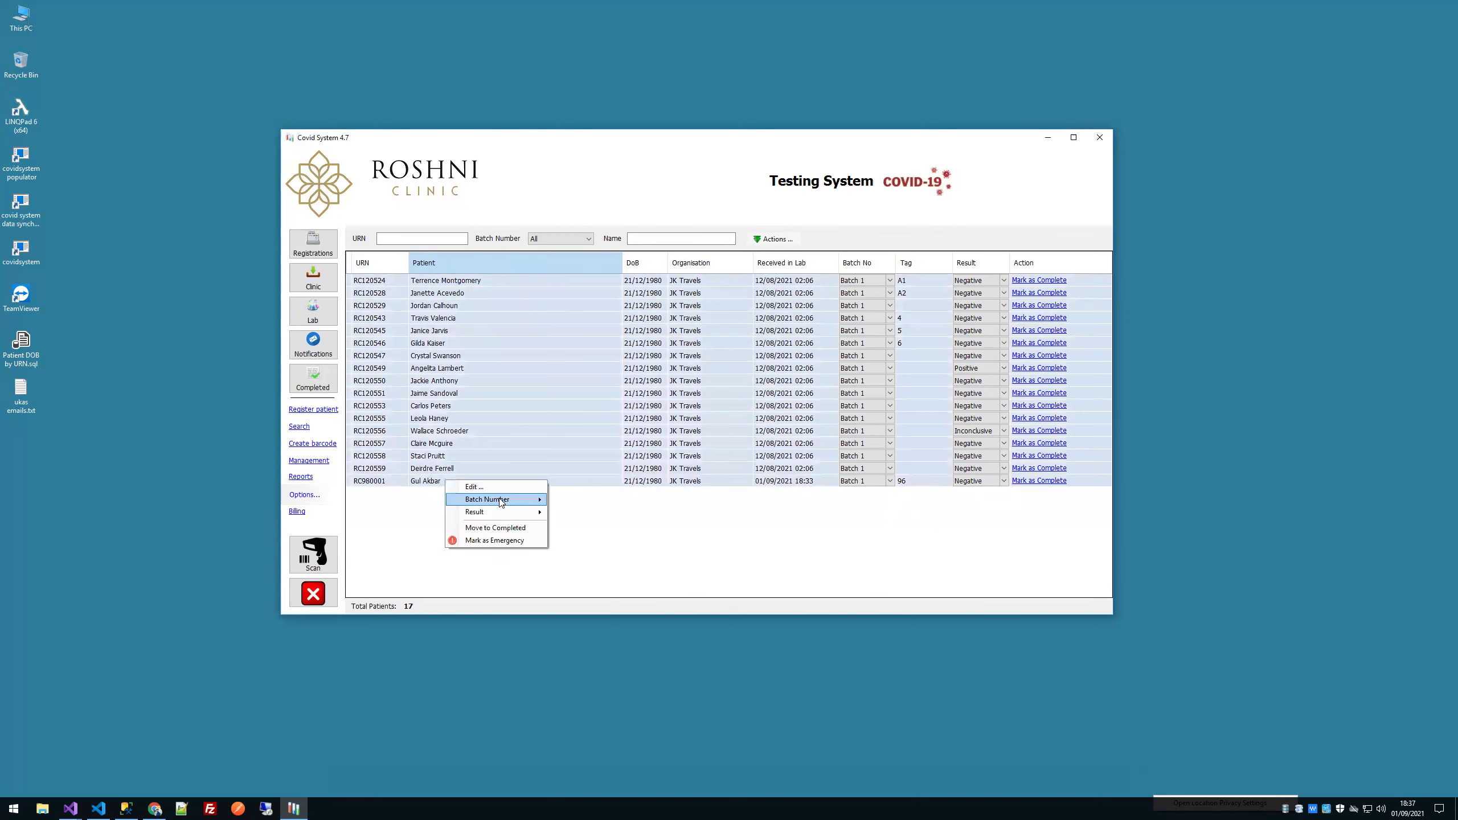
Step: Mark the newly added patient's lab test as complete
left_click(502, 529)
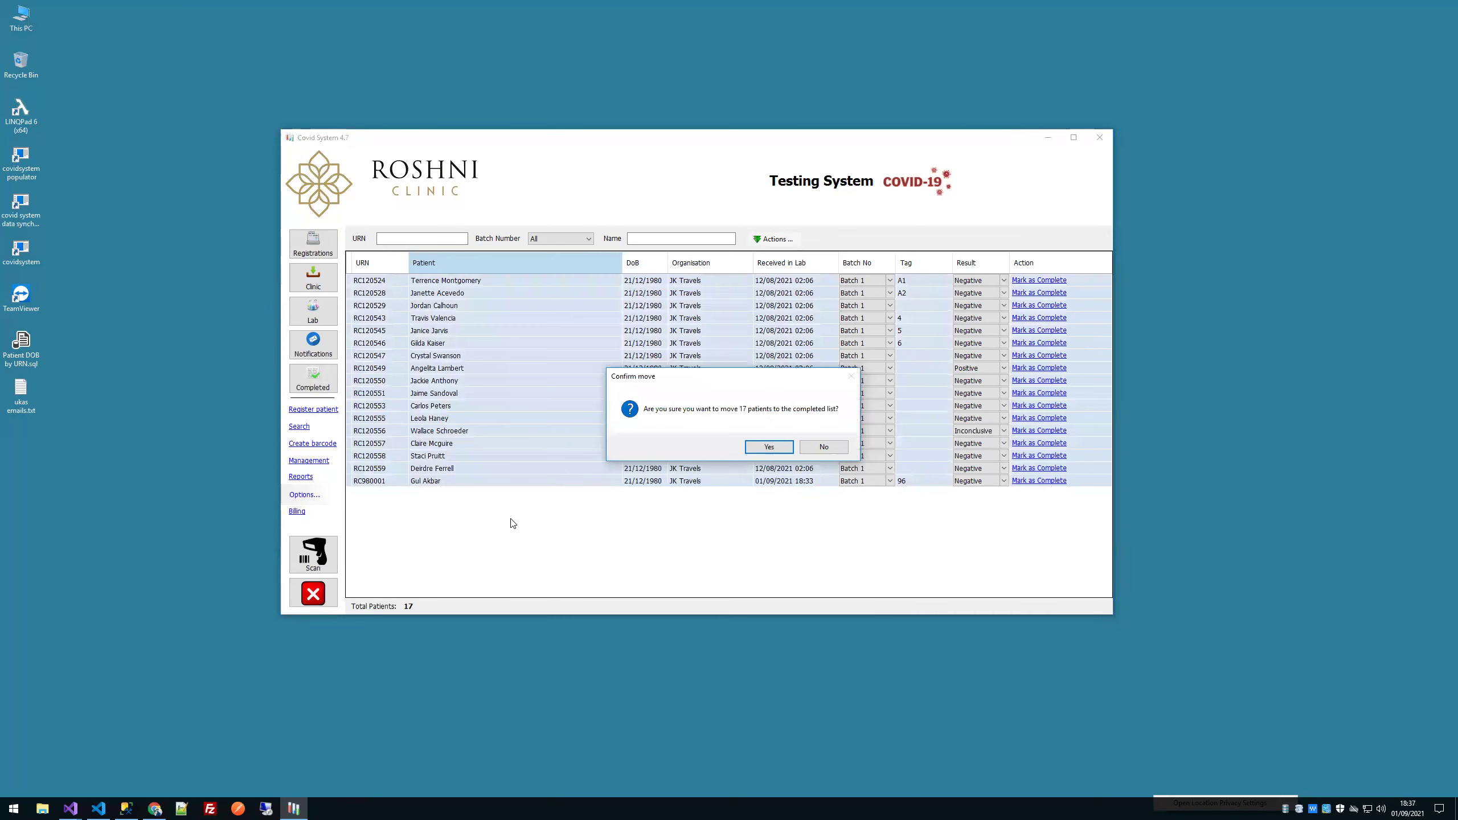
left_click(822, 450)
right_click(570, 450)
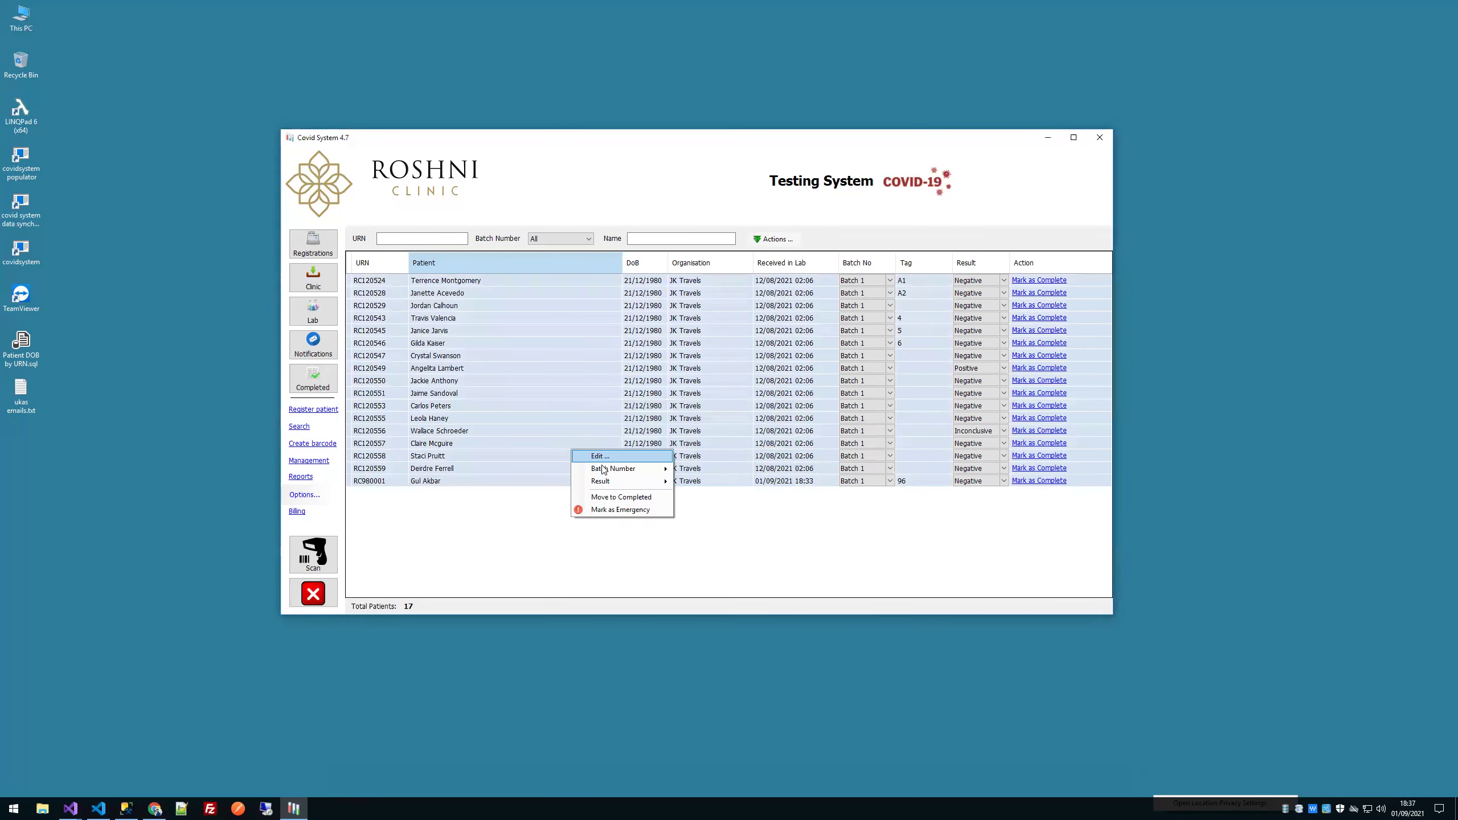
mouse_move(605, 487)
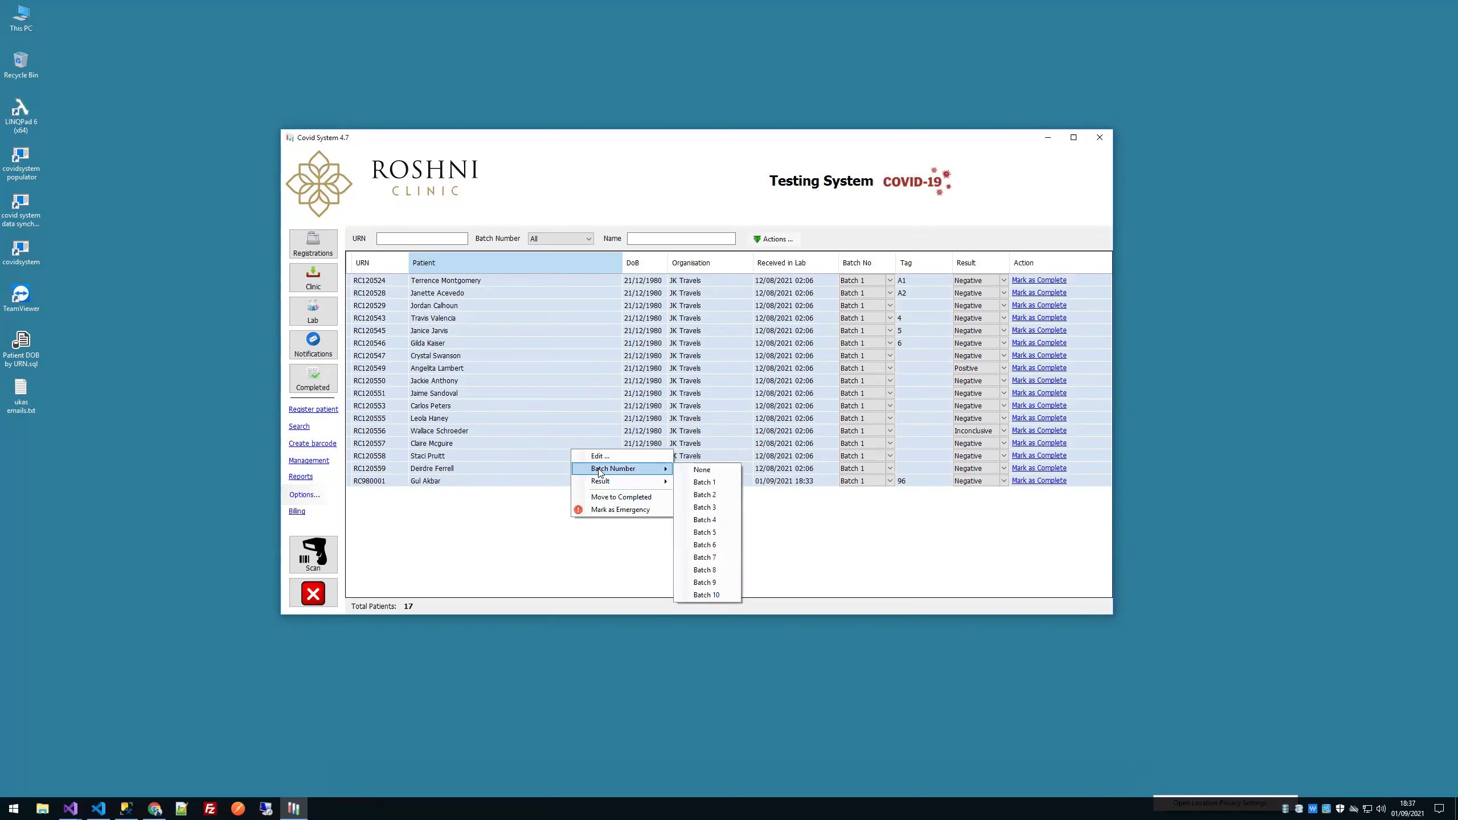
left_click(527, 432)
left_click(465, 481)
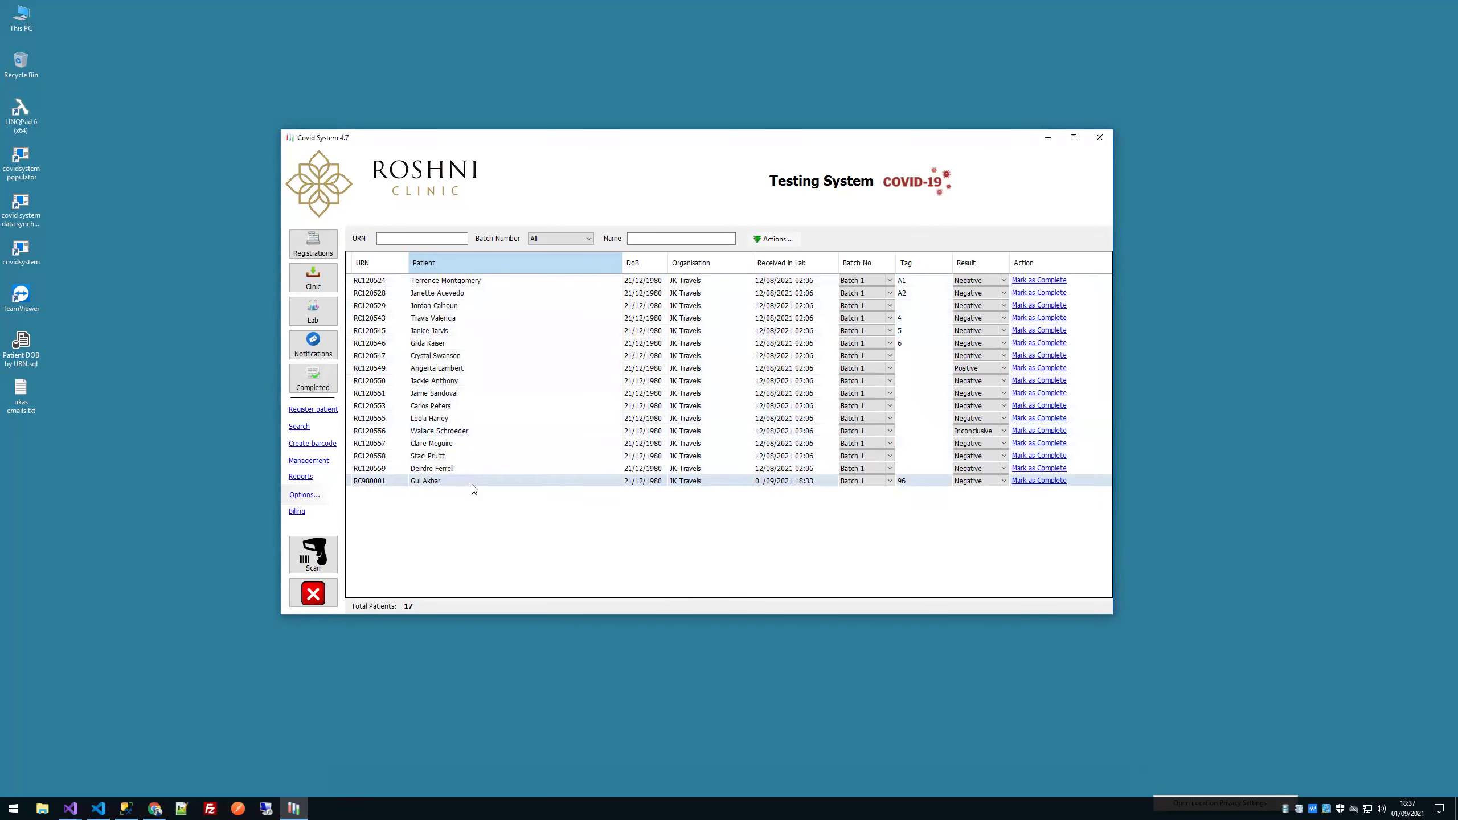
left_click(1021, 482)
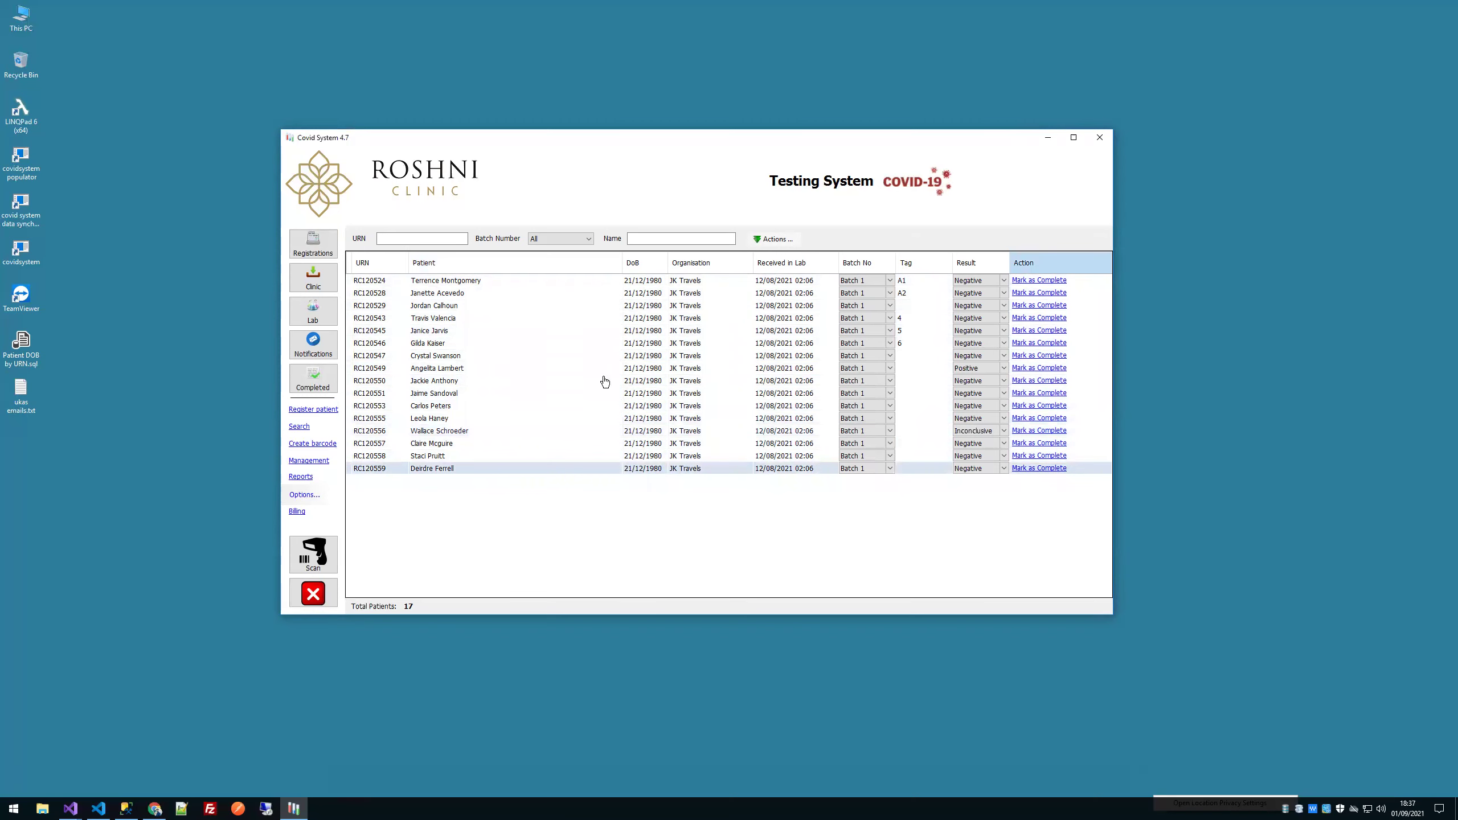
Step: Move the remaining 16 lab patients to completed and view the Notifications list
left_click(545, 282, "shift")
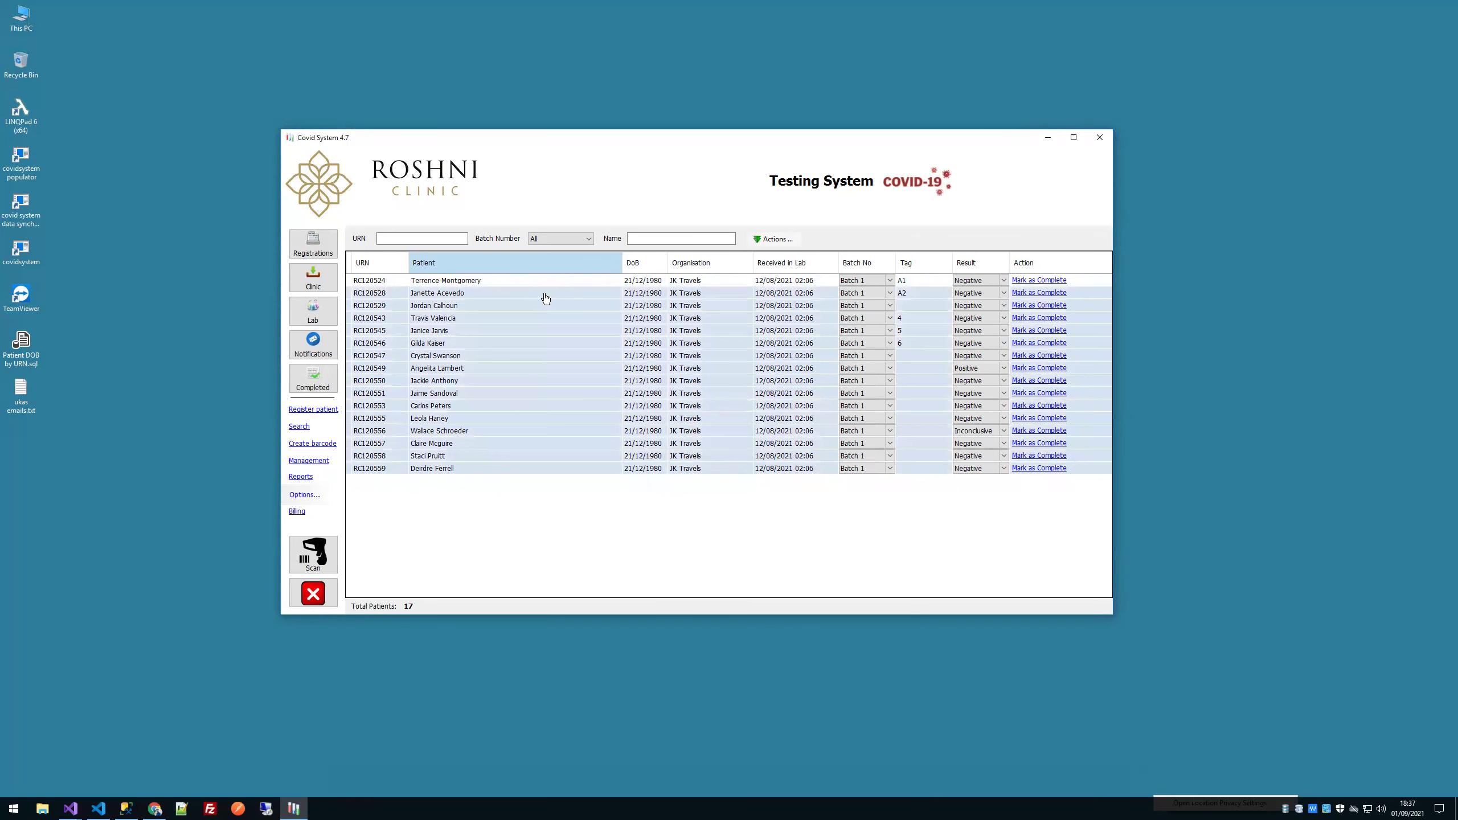
right_click(554, 322)
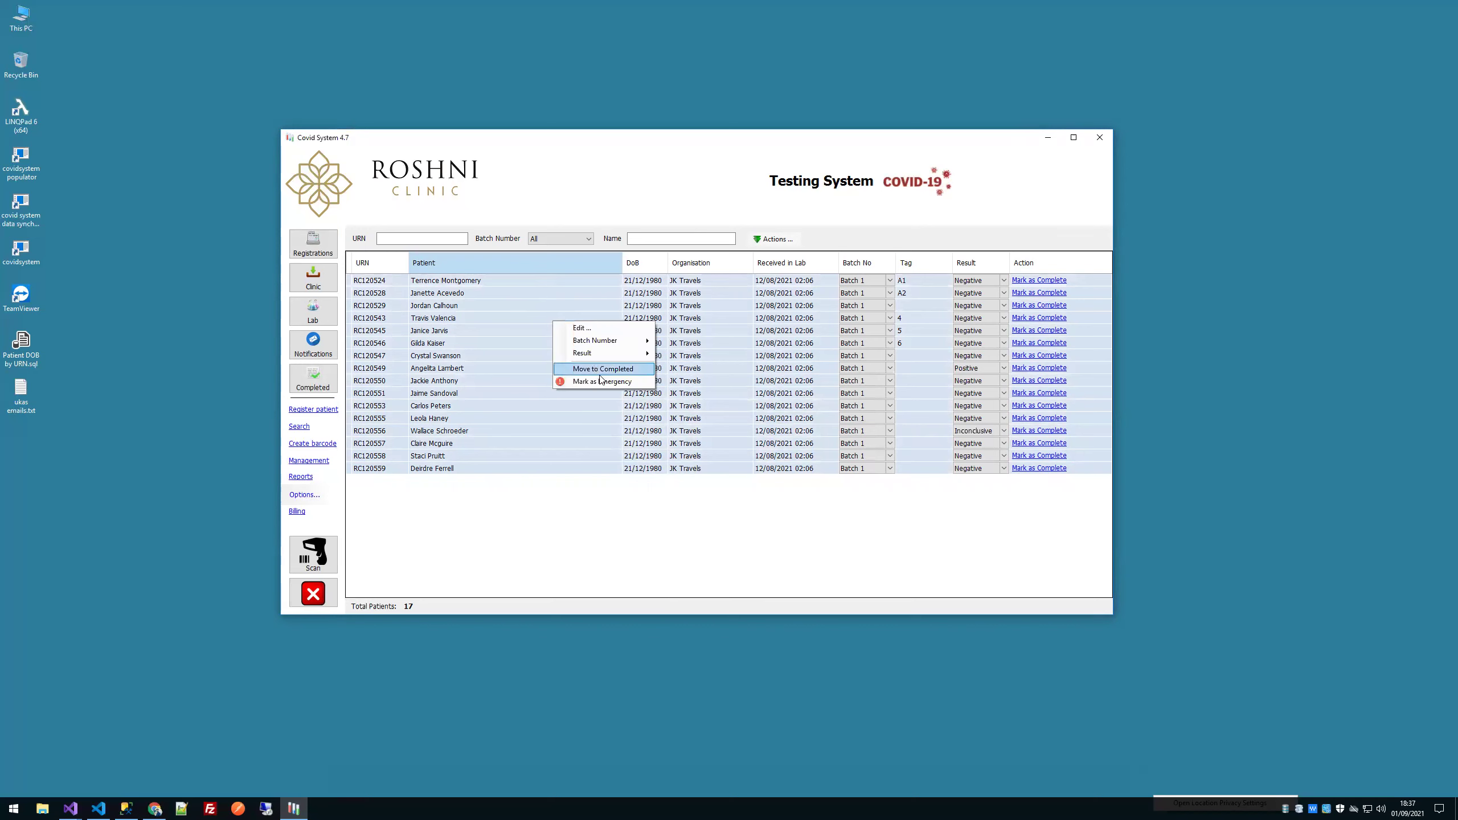
left_click(603, 370)
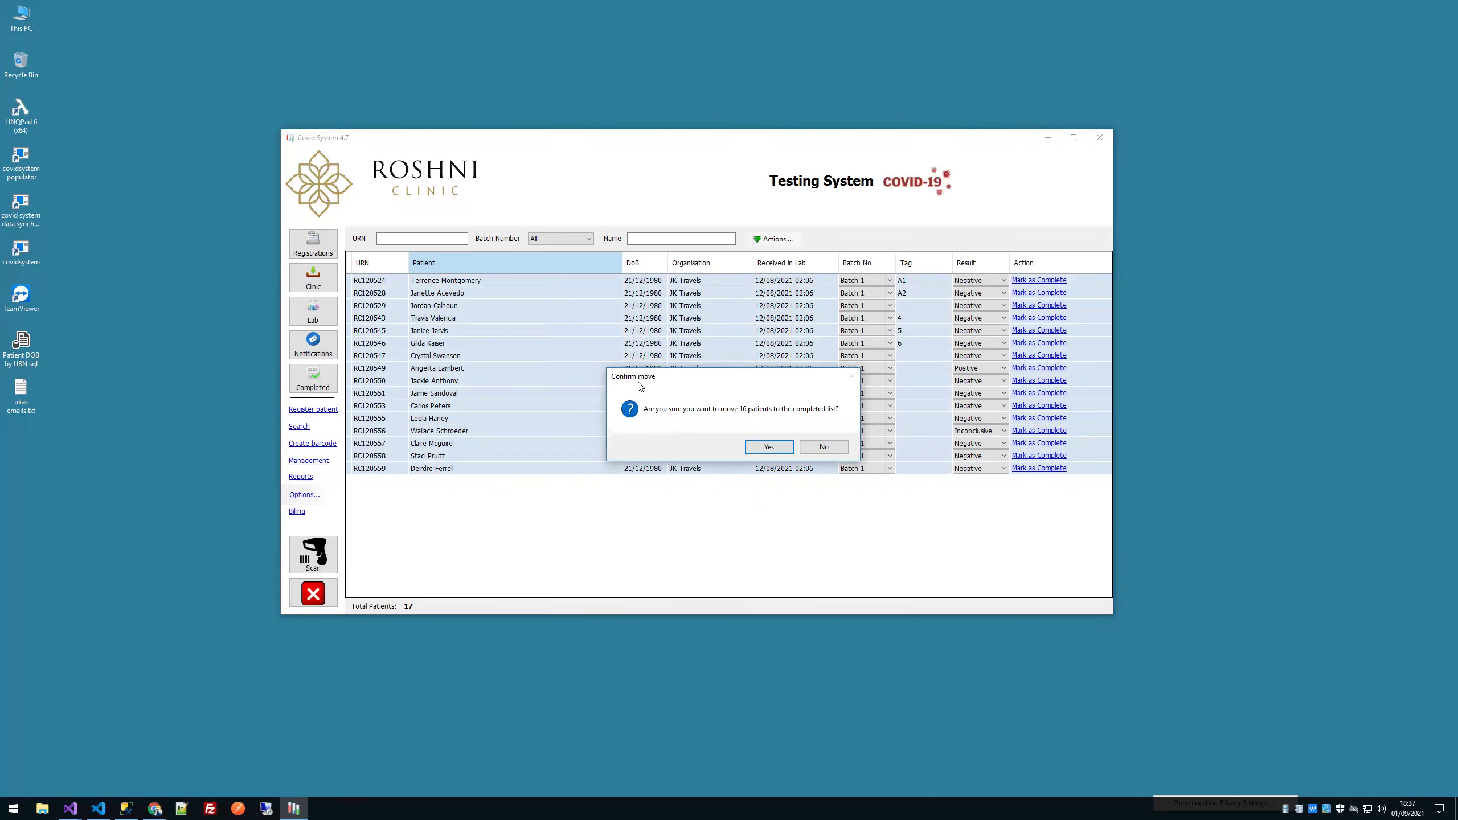
left_click(769, 447)
left_click(306, 353)
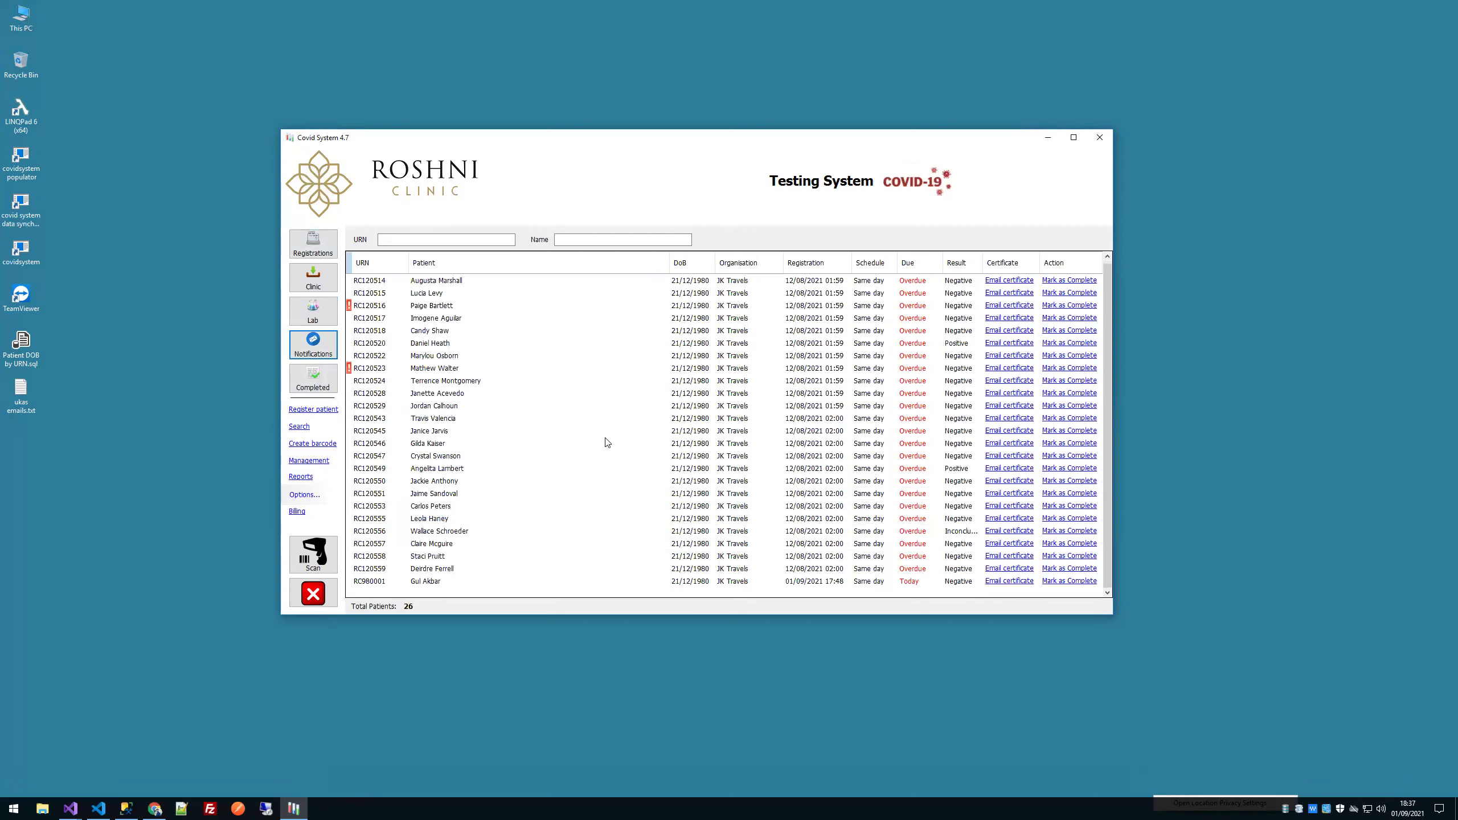
Step: Pick the new patient's row from the Notifications list and open its Email certificate form
left_click(442, 582)
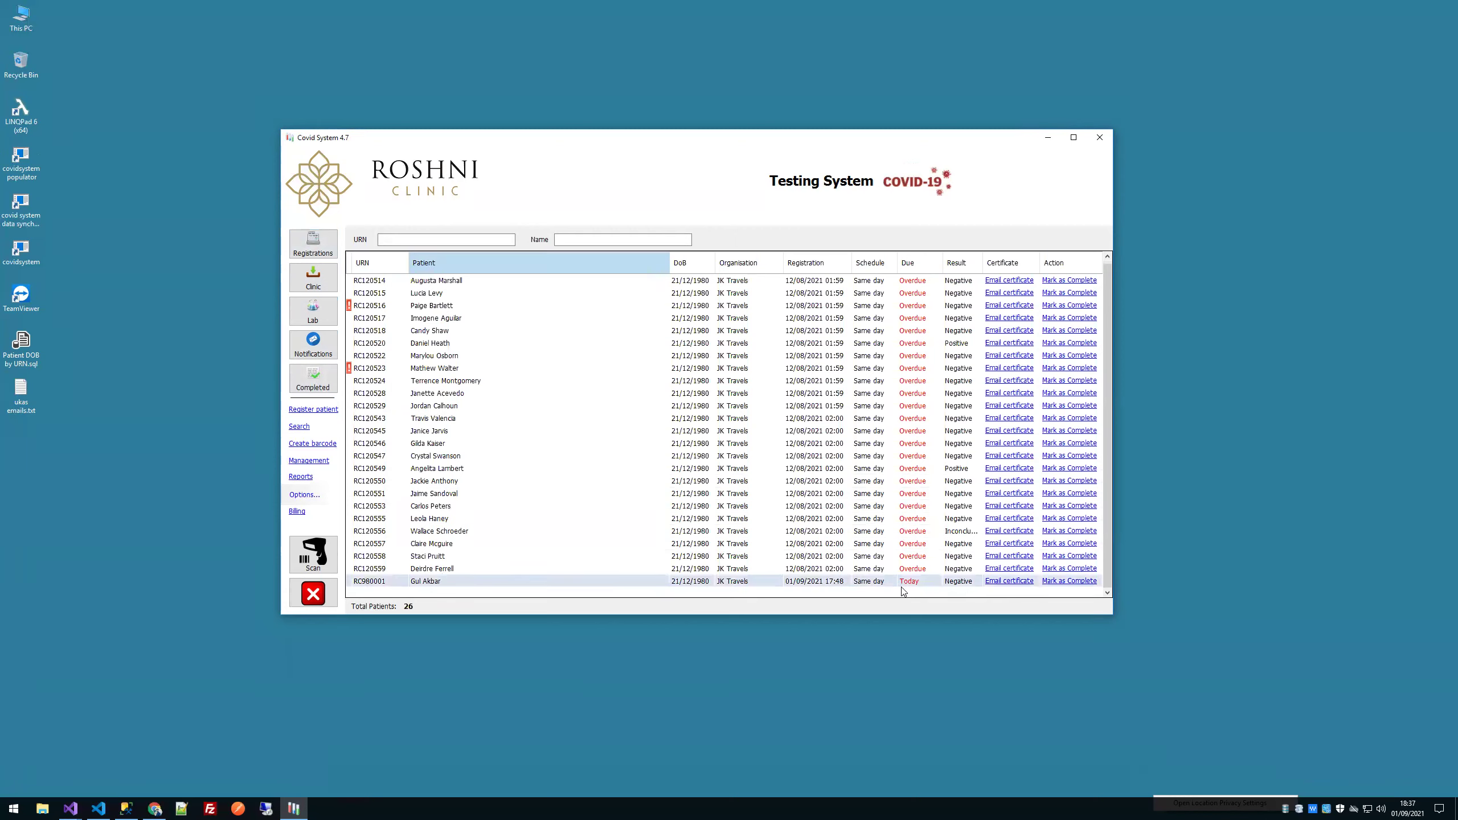
left_click(954, 531)
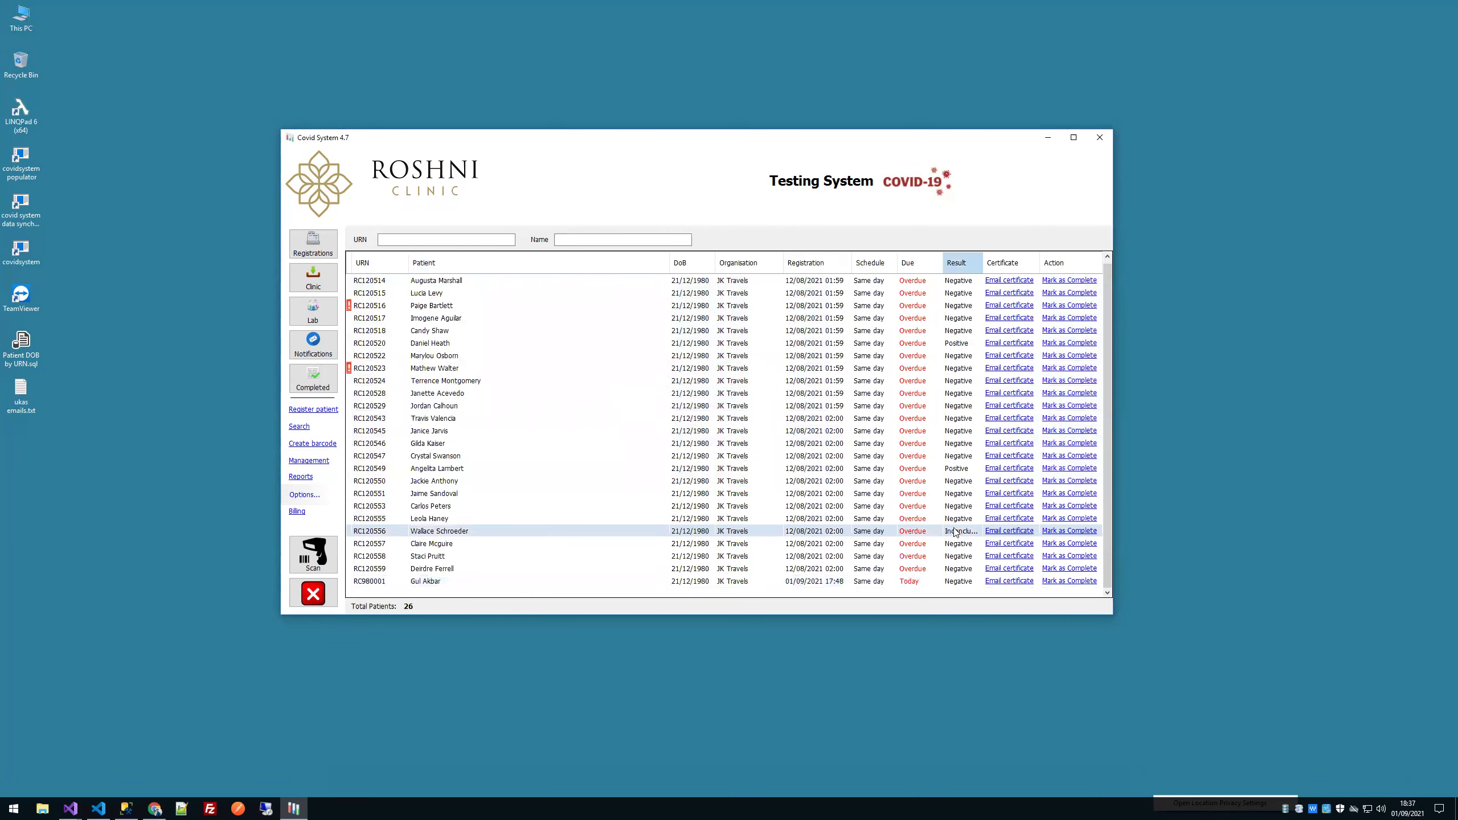
left_click(947, 472)
left_click(454, 582)
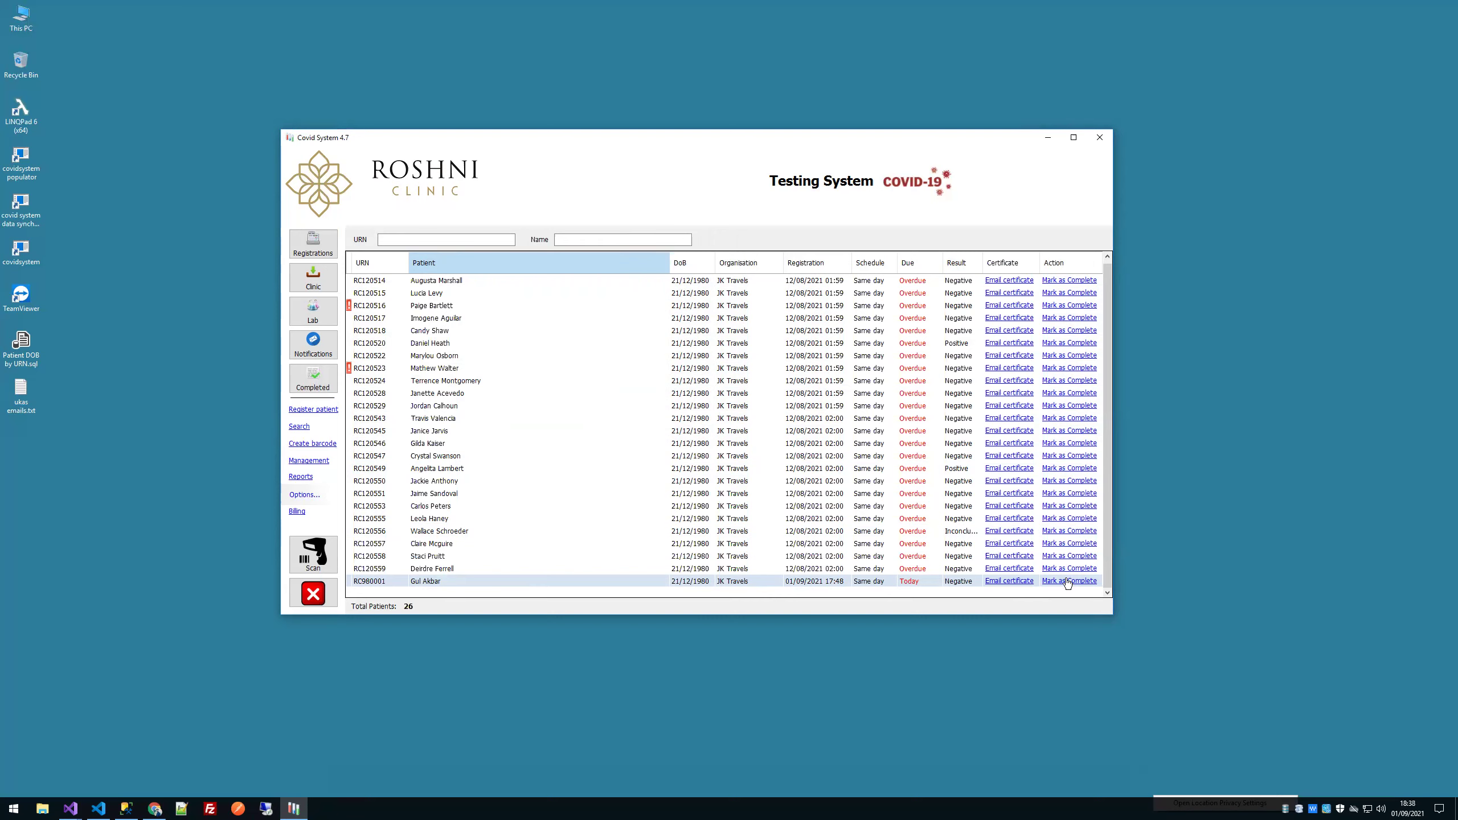
left_click(1002, 582)
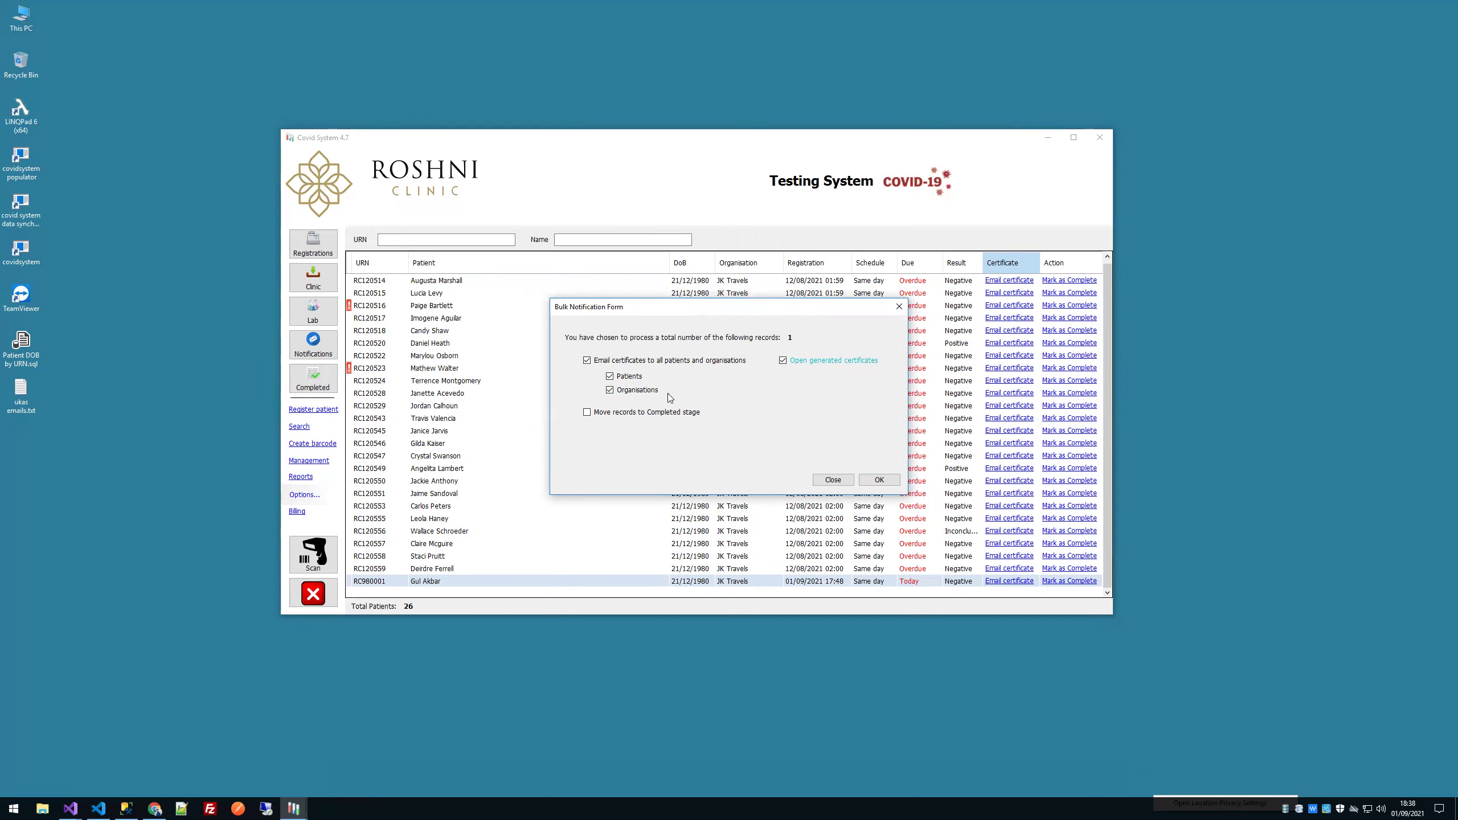
Step: Tick Move records to Completed, keep emailing to Patients and Organisations on, and send
left_click(625, 413)
left_click(586, 361)
left_click(587, 360)
left_click(878, 480)
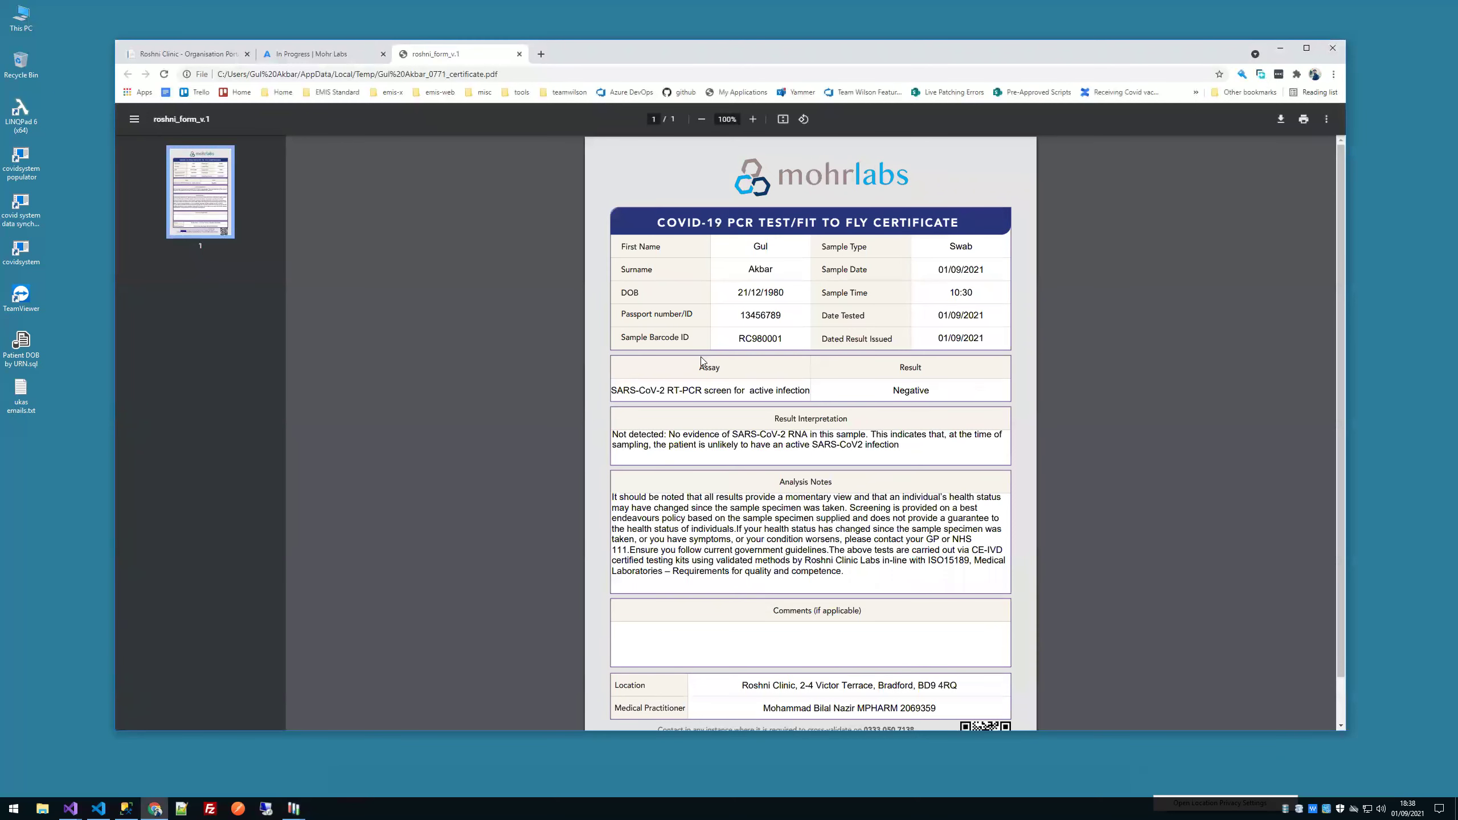
Step: Review the generated certificate PDF, highlighting its Negative test result
scroll(702, 361, "down", 1)
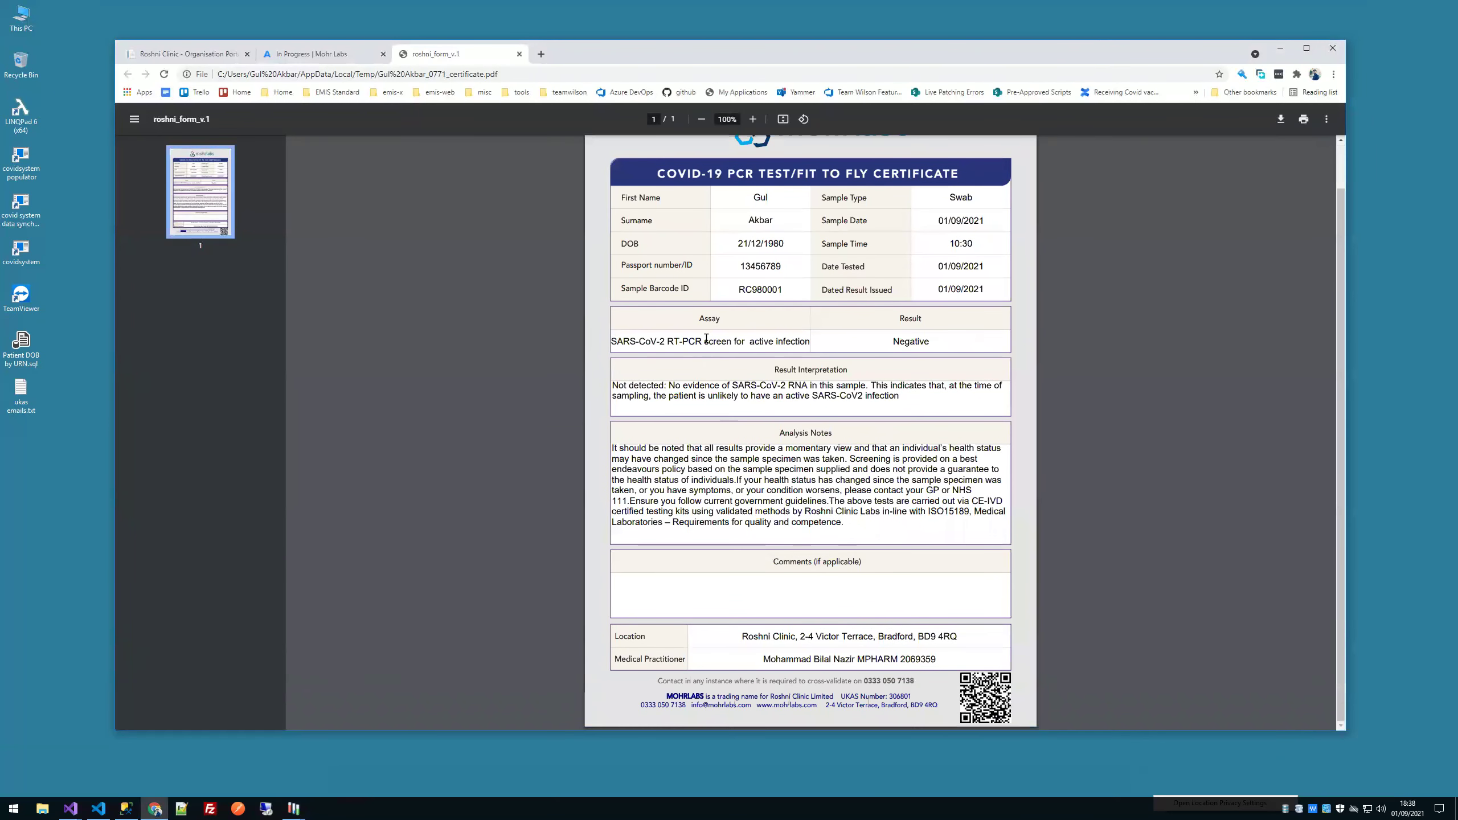
scroll(706, 348, "up", 1)
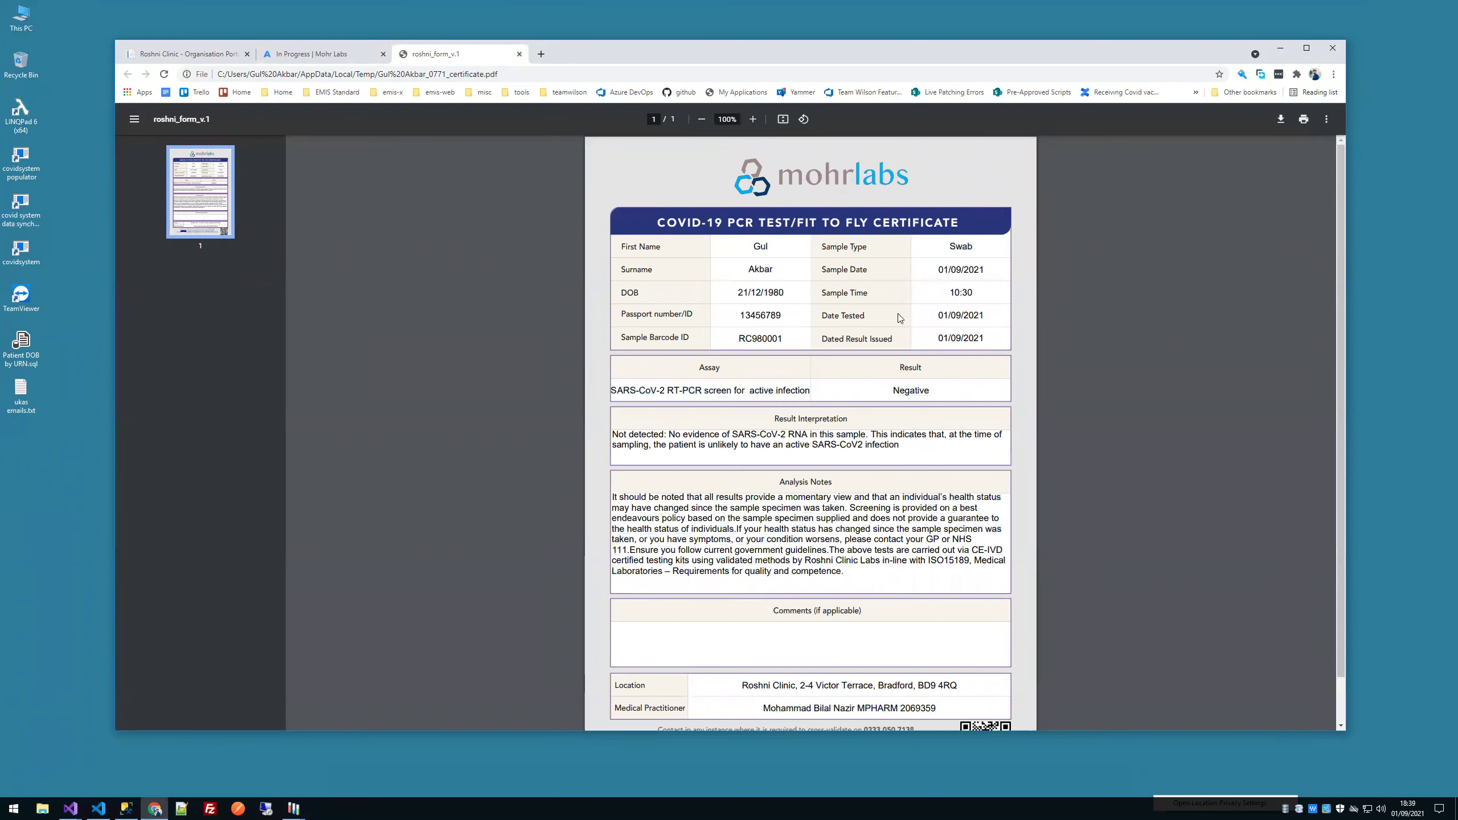
left_click_drag(890, 318, 662, 492)
left_click_drag(660, 497, 881, 562)
scroll(917, 543, "down", 1)
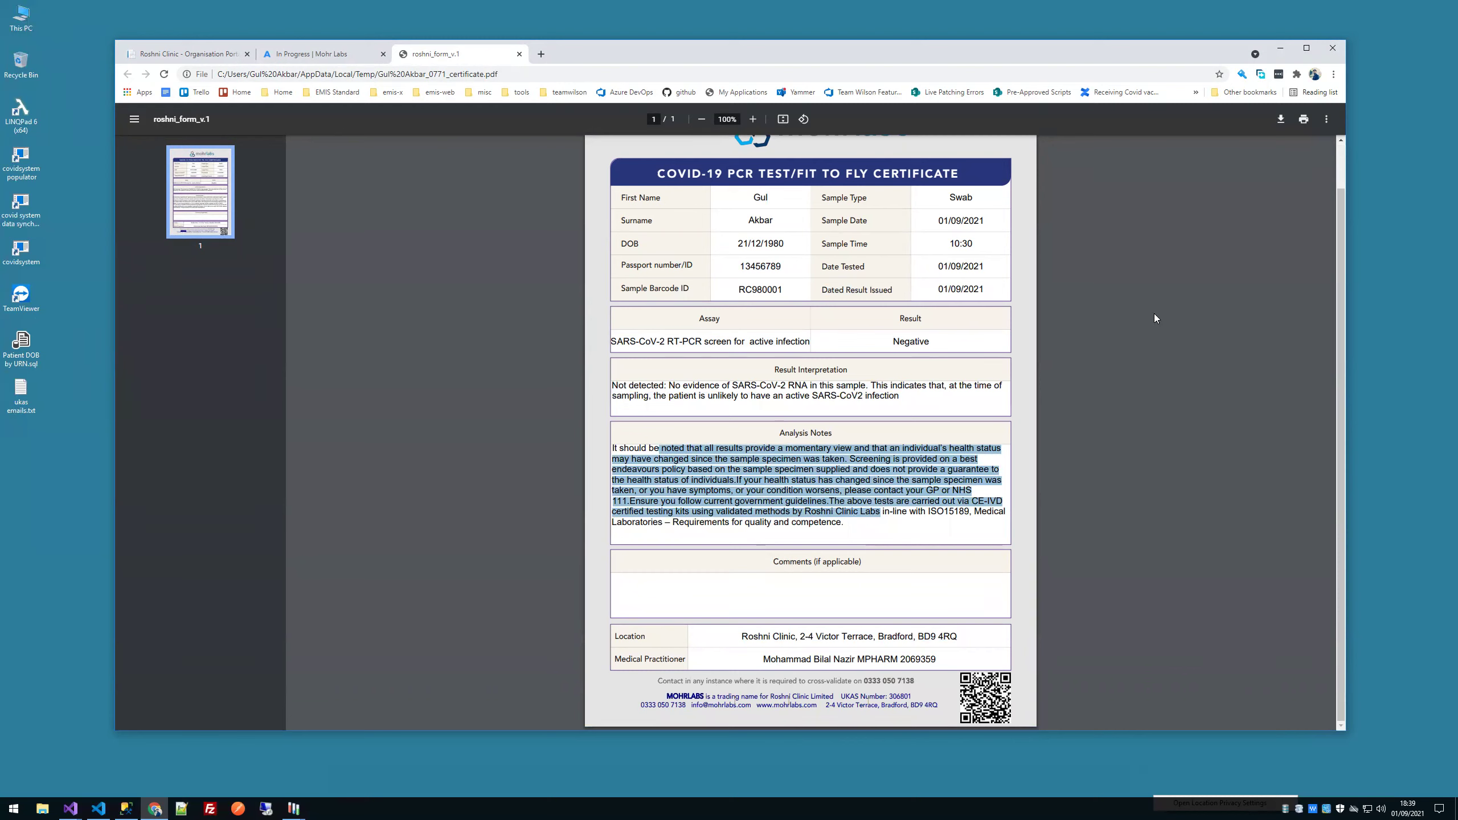
left_click(944, 328)
double_click(902, 343)
scroll(925, 359, "up", 1)
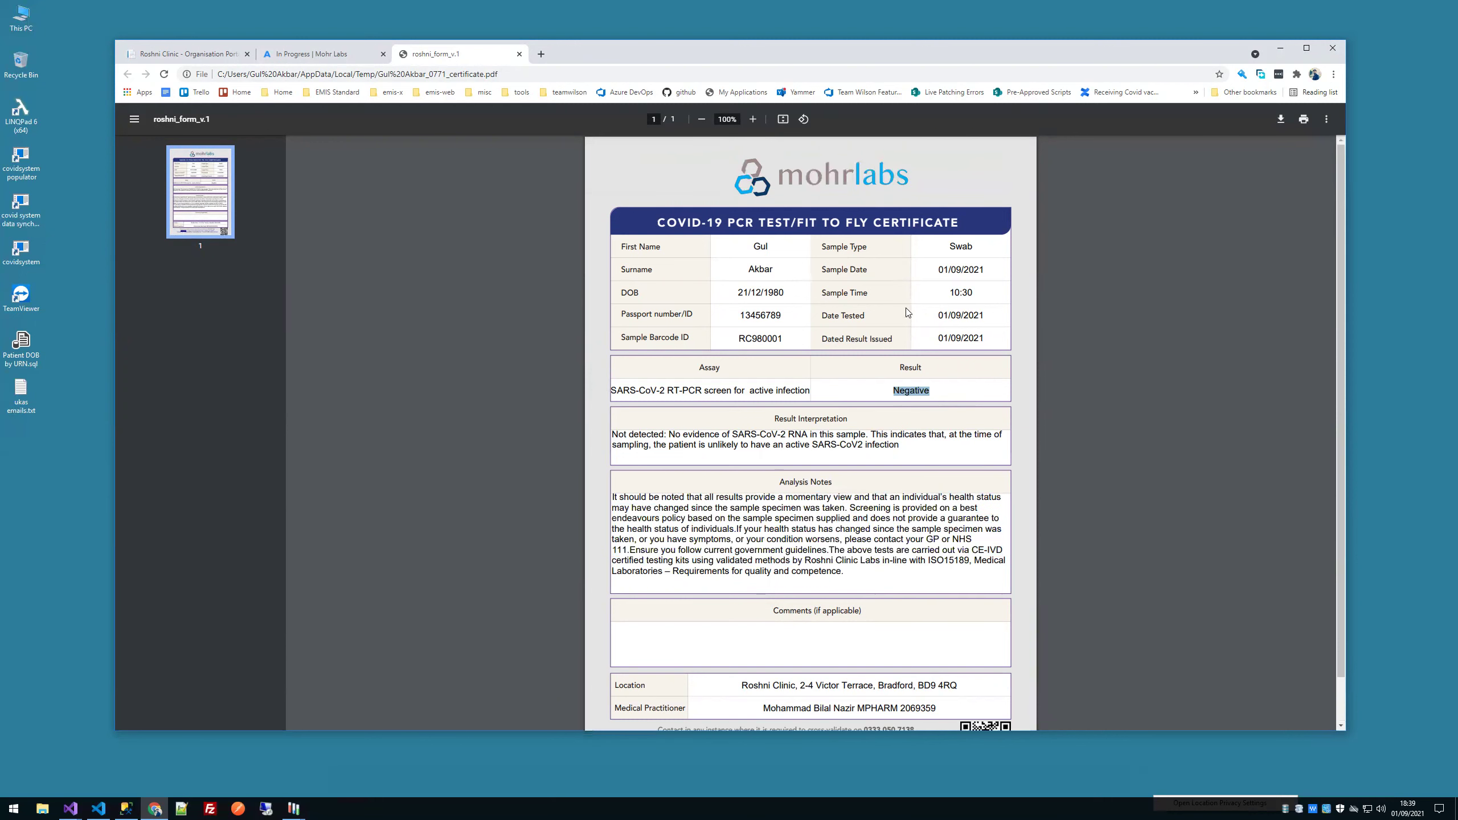
scroll(903, 295, "down", 1)
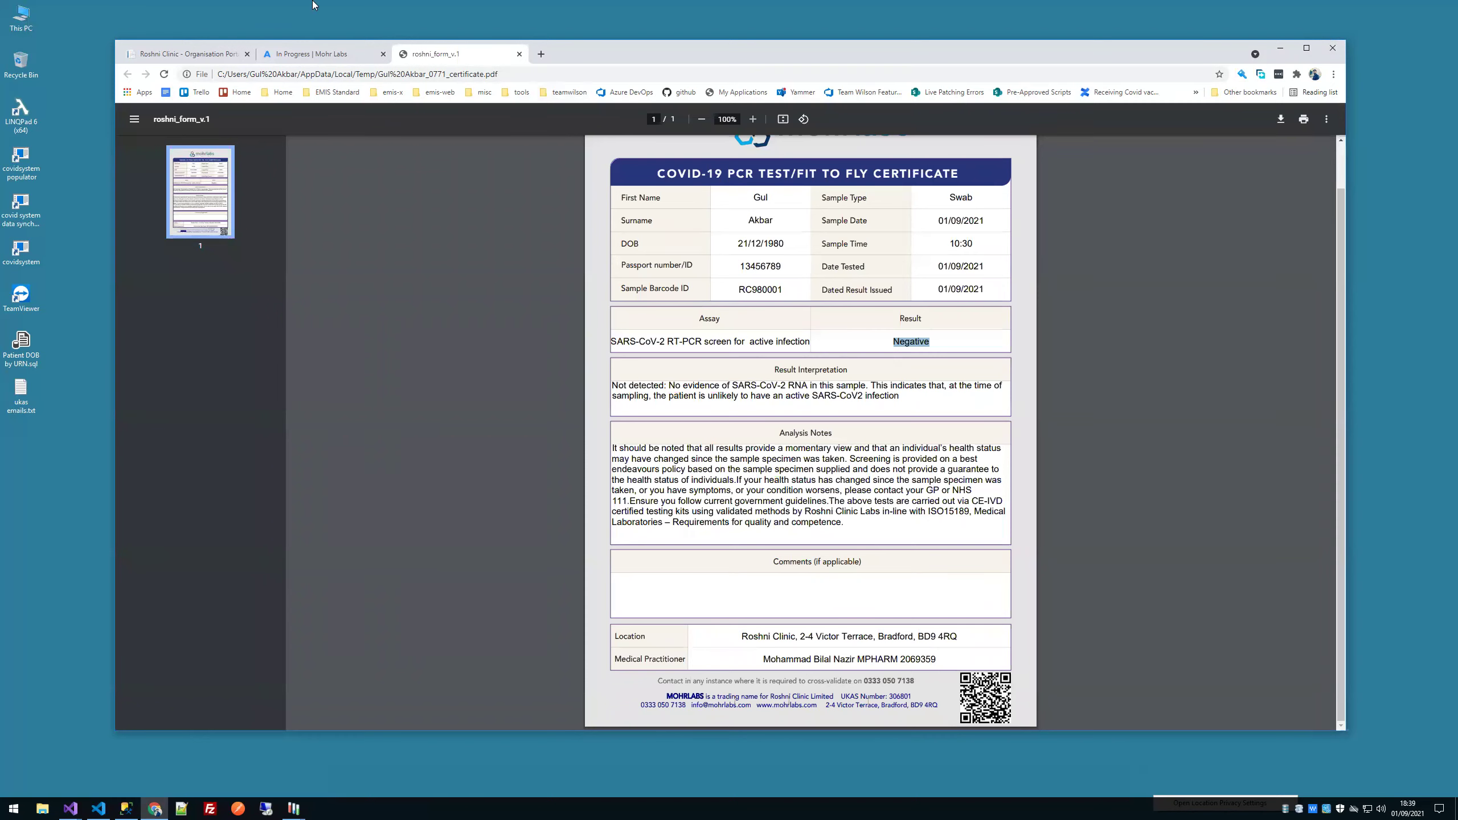
Step: Glance at the Mohr Labs In Progress tab, return to the PDF, then bring up the certificate email
left_click(347, 58)
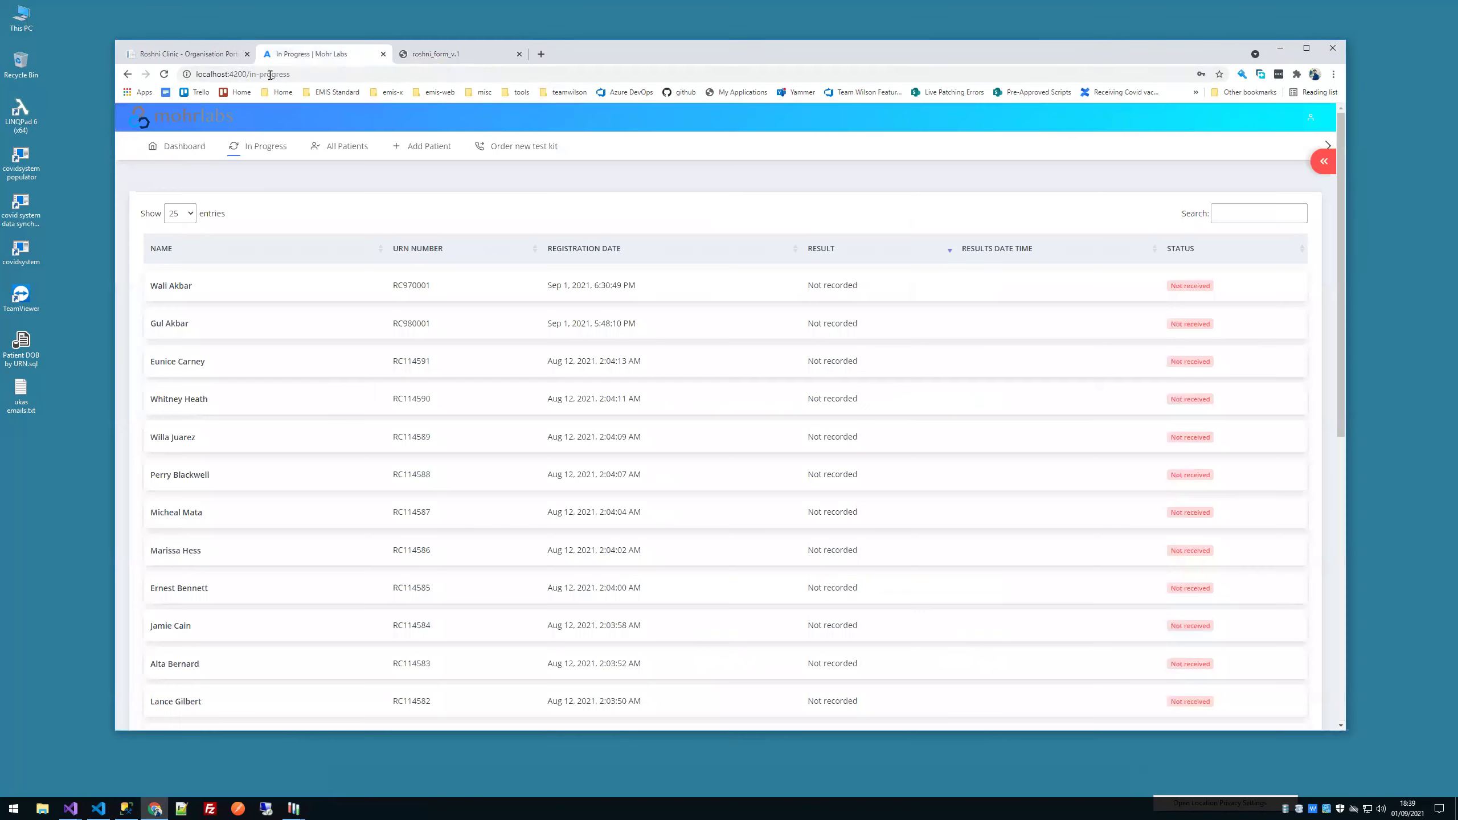
left_click(430, 56)
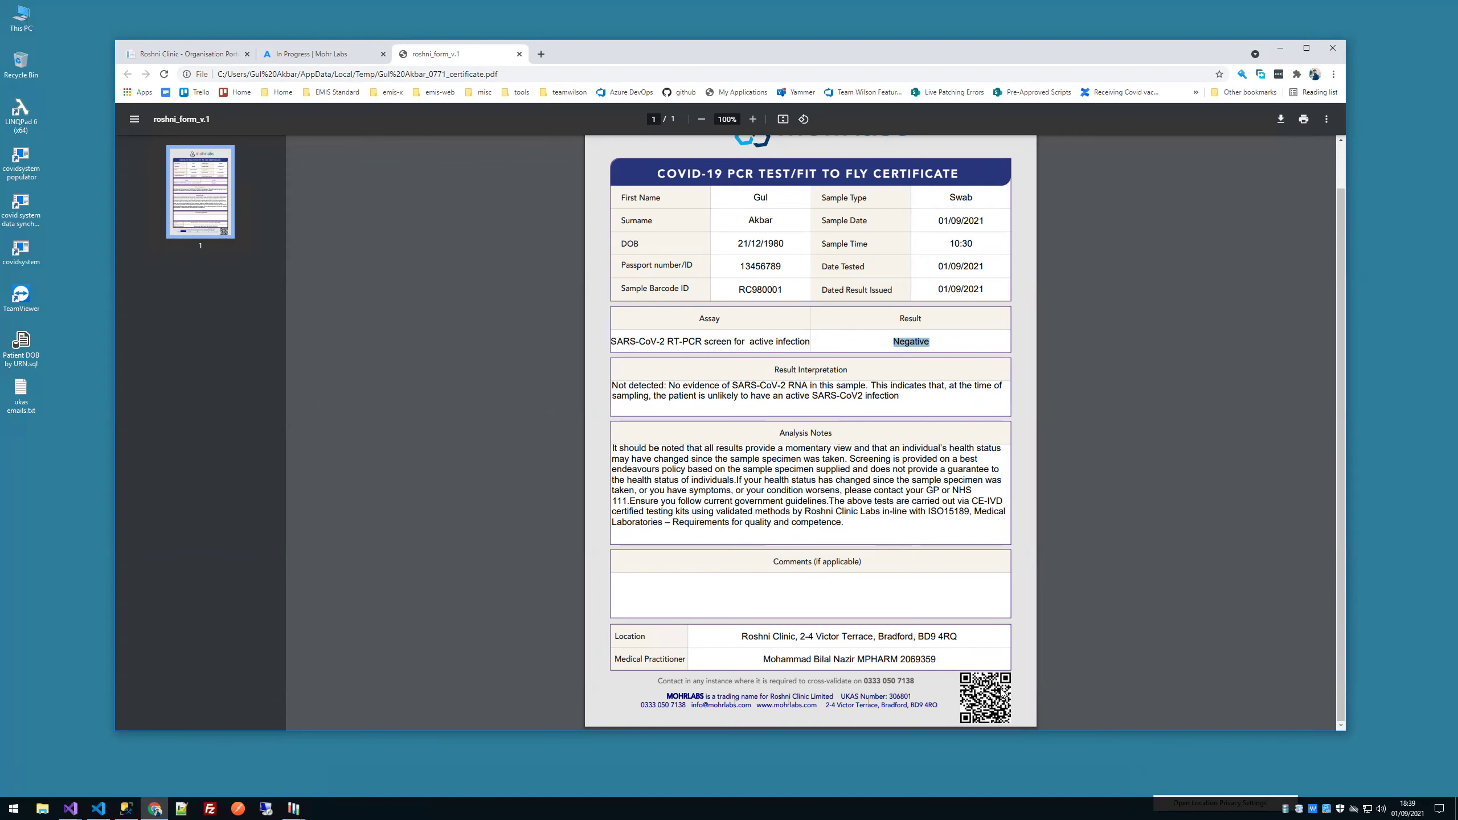
left_click(476, 205)
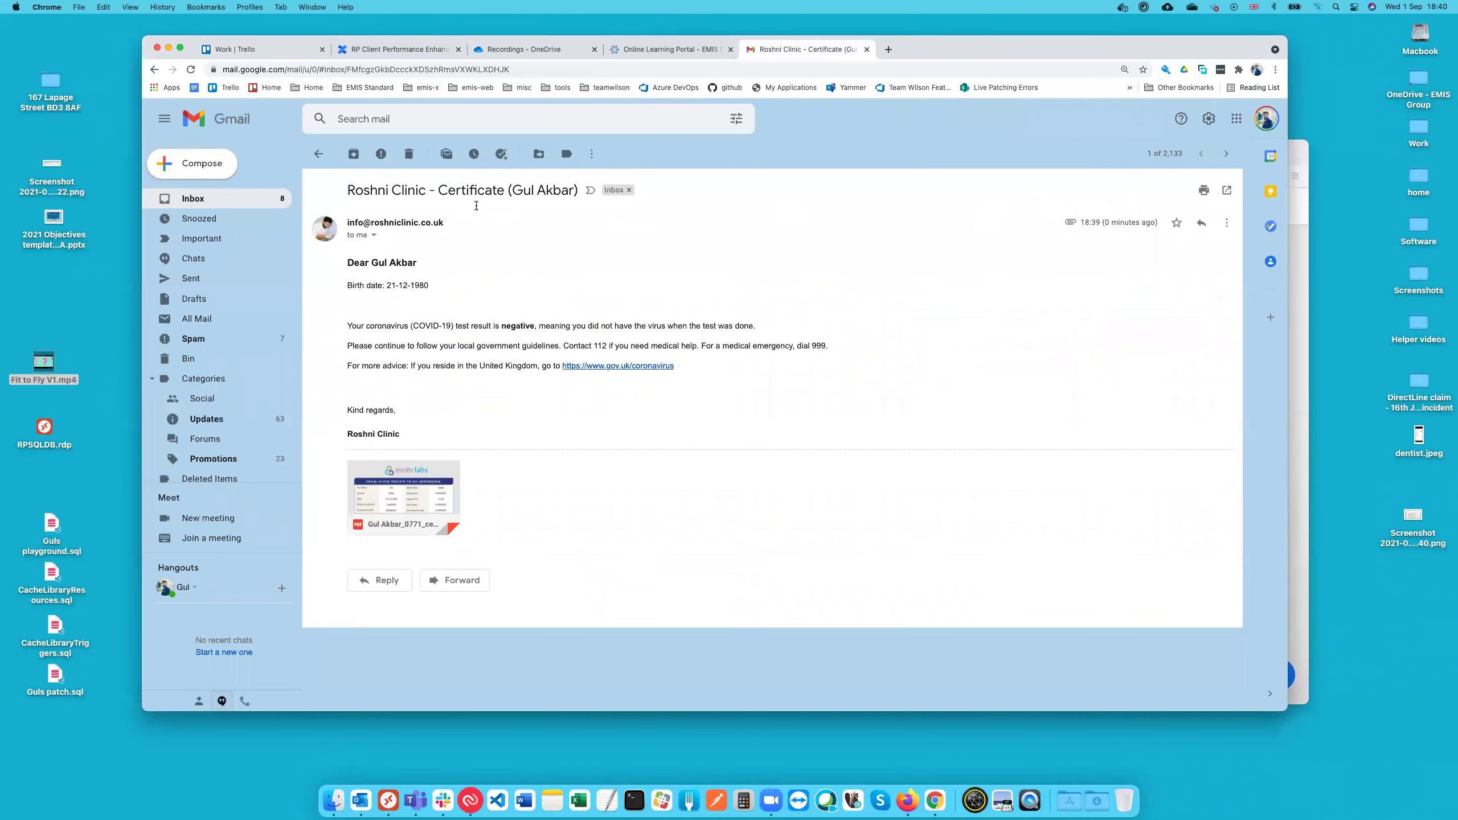
Step: Highlight the email's negative-result sentence, preview the attached certificate PDF, then switch back to Windows
left_click_drag(430, 326, 672, 329)
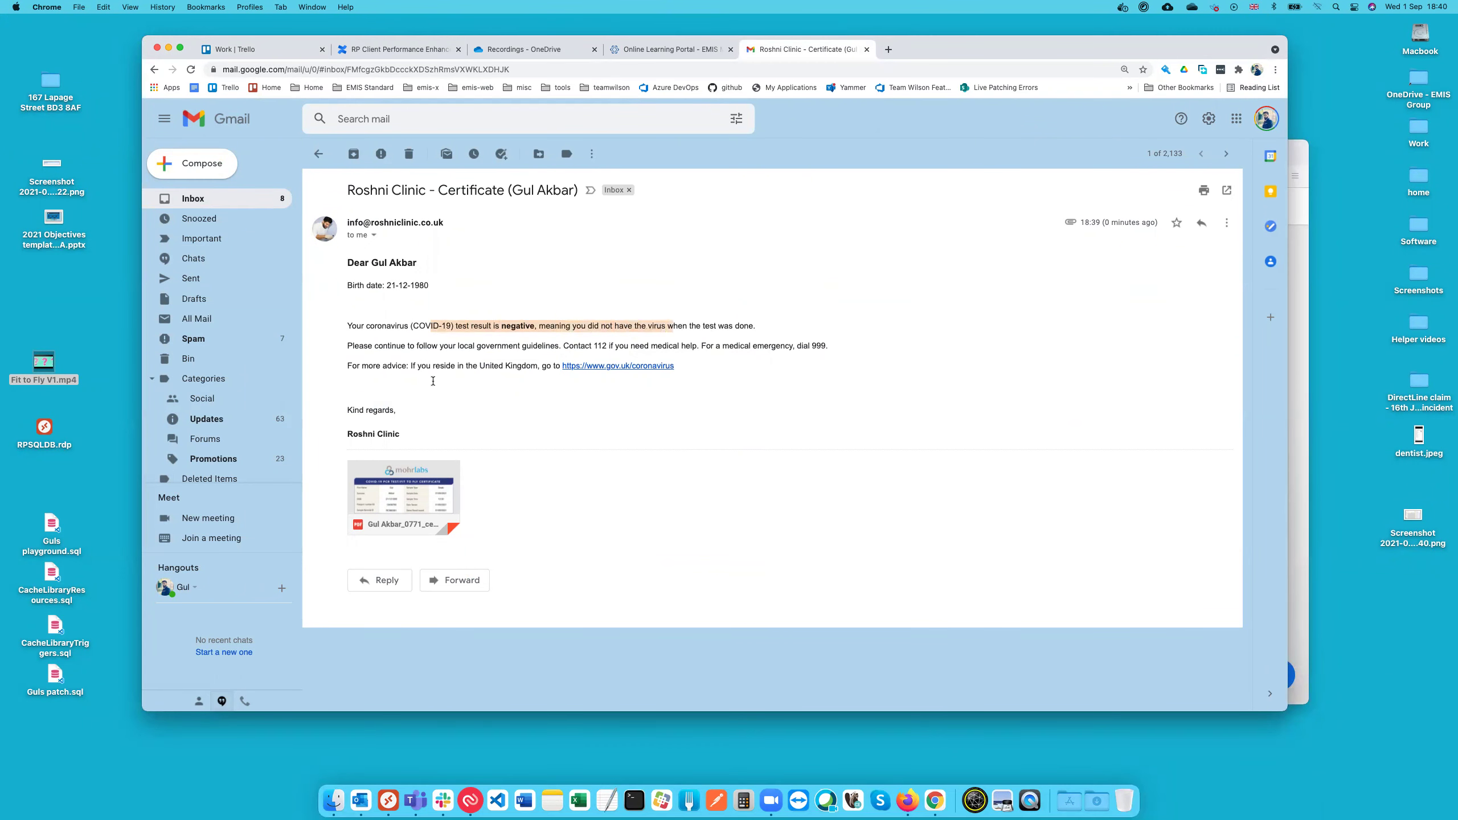
left_click(407, 494)
scroll(710, 481, "down", 5)
scroll(711, 480, "up", 5)
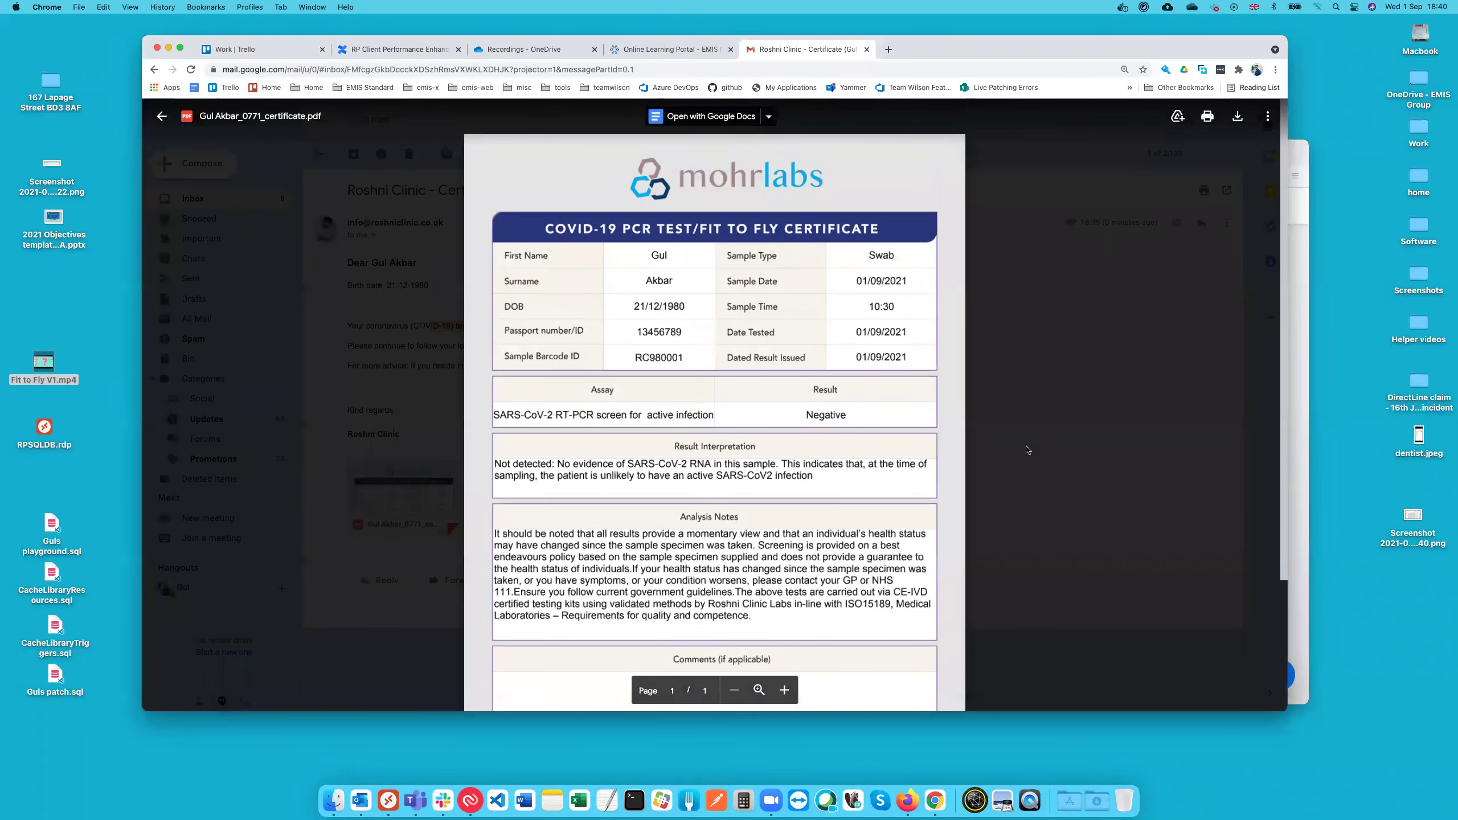
left_click(1027, 450)
left_click(511, 319)
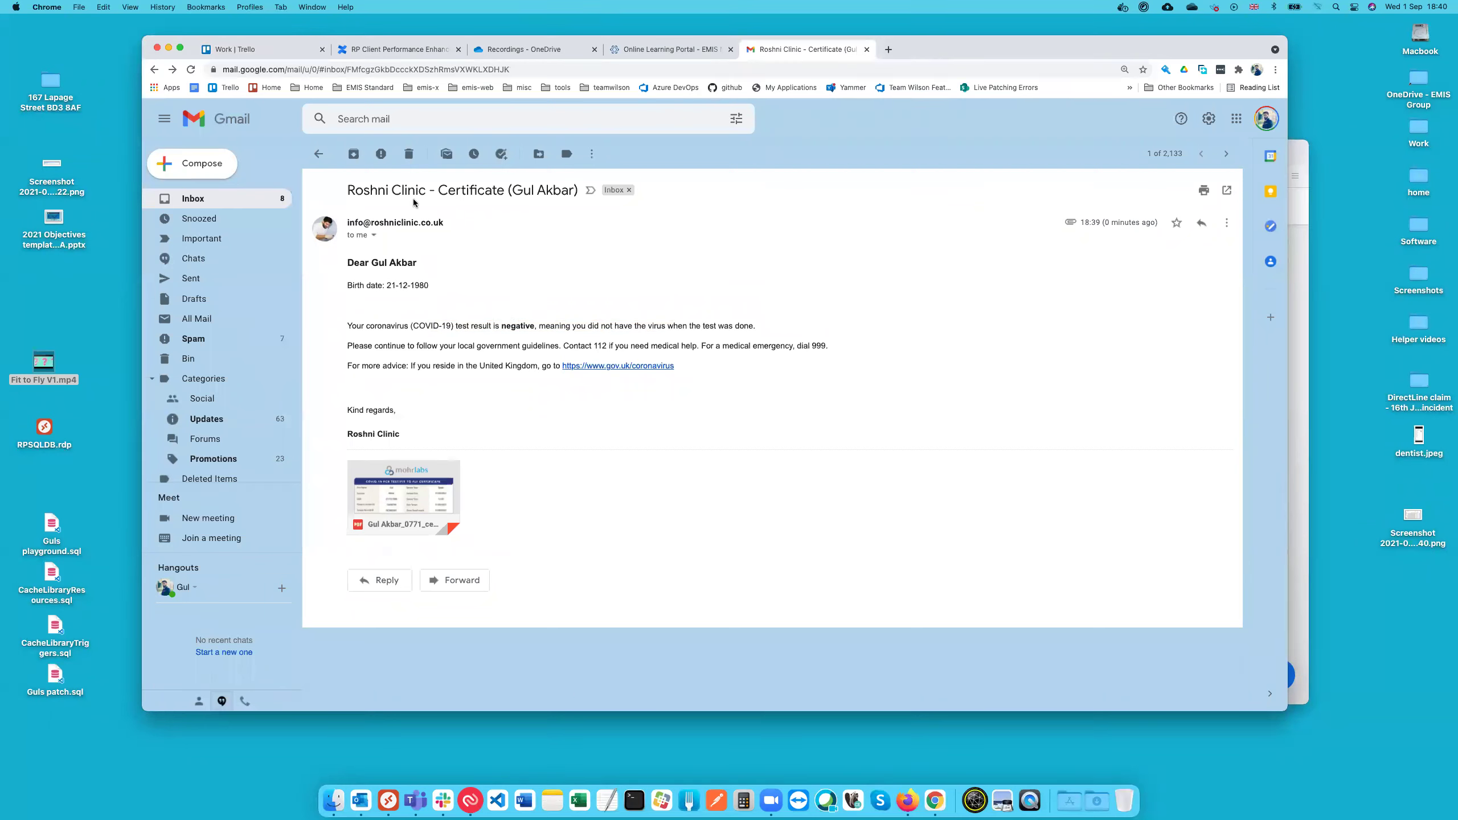
left_click_drag(355, 191, 552, 192)
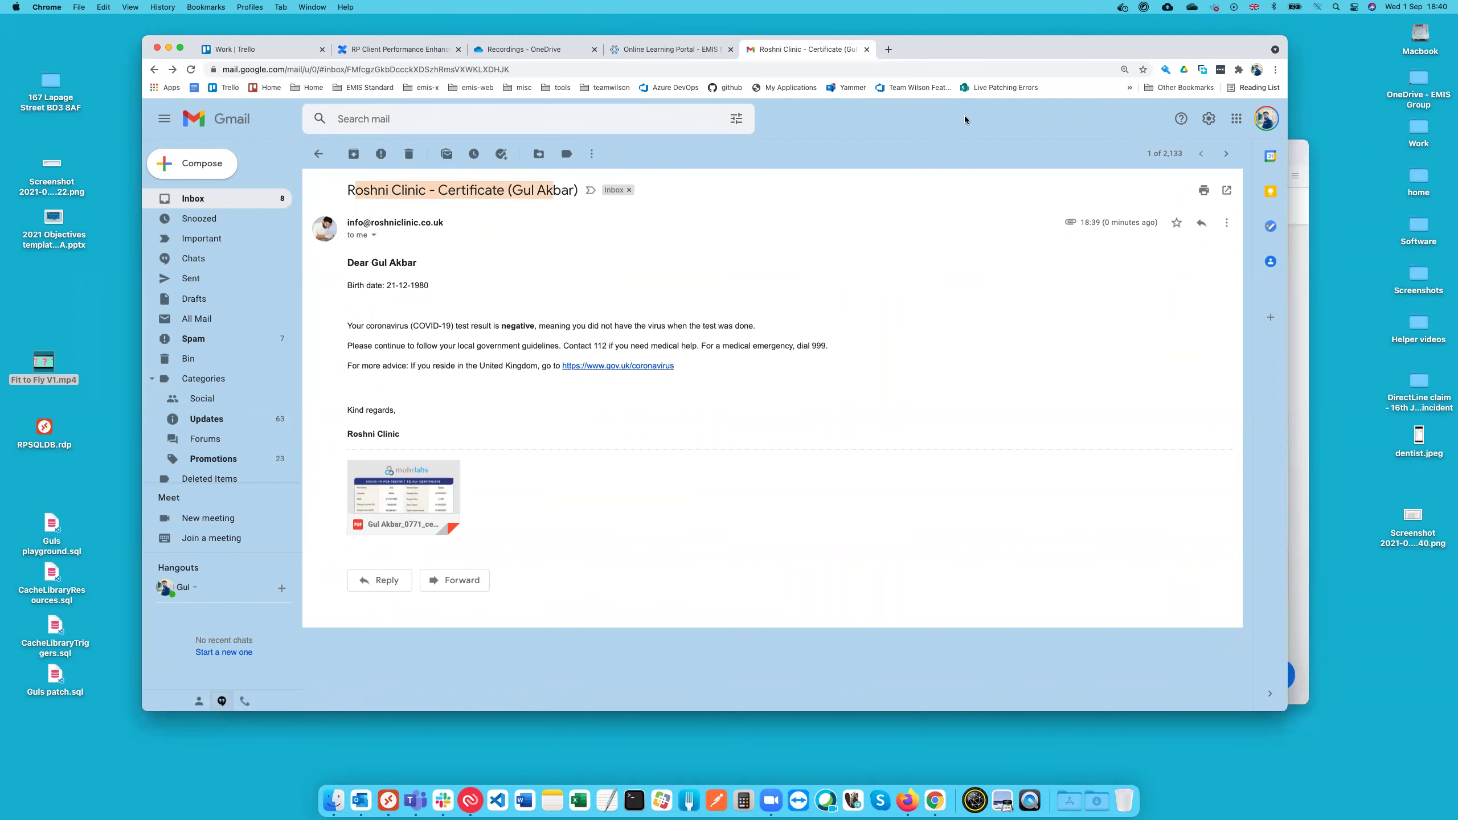
key("ctrl+Right")
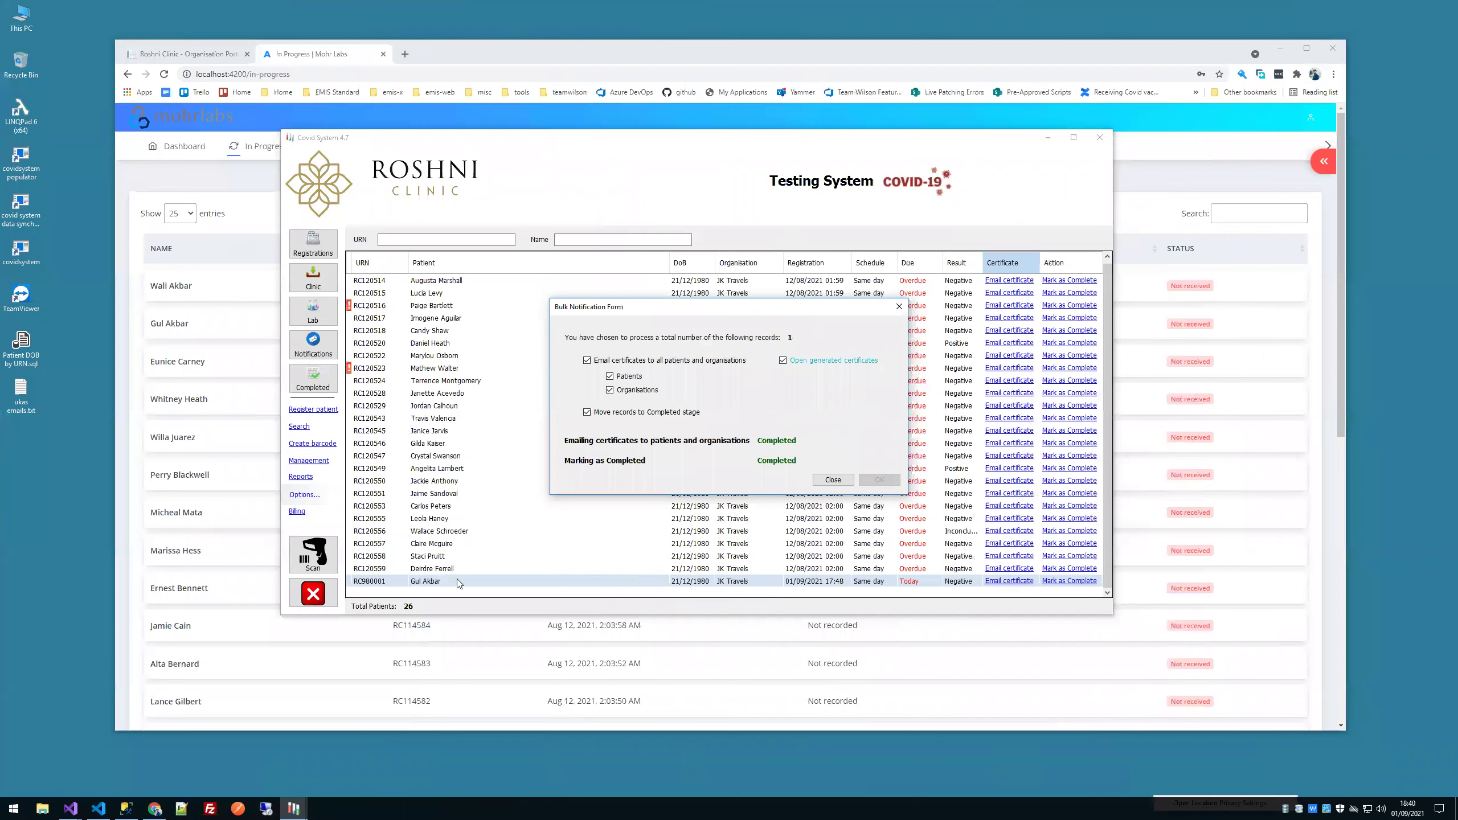
Step: Close the notification form, resend the certificate from the Completed list, then show Registrations
left_click(832, 480)
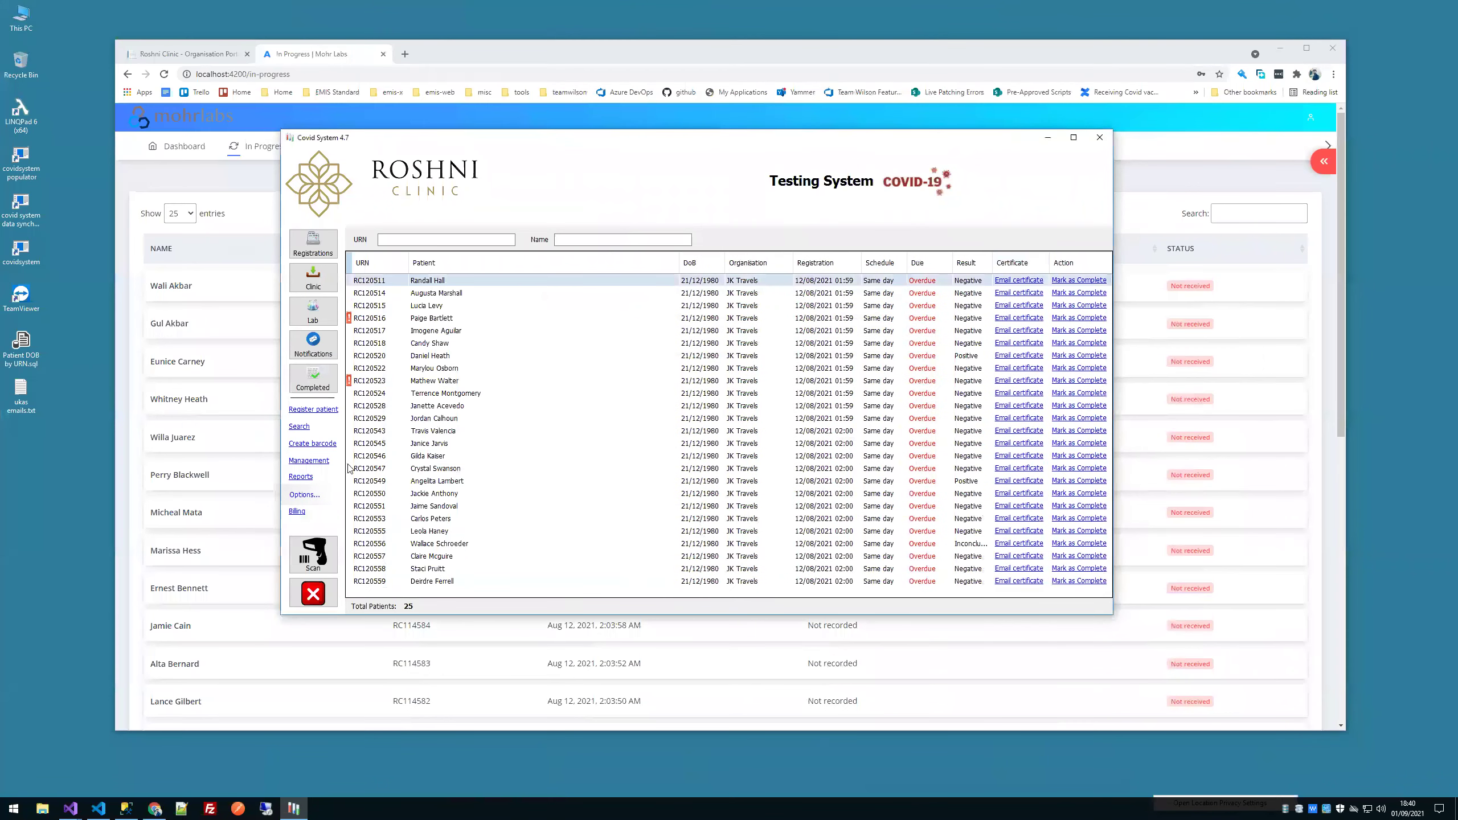
left_click(324, 389)
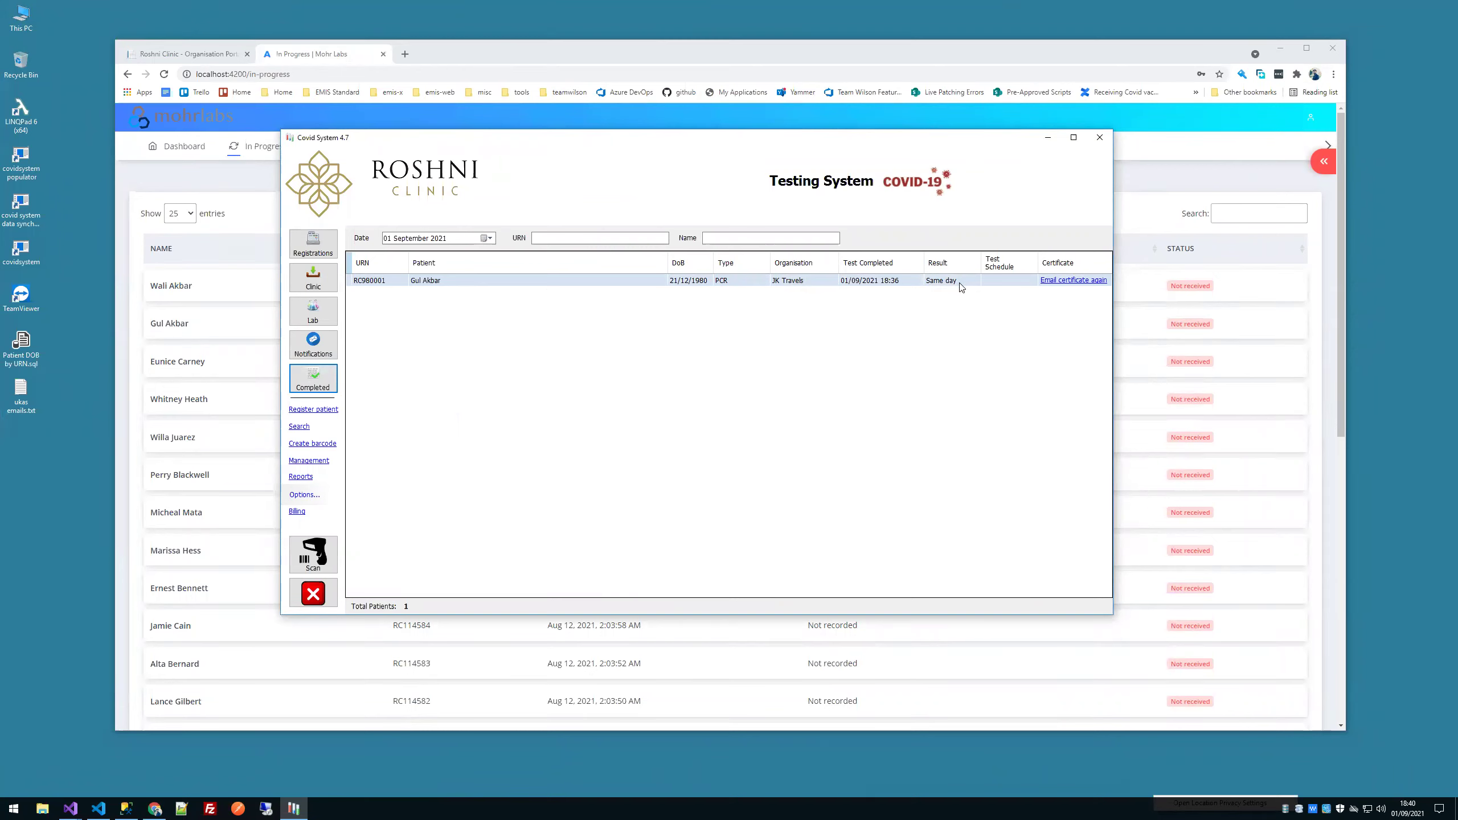
left_click(1095, 281)
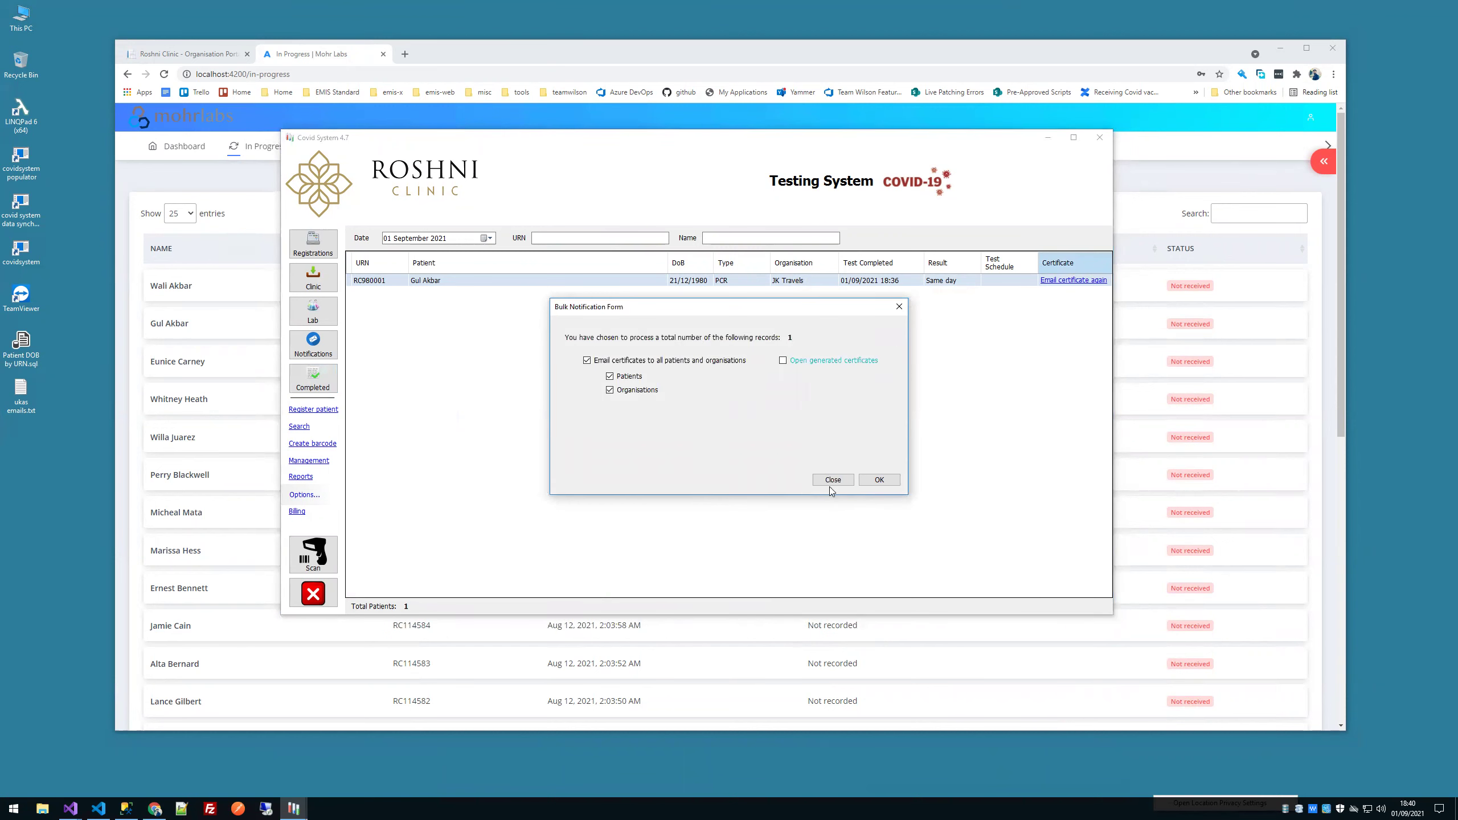
left_click(832, 480)
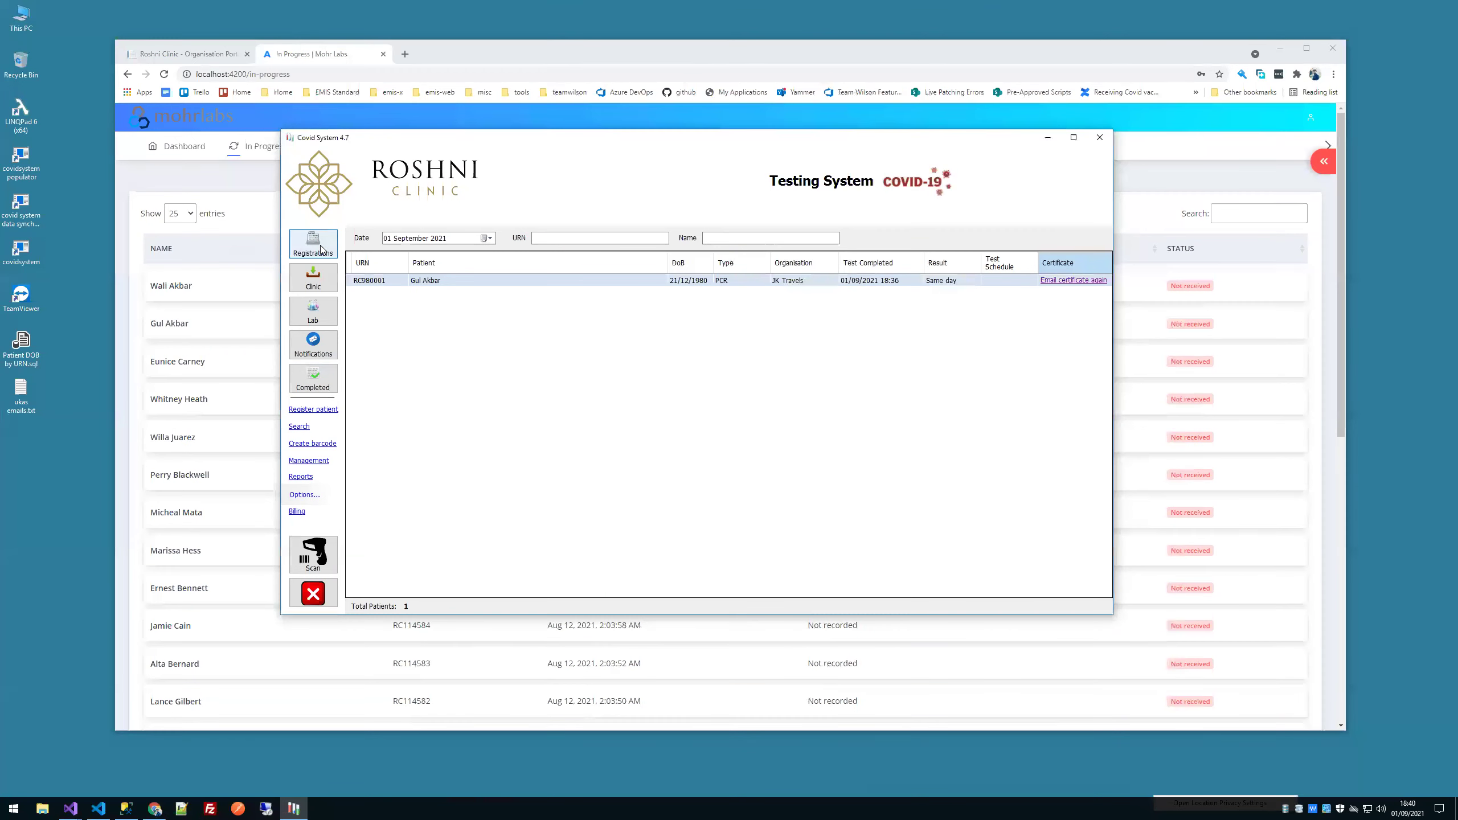
left_click(319, 246)
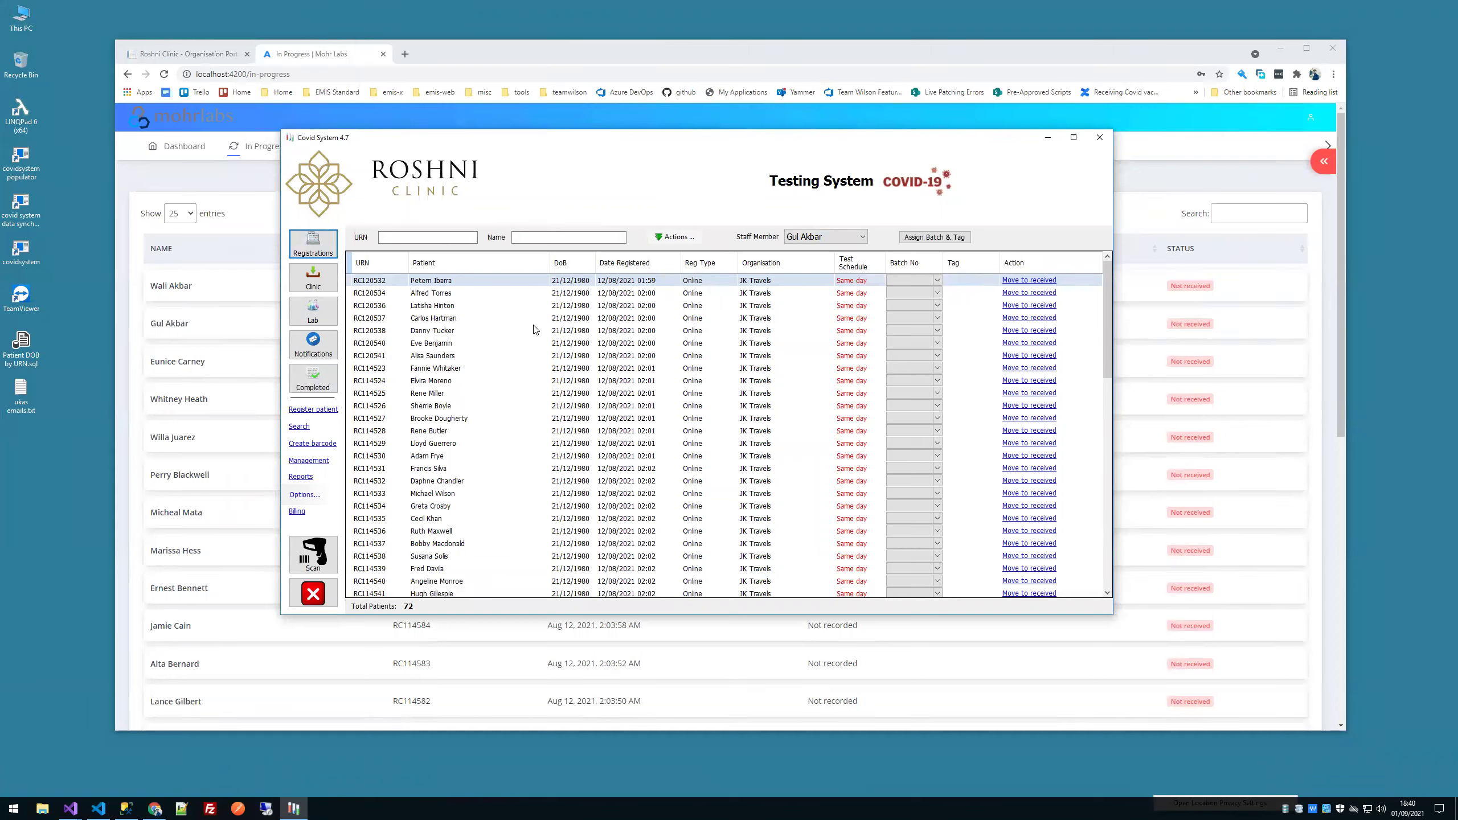
Step: Filter Registrations by the patient's URN and open the Assign Batch & Tag form
left_click(452, 241)
type("r")
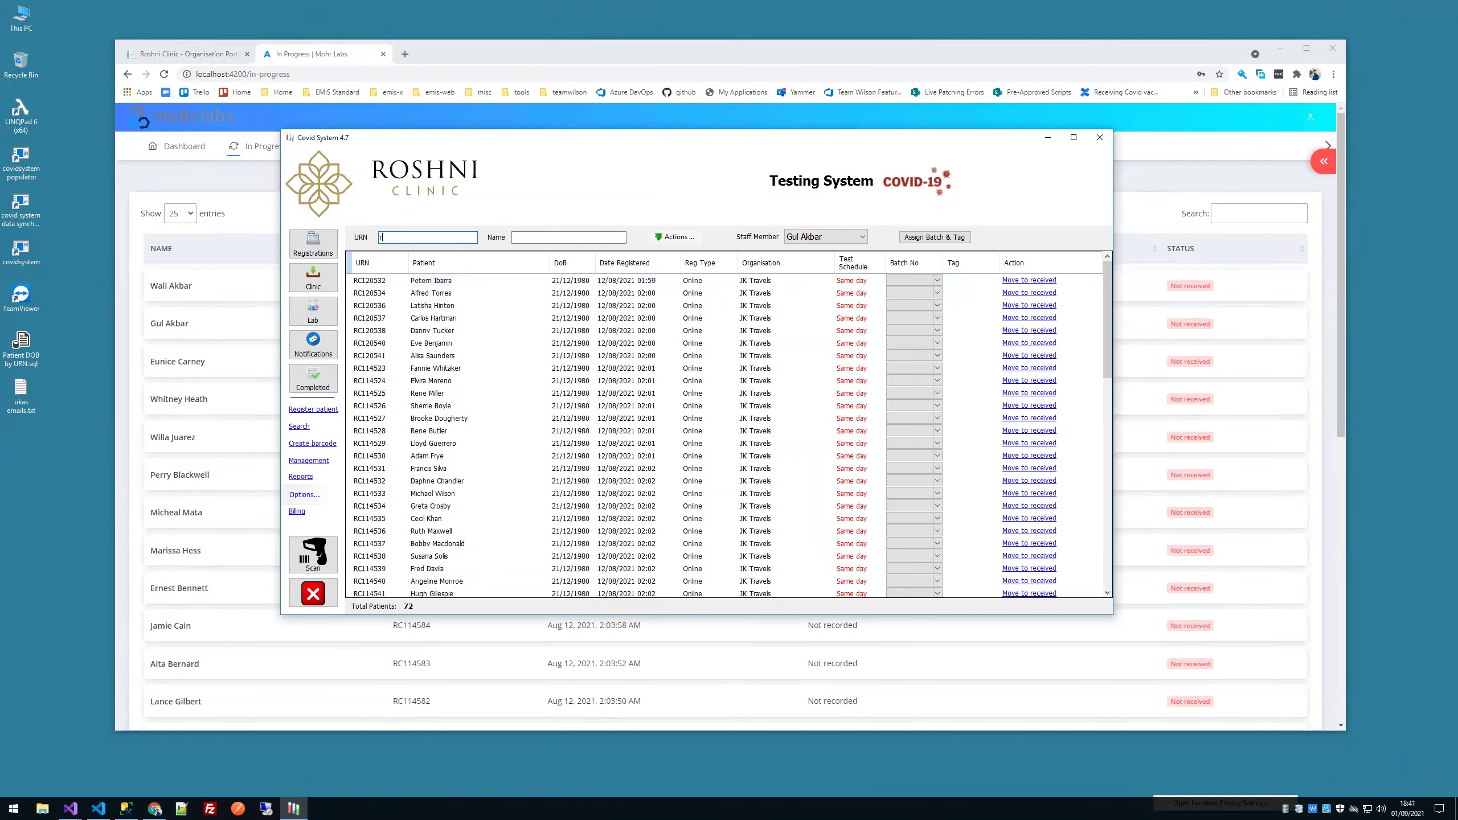
type("c120")
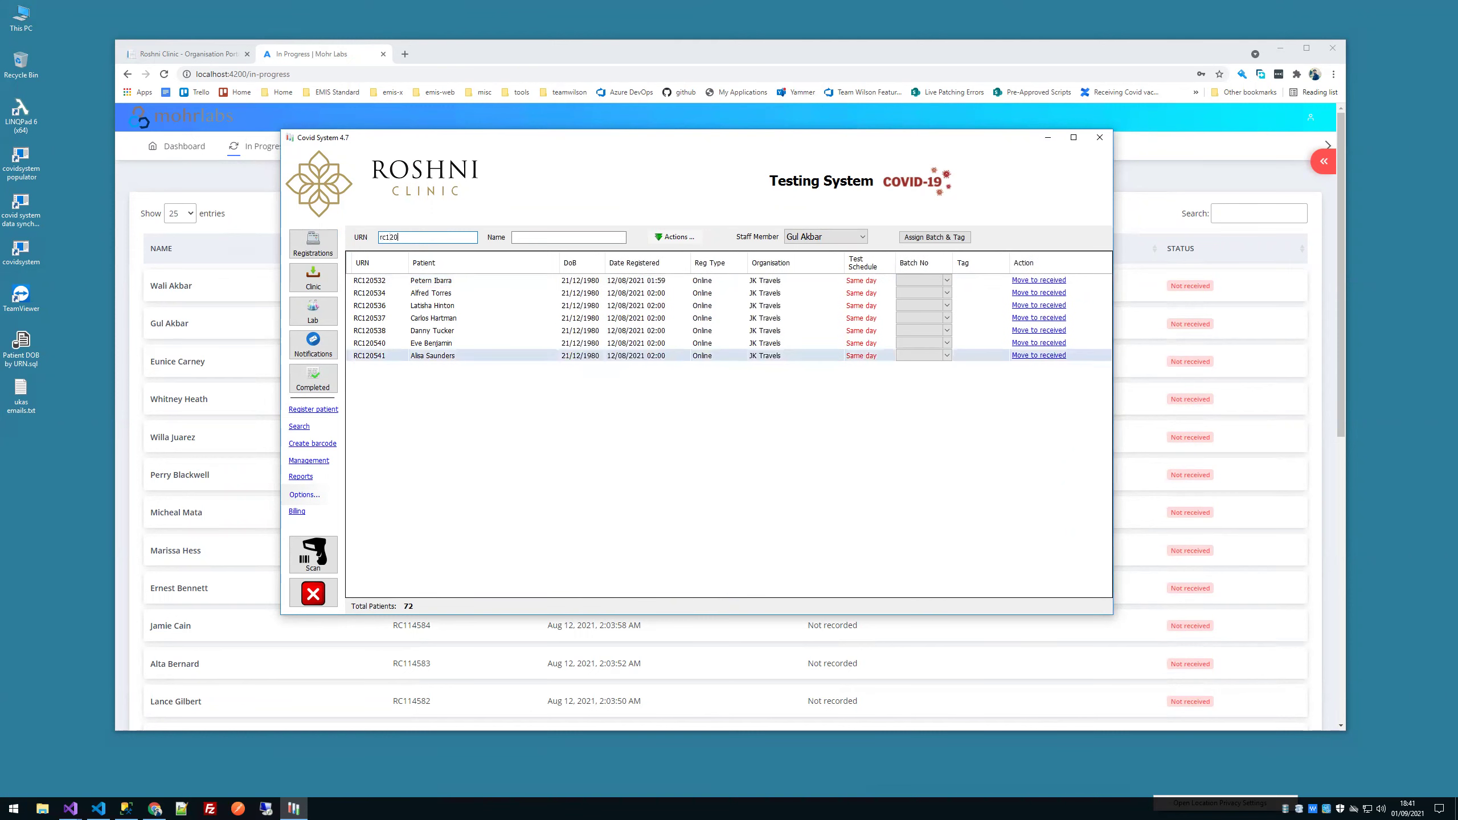
type("532")
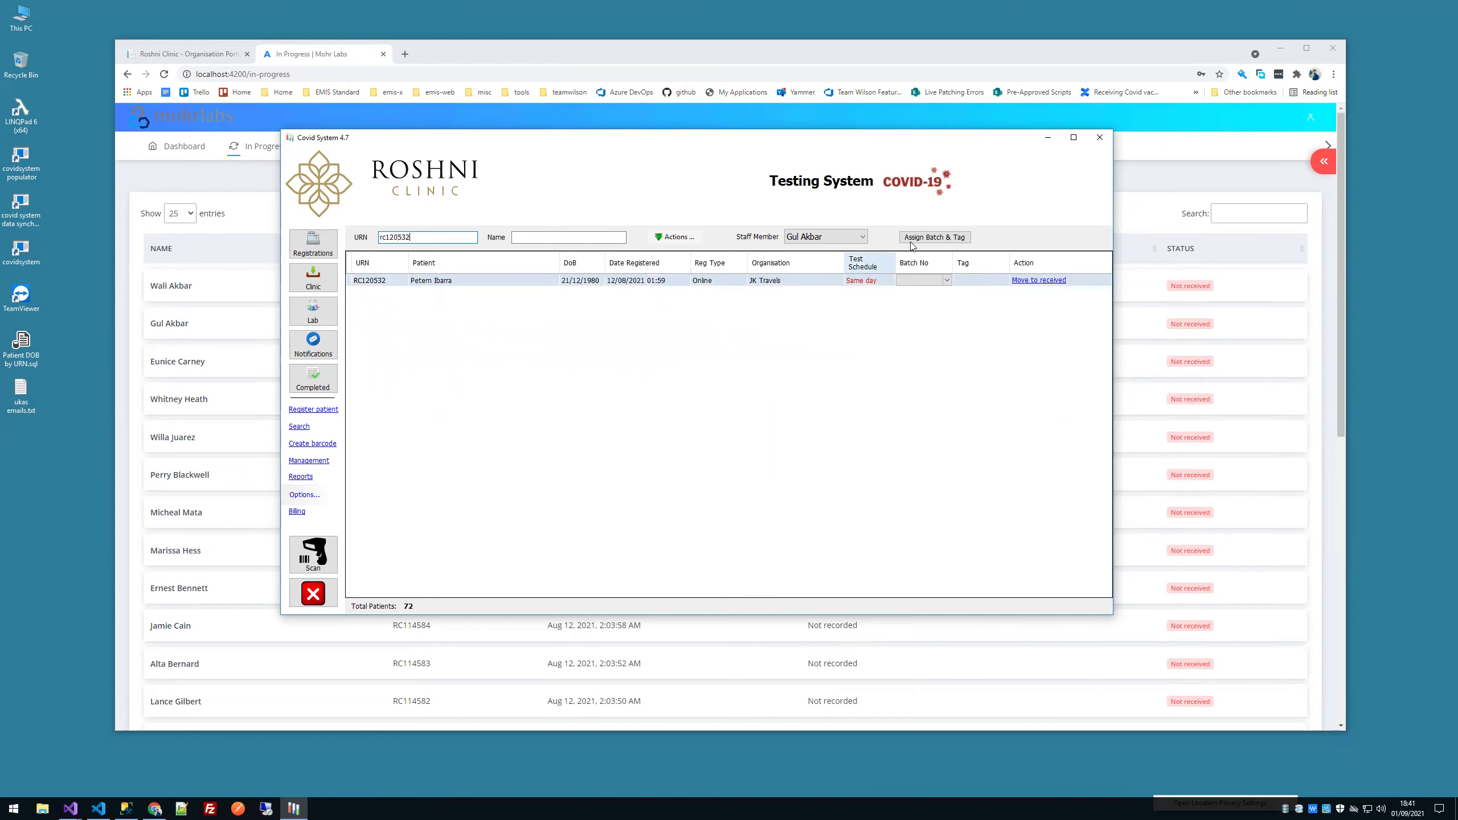
left_click(912, 244)
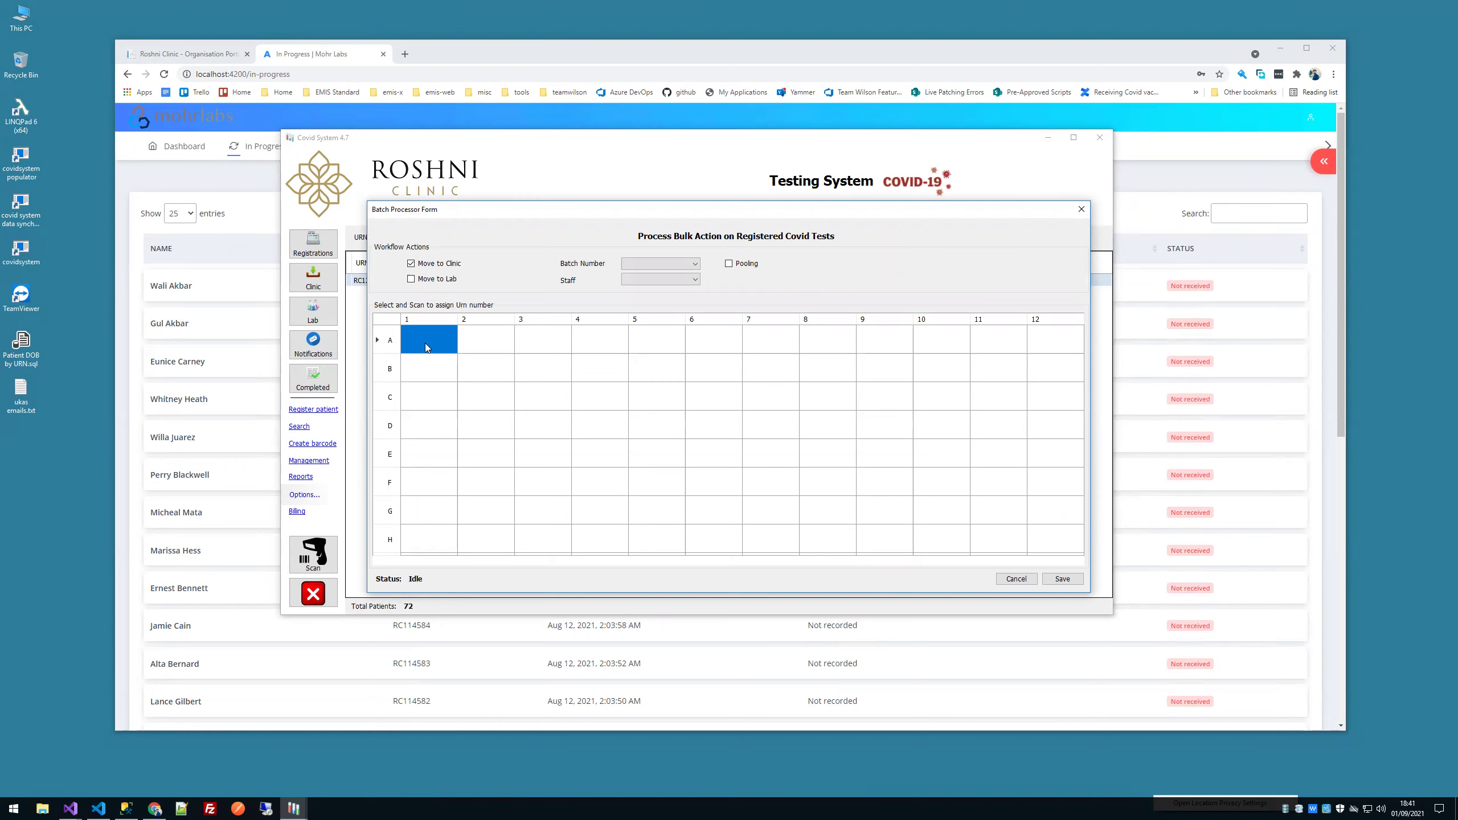
Step: Choose Batch 2 and assign a staff member in the Batch Processor Form
left_click(660, 263)
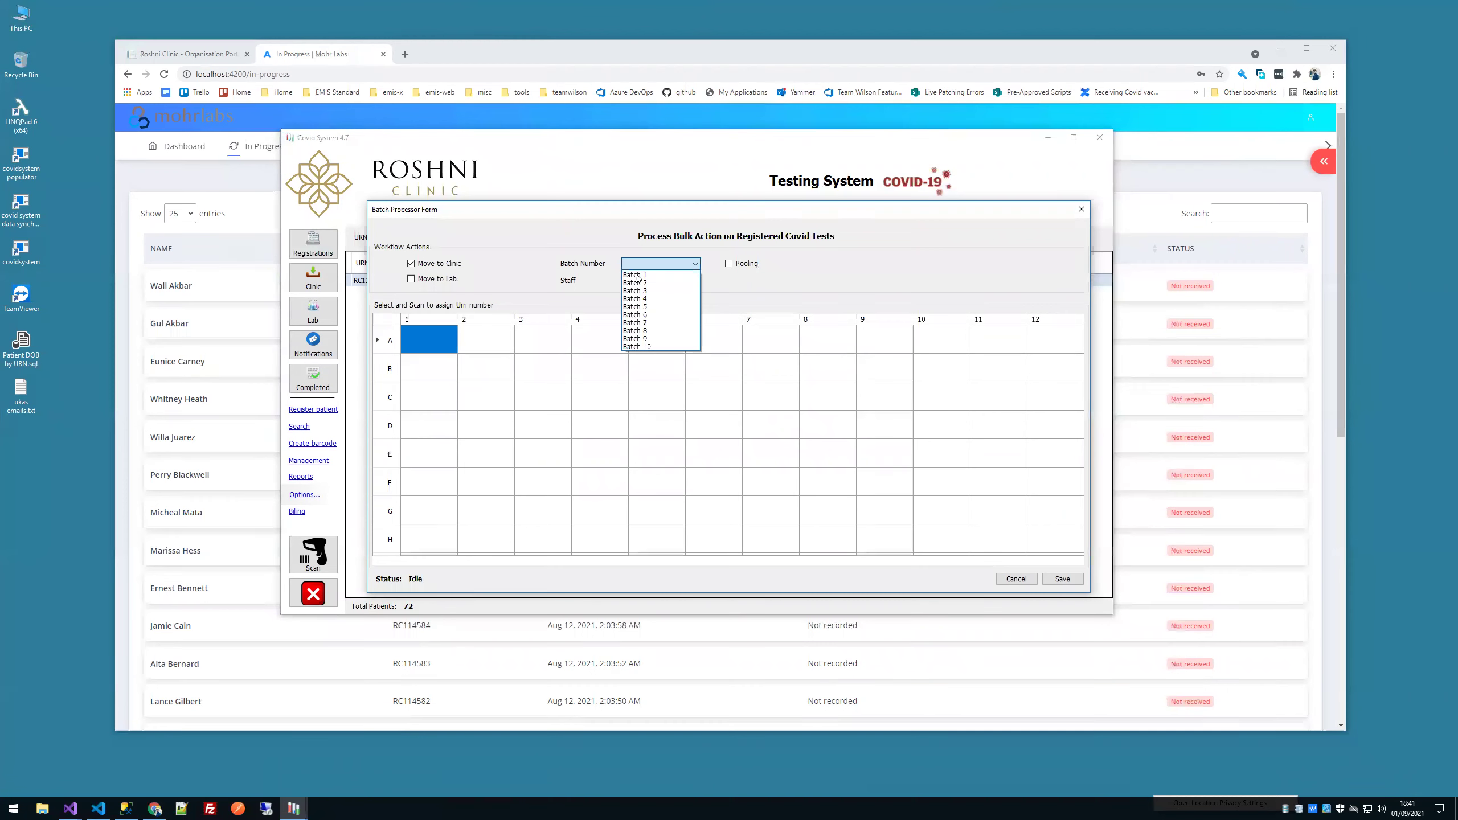
left_click(642, 280)
left_click(660, 279)
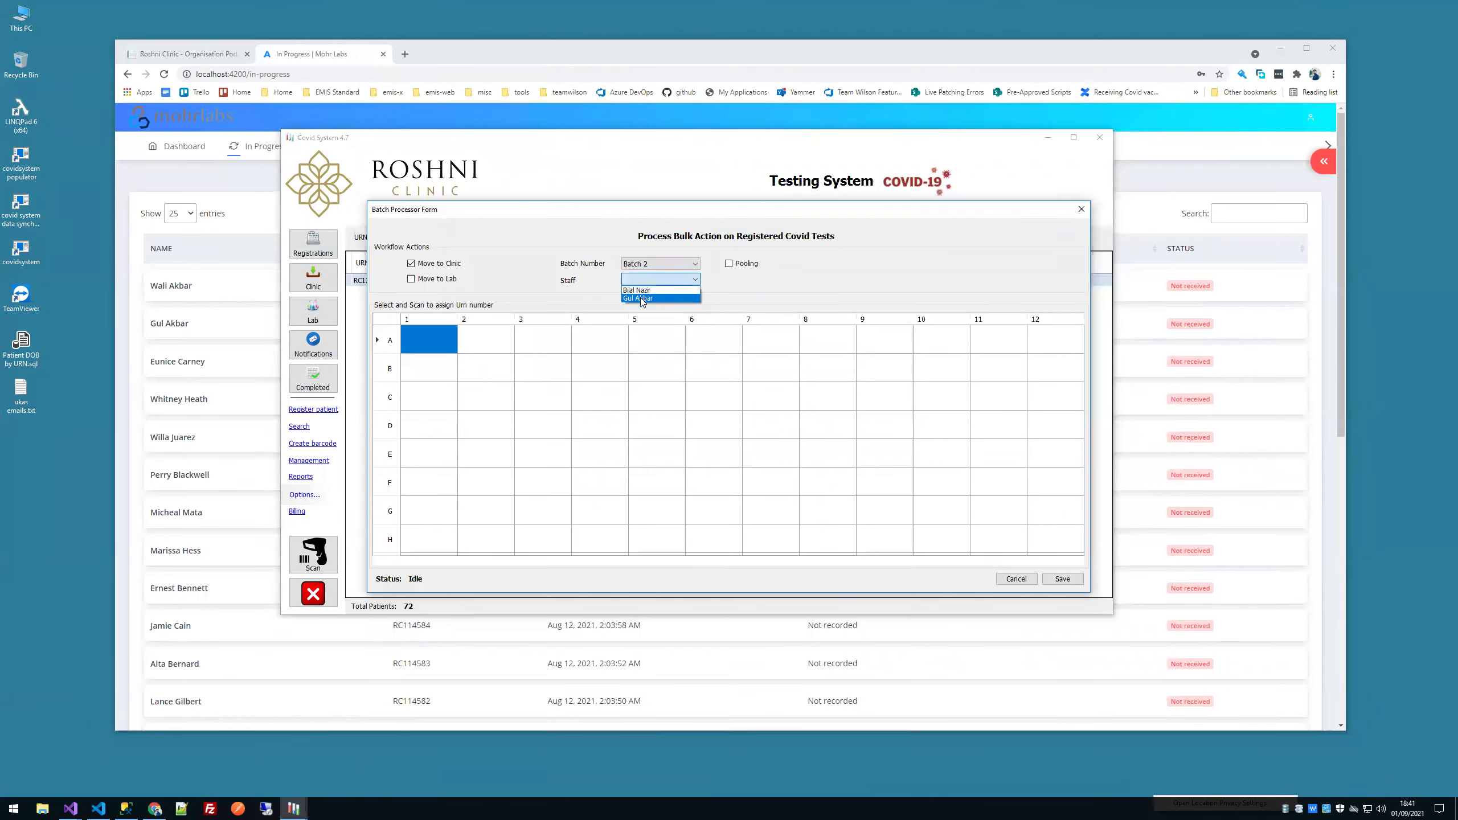
left_click(640, 298)
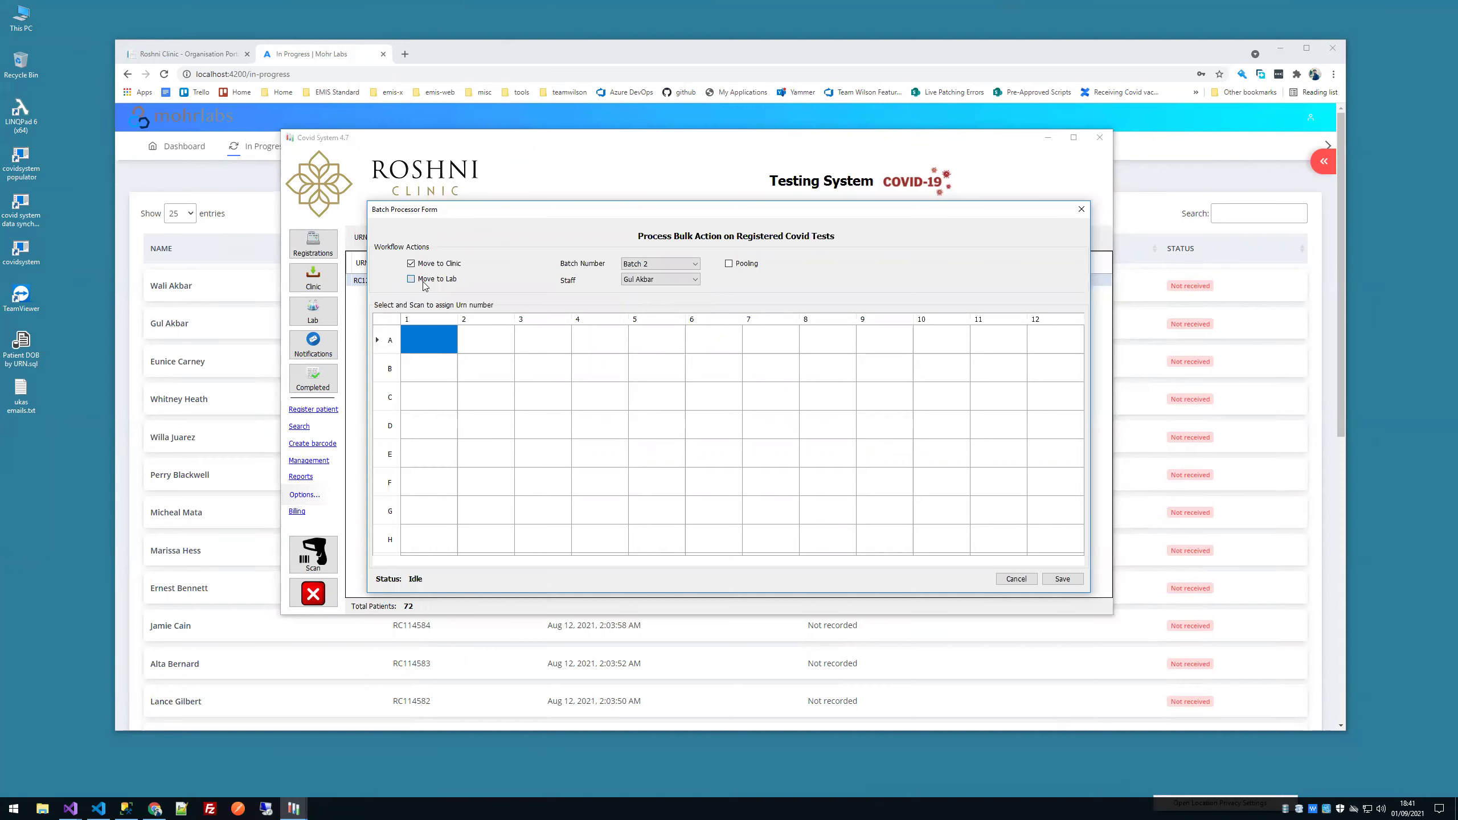
Step: Step through plate wells A1–A12 and B1–B6 without entering URNs
left_click(426, 339)
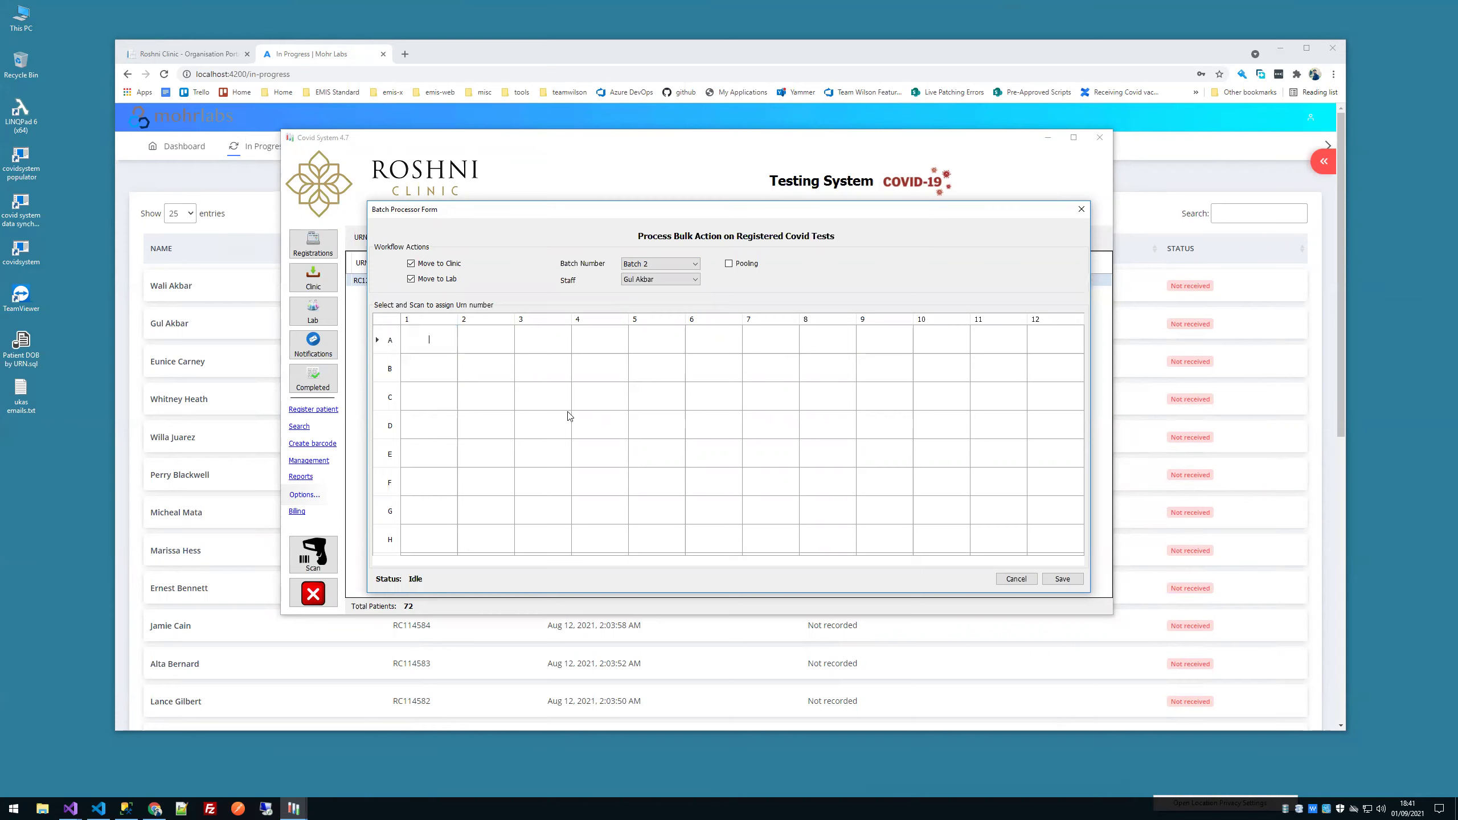
left_click(488, 338)
left_click(542, 339)
left_click(600, 339)
left_click(654, 339)
left_click(707, 339)
left_click(764, 340)
left_click(796, 341)
left_click(850, 343)
left_click(907, 343)
left_click(964, 343)
left_click(1010, 343)
left_click(1033, 344)
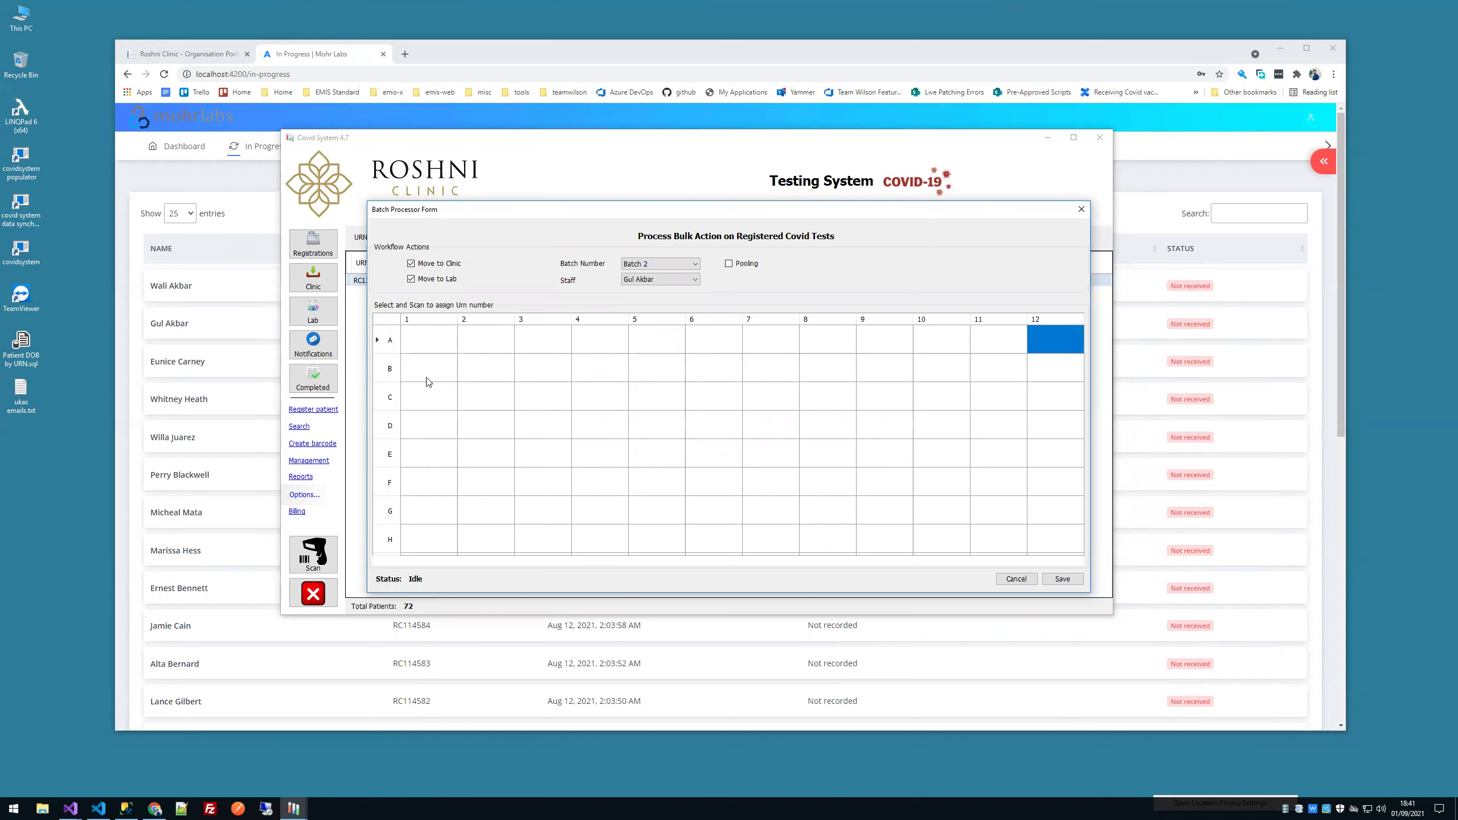
left_click(427, 381)
left_click(489, 379)
left_click(539, 378)
left_click(597, 368)
left_click(639, 365)
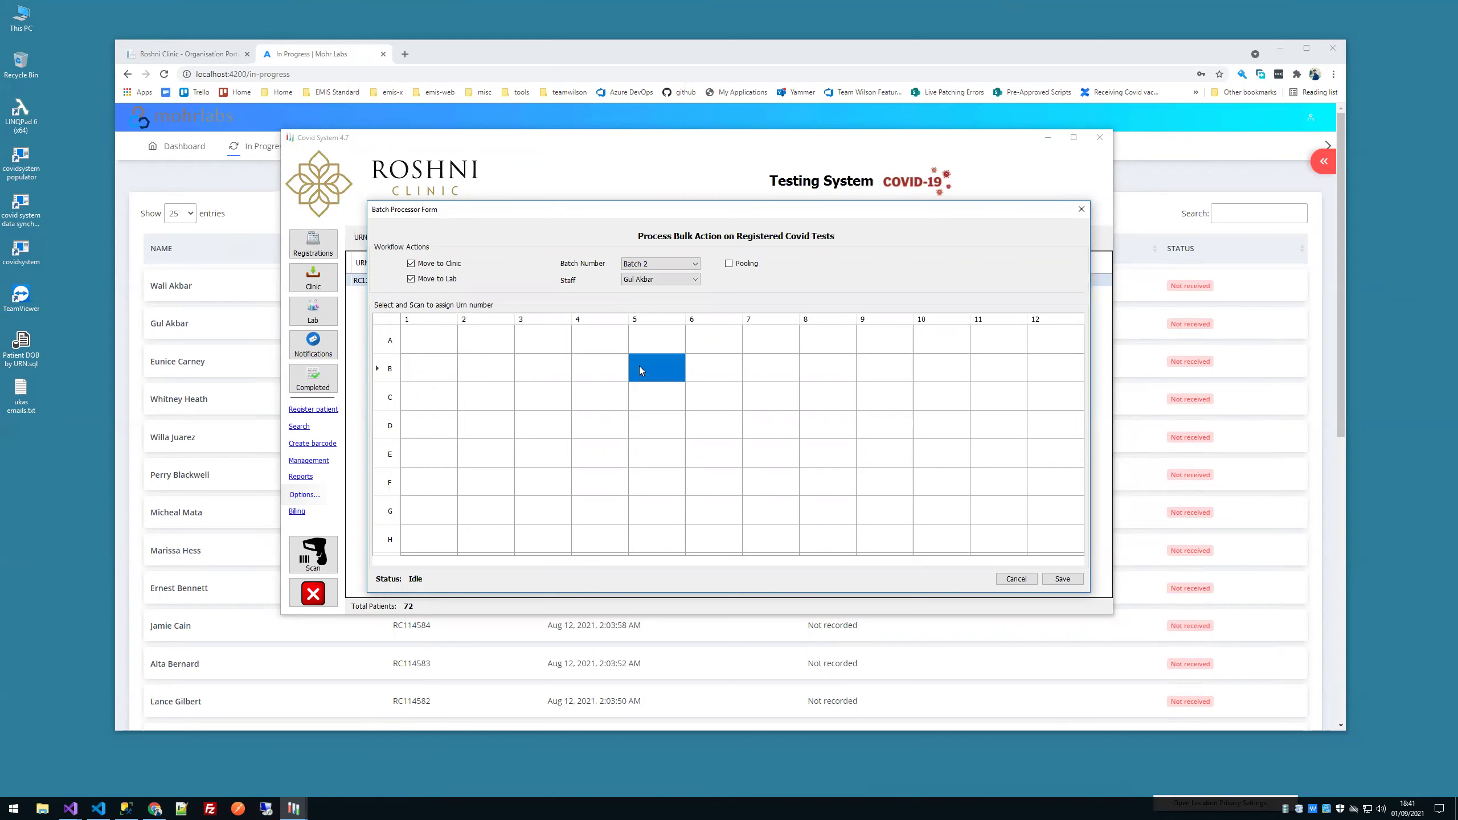
left_click(731, 370)
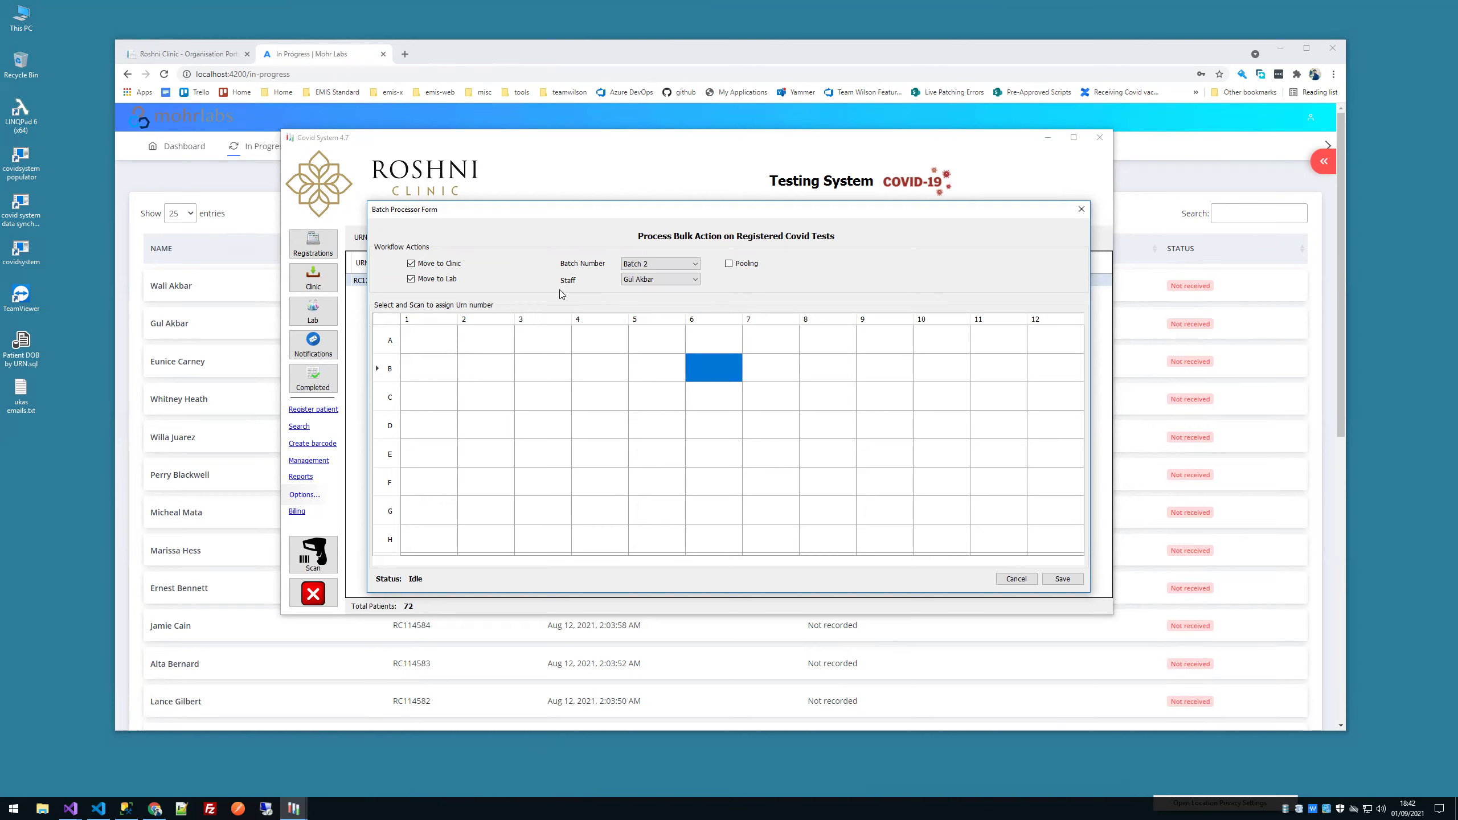
Step: Revisit wells A1–A6, then leave well A1 without entering a URN
left_click(428, 341)
left_click(501, 343)
left_click(556, 336)
left_click(600, 342)
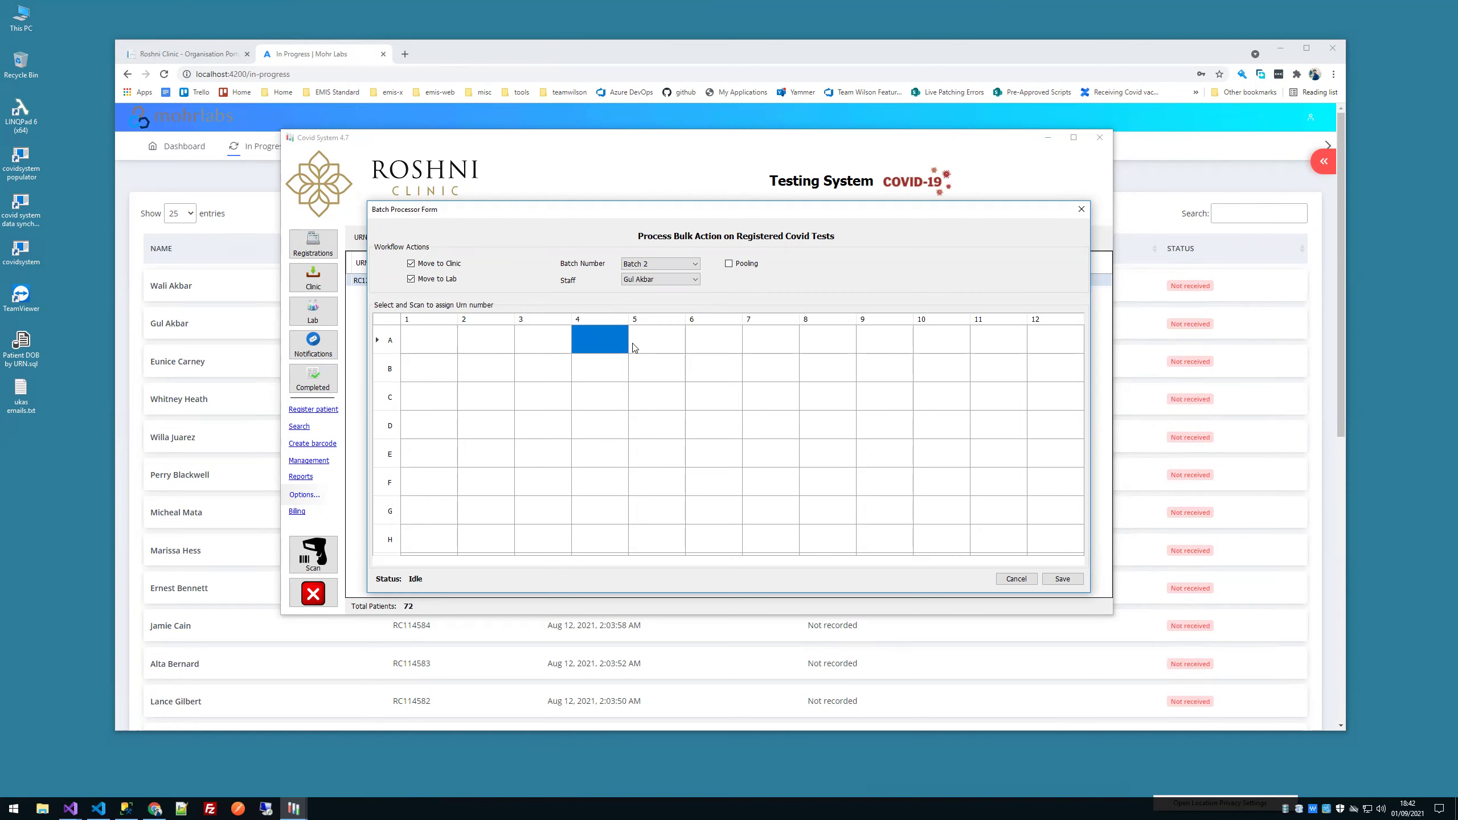
left_click(660, 343)
left_click(709, 343)
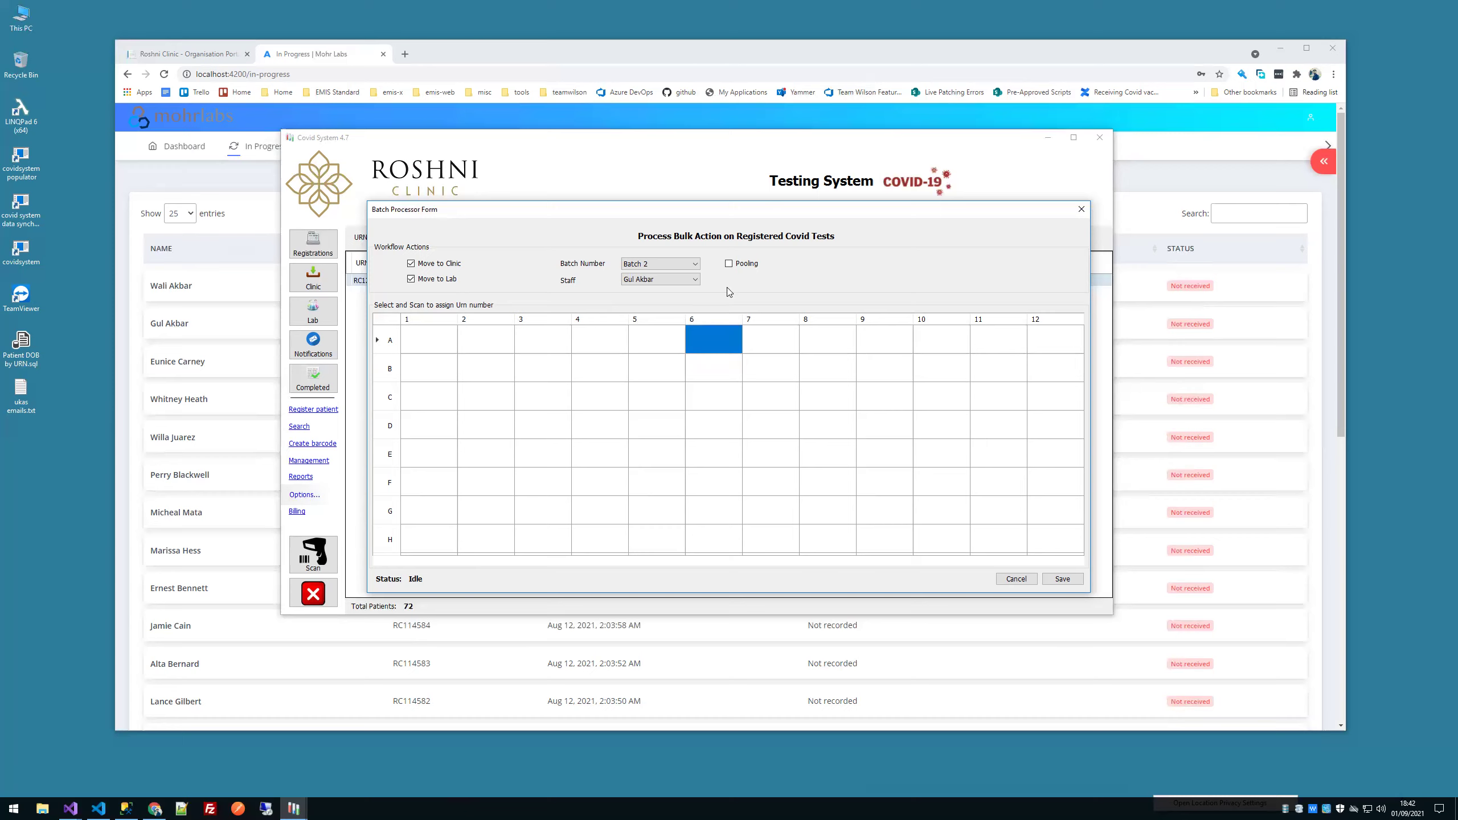
left_click(414, 344)
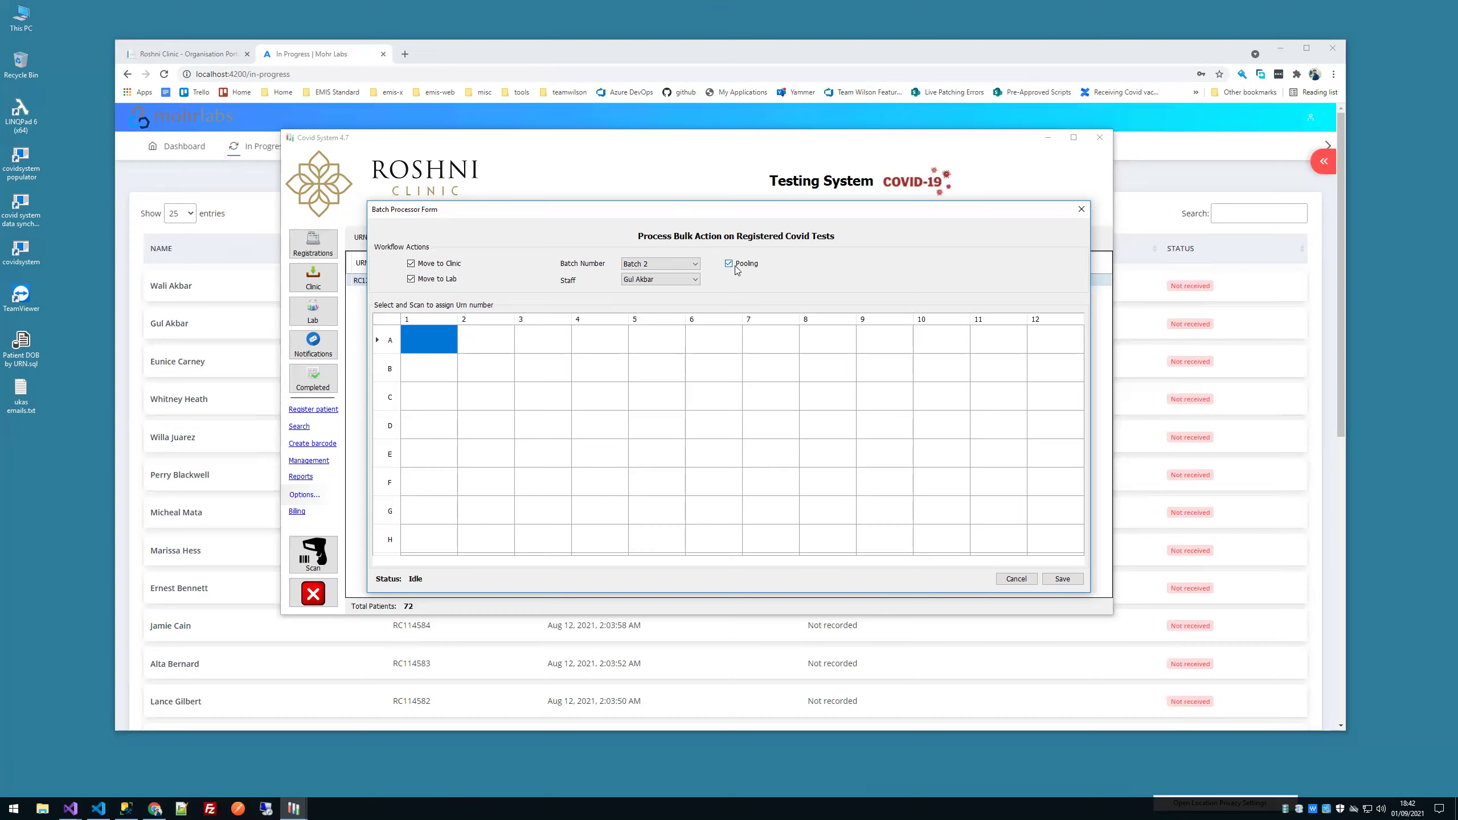
left_click(415, 342)
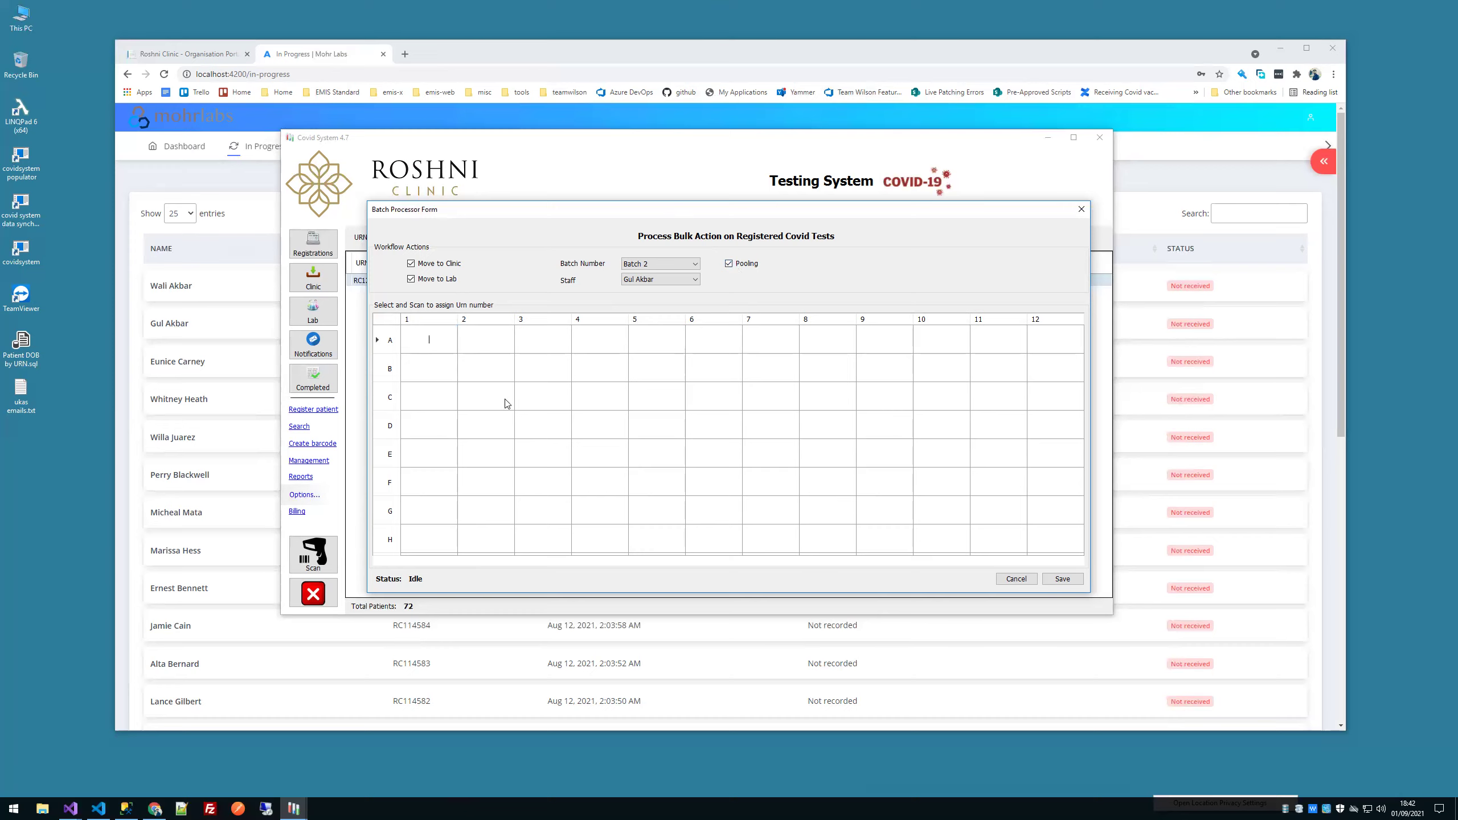
left_click(495, 334)
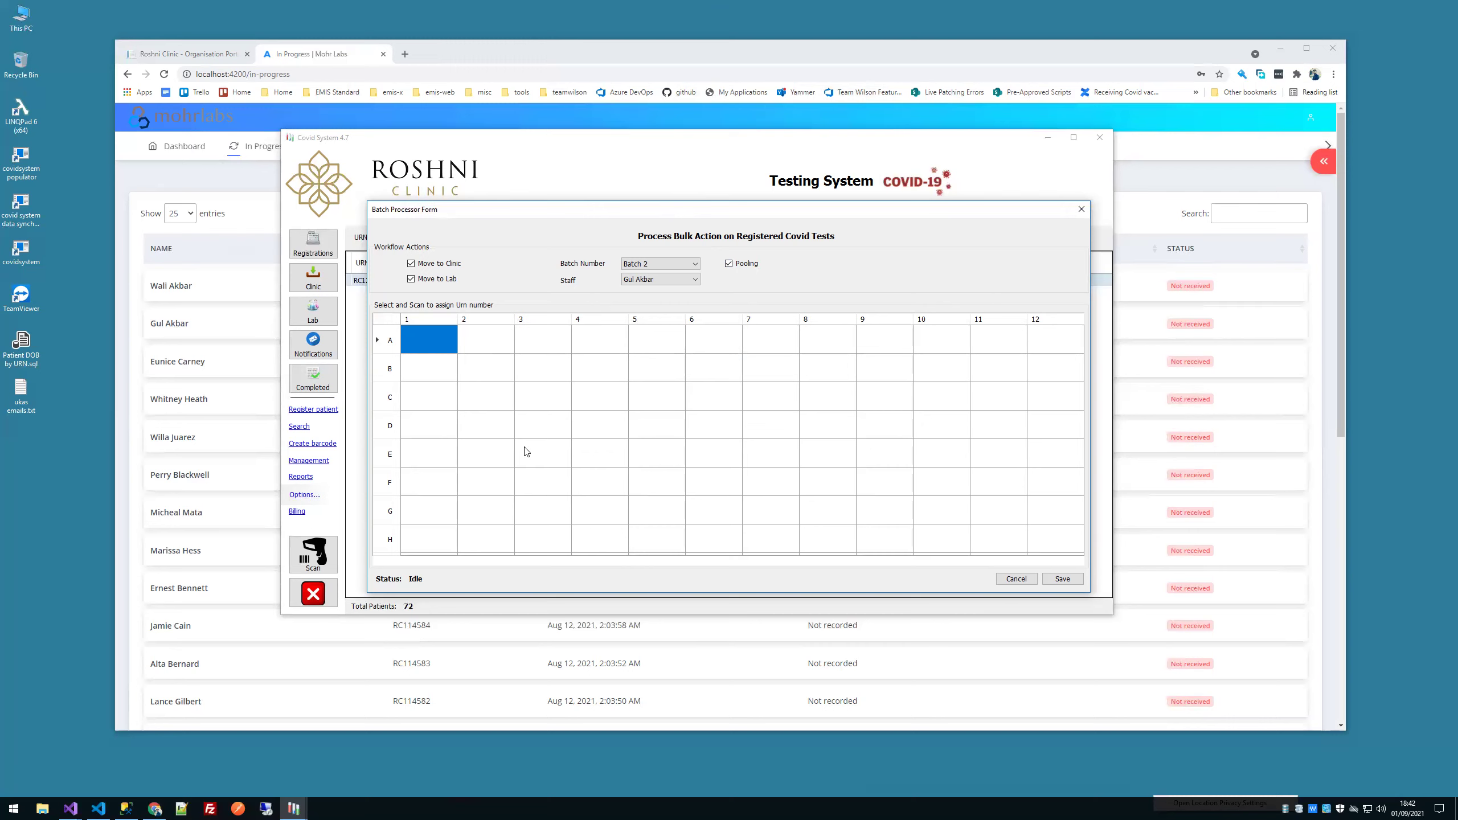
Step: Close the batch form and open the Clinic's list of received tests
left_click(1008, 579)
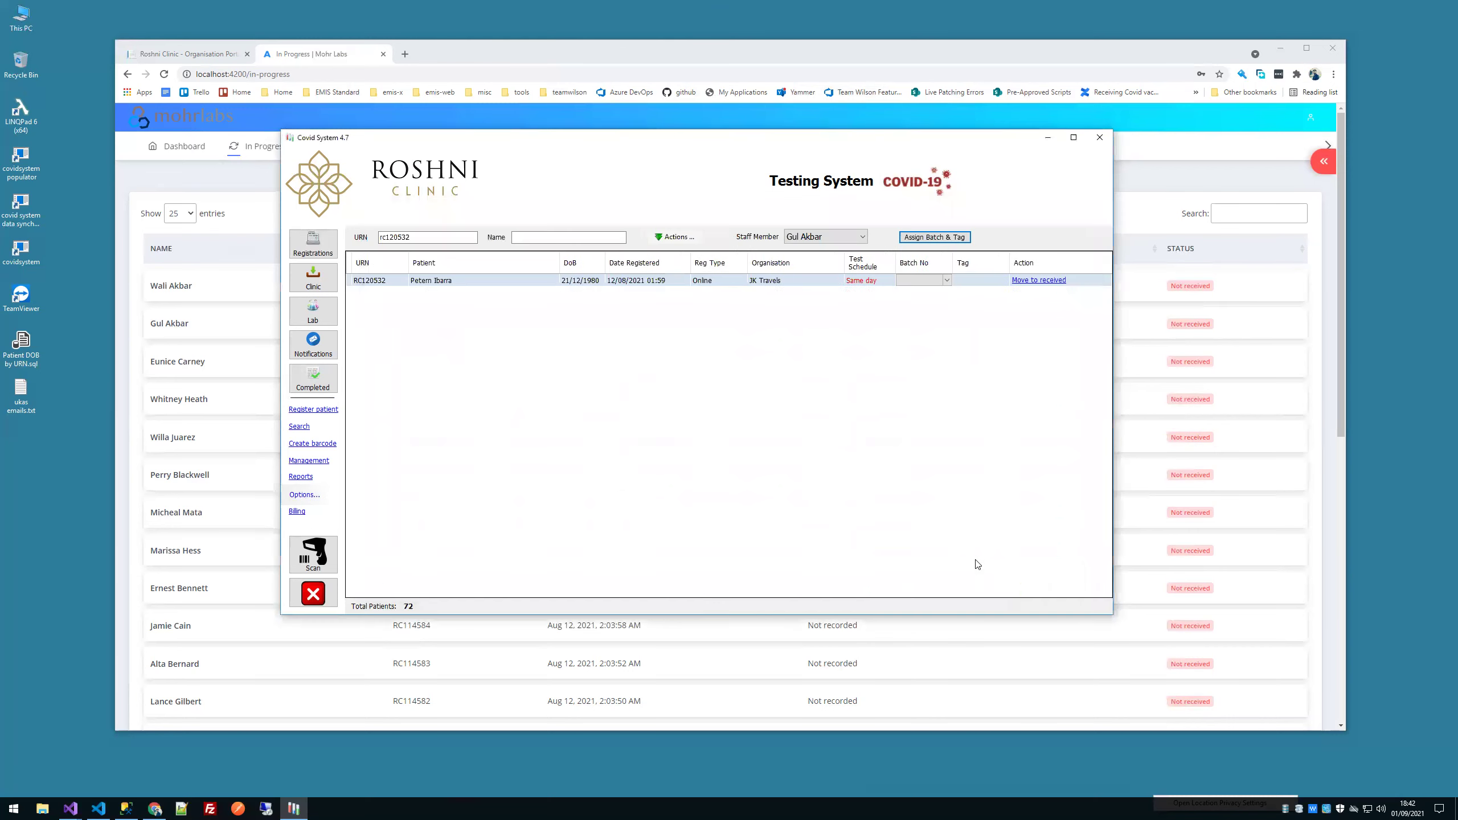
left_click(323, 321)
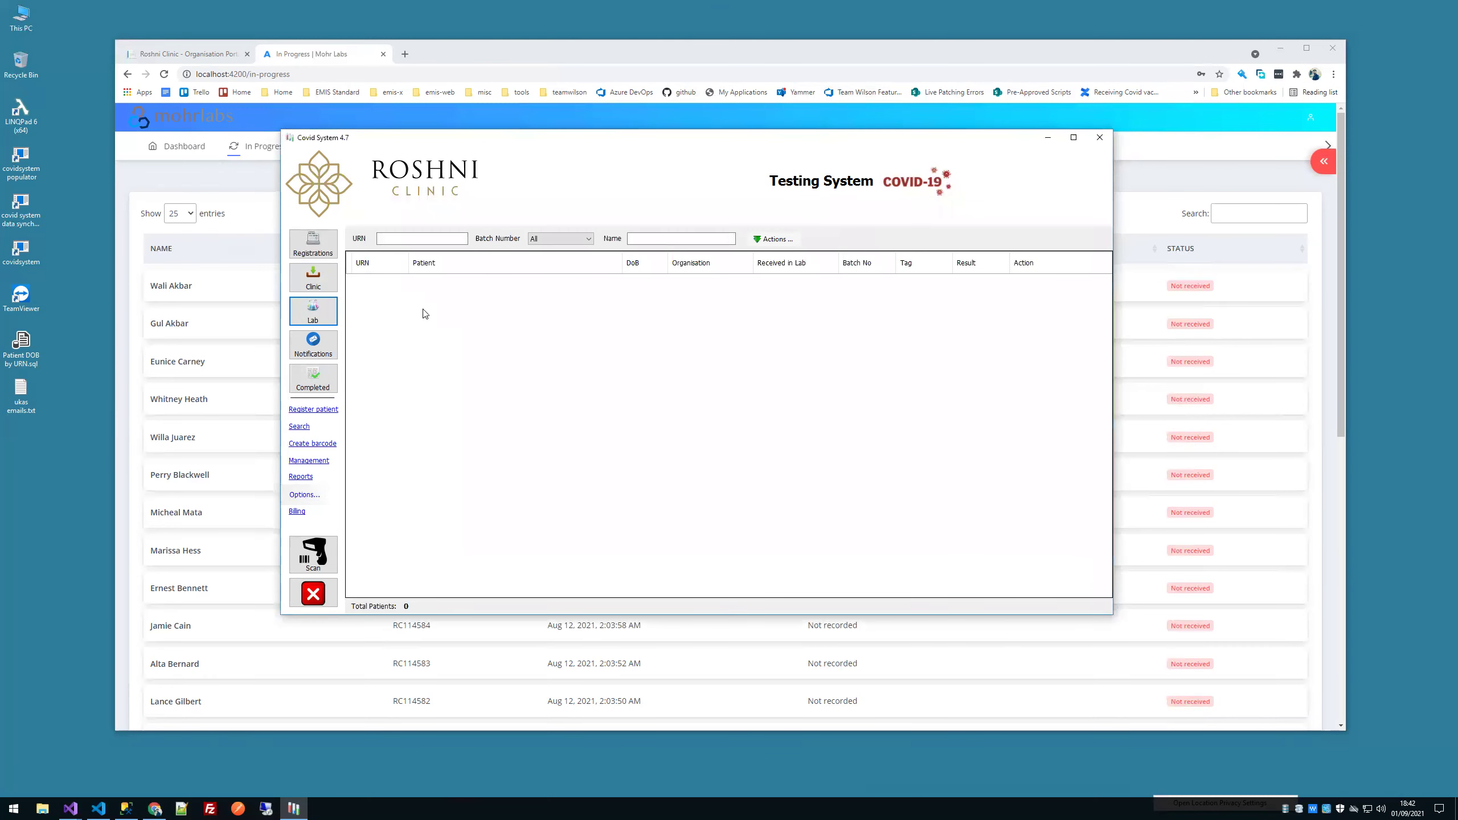
left_click(331, 275)
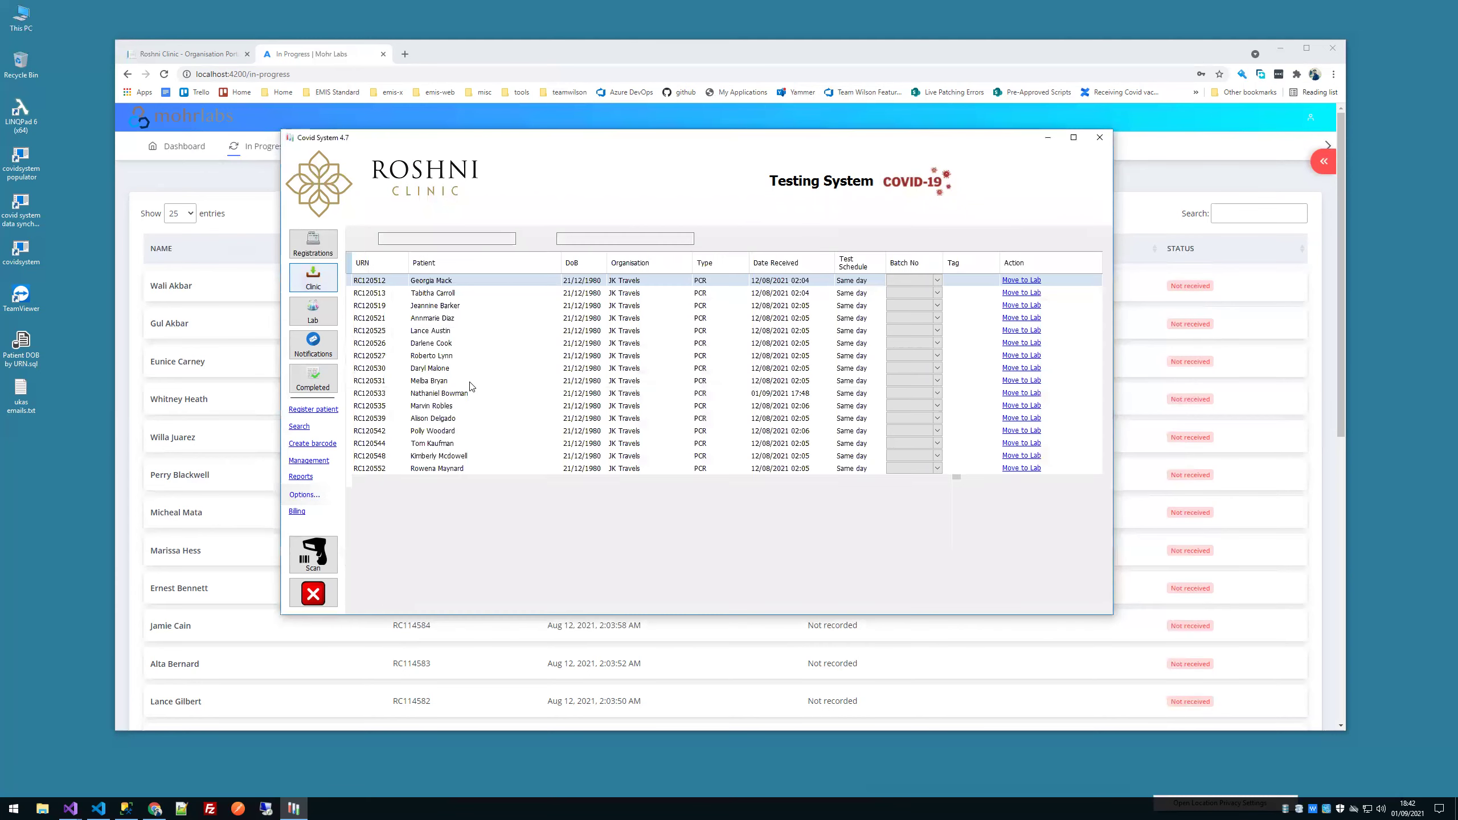
Step: Move four clinic patients' tests to the lab and view the Lab list
right_click(506, 396)
left_click(495, 282)
right_click(495, 281)
left_click(1021, 280)
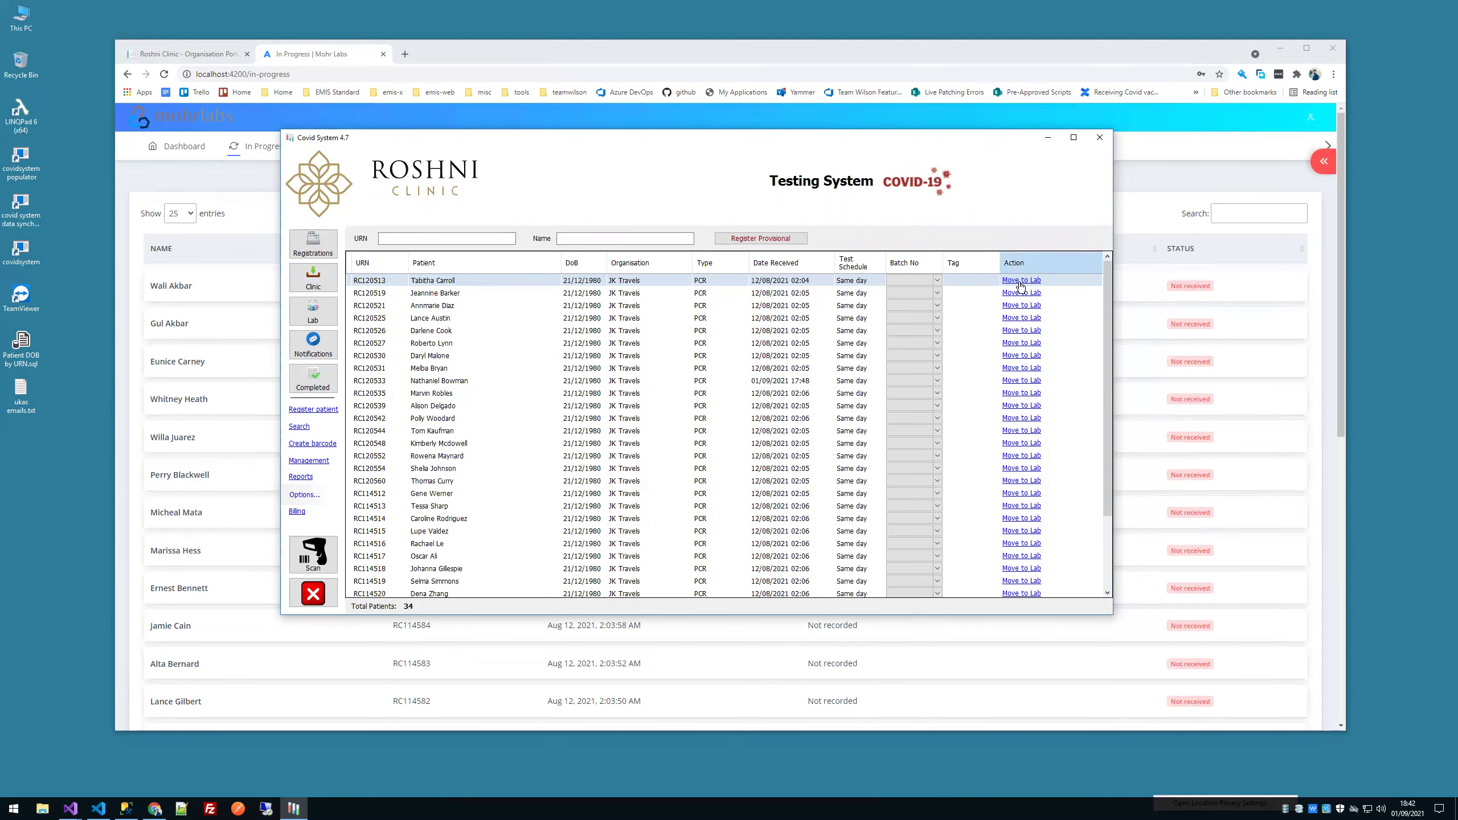
left_click(1022, 281)
key("Return")
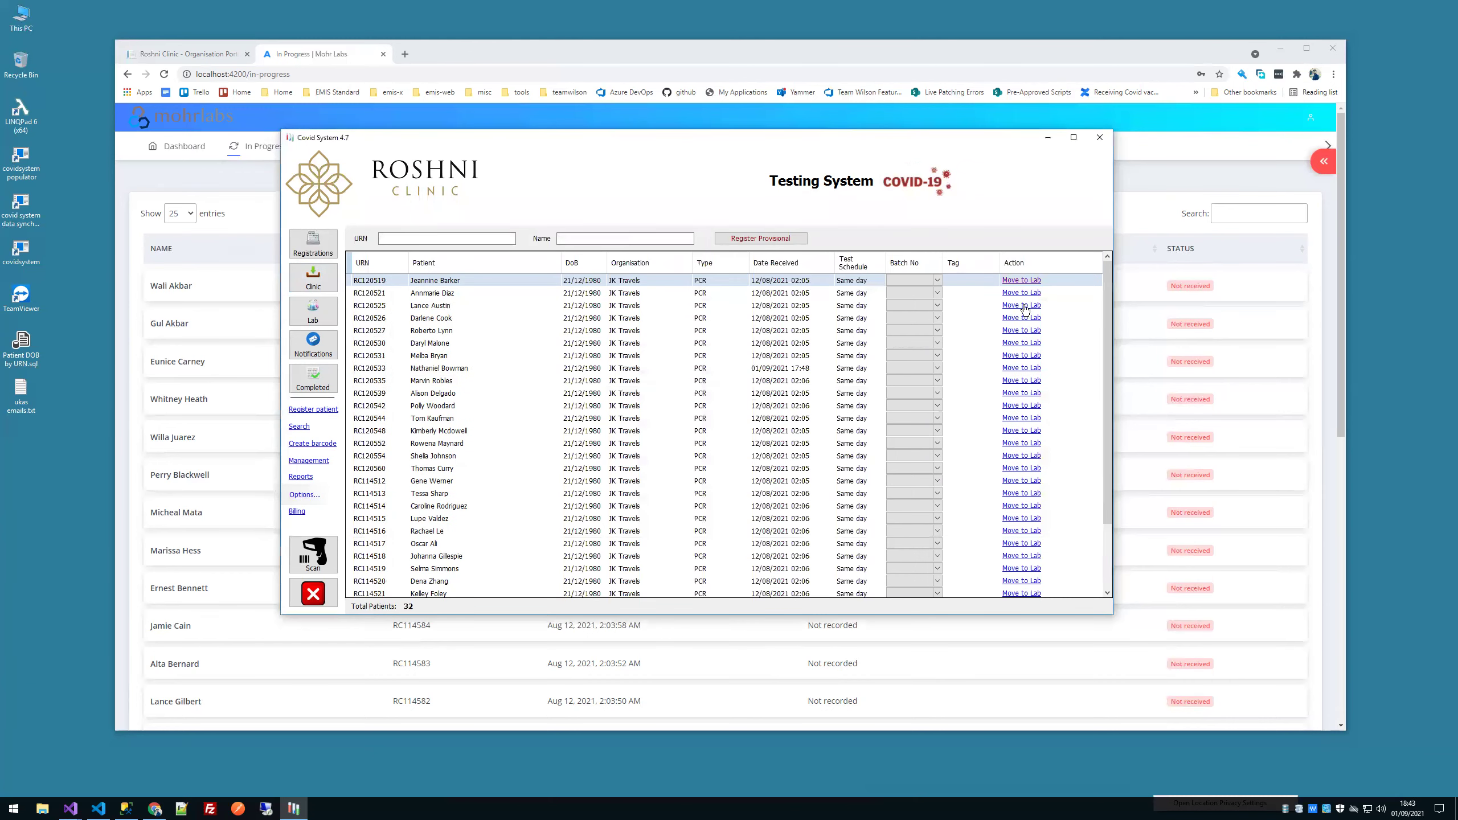
left_click(1022, 281)
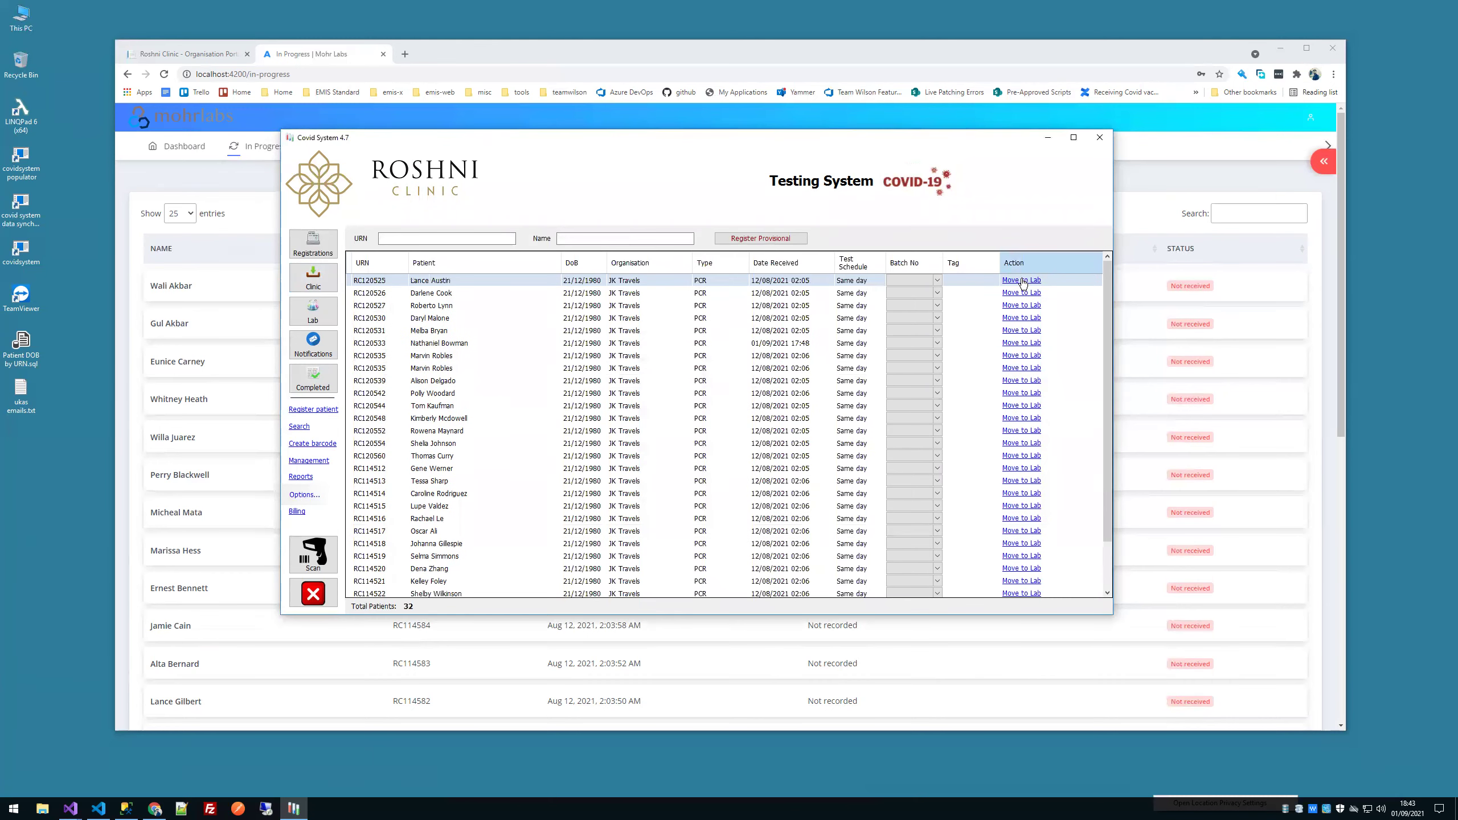
left_click(330, 321)
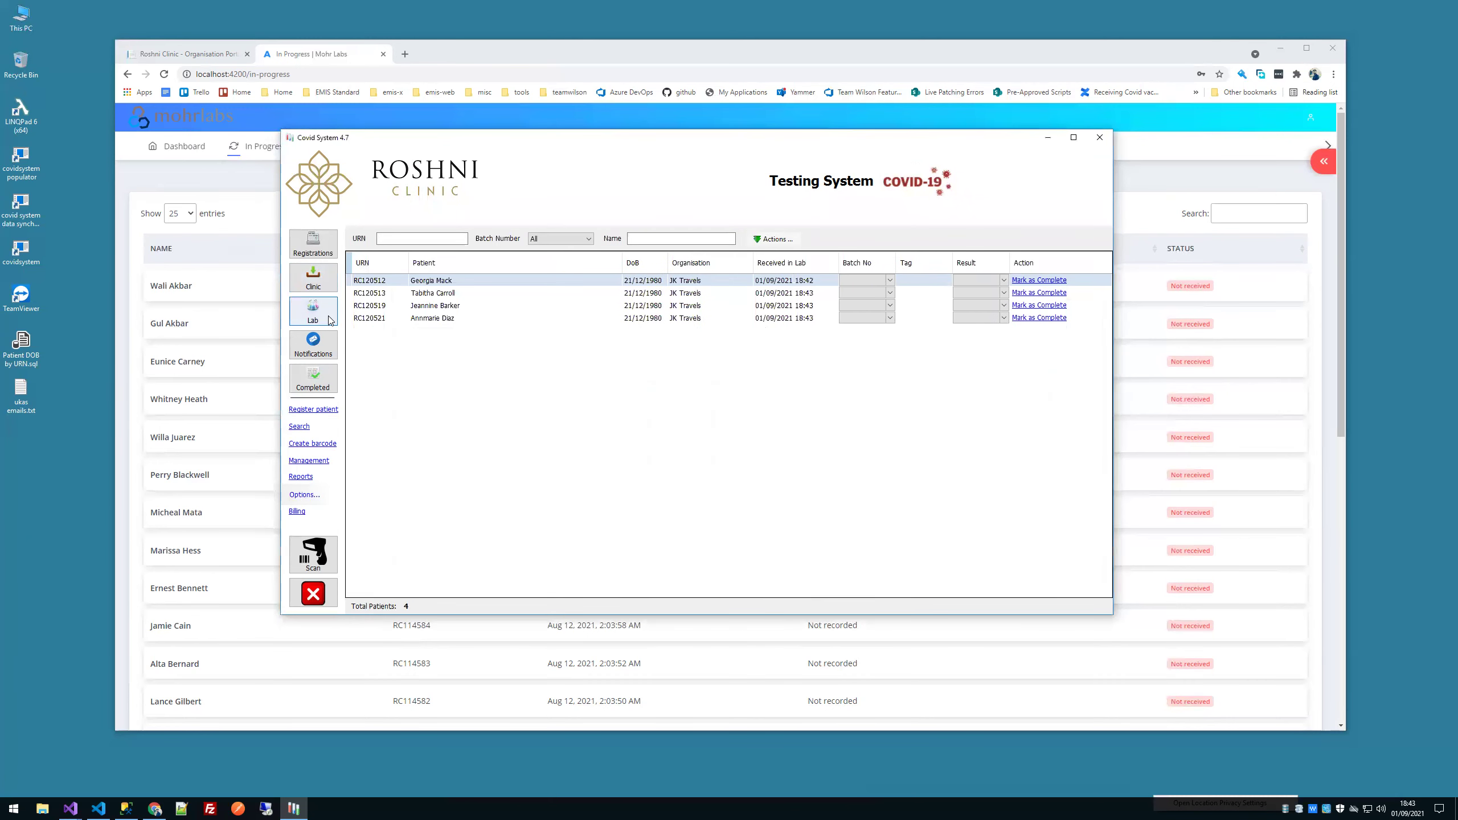
Step: Record the first lab test as Positive and the second as Negative
key("ctrl+a")
right_click(596, 322)
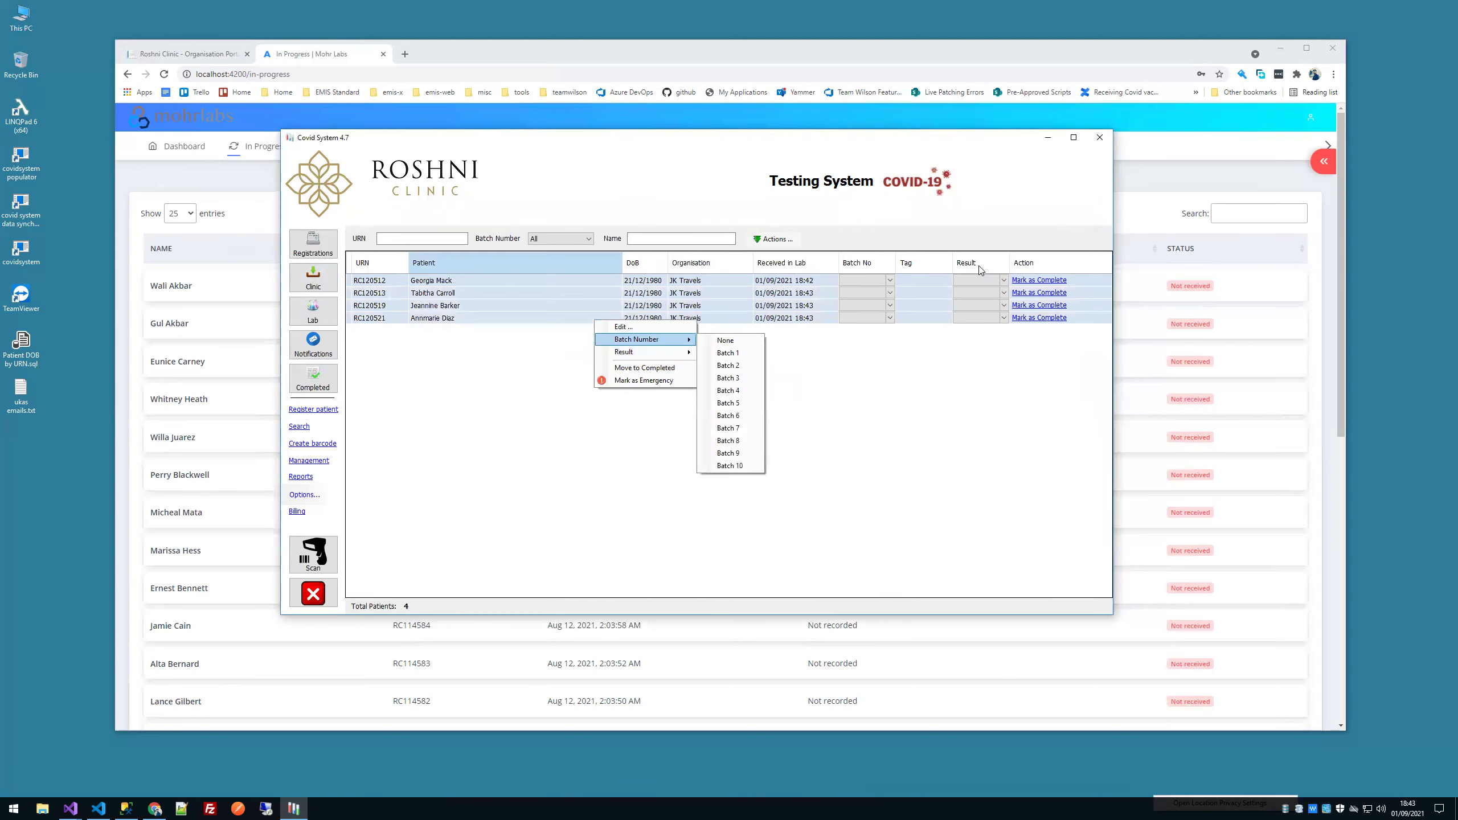
left_click(981, 280)
left_click(984, 282)
left_click(969, 291)
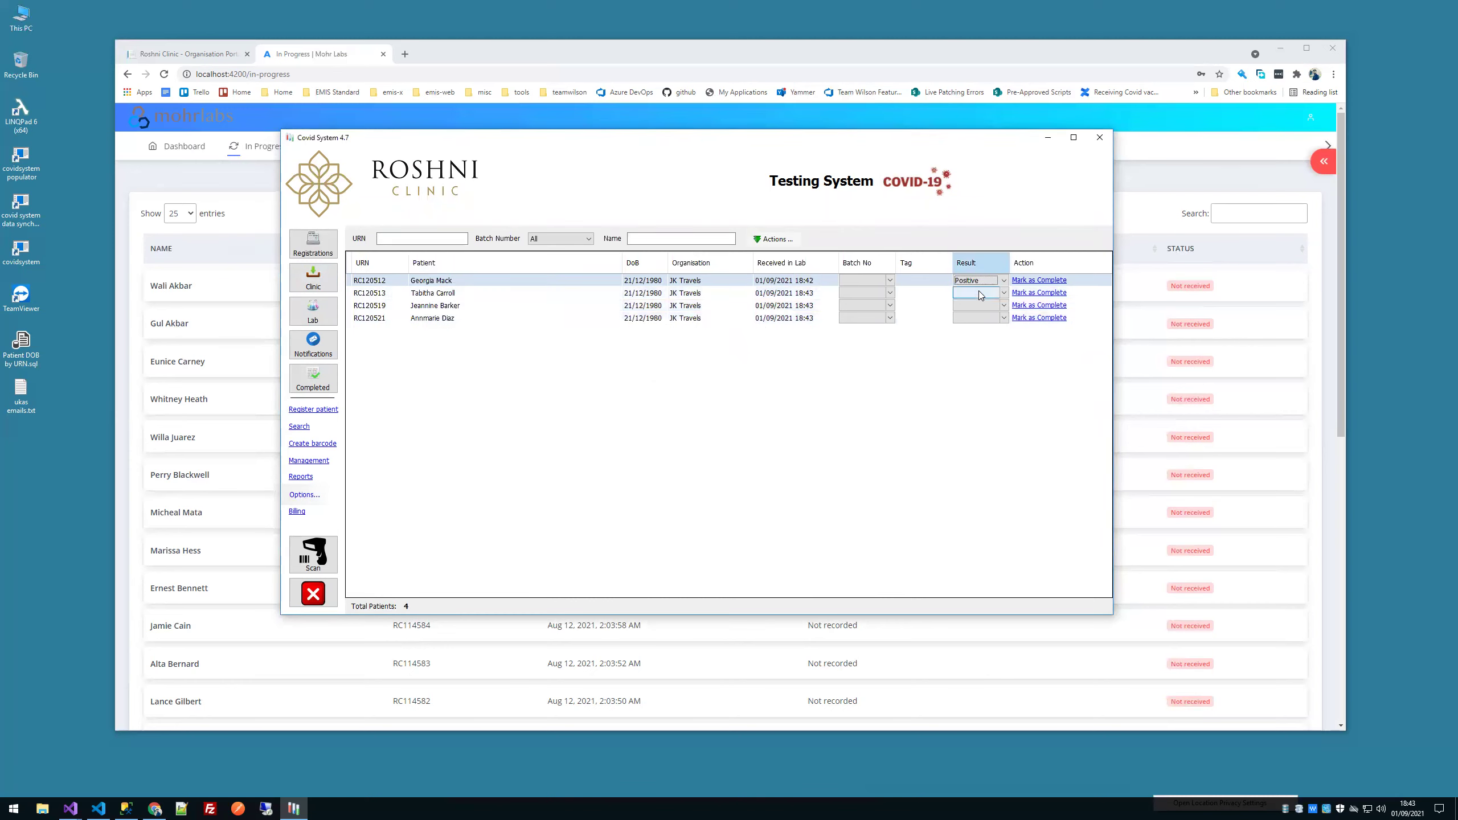
left_click(970, 294)
left_click(970, 298)
left_click(972, 311)
left_click(566, 280, "shift")
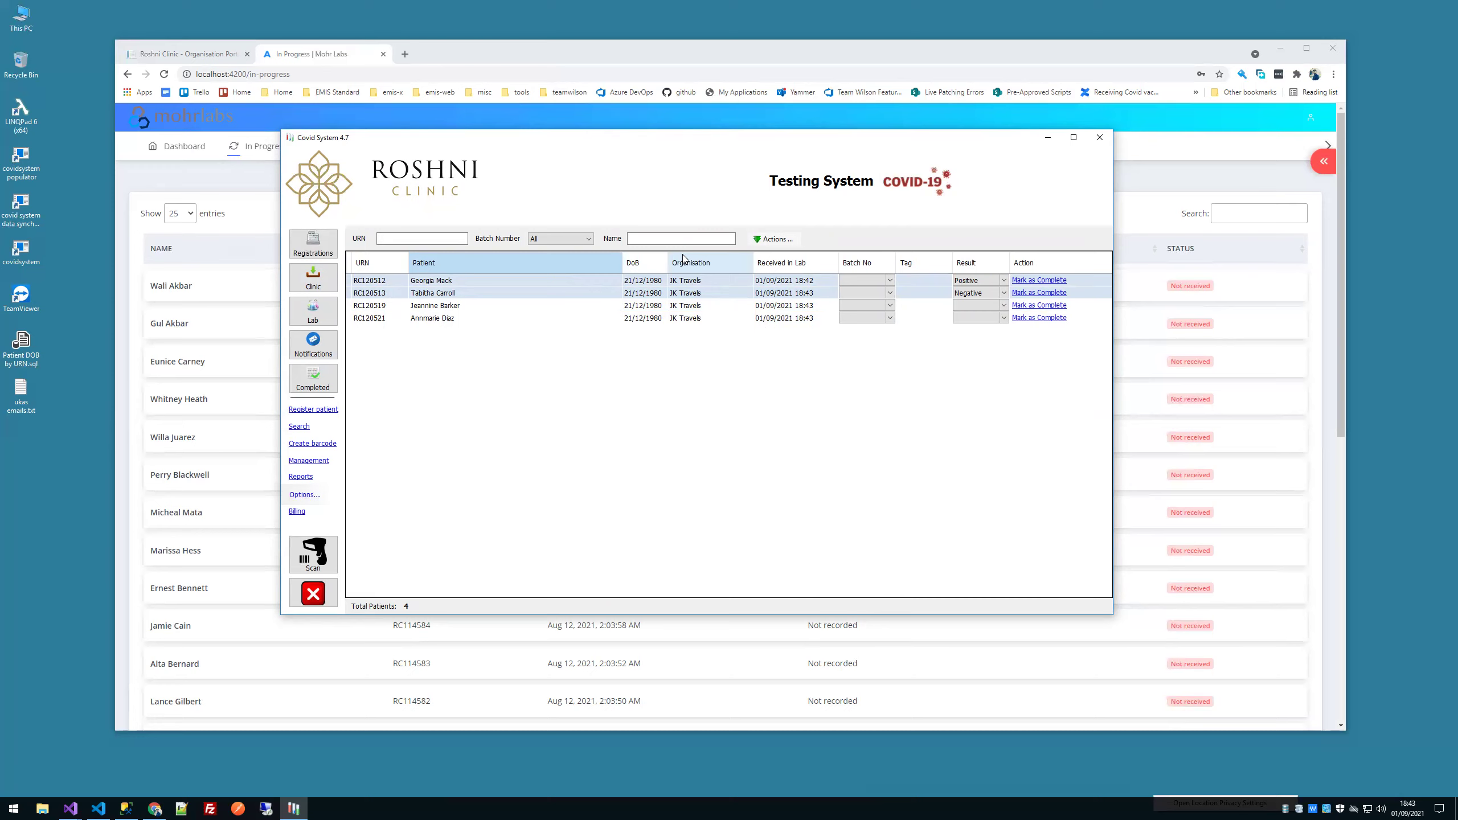
Step: Mark the third and fourth lab tests Negative, then show the Registrations list
left_click(965, 293)
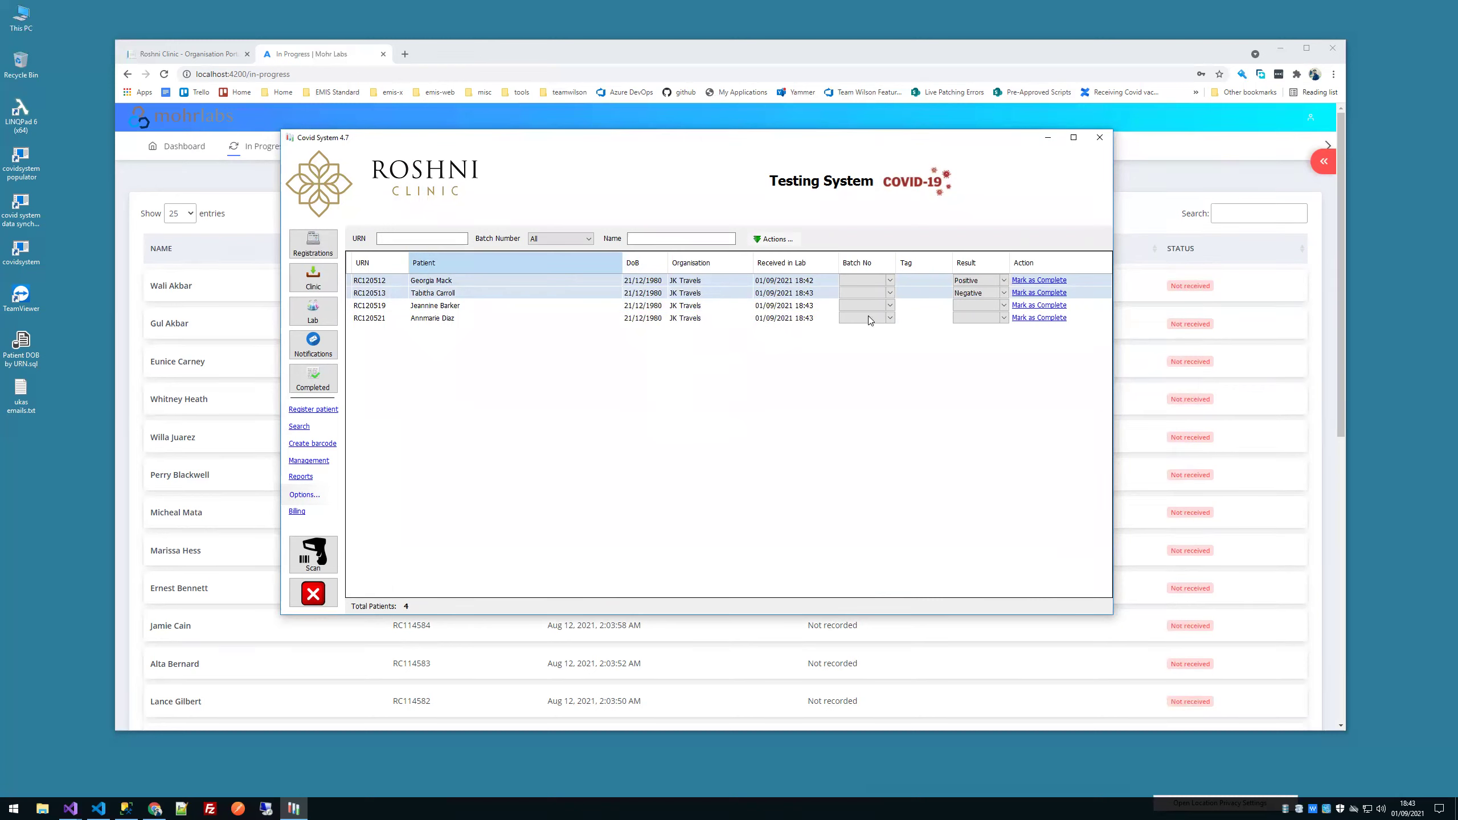
left_click(988, 305)
left_click(988, 305)
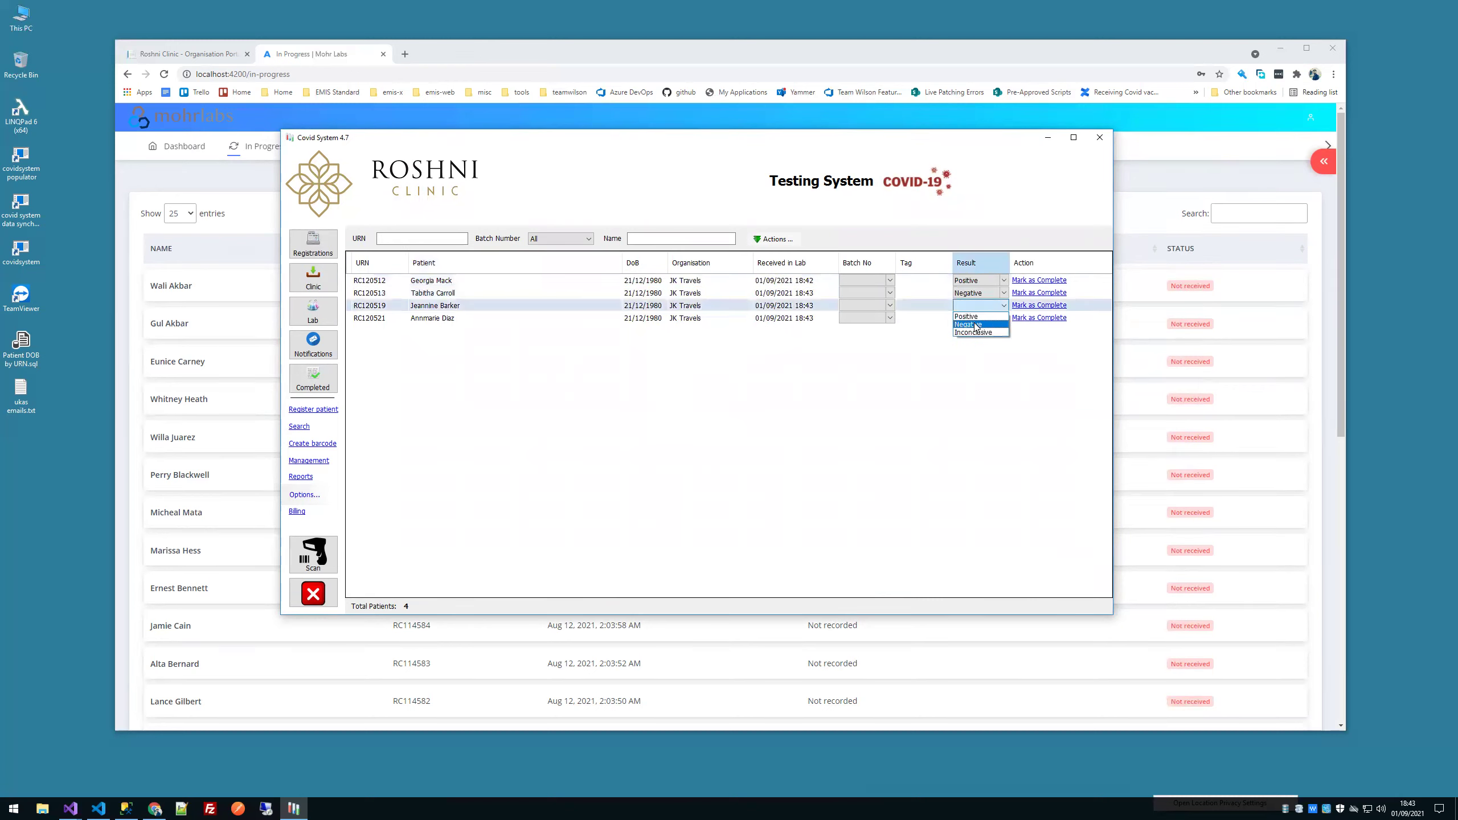
left_click(973, 324)
left_click(976, 319)
left_click(975, 319)
left_click(972, 338)
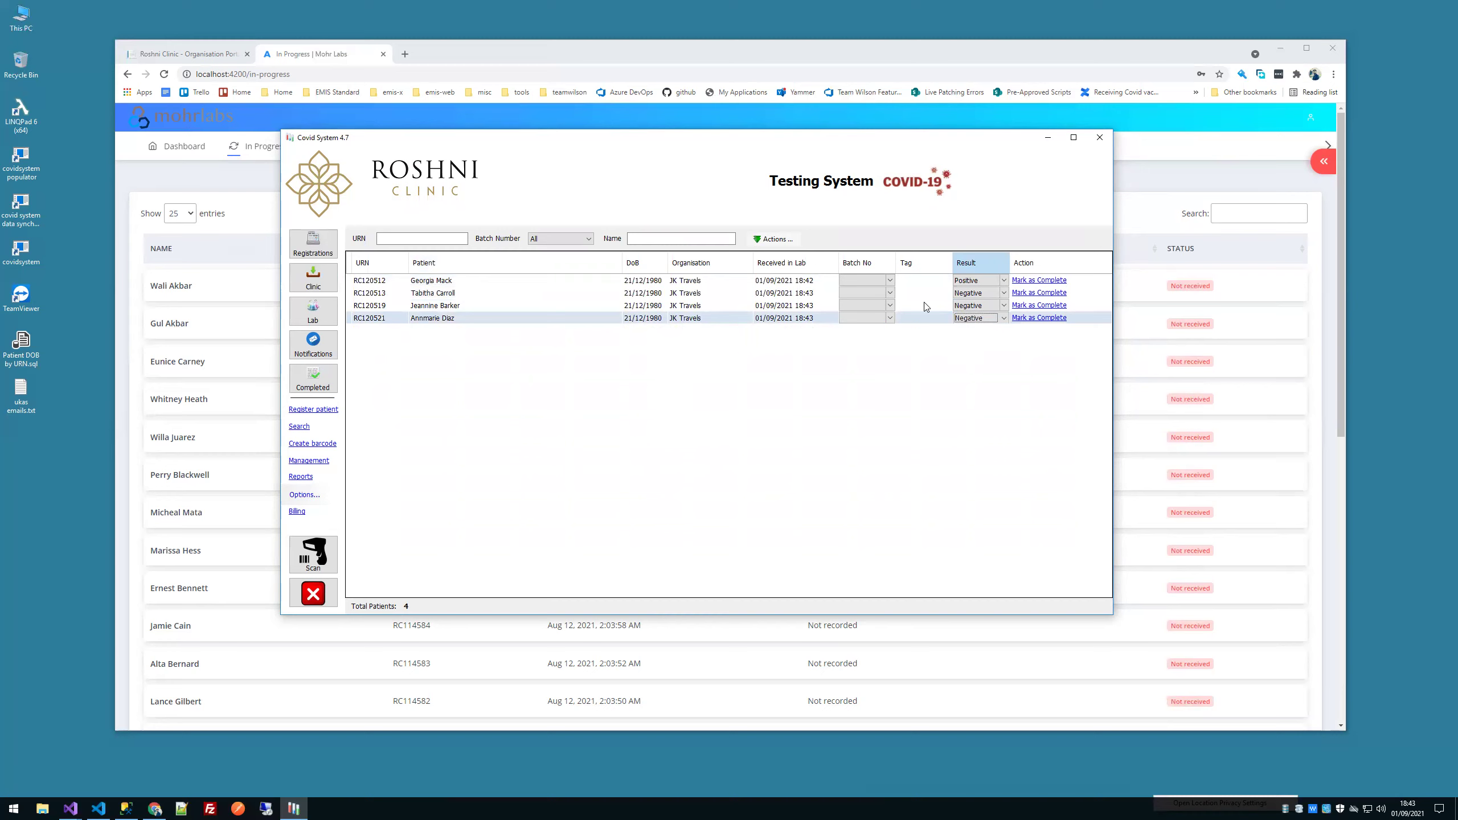
left_click(922, 293)
left_click(541, 284, "shift")
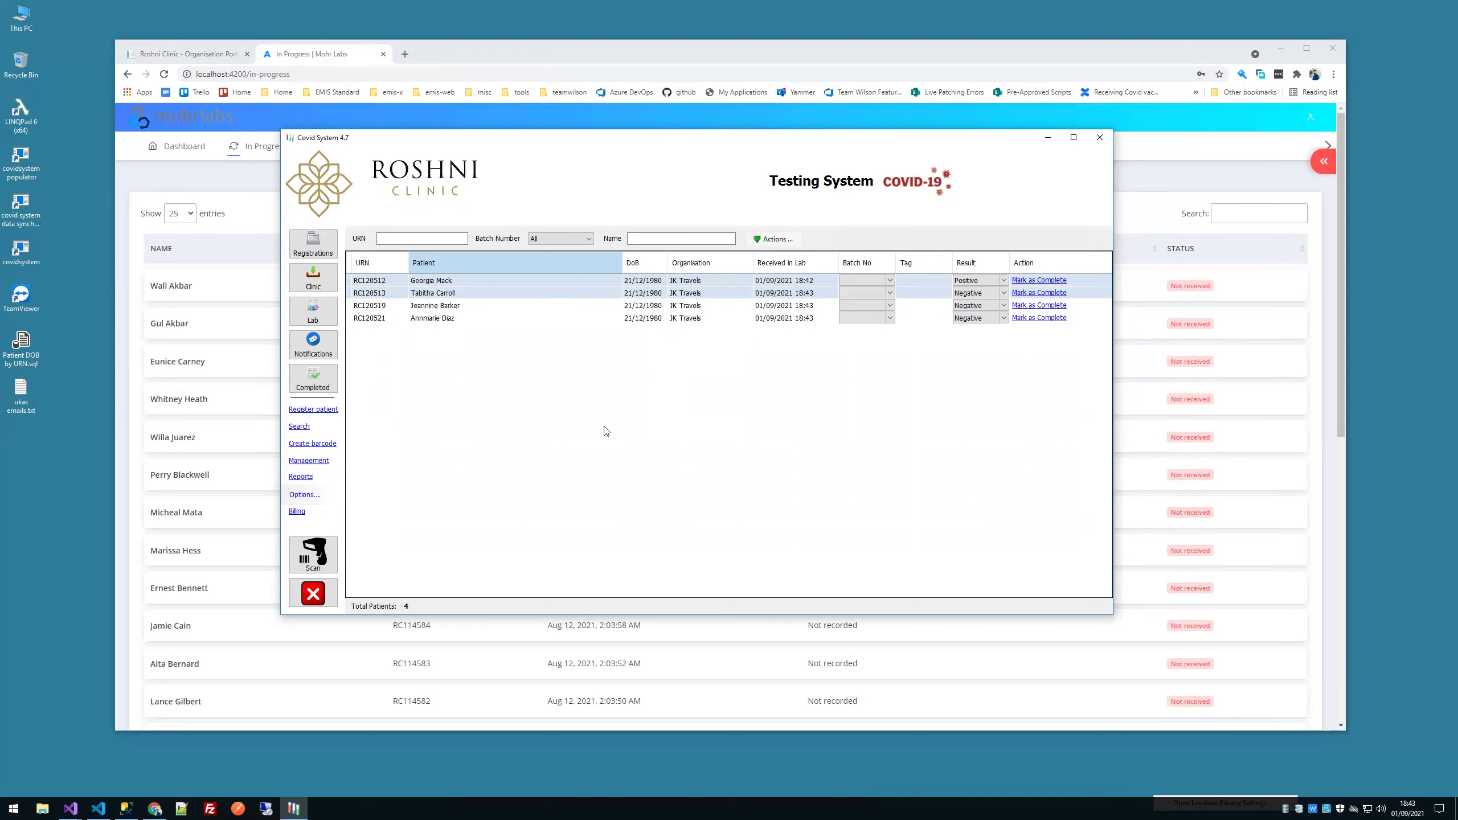
left_click(316, 248)
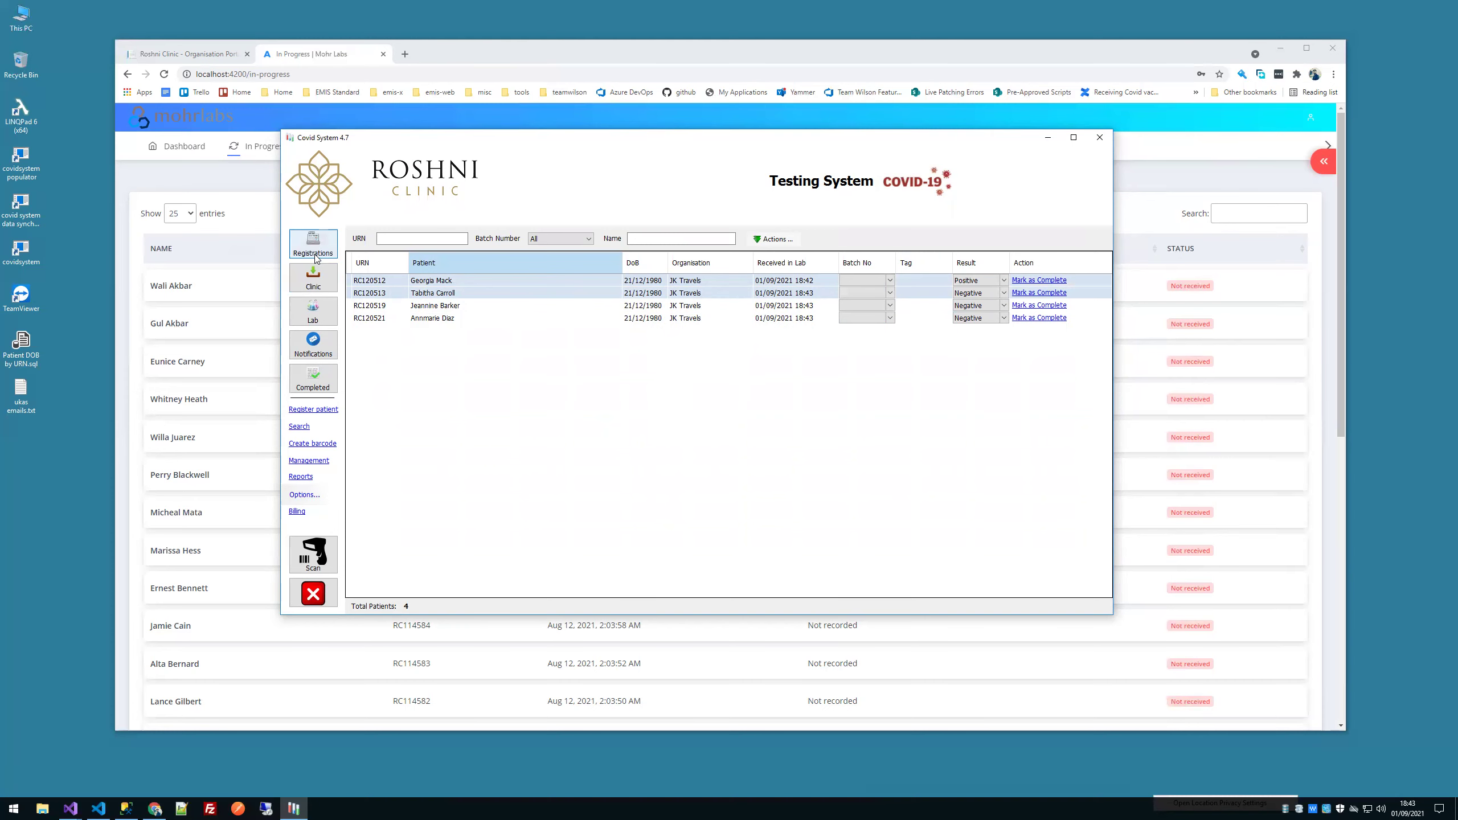
left_click(934, 237)
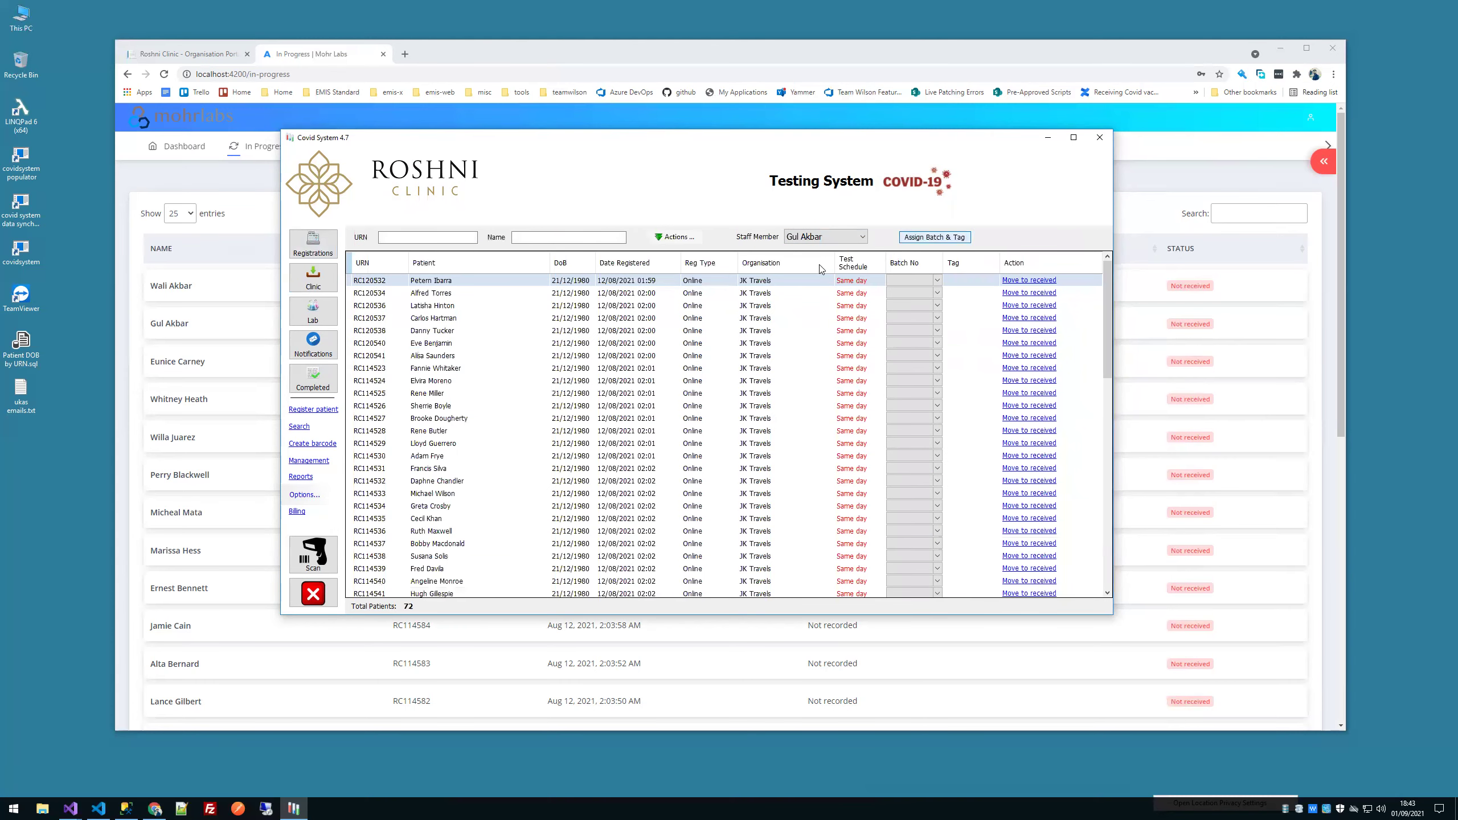
left_click(467, 344)
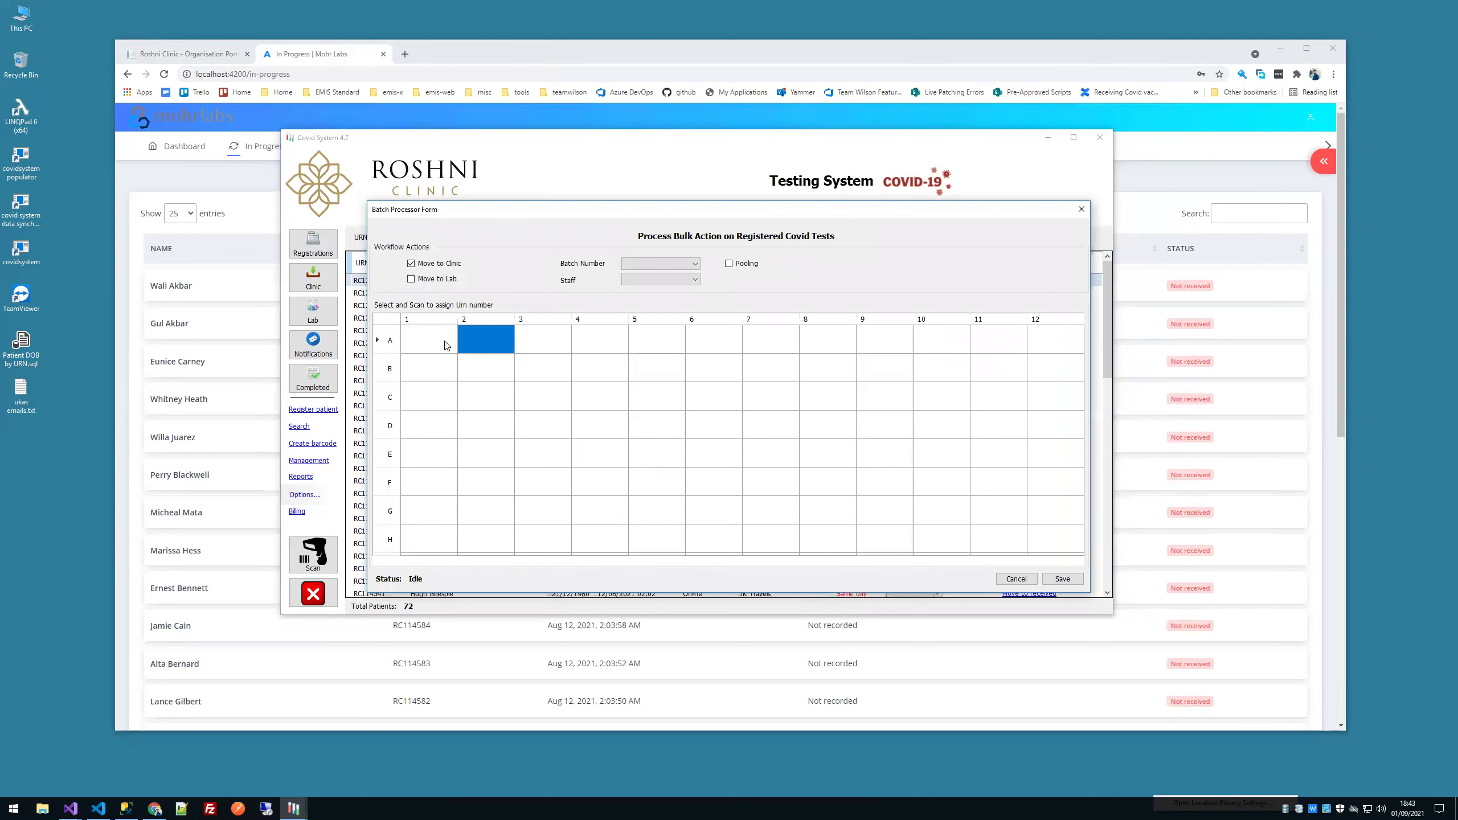
left_click(538, 343)
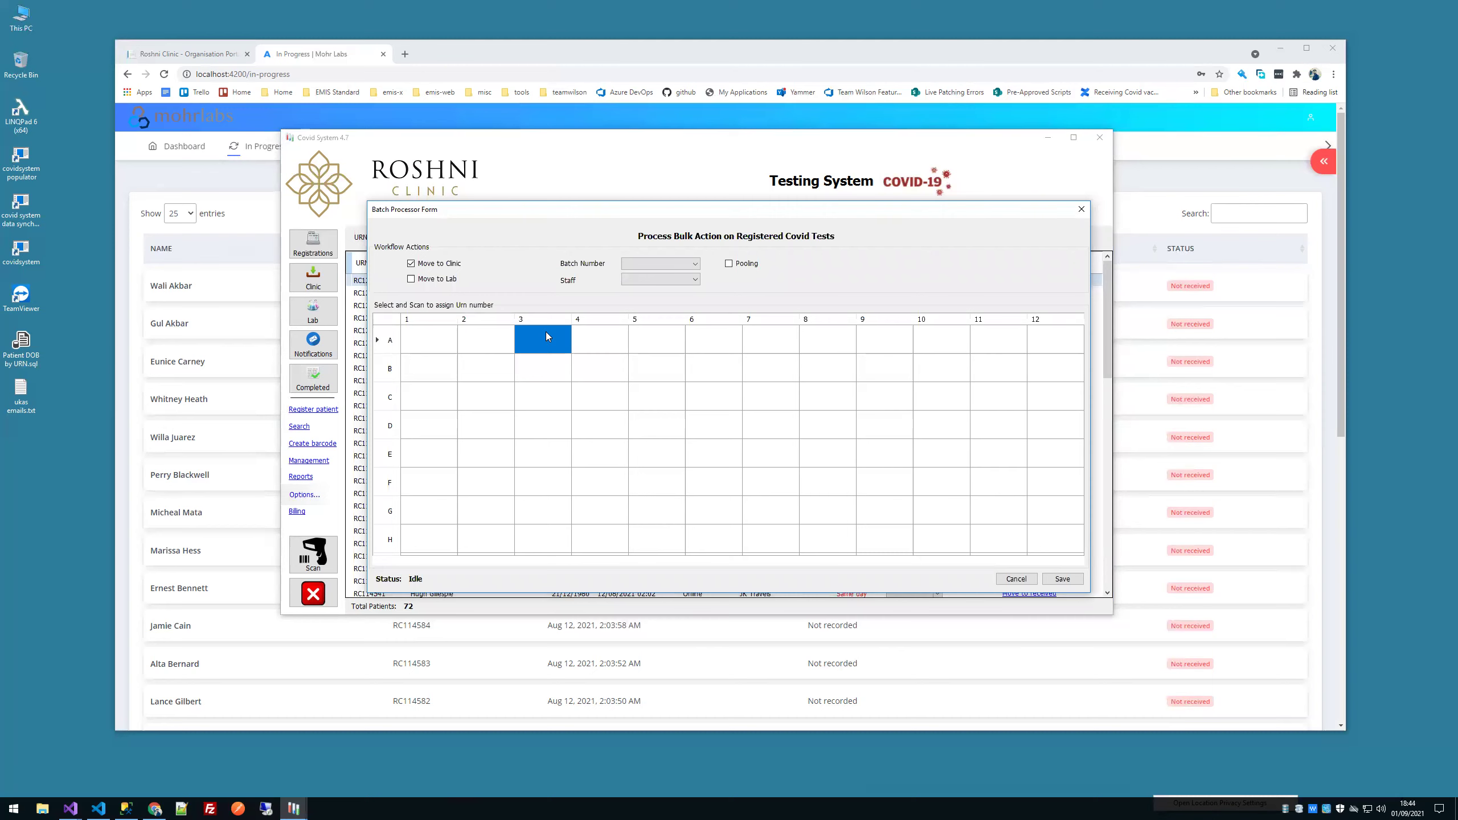
left_click(1015, 579)
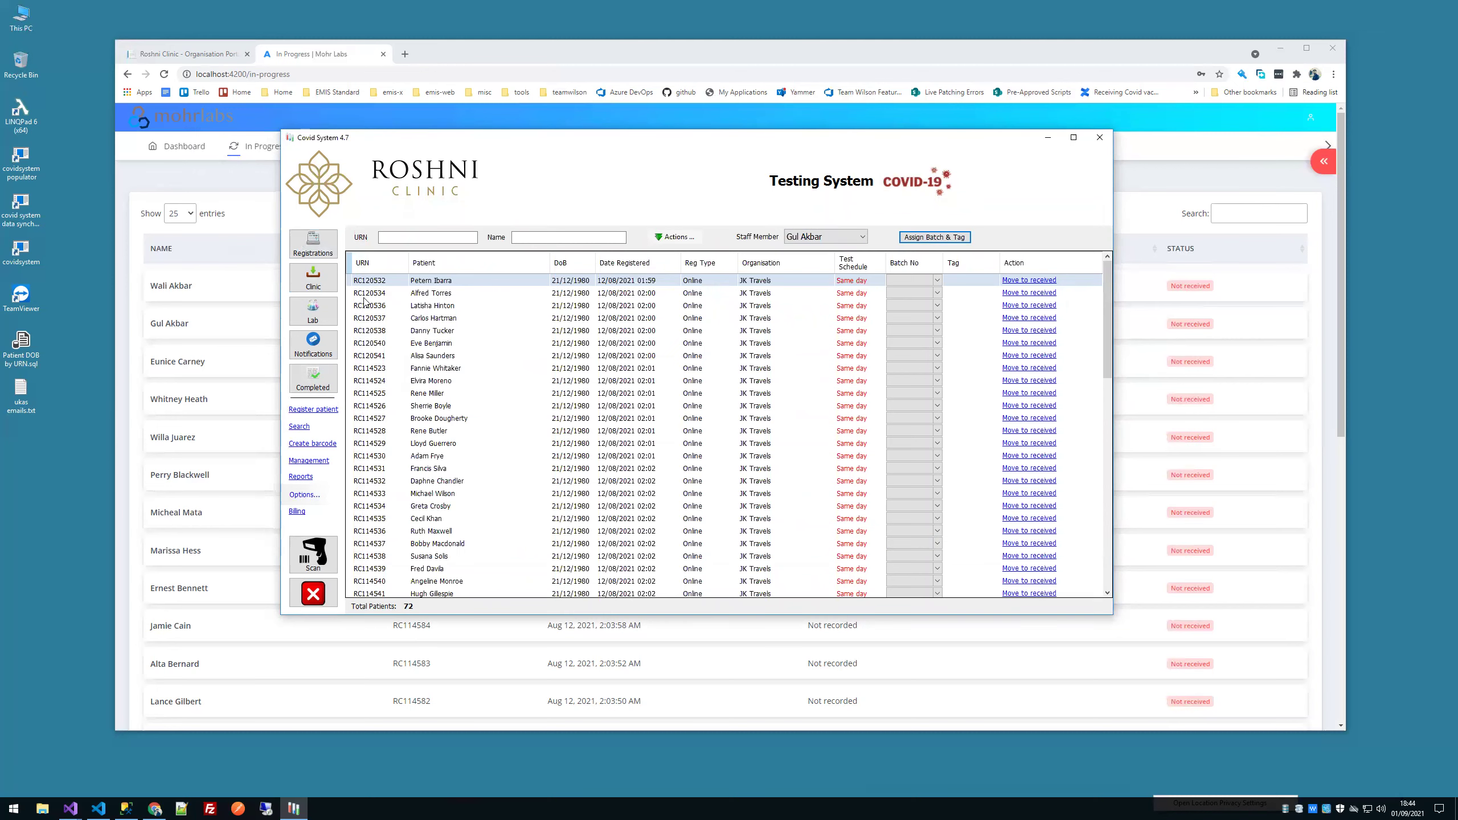
Step: Generate five barcodes (RC100003–RC100007) and send them to print
left_click(306, 446)
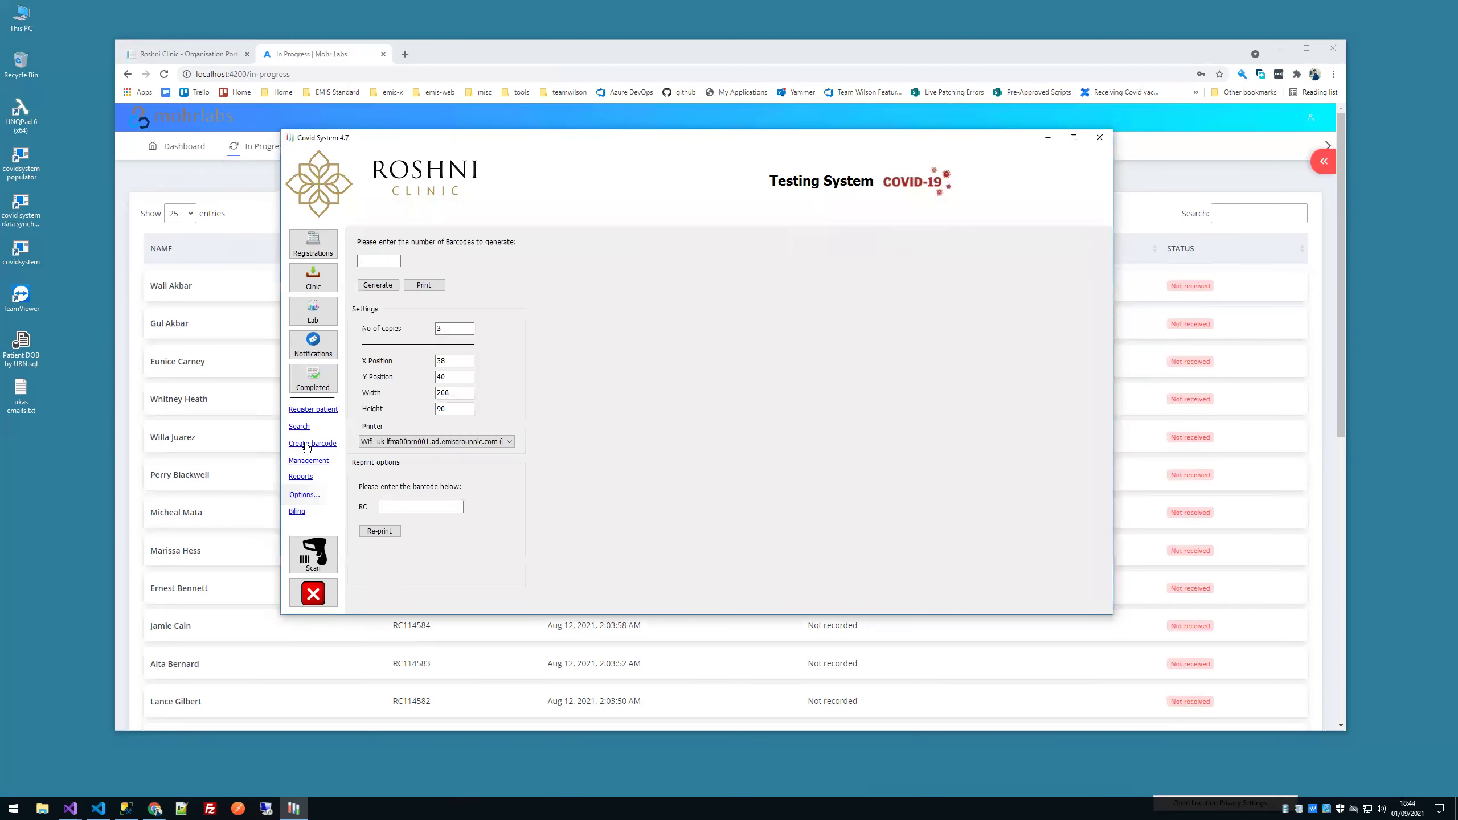
left_click_drag(387, 260, 301, 257)
left_click(370, 286)
left_click(385, 262)
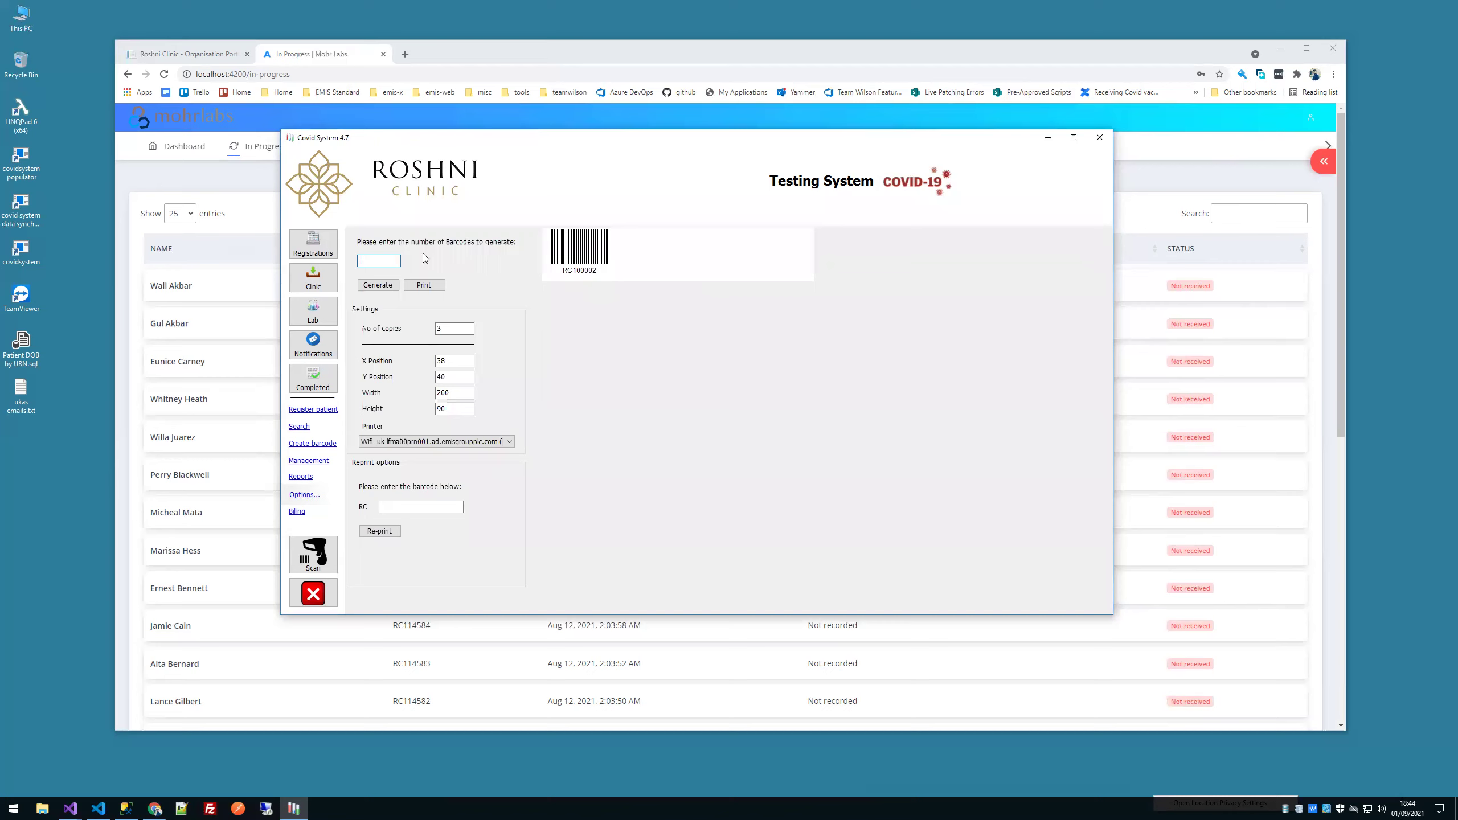
double_click(357, 262)
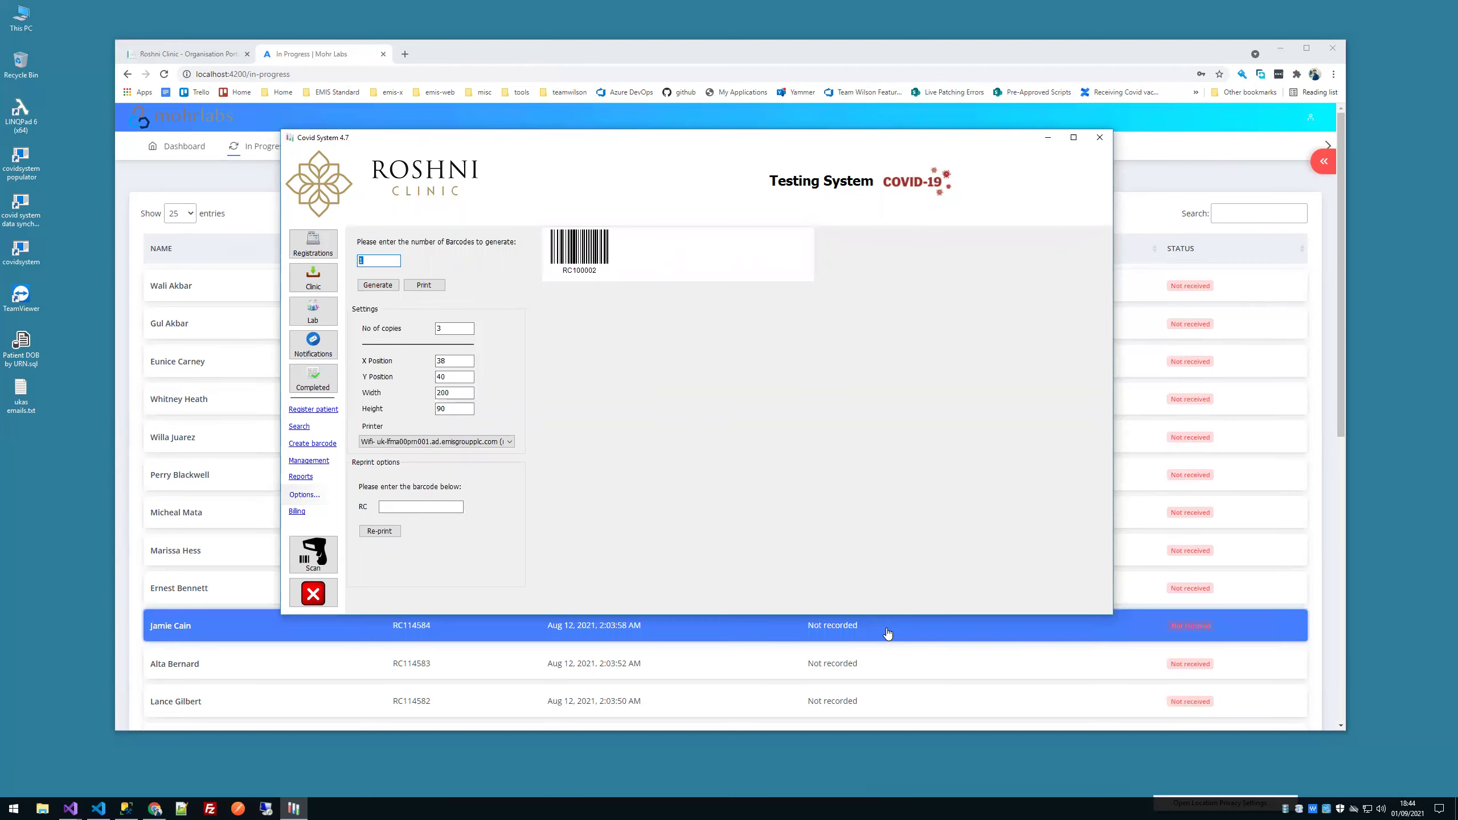
key("BackSpace")
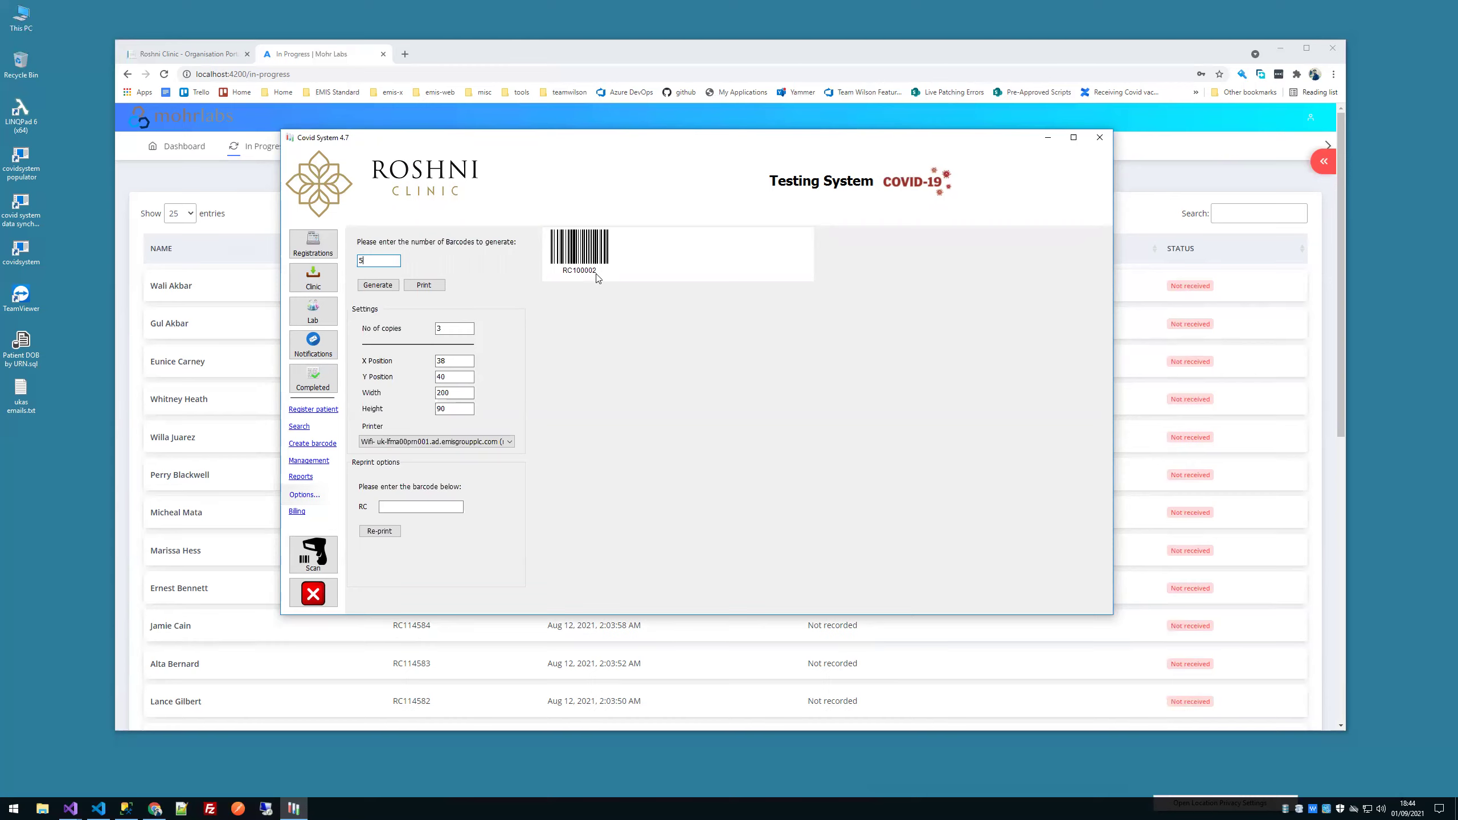
left_click(381, 284)
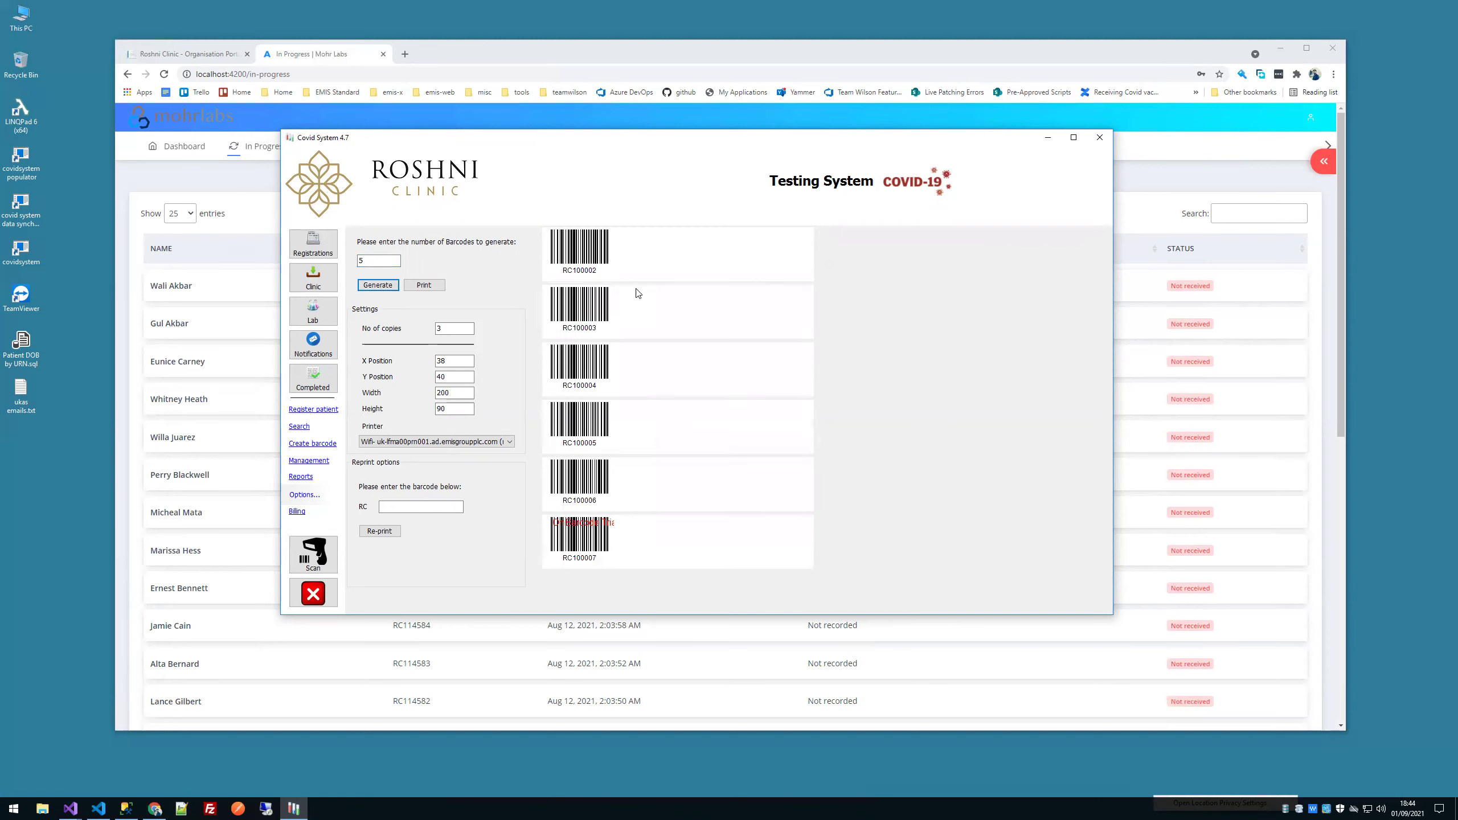
left_click(424, 284)
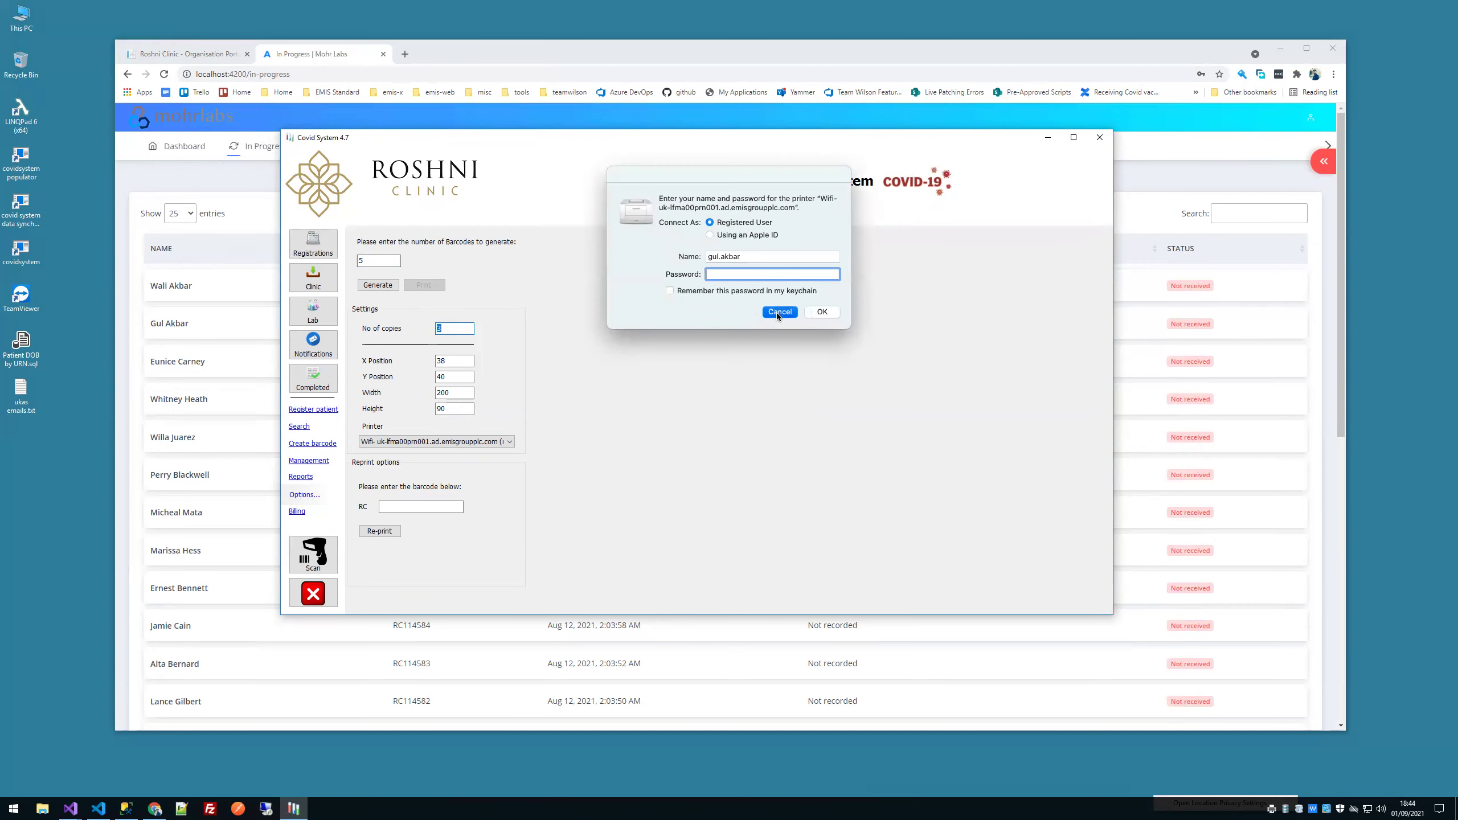
Step: Cancel the printer sign-in and generate 2 new barcodes, RC100008 and RC100009
left_click(779, 313)
left_click(770, 312)
double_click(379, 261)
type("2")
left_click(368, 285)
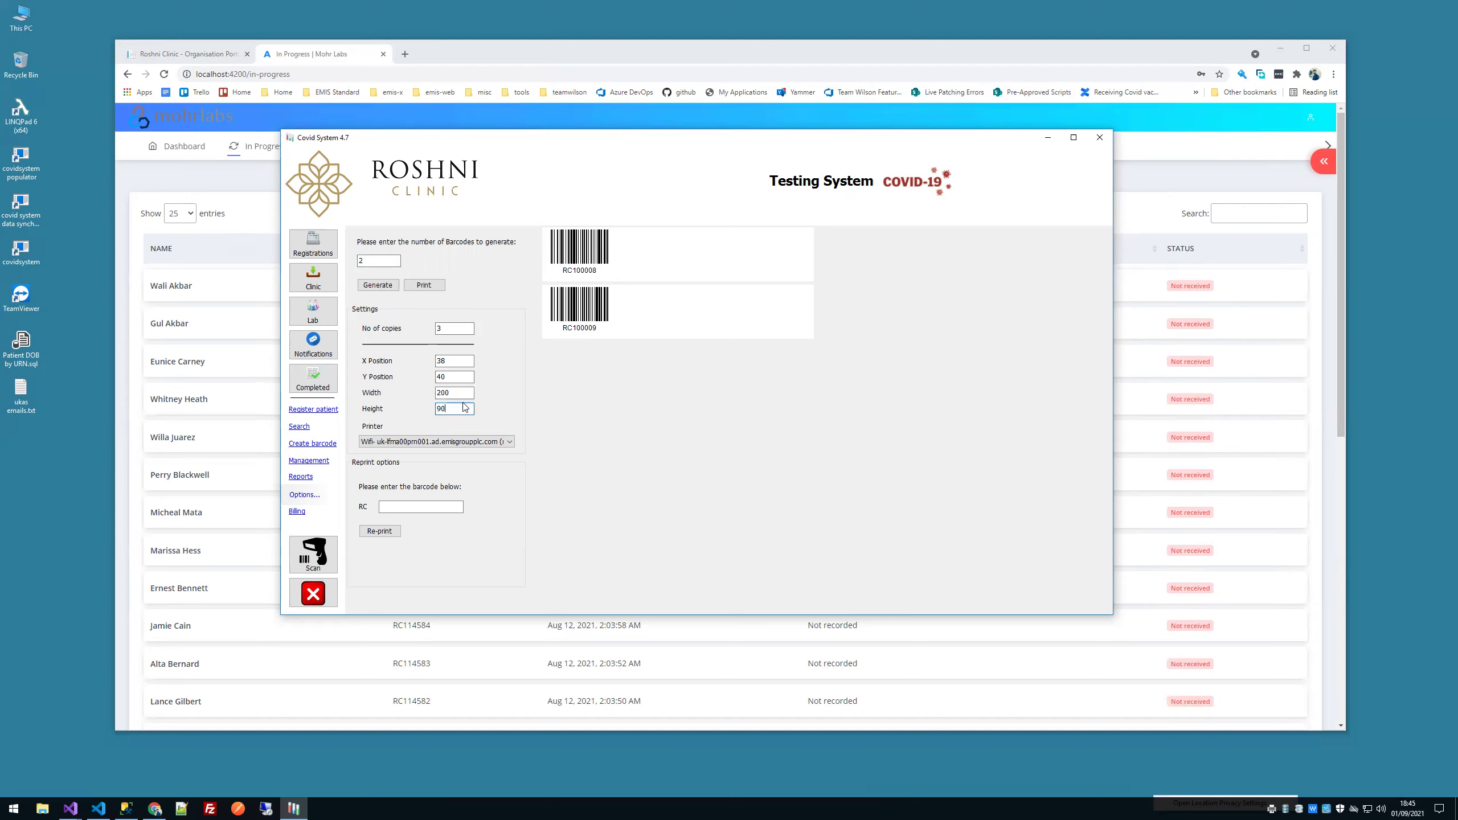
Step: Check the Printer dropdown, keeping the Wifi printer selected, and review the copies setting
left_click(406, 441)
left_click(404, 454)
left_click(425, 442)
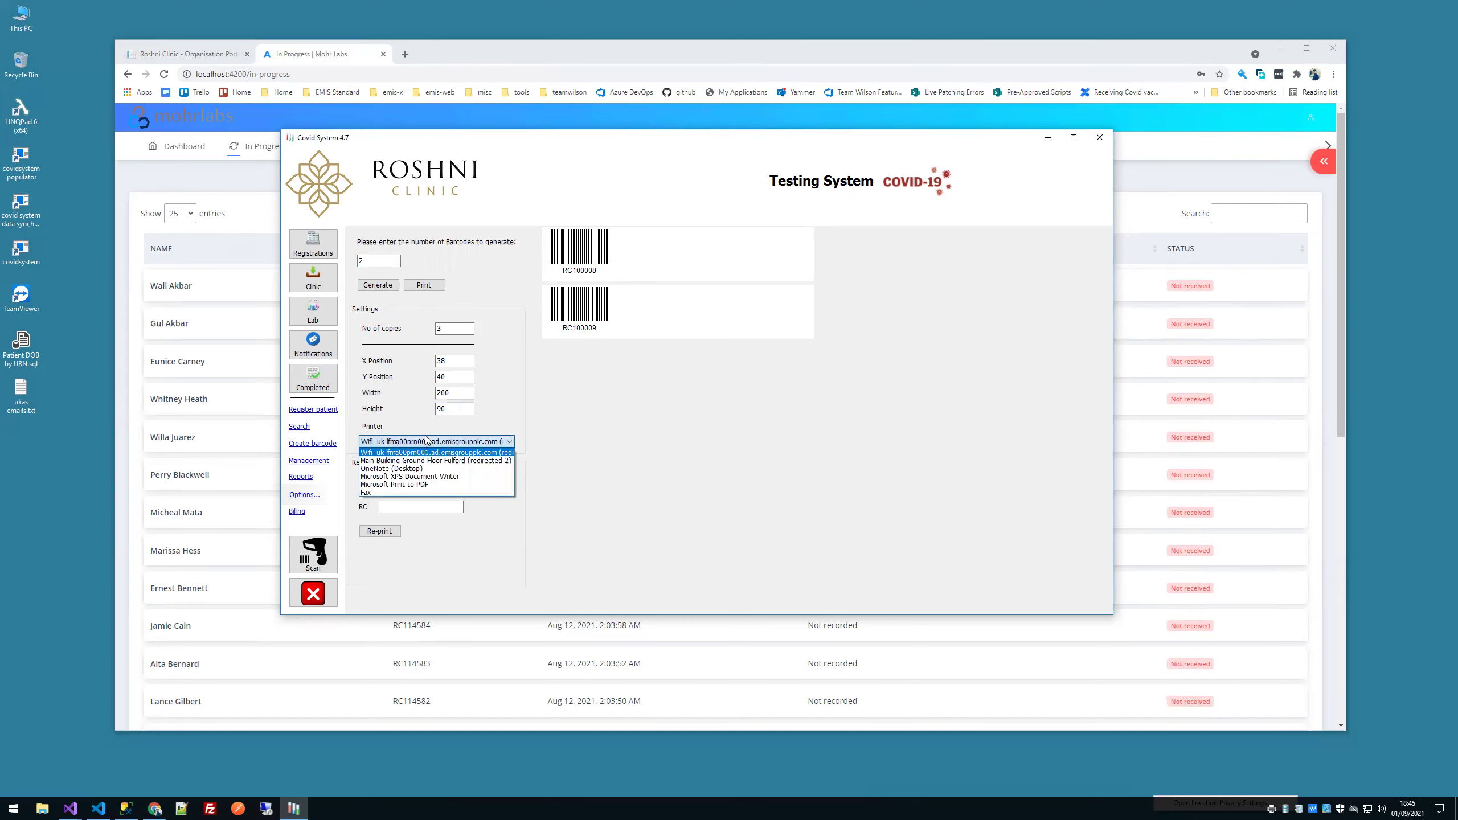
left_click(419, 412)
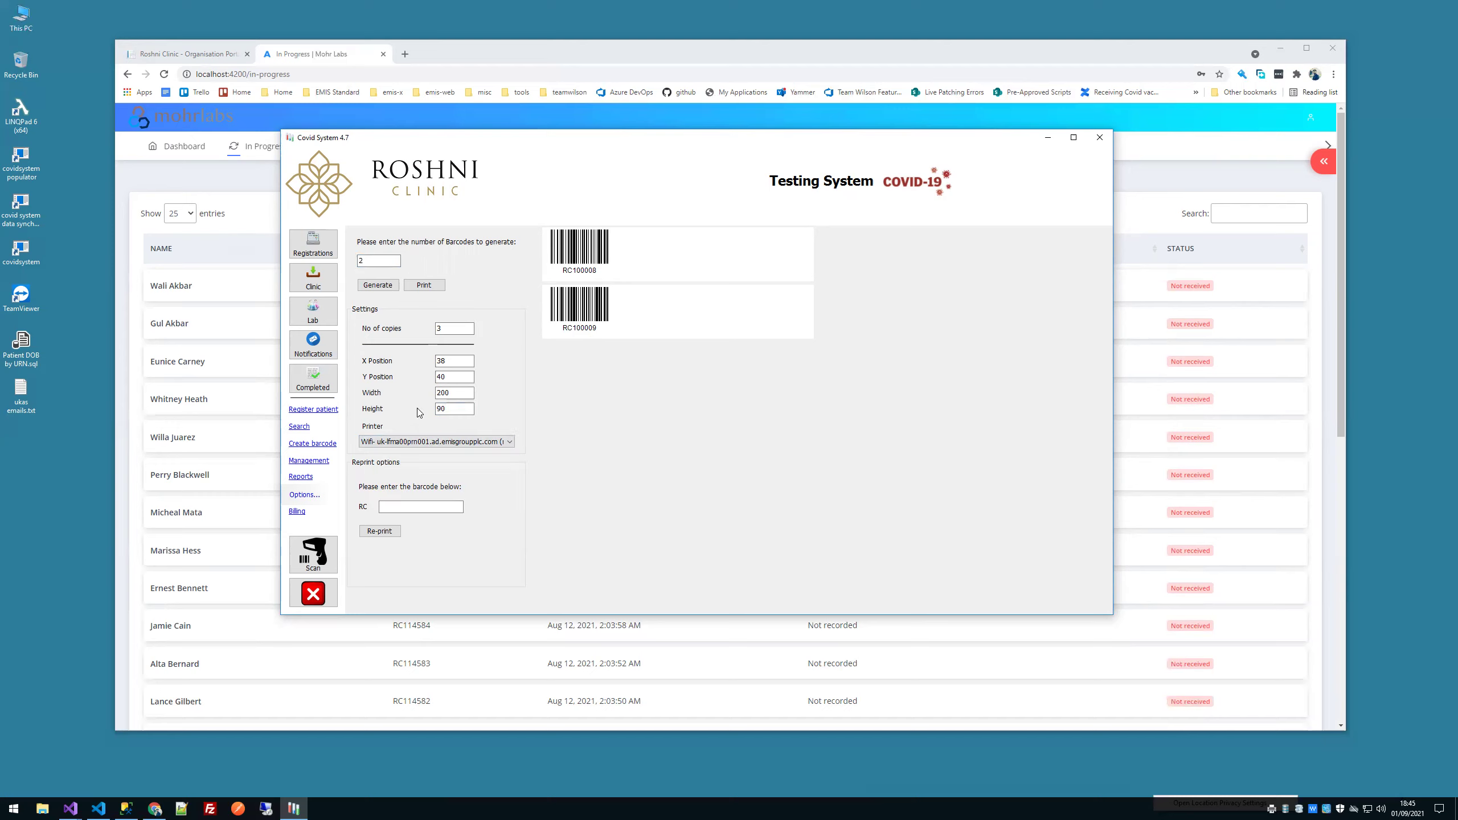
left_click(455, 328)
left_click(313, 244)
Step: Open and dismiss the Assign Batch & Tag form, then drag the Covid System window lower
left_click(921, 238)
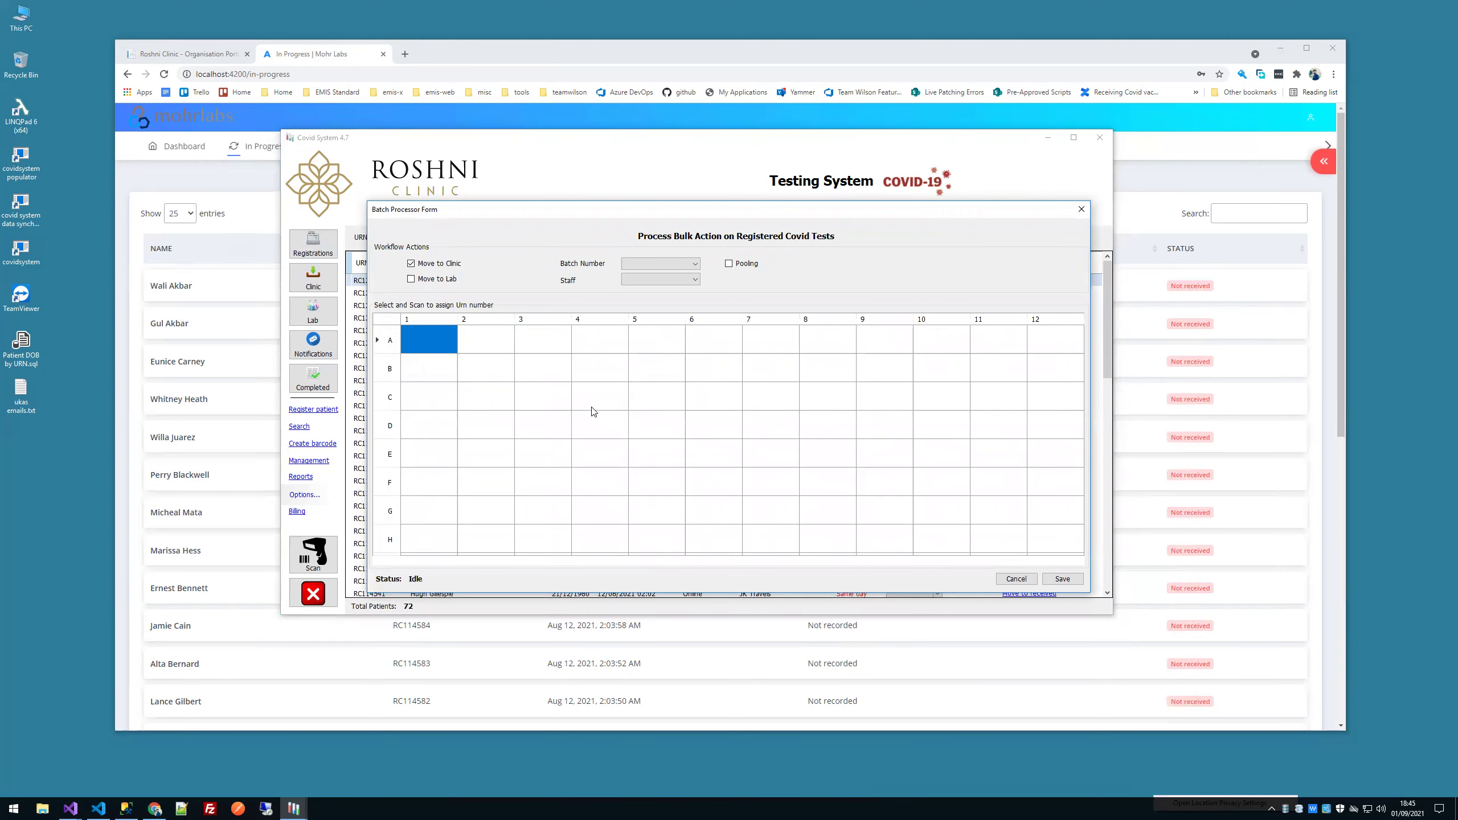
key("Escape")
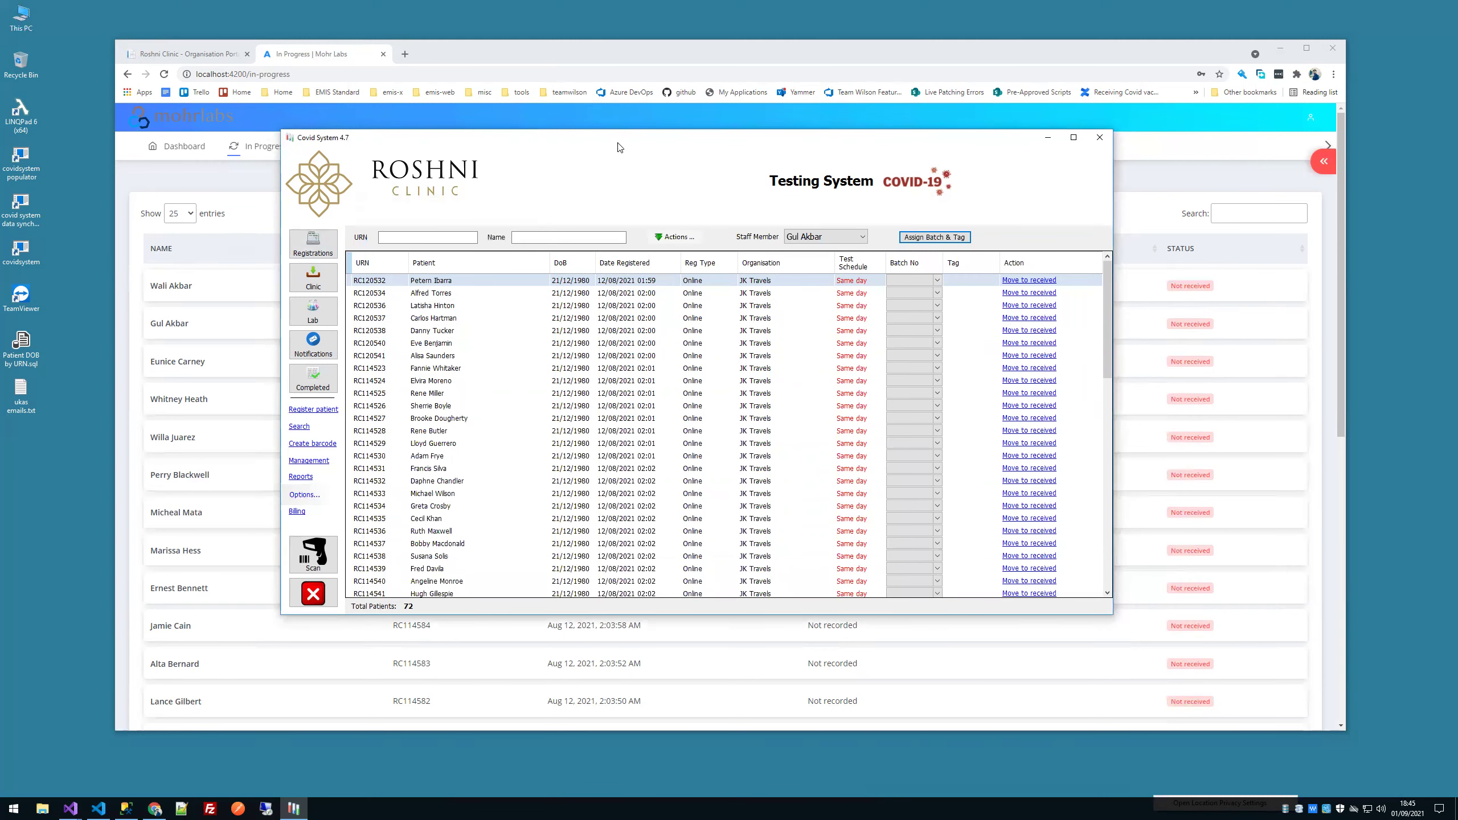
left_click_drag(617, 148, 601, 392)
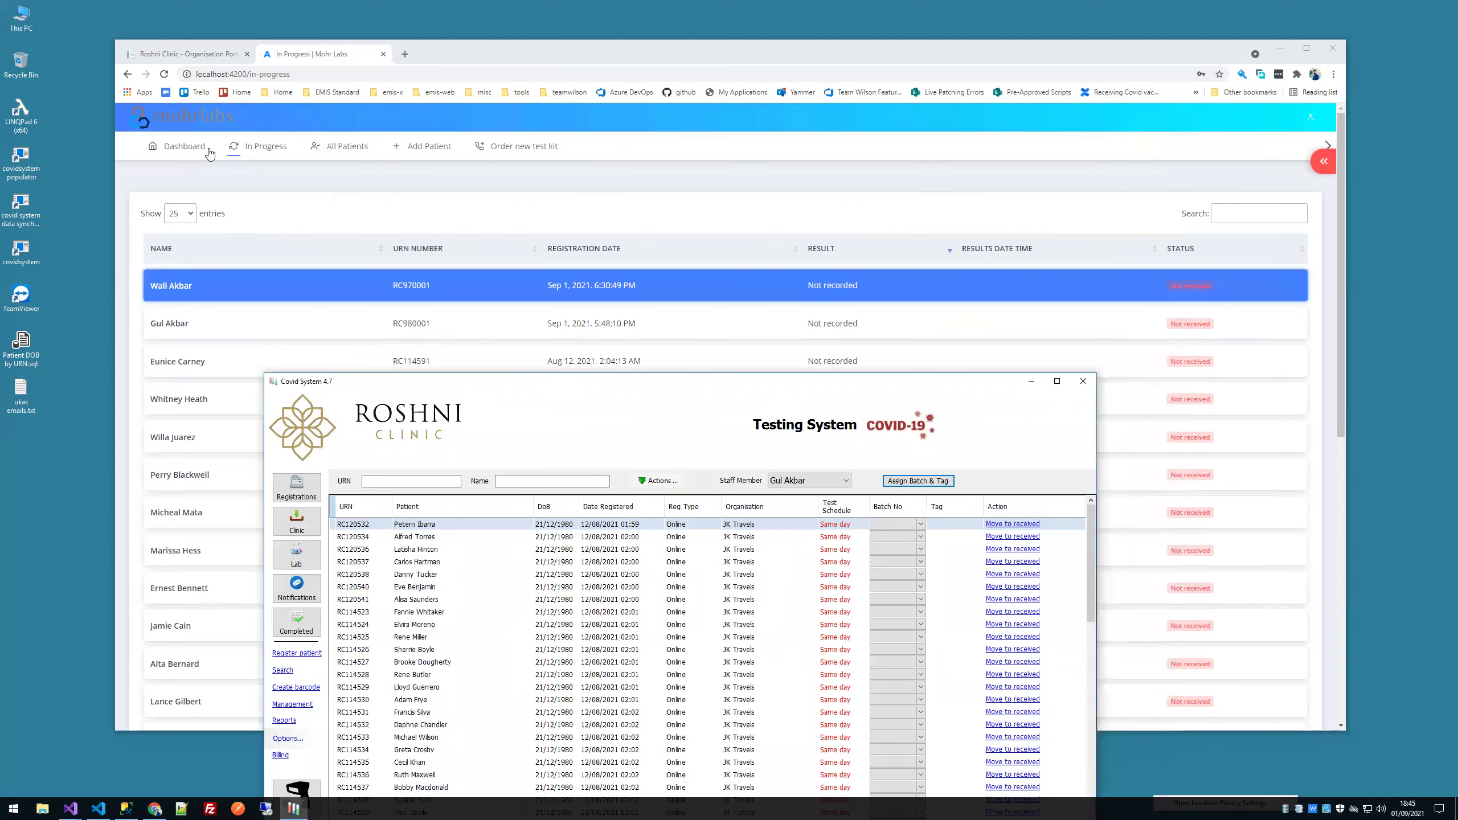
Step: Start a Mohr Labs Add Patient entry with a unique reference number, then bring Covid System forward
left_click(433, 146)
left_click(257, 270)
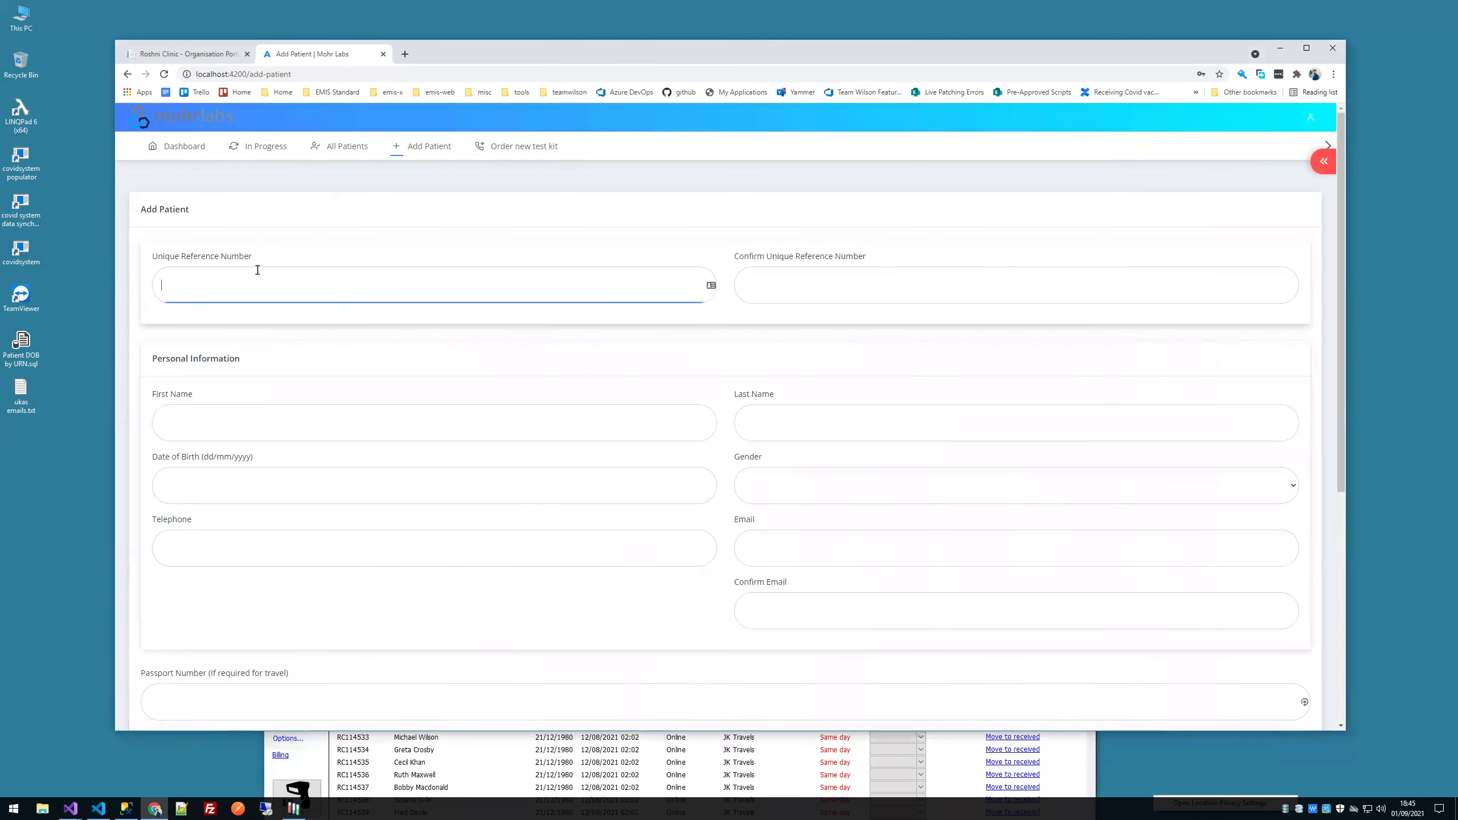
type("RC89798798")
left_click(479, 746)
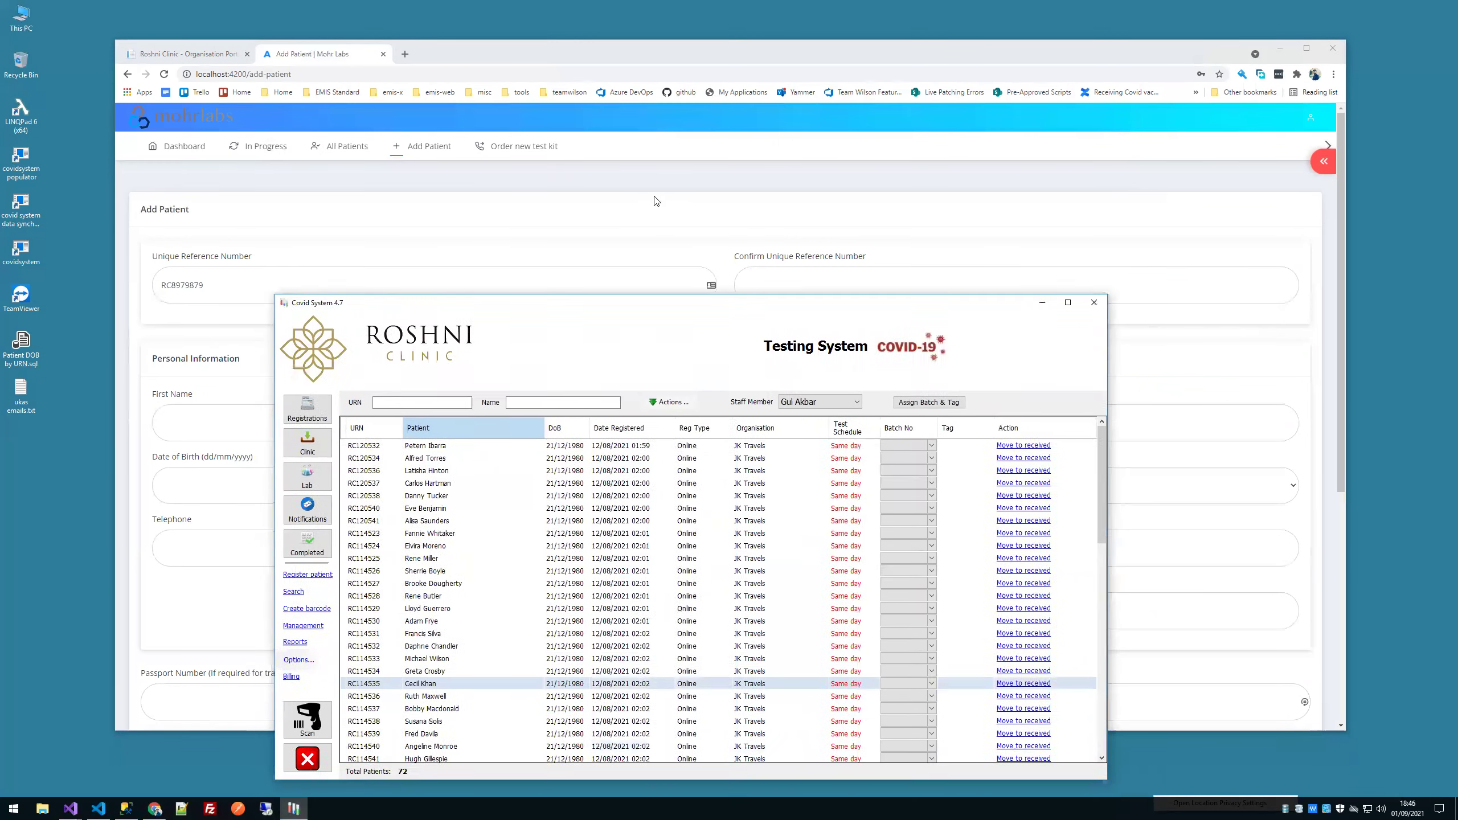
Step: Review the barcode creation options, then open the new patient registration form in a taller window
left_click(319, 502)
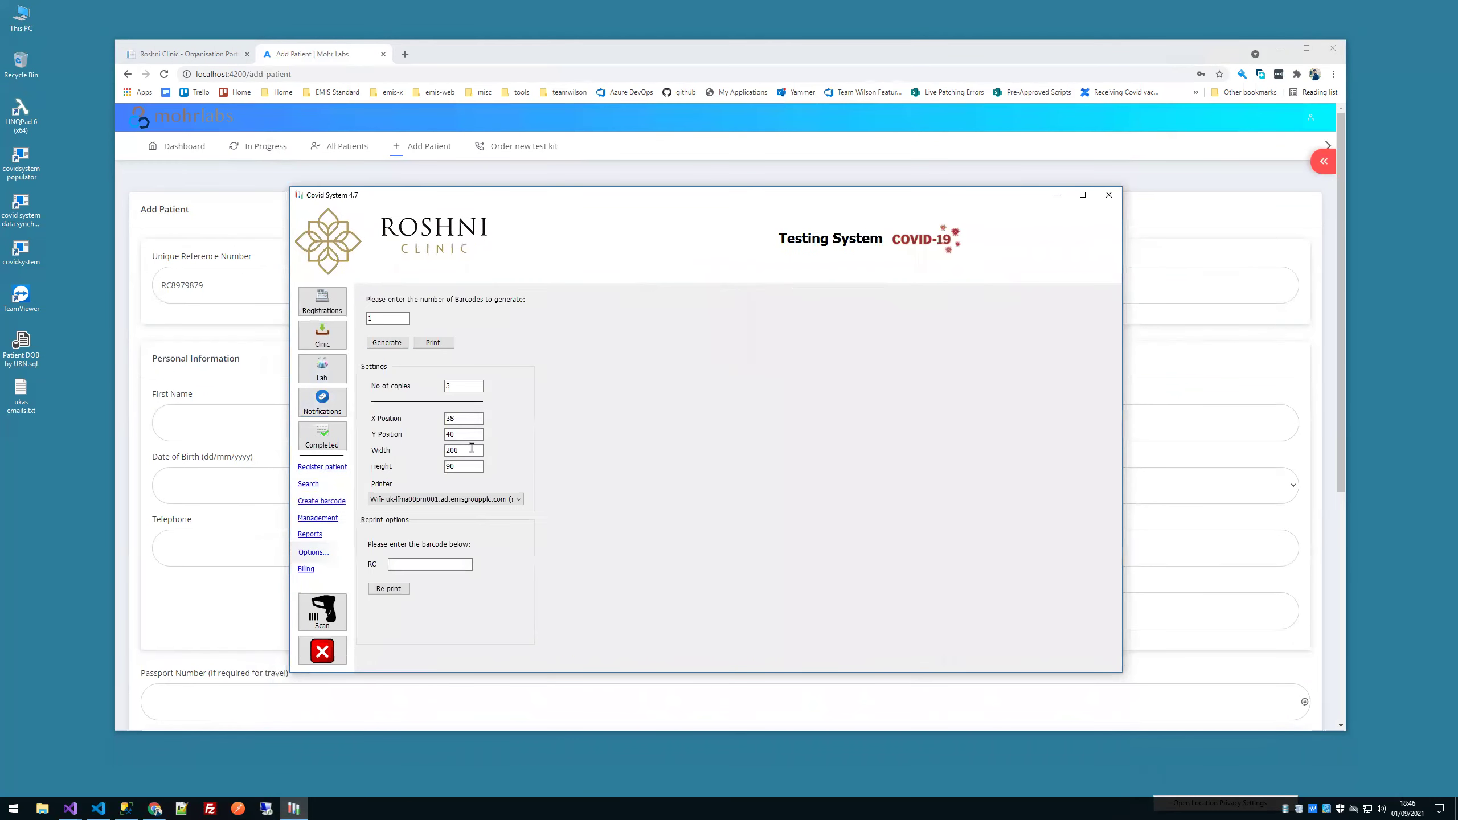
double_click(451, 387)
left_click(505, 499)
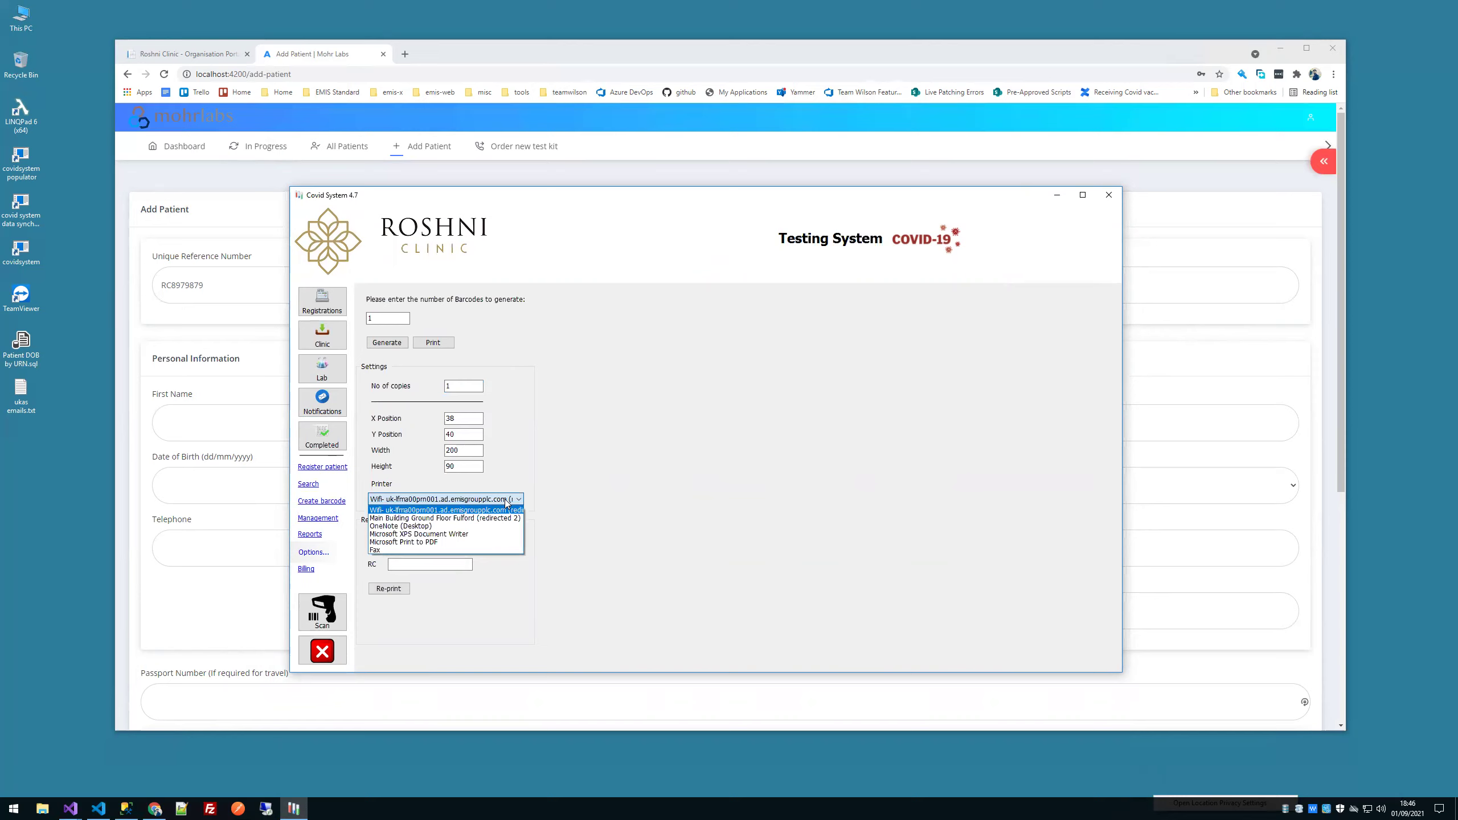
left_click(506, 501)
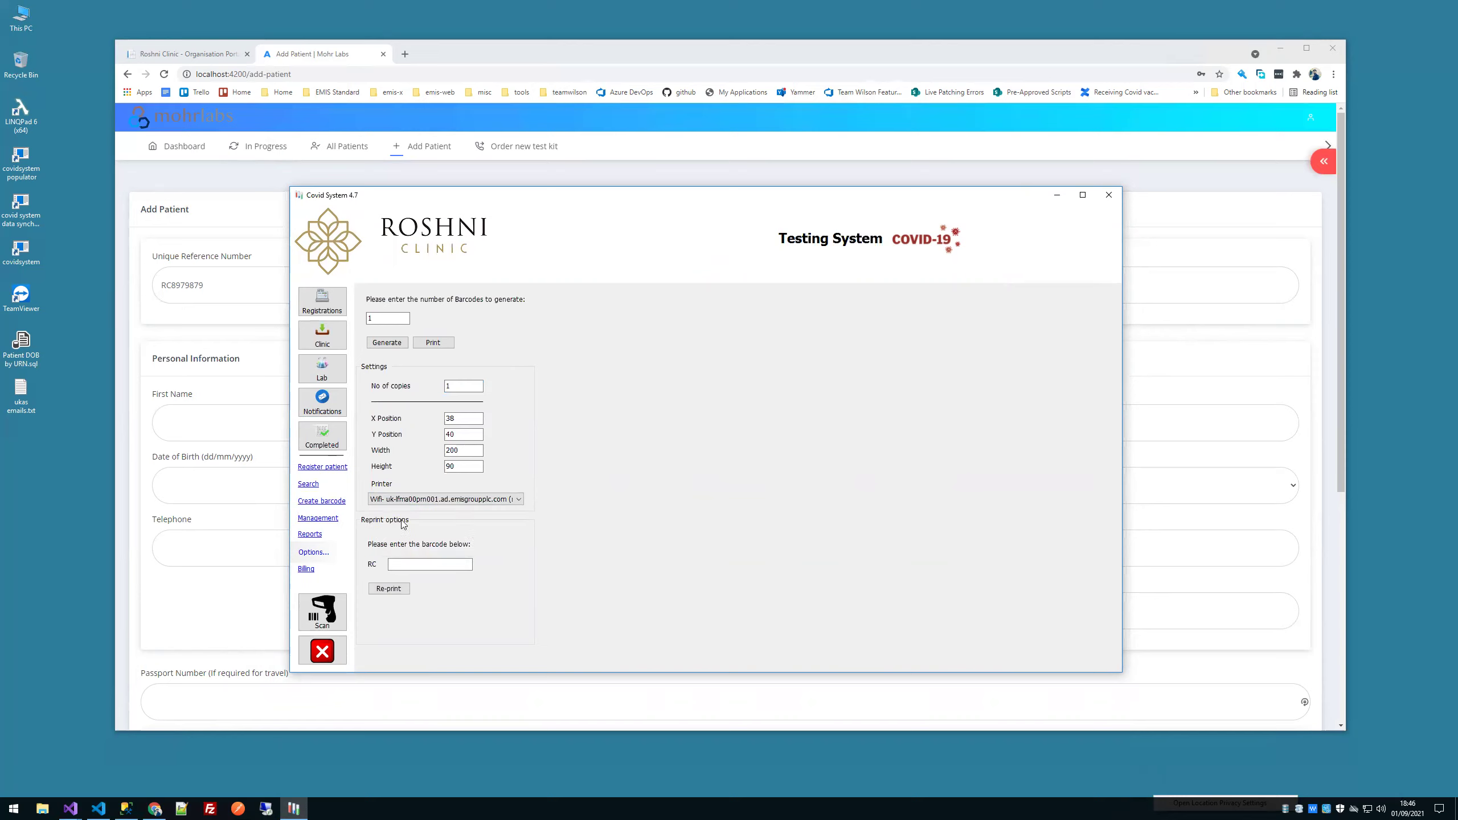
left_click(425, 561)
left_click(301, 467)
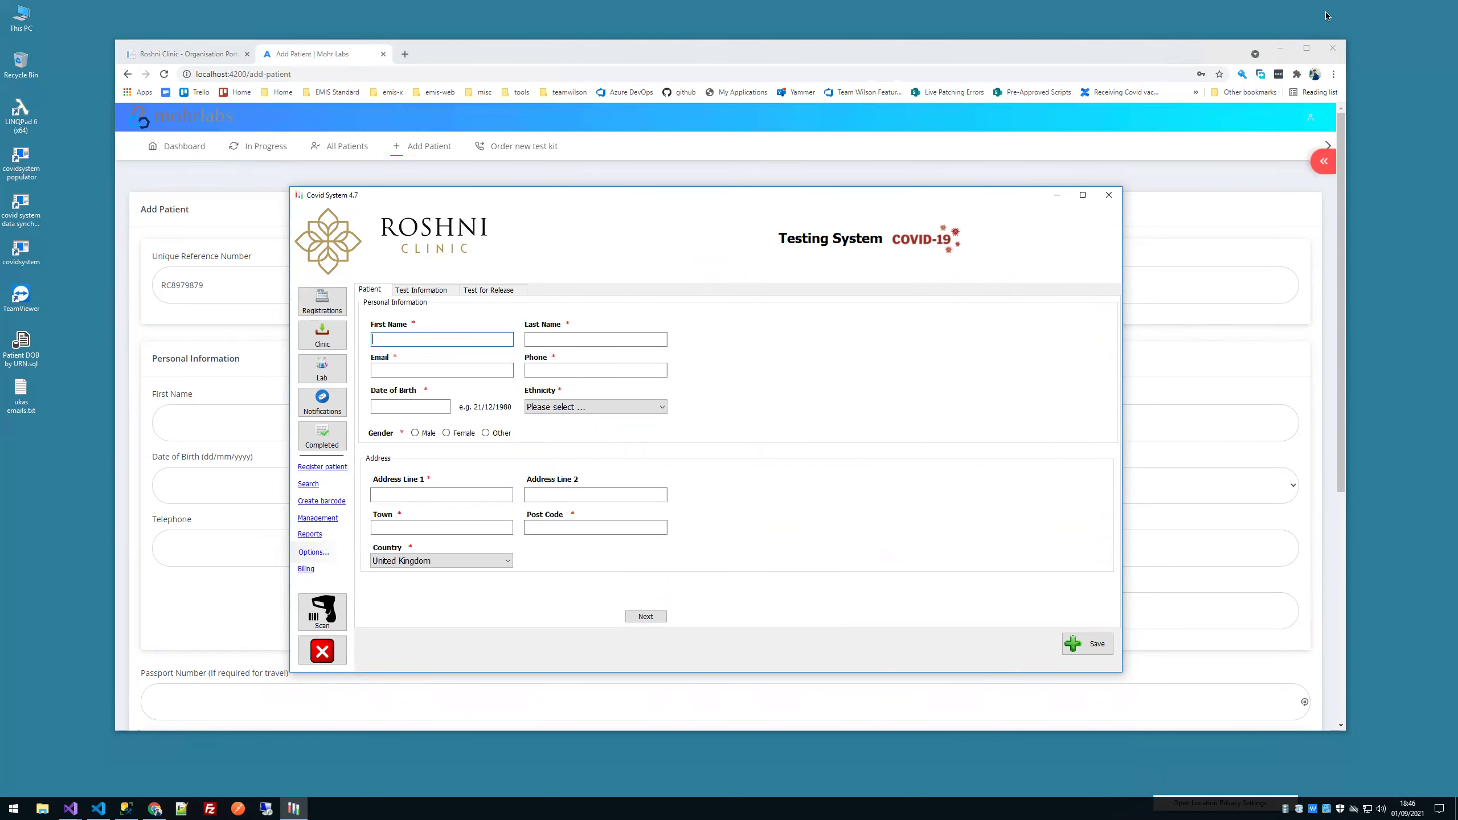
left_click(1280, 48)
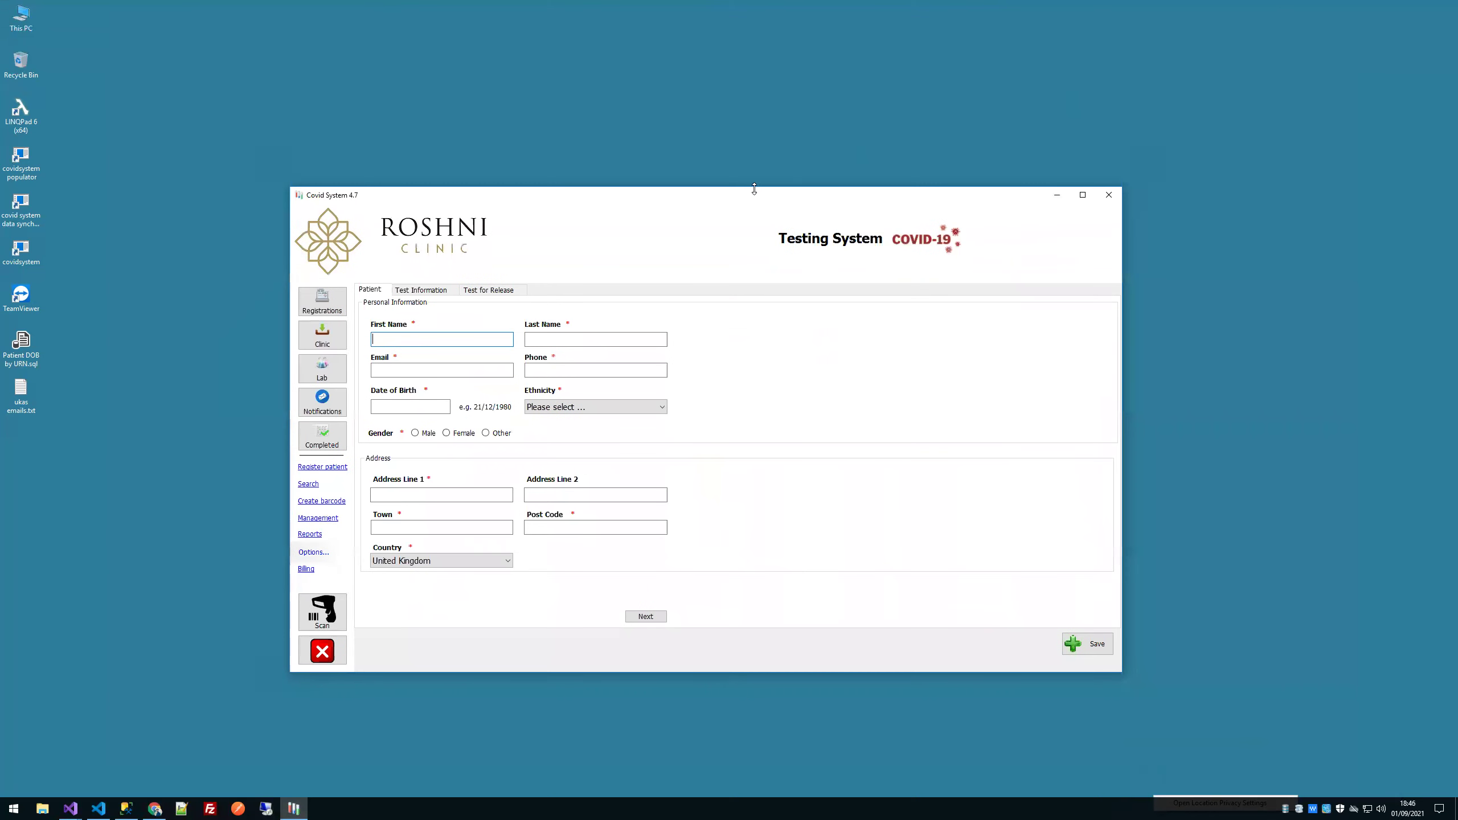
left_click_drag(754, 189, 752, 173)
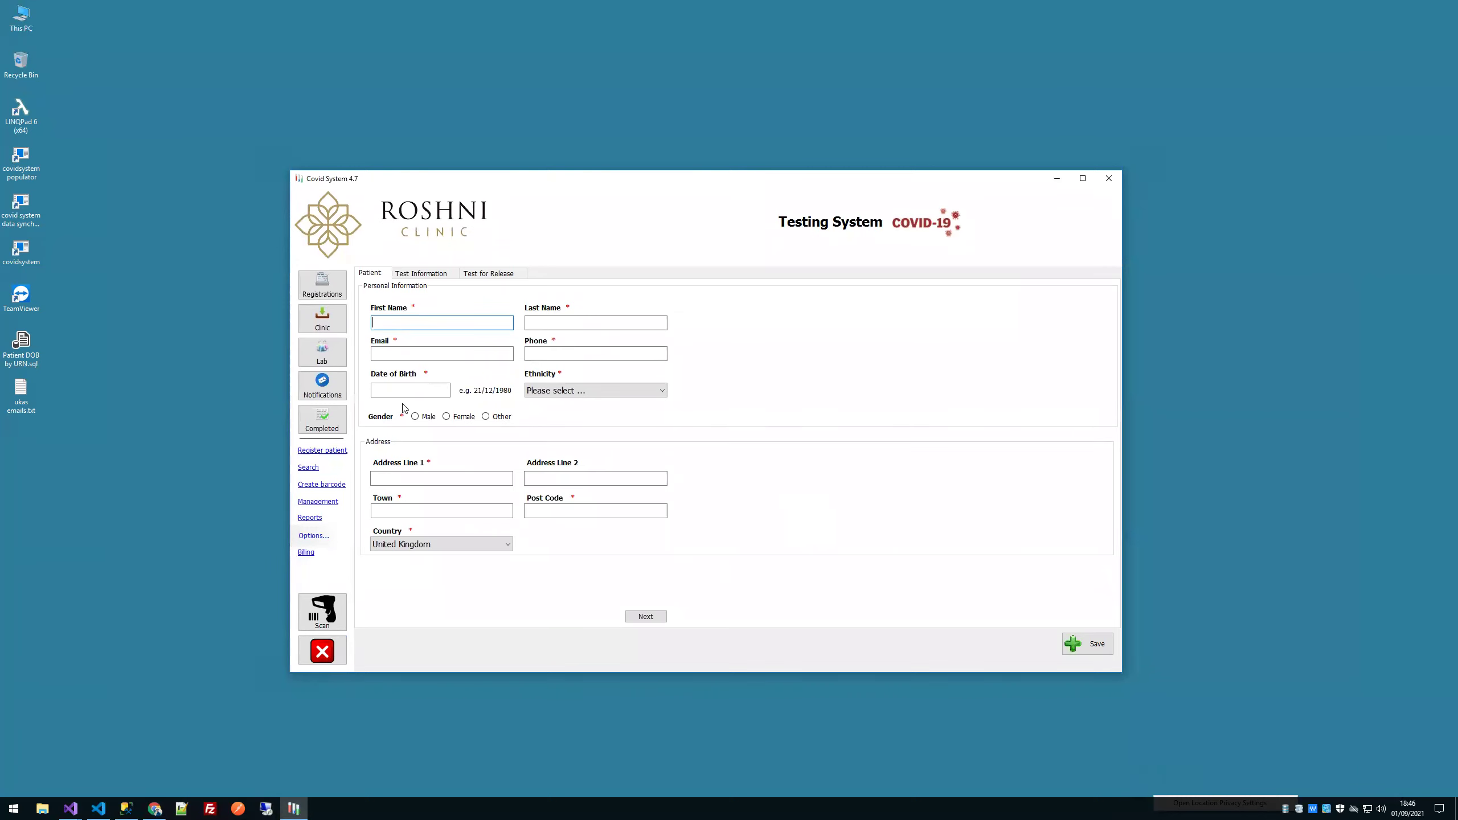
Step: On Test Information, keep the same-day schedule, use today's swab date and time, and keep PCR Test
left_click(420, 274)
left_click(487, 274)
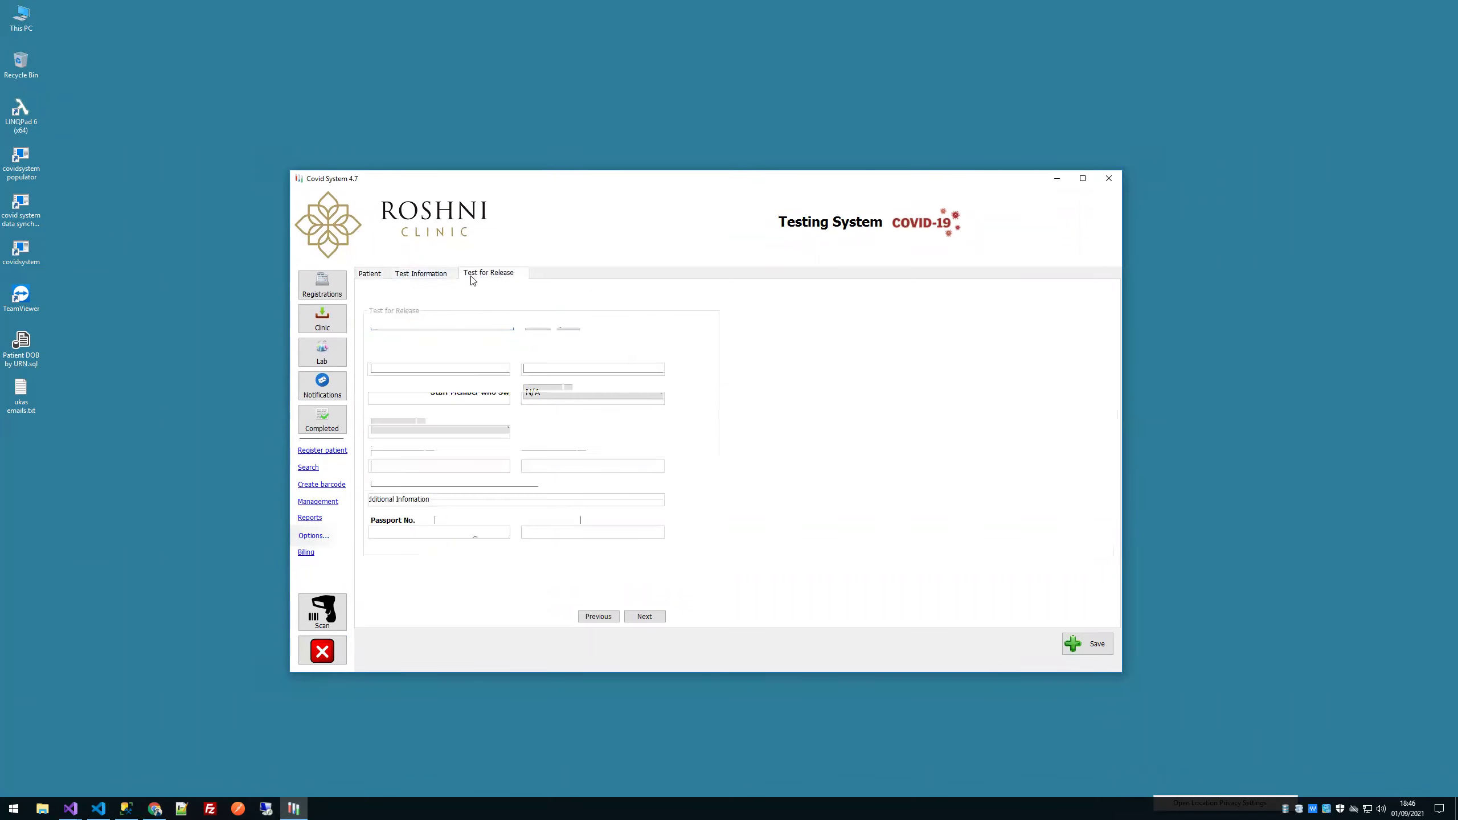
left_click(422, 276)
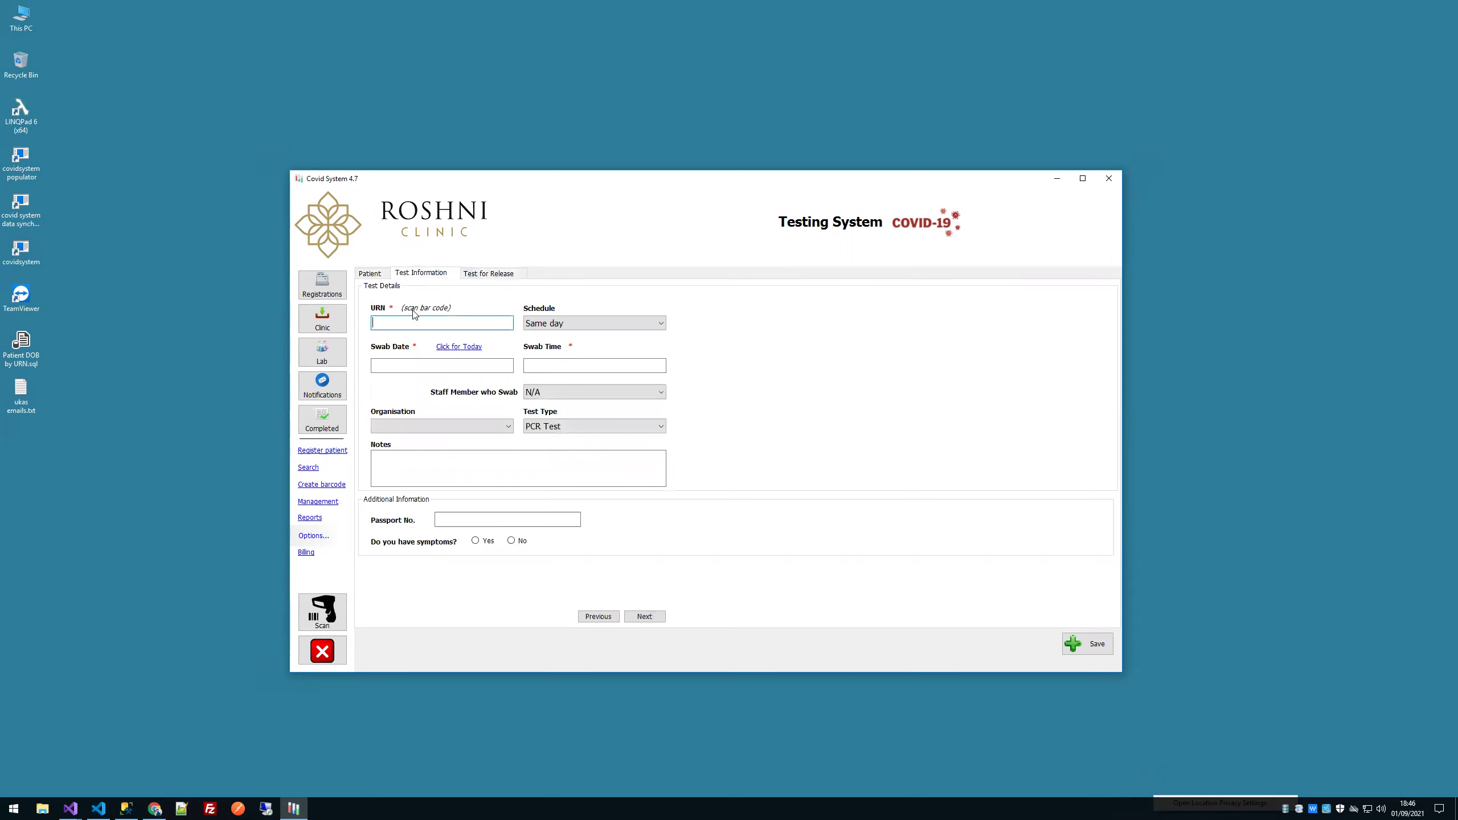
left_click(602, 326)
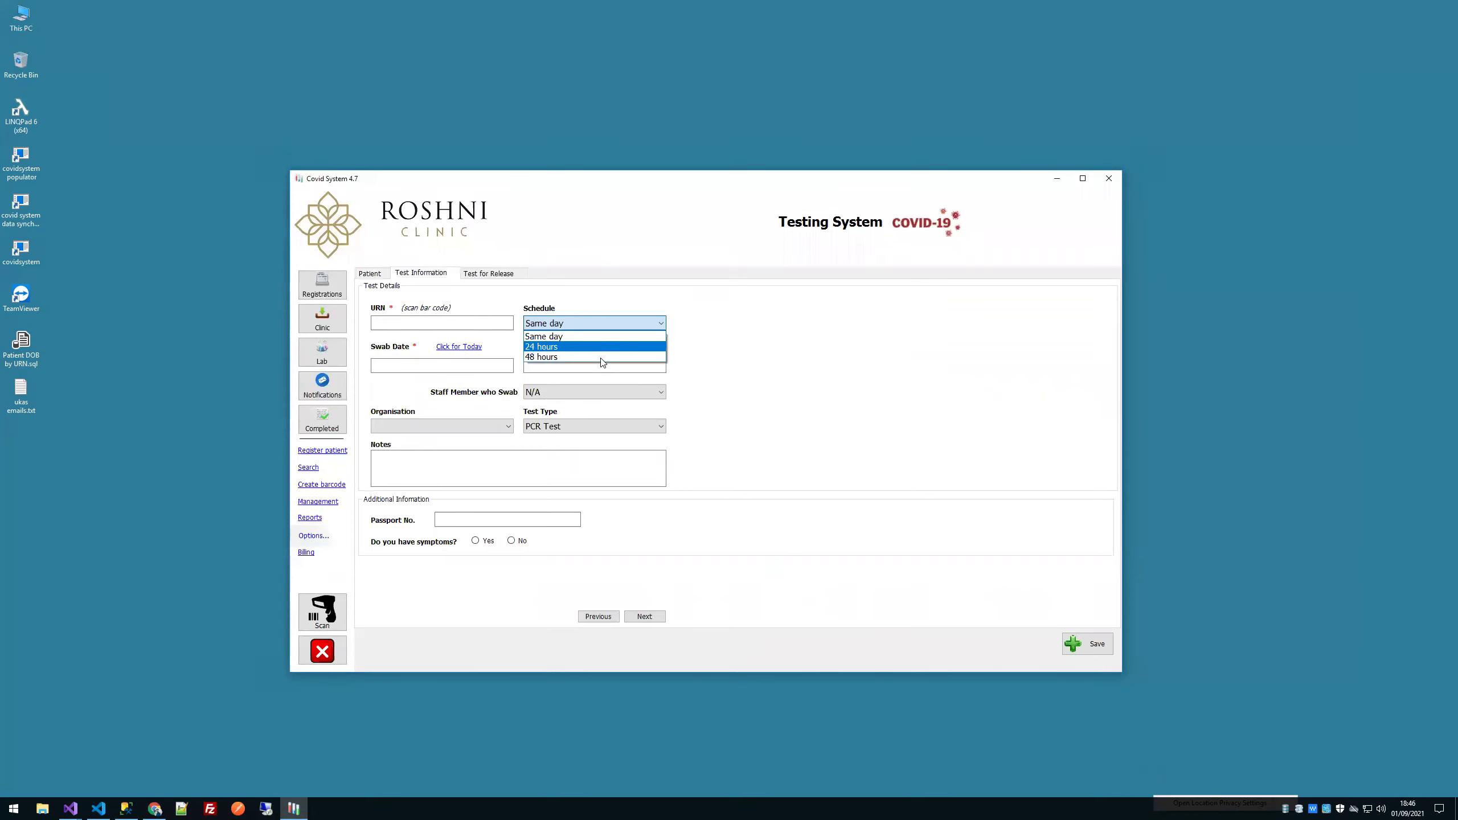
left_click(793, 357)
left_click(457, 346)
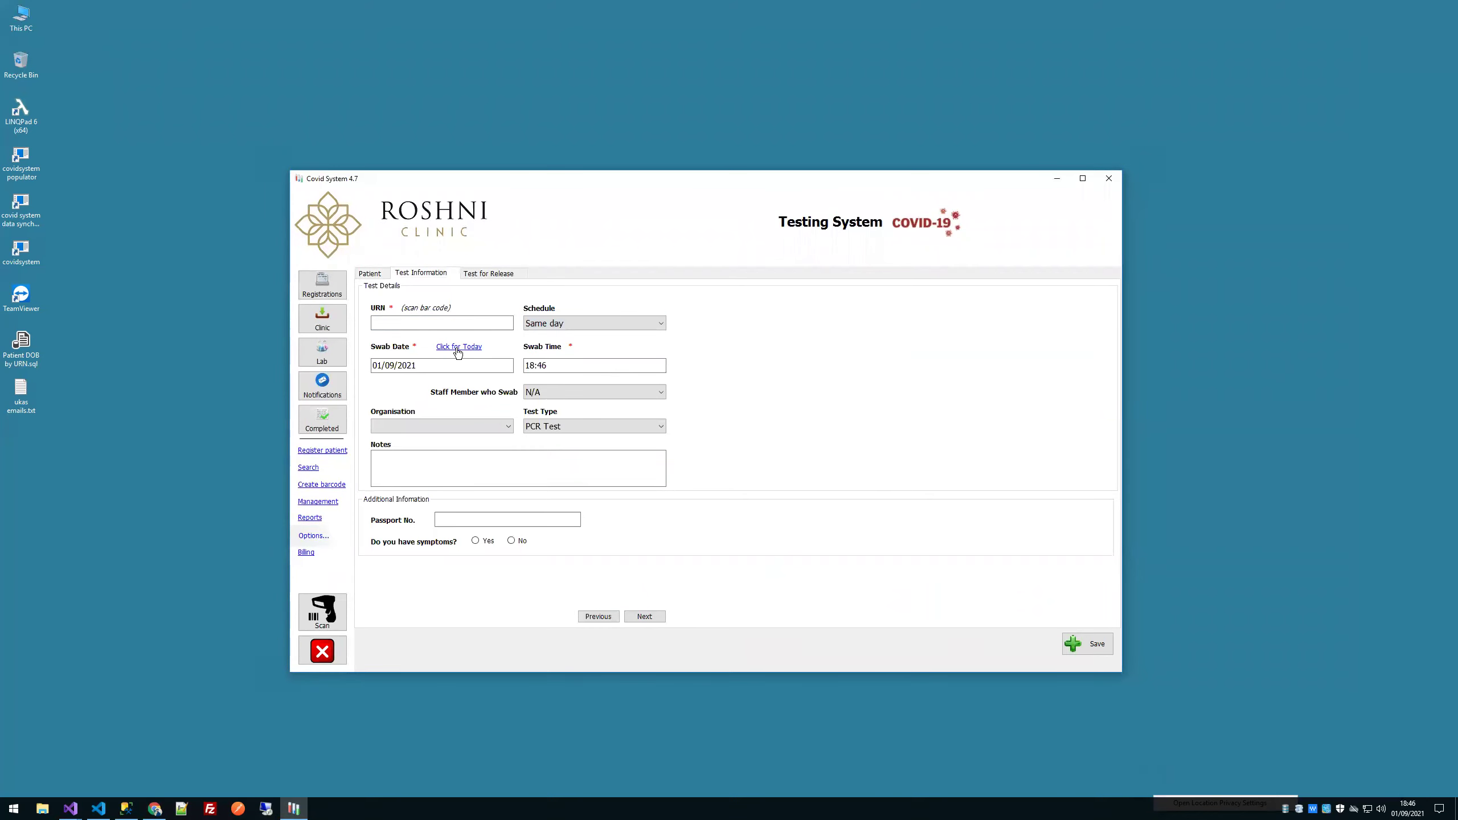
left_click(469, 426)
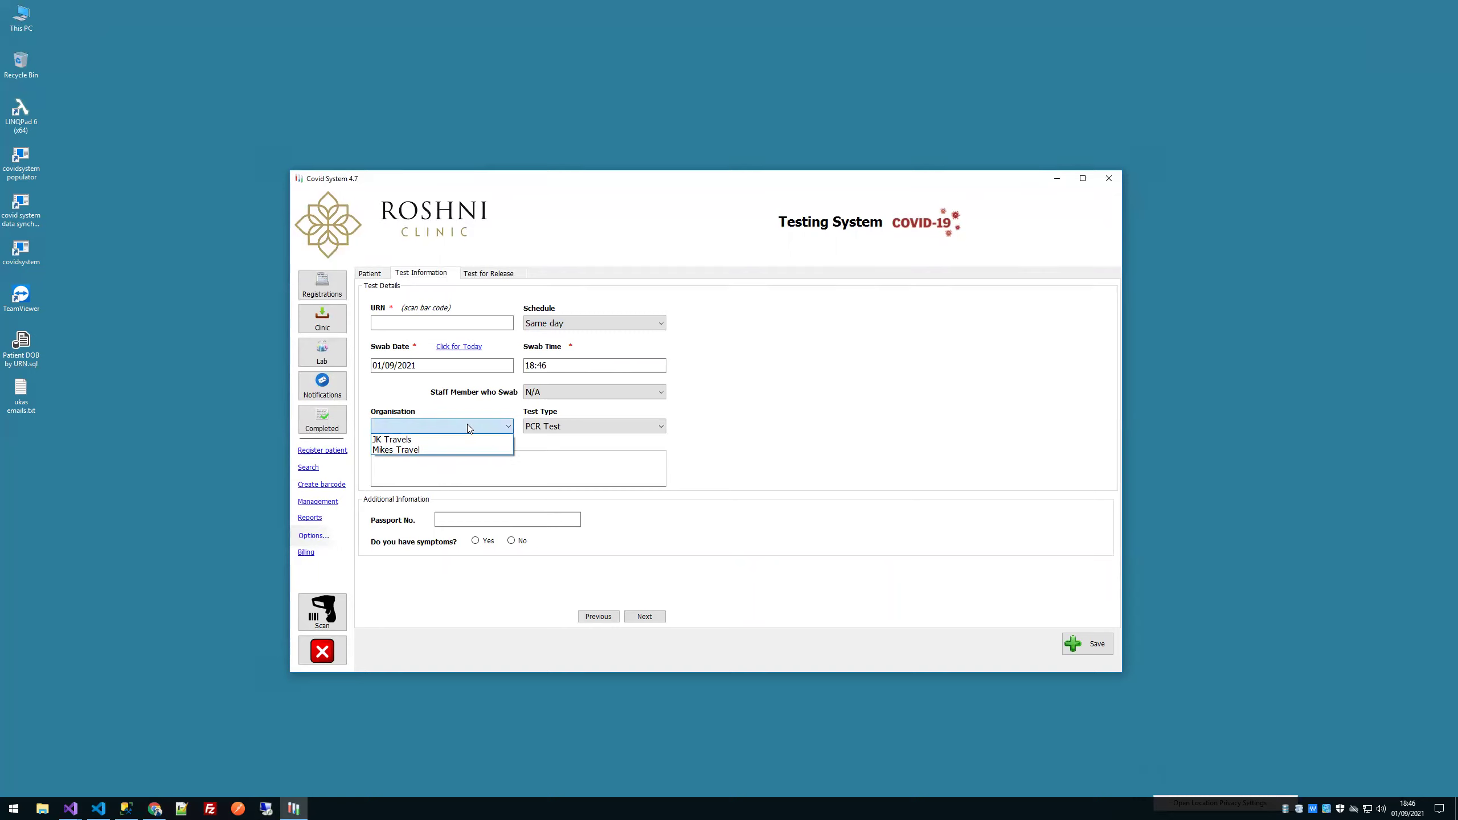
left_click(539, 426)
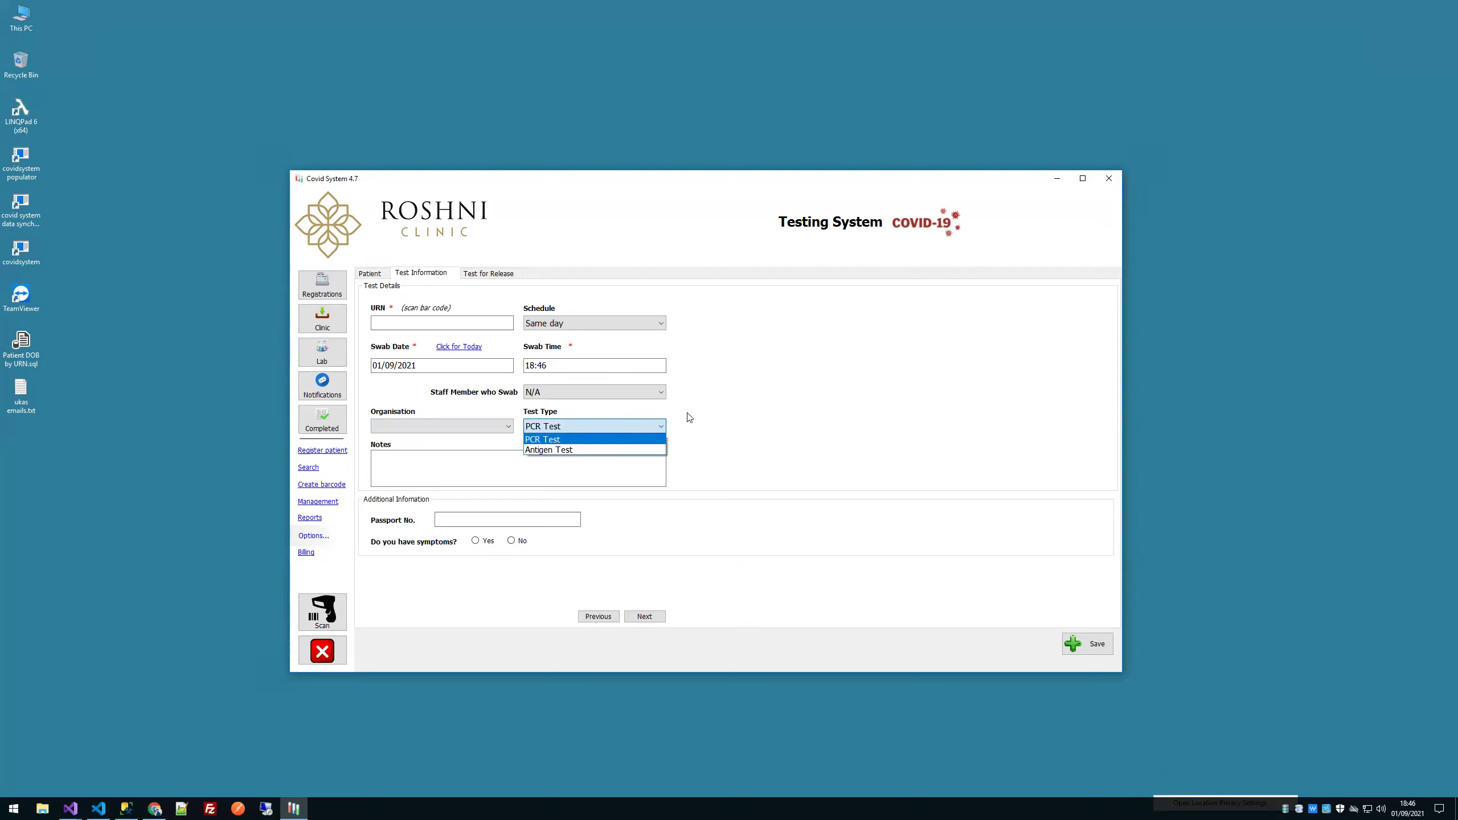
left_click(702, 418)
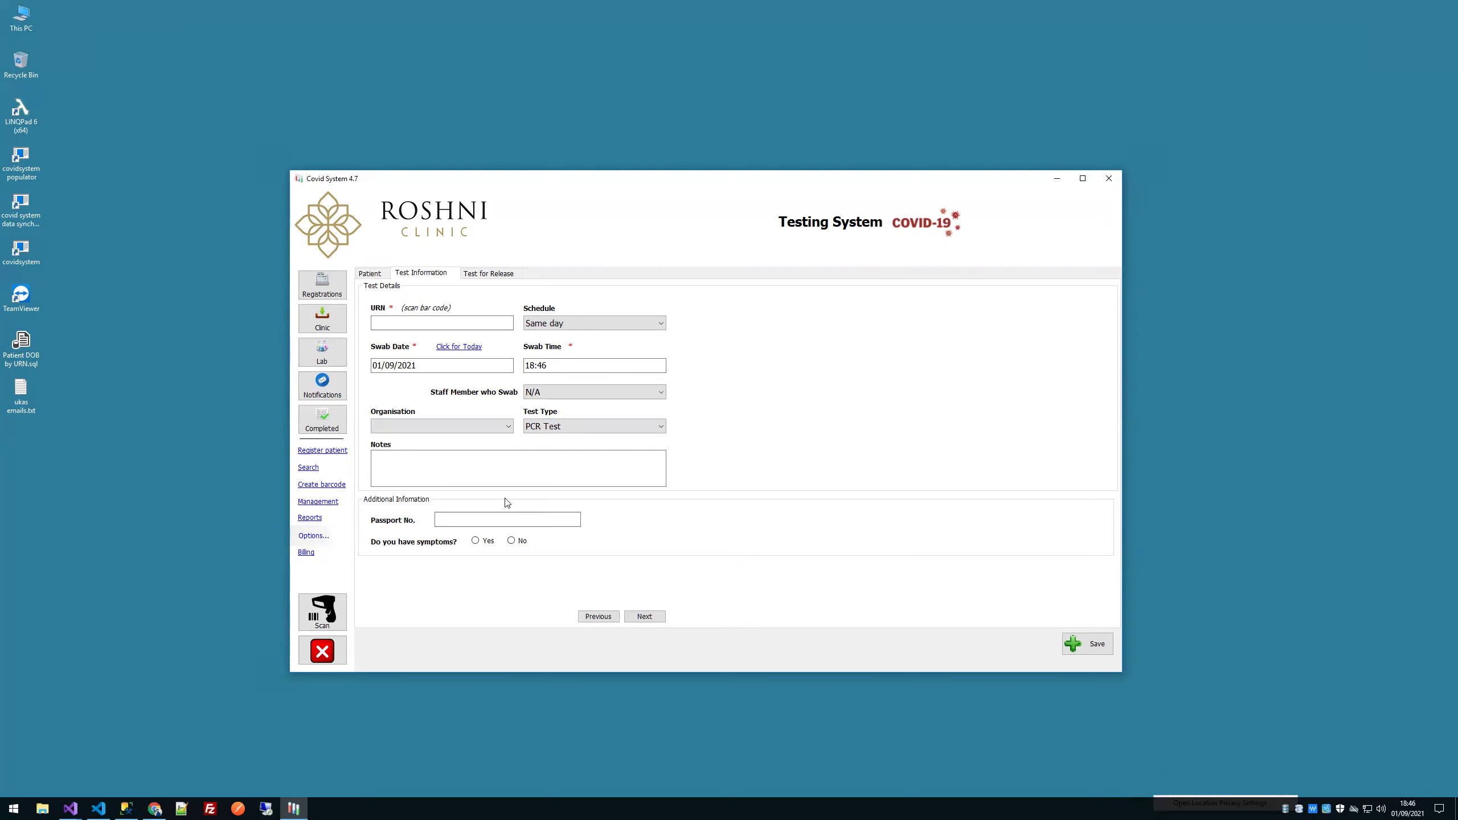
left_click(513, 518)
Step: Search patients by the patient's last name, returning two matches
left_click(309, 468)
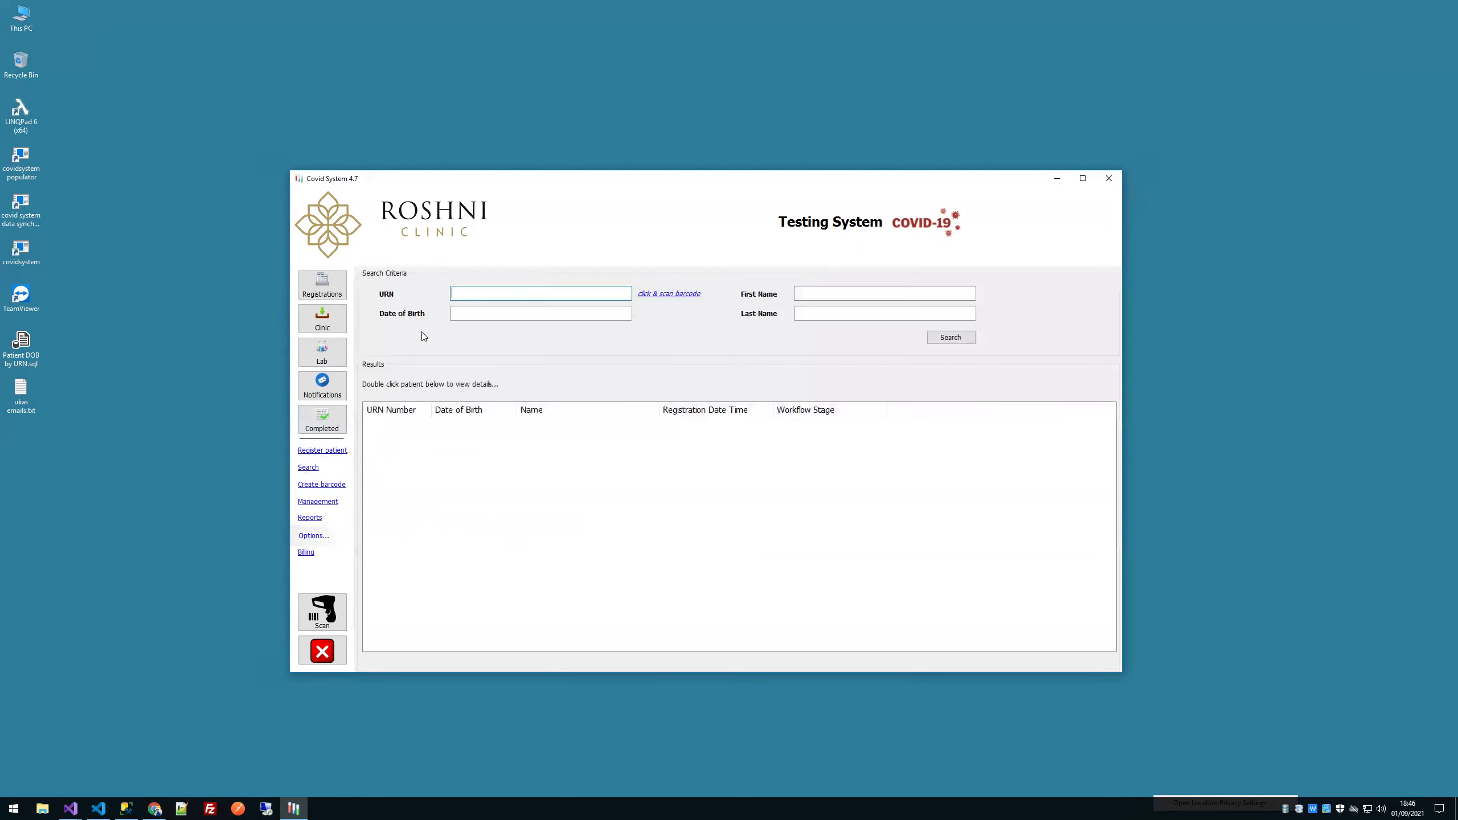
left_click(854, 310)
type("akbar")
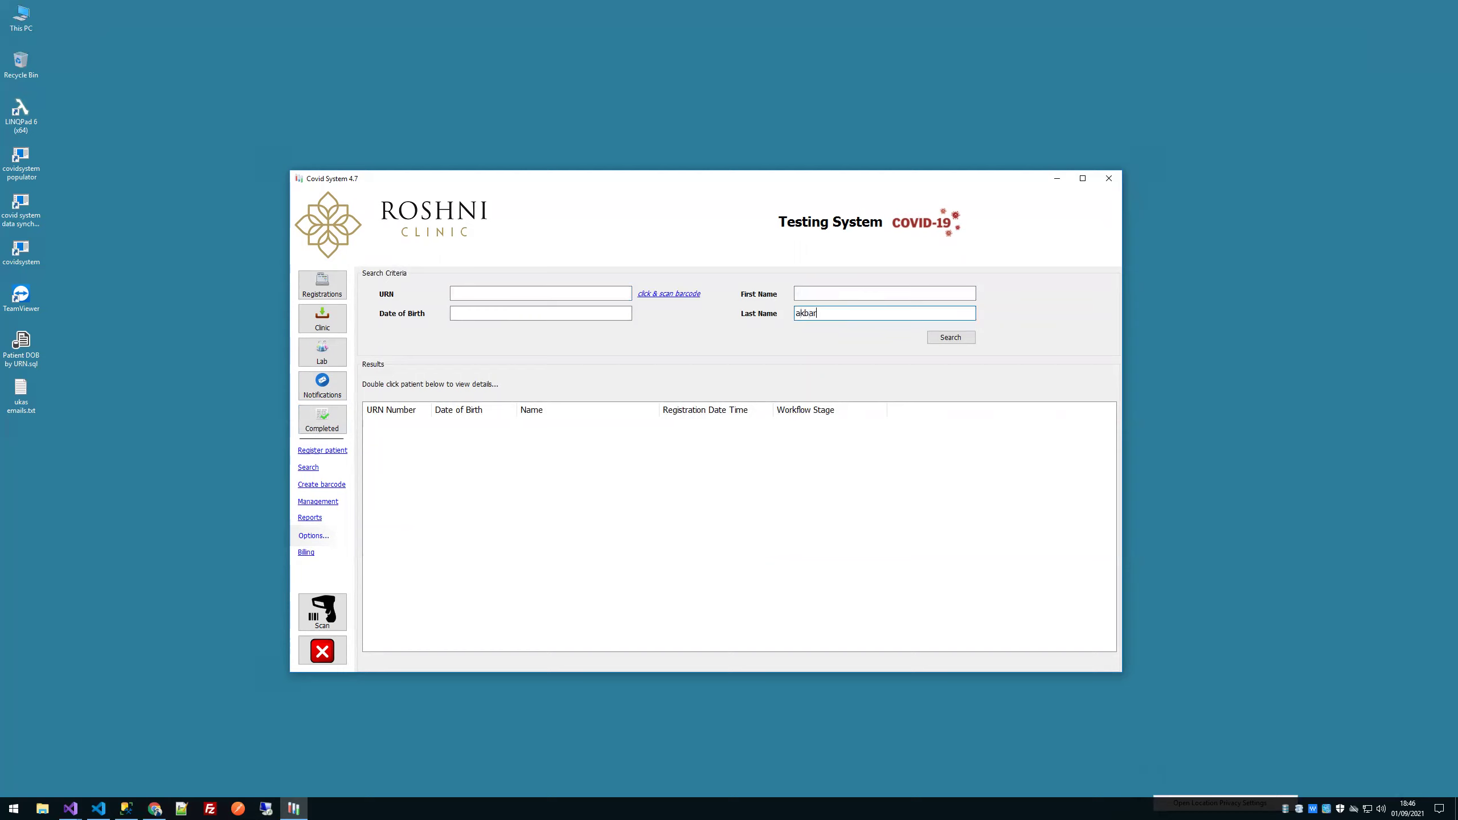
left_click(946, 338)
Step: Open the second matching patient's details, inspect the email, and close without saving
left_click(484, 437)
double_click(484, 436)
left_click(672, 305)
double_click(627, 310)
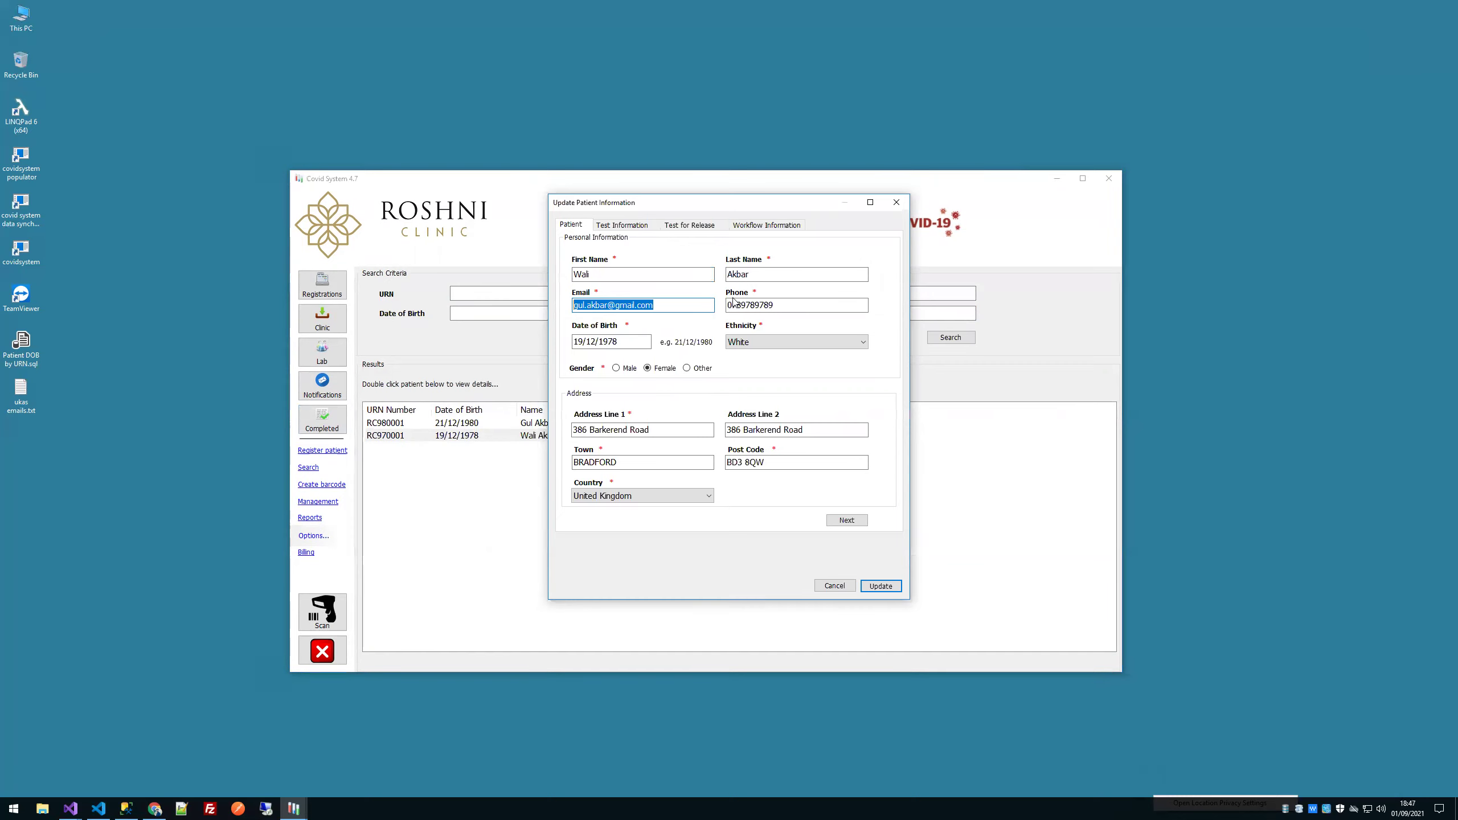
key("Escape")
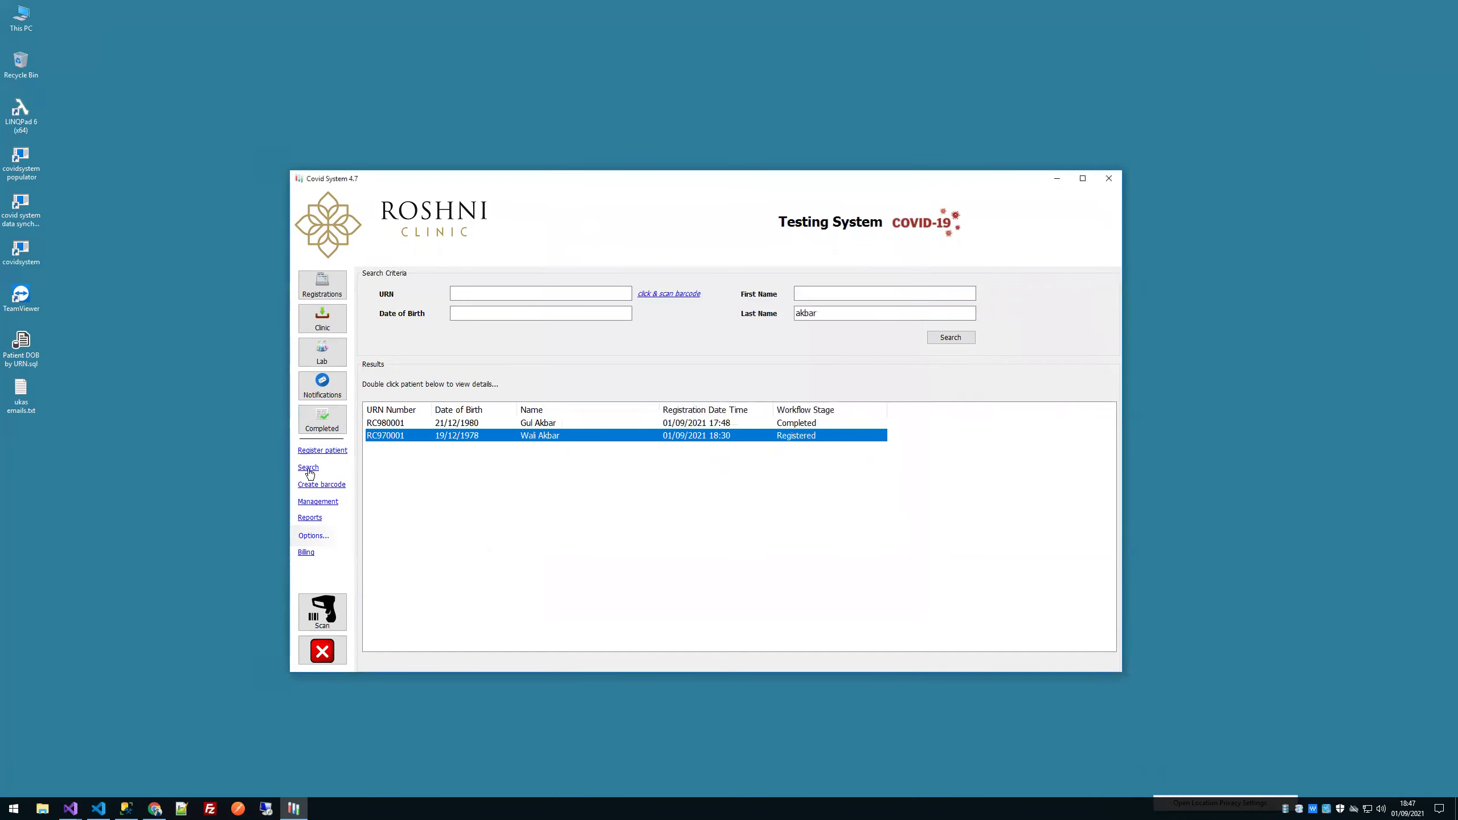
left_click(310, 487)
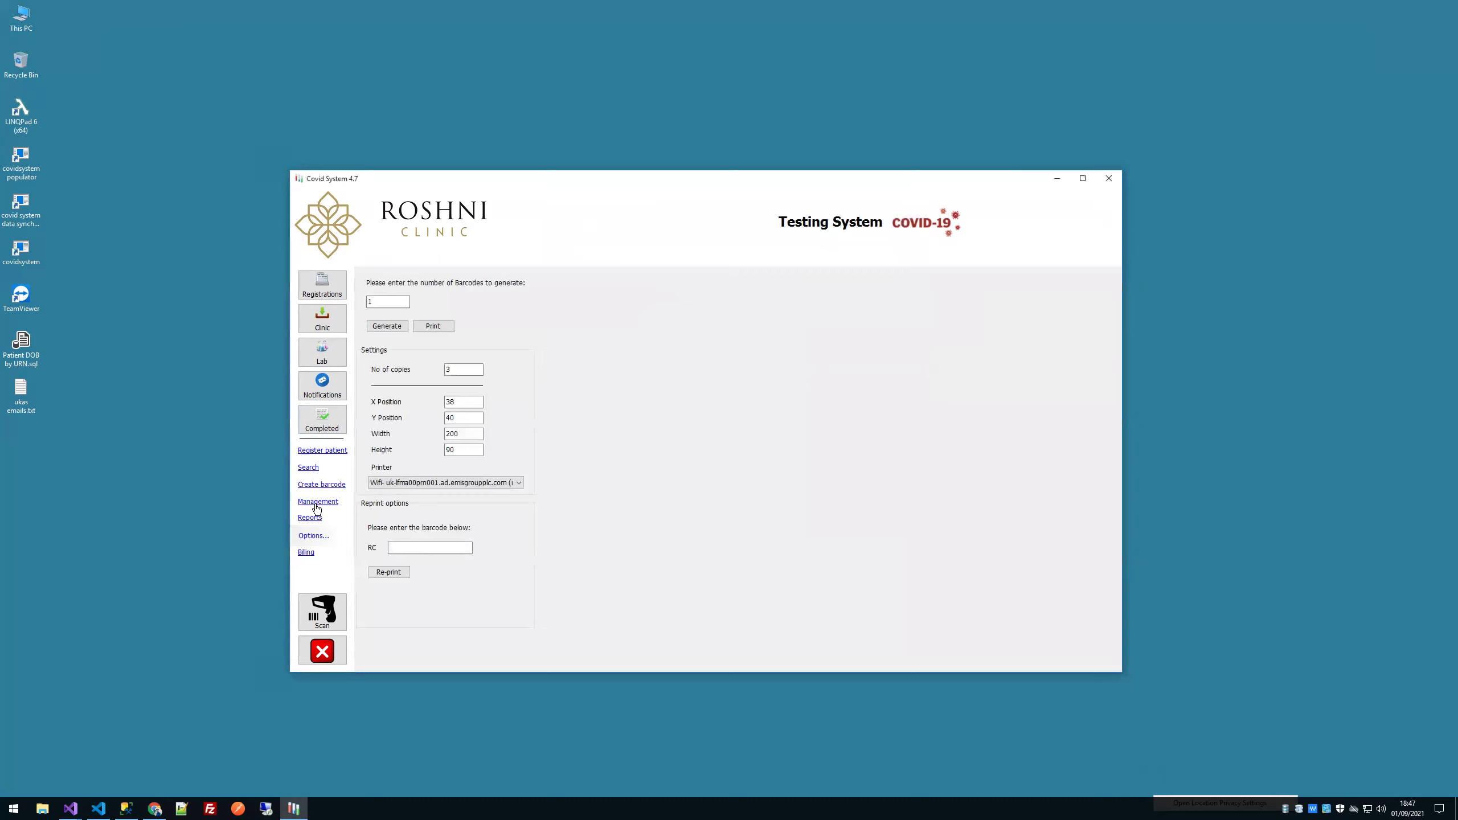
Step: In Manage Organisations, enter the new organisation name 'Barkerend Bharmacy'
left_click(315, 504)
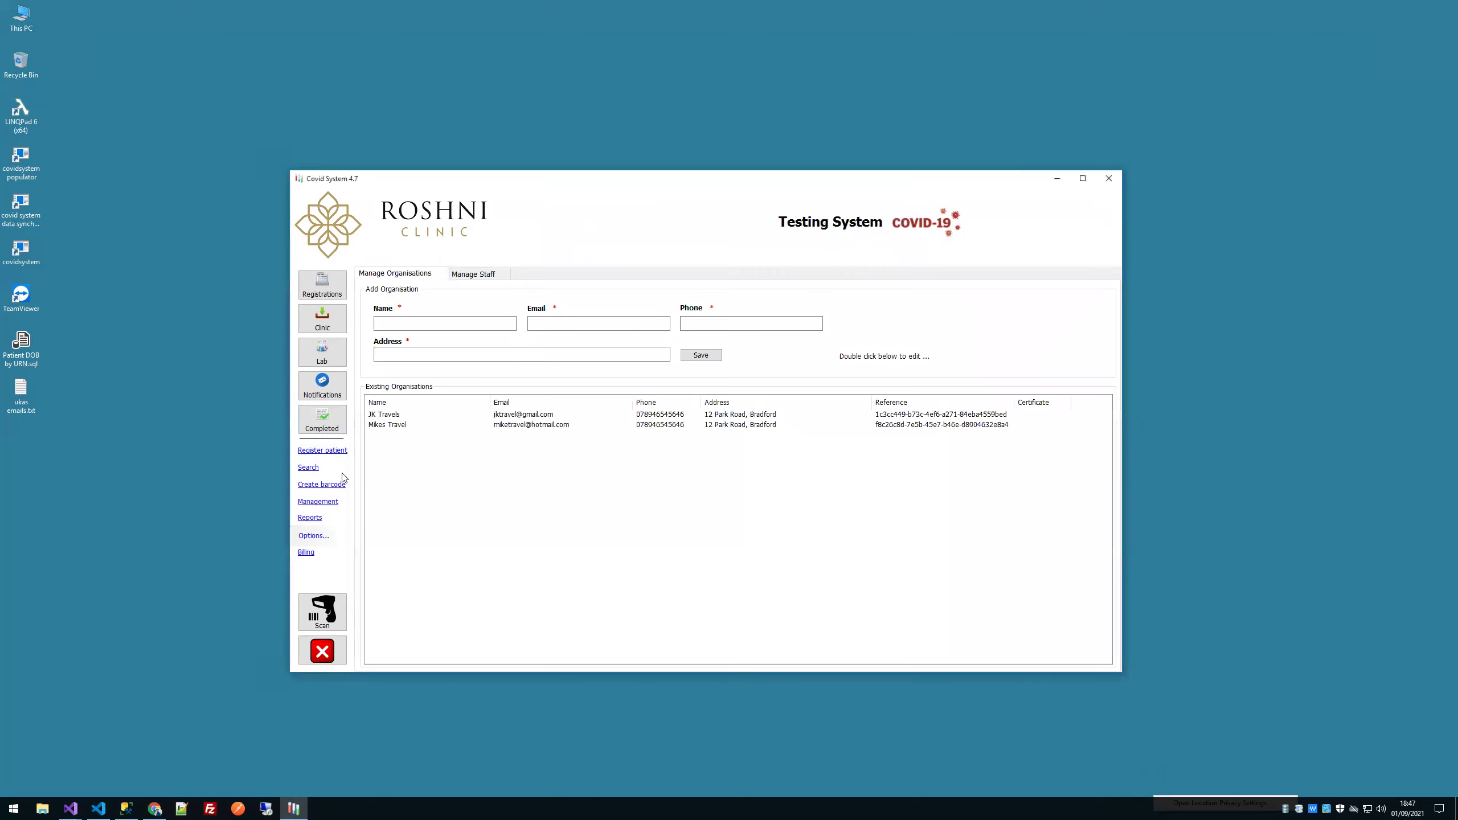
left_click(472, 274)
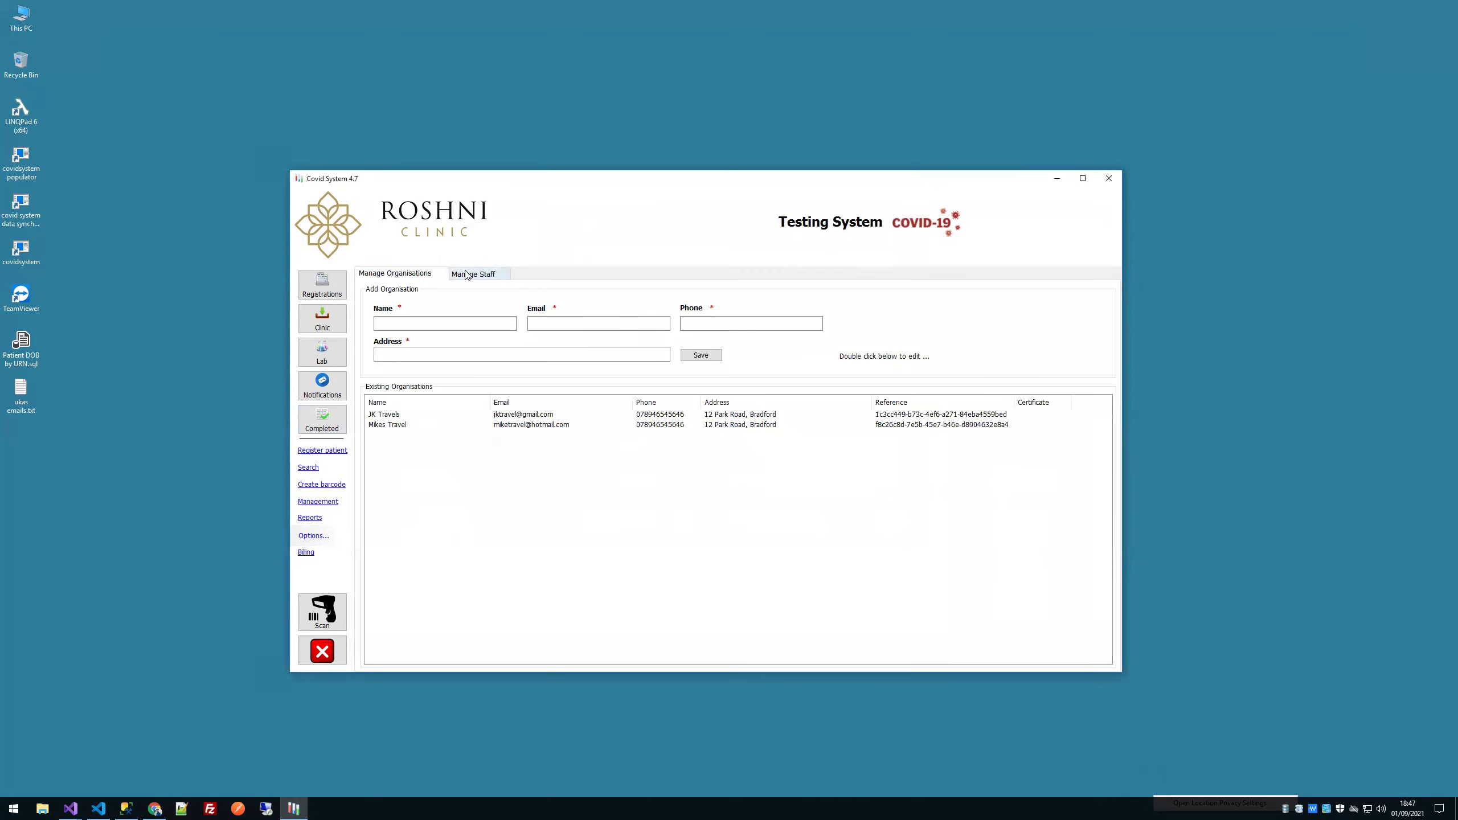
left_click(405, 276)
left_click(434, 322)
type("Barkerend B")
type("harmacy")
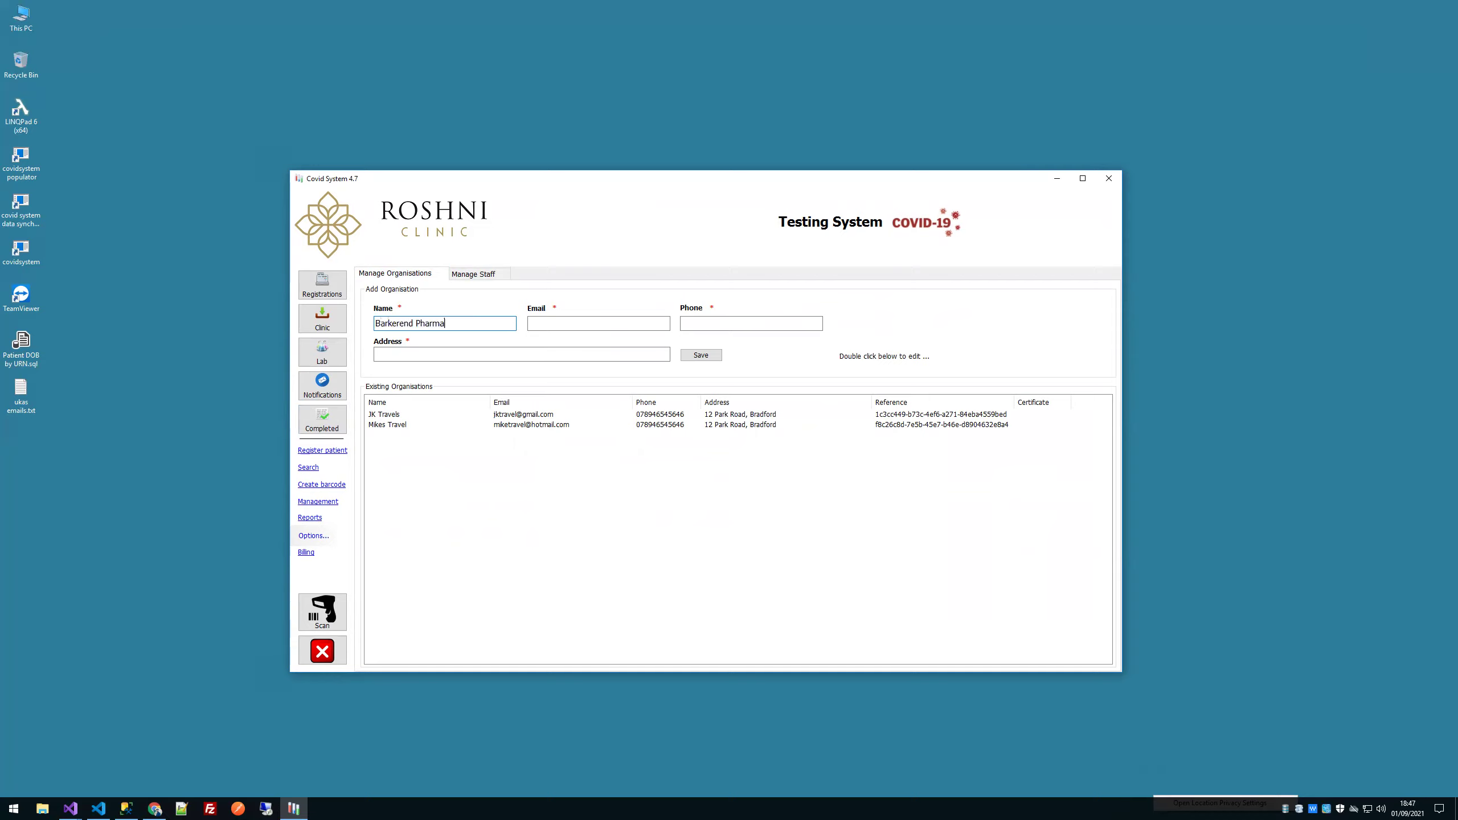
Step: Add the organisation's email, phone number and address, then save and confirm
left_click(558, 320)
key("Tab")
left_click(419, 353)
type("12313 sfff")
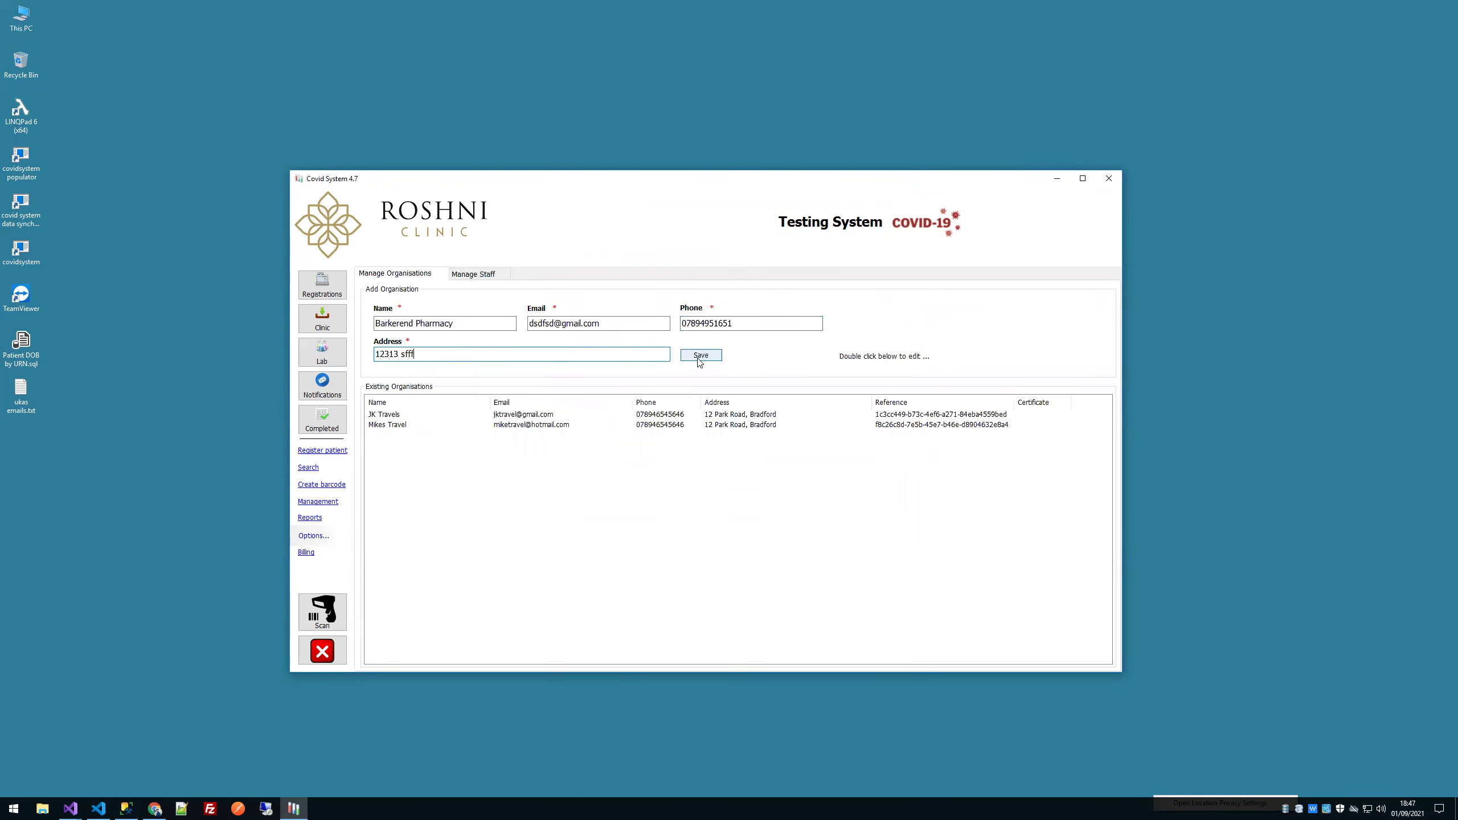
left_click(697, 356)
left_click(799, 447)
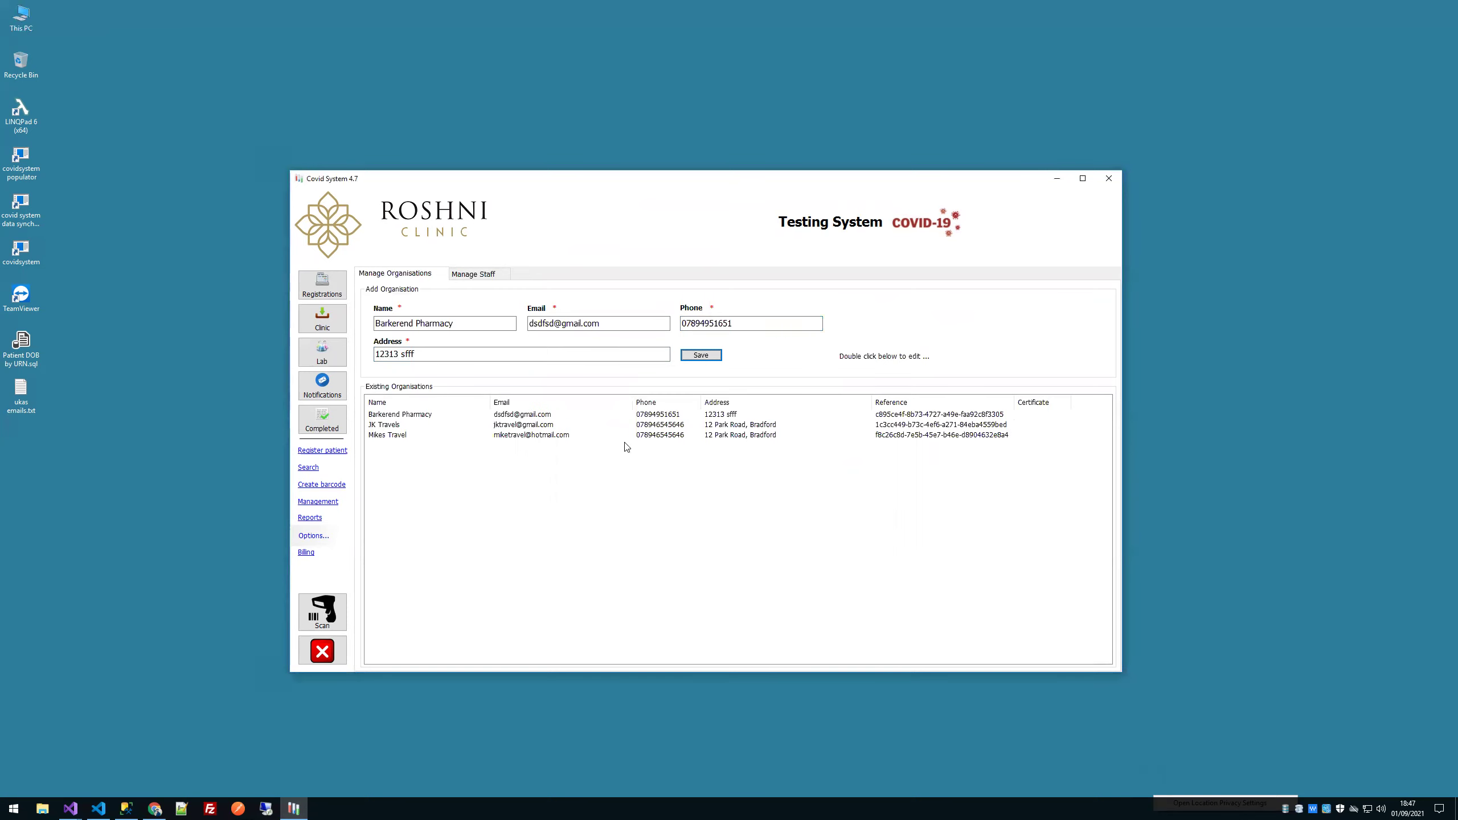
Step: Give Barkerend Pharmacy an organisation login password and save it
double_click(422, 418)
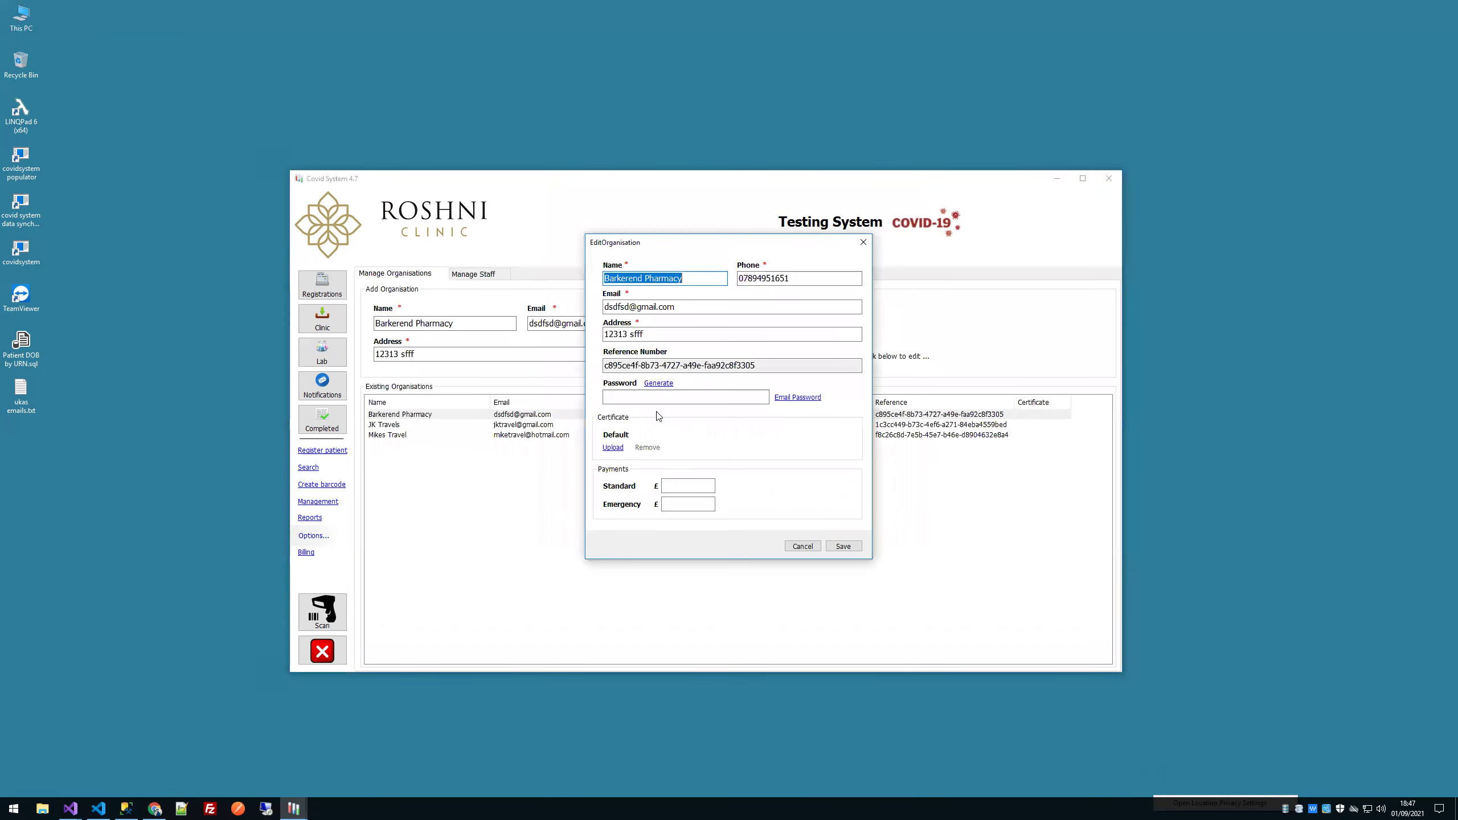
left_click(658, 394)
left_click(658, 384)
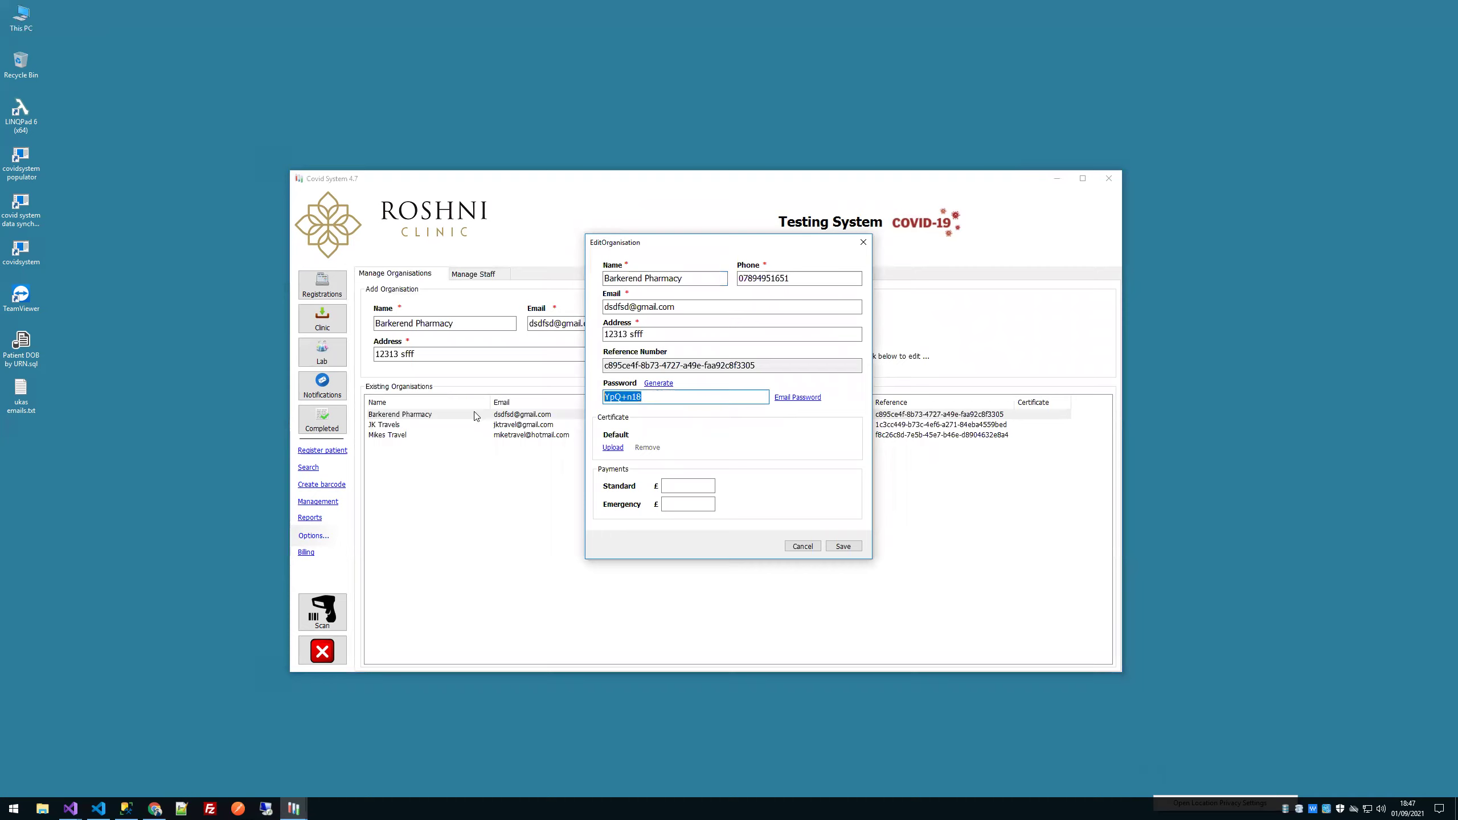
type("pssword")
left_click(609, 397)
type("a")
left_click(842, 547)
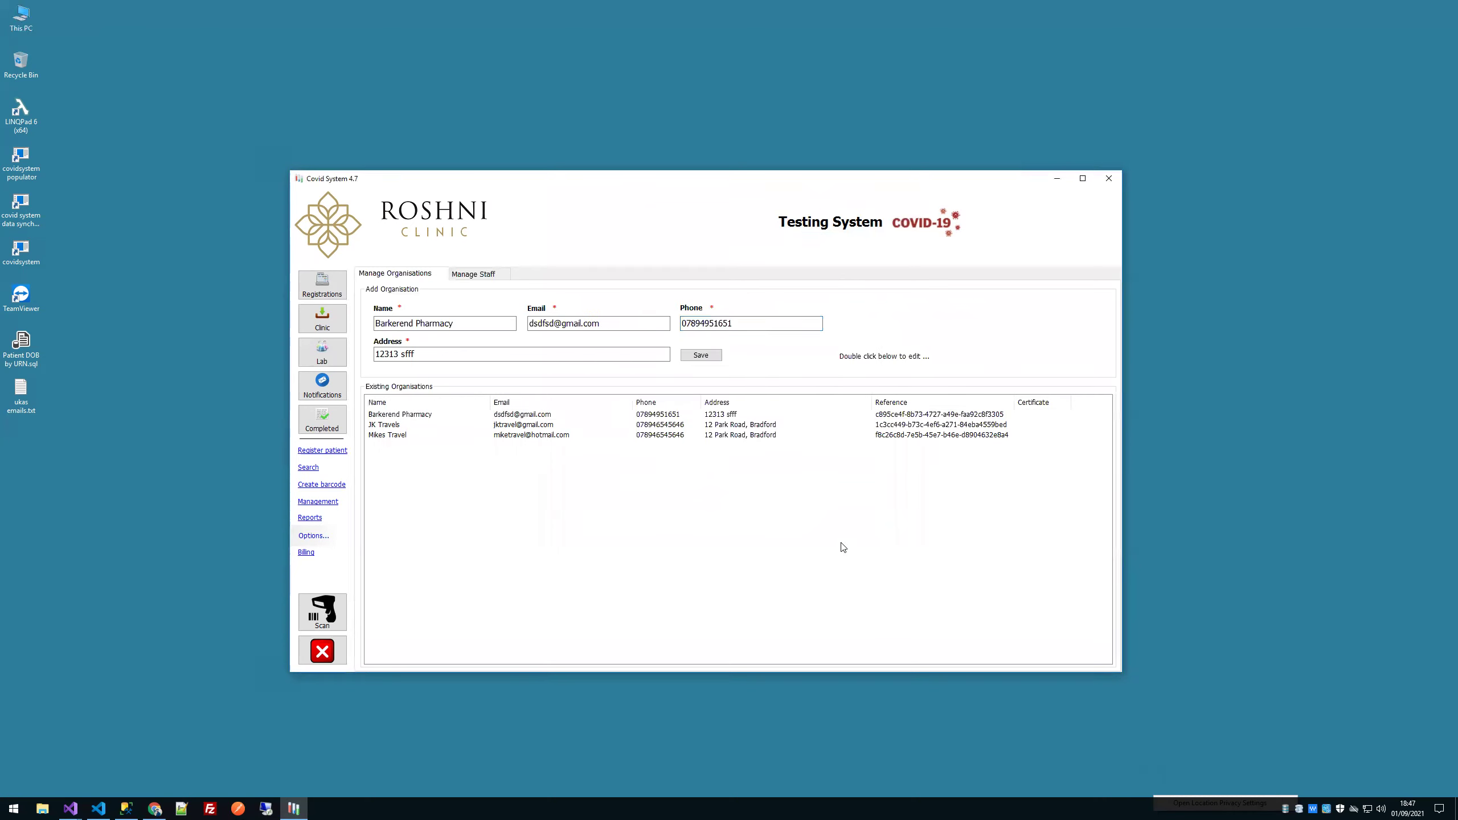
Step: Change the organisation email to a barkerend address and save it as a second entry
left_click(424, 414)
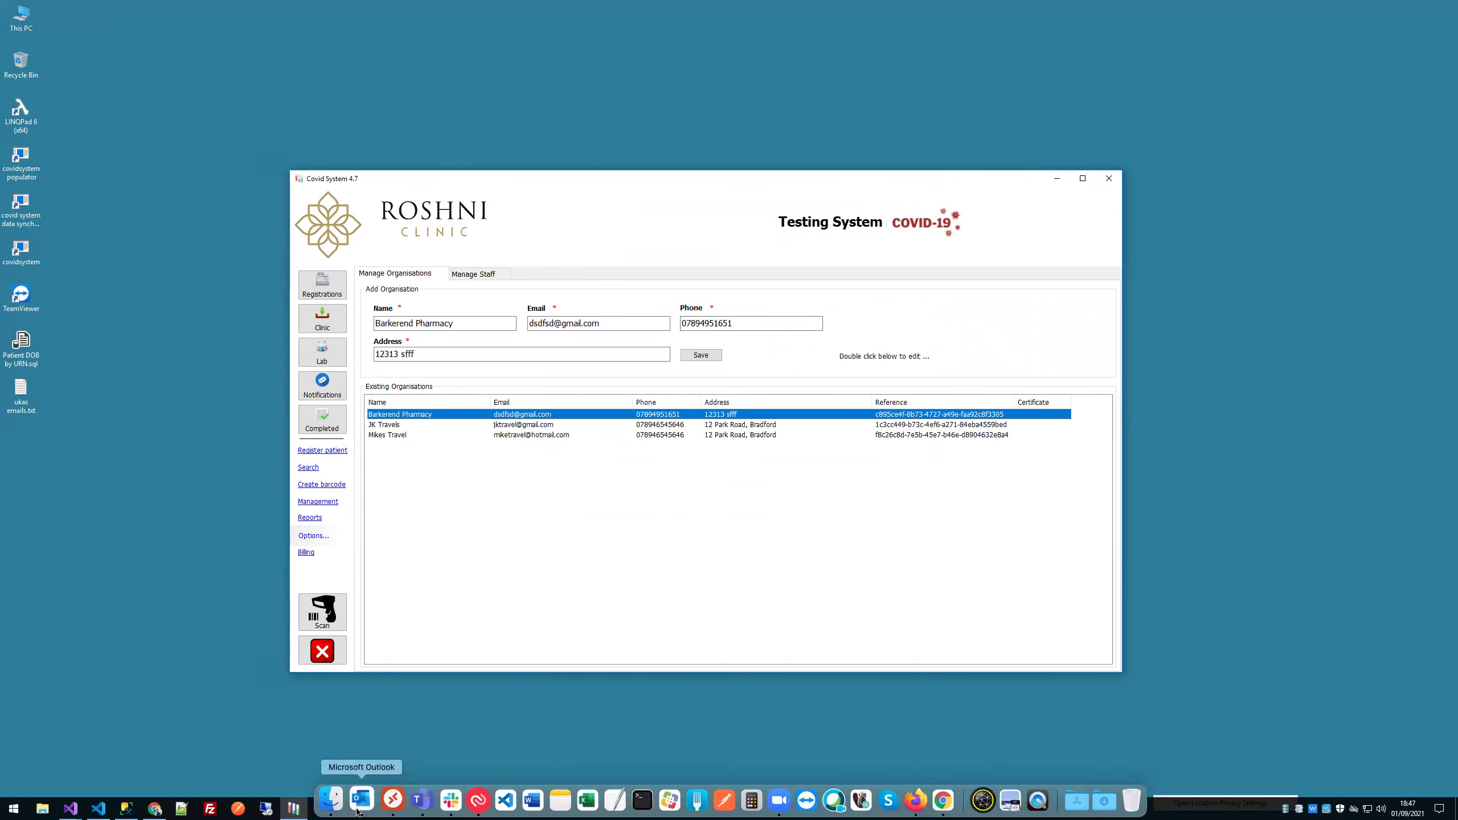
left_click(563, 323)
left_click_drag(553, 323, 529, 323)
type("bark")
type("erend")
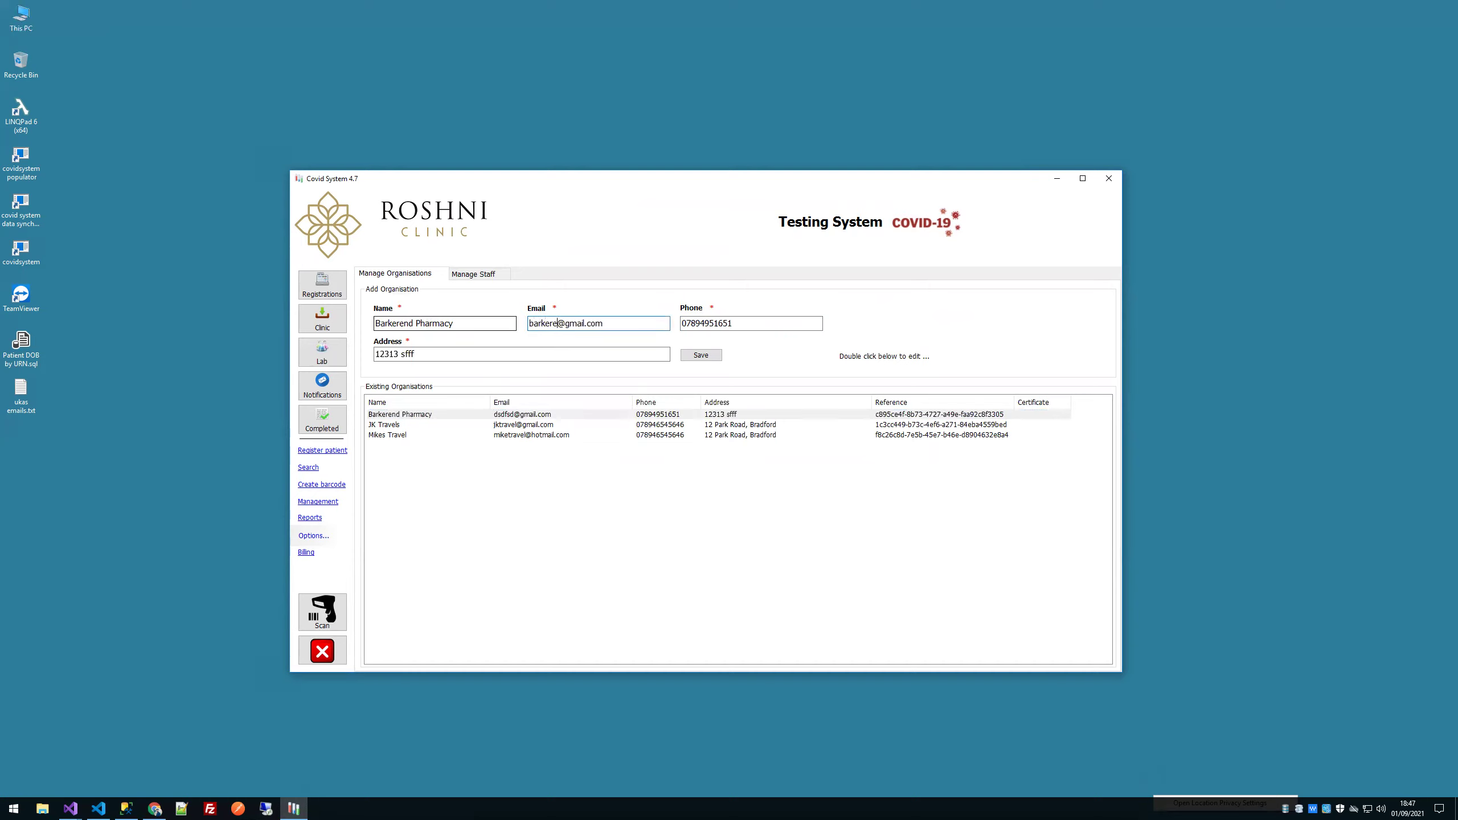
left_click(707, 355)
left_click(789, 449)
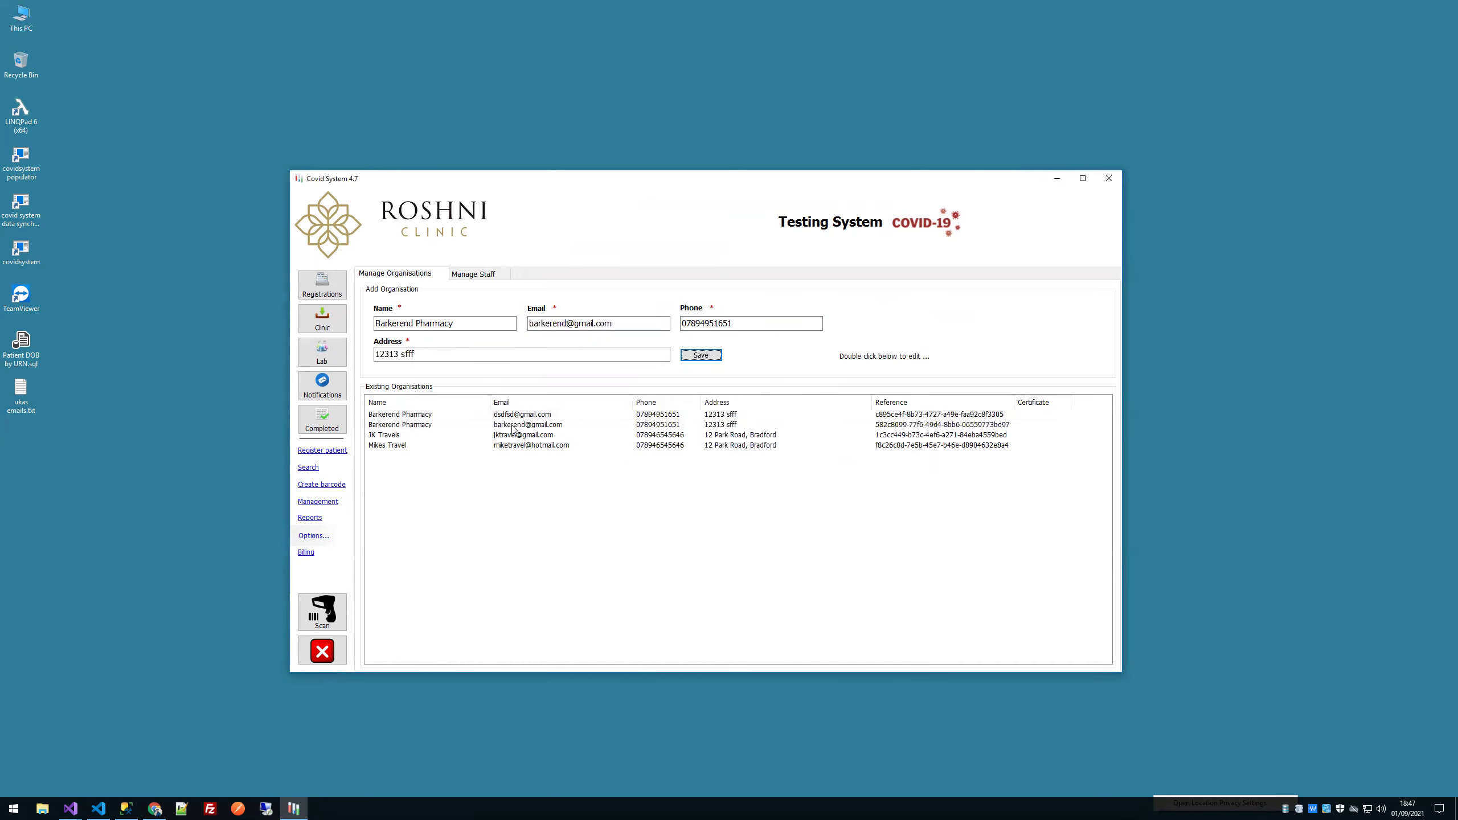
Step: Inspect the two Barkerend Pharmacy entries, closing the first without changes
left_click(512, 427)
left_click(515, 415)
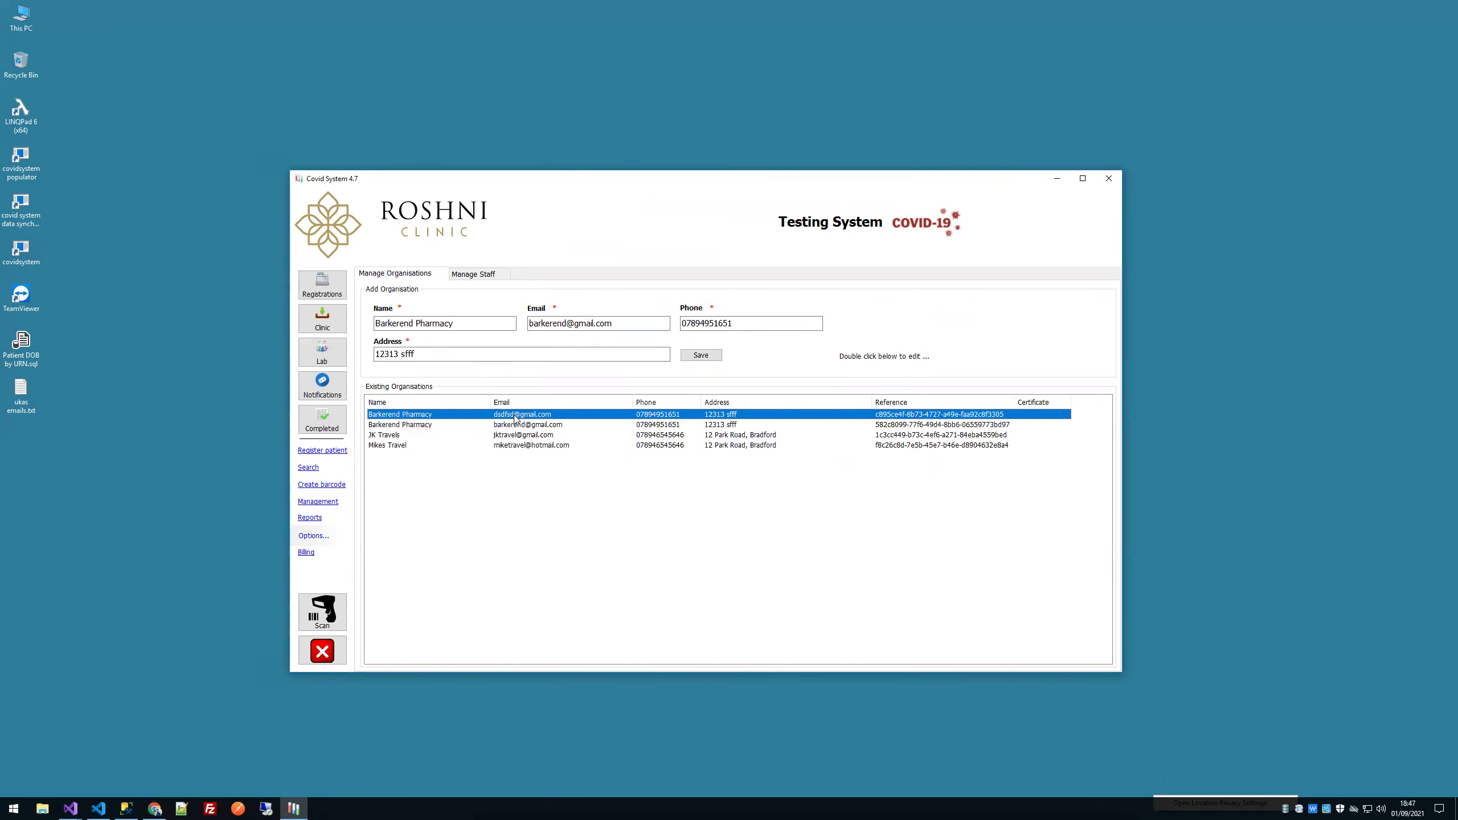
double_click(515, 416)
key("Escape")
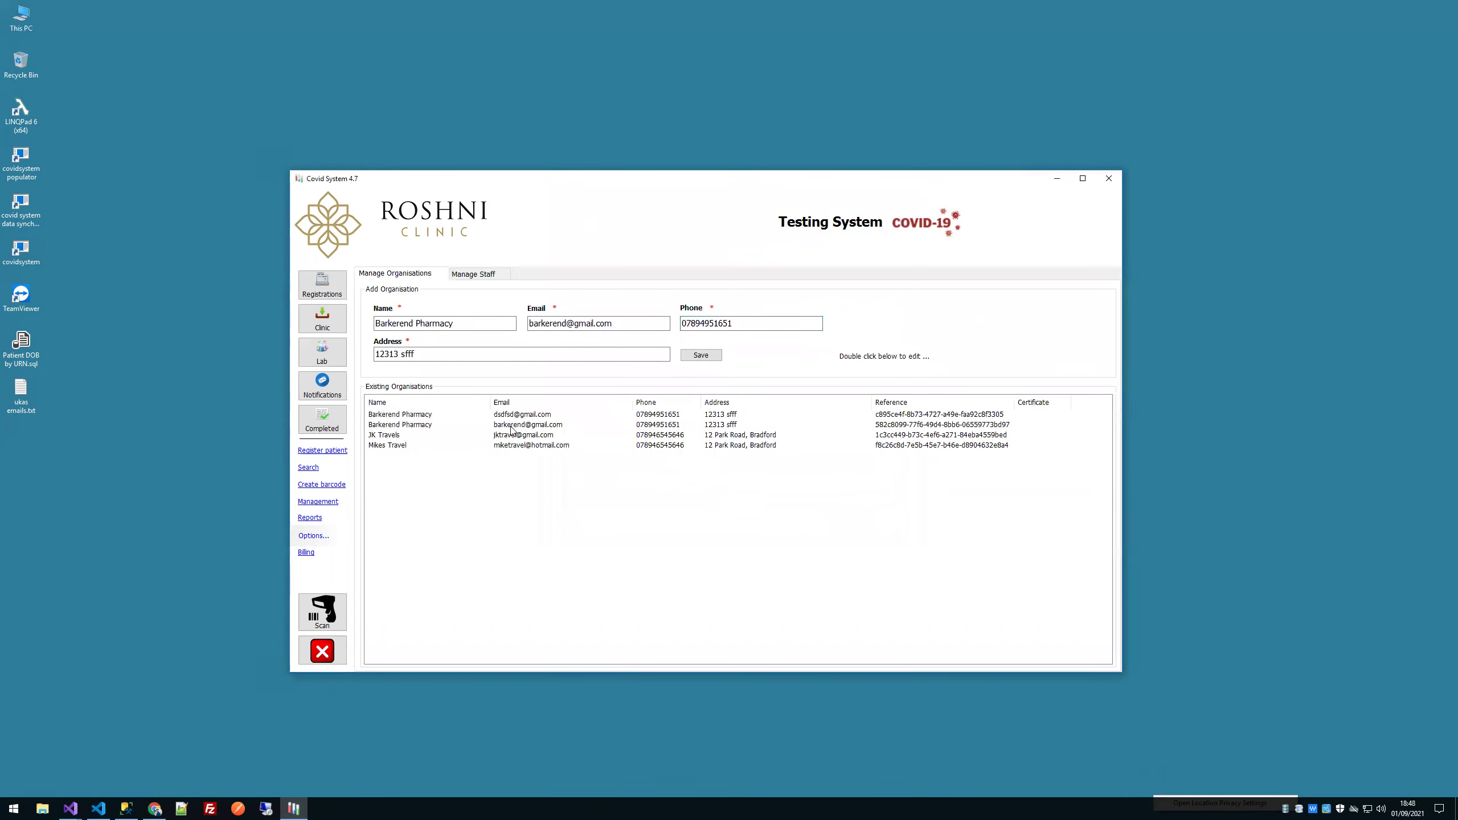
Step: Set and save a login password on the second Barkerend Pharmacy entry
left_click(512, 427)
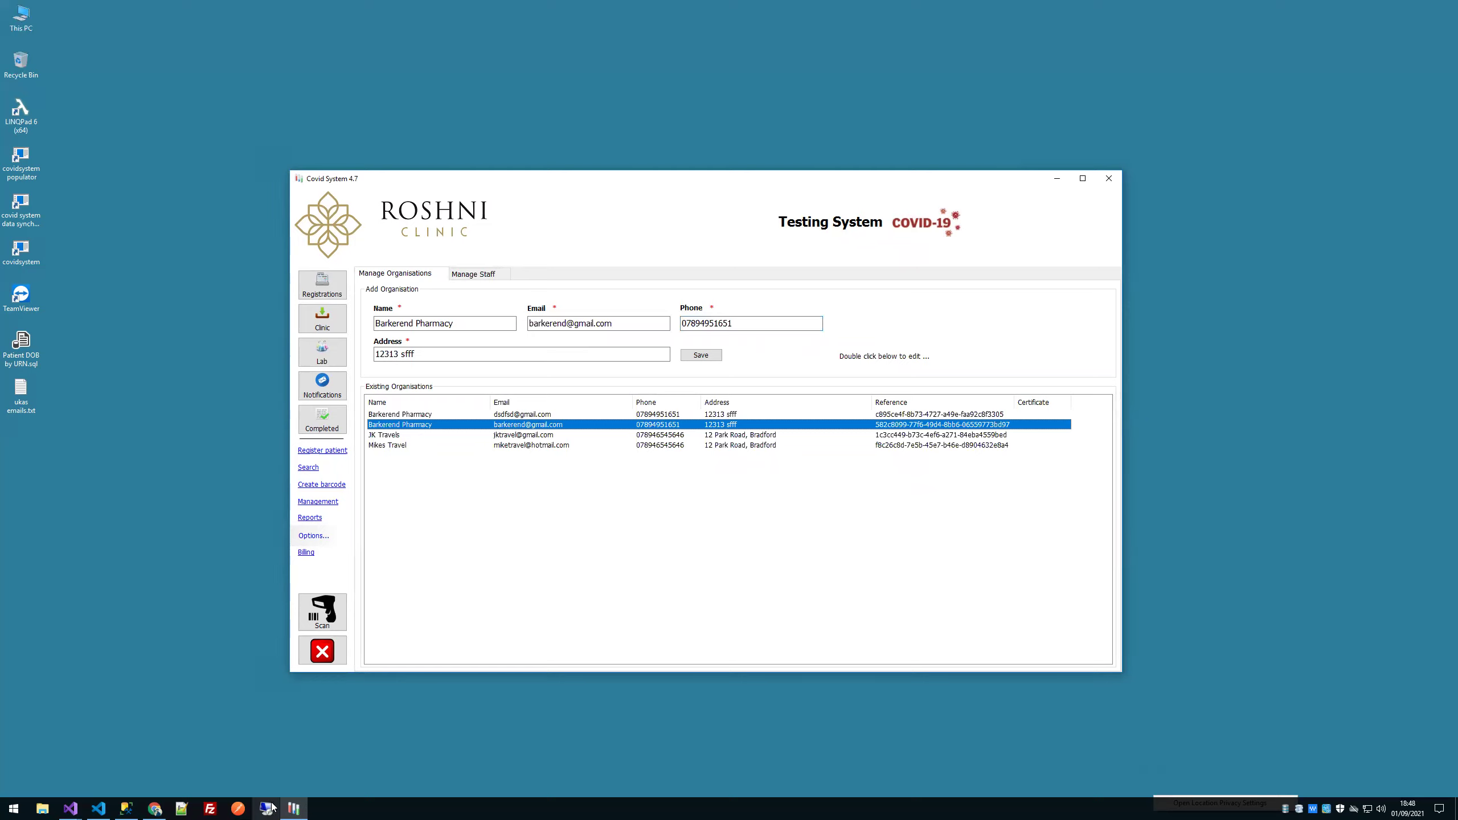
double_click(549, 428)
left_click(641, 402)
type("password")
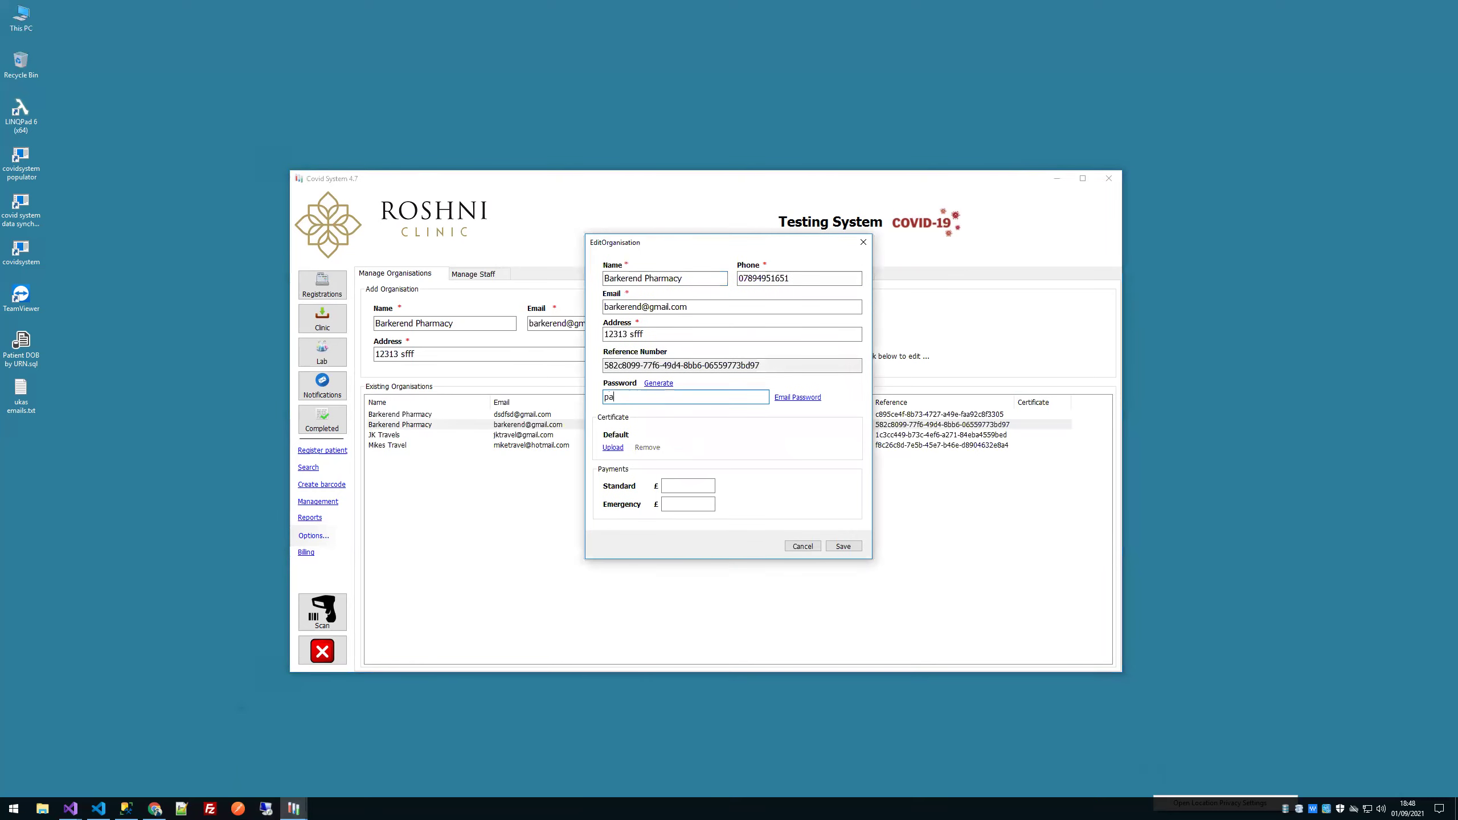
left_click(838, 550)
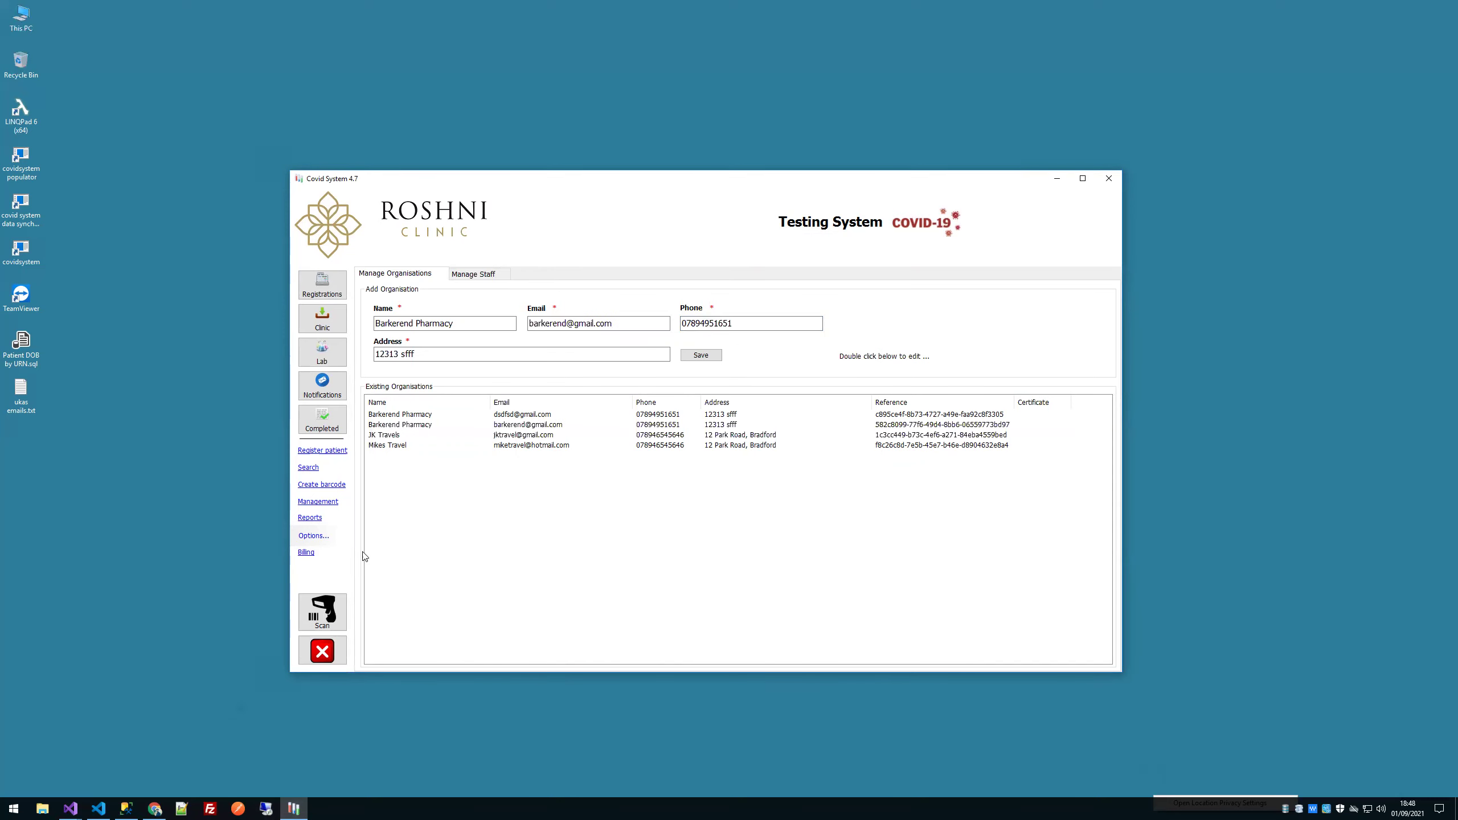
Step: Reopen the second entry to verify it, then switch to the Mohr Labs portal
double_click(424, 426)
key("Escape")
mouse_move(155, 808)
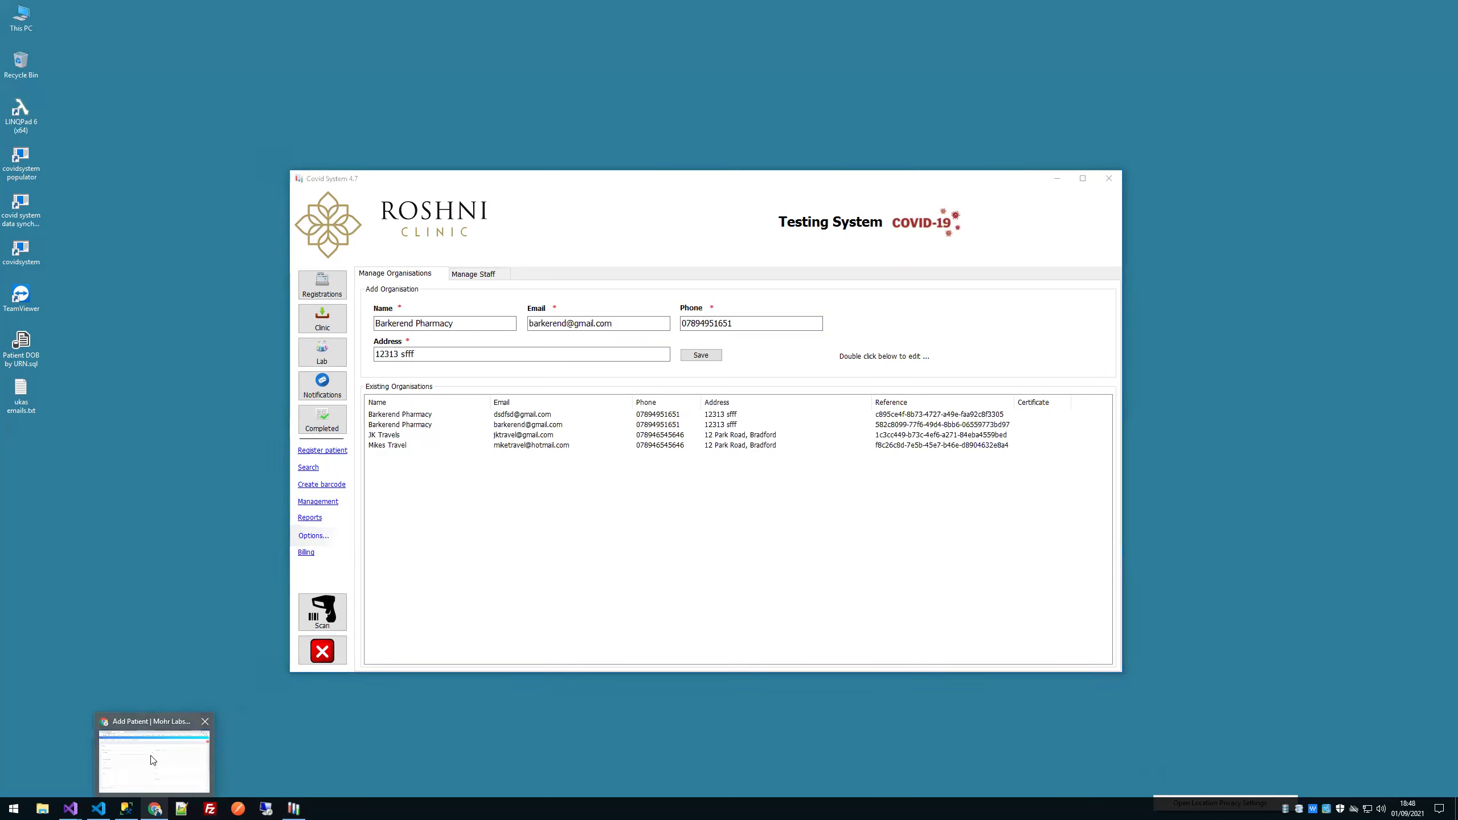
left_click(152, 759)
Step: Log out of the Mohr Labs portal and enter the Barkerend Pharmacy account email
left_click(1310, 118)
left_click(1261, 152)
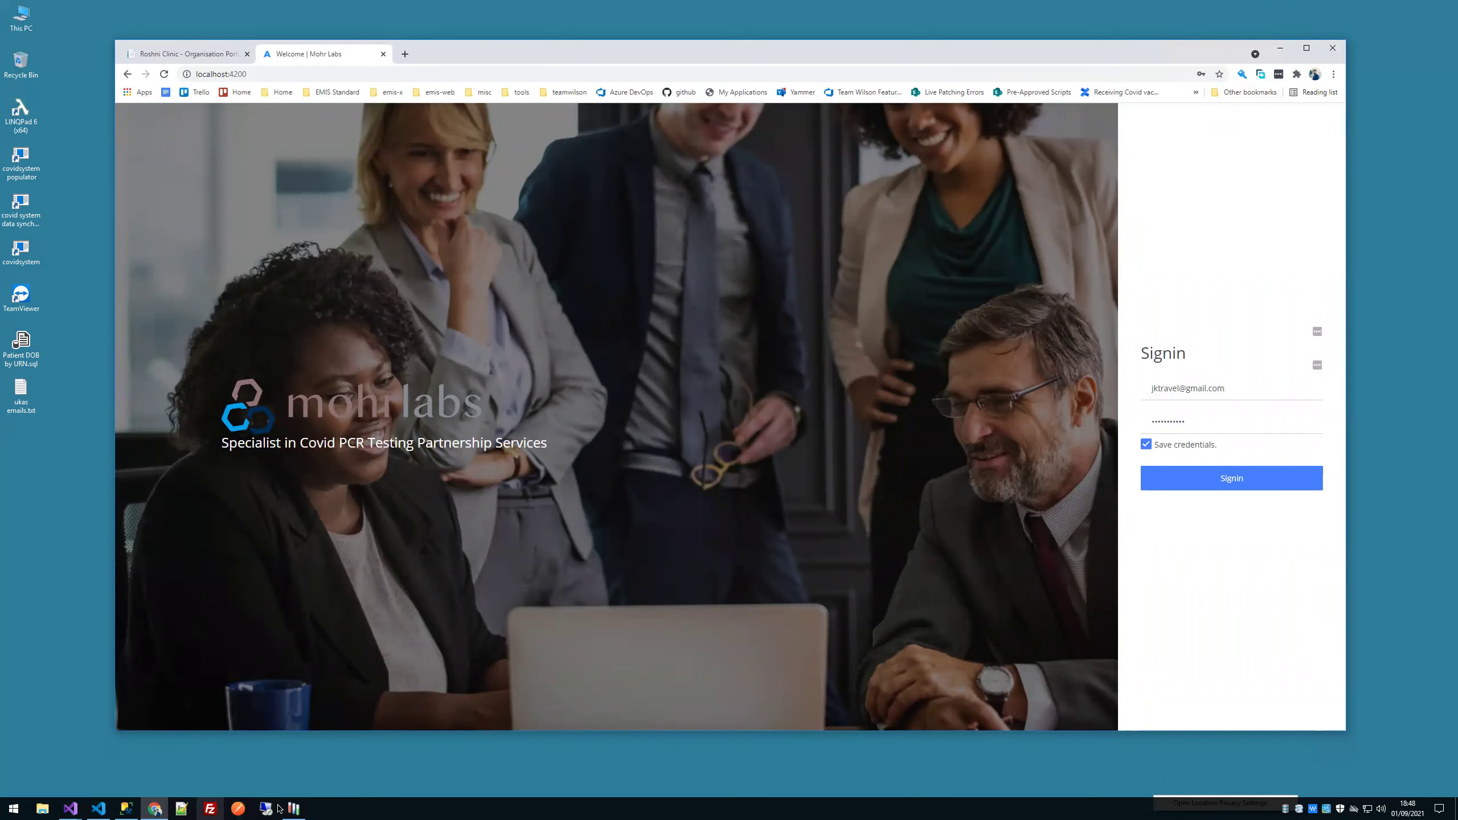
left_click(301, 808)
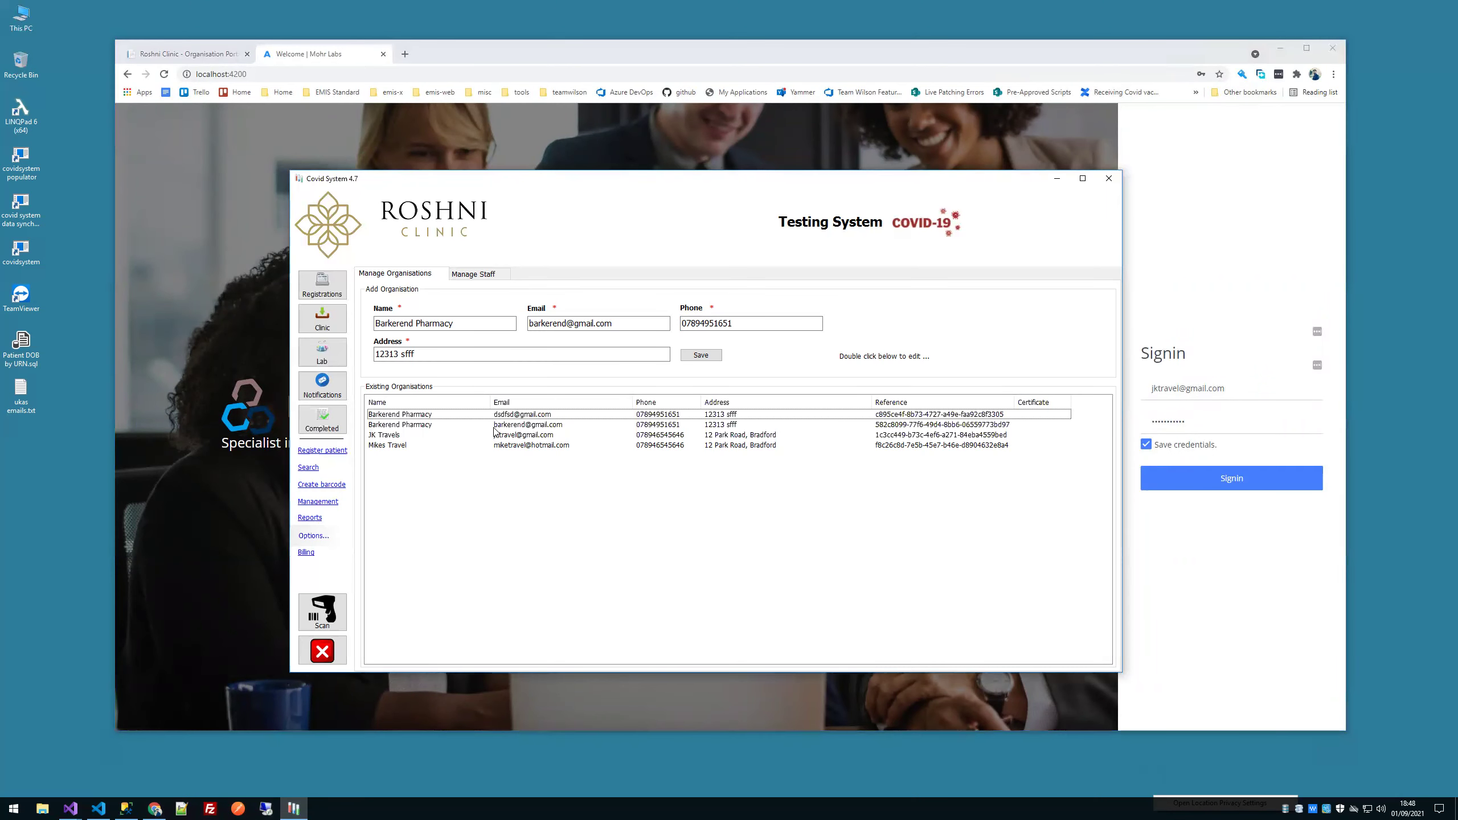
left_click(1150, 386)
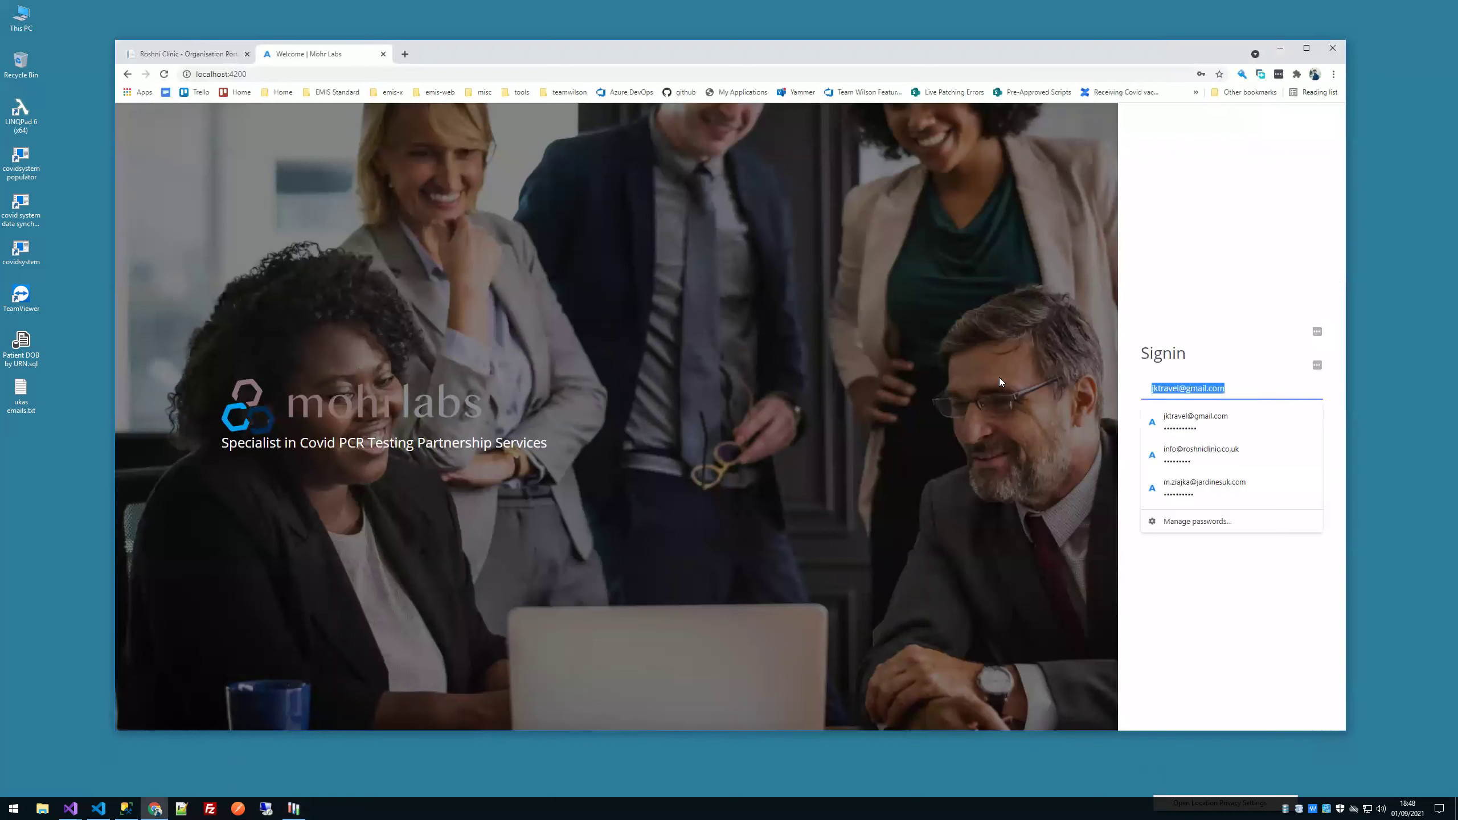
type("ba")
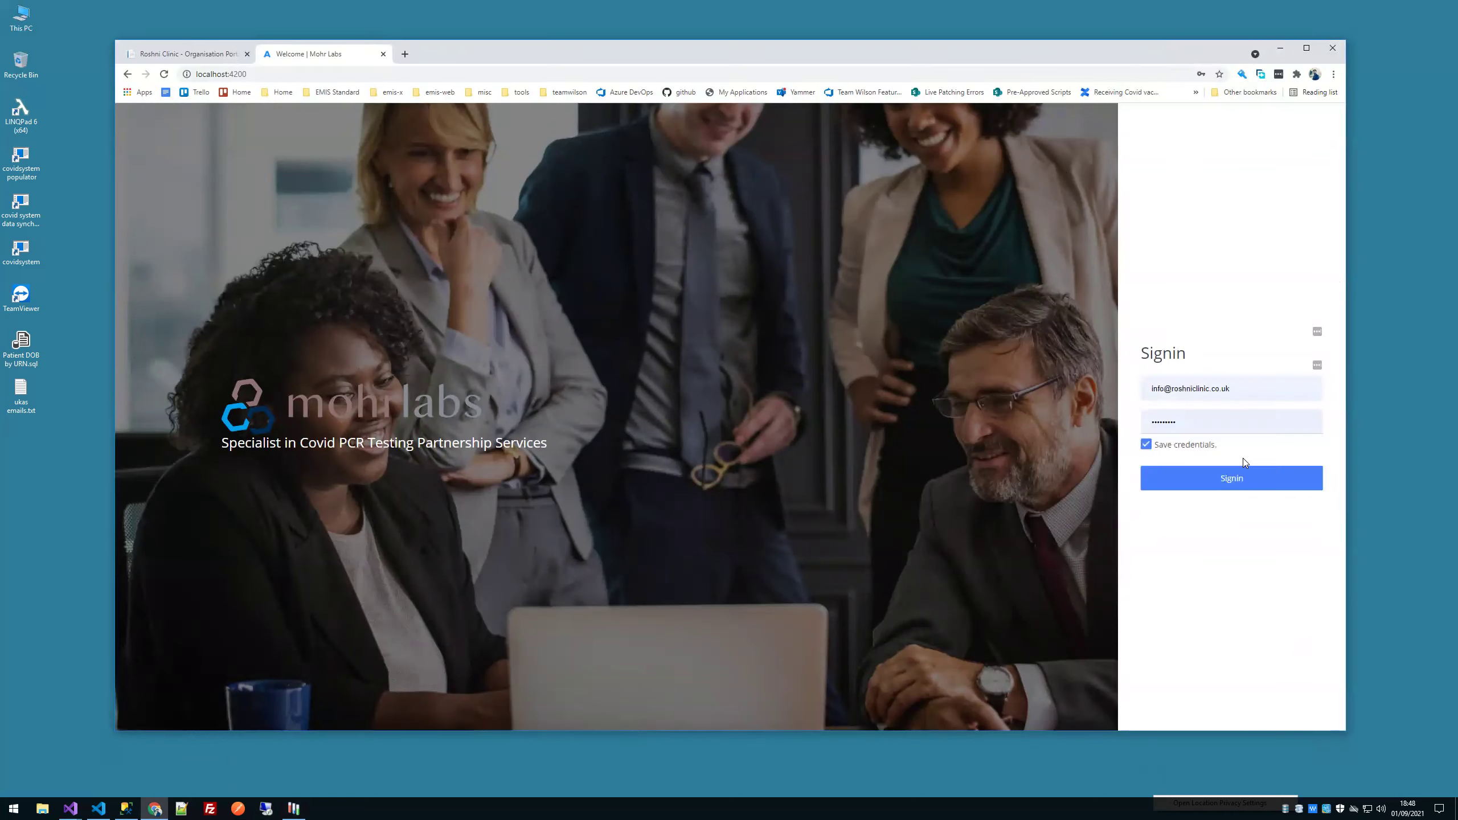
type("rkere")
key("ctrl+a")
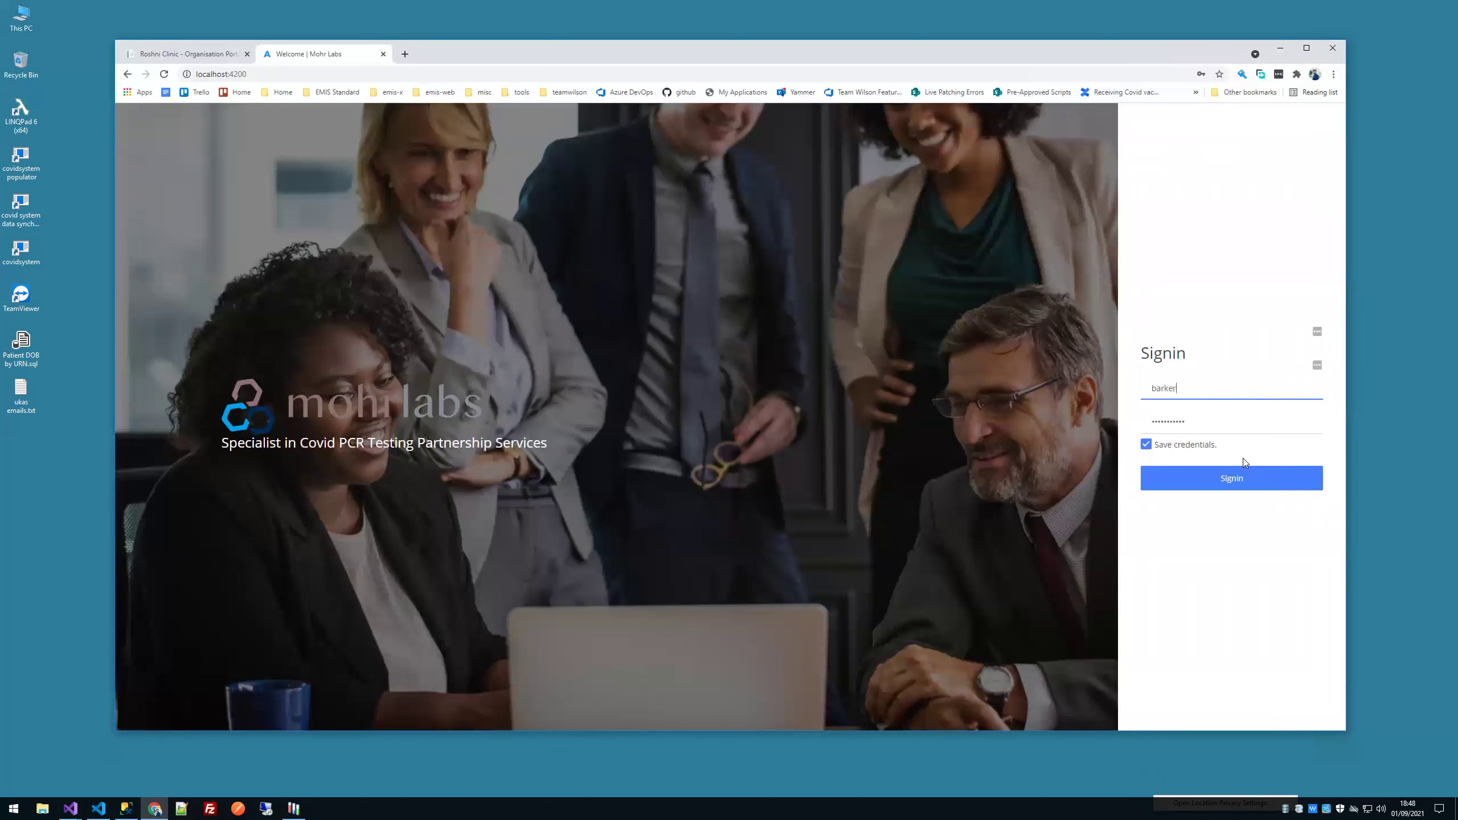
Step: Correct the email, enter the account password, sign in, and save the login in Chrome
key("BackSpace")
type("@")
key("Tab")
type("********")
key("Return")
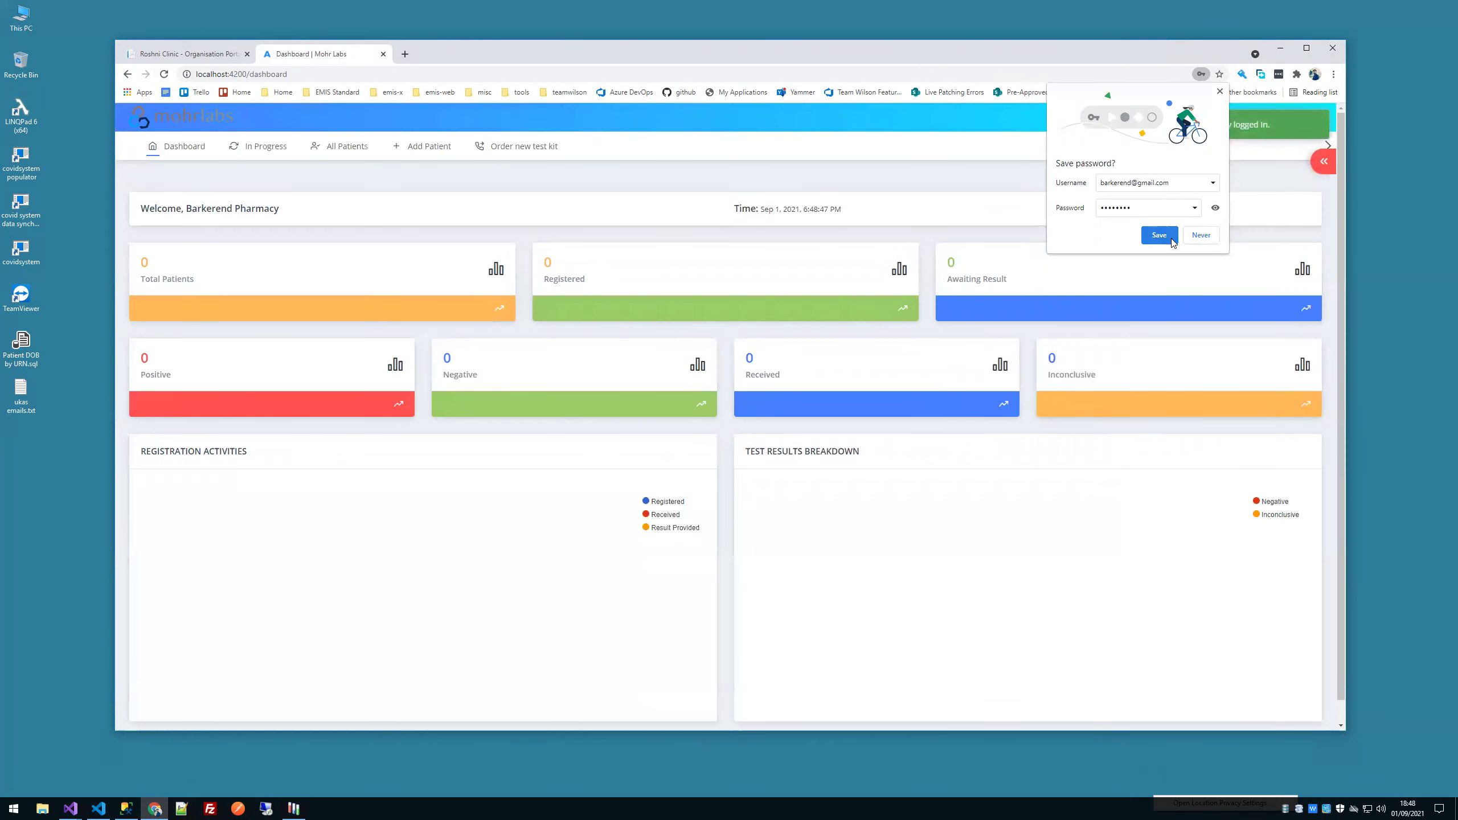
left_click(1158, 235)
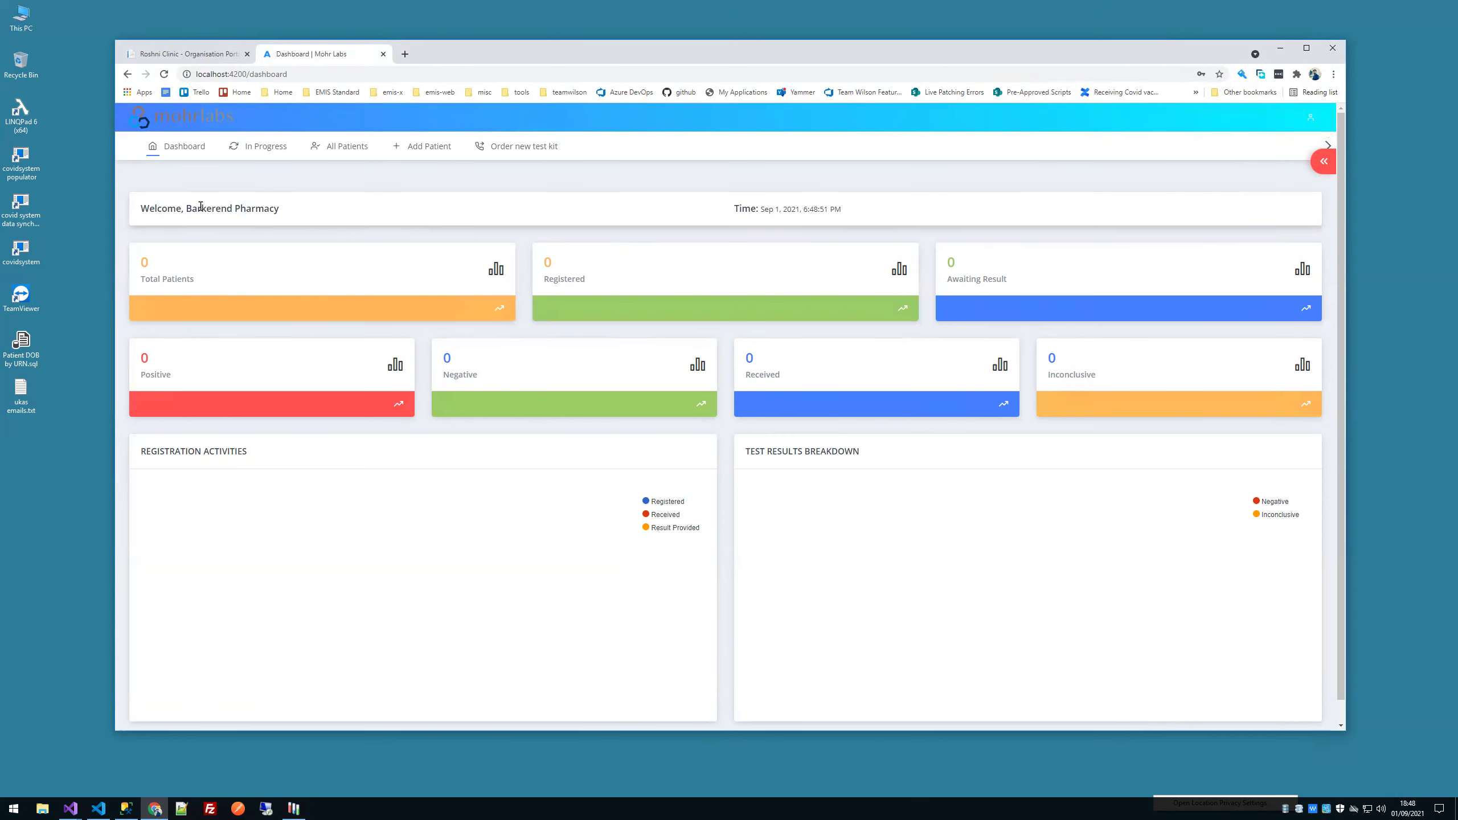
Step: Open the Add Patient form for the Barkerend Pharmacy account
left_click_drag(192, 209, 292, 213)
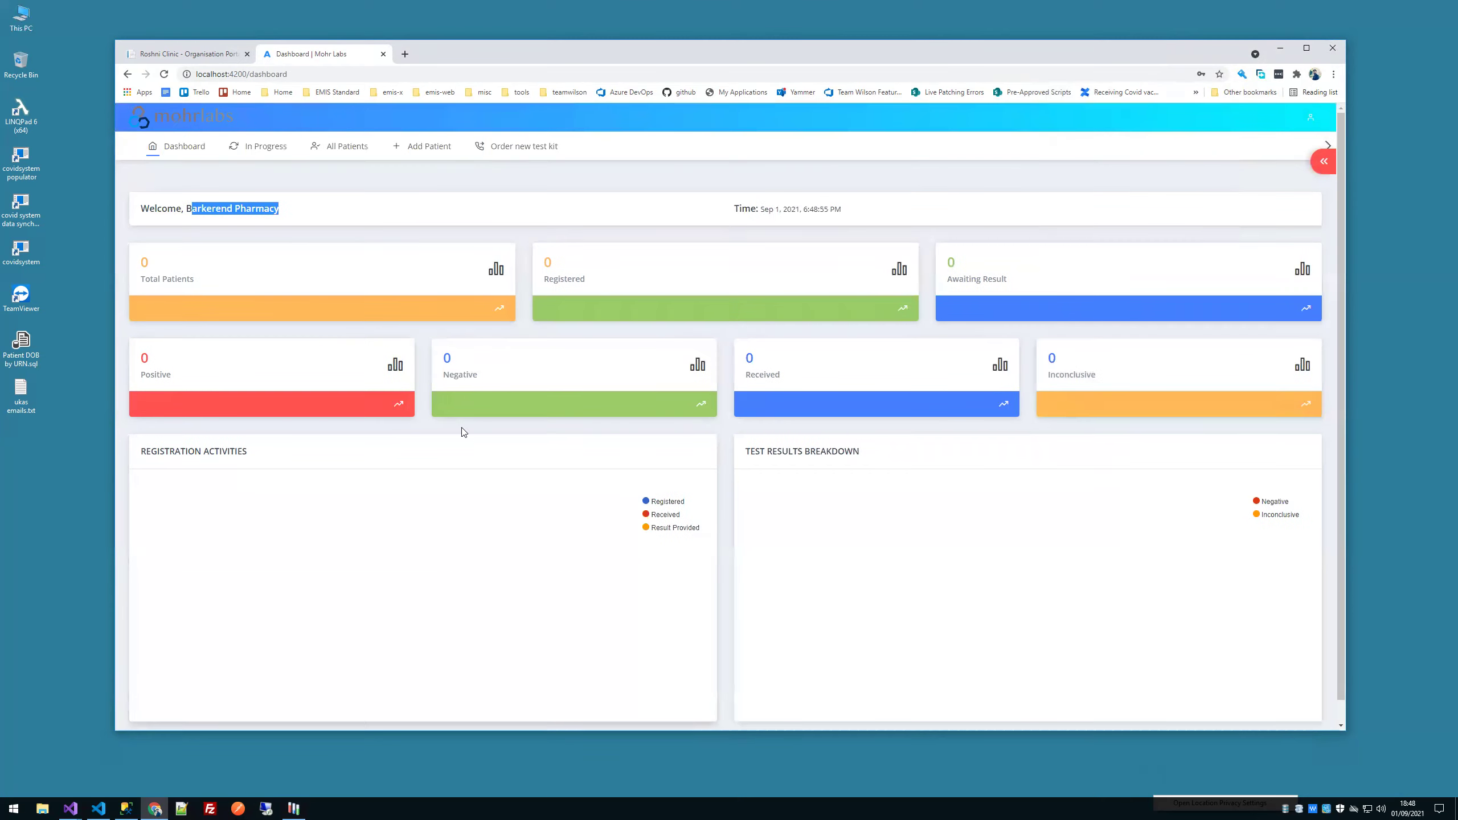
left_click(413, 156)
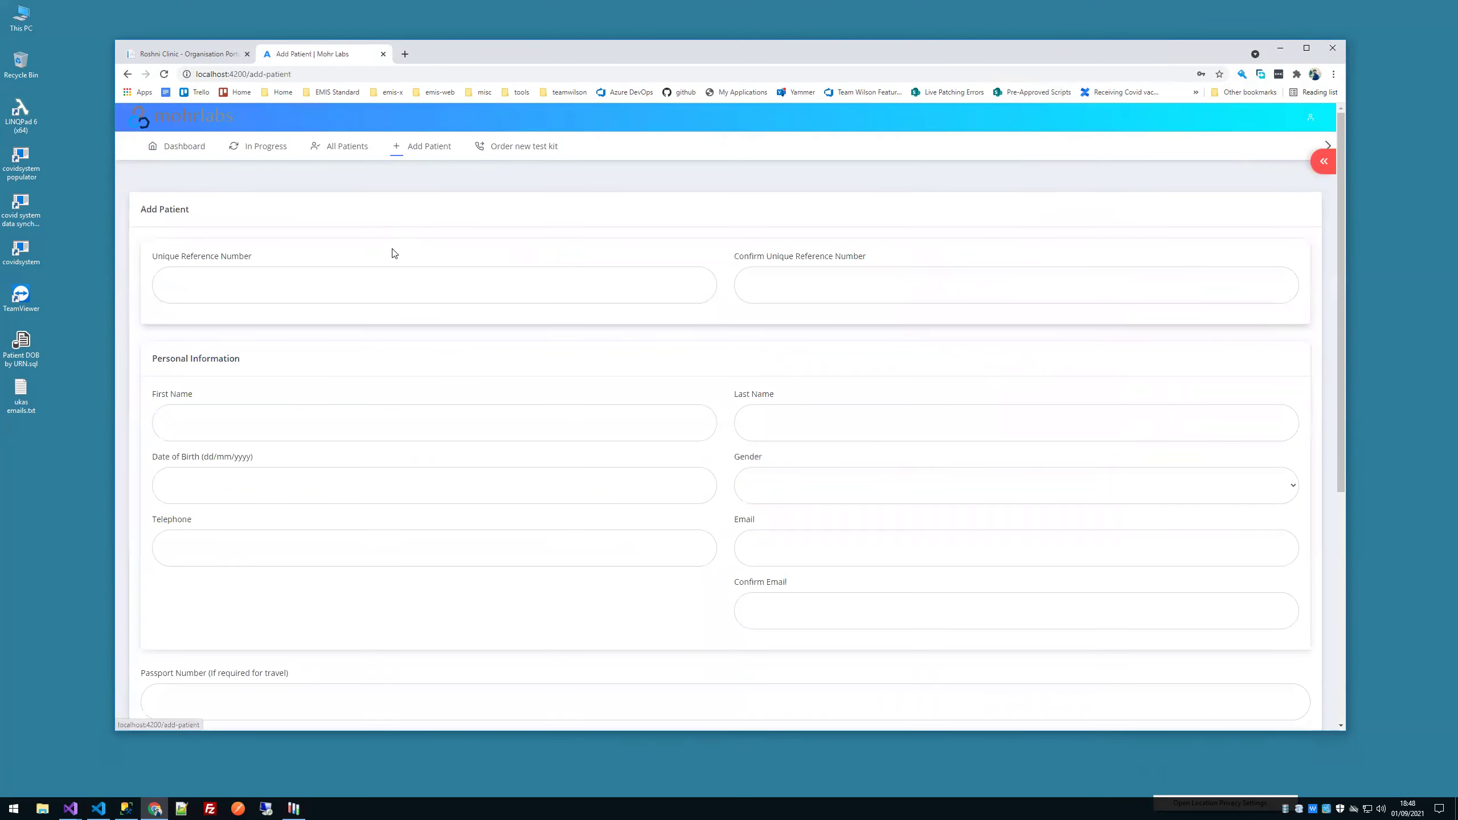
left_click(292, 809)
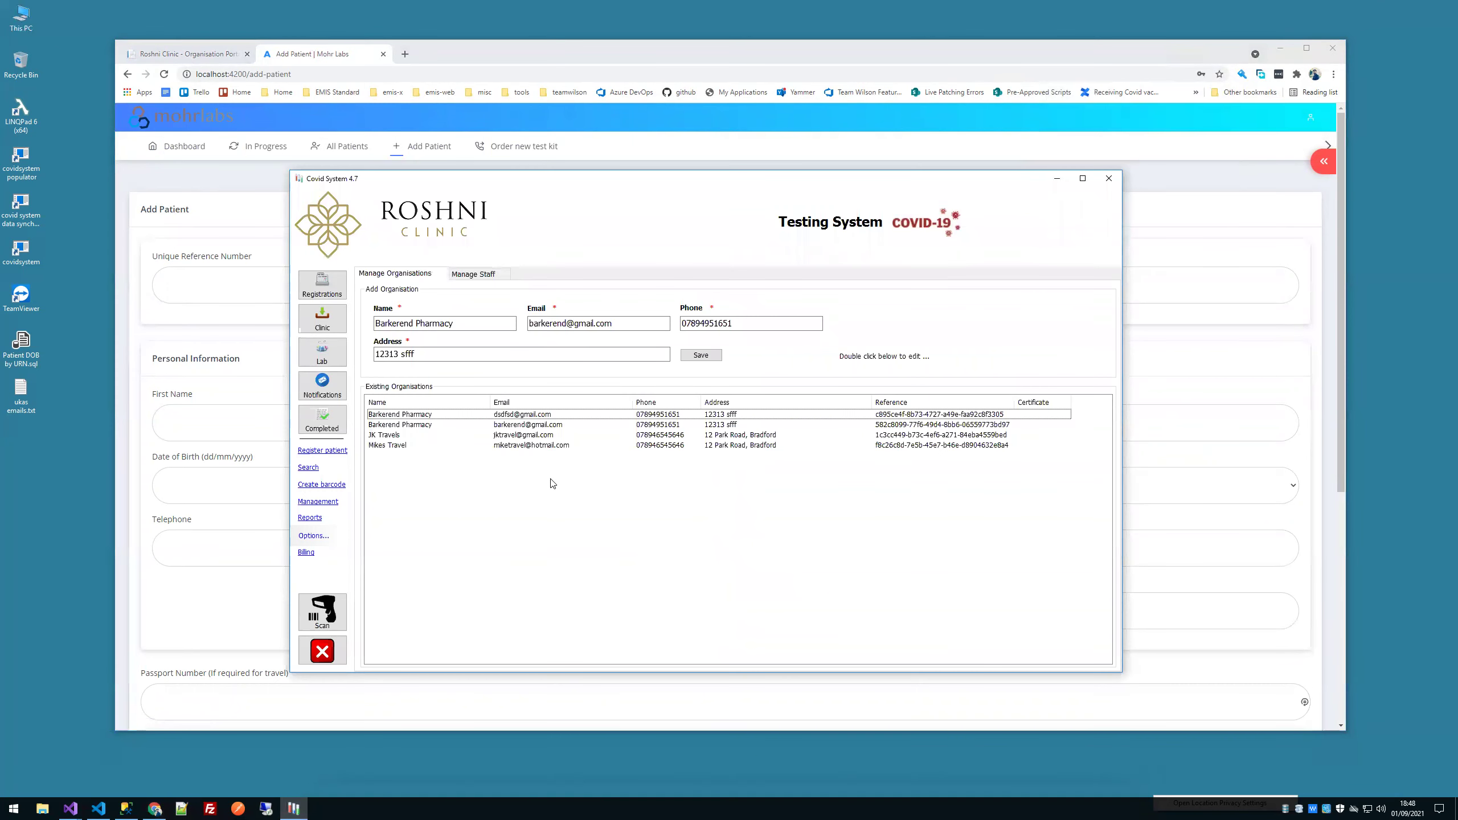
Step: Check the 72-patient Registrations and Clinic lists, then return to the Mohr Labs reference number field
left_click(321, 287)
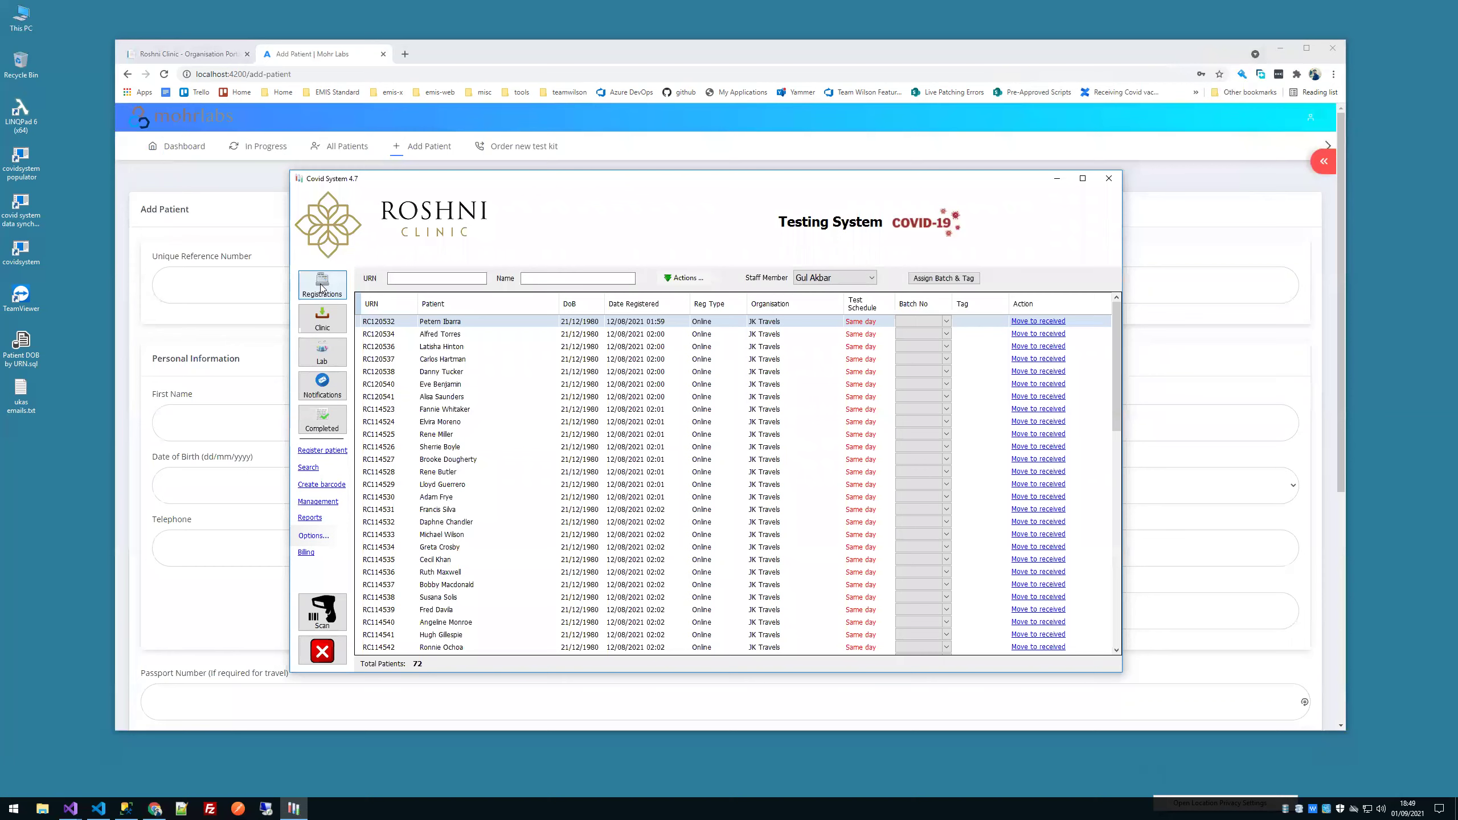
left_click(336, 326)
left_click(322, 285)
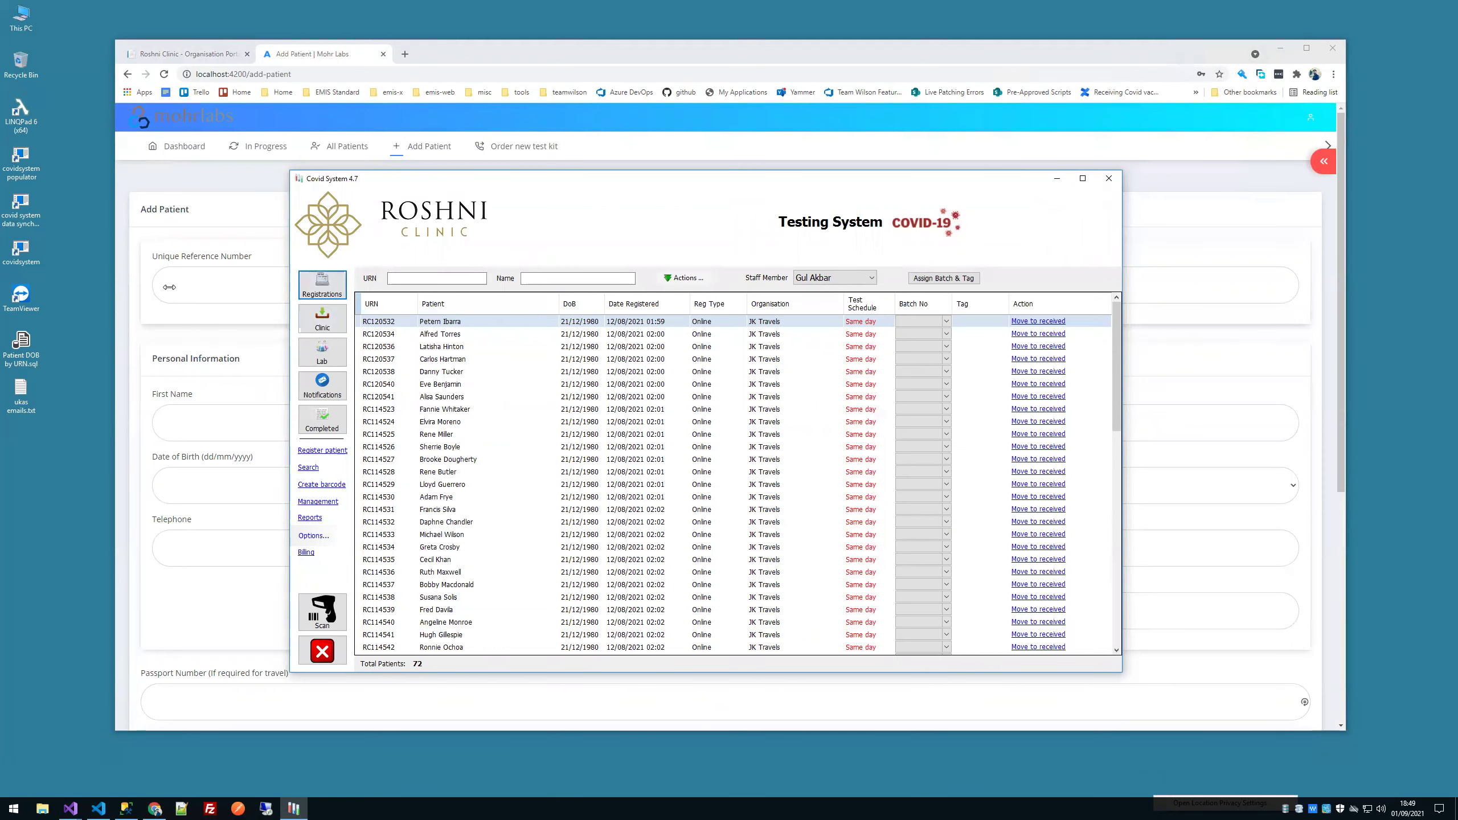
left_click(169, 287)
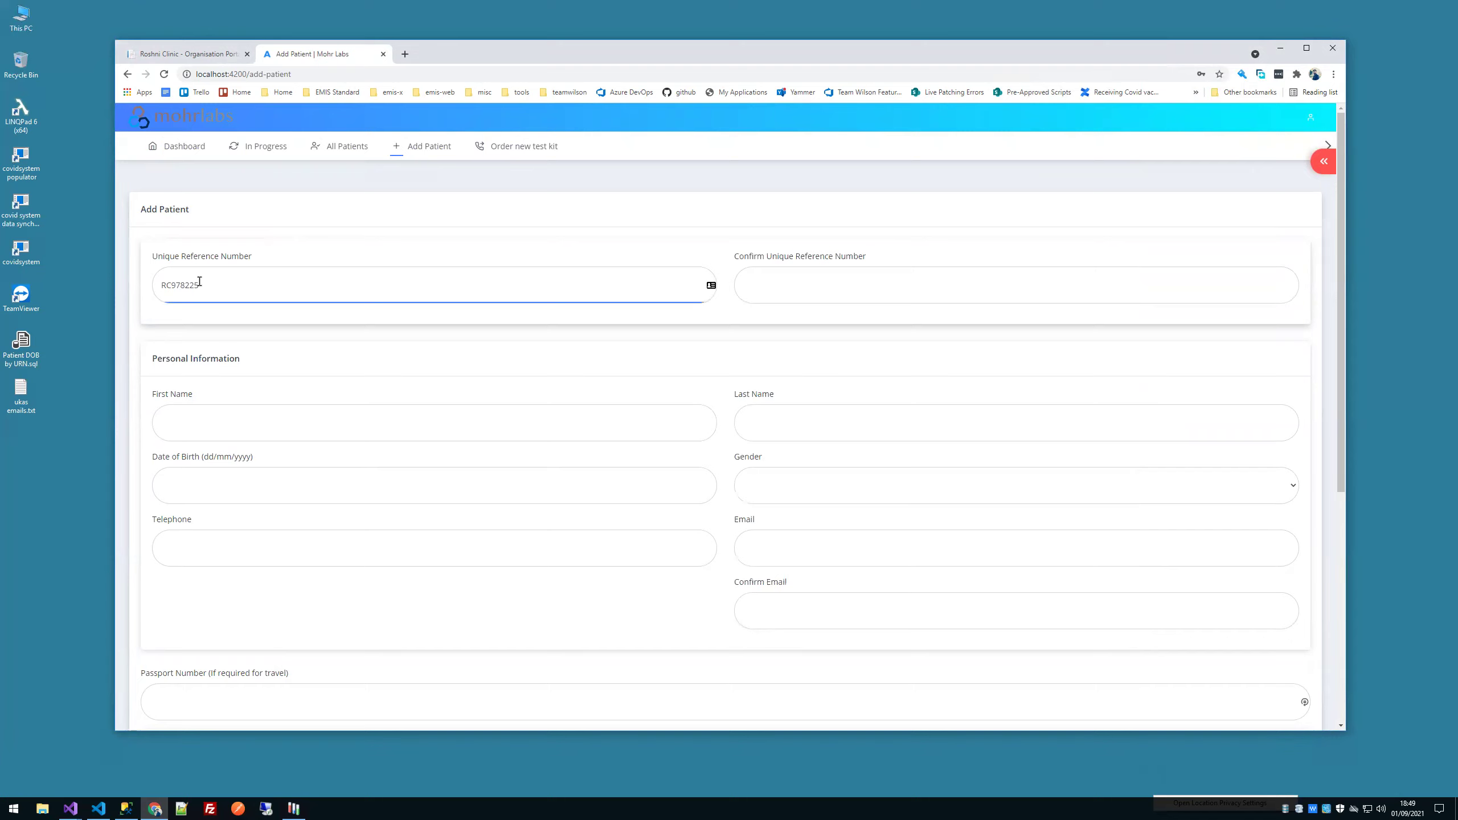
Step: Copy the reference number into Confirm URN, autofill name and contacts, enter date of birth, set gender Male
left_click_drag(225, 285, 117, 291)
key("ctrl+c")
left_click(758, 284)
key("ctrl+v")
left_click(511, 415)
left_click(219, 469)
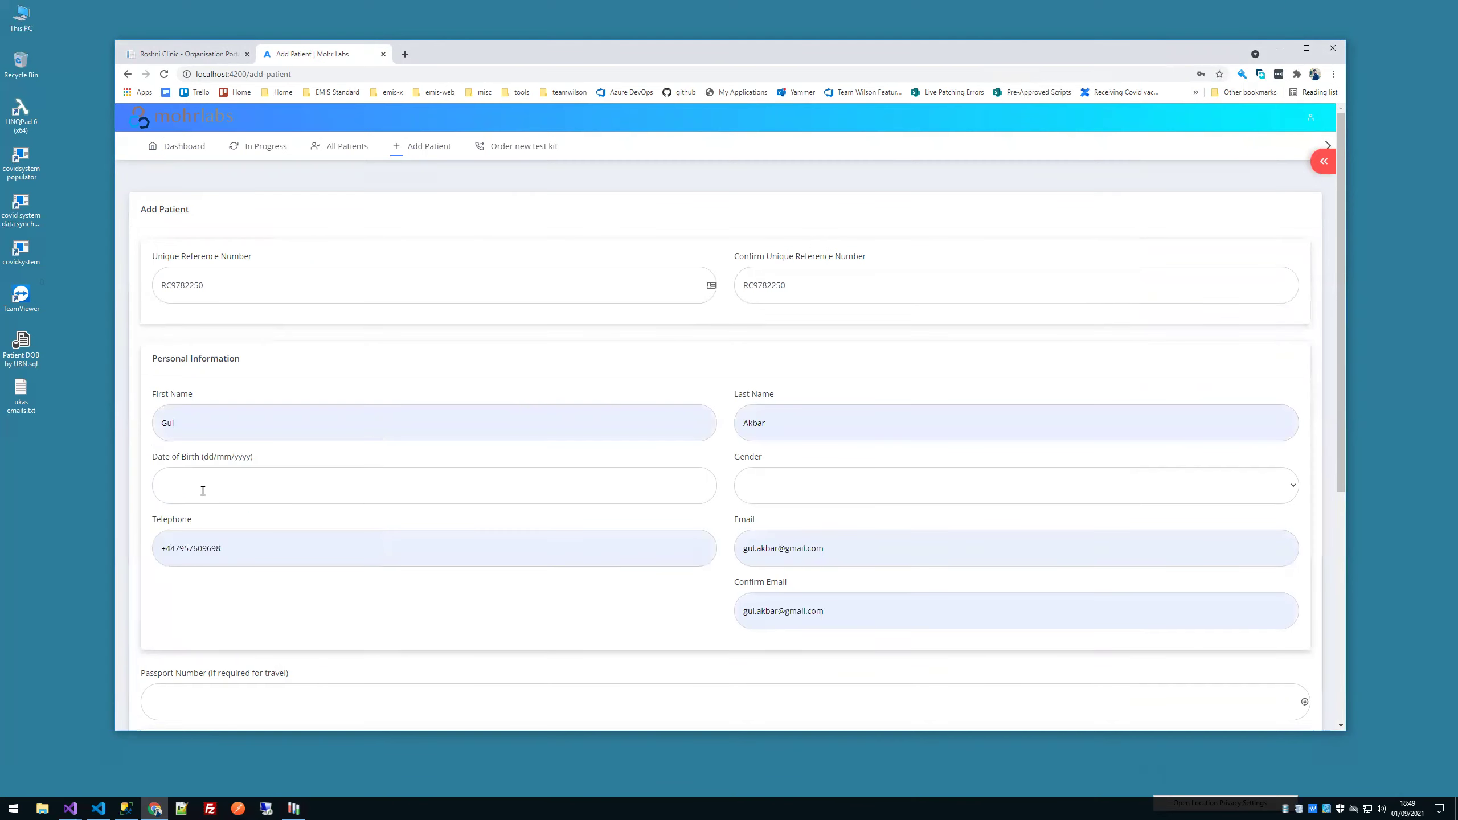
left_click(220, 477)
type("21/12/1980")
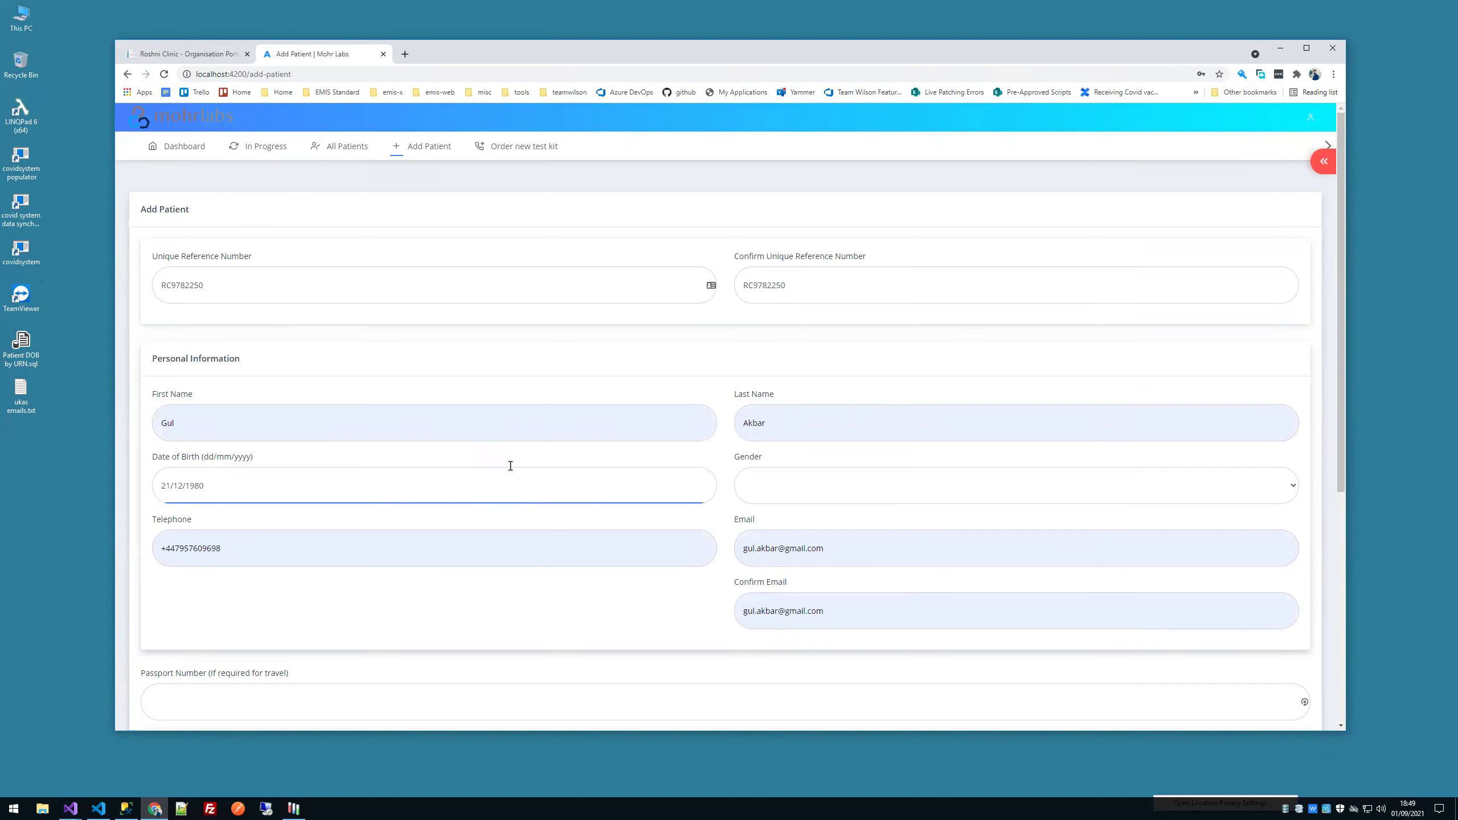
left_click(808, 482)
left_click(769, 509)
Step: Enter swab date 01/09/2021 and swab time 10:21
scroll(758, 511, "down", 5)
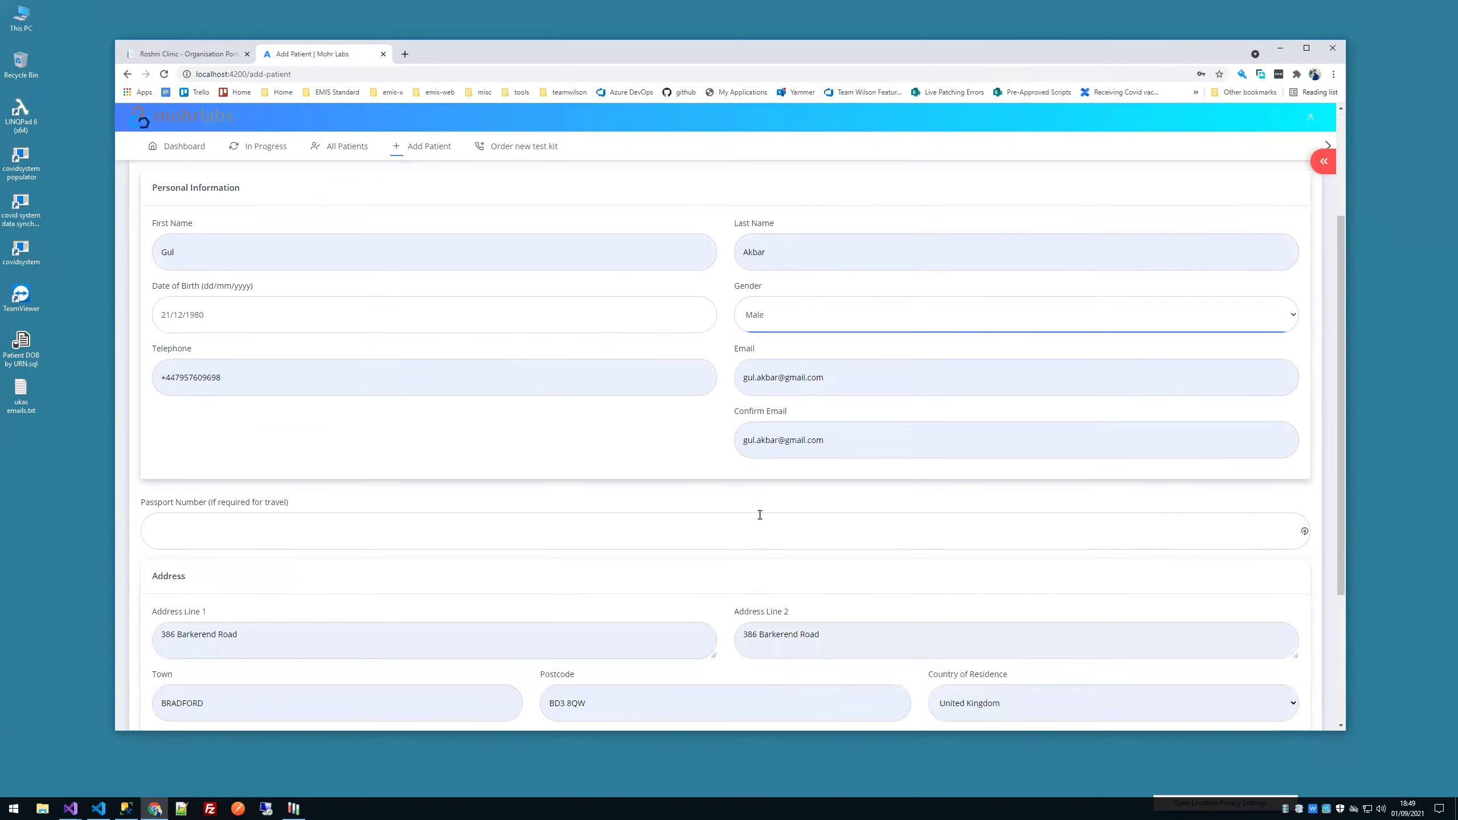
left_click(284, 598)
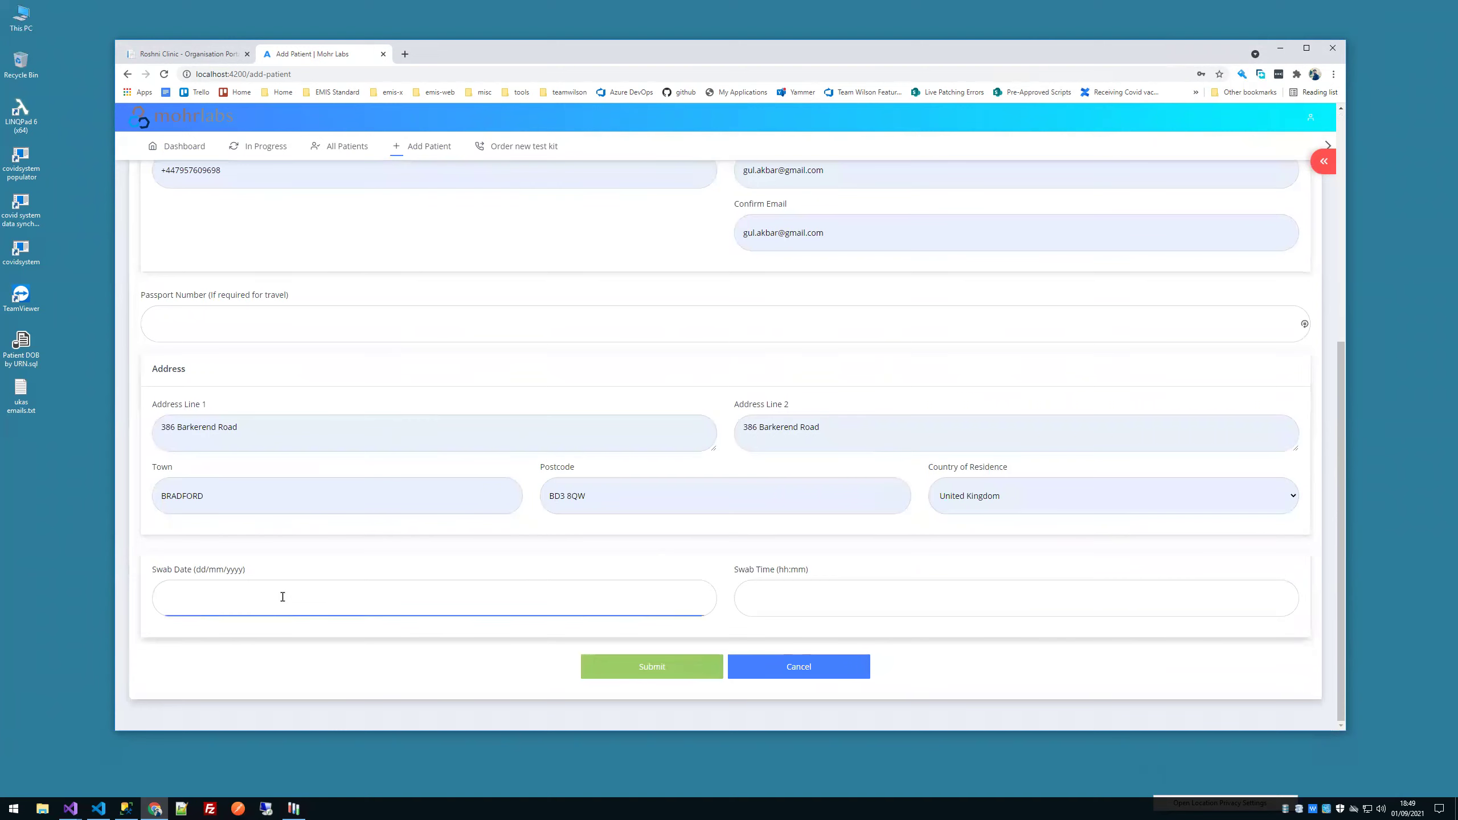
type("01/09/2021")
left_click(797, 589)
type("10")
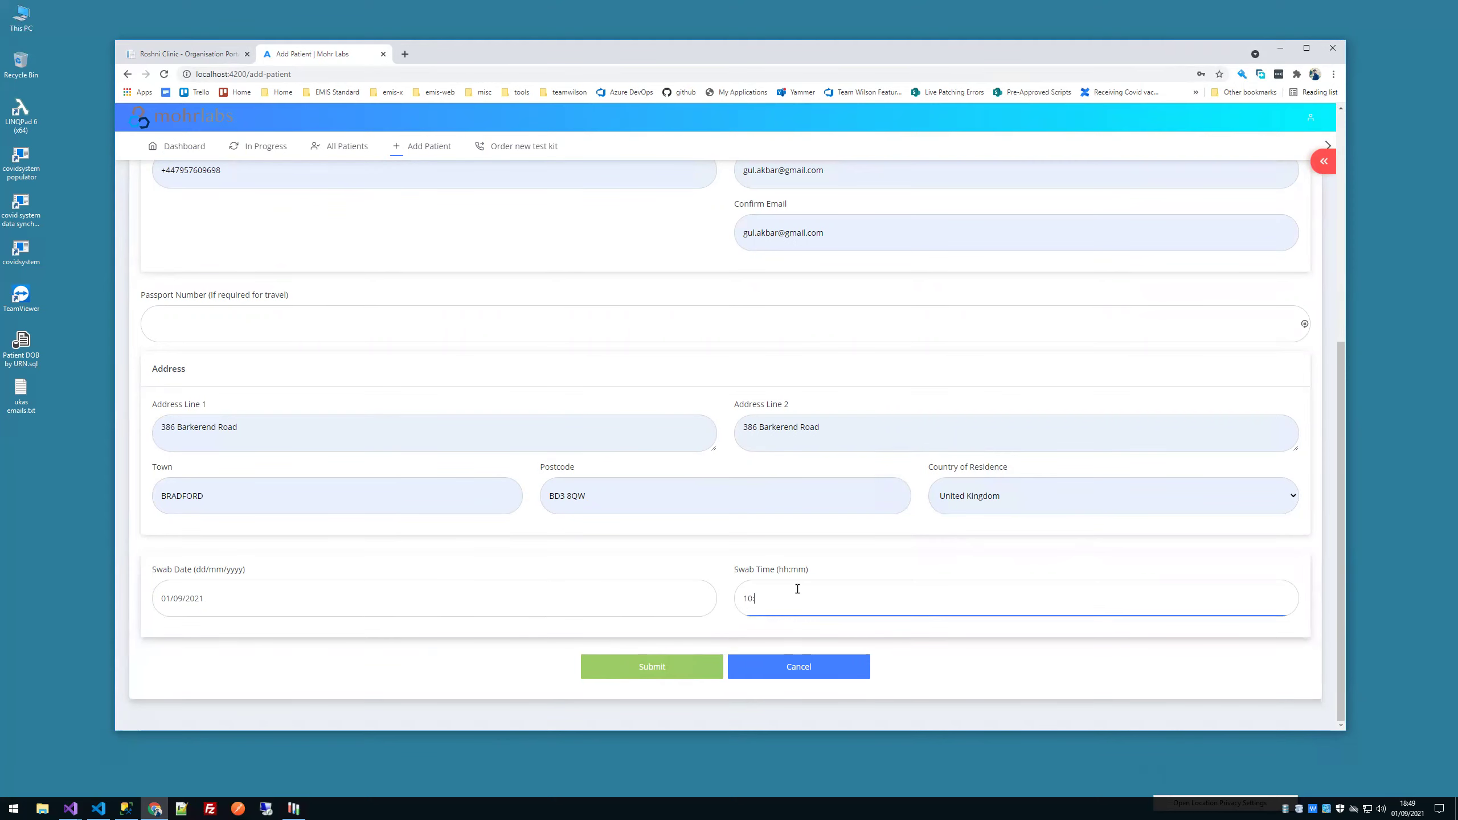
type(":21")
Step: After the urnNumber error, delete the trailing 0 from both reference number fields
left_click(667, 671)
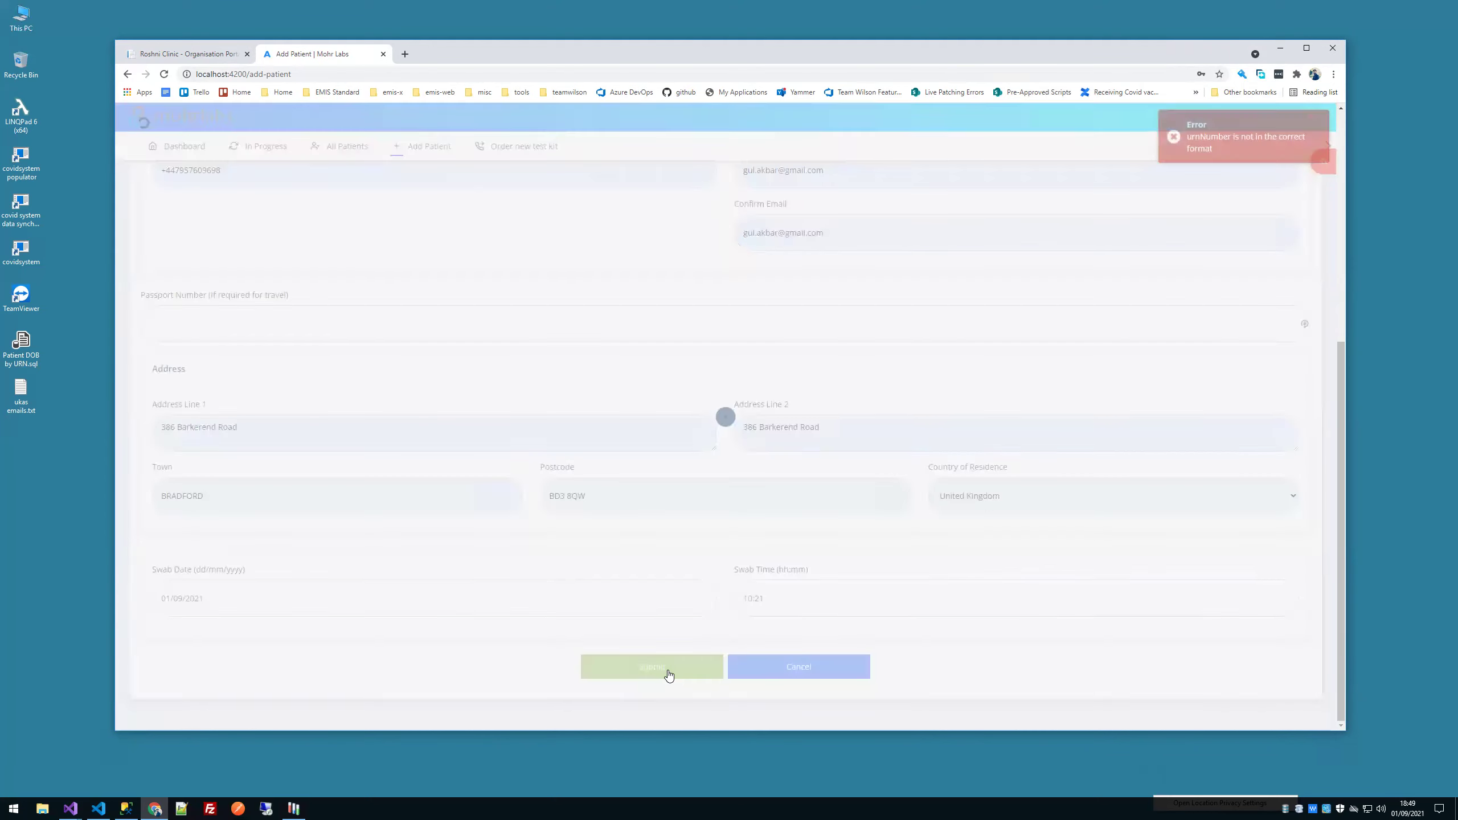
scroll(862, 374, "up", 5)
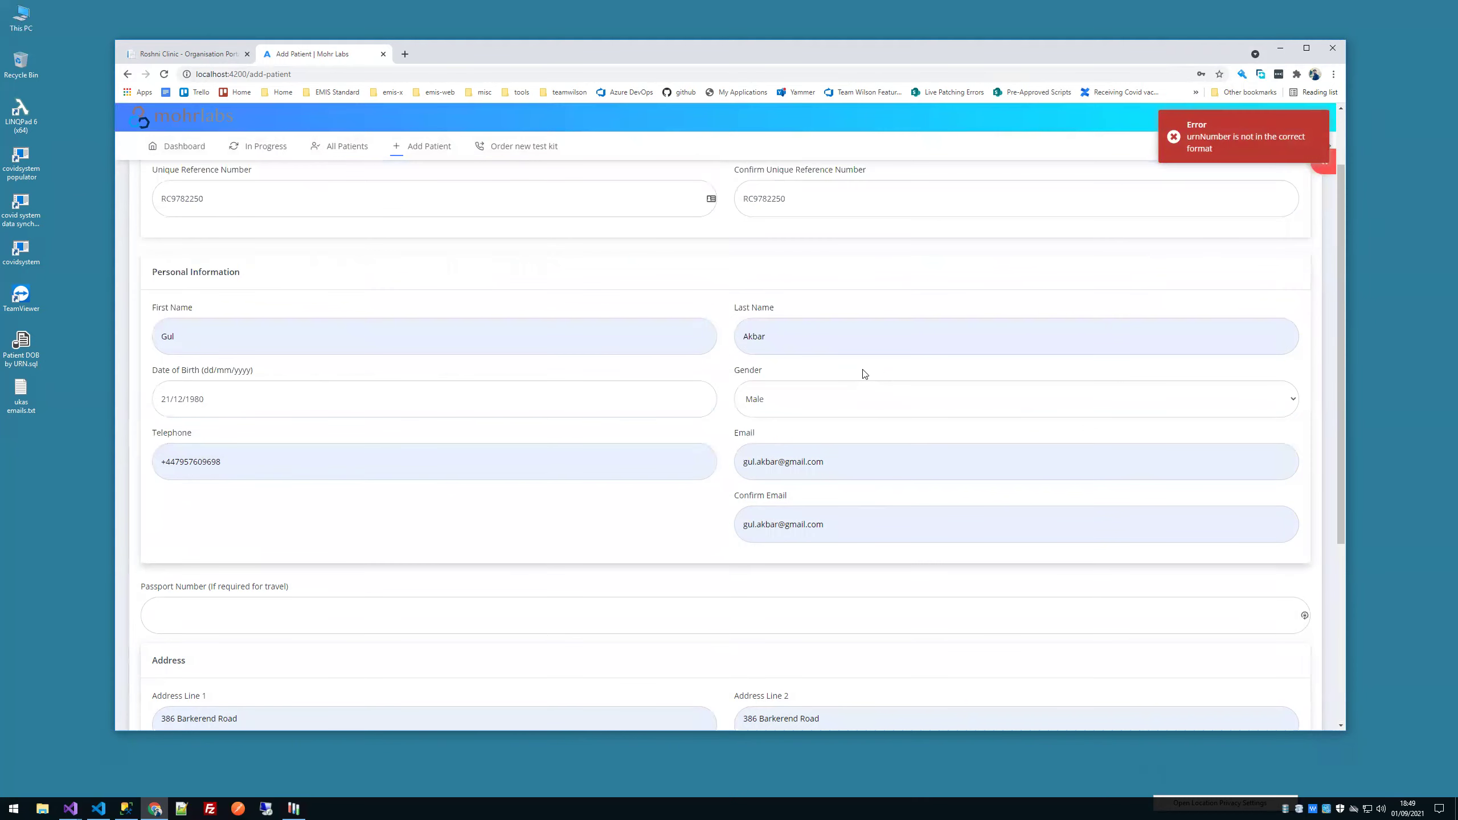
scroll(413, 296, "up", 1)
left_click(201, 257)
key("BackSpace")
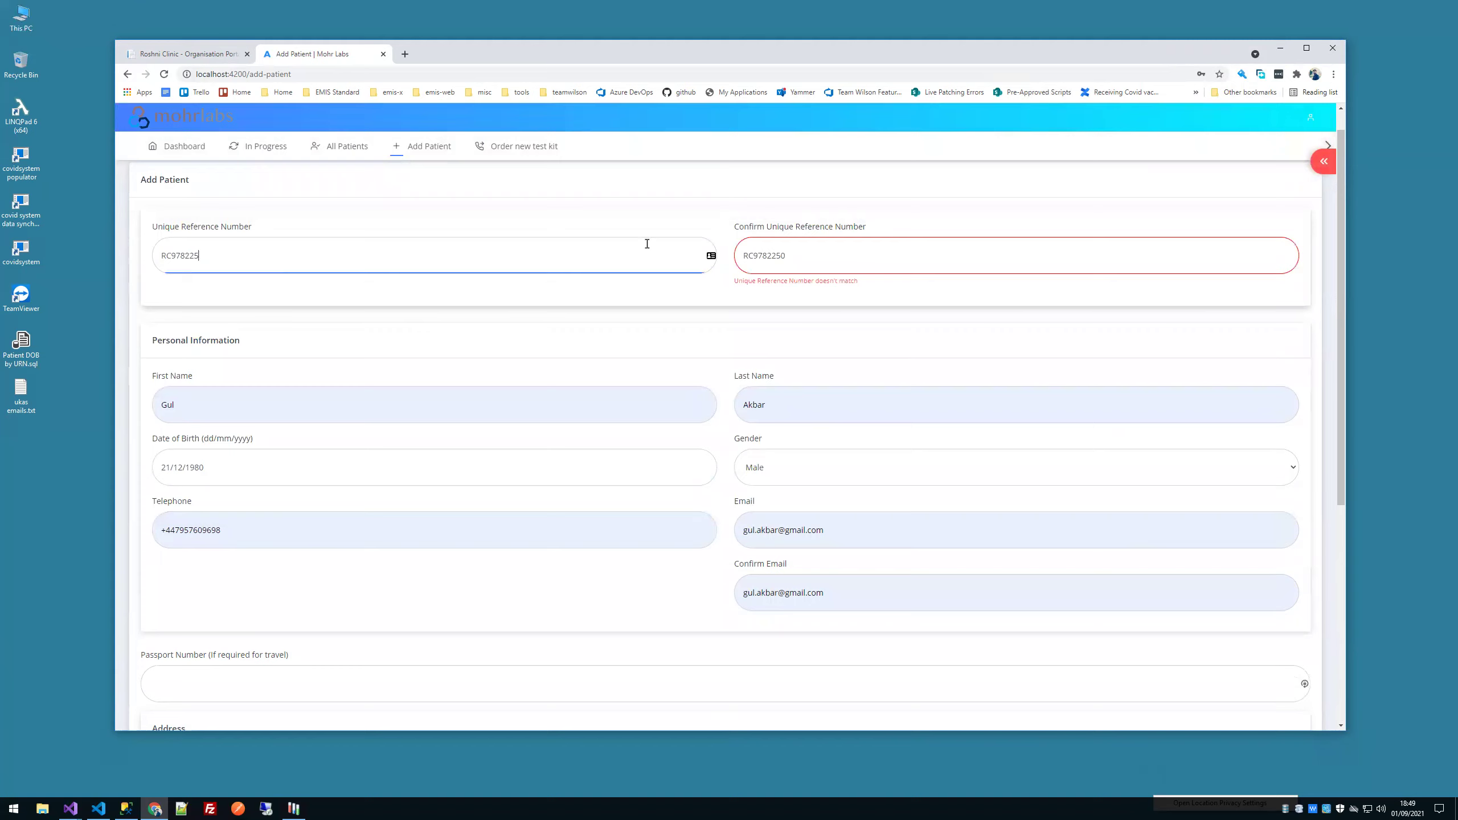
left_click(808, 257)
key("BackSpace")
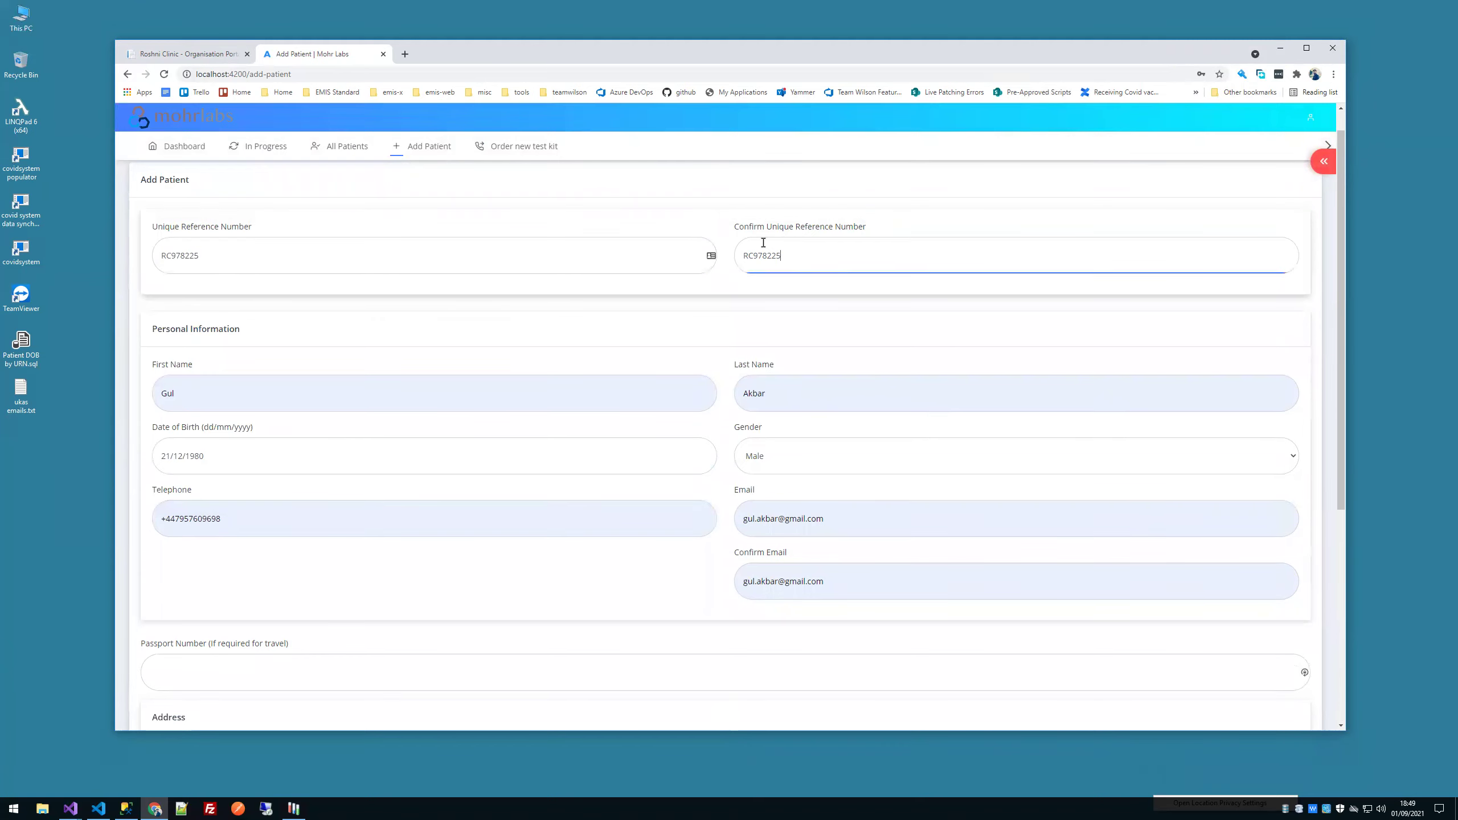
Step: Resubmit the corrected form so the patient is added successfully
scroll(759, 276, "down", 6)
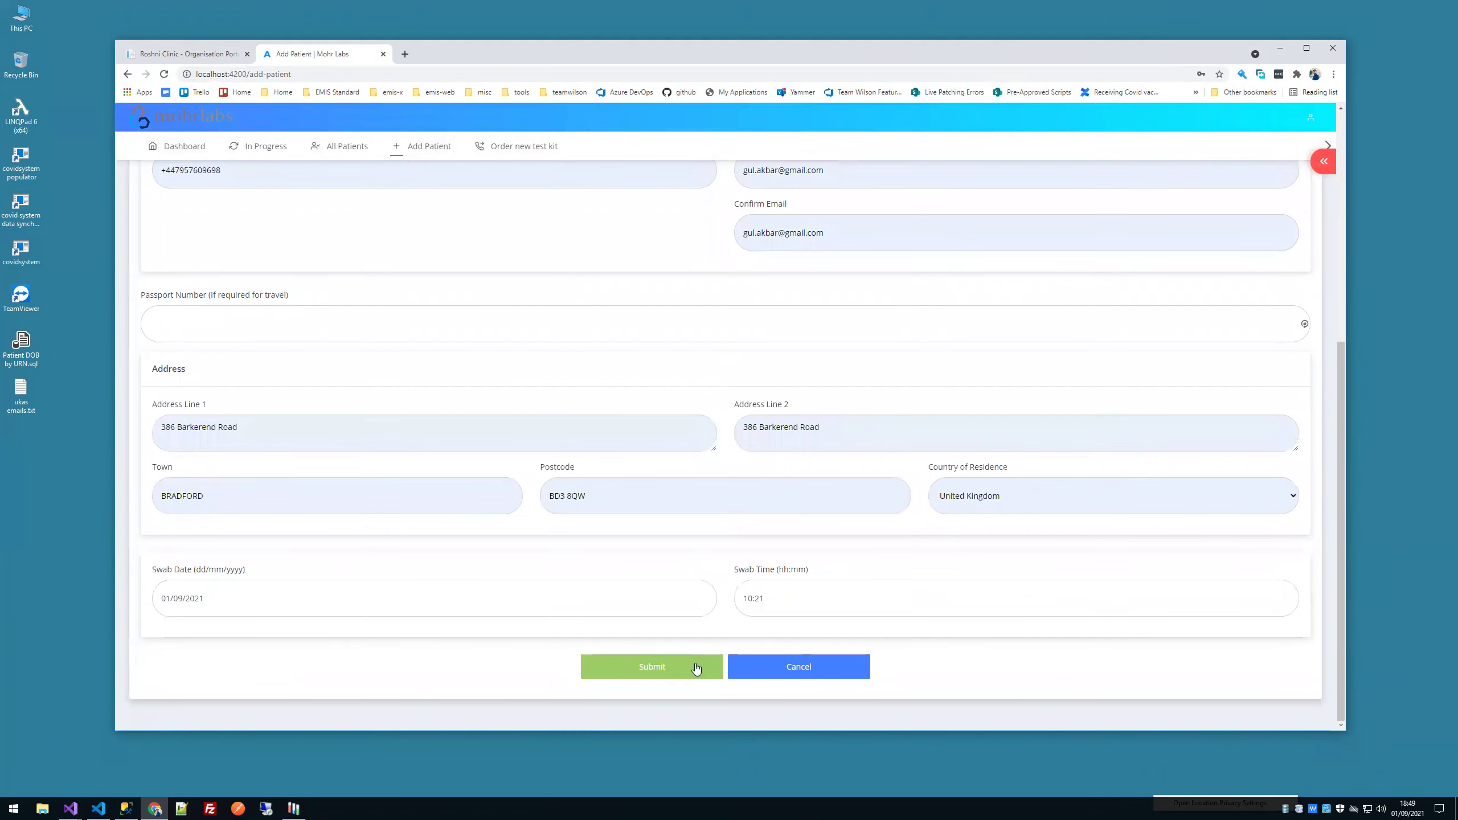
left_click(695, 667)
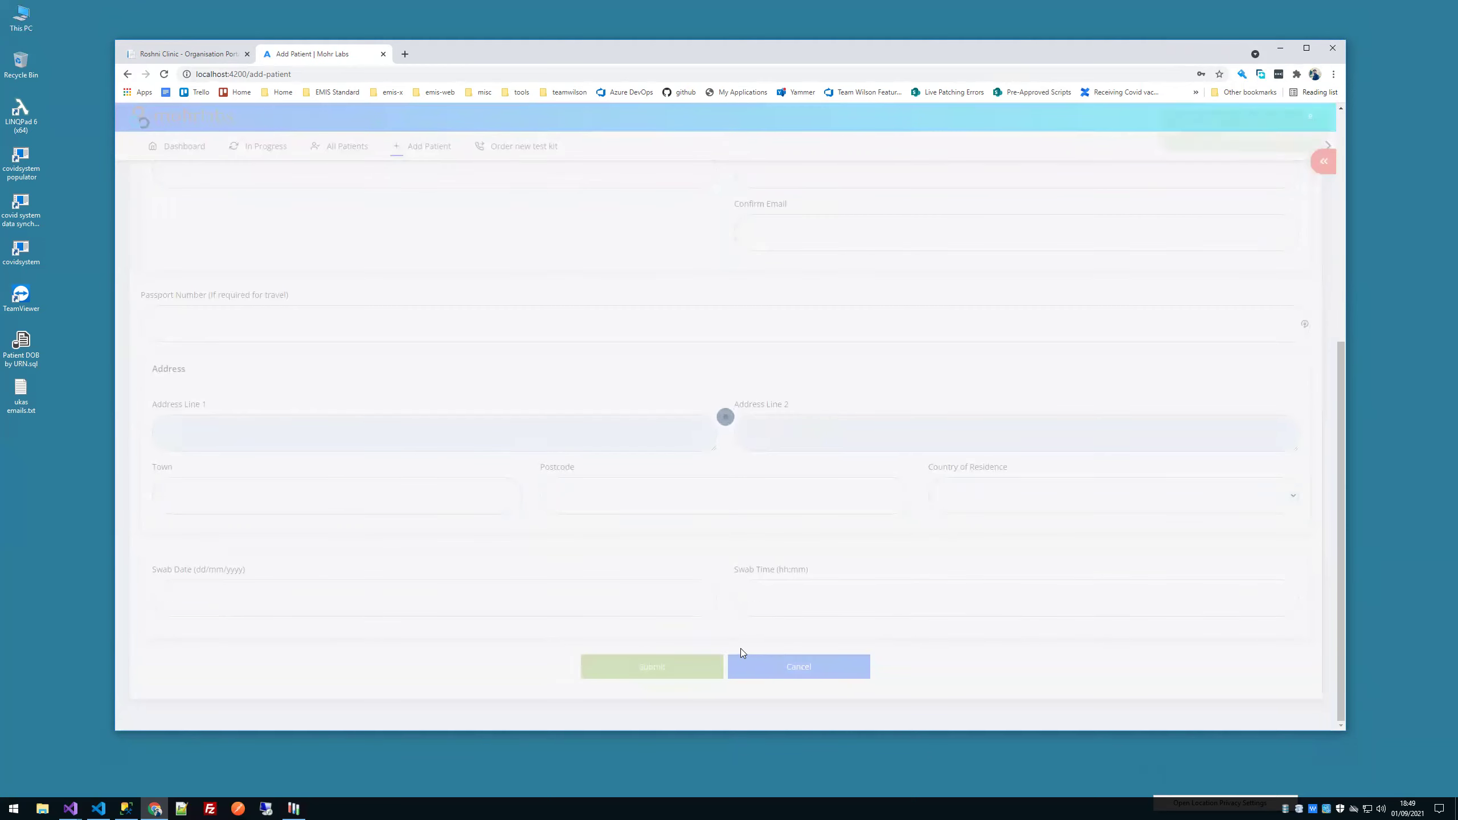
left_click(294, 808)
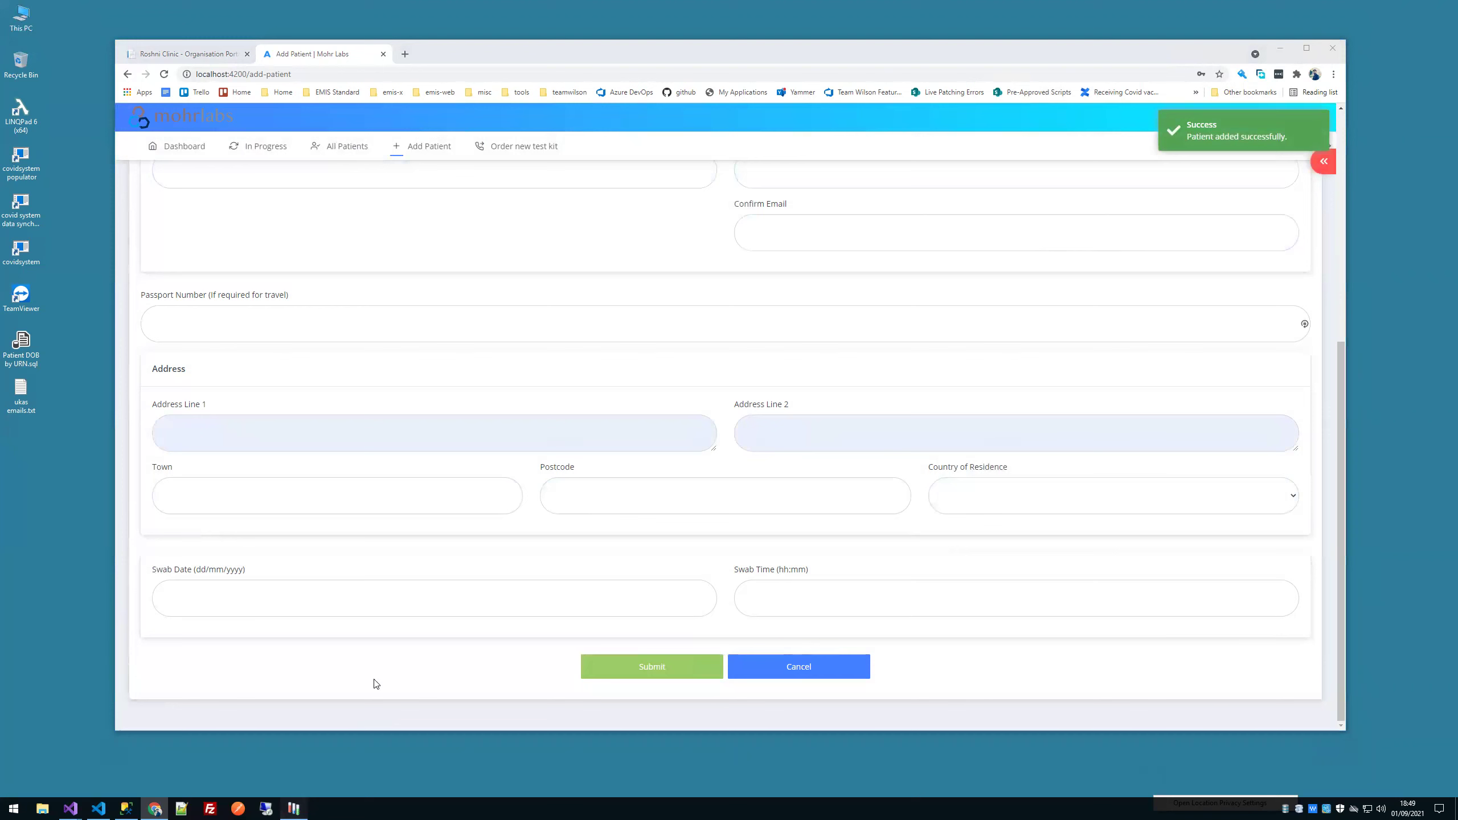
Step: Reload Registrations and inspect the new Barkerend Pharmacy patient's record in the last row
left_click(319, 287)
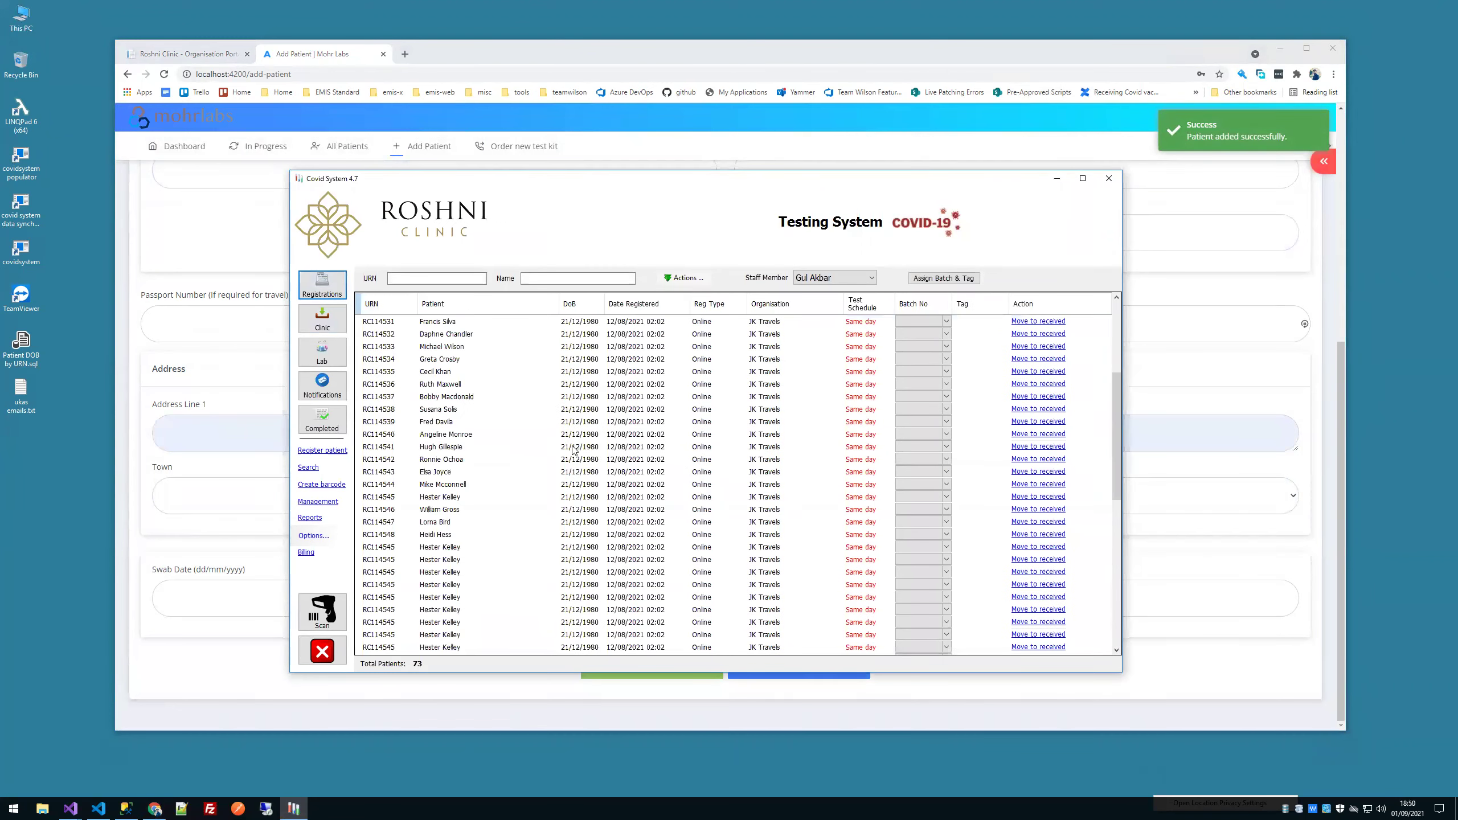
left_click(768, 645)
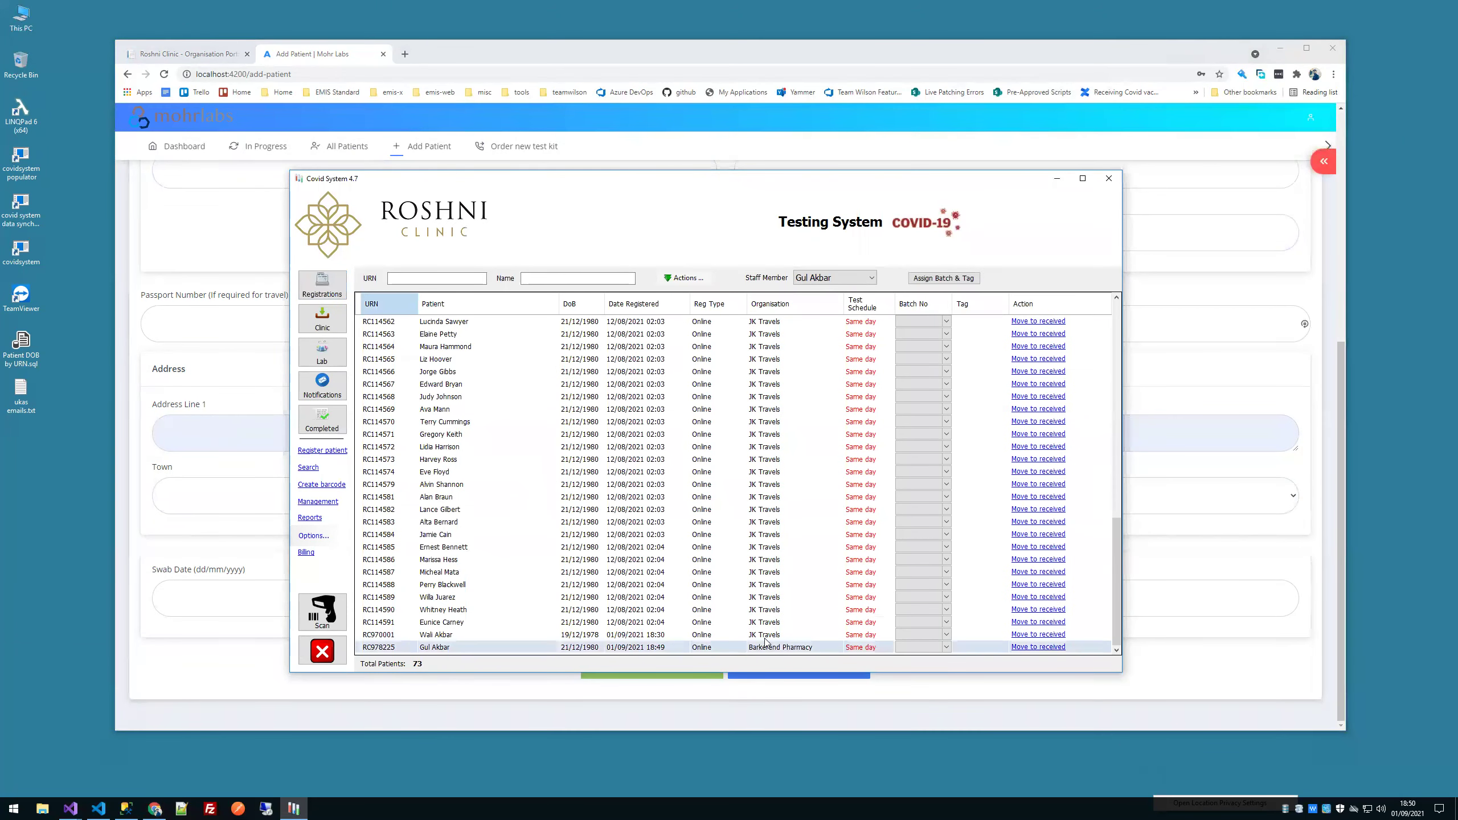
double_click(793, 650)
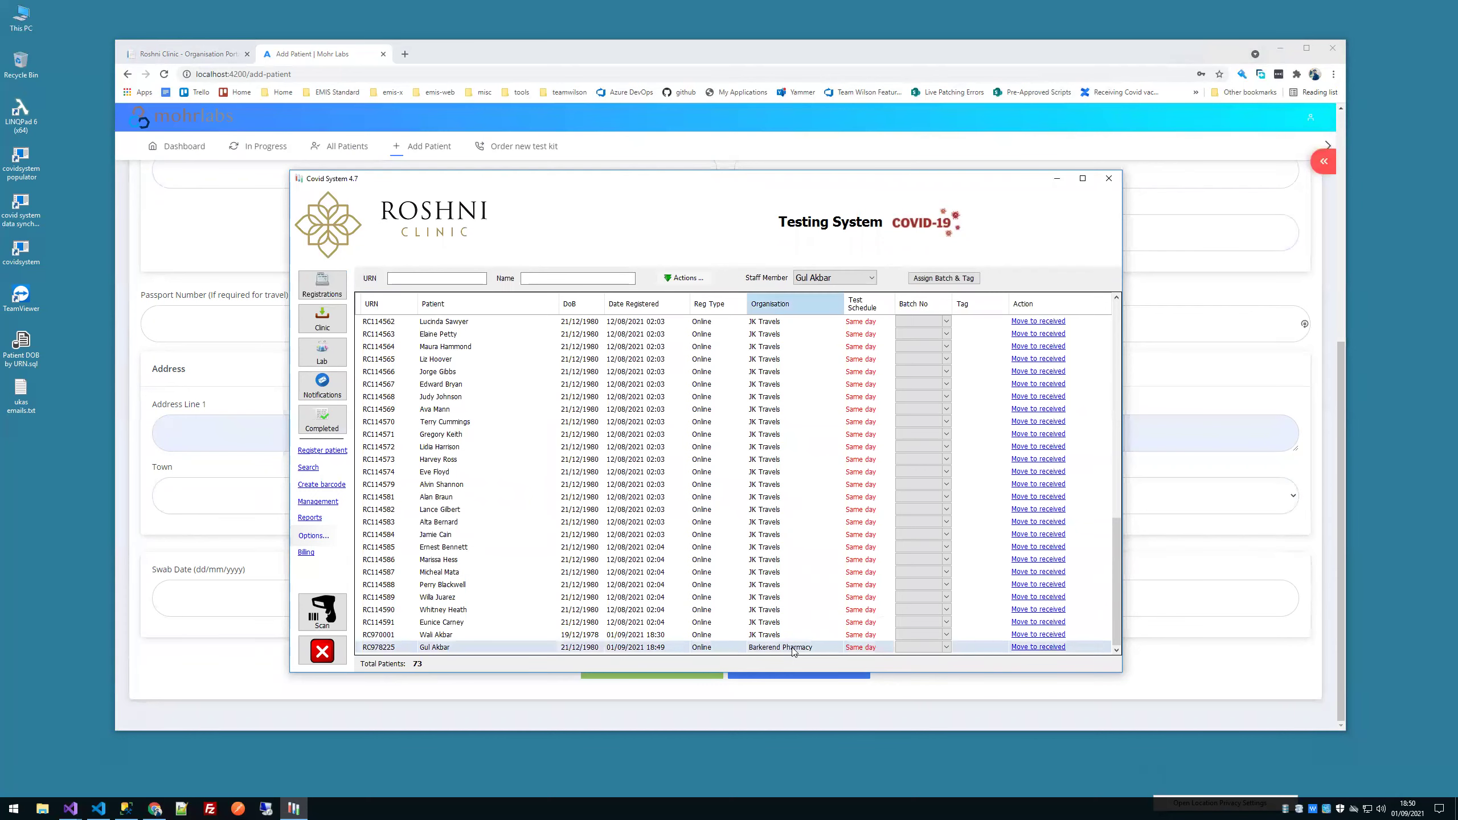
left_click(616, 230)
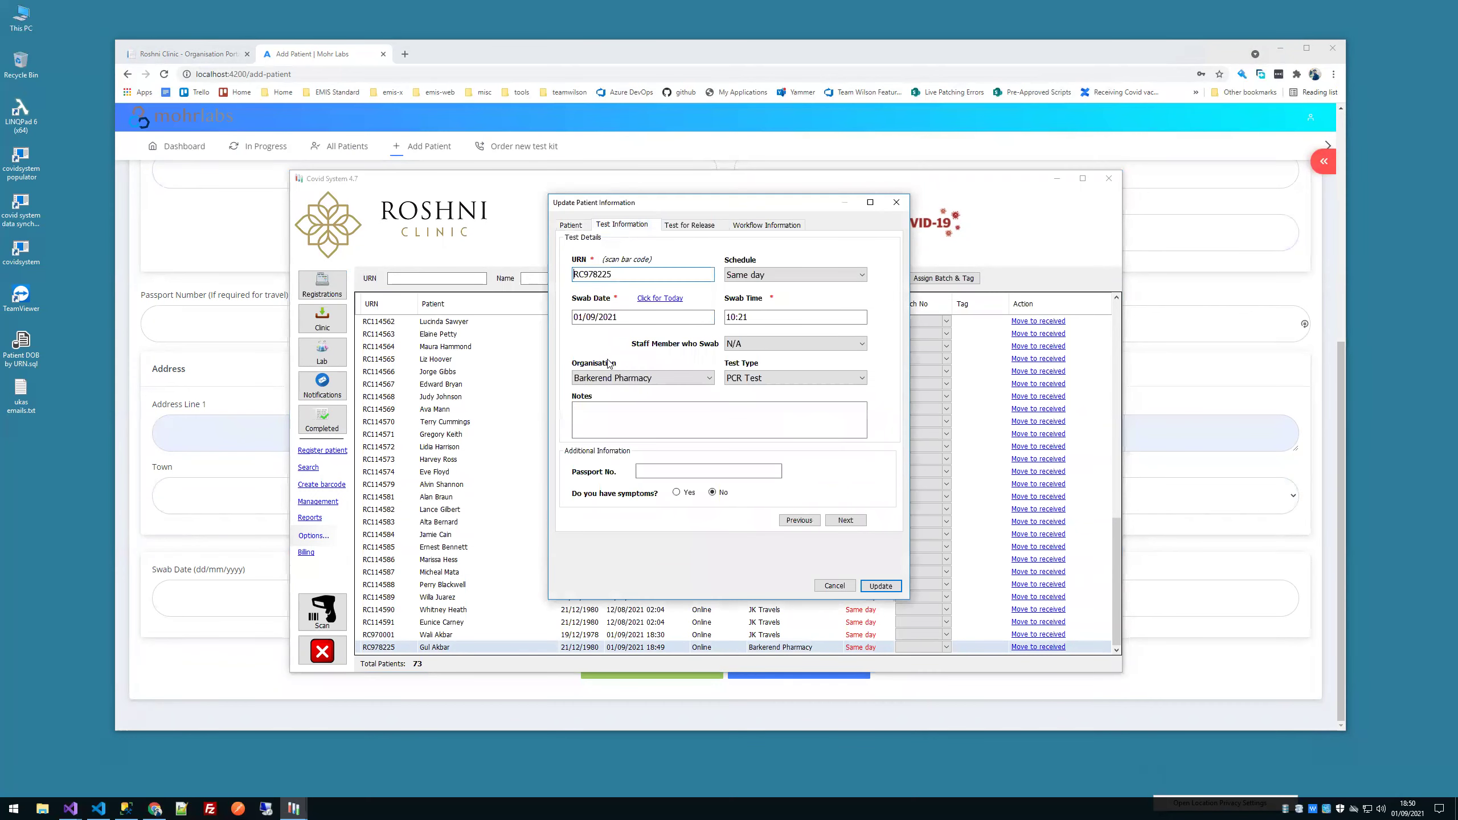
left_click(614, 380)
key("Return")
key("Return")
scroll(598, 453, "down", 8)
left_click(670, 647)
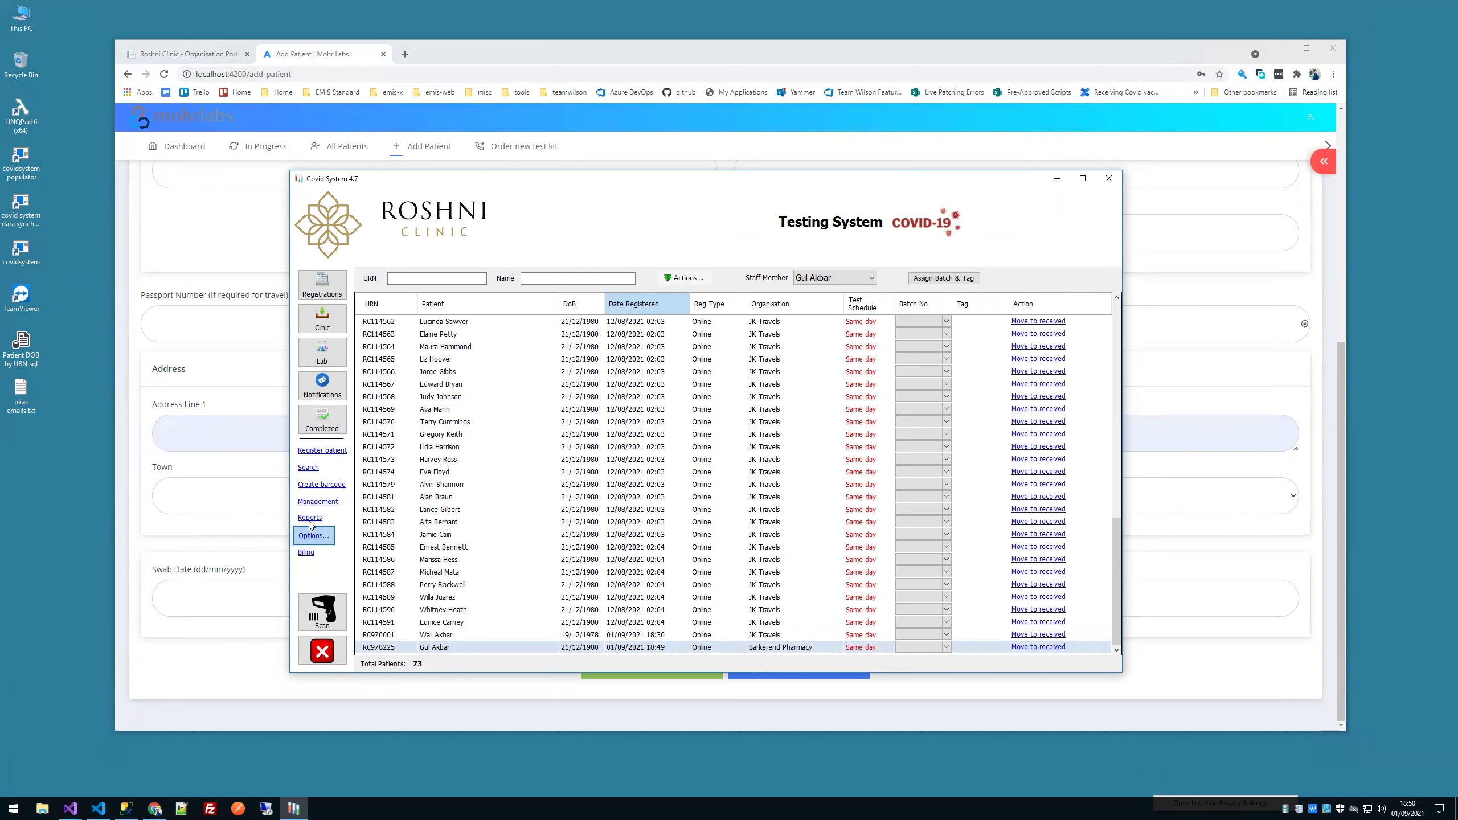
Step: Open Management and view the Barkerend Pharmacy organisation's details, then close the edit dialog
left_click(317, 503)
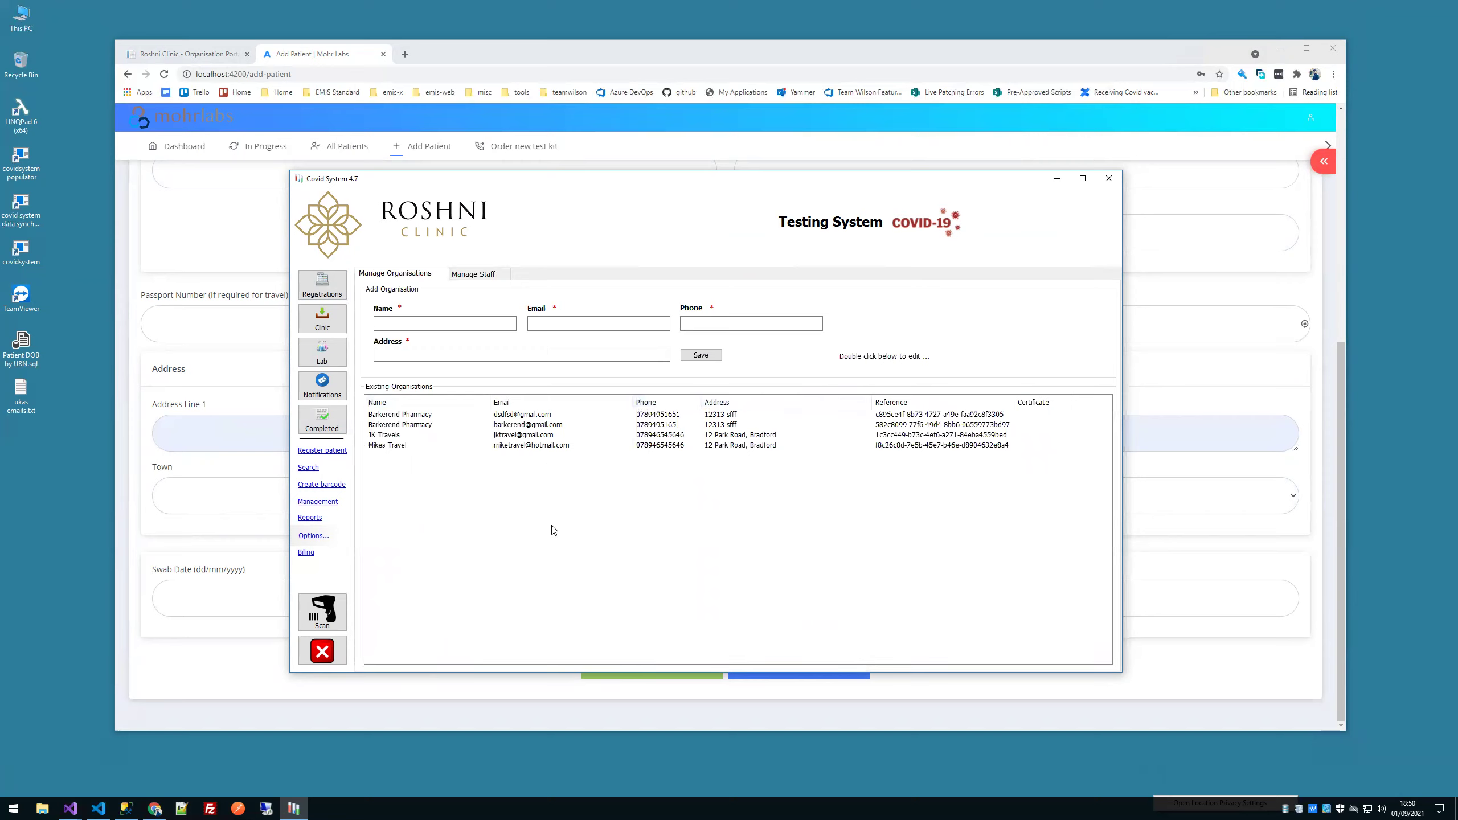
double_click(551, 423)
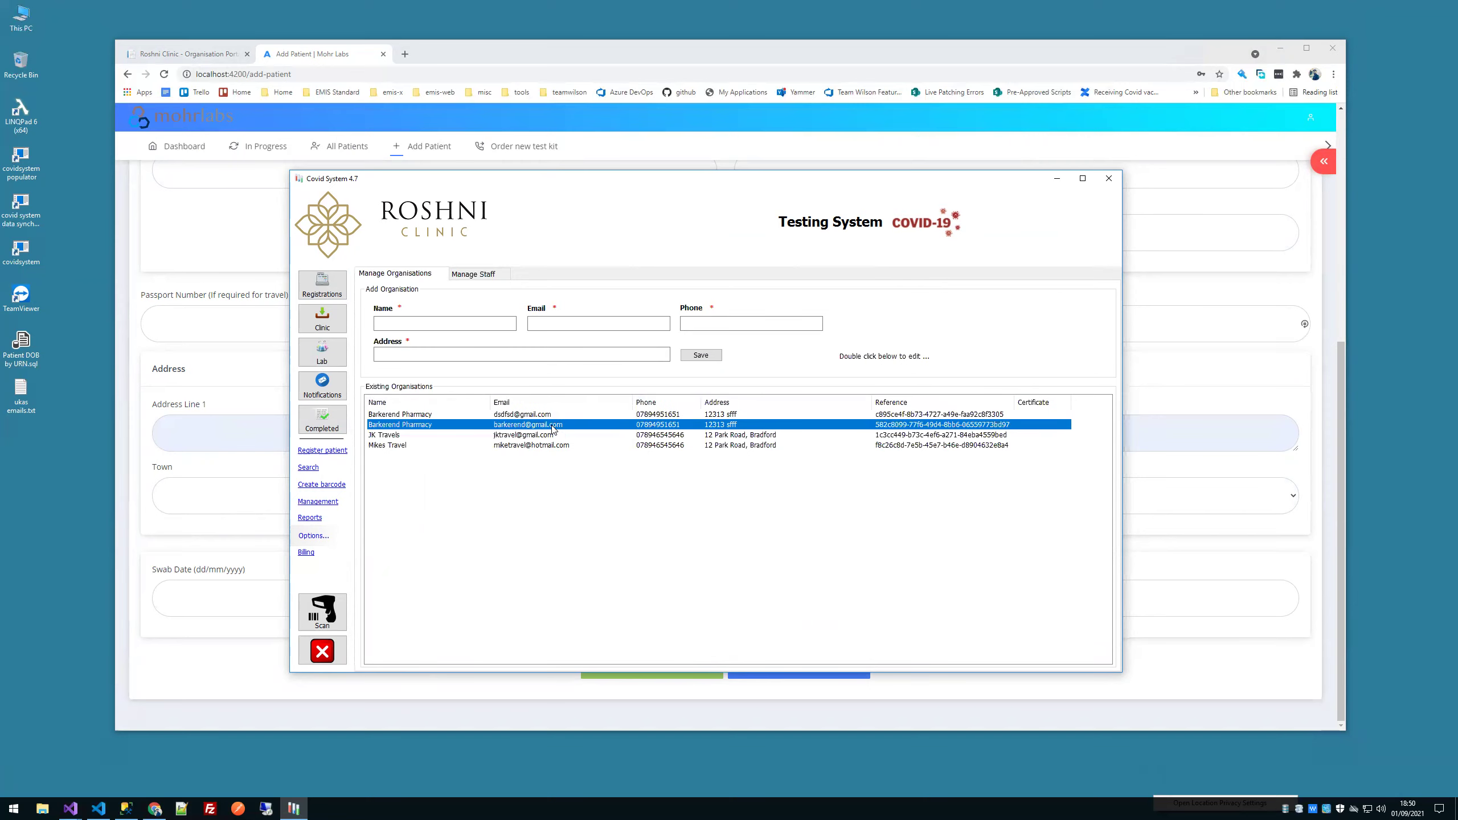
double_click(635, 393)
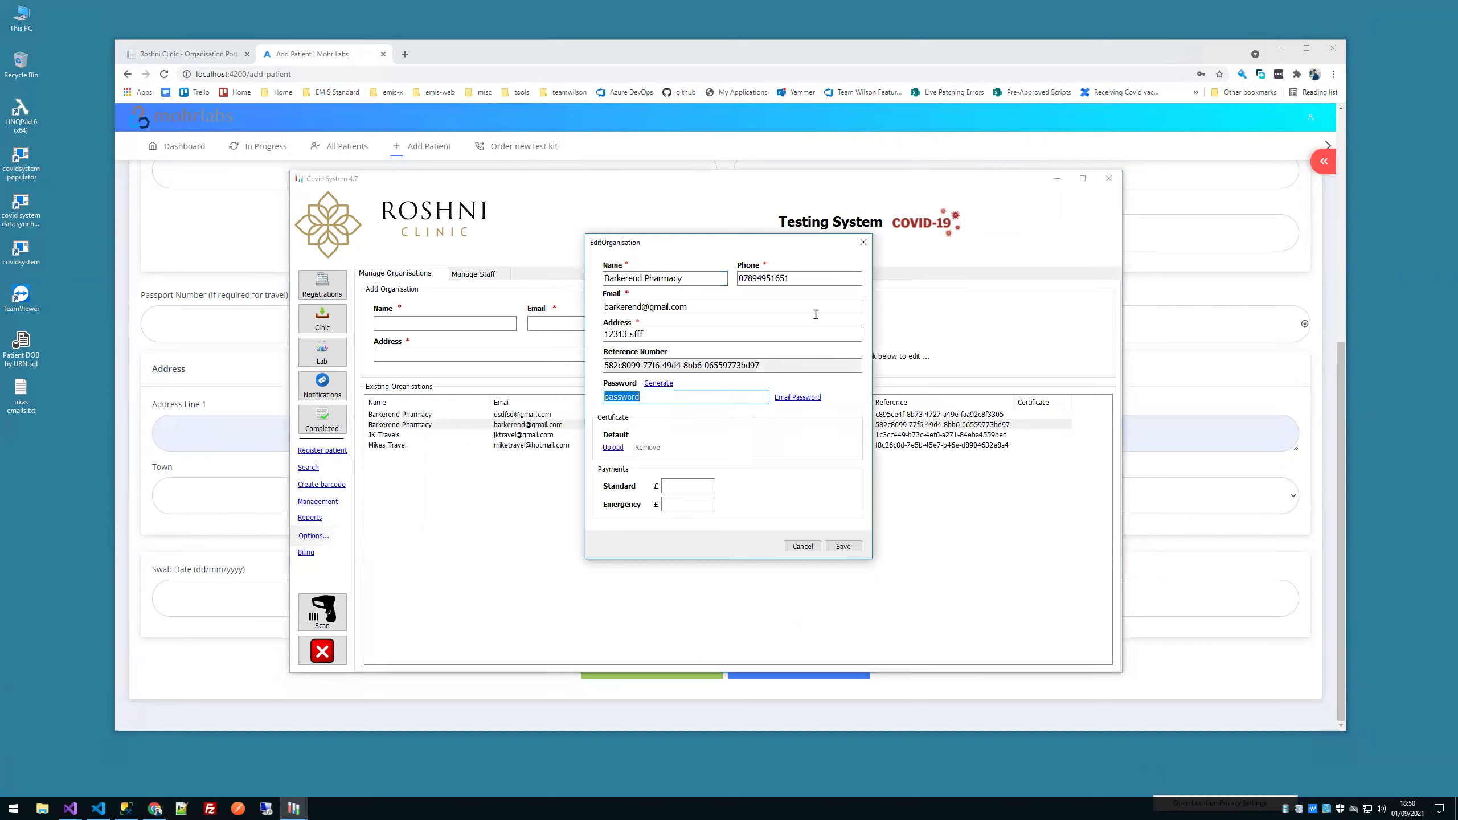
left_click(862, 242)
Step: Check the Mohr Labs dashboard's total patients count of 1, then return to Covid System
left_click(172, 146)
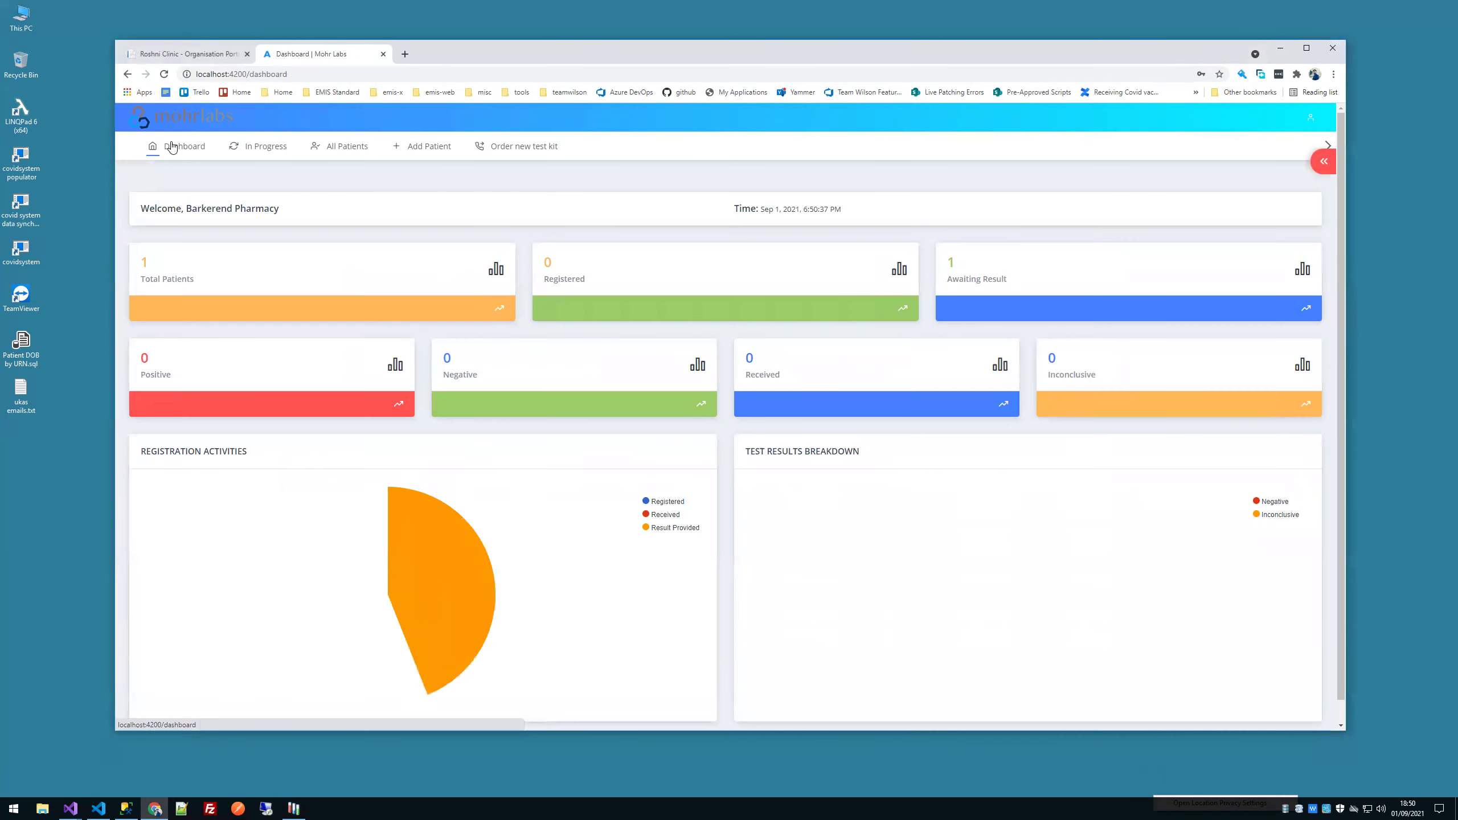
left_click_drag(166, 260, 118, 258)
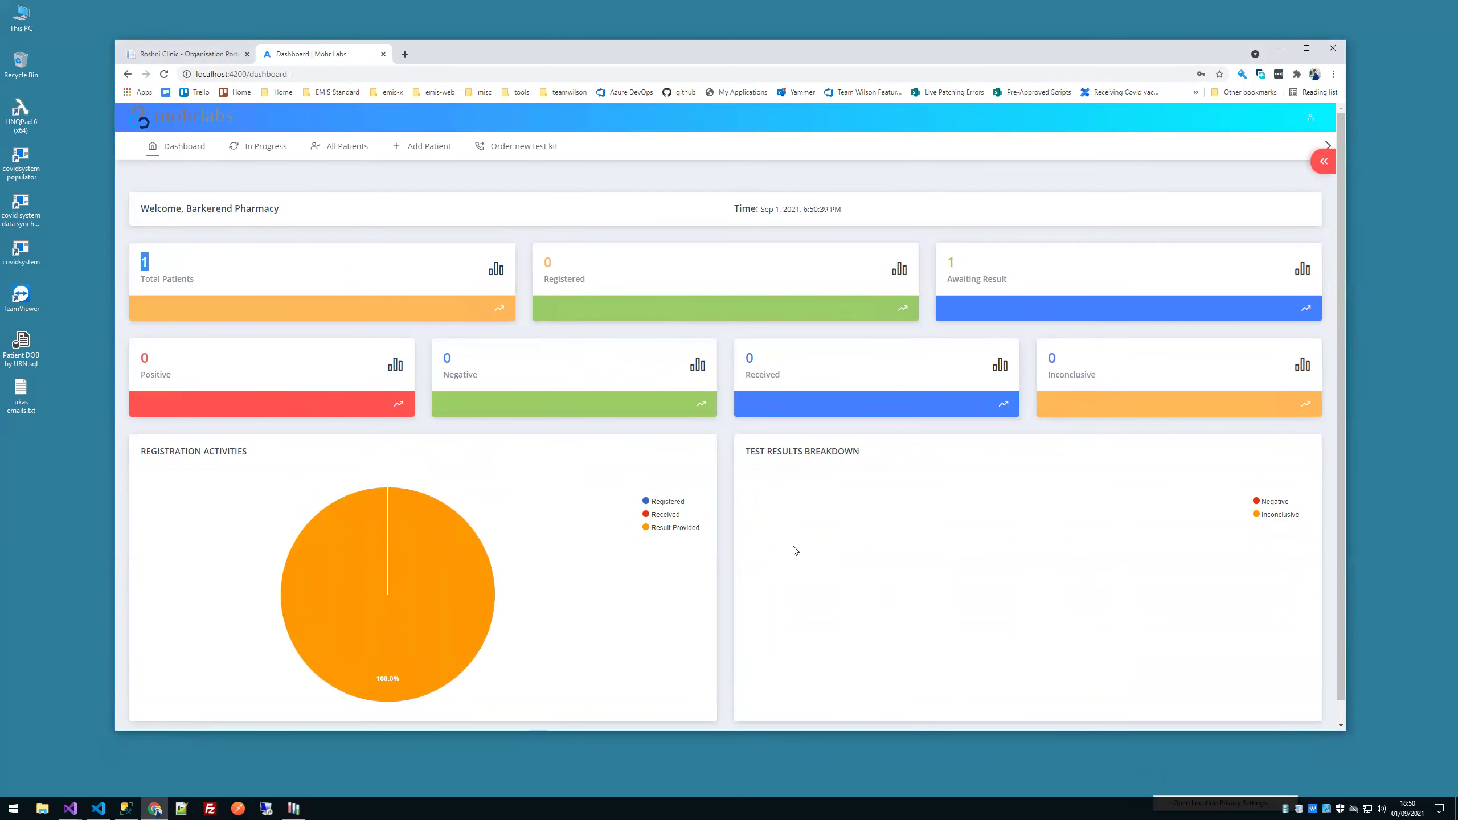
left_click(293, 809)
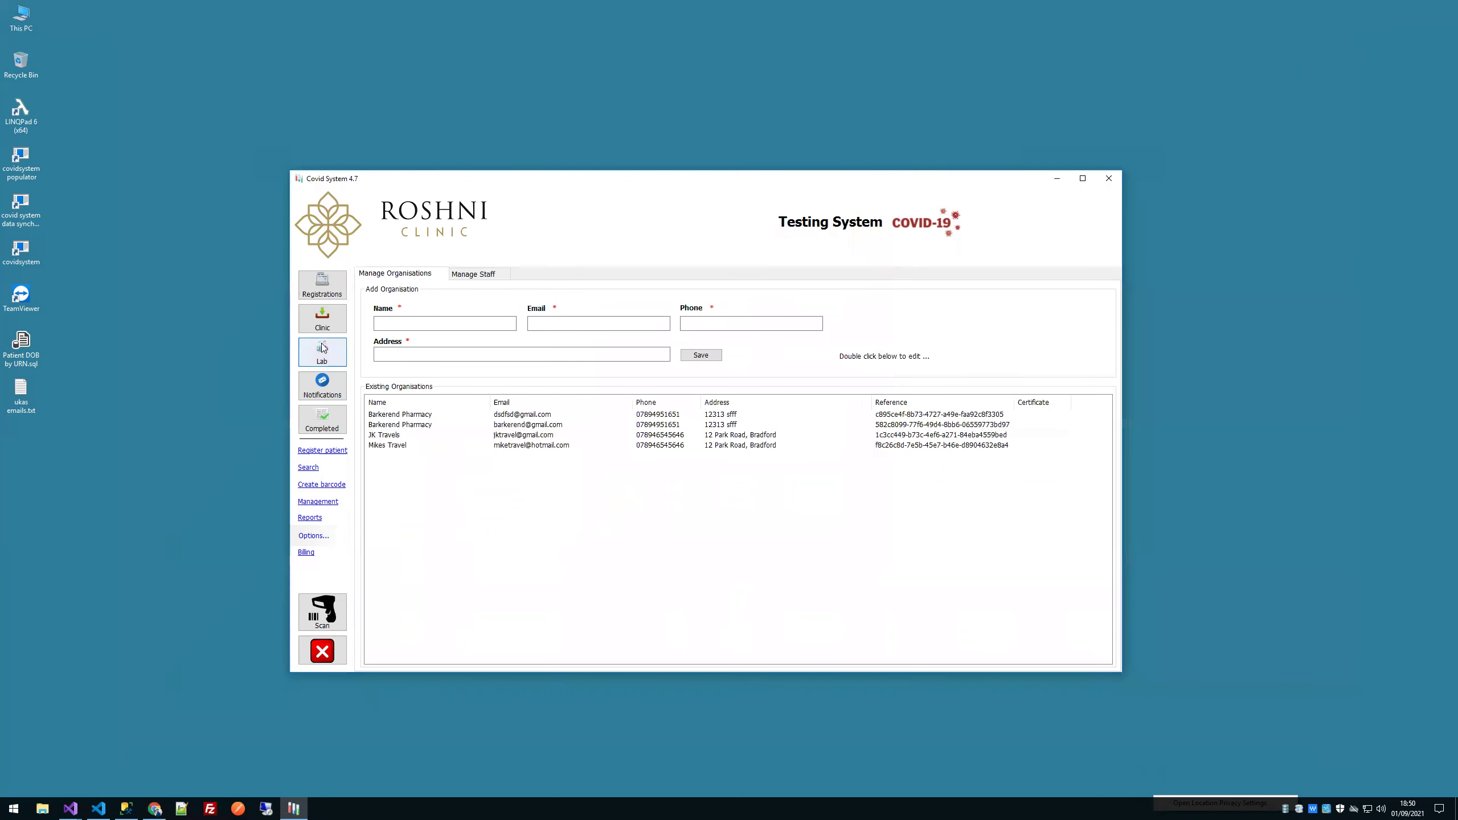
Step: Show the Manage Staff tab with its two staff members, focus the Name box, and raise the window
left_click(469, 282)
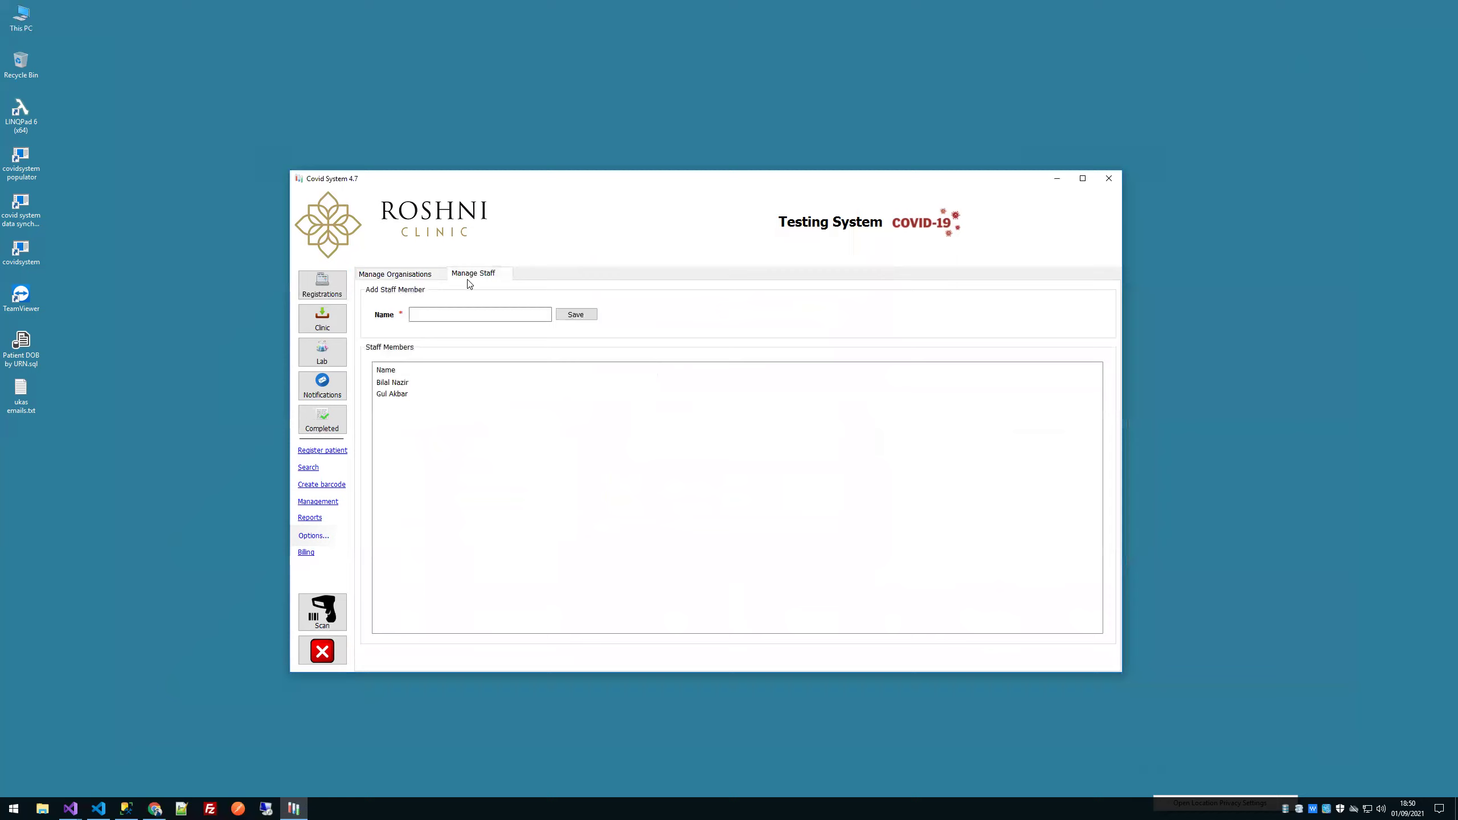
left_click(476, 310)
left_click_drag(715, 180, 728, 153)
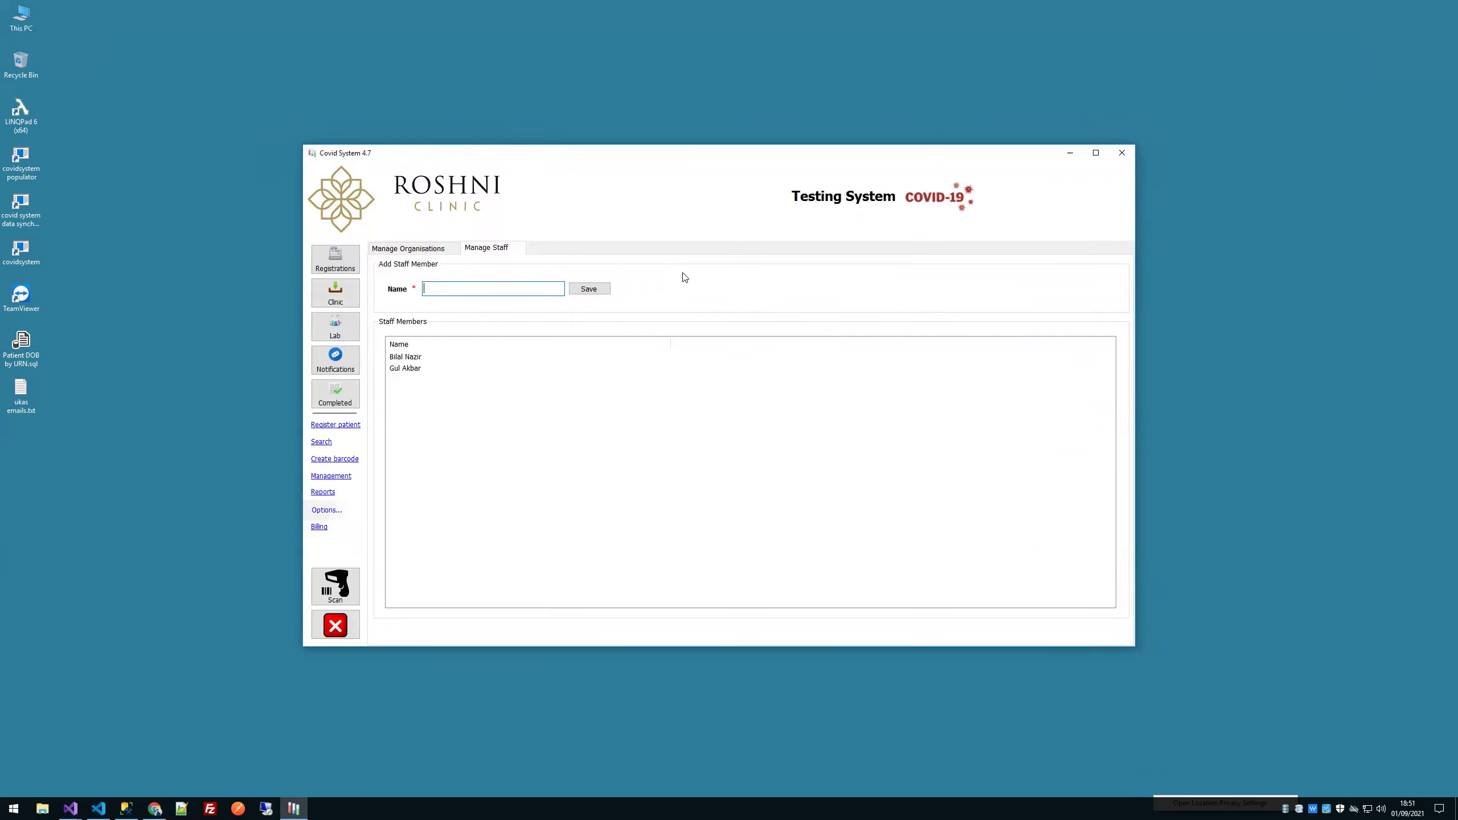
left_click(27, 253)
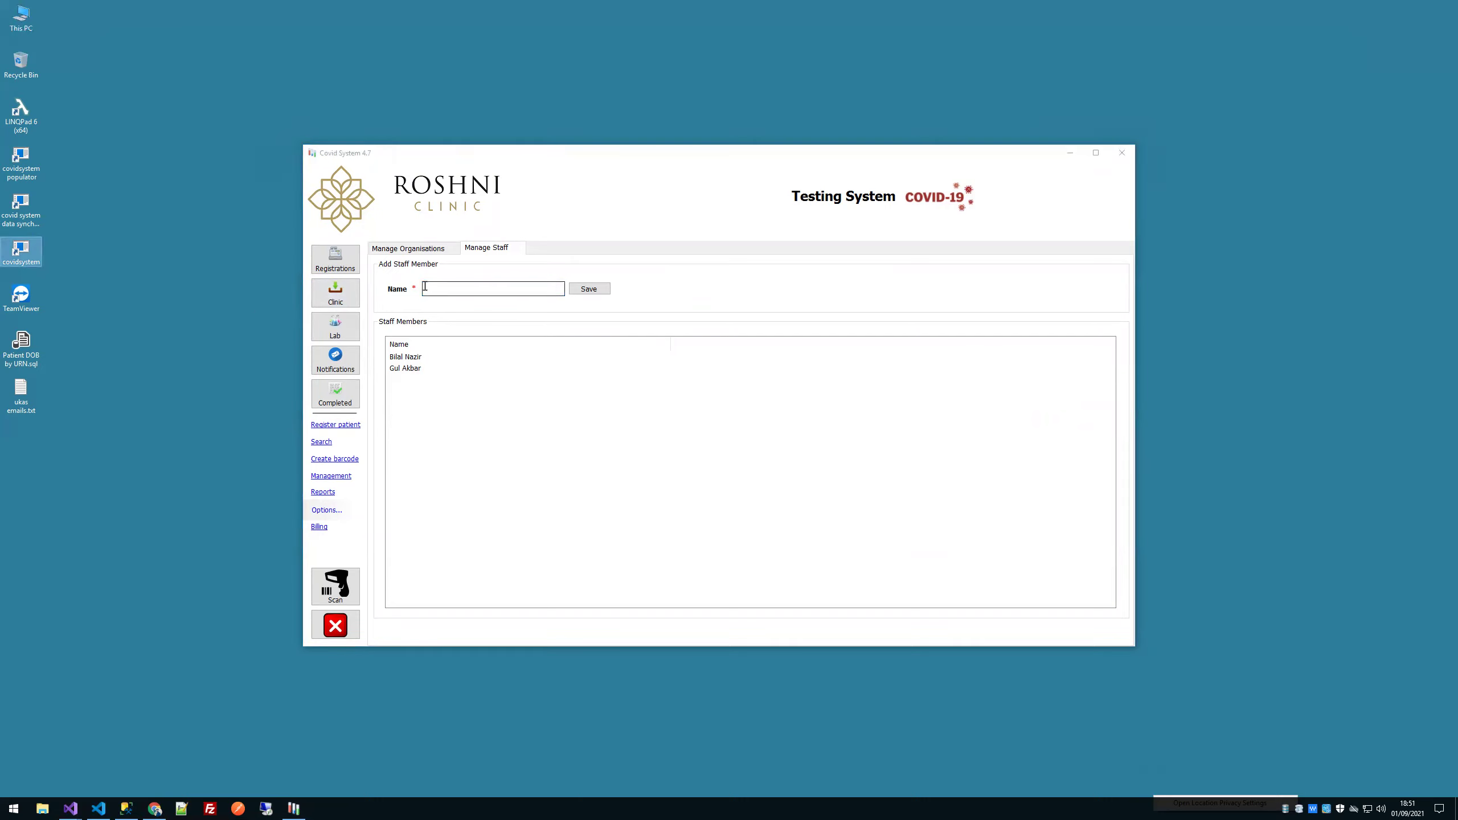
left_click(336, 260)
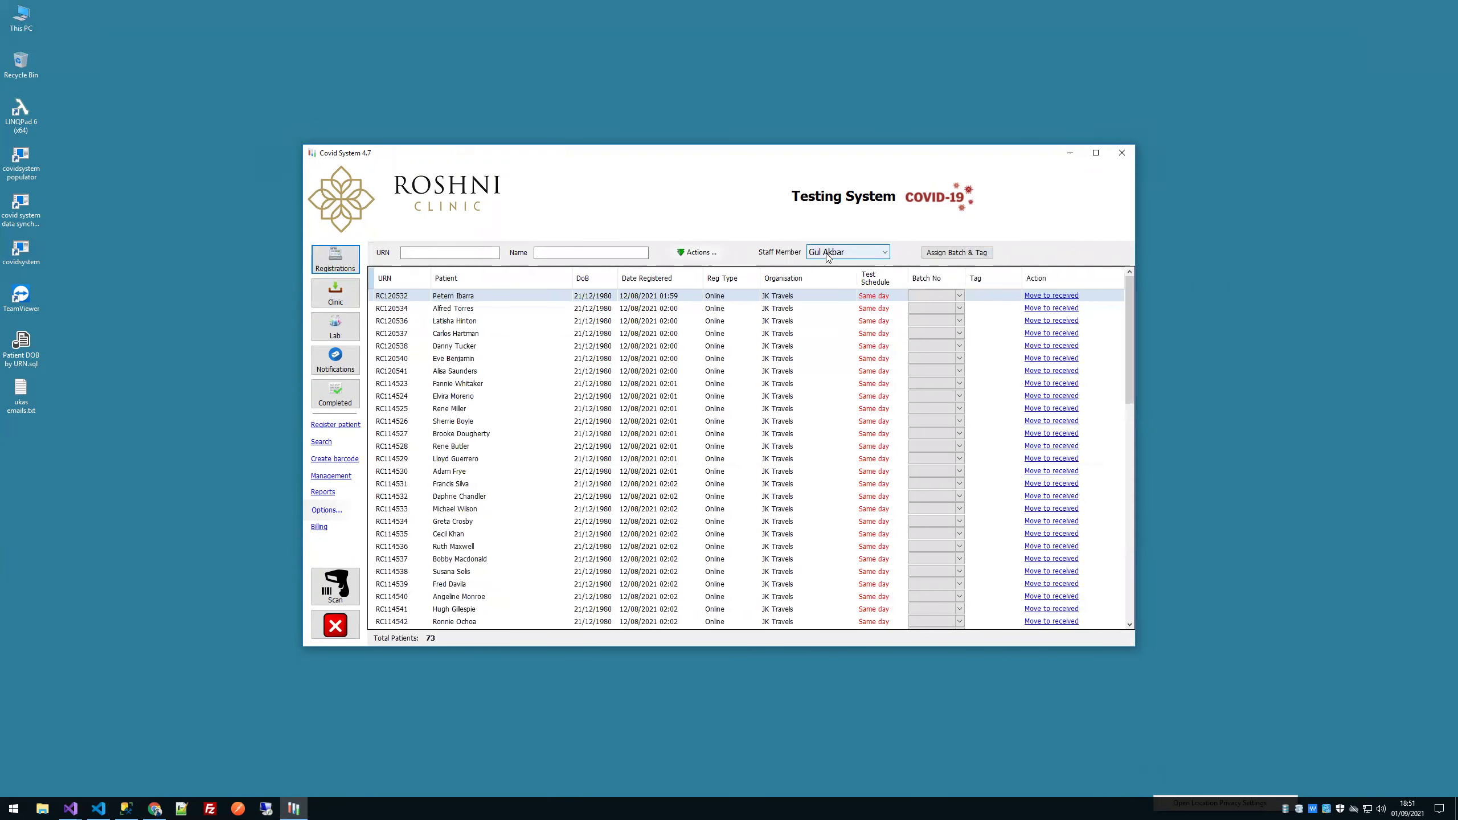
left_click(838, 252)
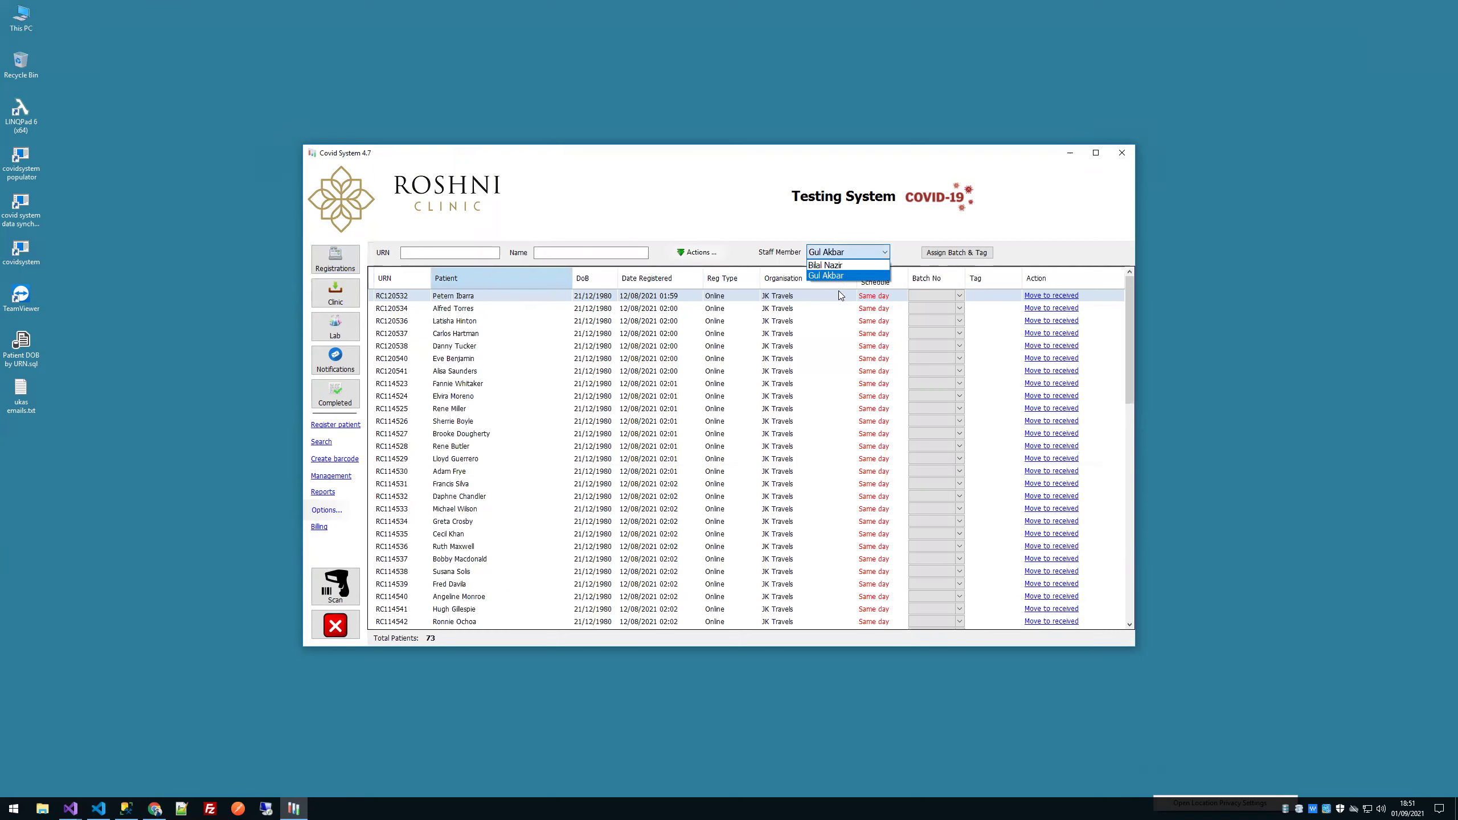
left_click(828, 276)
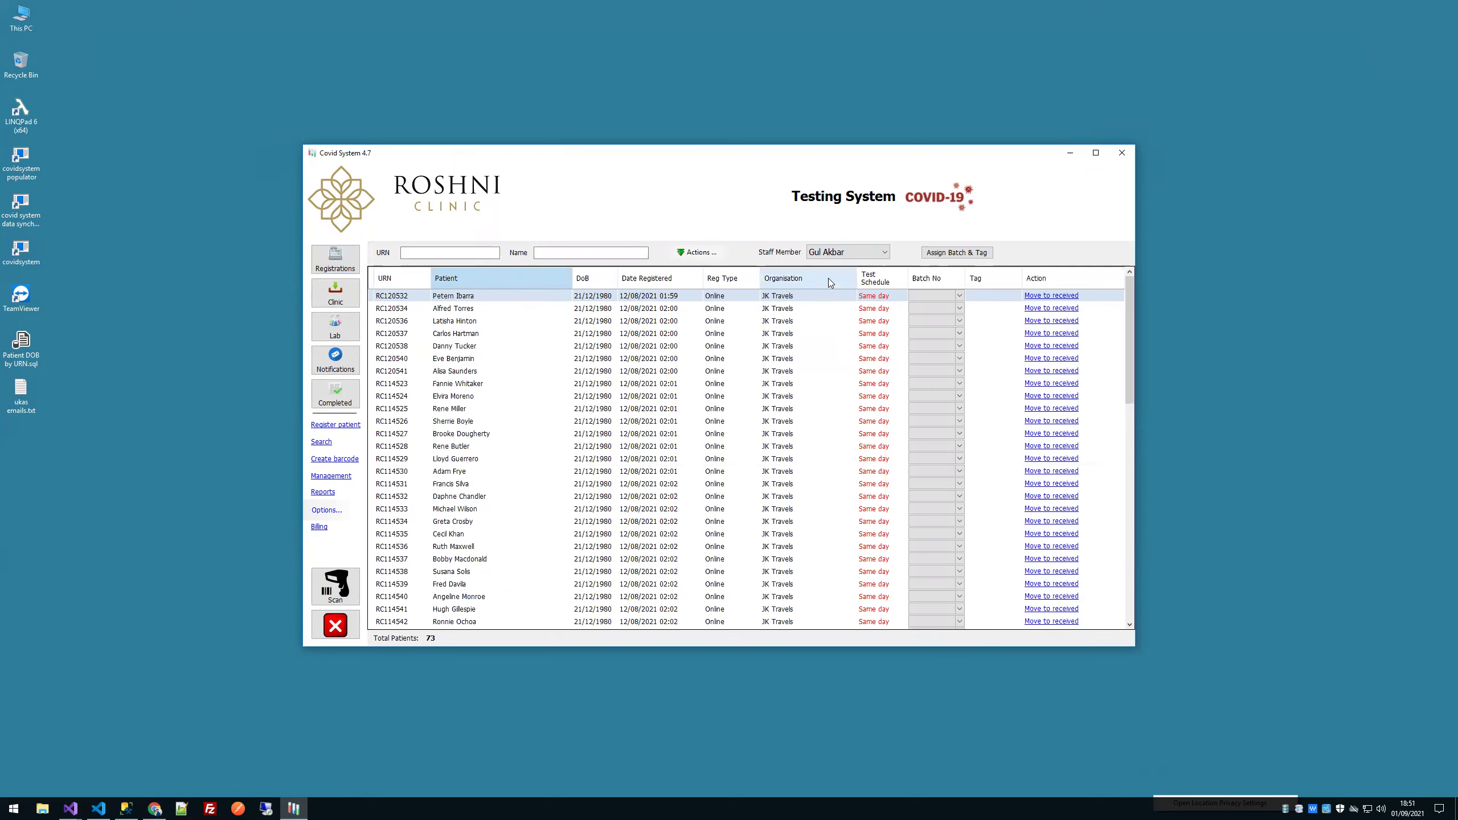
left_click(330, 476)
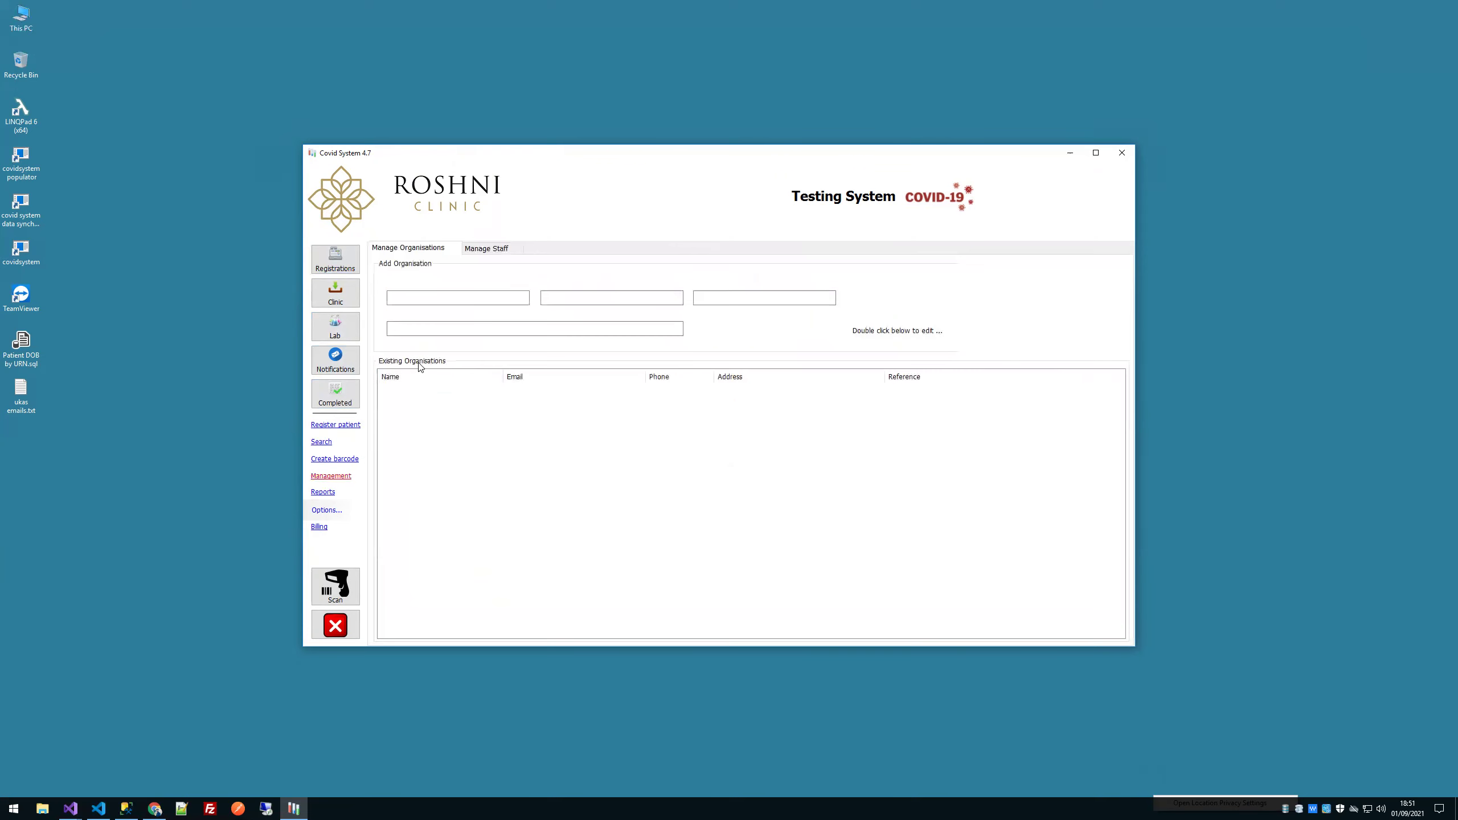
left_click(488, 249)
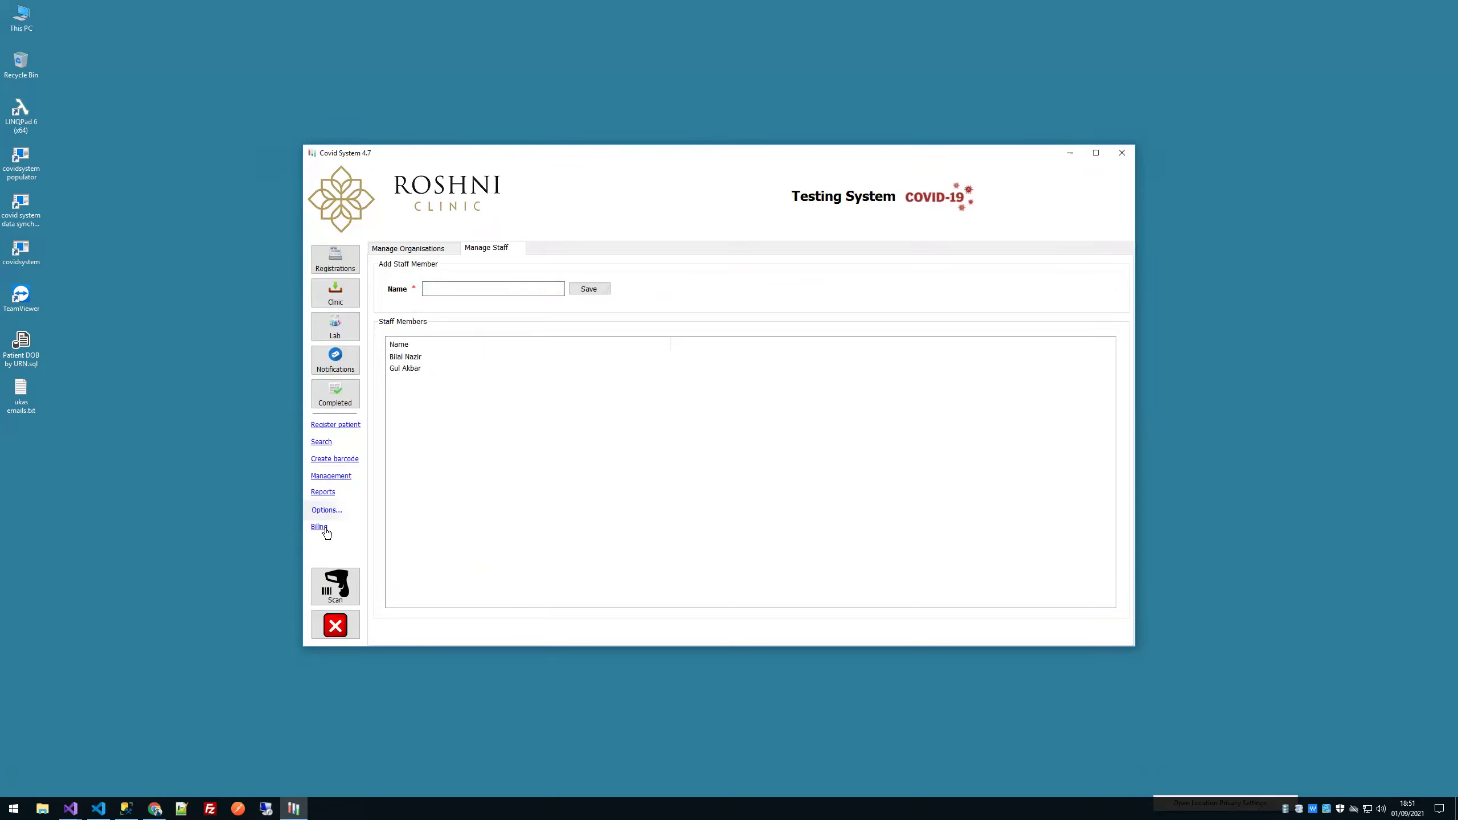
Step: In Reports, open the PHE Report and set the From date to 01 August 2021
left_click(328, 495)
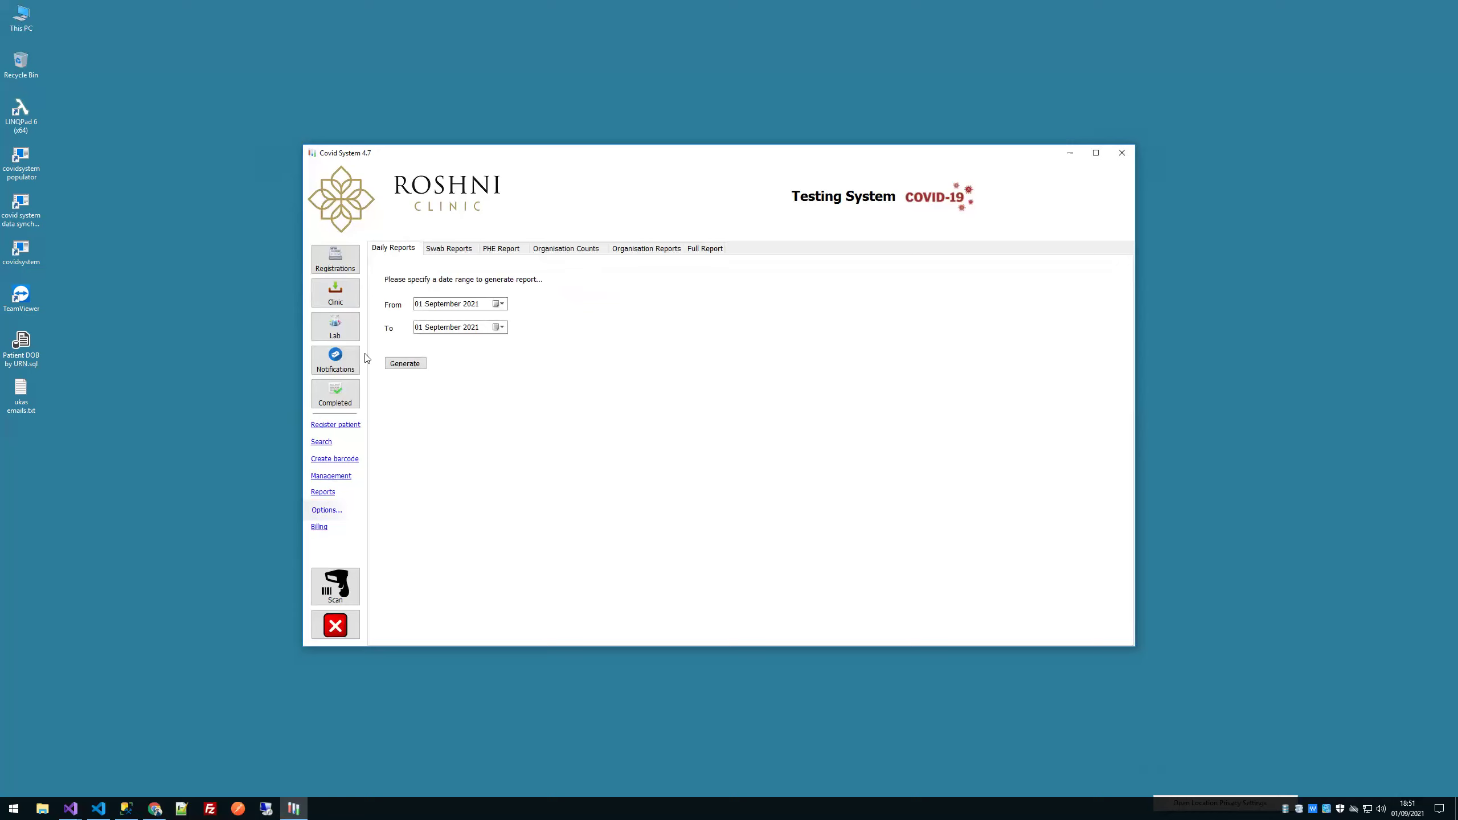
left_click(501, 250)
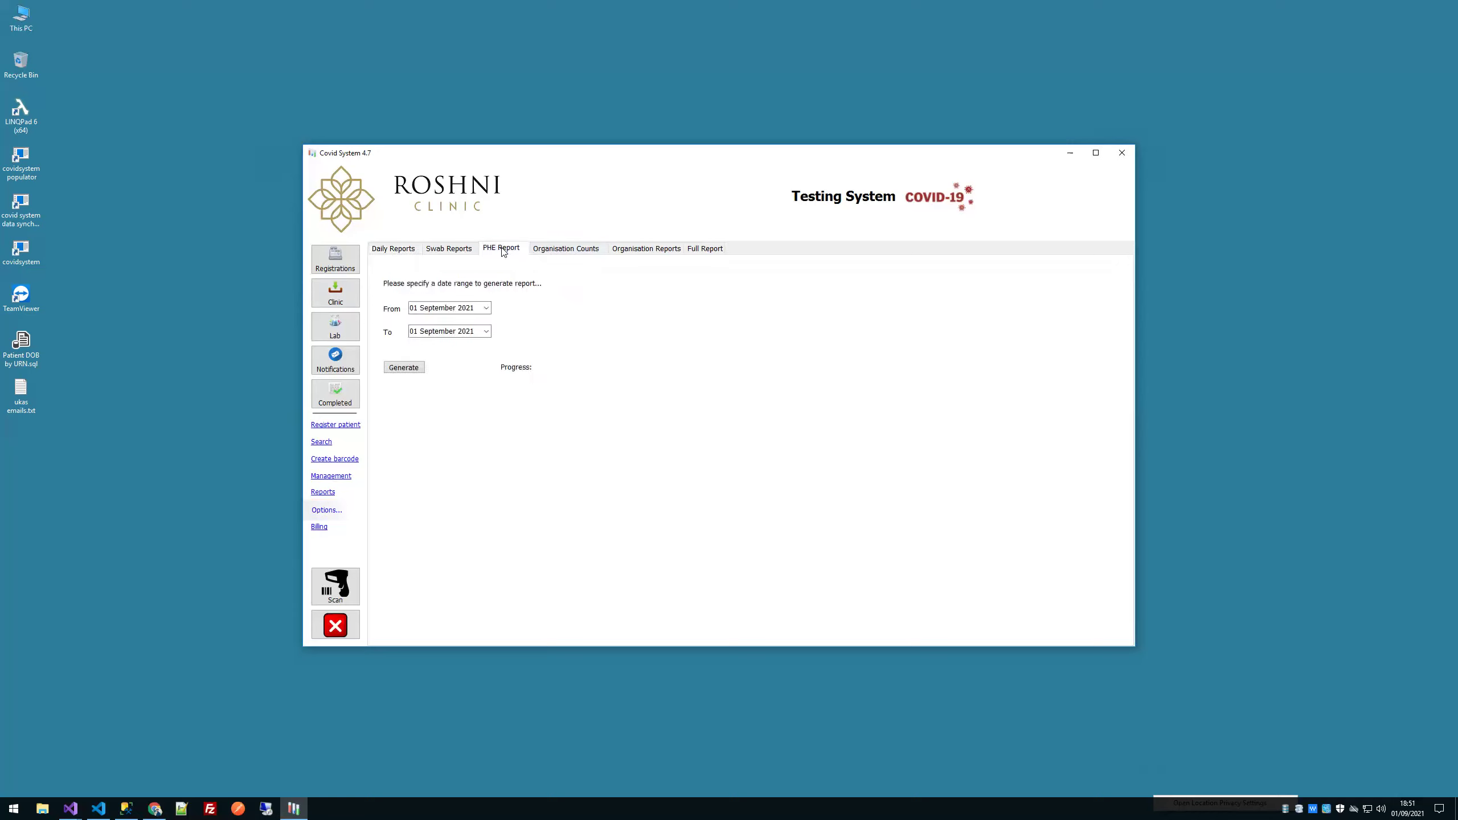
left_click(485, 308)
left_click(414, 326)
left_click(526, 346)
Step: Generate the PHE report and save it as abraham.xlsb in C:\Covid
left_click(403, 369)
double_click(487, 242)
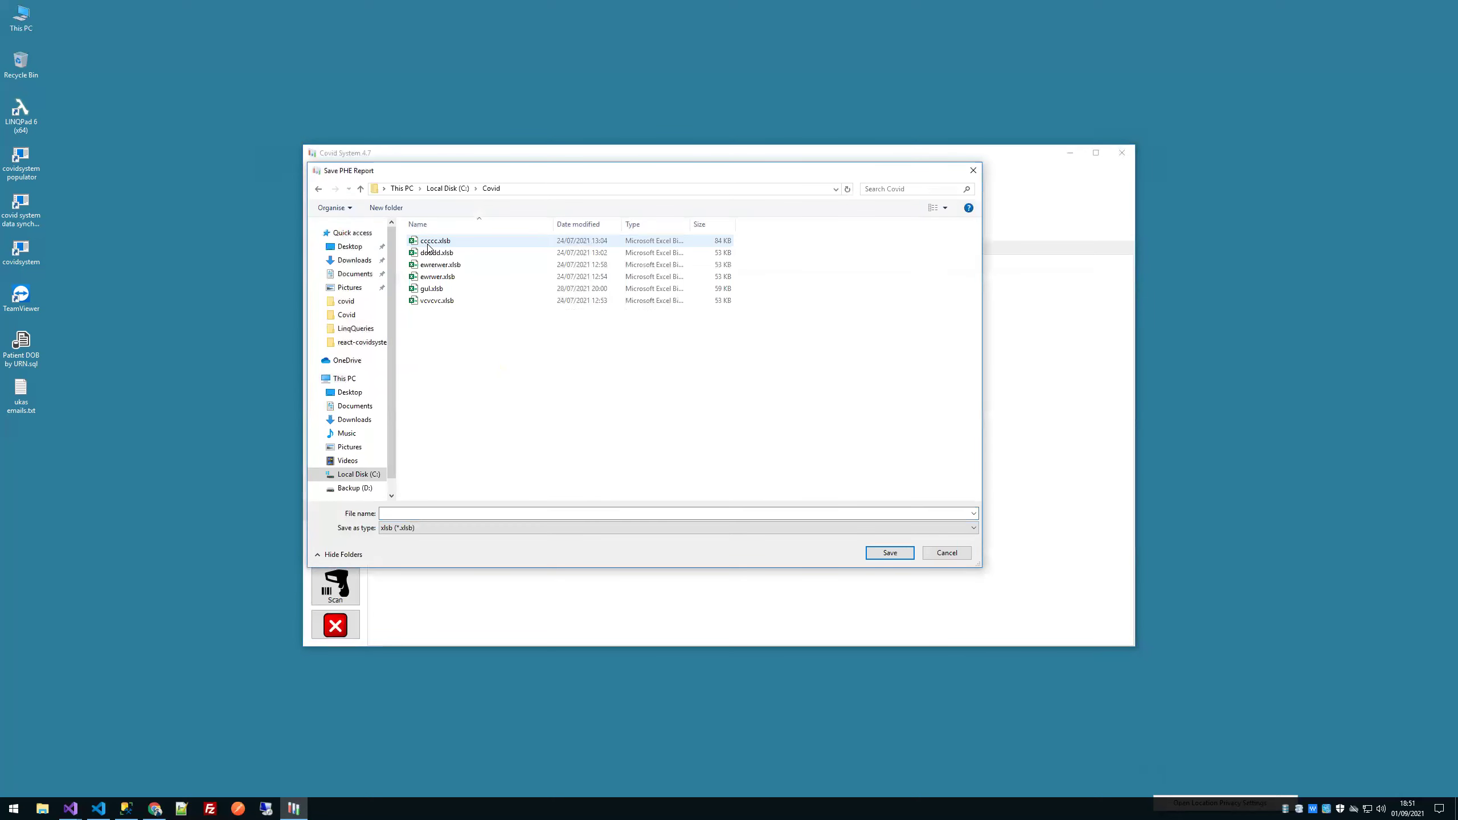
left_click(479, 516)
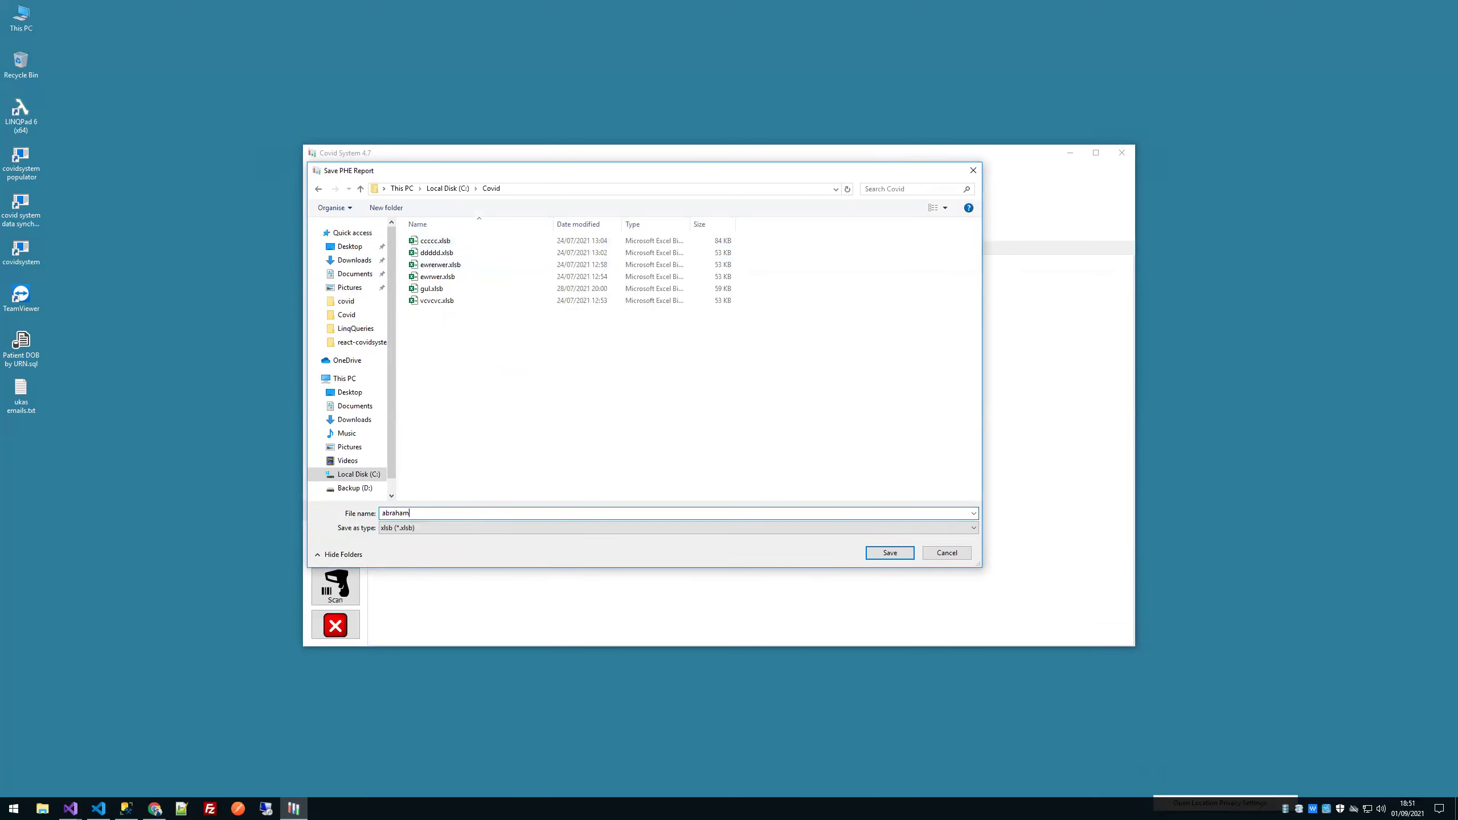
left_click(890, 552)
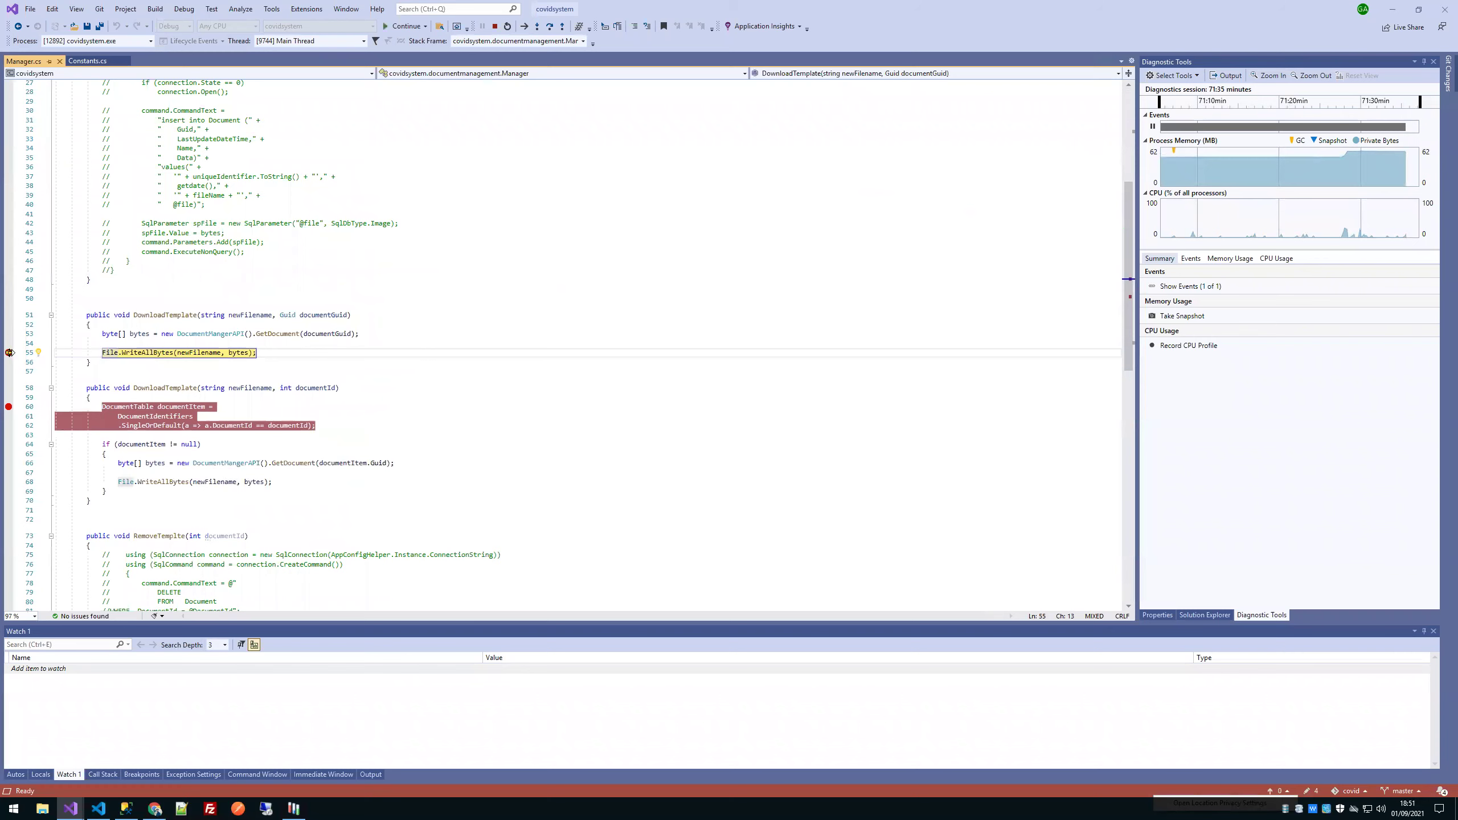
Step: Remove the line 60 breakpoint, resume, inspect newFilename, documentGuid and null bytes, then minimise Visual Studio
left_click(9, 406)
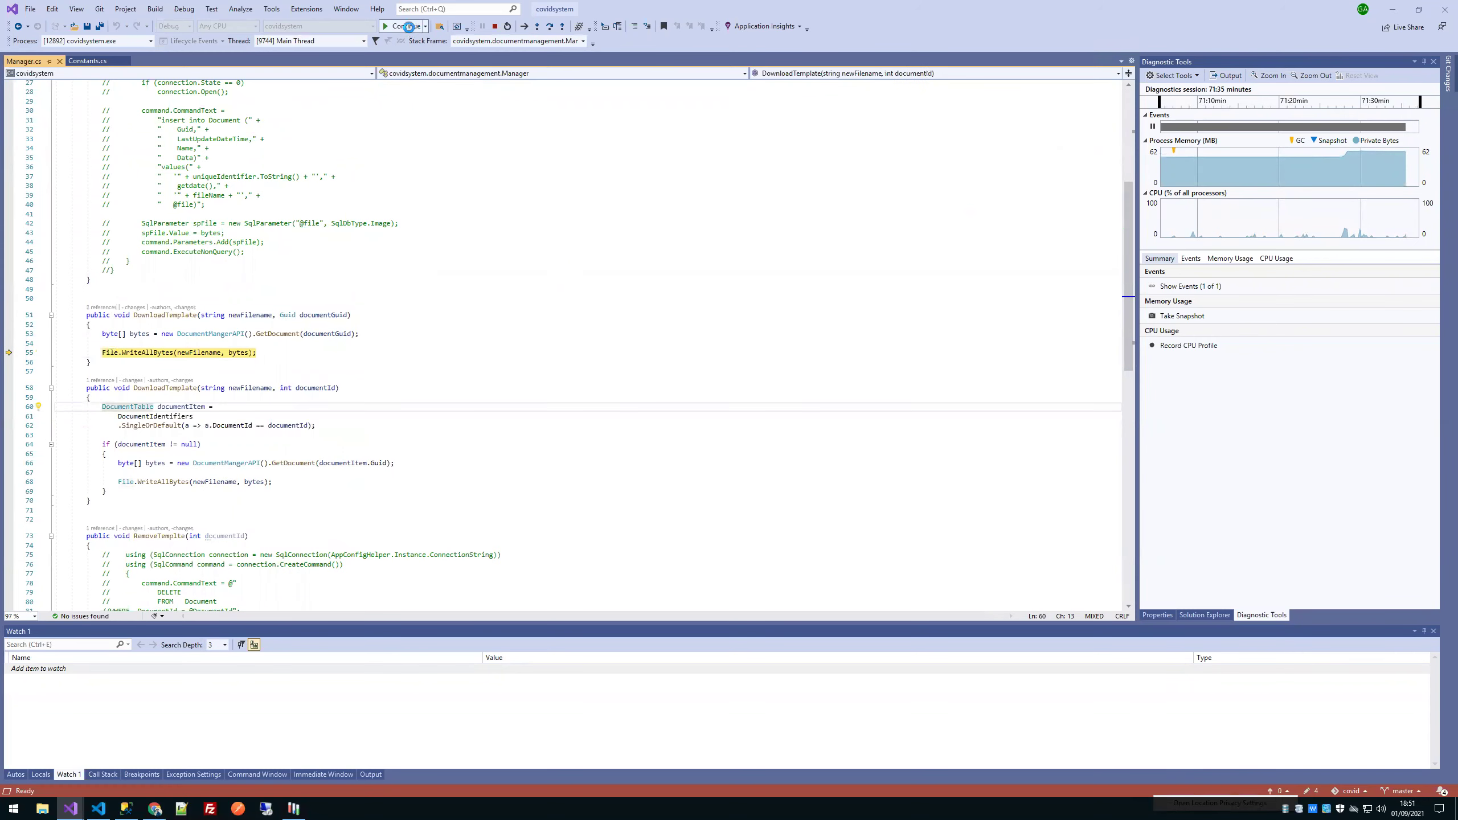
left_click(406, 26)
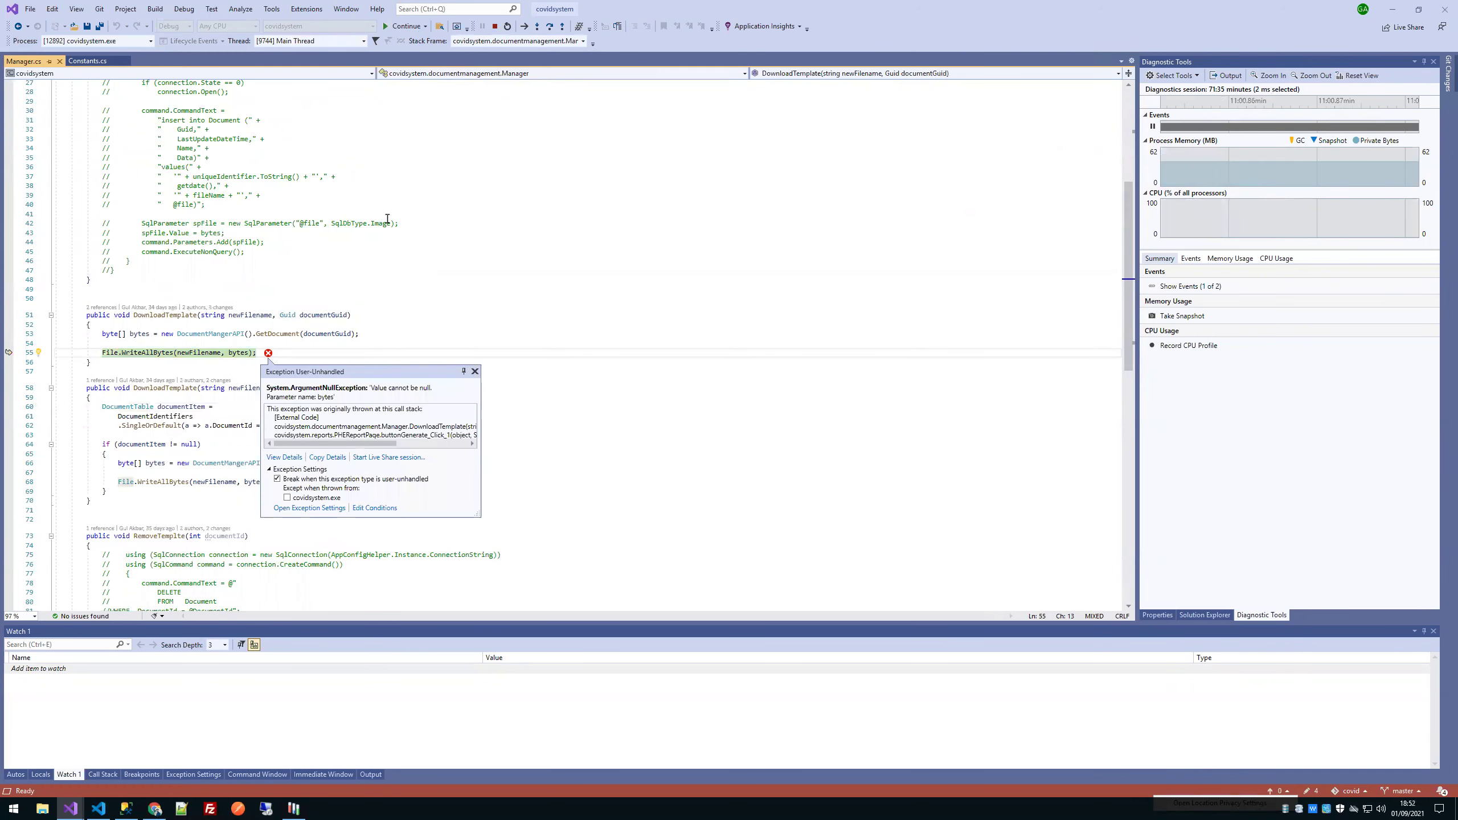
left_click(285, 325)
mouse_move(240, 316)
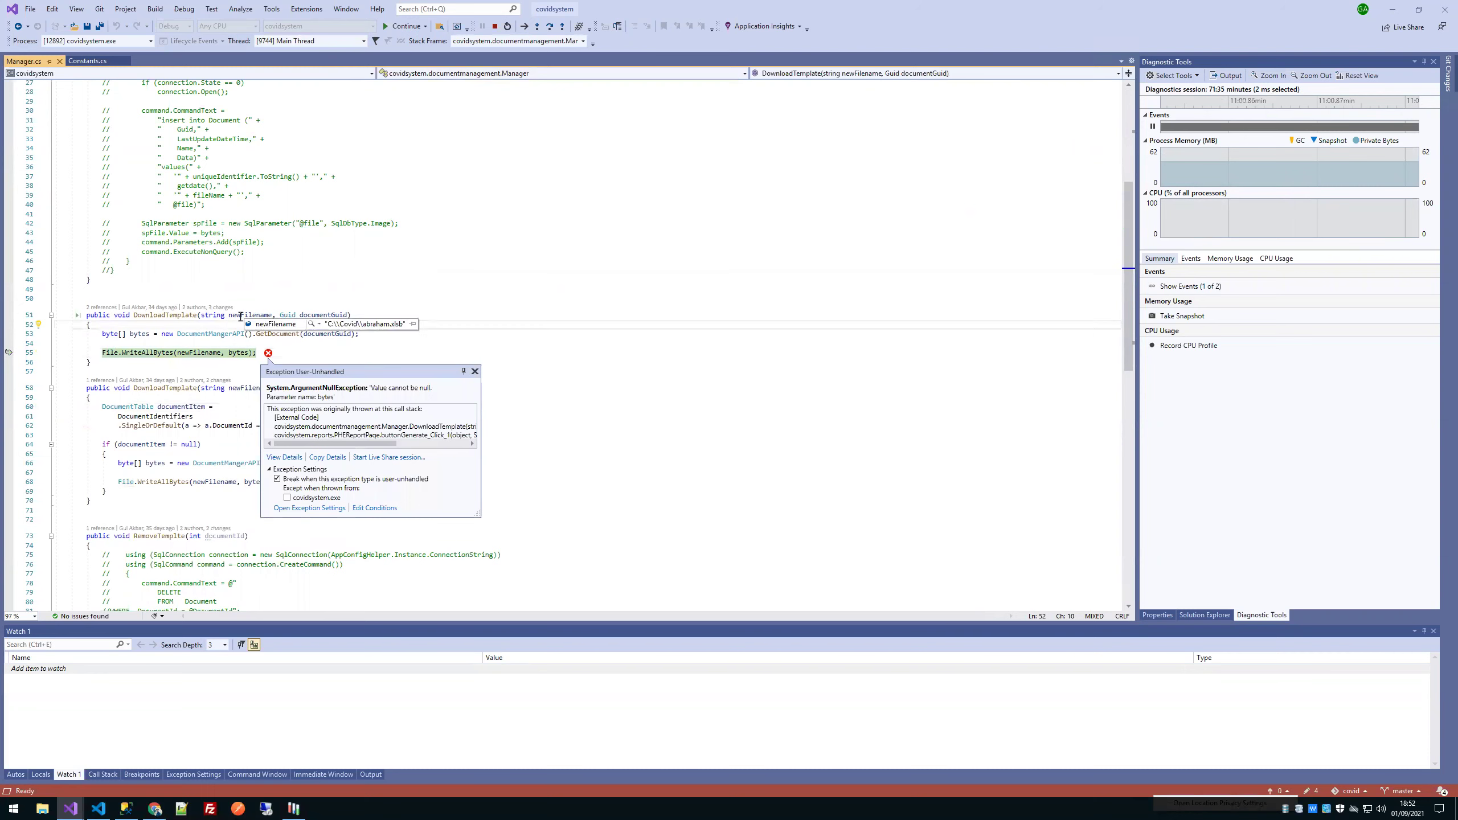
mouse_move(305, 315)
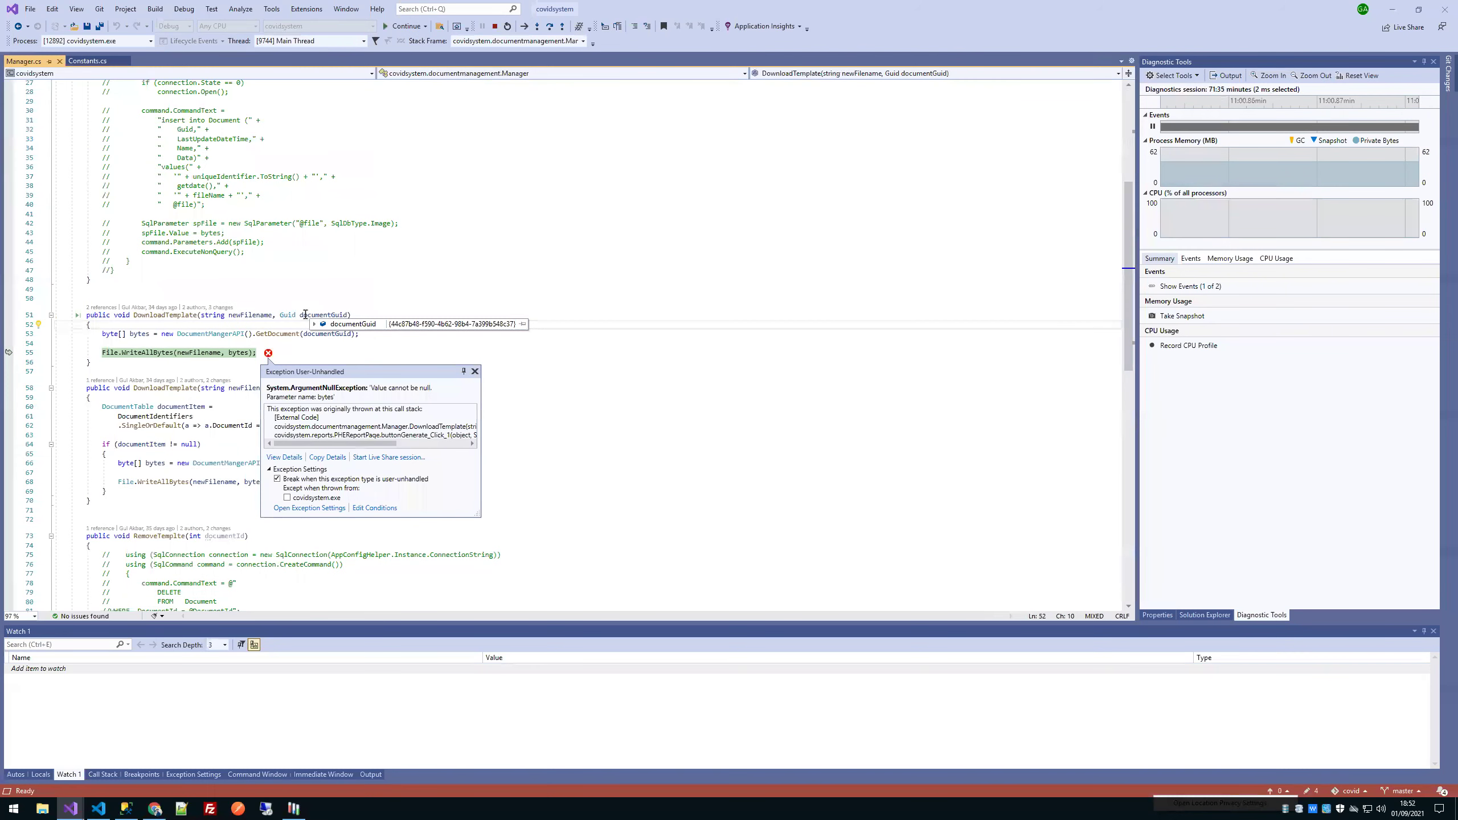
mouse_move(134, 334)
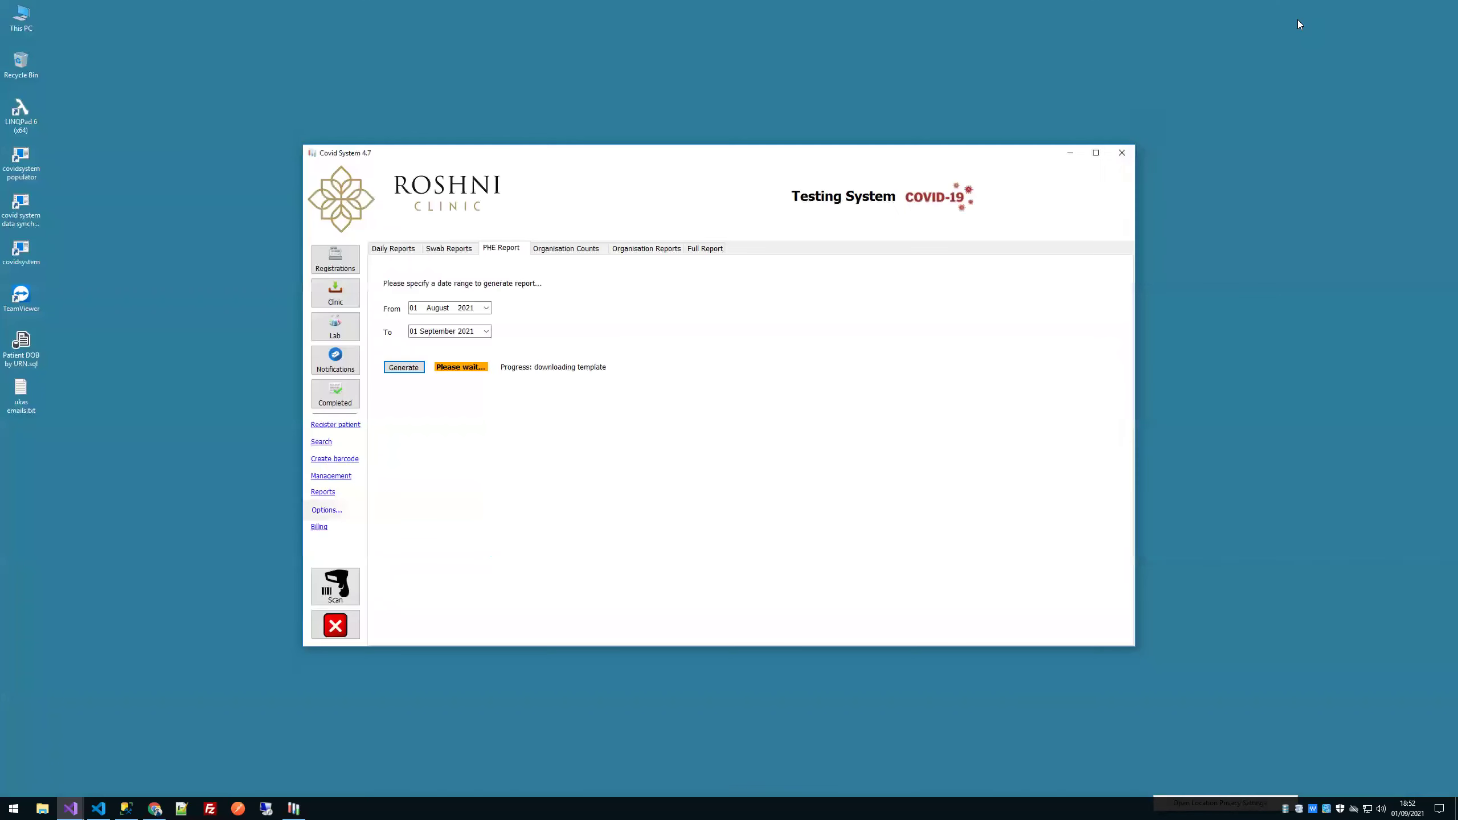
left_click(1392, 10)
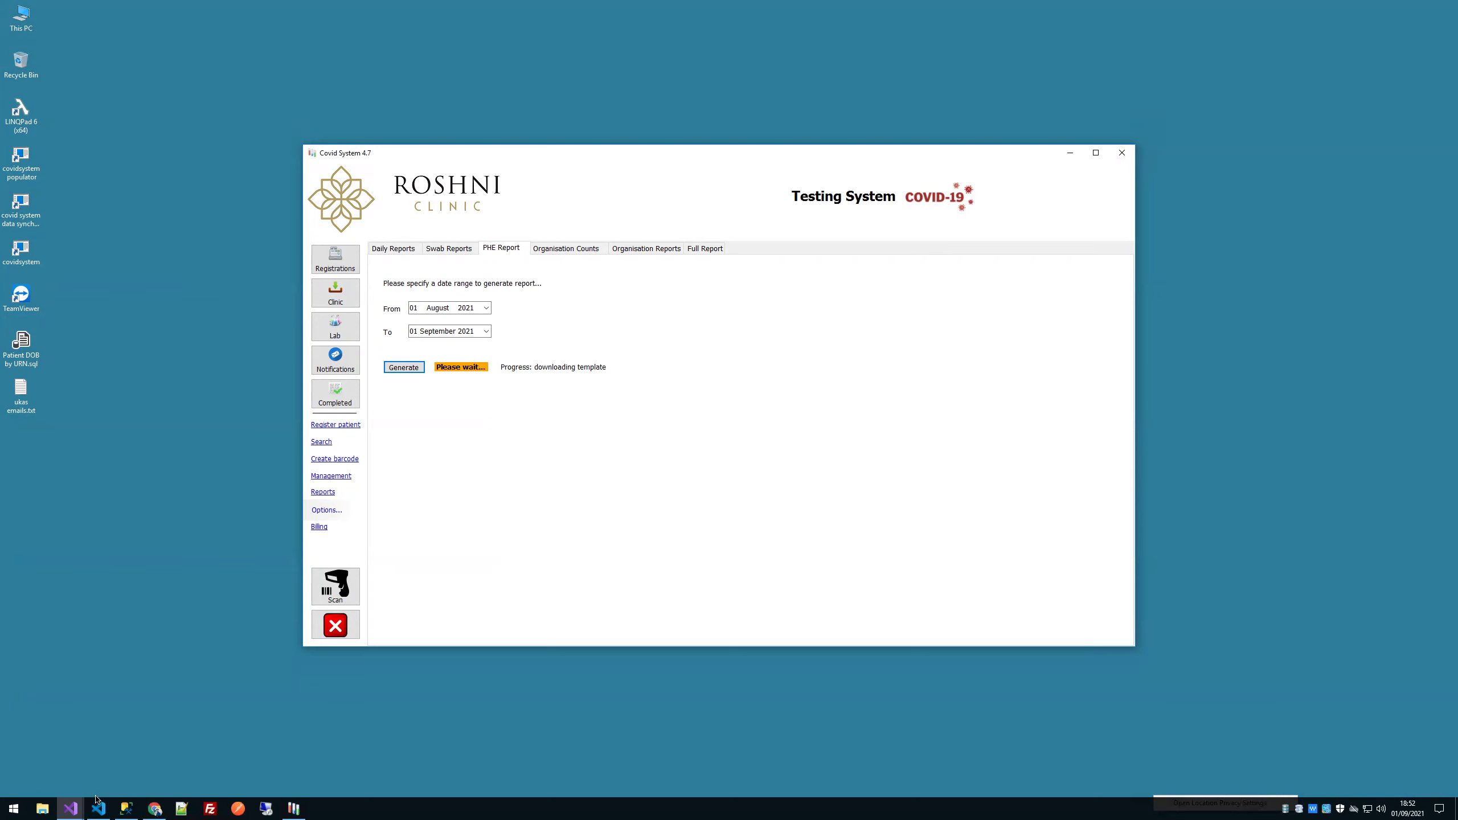
Step: Browse the code folder on Backup (D:), then reopen File Explorer on the Covid folder
left_click(43, 809)
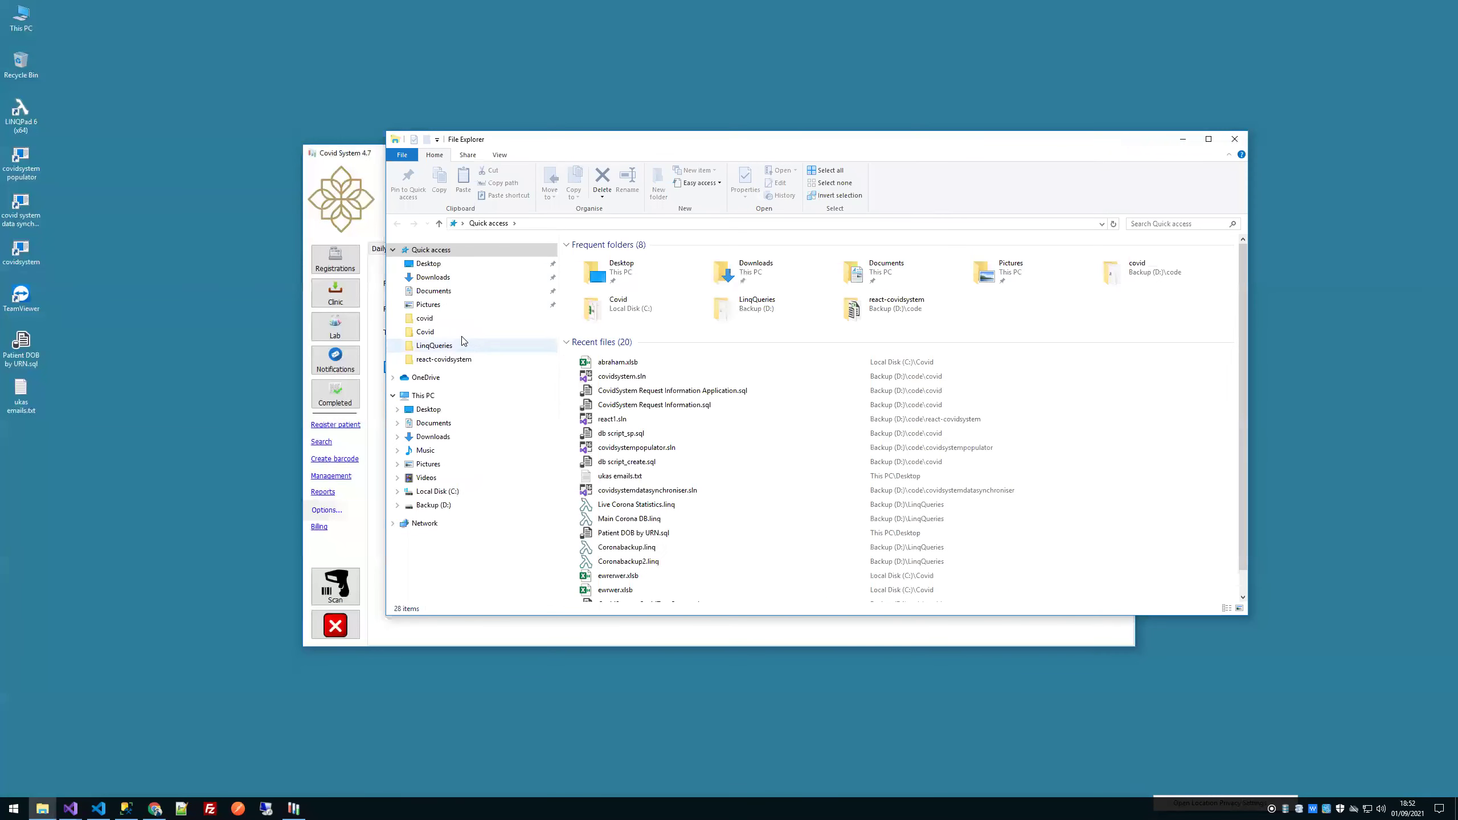
left_click(432, 505)
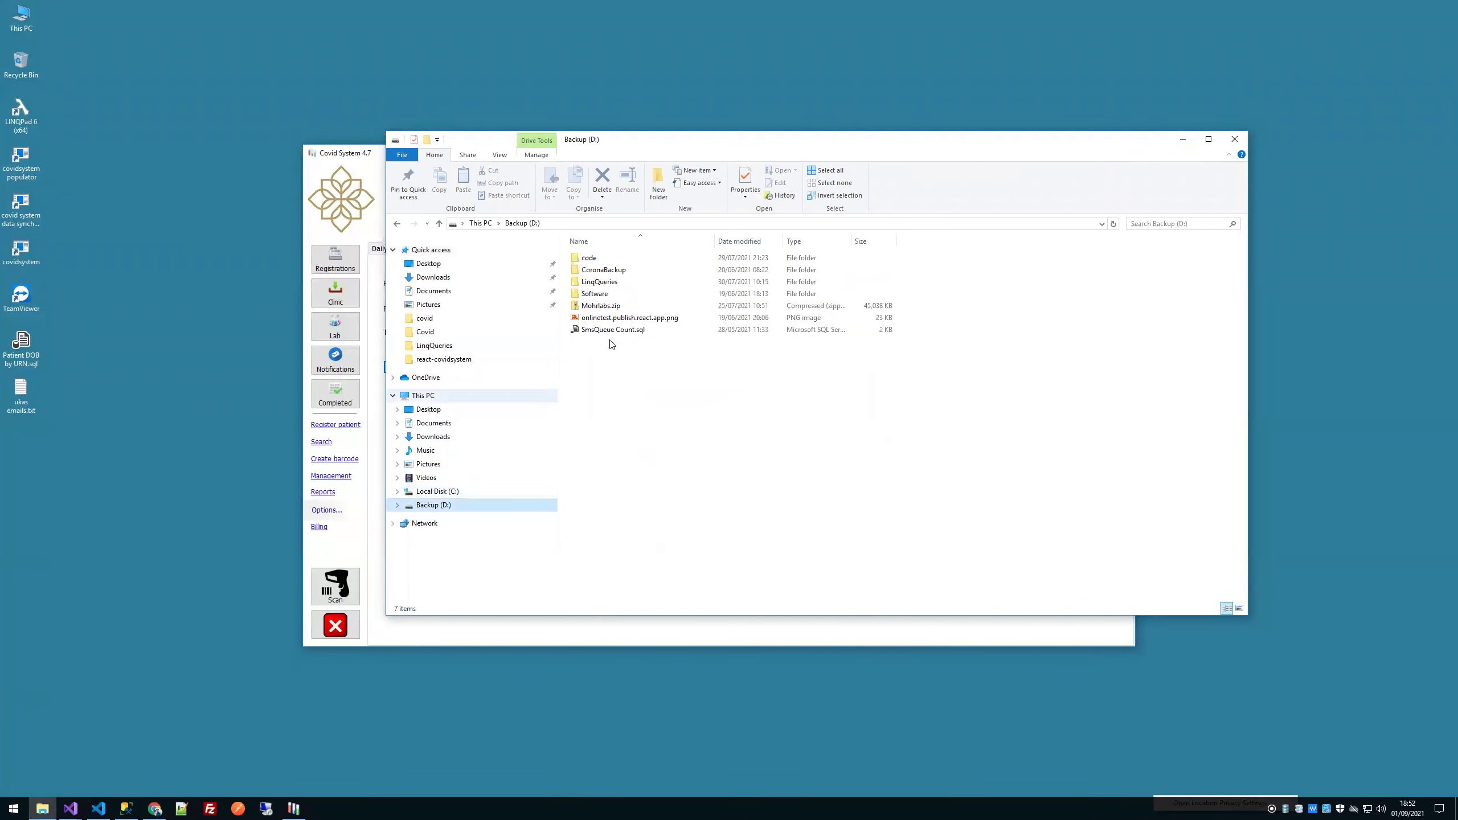
double_click(602, 262)
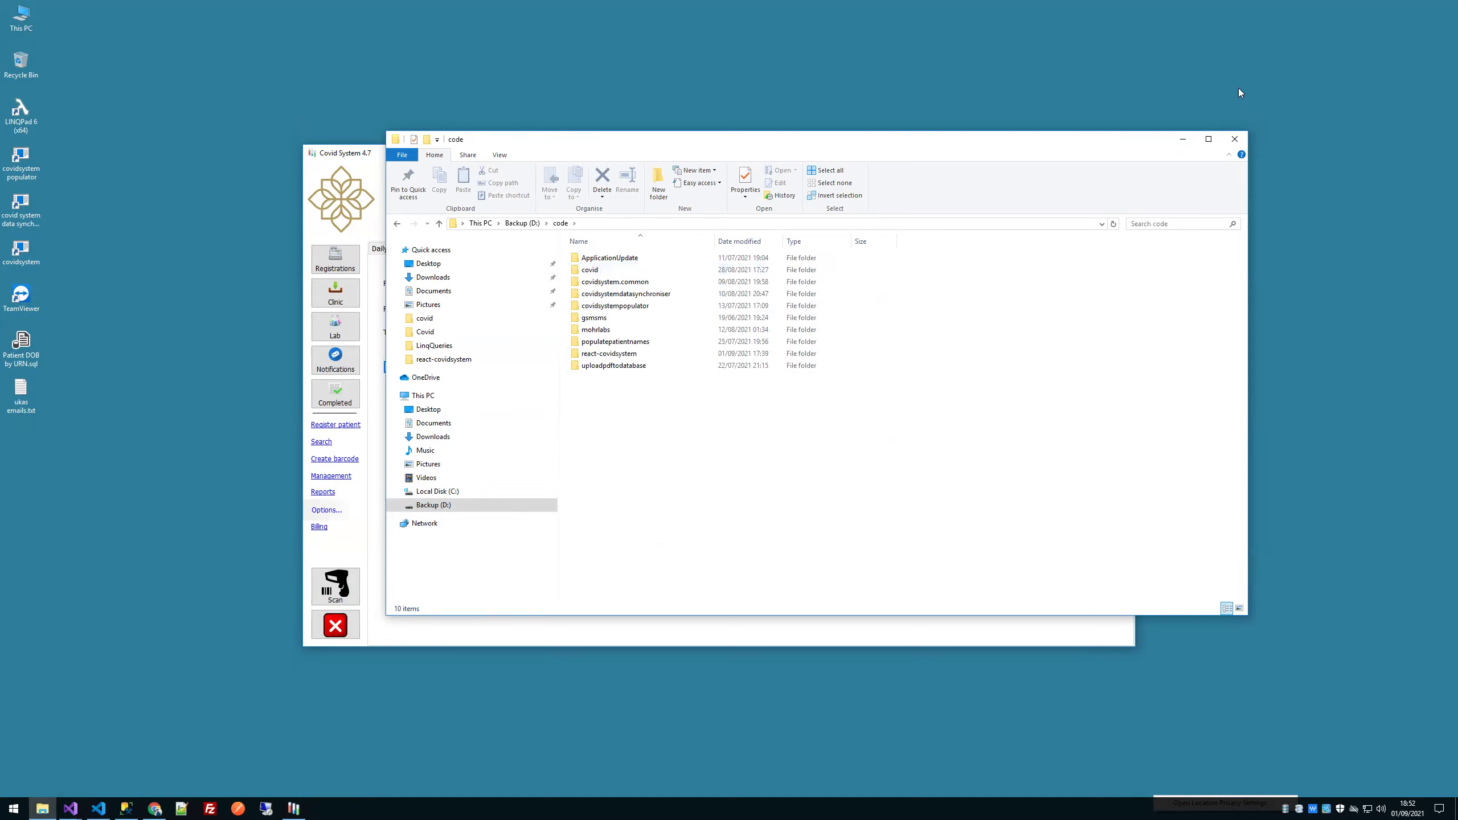
left_click(1243, 135)
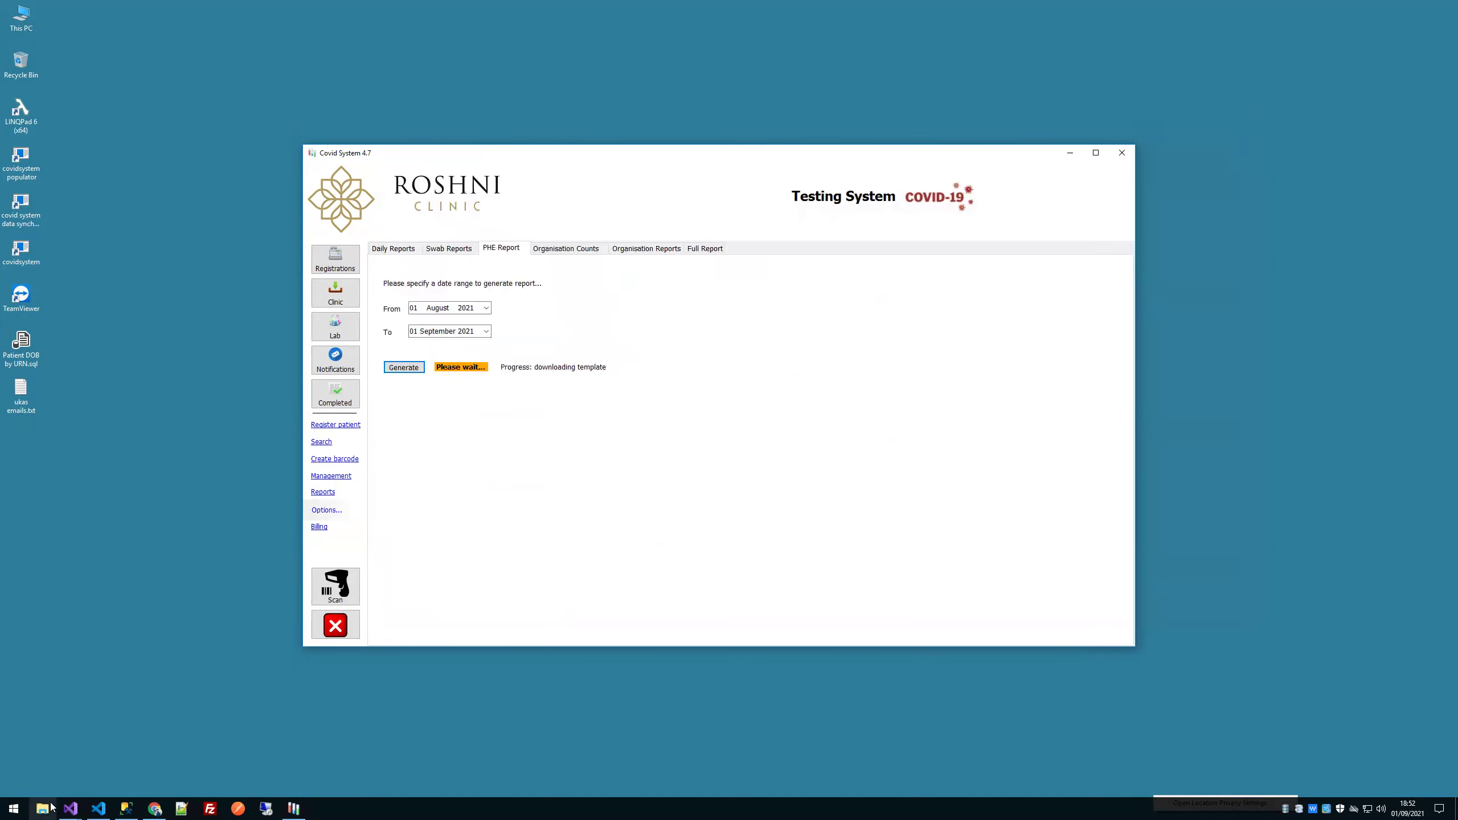
key("super+e")
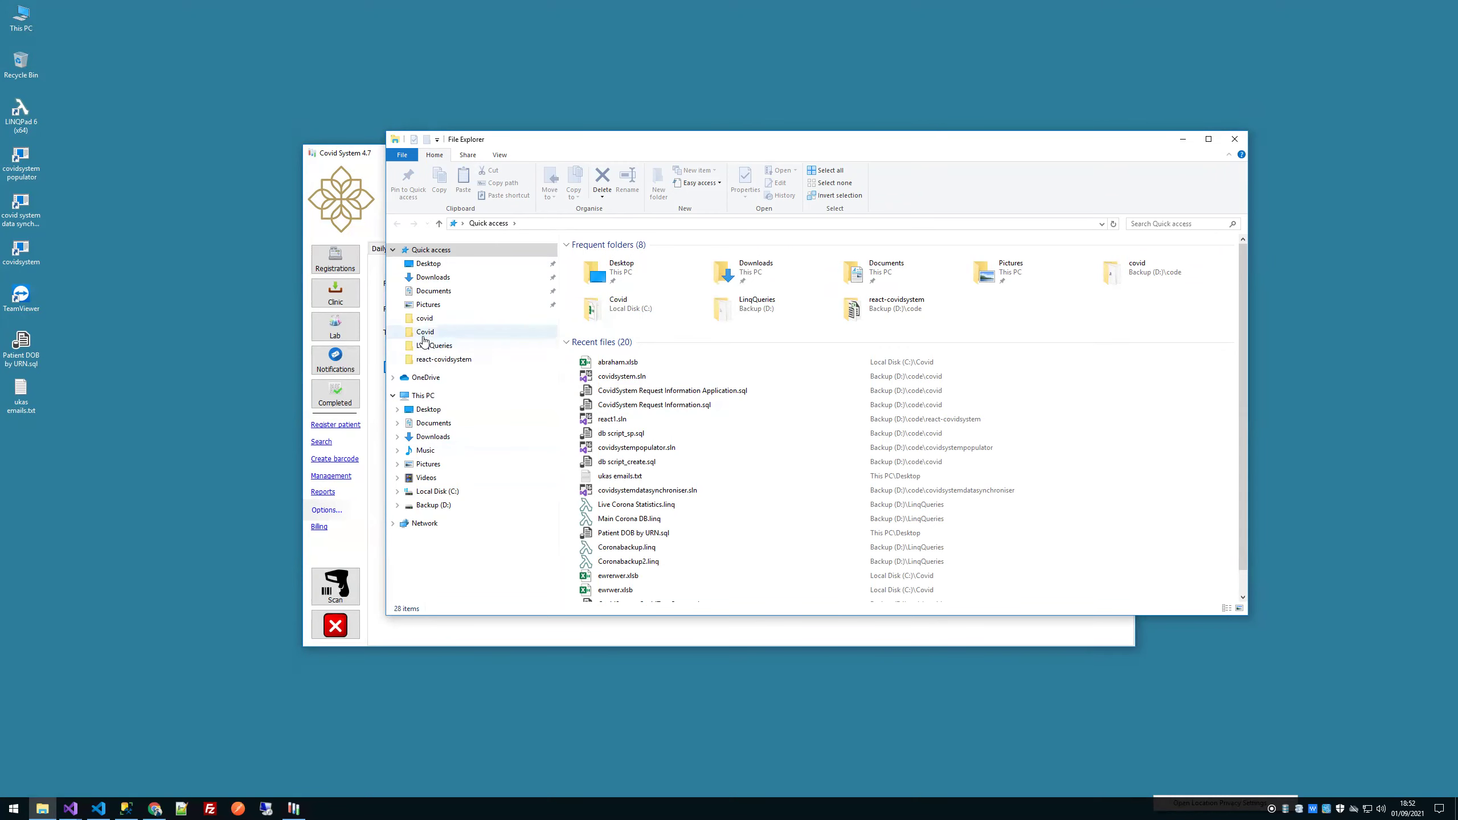
left_click(484, 333)
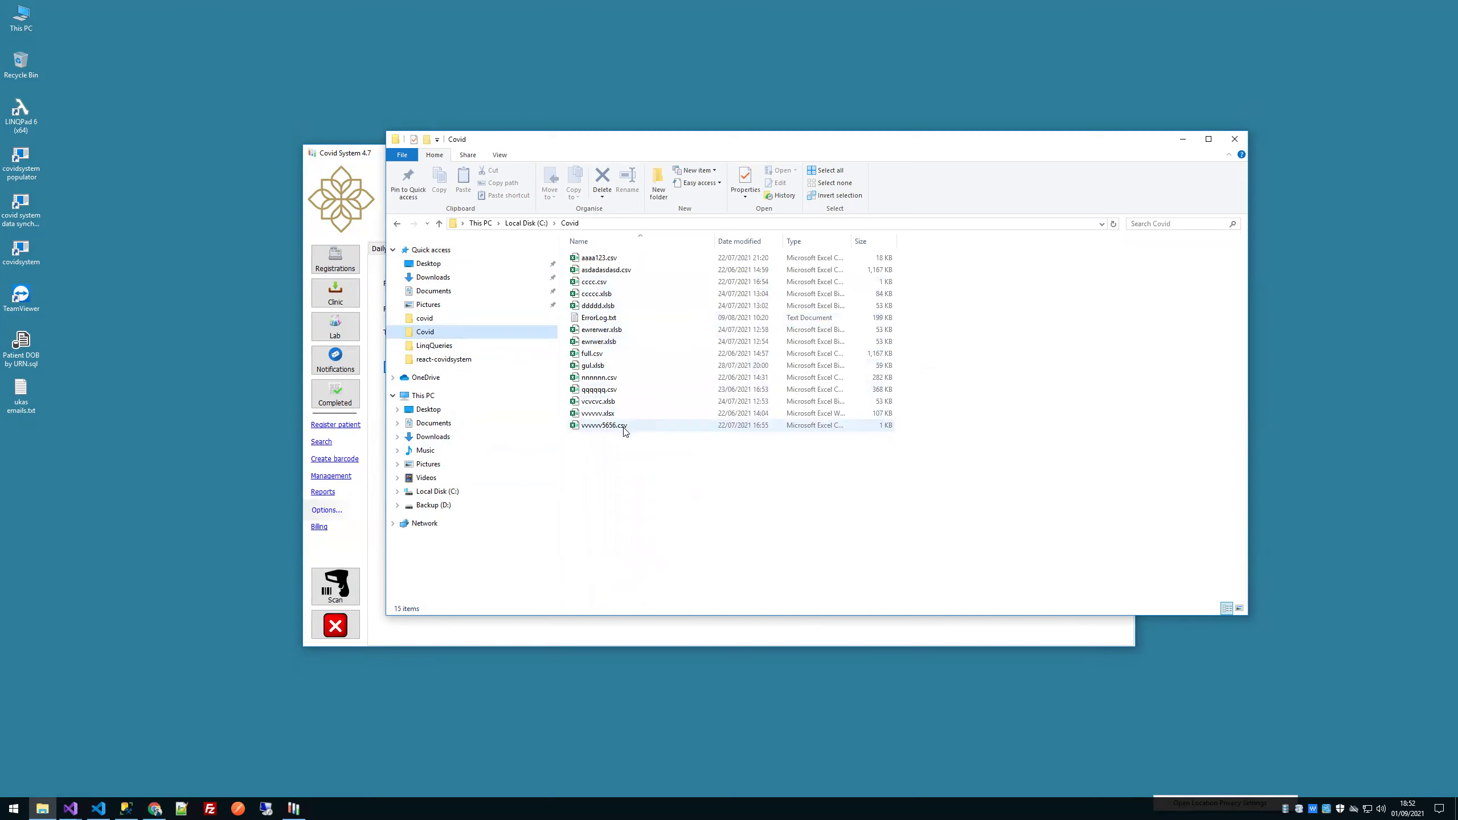
double_click(609, 342)
left_click_drag(1201, 652, 1322, 744)
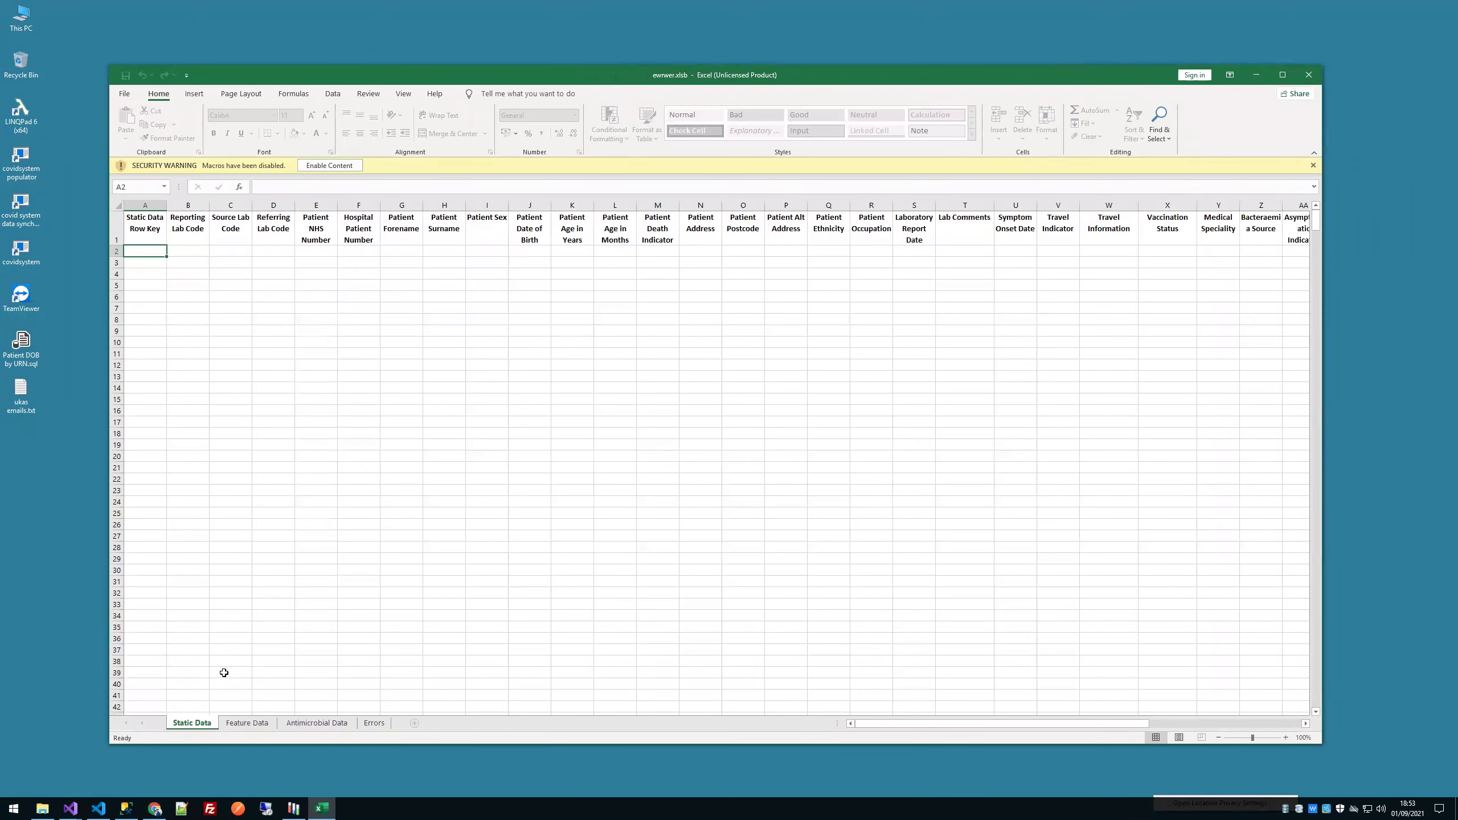
left_click(391, 256)
left_click(442, 253)
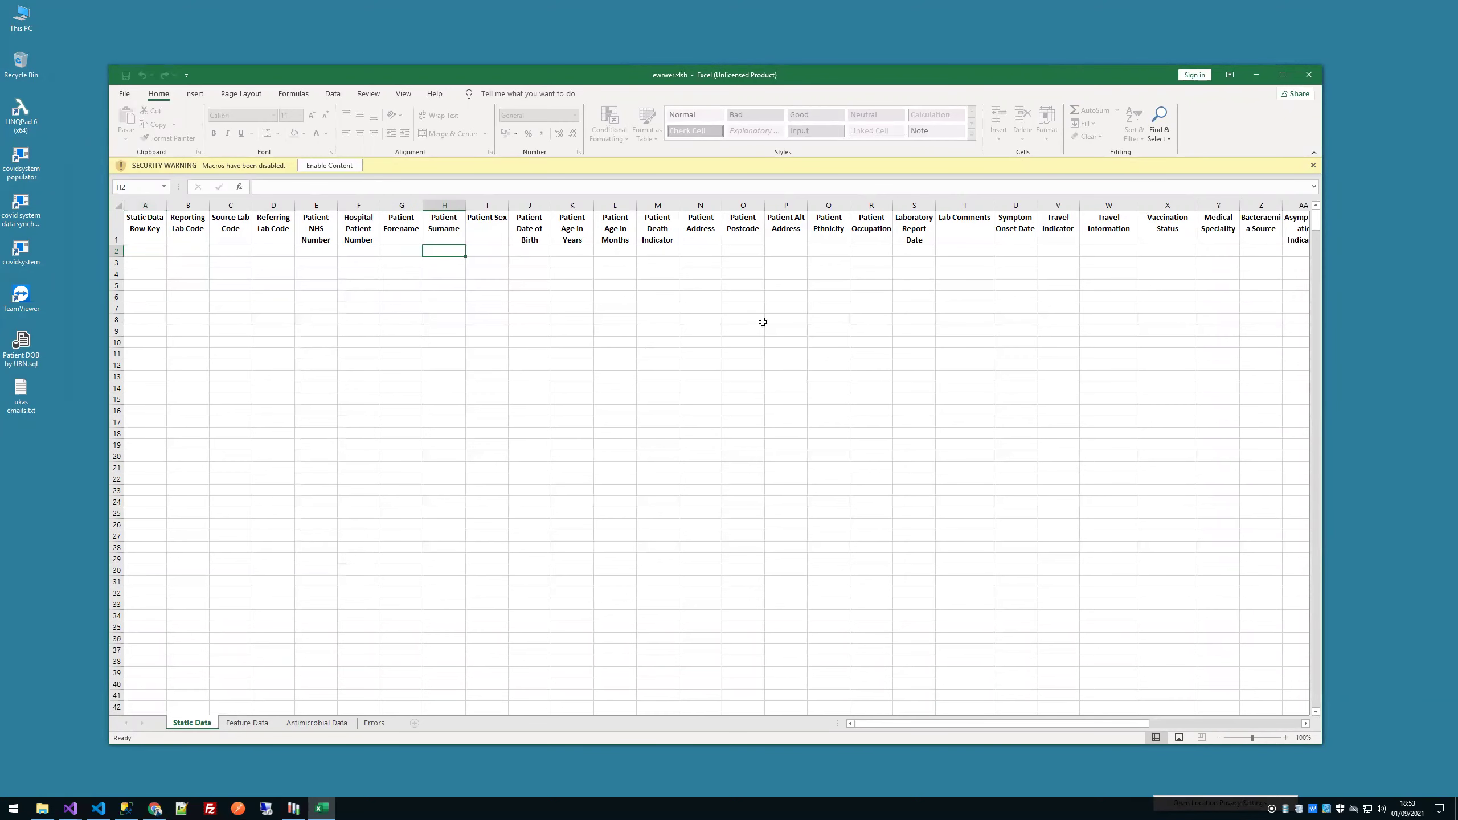
left_click(1313, 166)
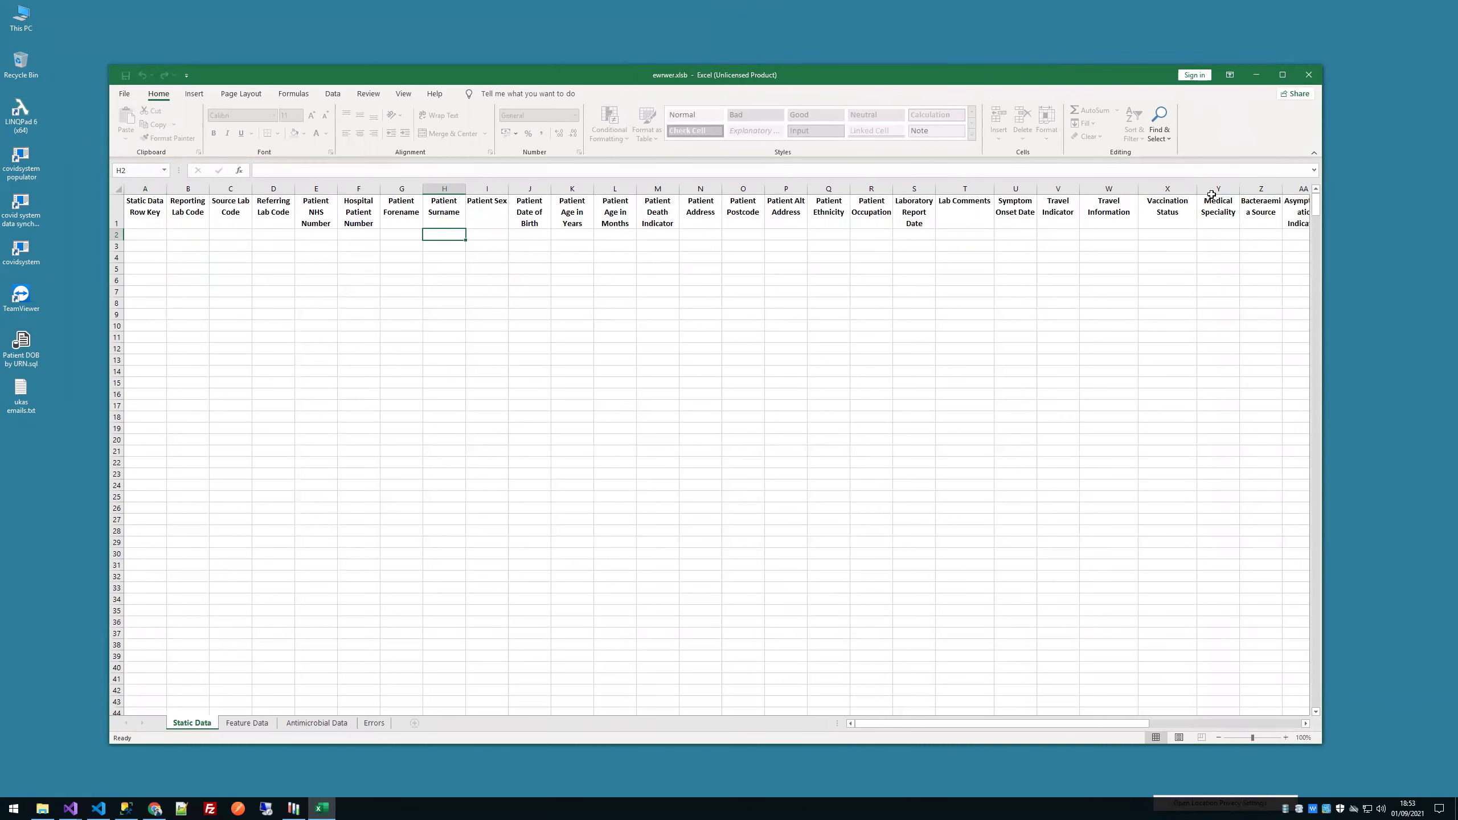
left_click_drag(158, 315, 1114, 544)
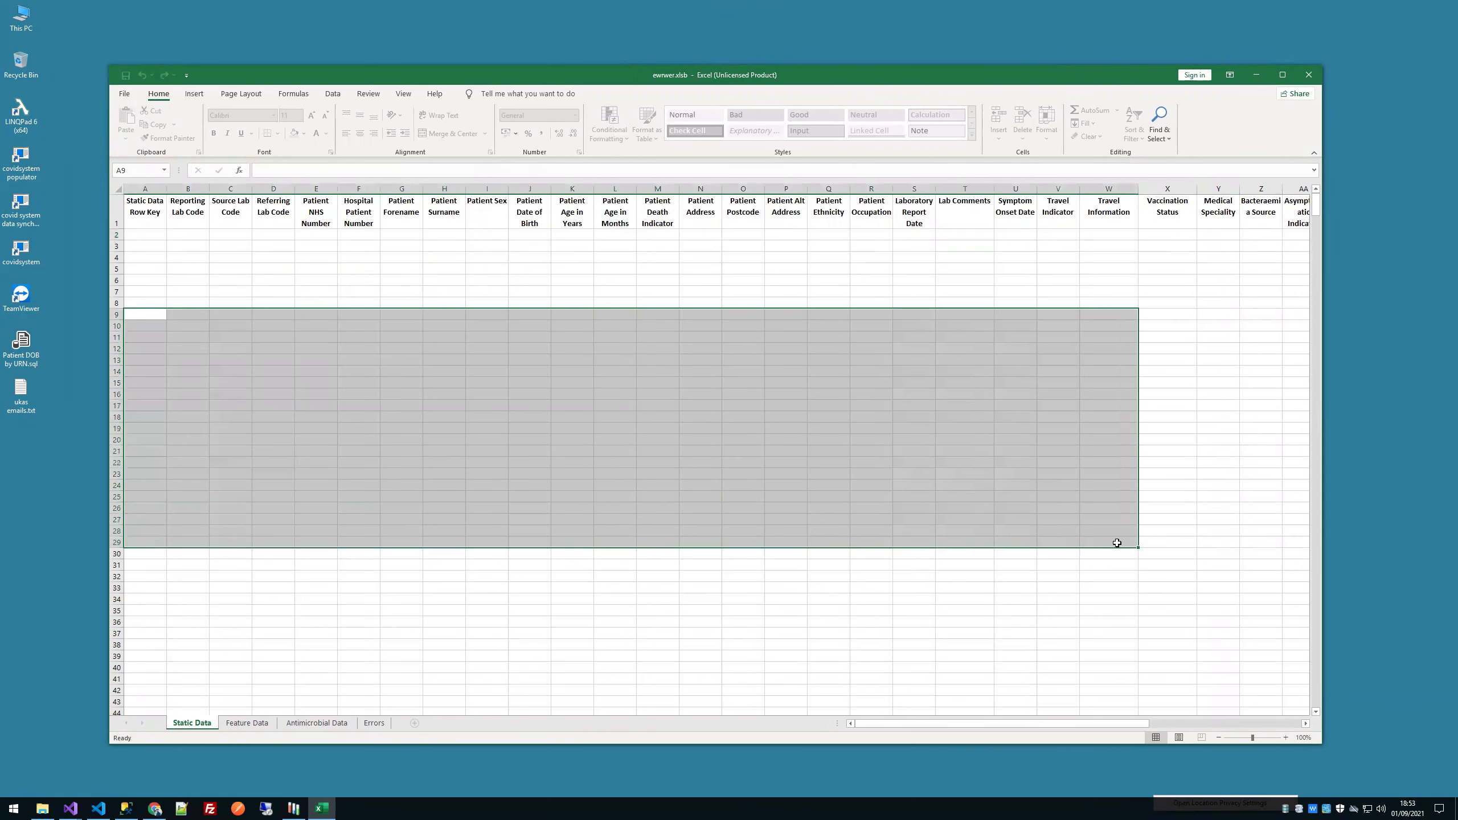
left_click(1309, 75)
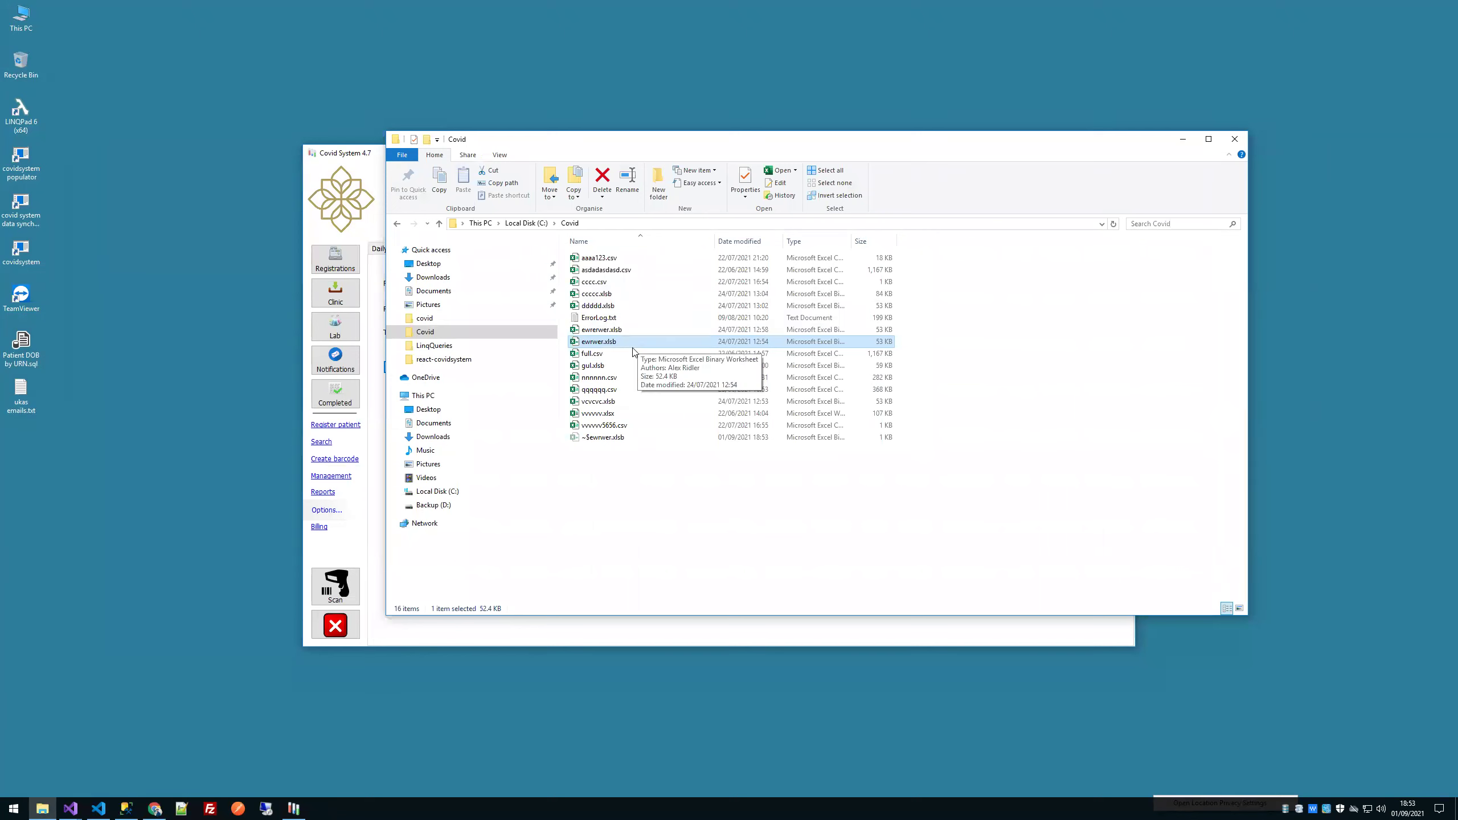
Step: Open asdadasdasd.csv in Excel, cancel the activation prompt, and close it
left_click(603, 332)
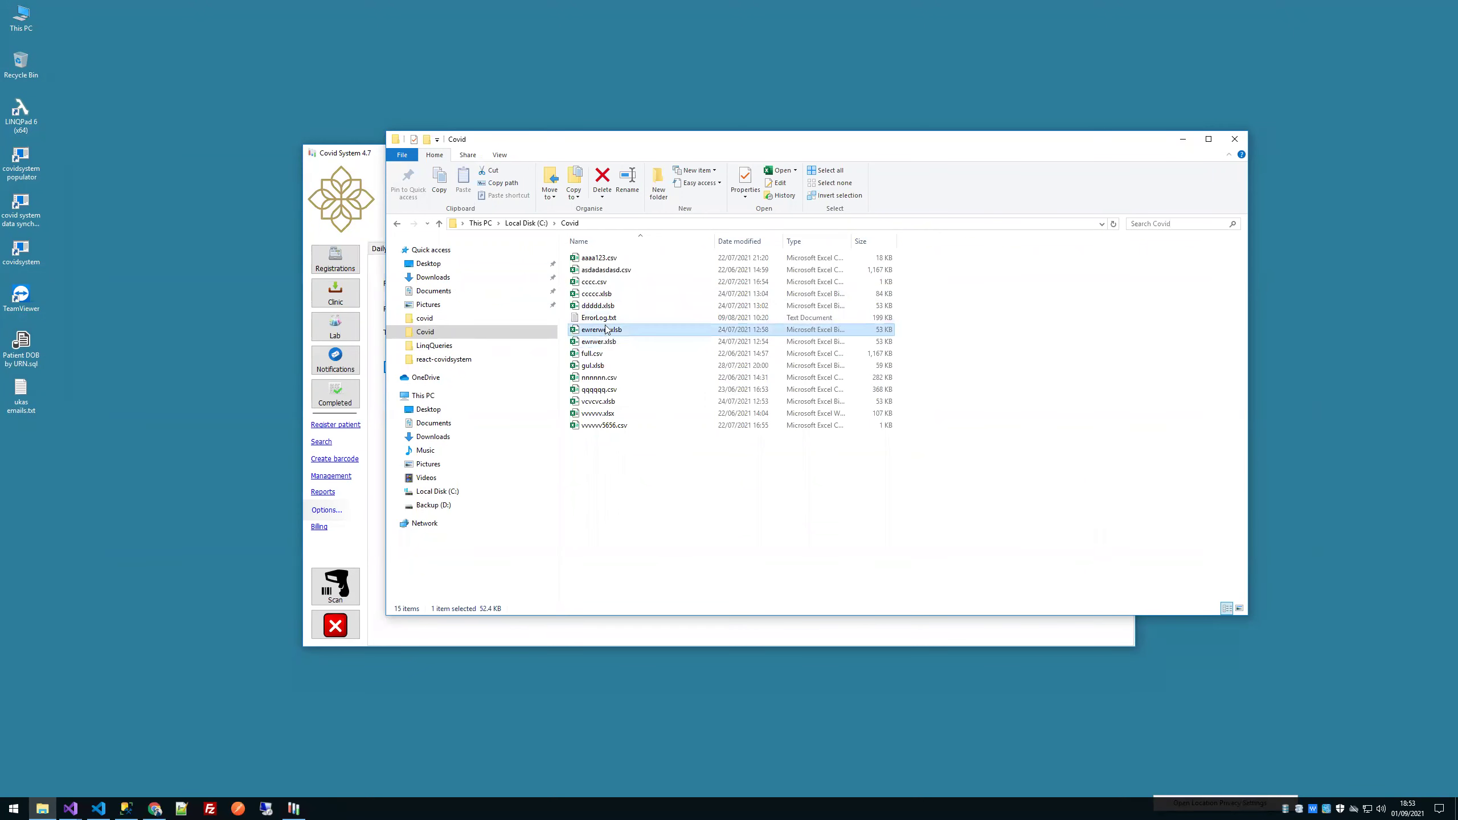
double_click(612, 274)
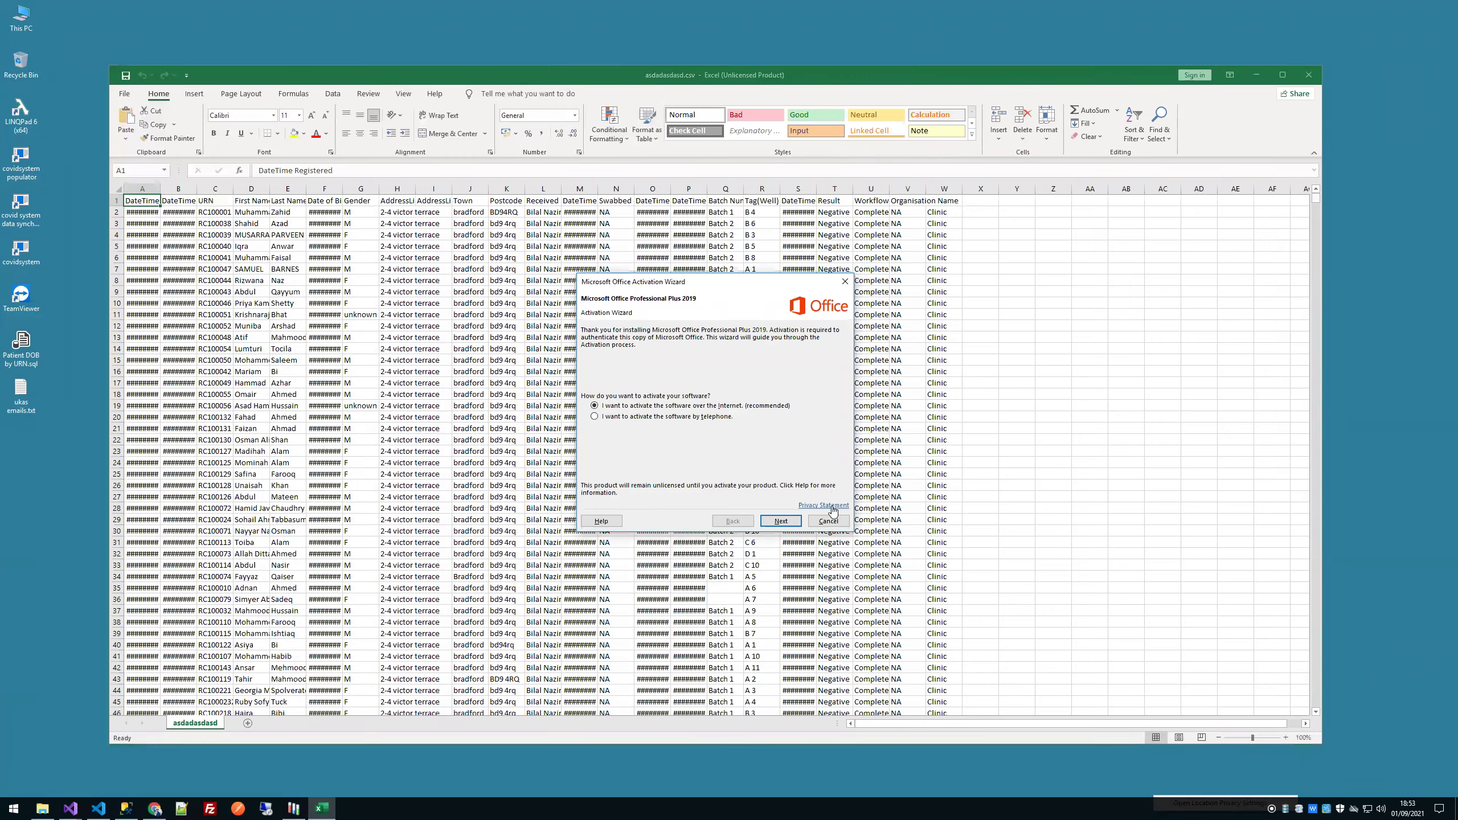
left_click(832, 525)
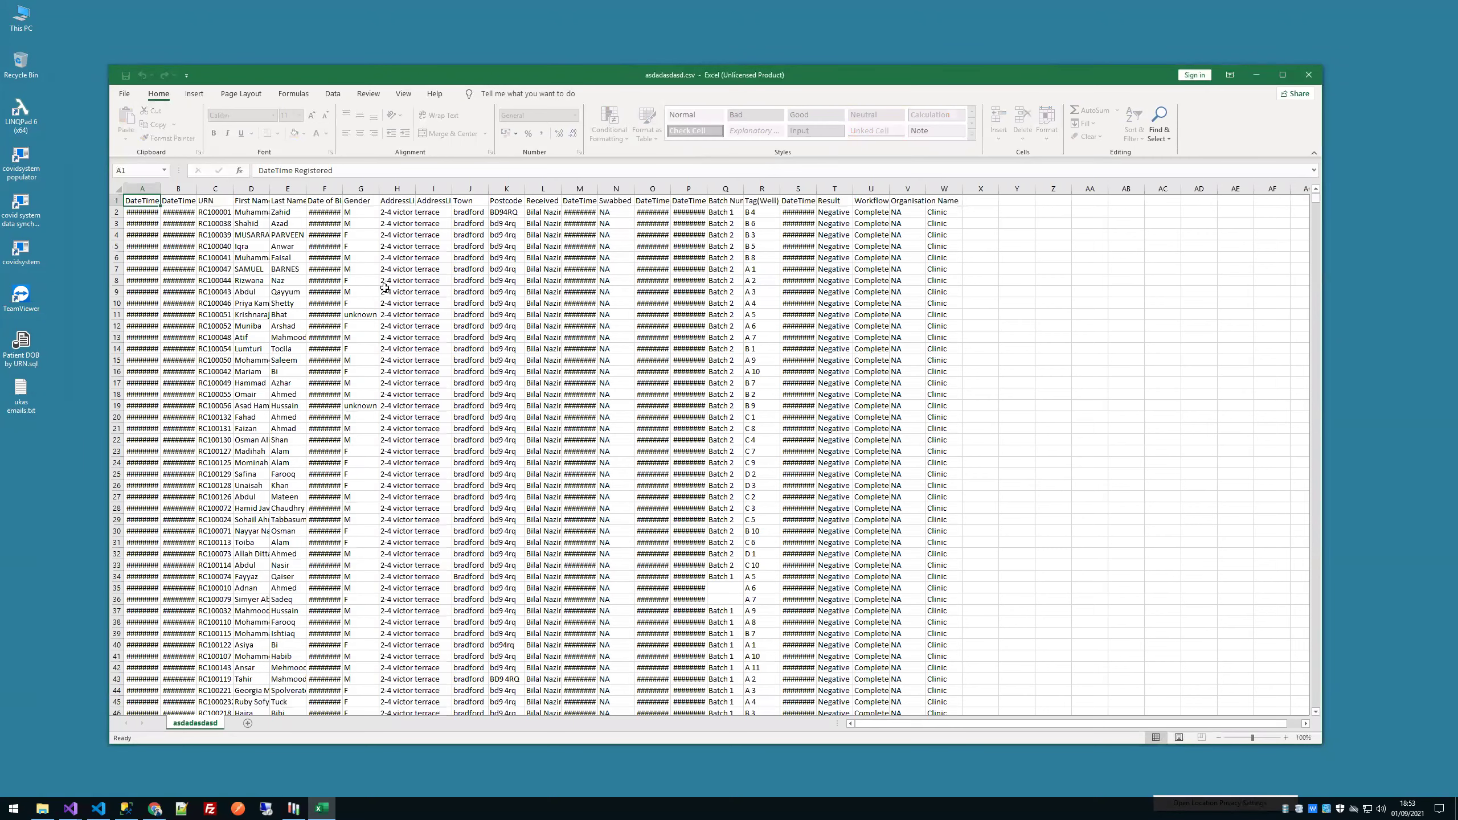
left_click(1309, 75)
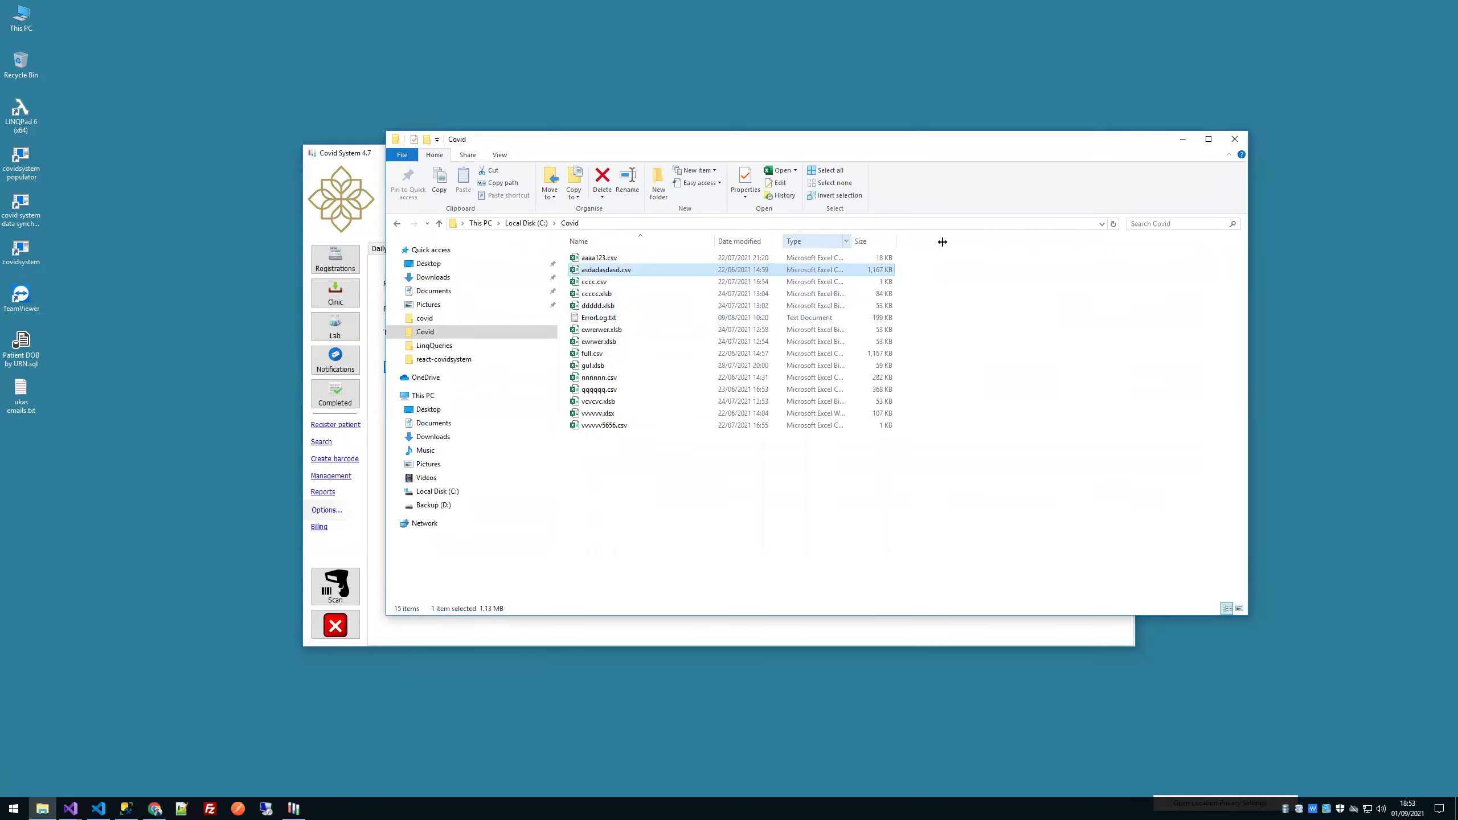
Step: Widen the Type column in the Covid folder and open ccccc.xlsb
left_click_drag(942, 242, 947, 242)
left_click(878, 342)
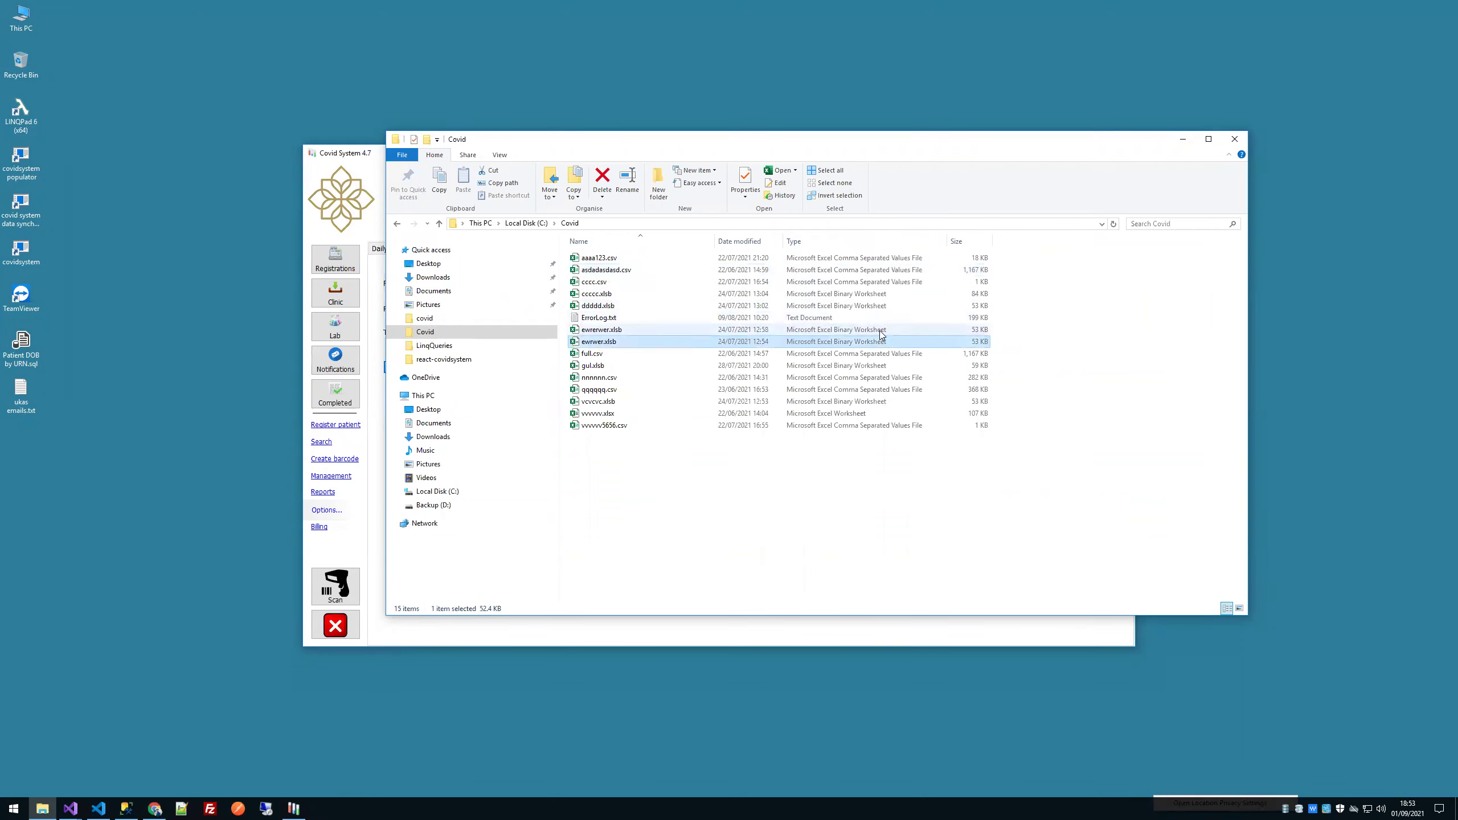
double_click(835, 293)
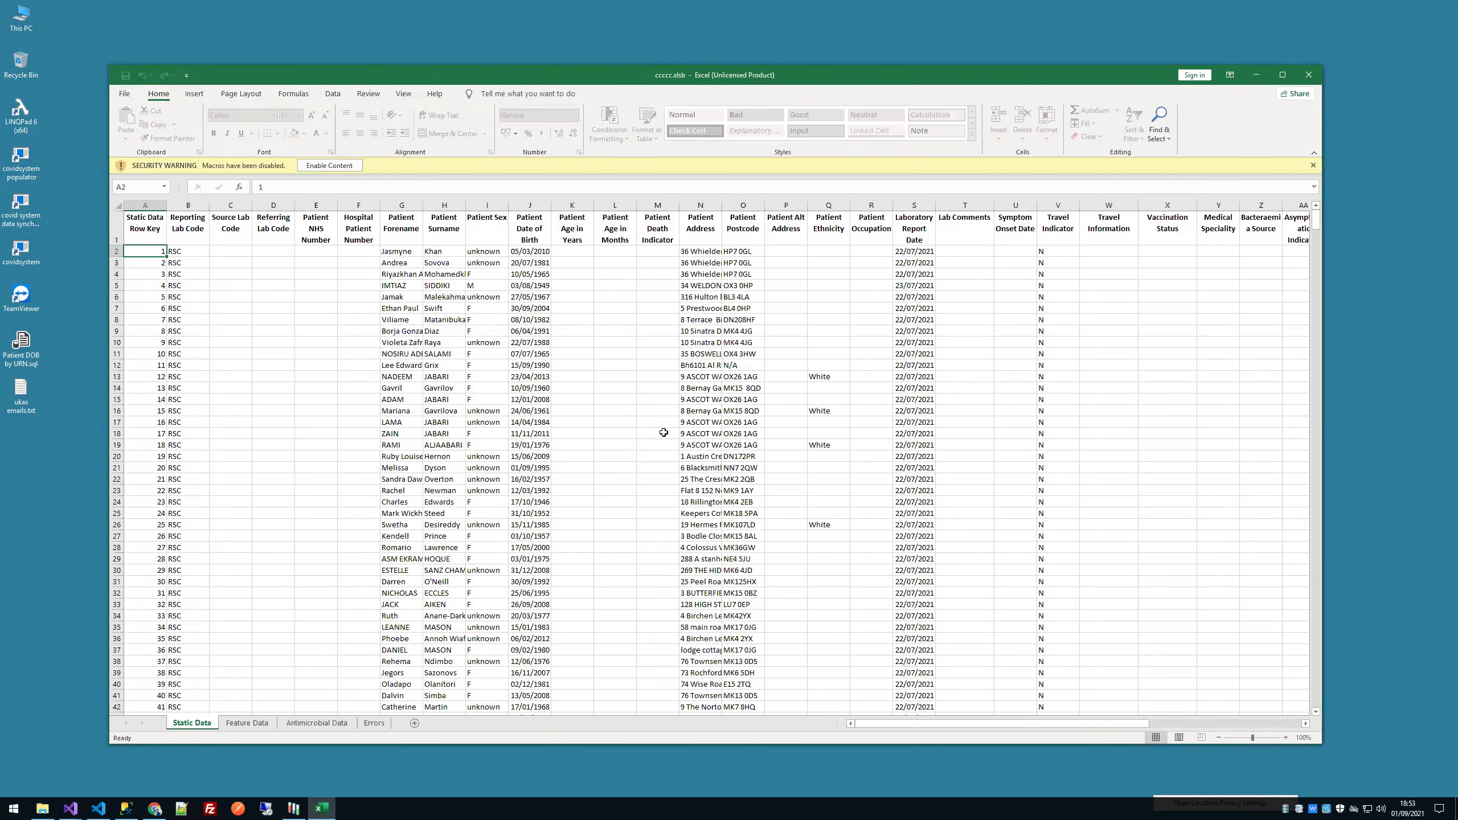
Step: Switch between the Feature Data and Static Data sheets, then scroll right to the specimen type and date columns
left_click(239, 724)
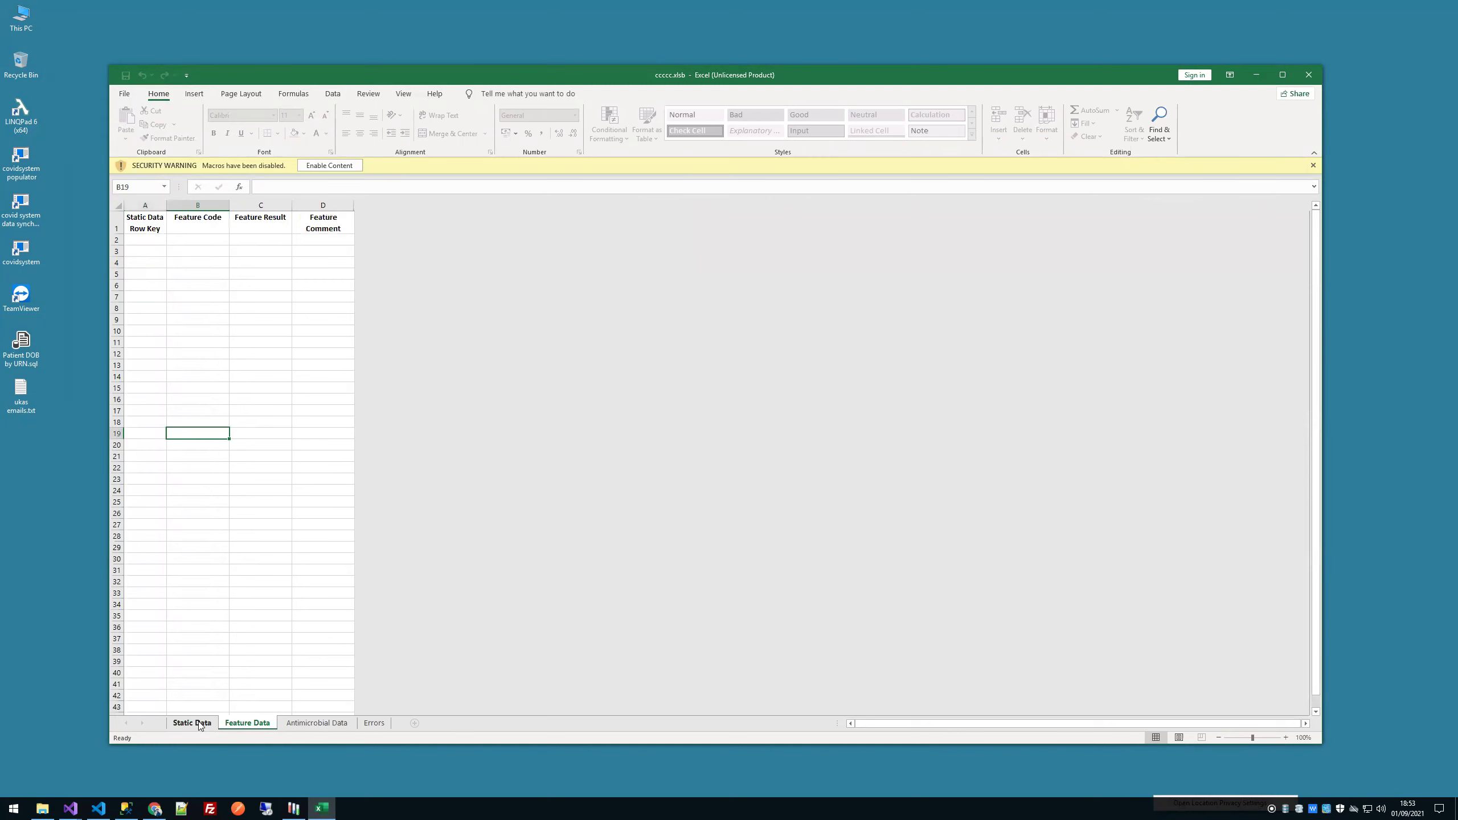
left_click(193, 723)
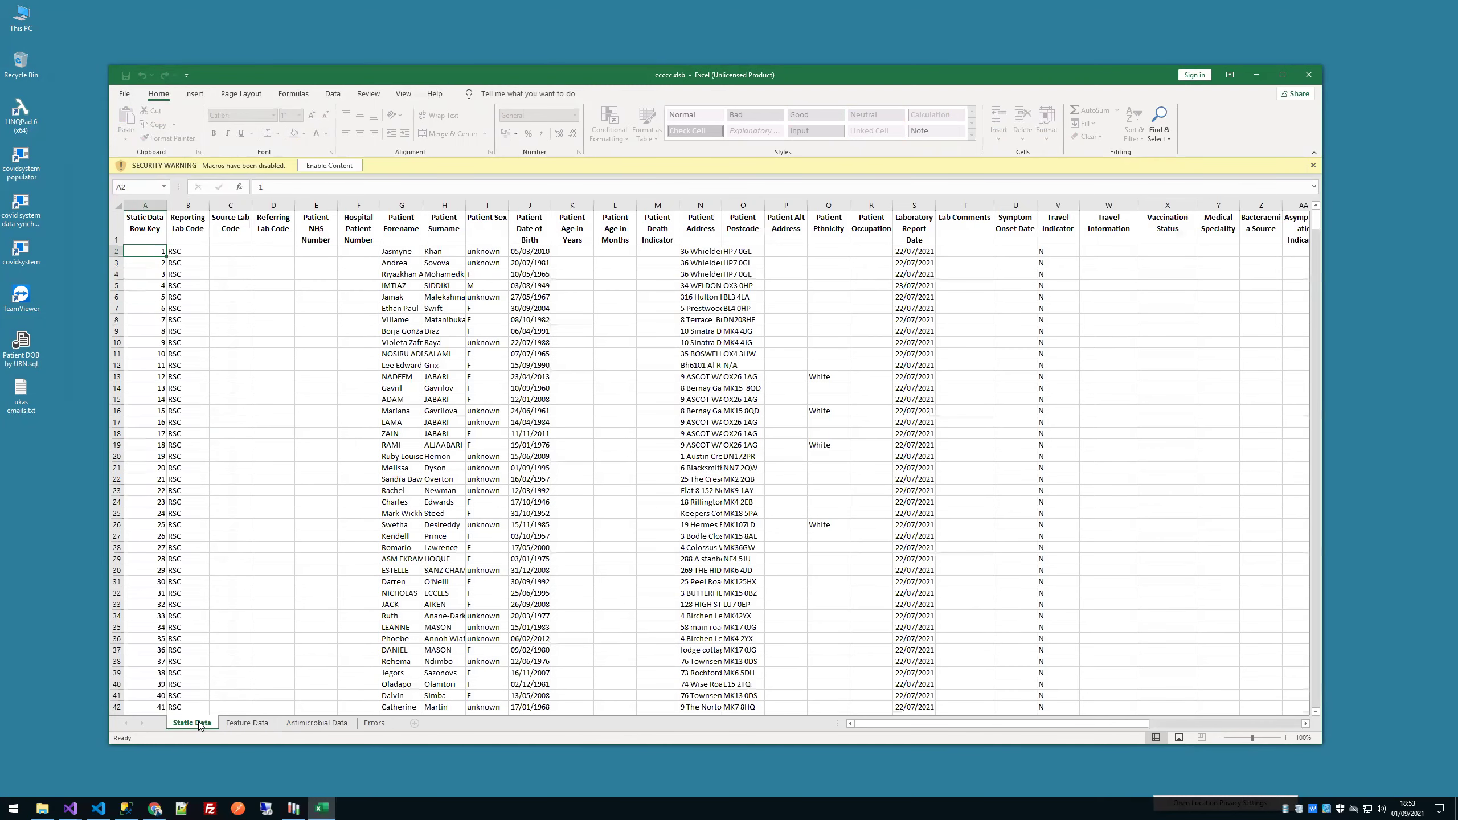
left_click_drag(872, 724, 1049, 726)
left_click_drag(1162, 263, 1165, 309)
left_click(1210, 310)
Step: Check the Test Method and Organism Code cells, scroll back left, and dismiss the macro security warning
left_click(1251, 301)
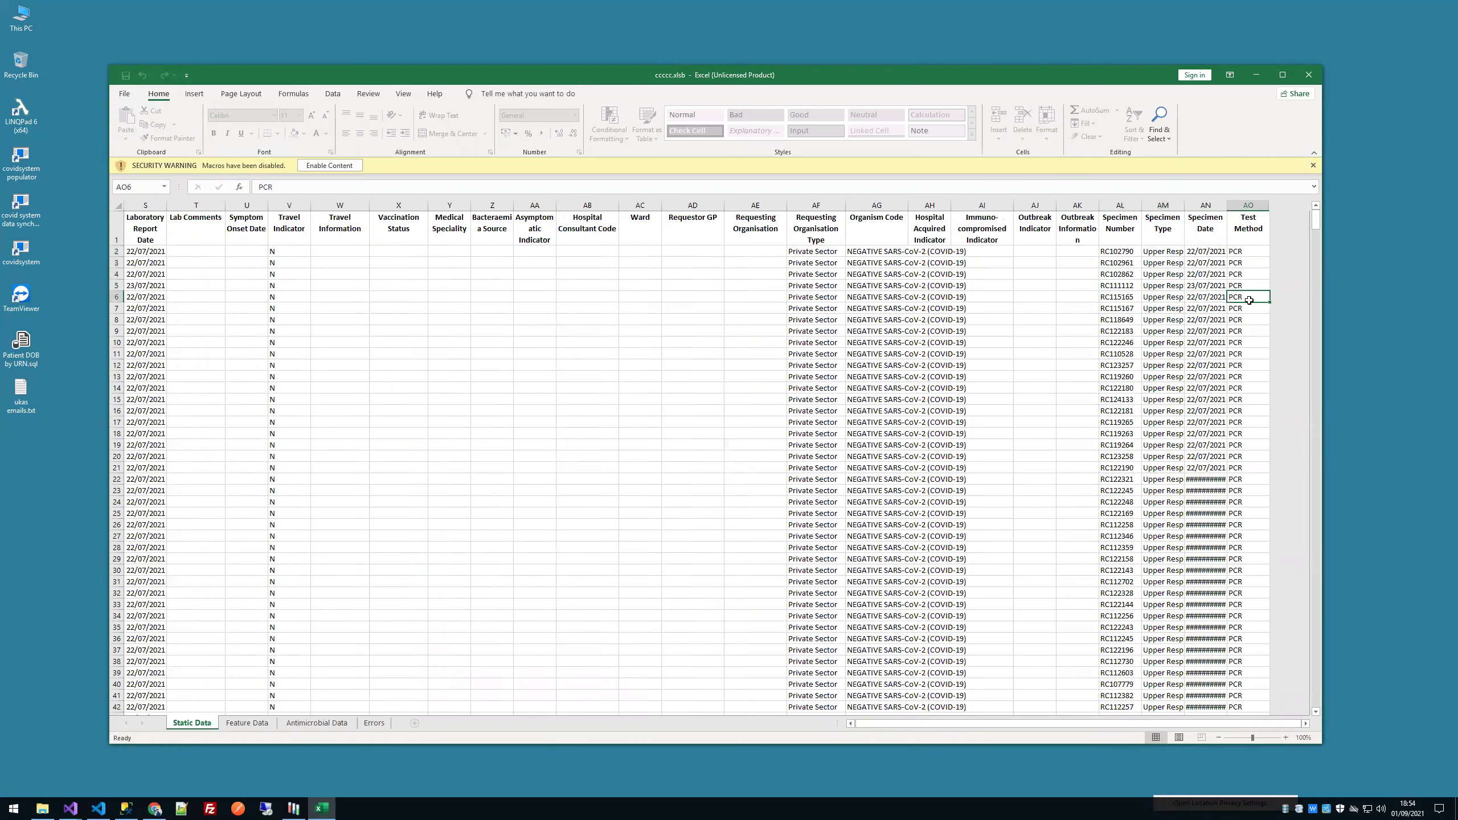
left_click(897, 340)
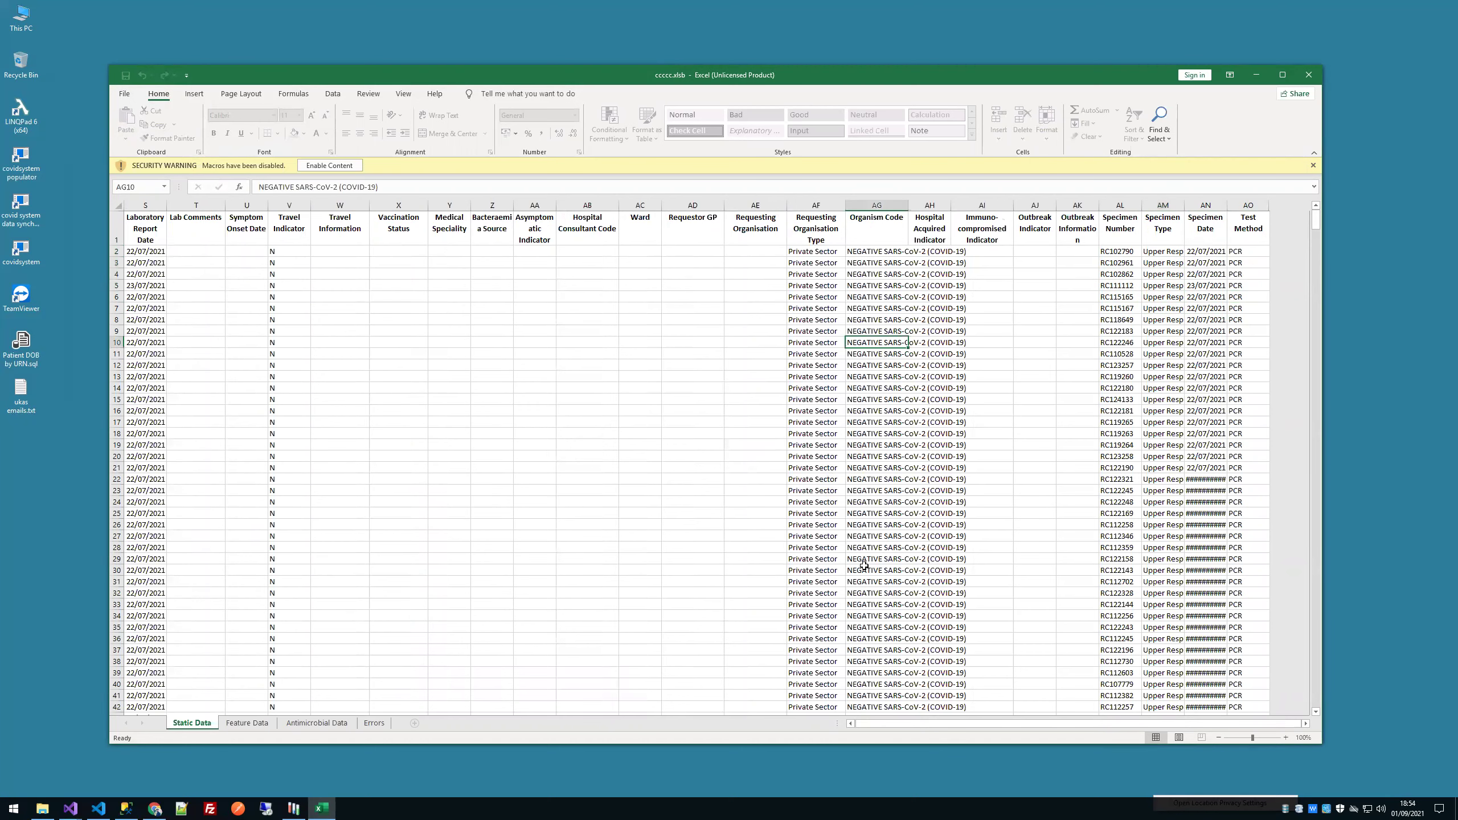
left_click_drag(1112, 719, 989, 732)
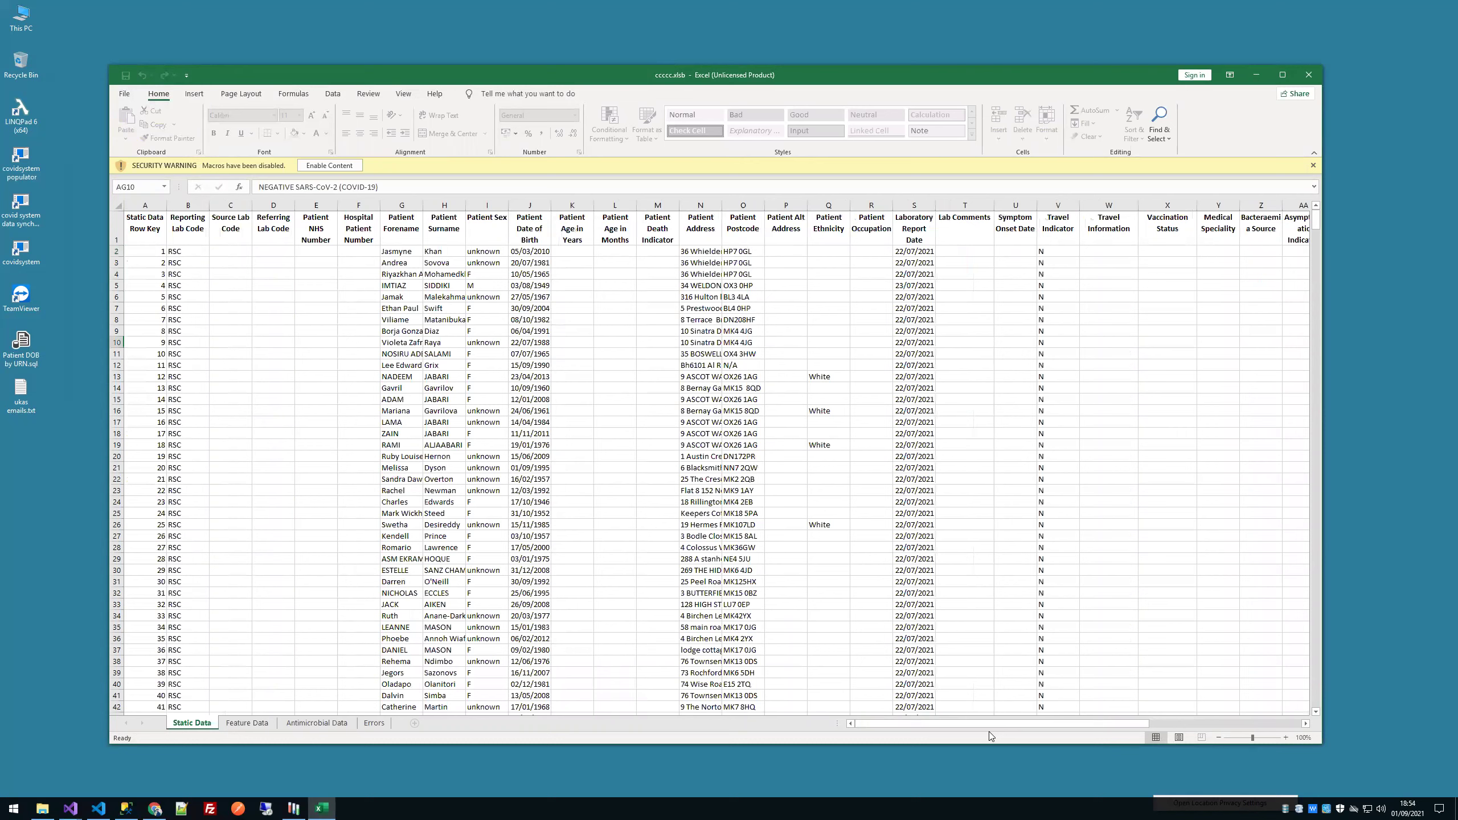
left_click_drag(402, 388, 864, 409)
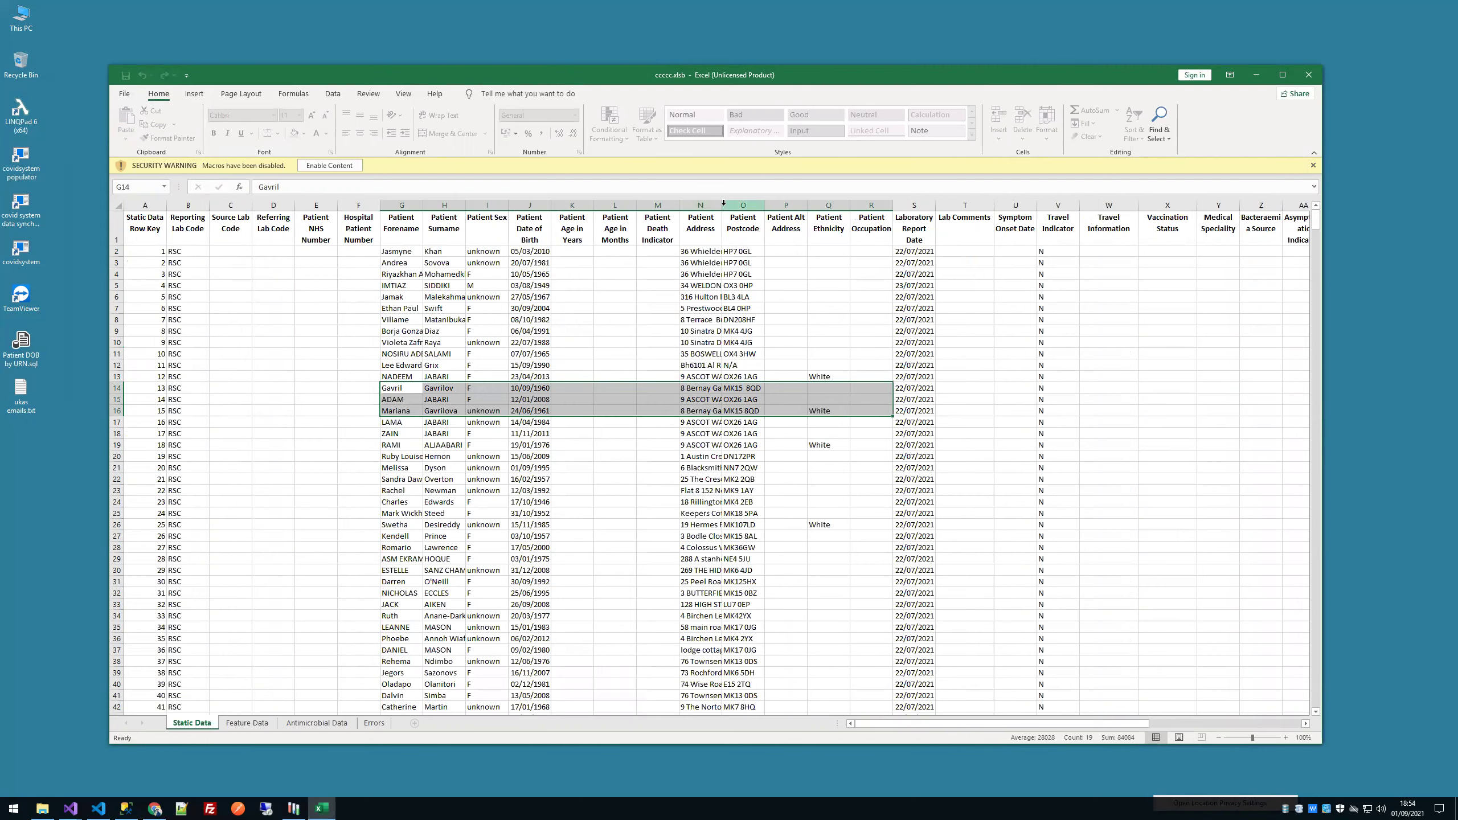
left_click(1313, 165)
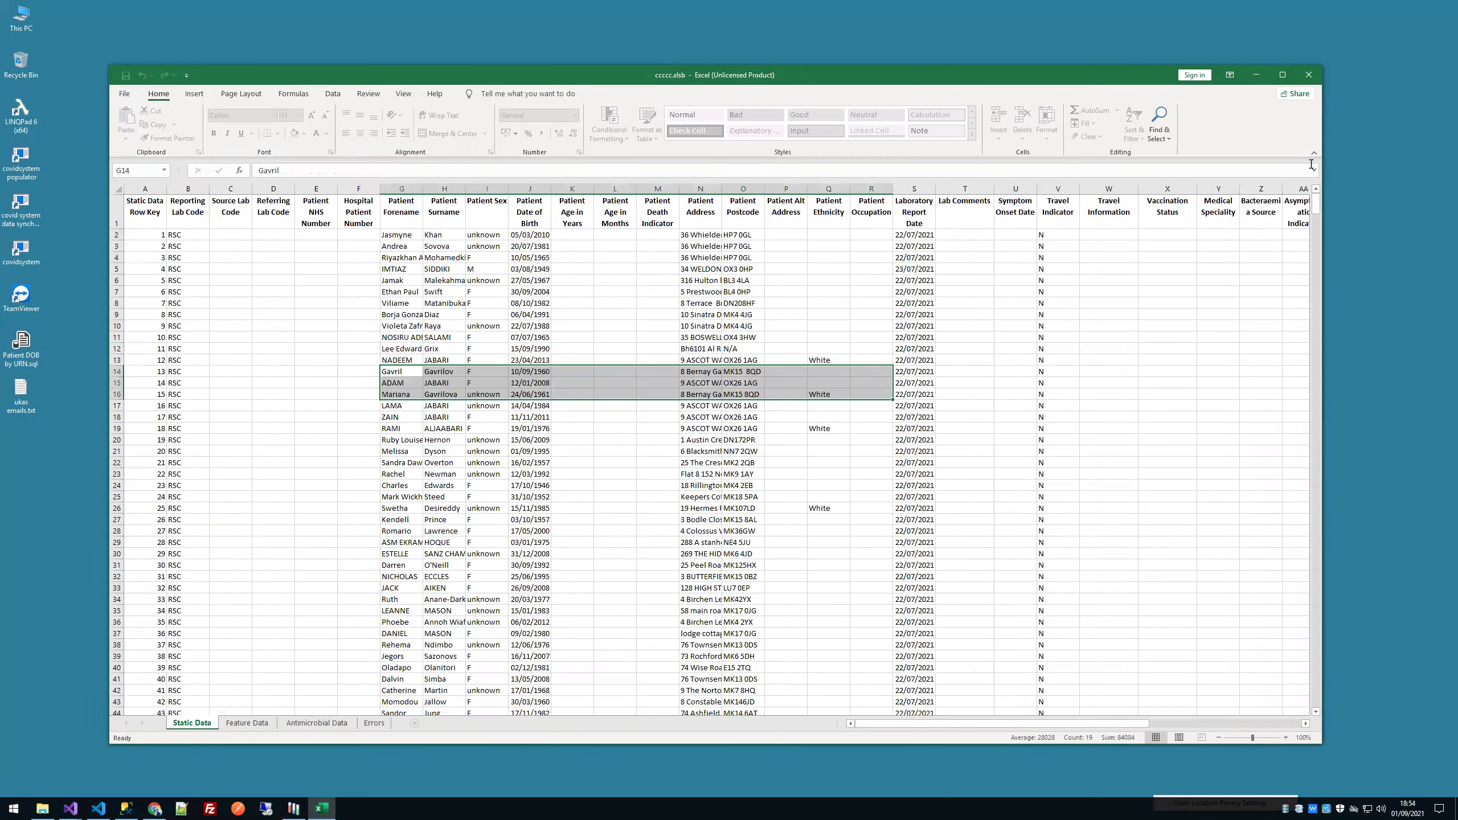
Step: Select the Patient Address column N and the record block C5:T22, then close ccccc.xlsb
left_click(719, 188)
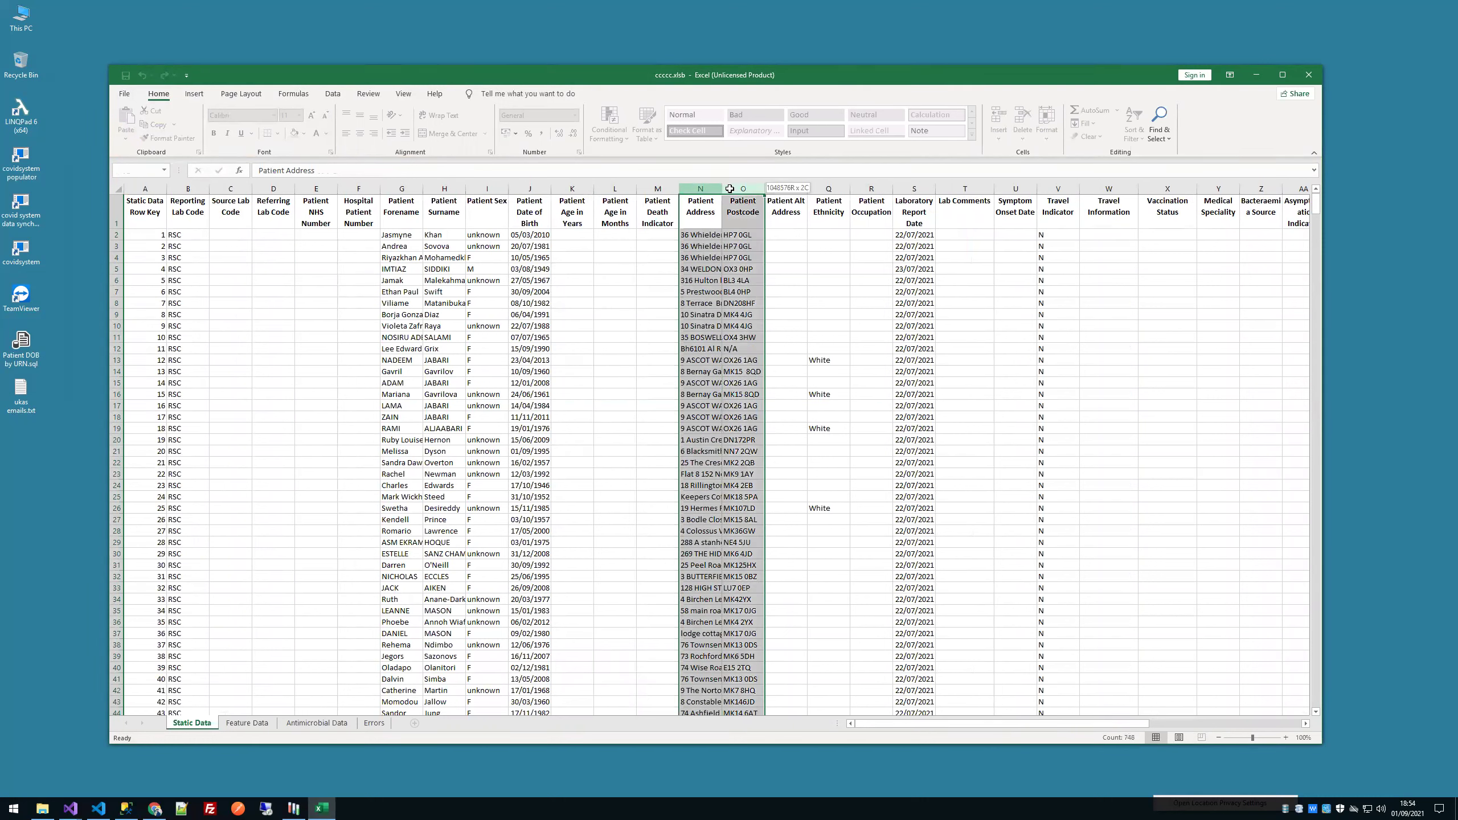
left_click(717, 226)
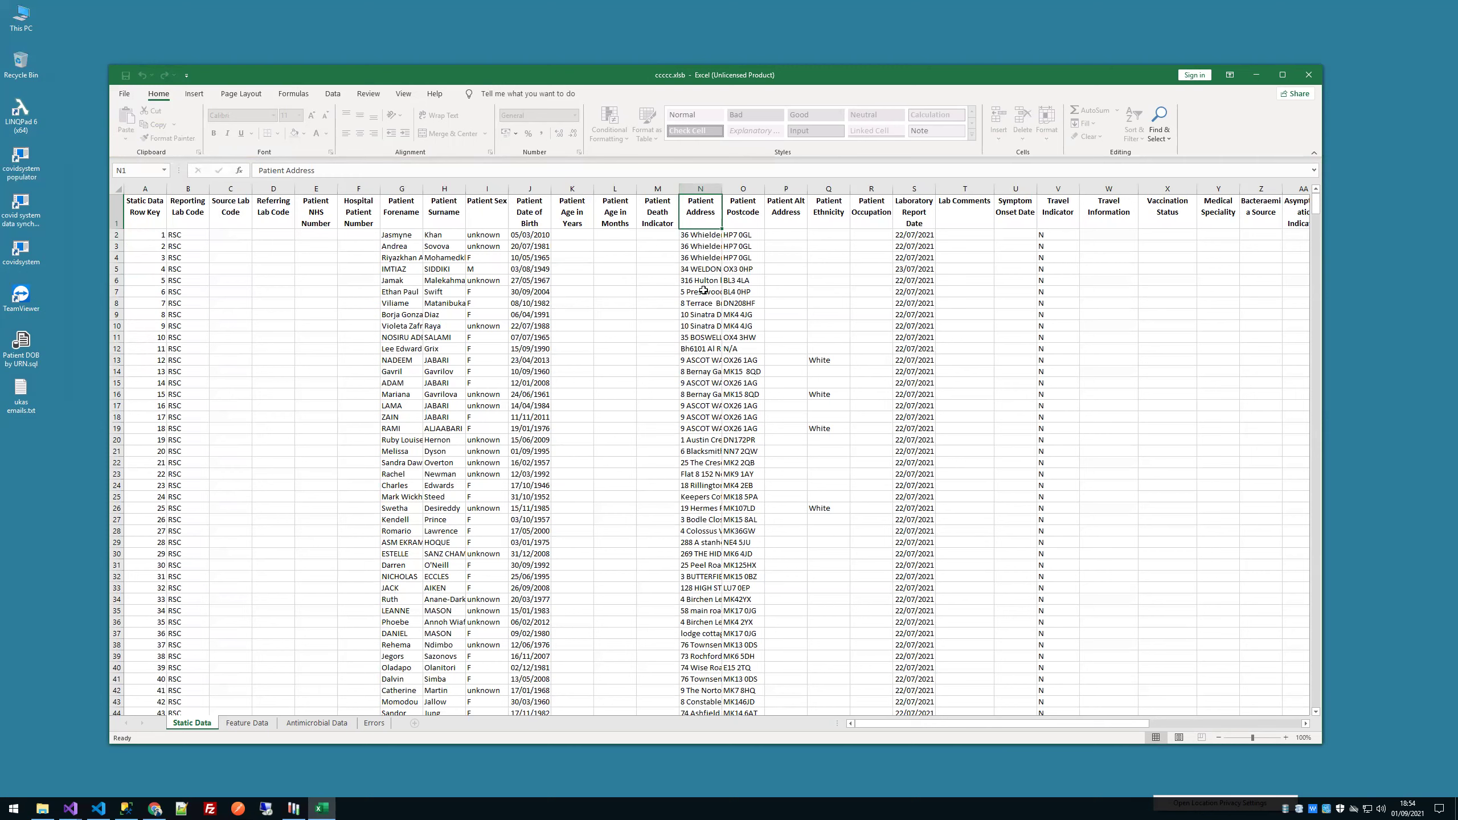
left_click_drag(213, 268, 960, 471)
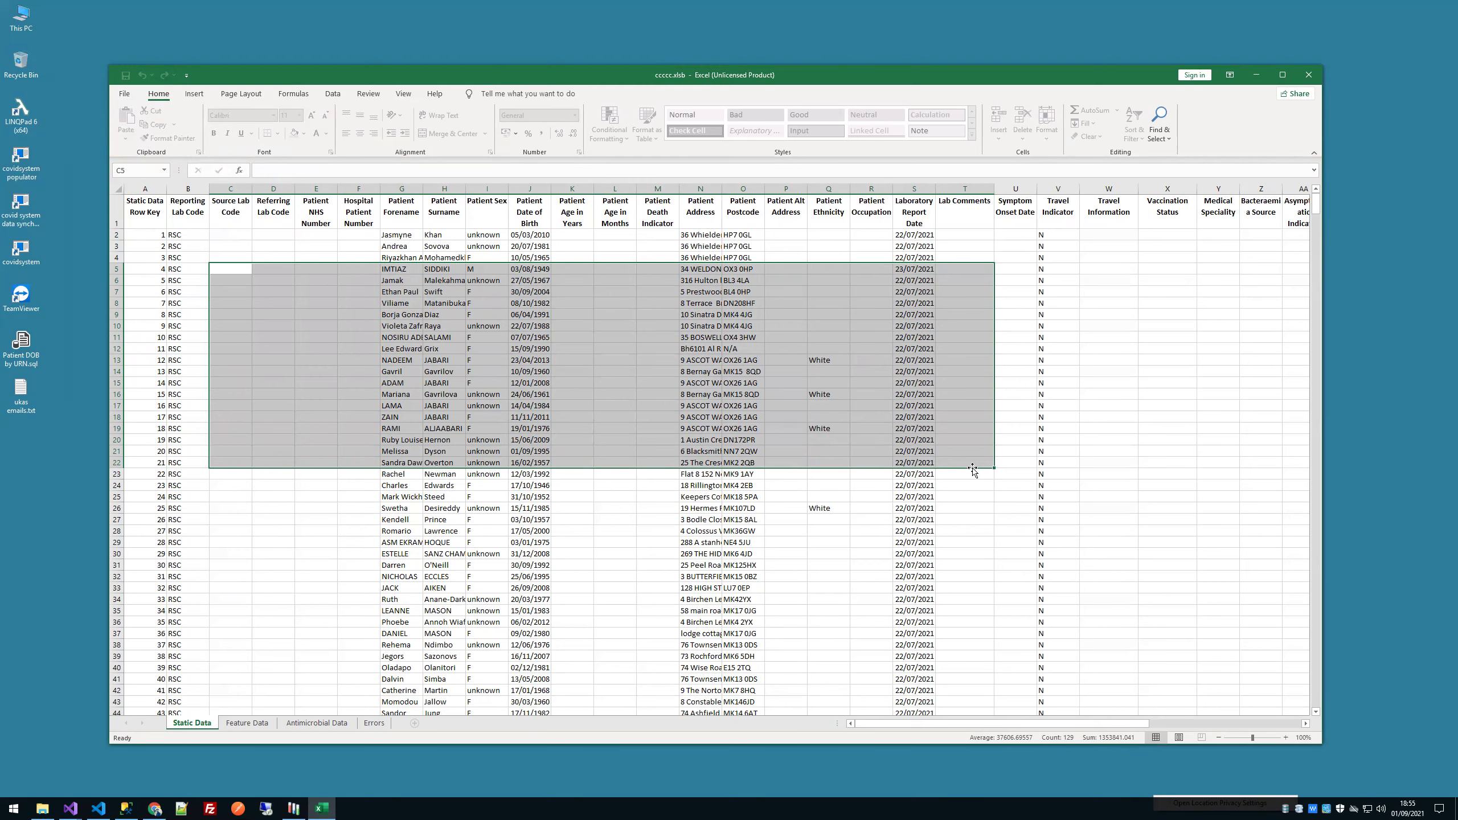
left_click(260, 300)
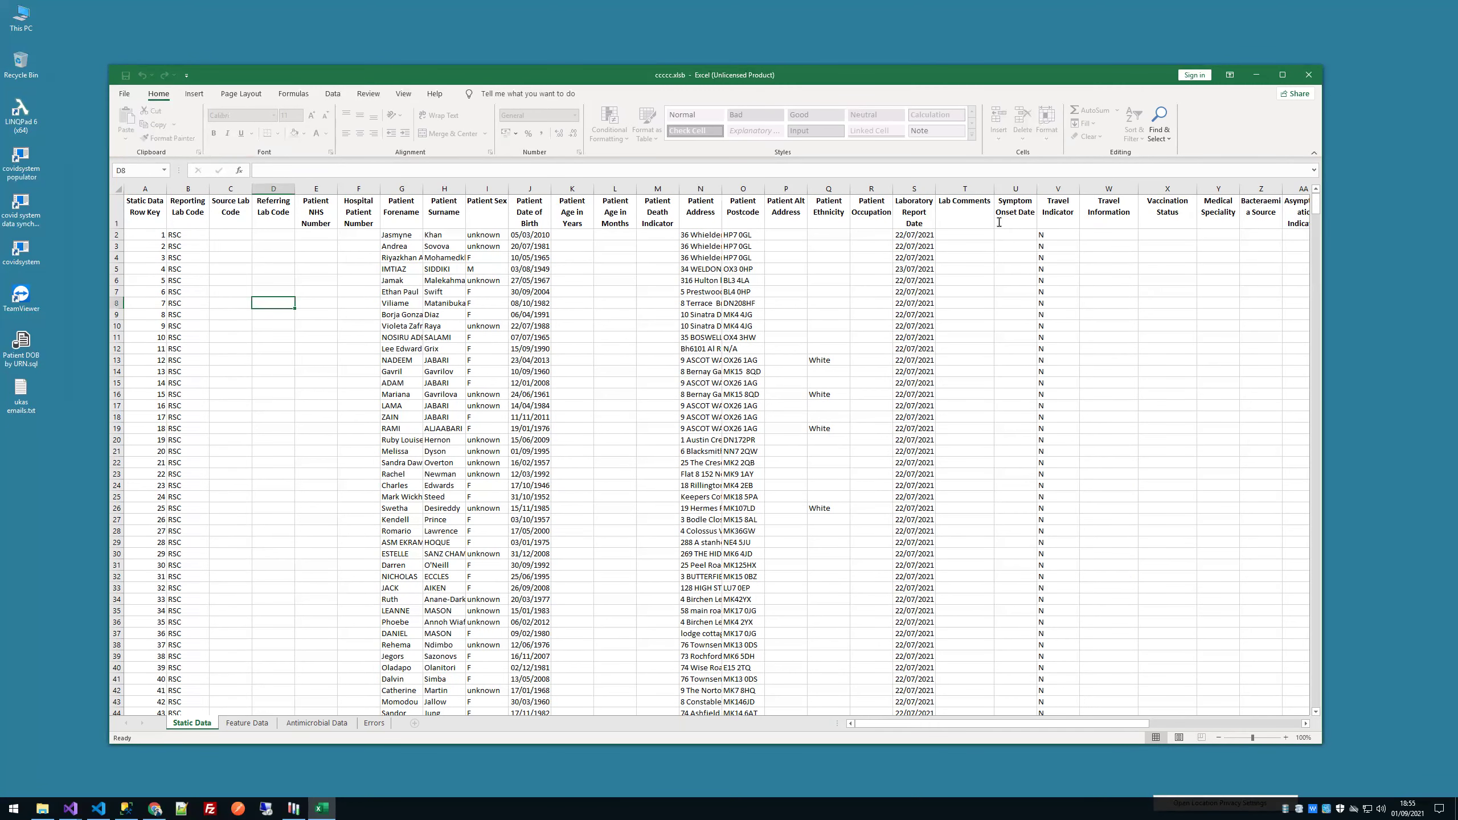
left_click(1308, 75)
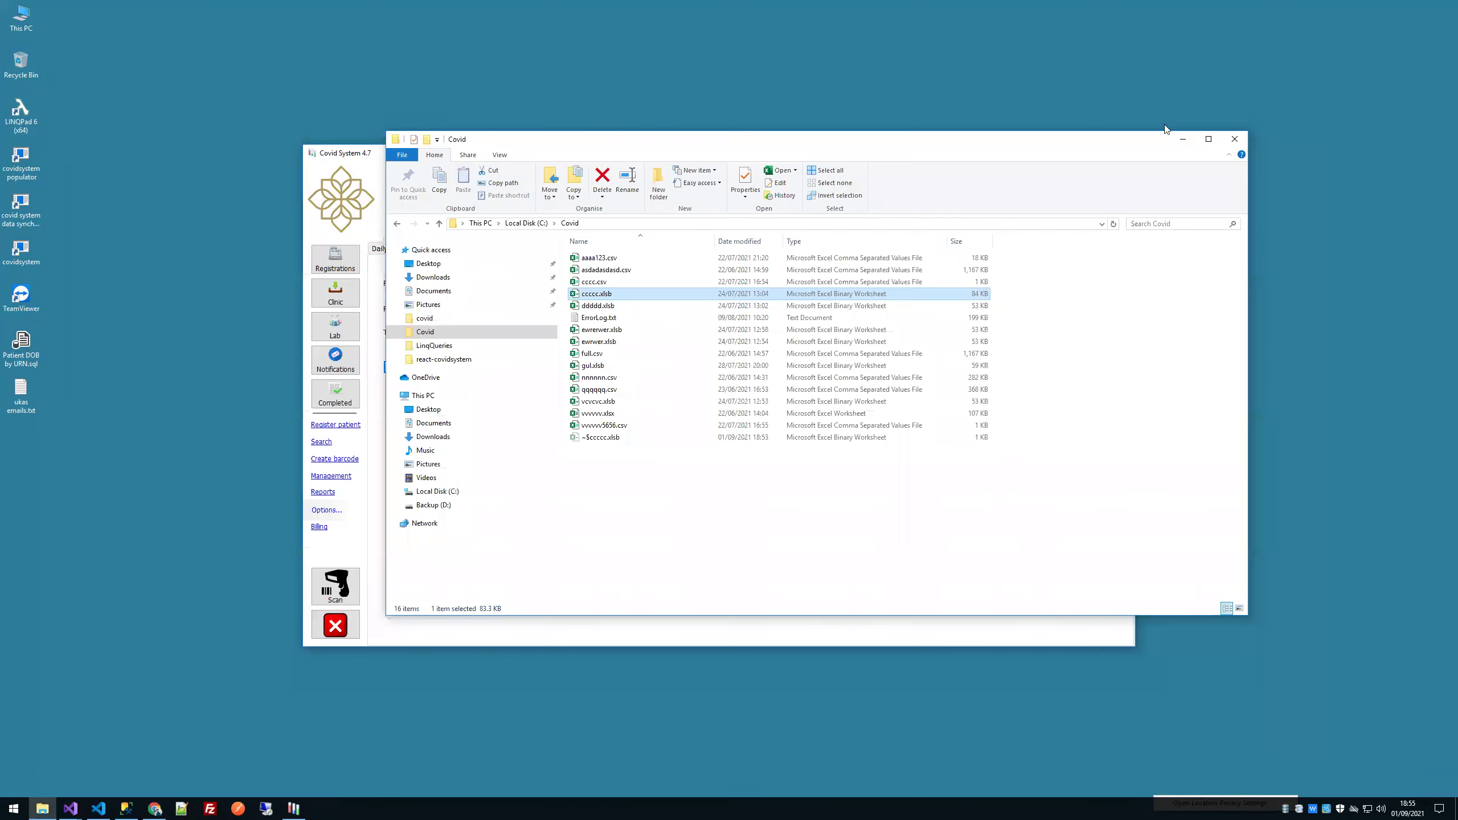
left_click(1235, 139)
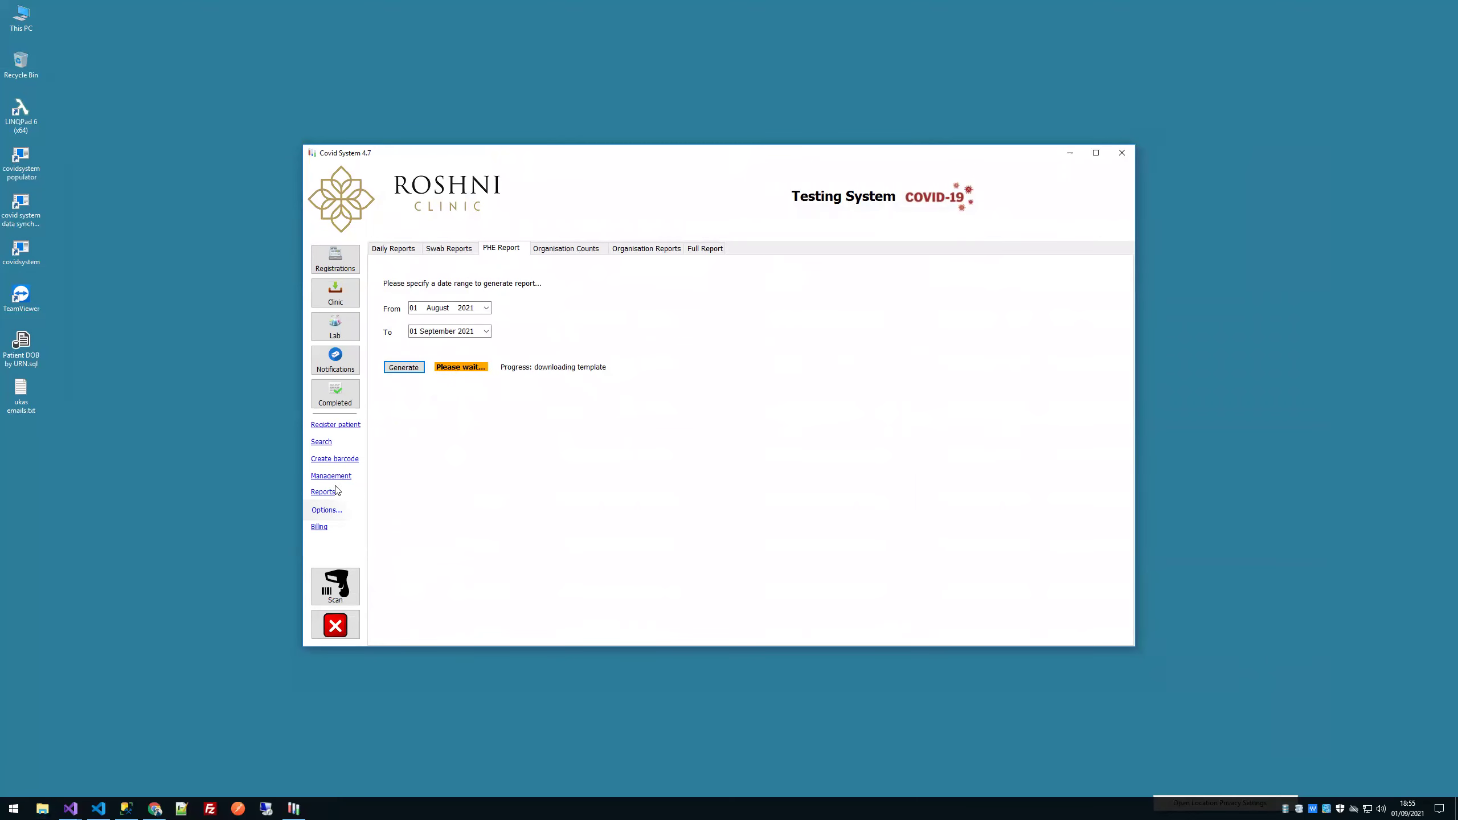
mouse_move(70, 807)
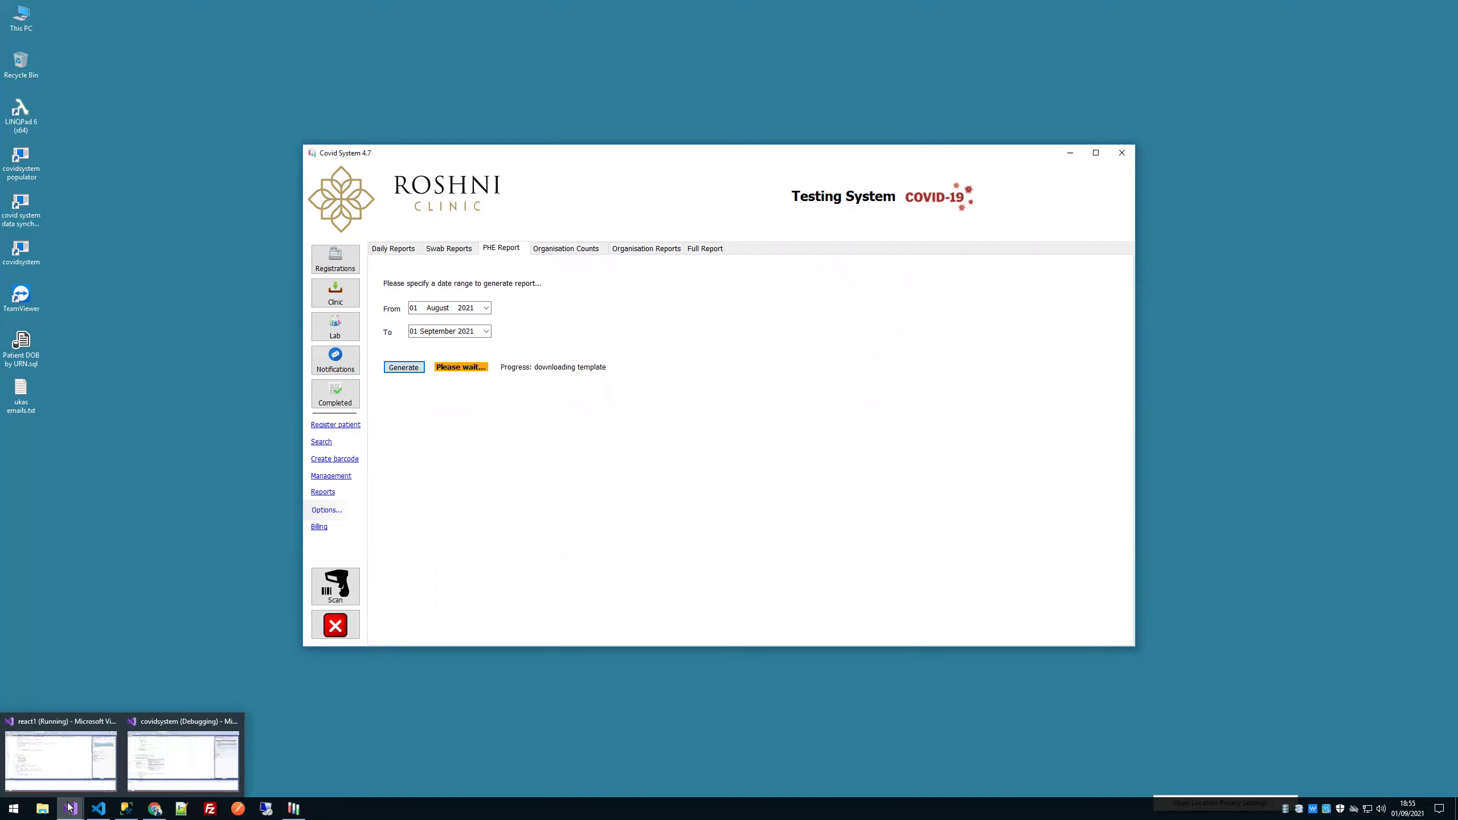
left_click(219, 743)
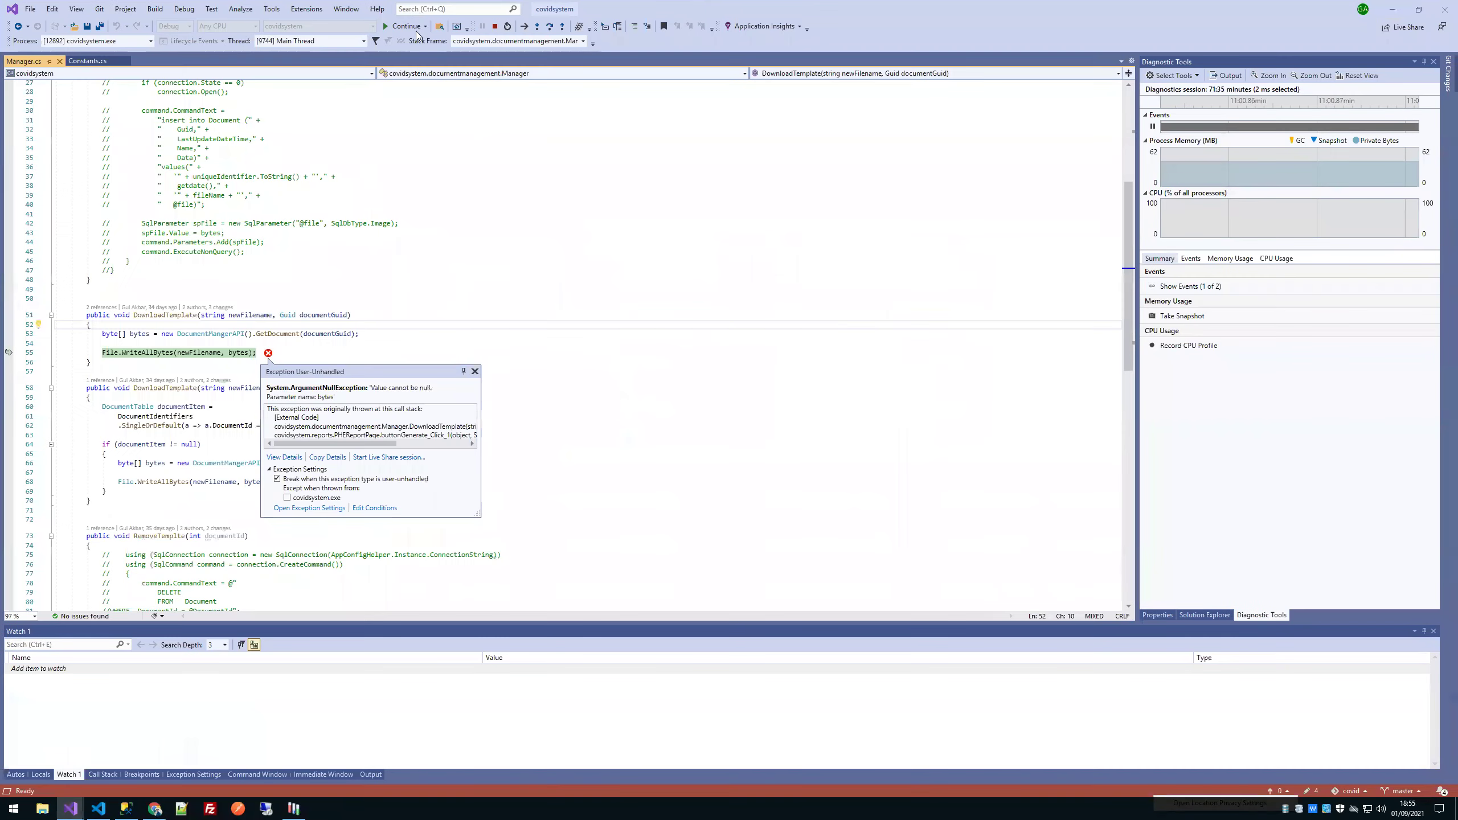
left_click(407, 26)
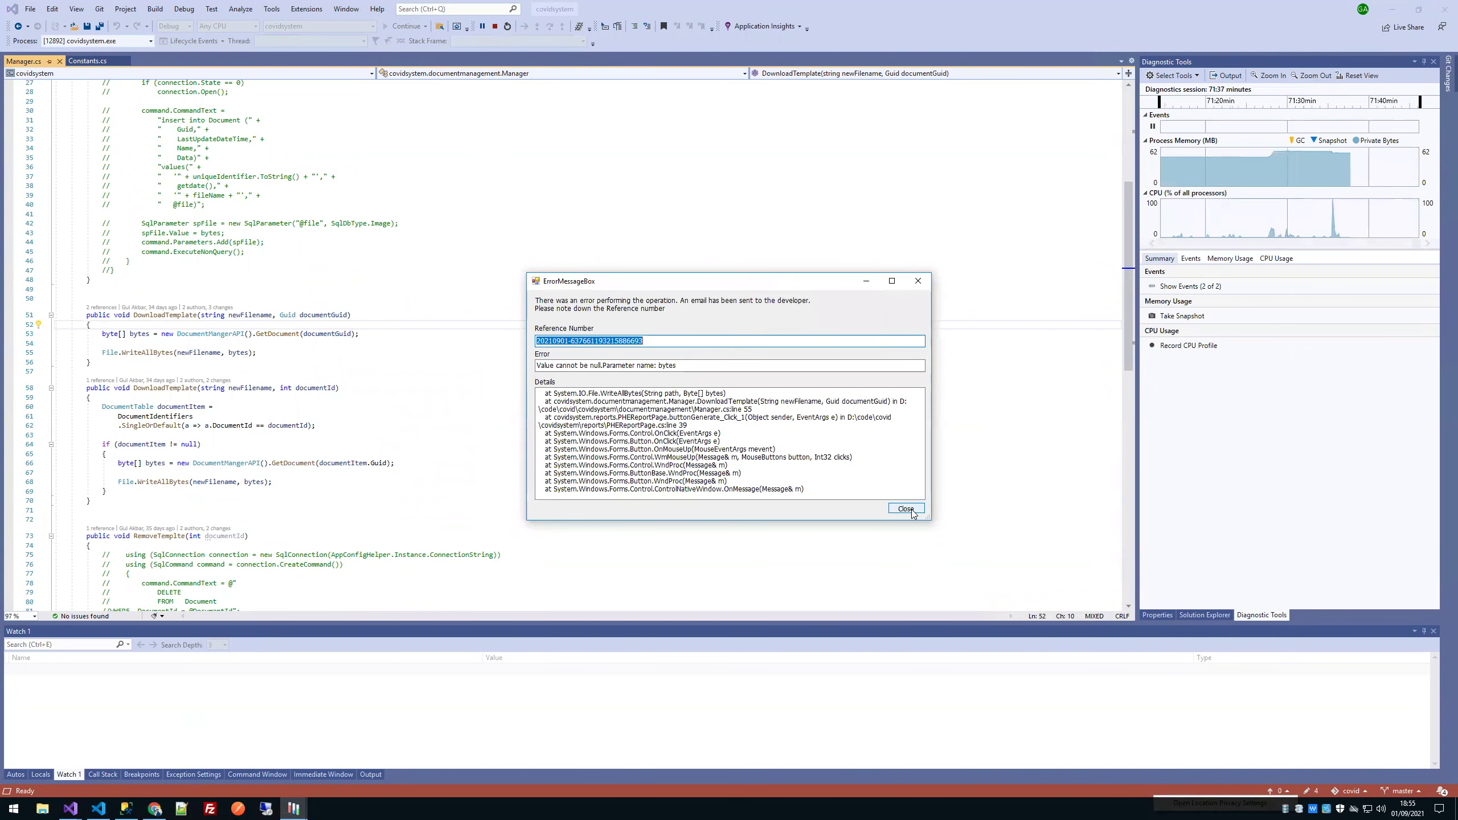
left_click(882, 504)
left_click(1392, 10)
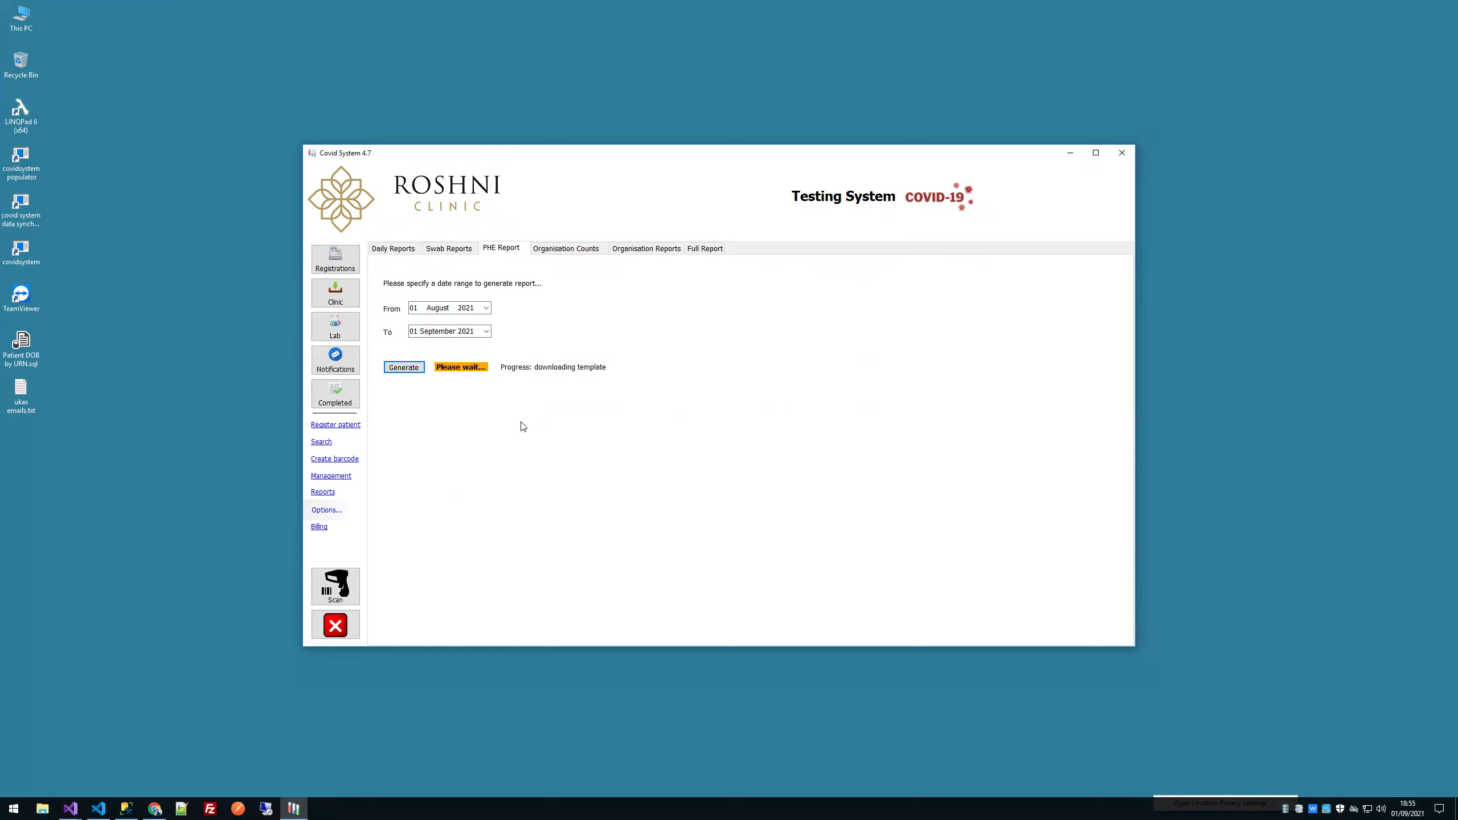
Step: Review the swab report and the per-organisation test counts for Barkerend Pharmacy and JK Travels
left_click(331, 494)
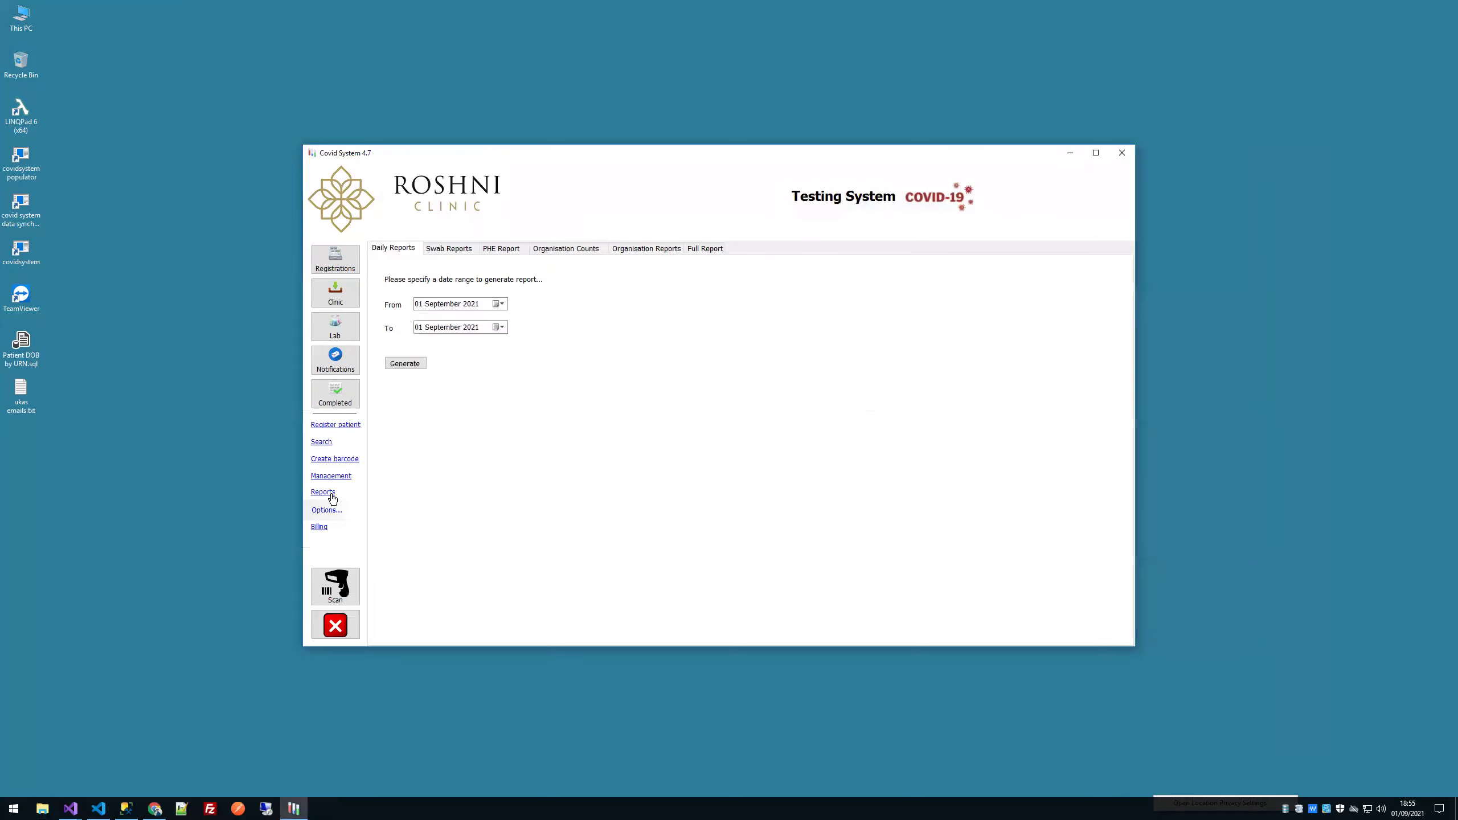
left_click(437, 253)
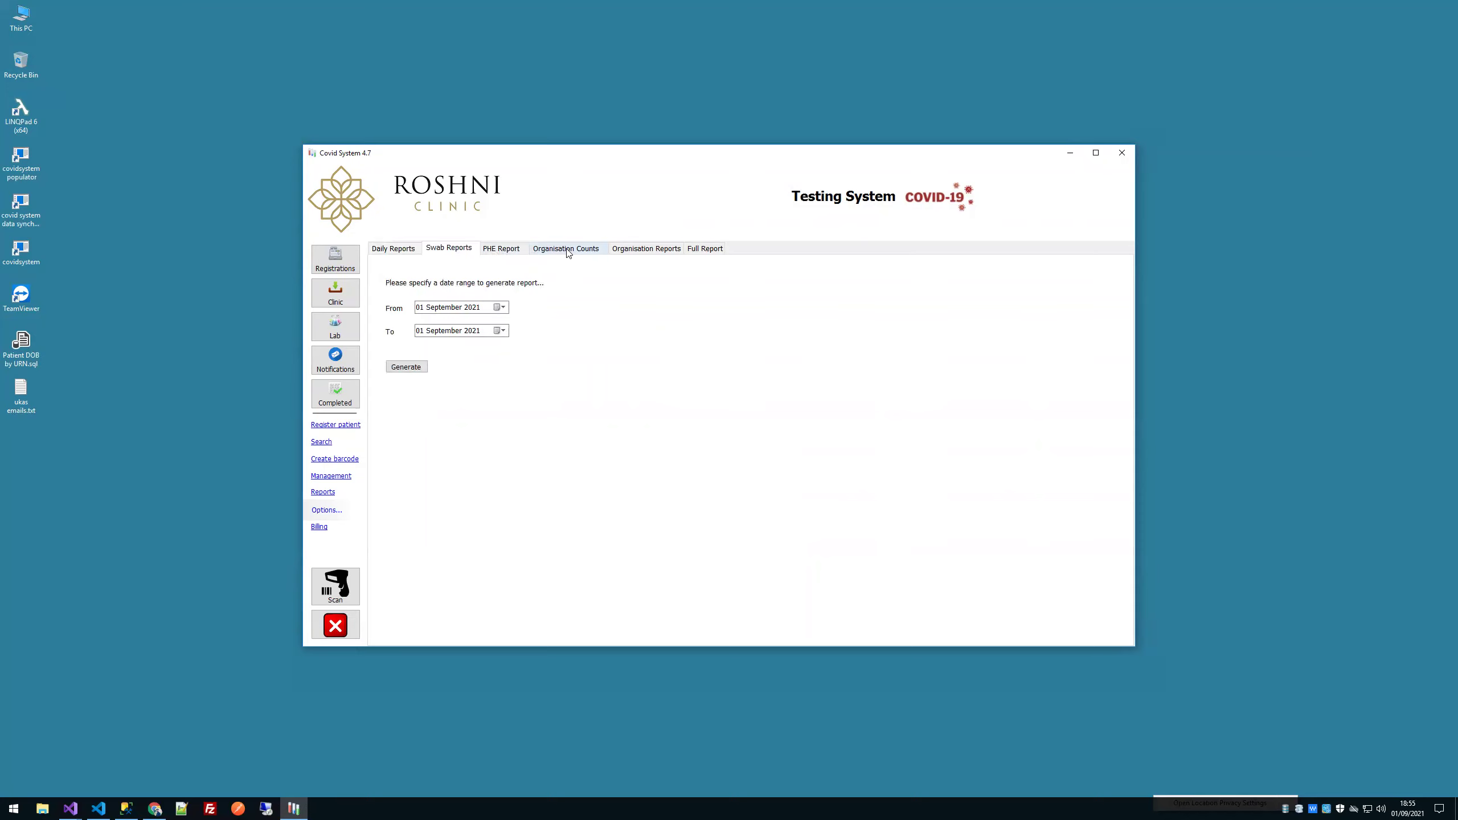
left_click(467, 279)
left_click(457, 289)
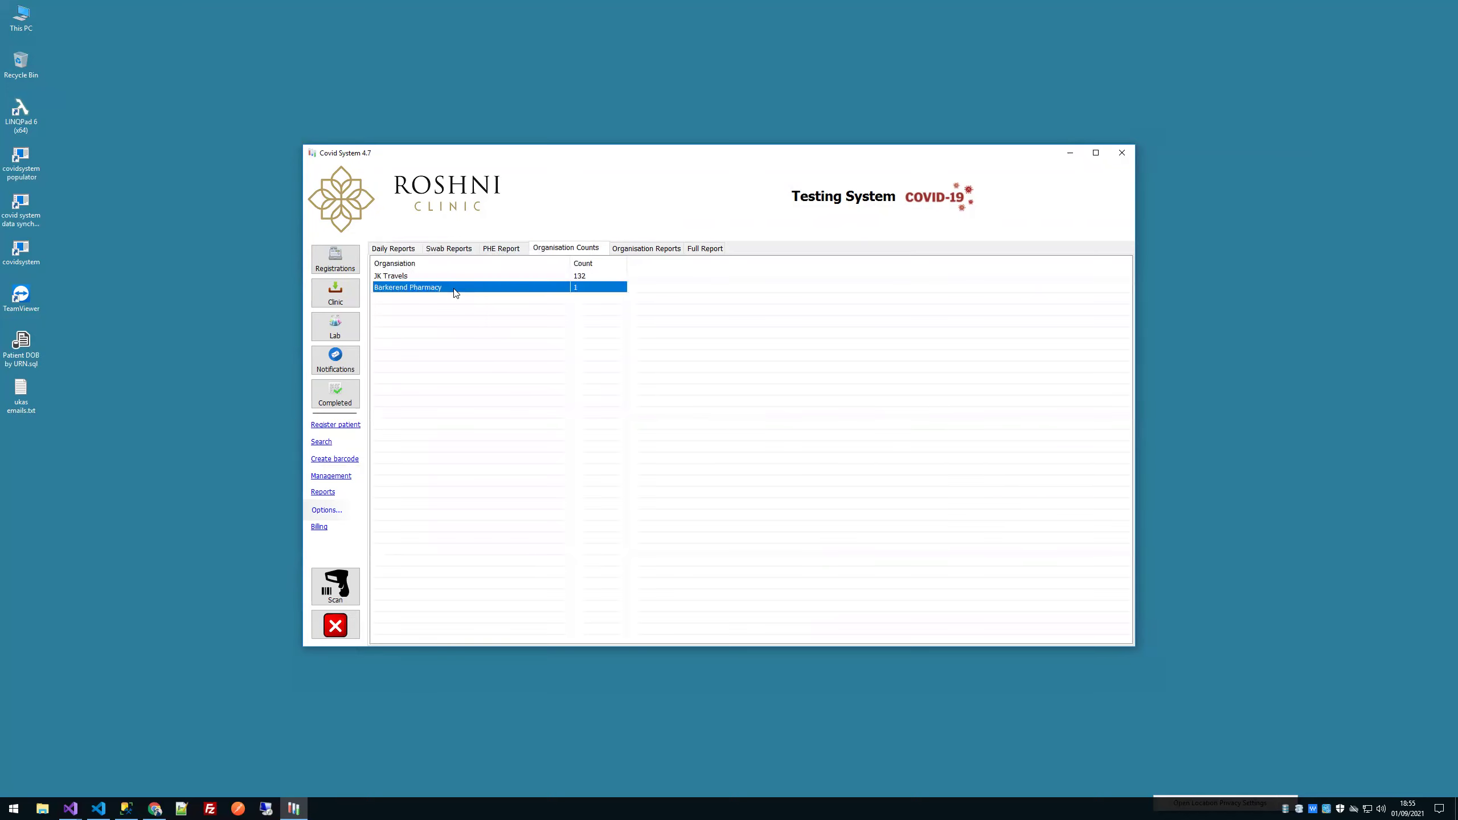
left_click(521, 280)
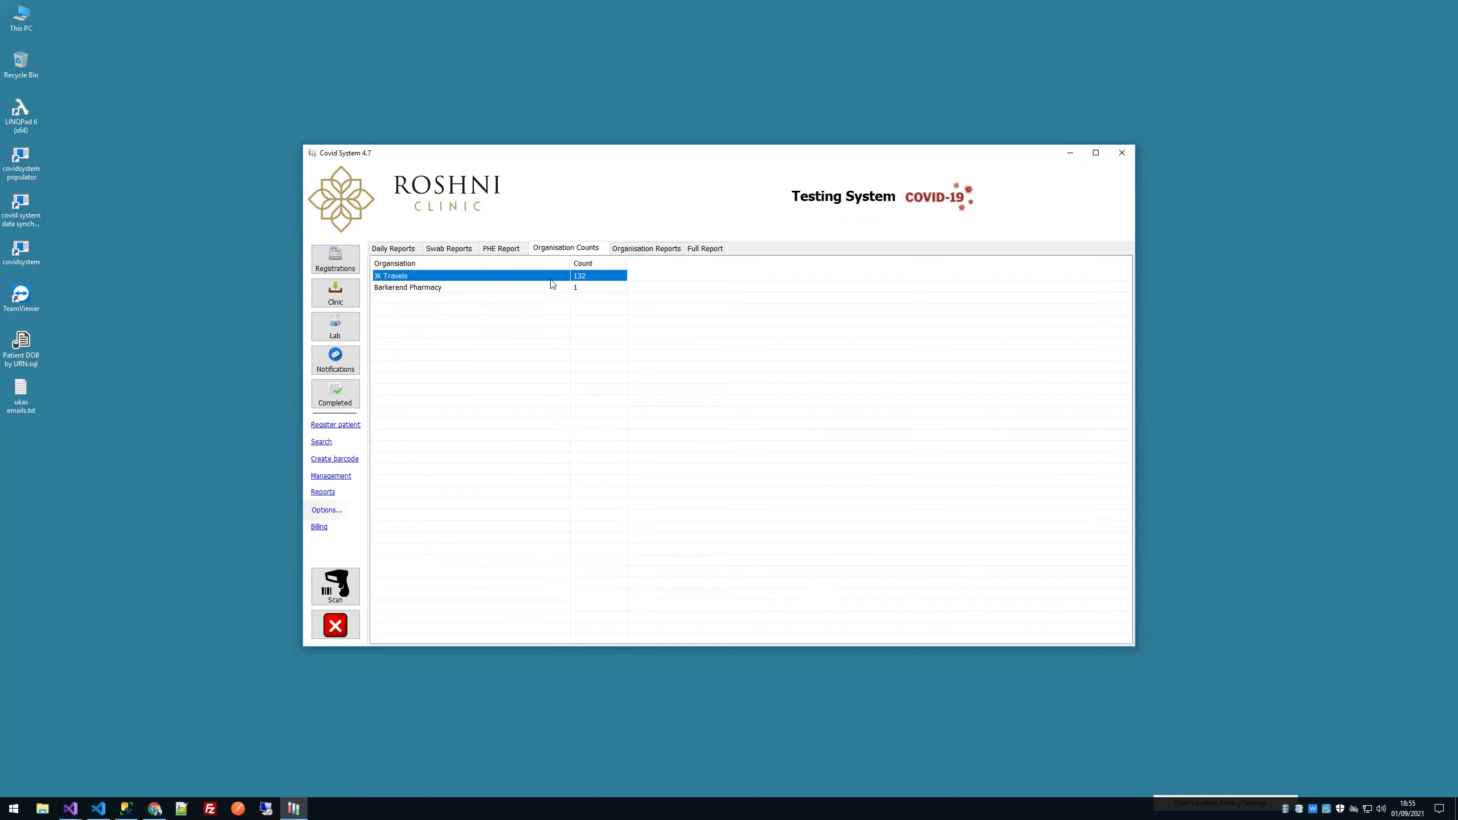
Step: View the Full Report form, then open JK Travels for editing in Management
left_click(704, 253)
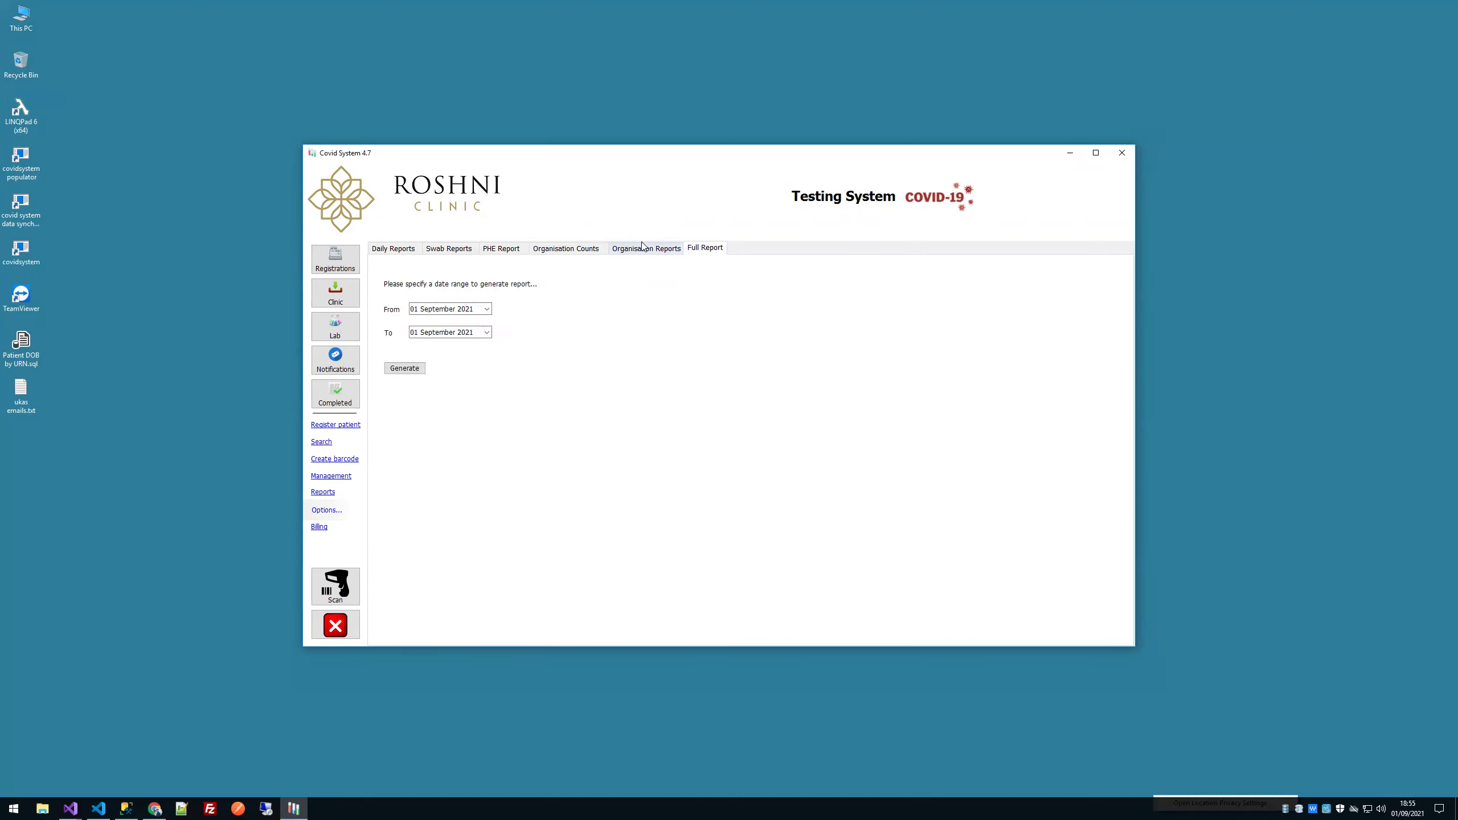
left_click(329, 476)
double_click(428, 410)
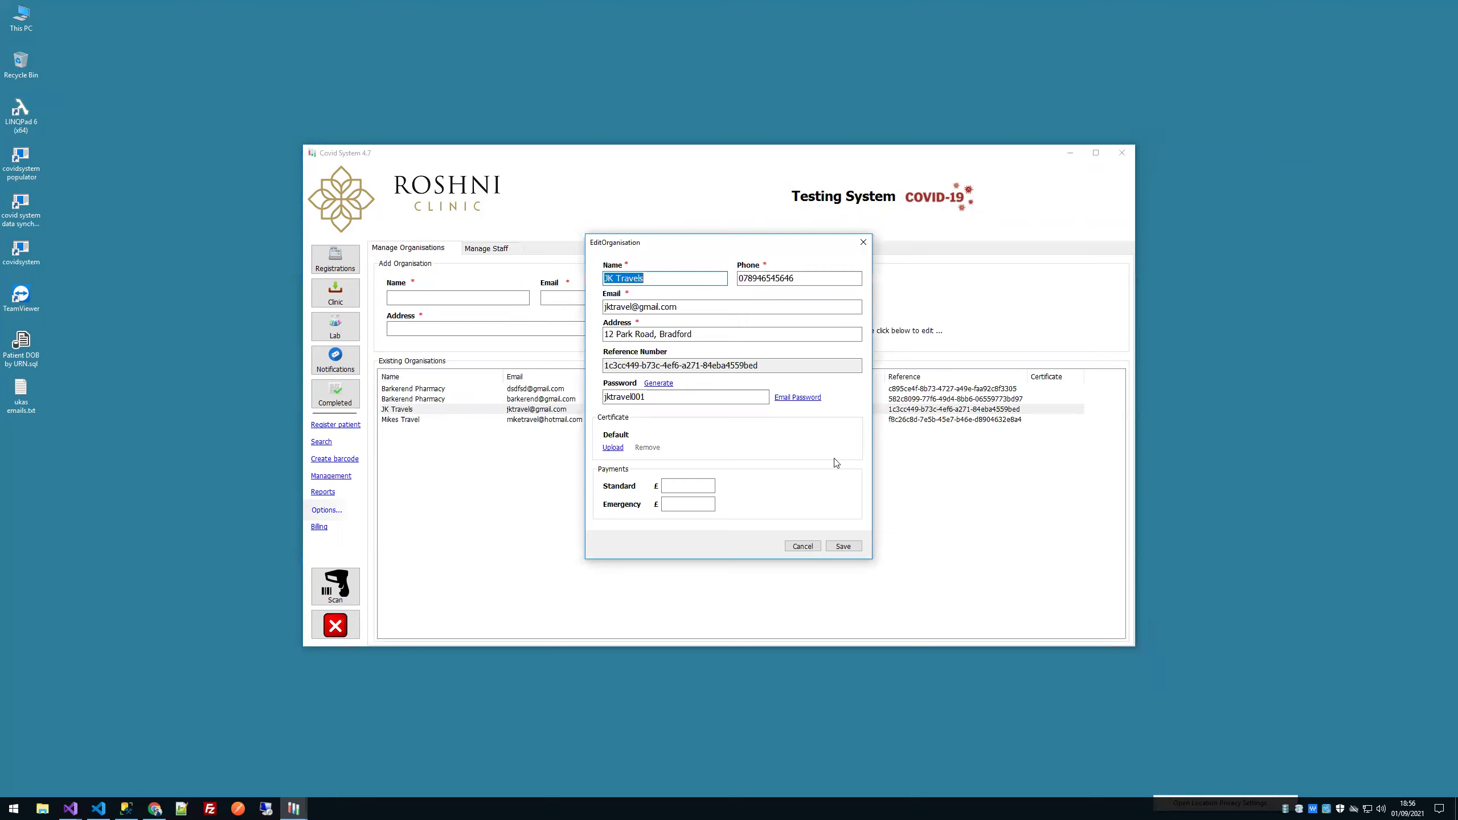
Step: Set JK Travels' standard rate to 150 along with an emergency rate, and save
left_click(688, 485)
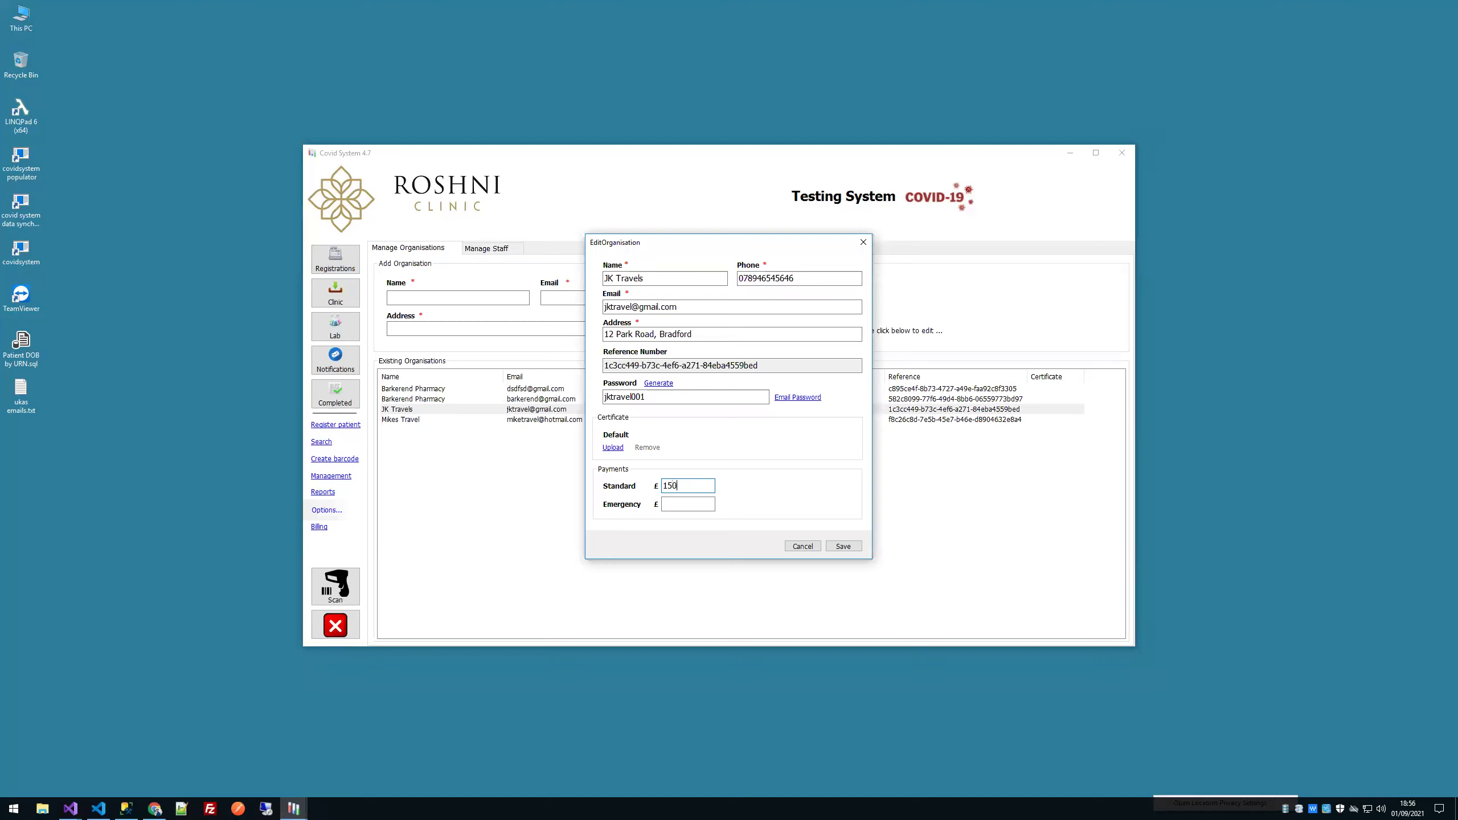
left_click(686, 503)
left_click(857, 547)
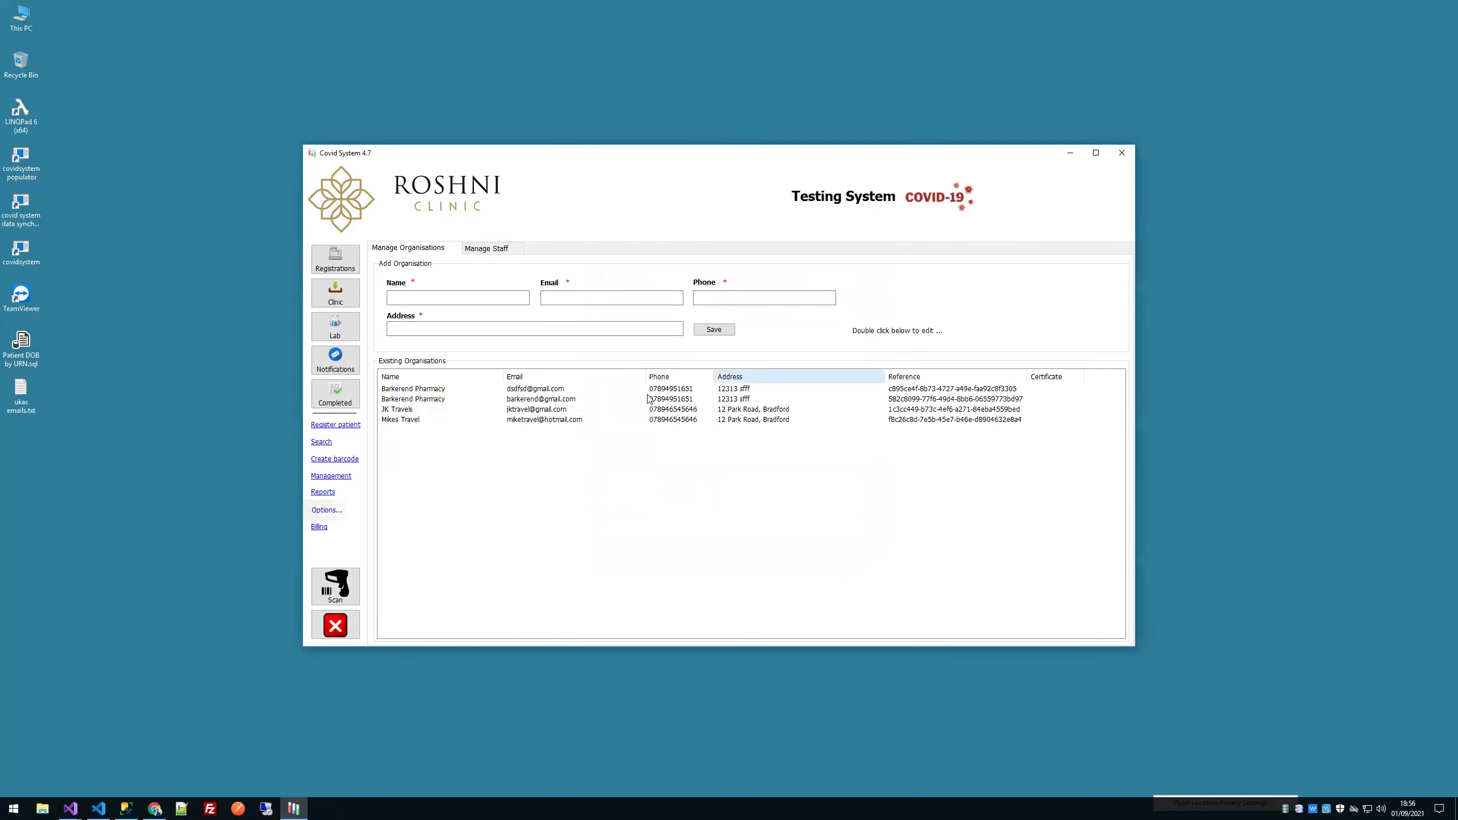
left_click(425, 408)
Step: Give the second Barkerend Pharmacy record a 180 standard and 100 emergency rate, and save
double_click(428, 398)
type("180")
left_click(709, 503)
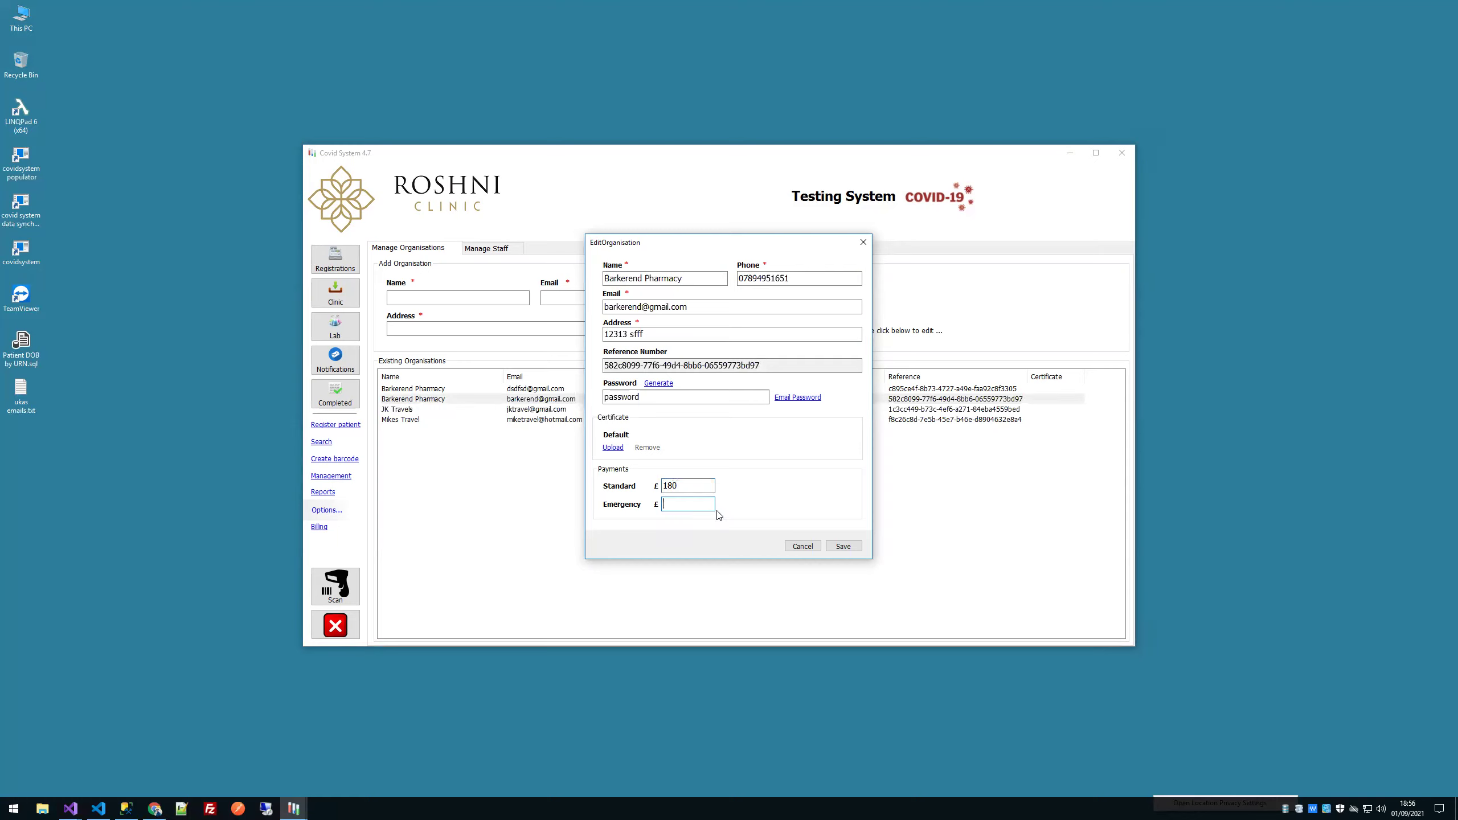
type("100")
left_click(854, 545)
left_click(317, 528)
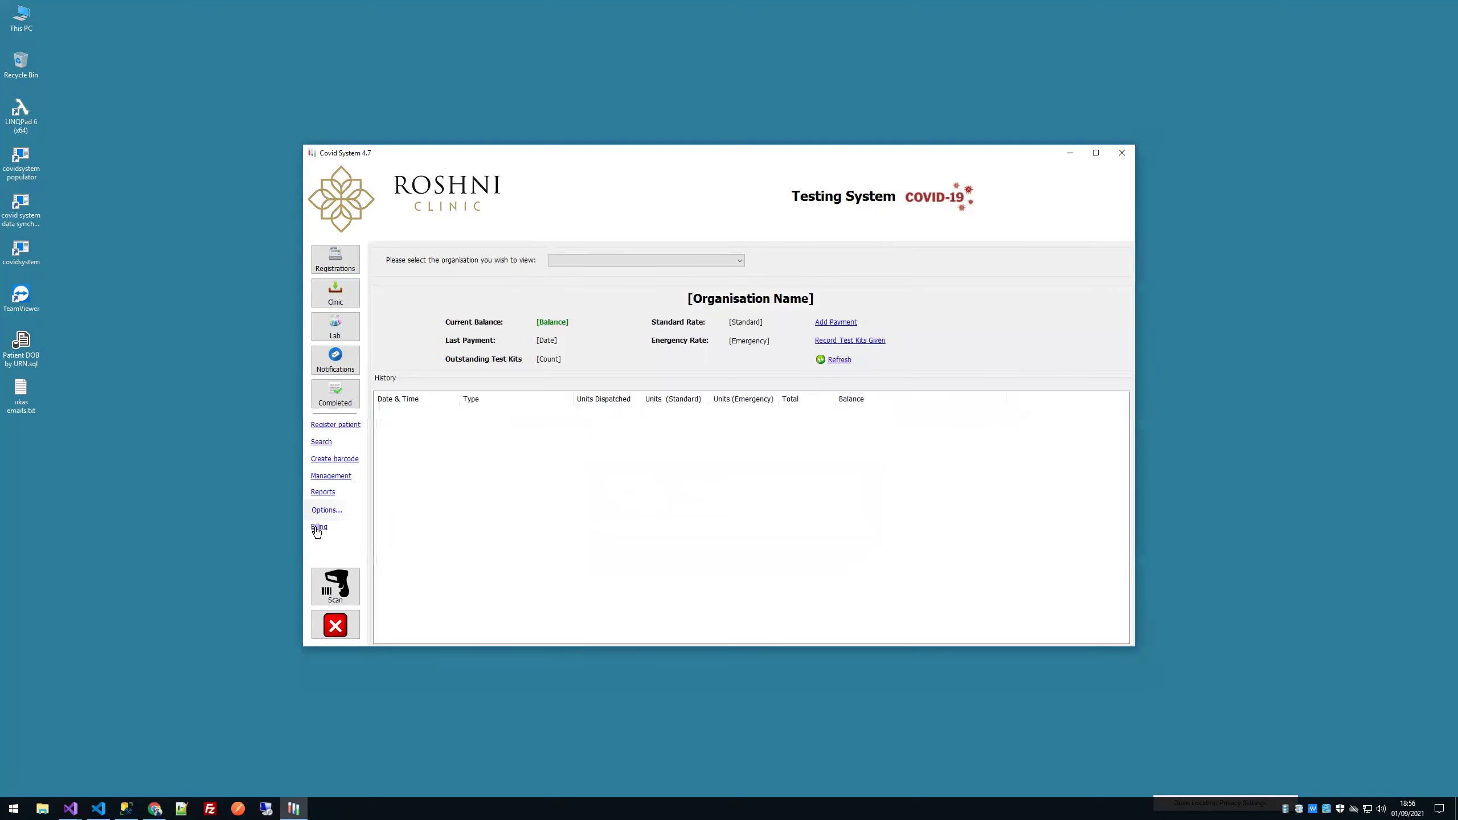
Step: Check JK Travels' balance and rates in Billing, then go to the Full Report form
left_click(623, 260)
left_click(618, 289)
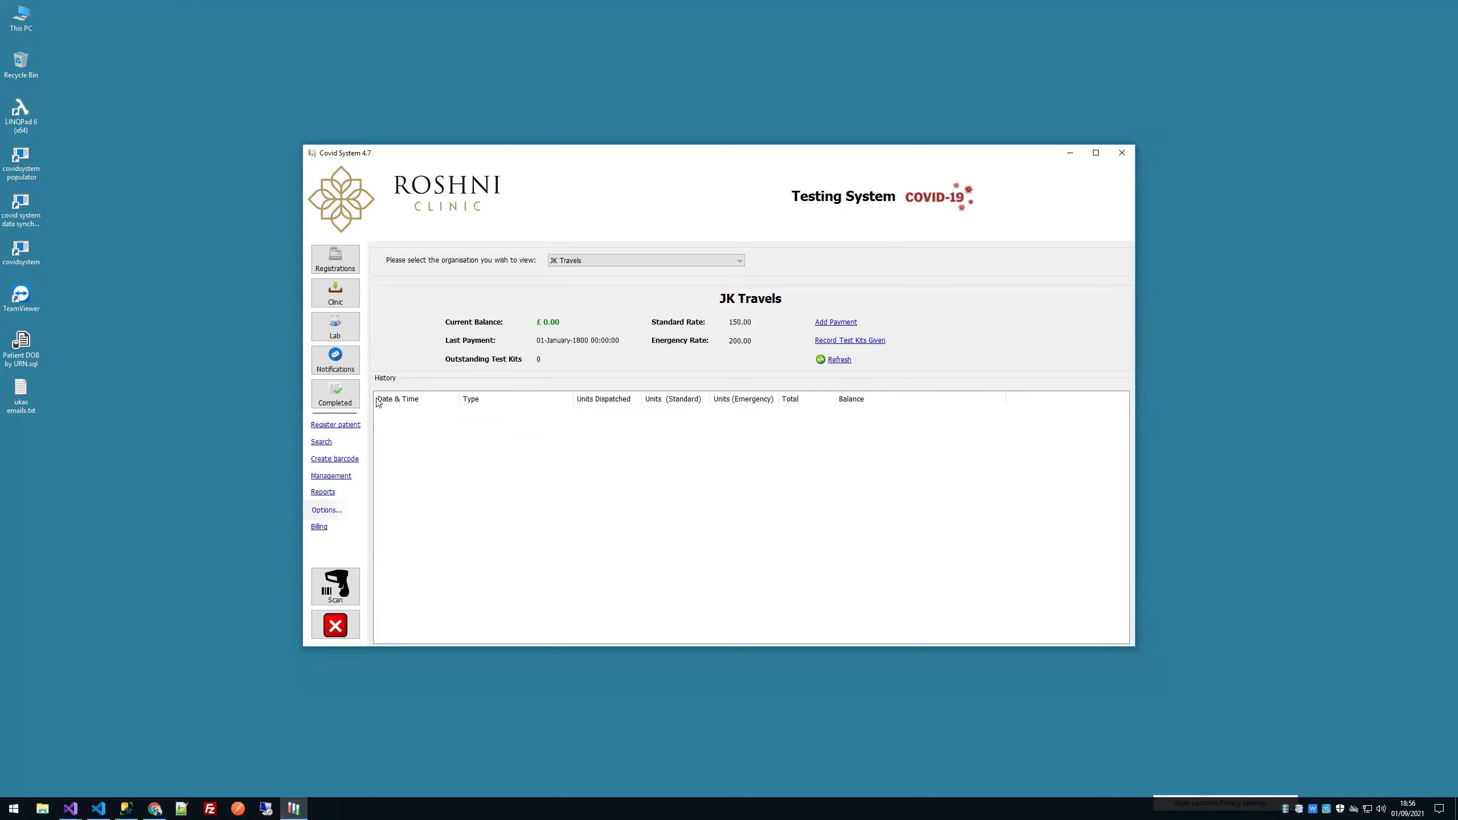
left_click(323, 492)
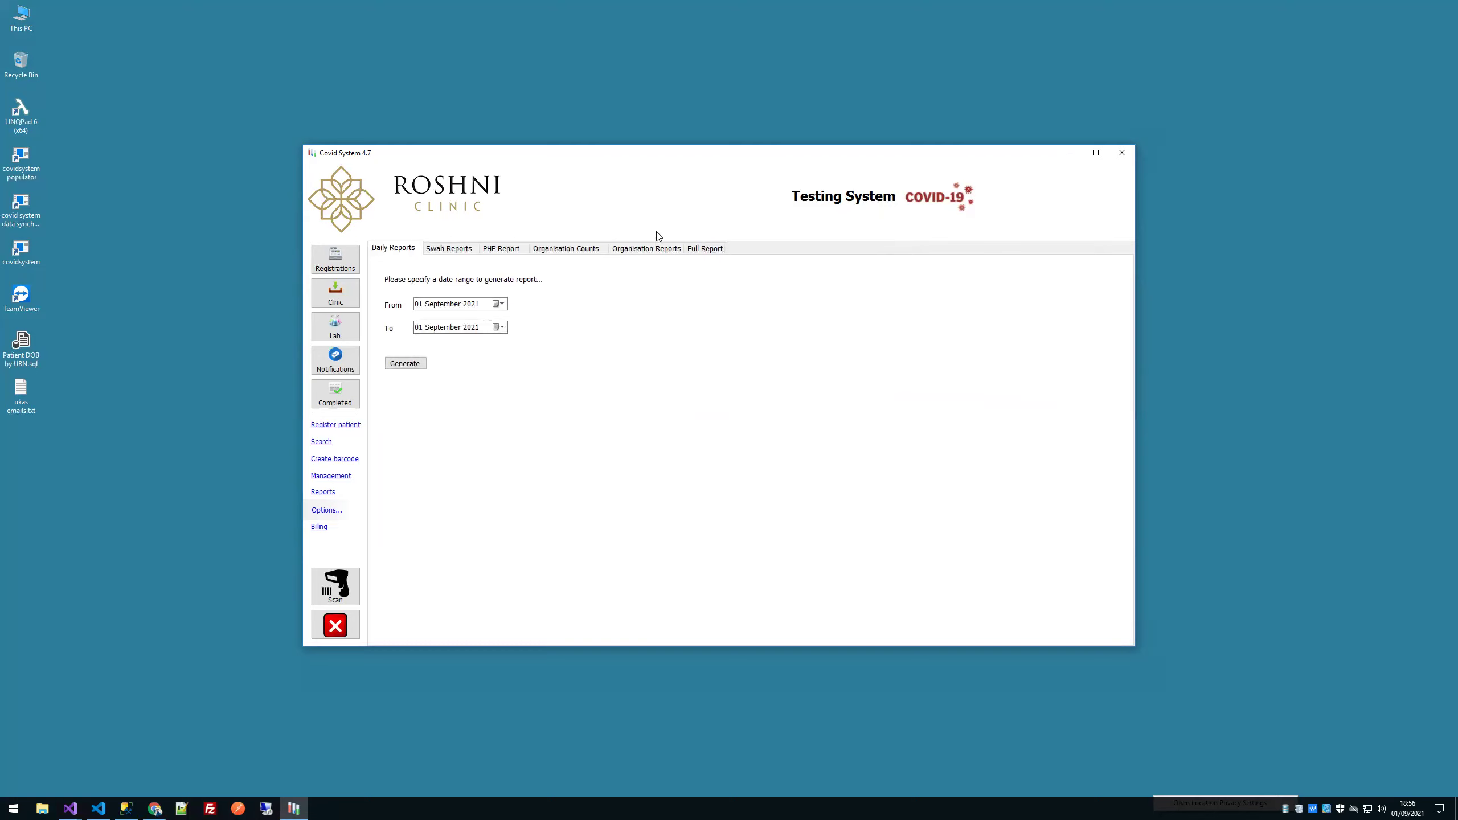
left_click(655, 252)
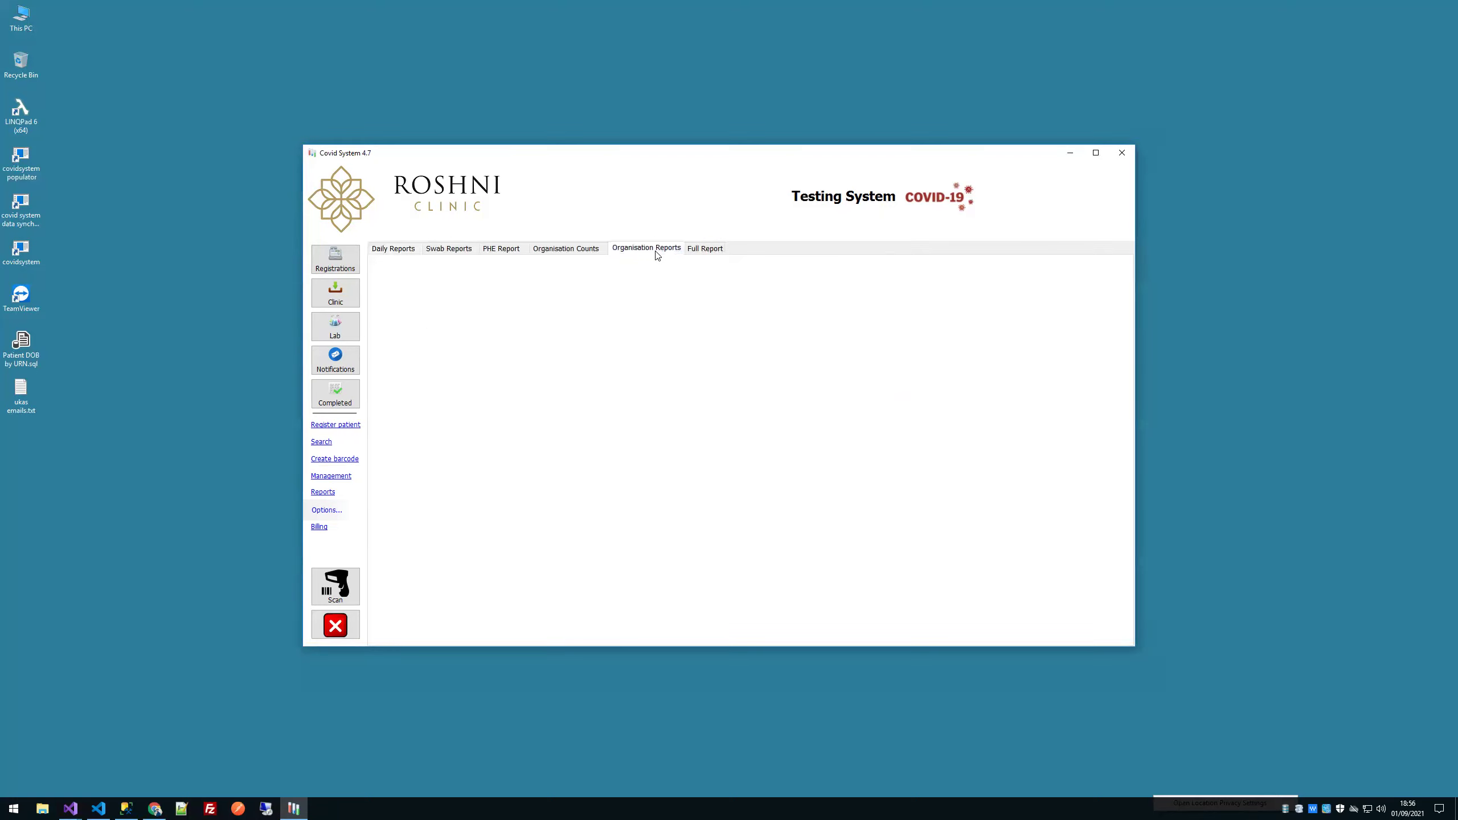
left_click(695, 250)
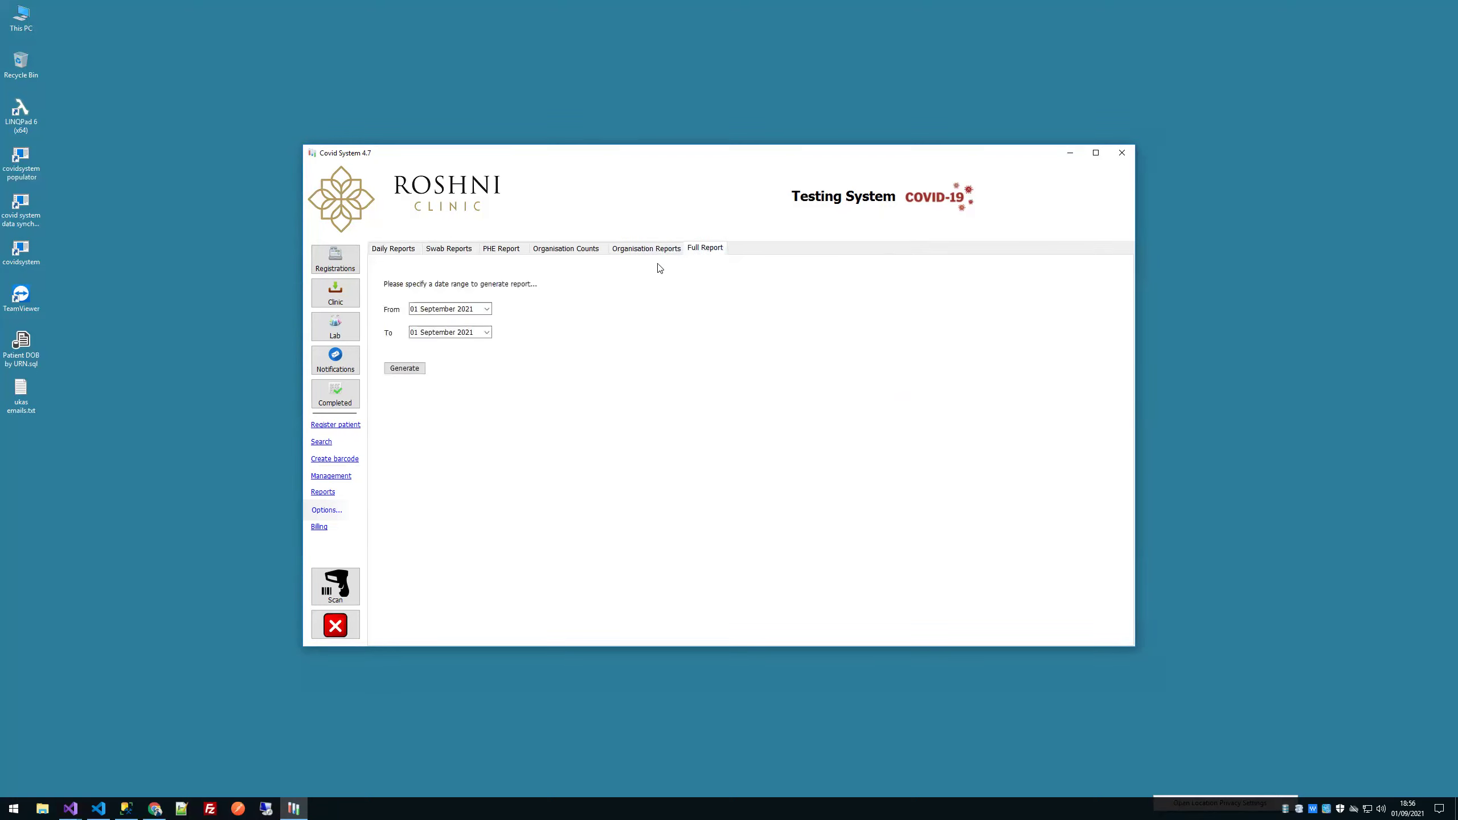
Step: Set the From date to 01 August 2021, generate the full report, and save it as local in C:\Covid
left_click(486, 309)
left_click(415, 325)
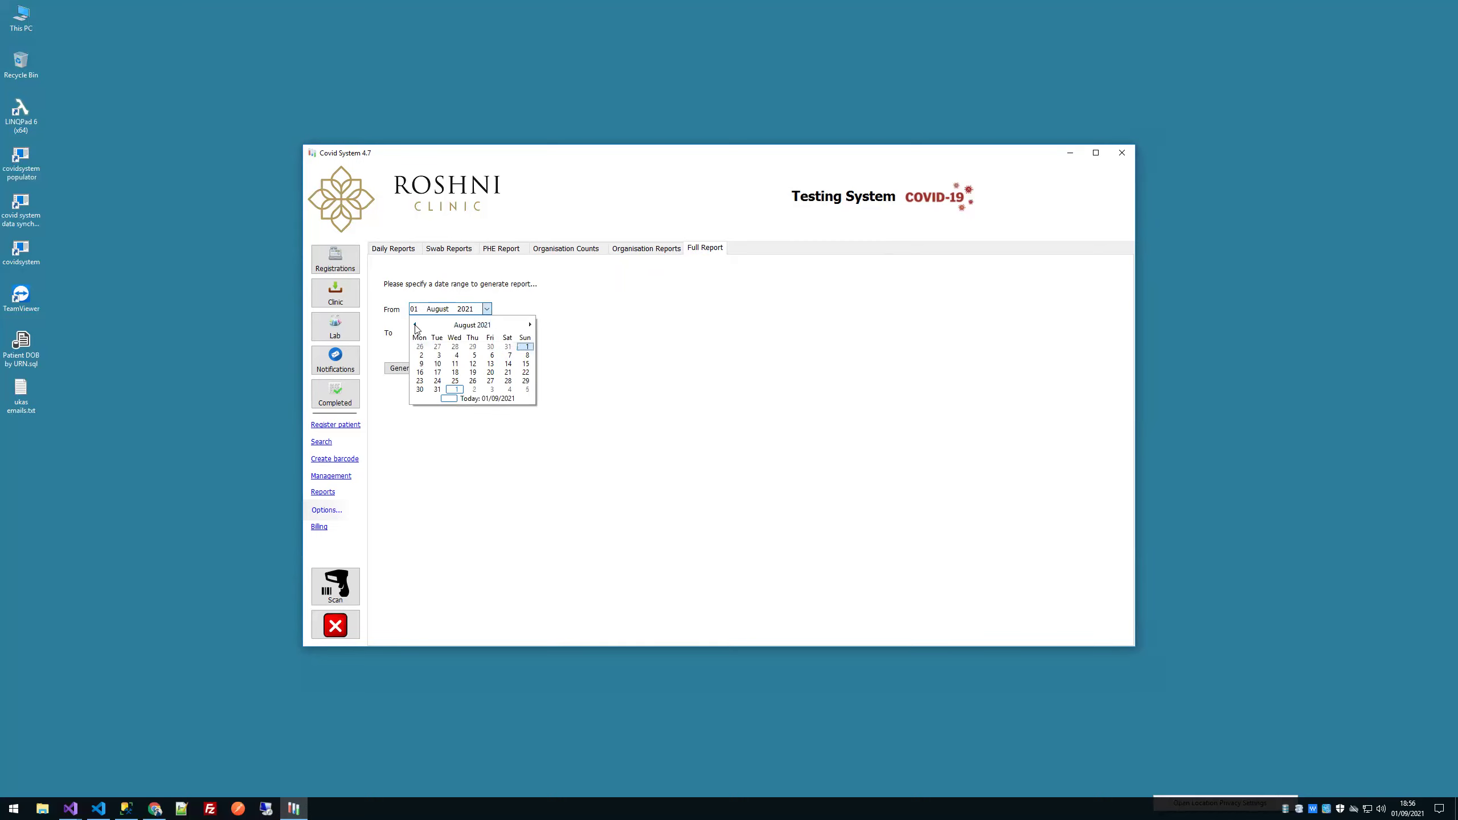
left_click(526, 347)
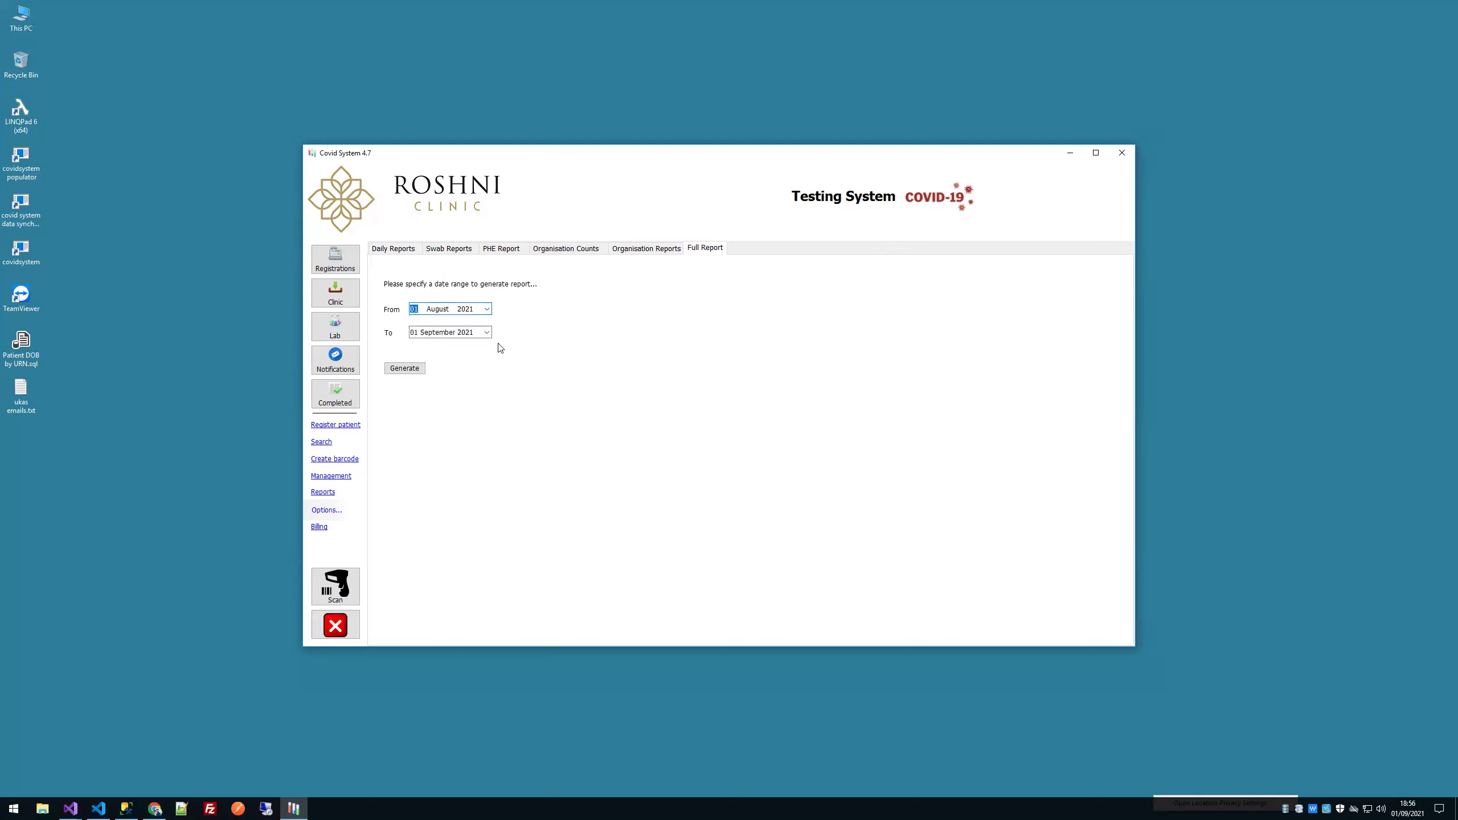
left_click(404, 369)
double_click(444, 242)
left_click(476, 514)
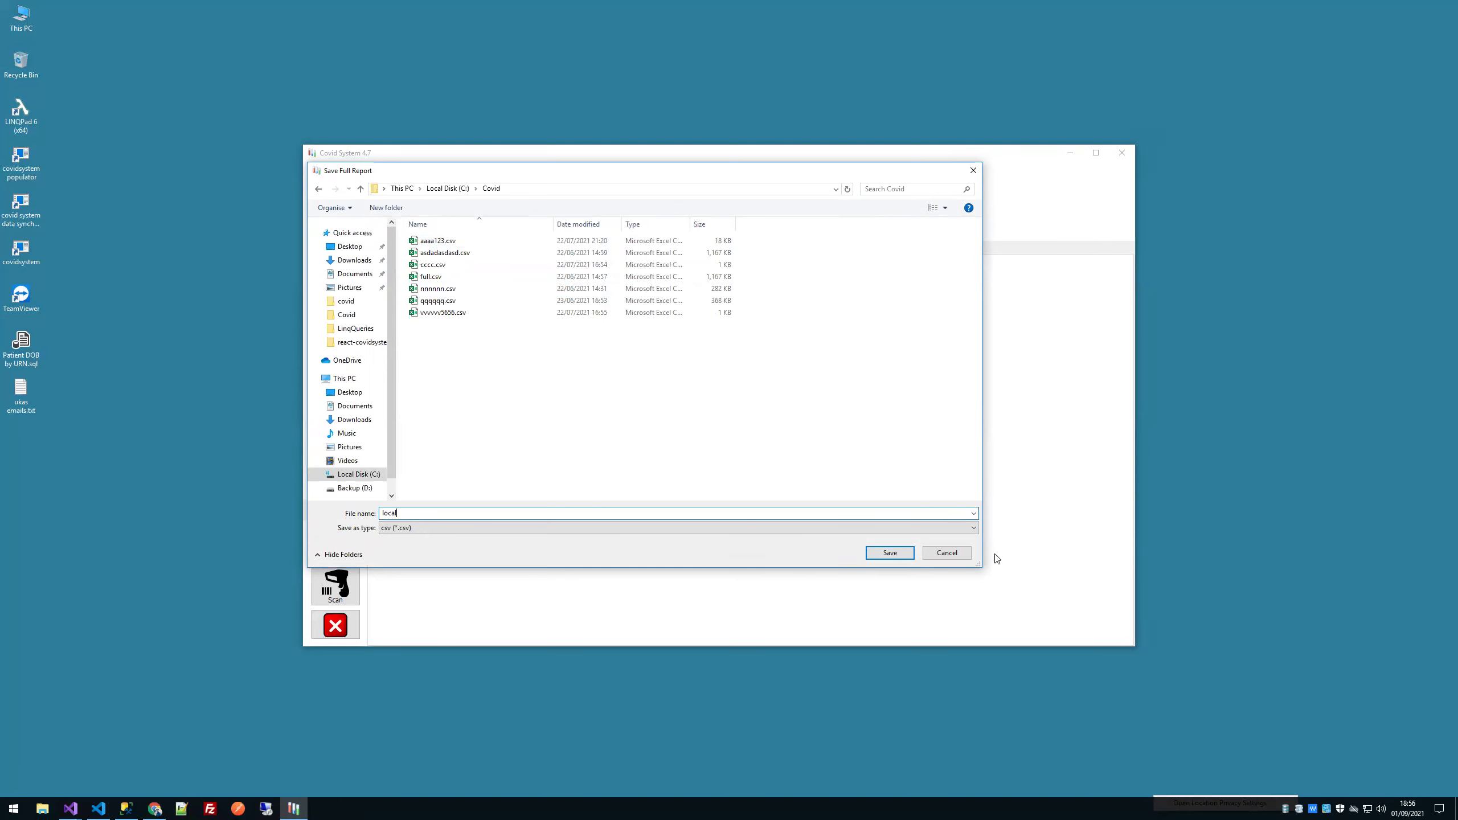
left_click(890, 553)
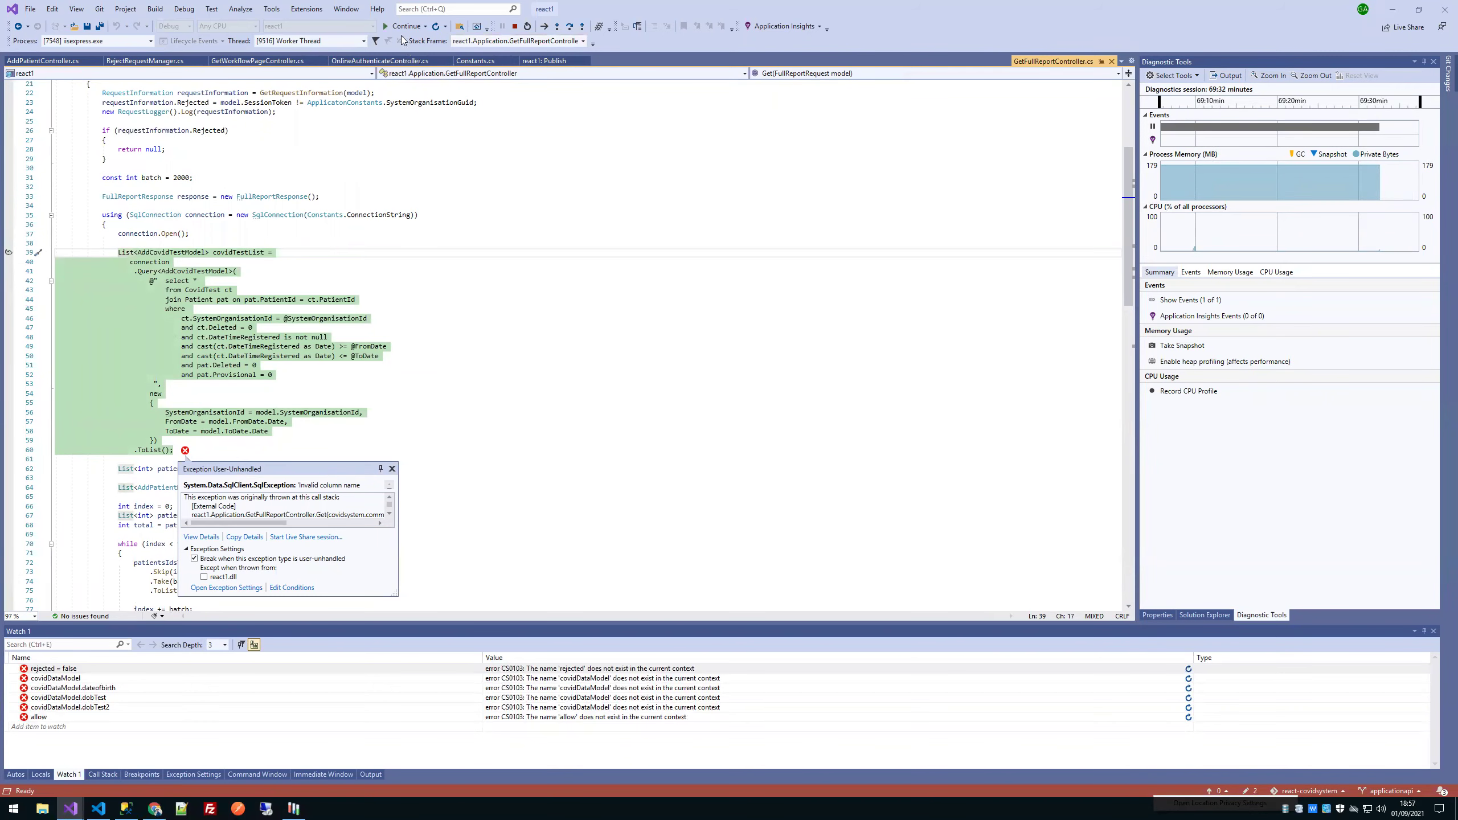
Step: Continue past both exceptions, stop debugging, relaunch the clinic app, and minimise Visual Studio
left_click(406, 26)
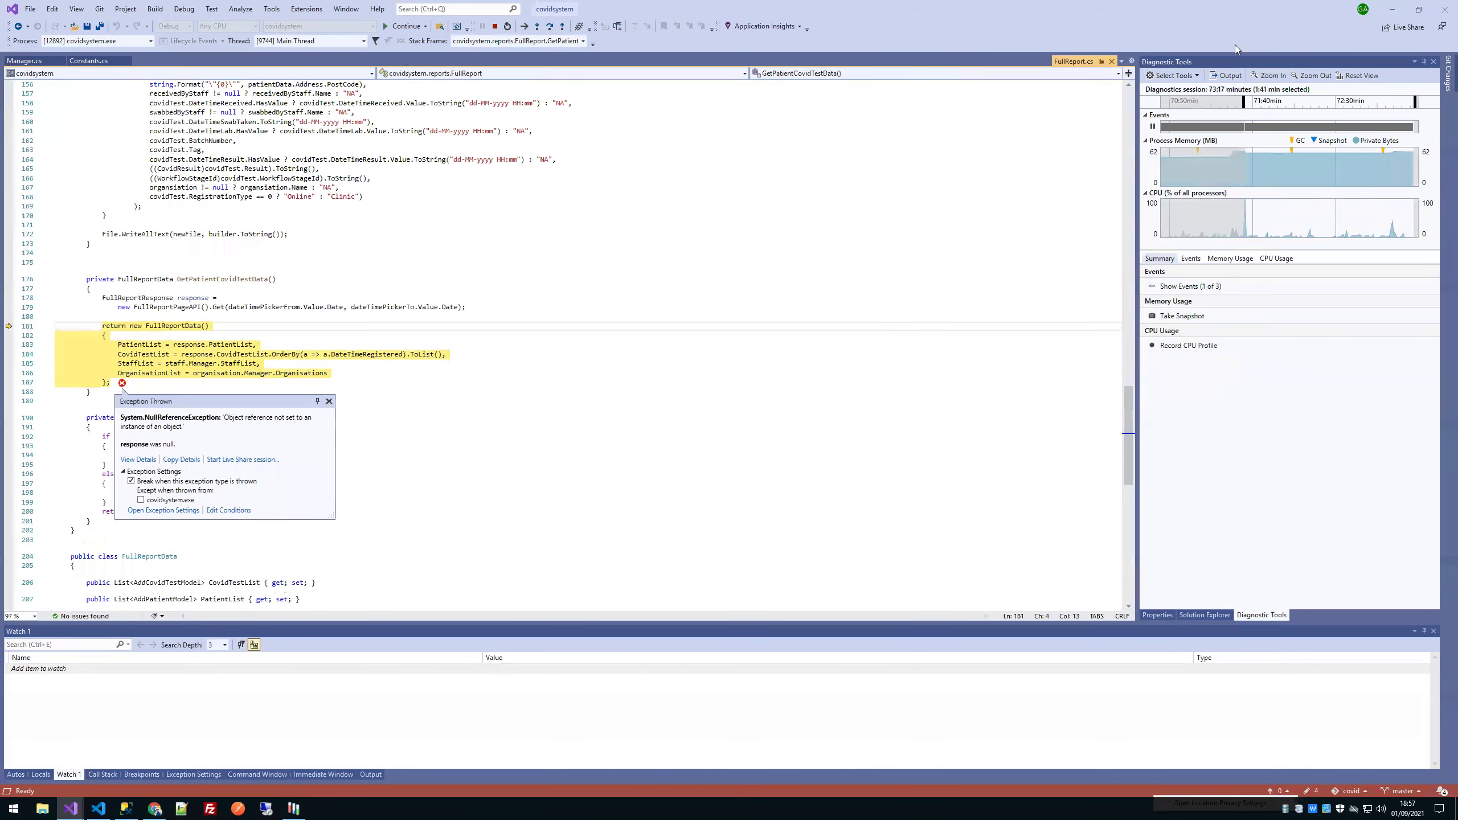
left_click(421, 29)
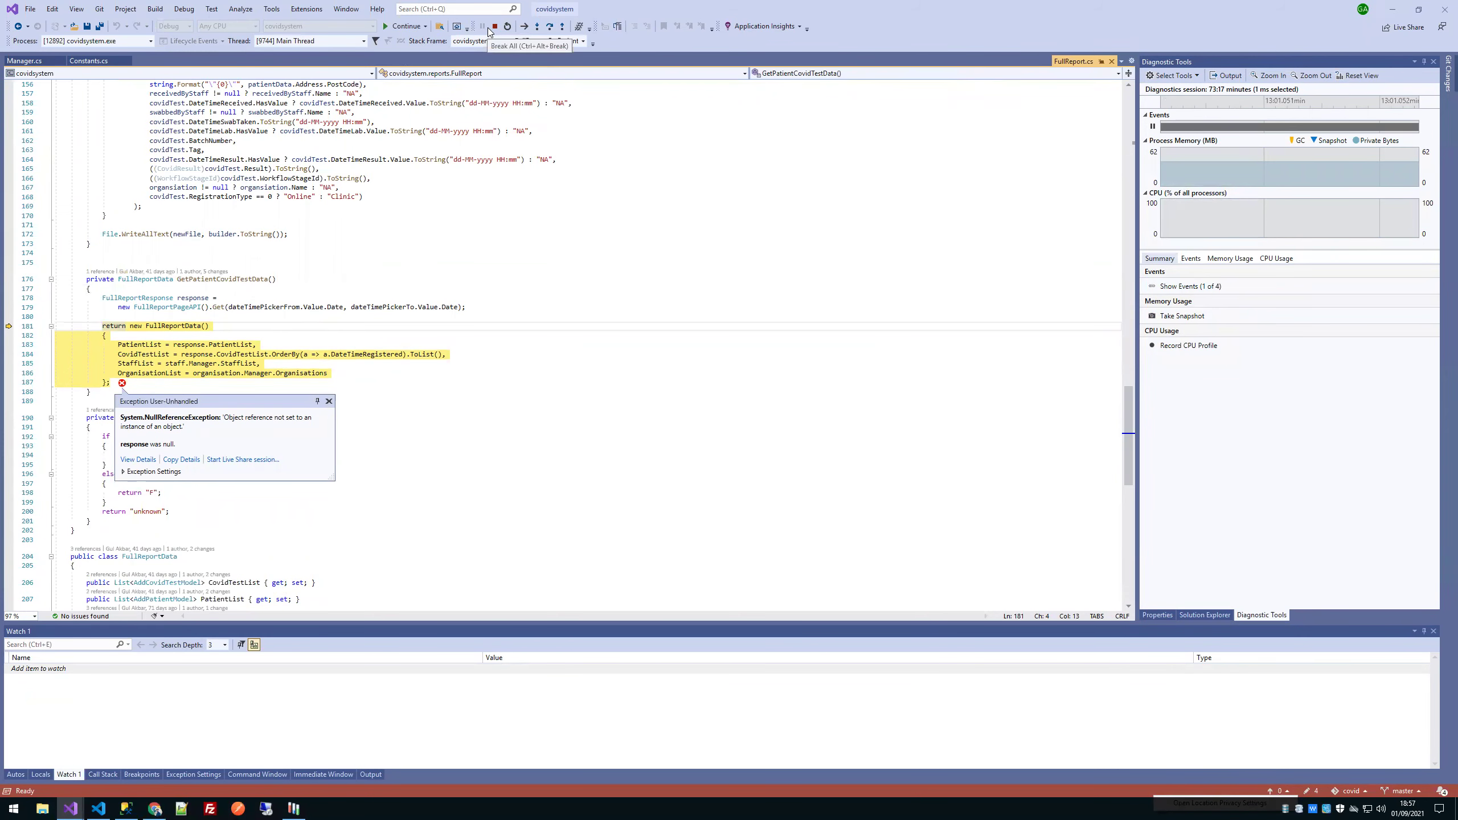
left_click(494, 26)
left_click(399, 30)
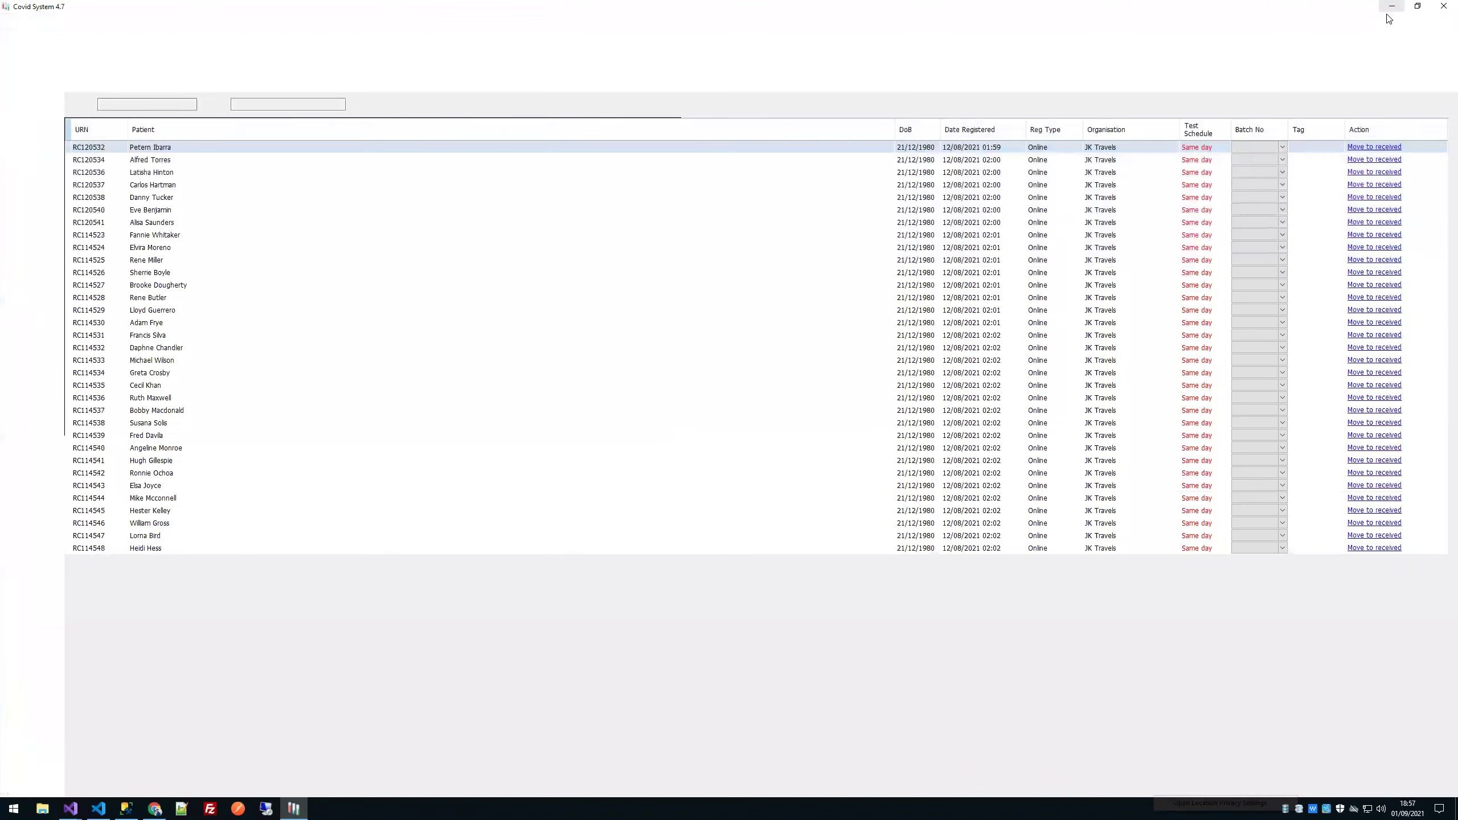
left_click(1417, 6)
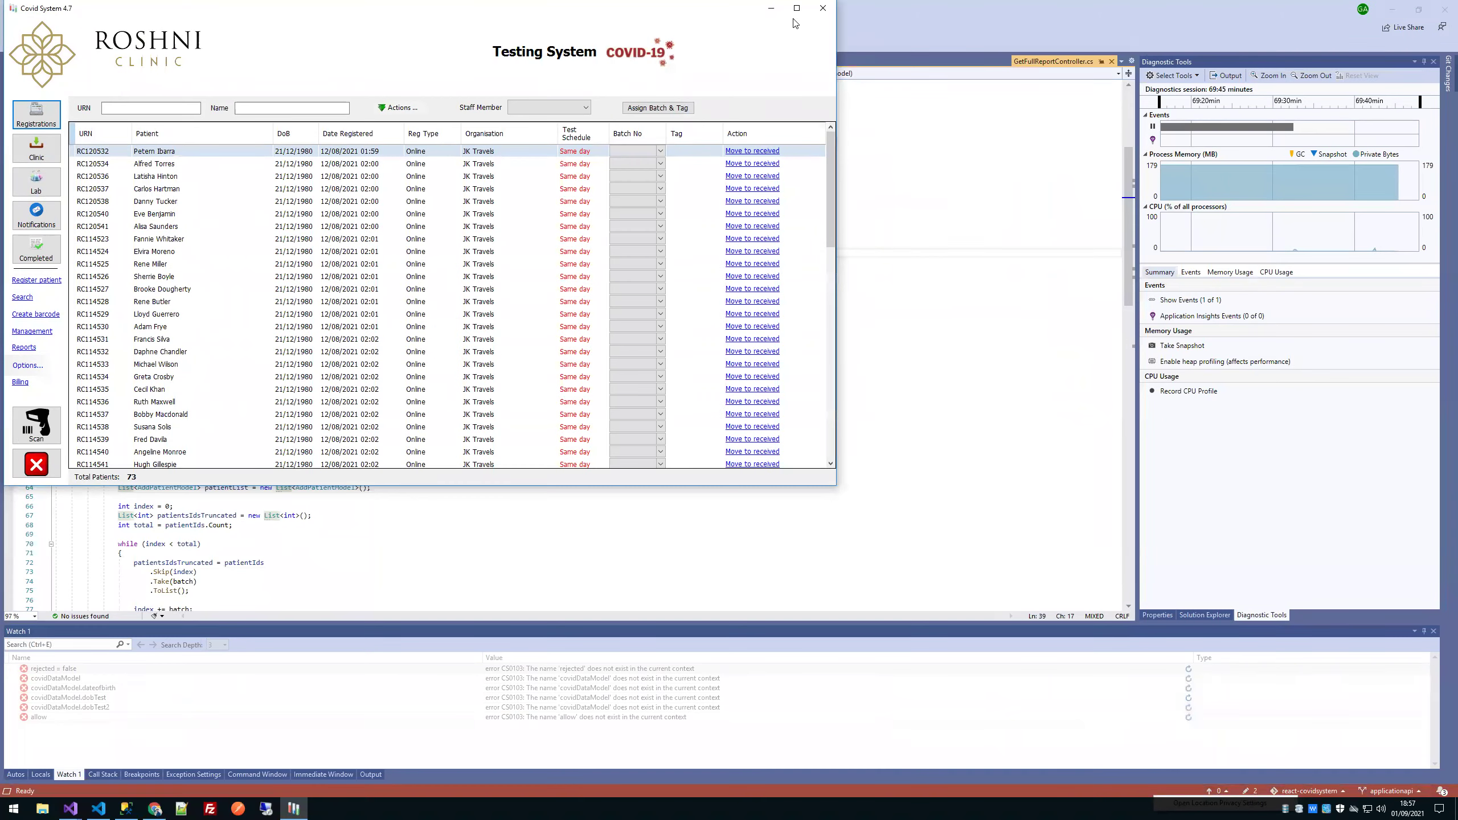
left_click(1394, 10)
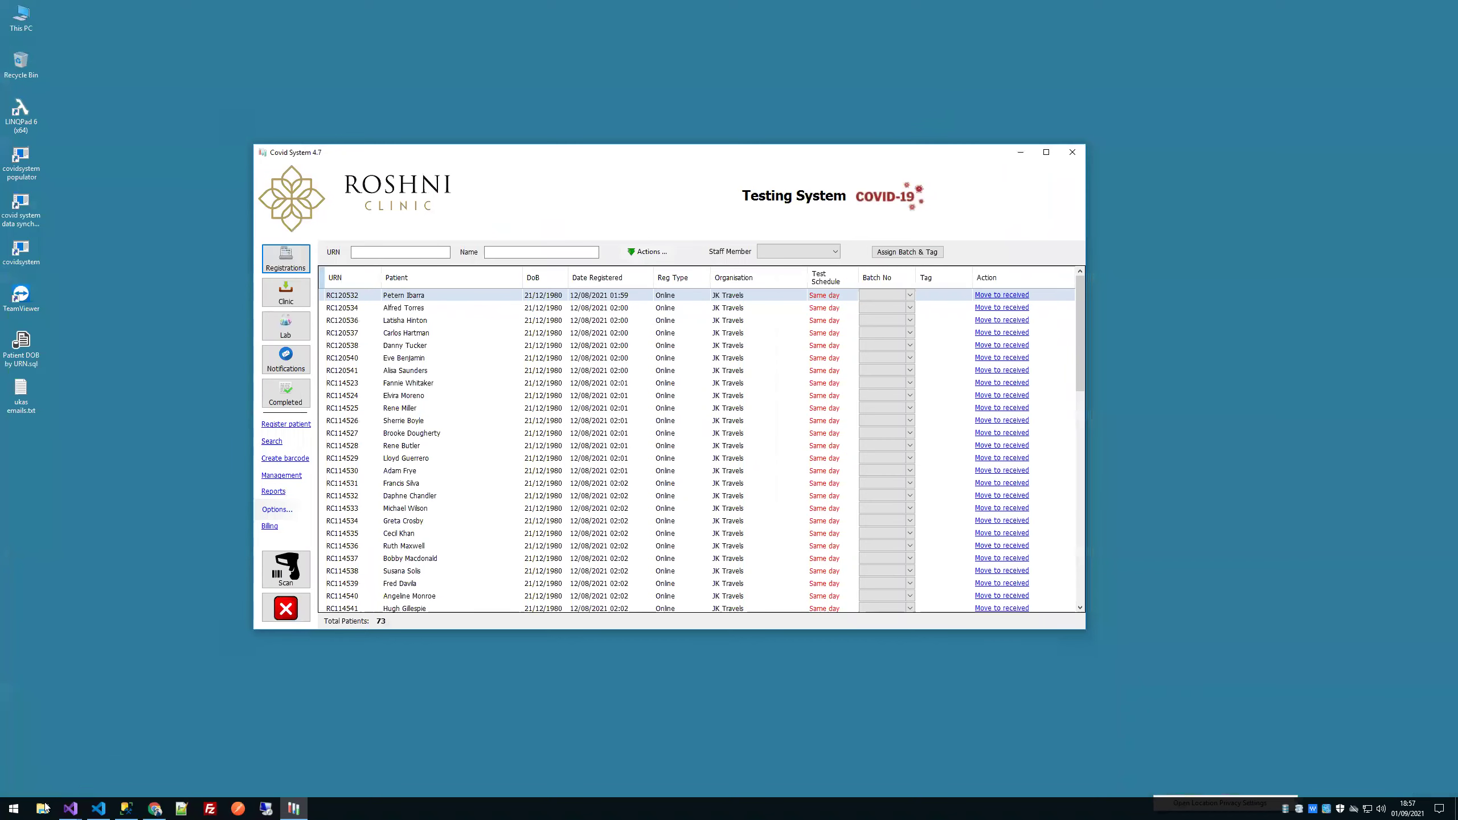
left_click(45, 808)
Step: Go to C:\Covid, open full.csv in Excel, and cancel the activation prompt
left_click(448, 503)
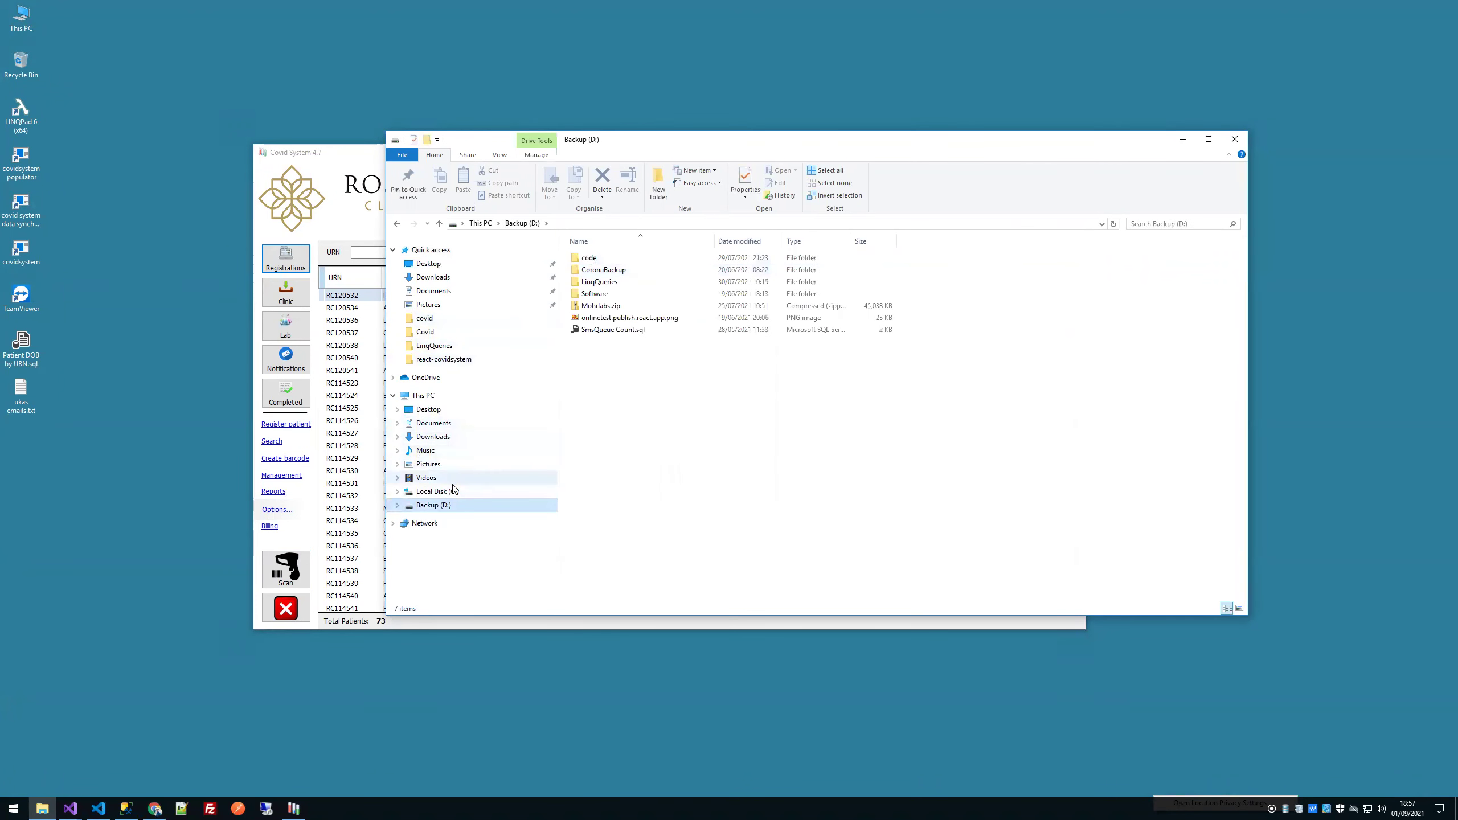
left_click(444, 491)
double_click(607, 259)
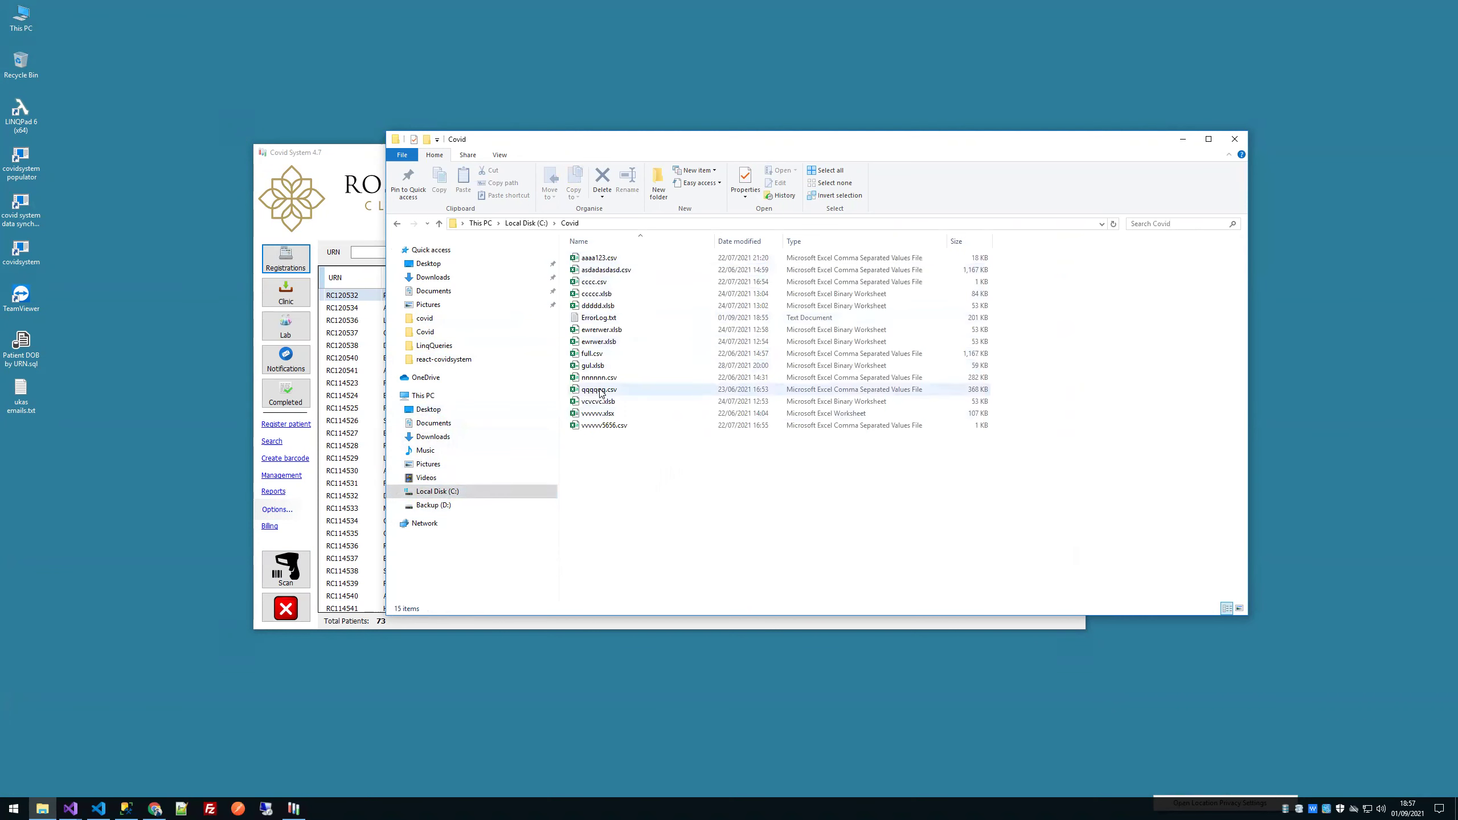
double_click(598, 354)
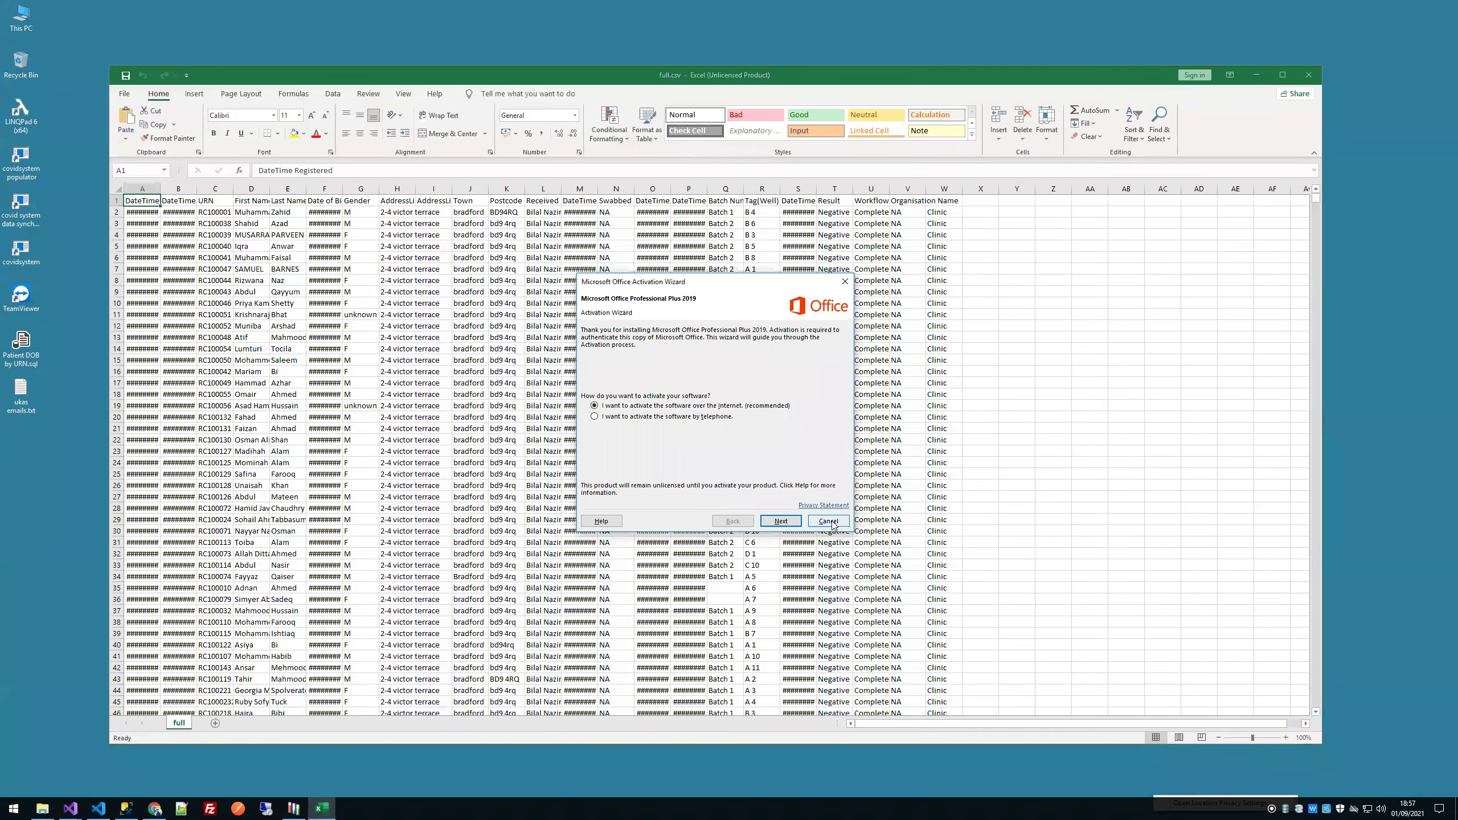
left_click(829, 524)
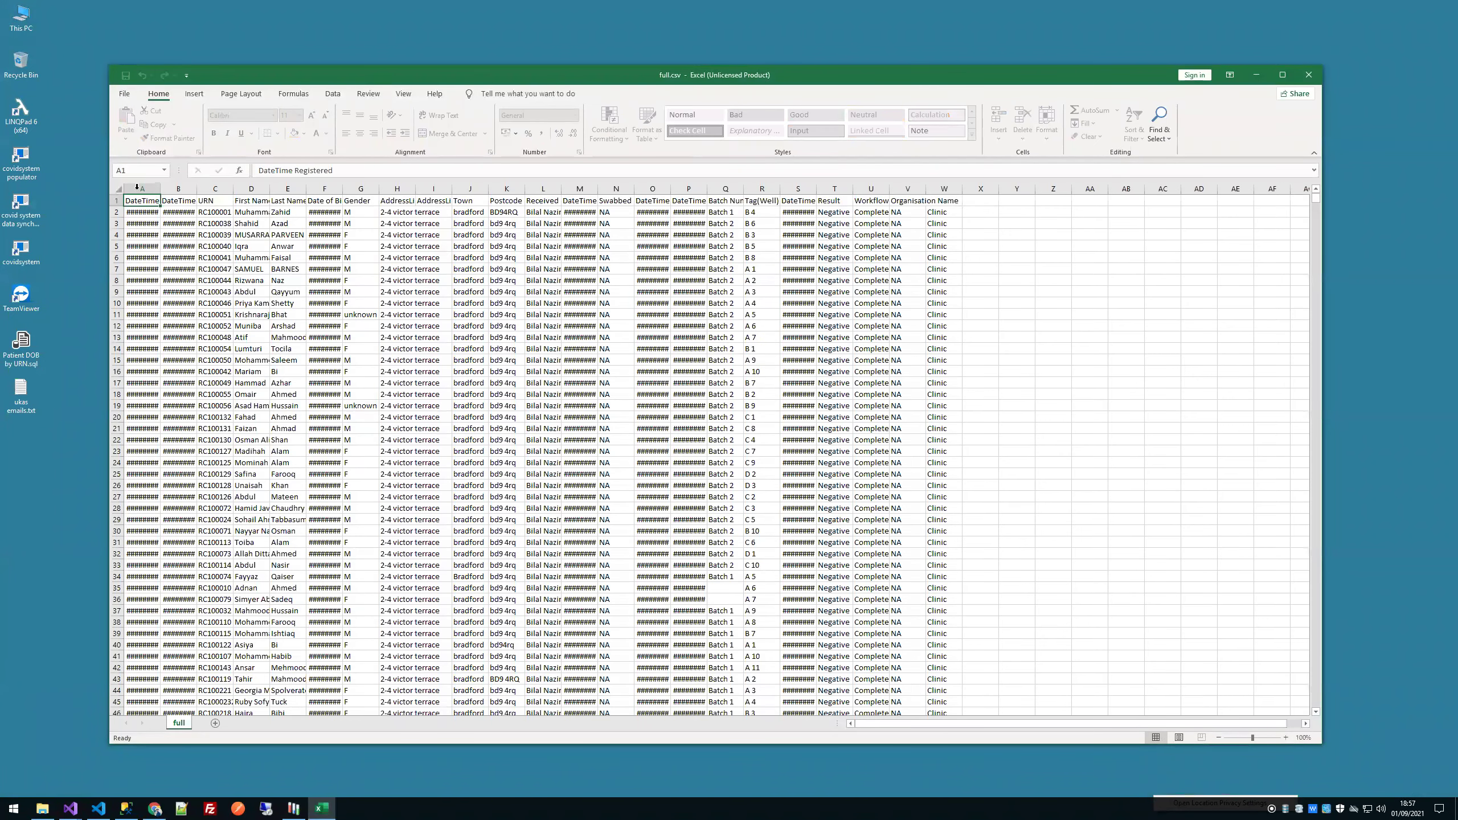
Step: Inspect the Batch 2 value in Q4 and the DateTime Result timestamps in S2 and S19
left_click(117, 190)
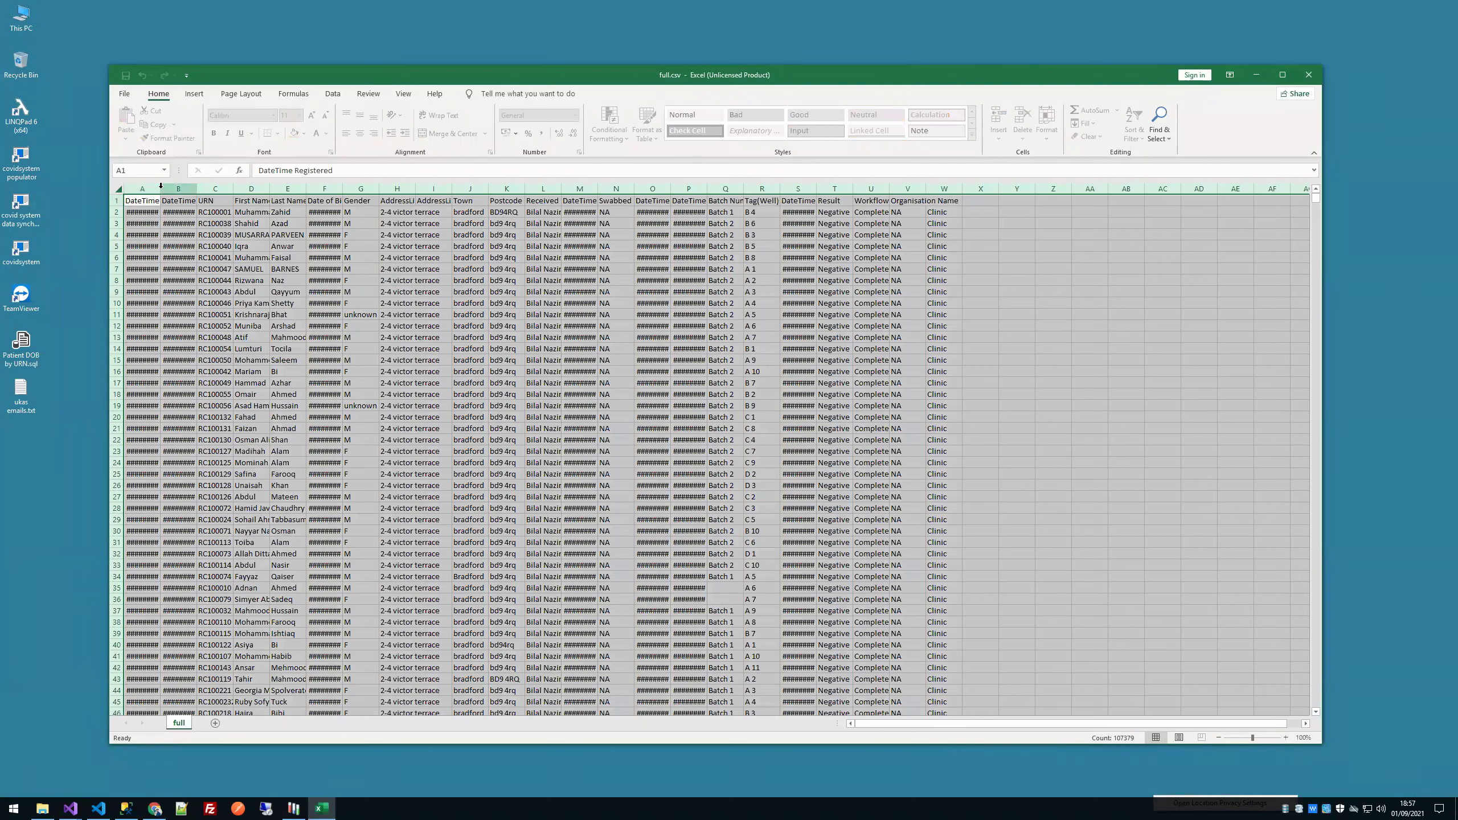
left_click(737, 234)
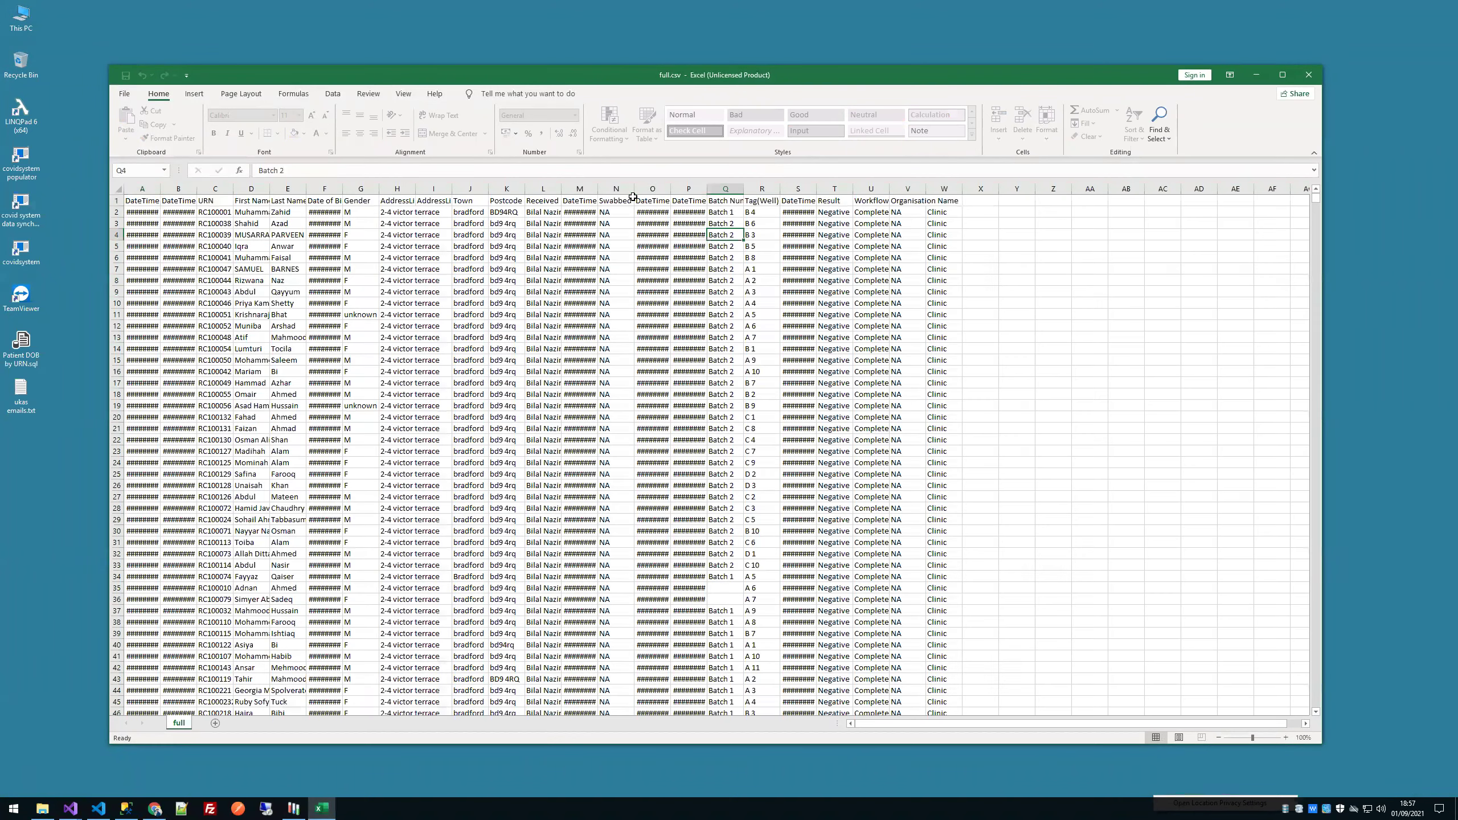
left_click(673, 189)
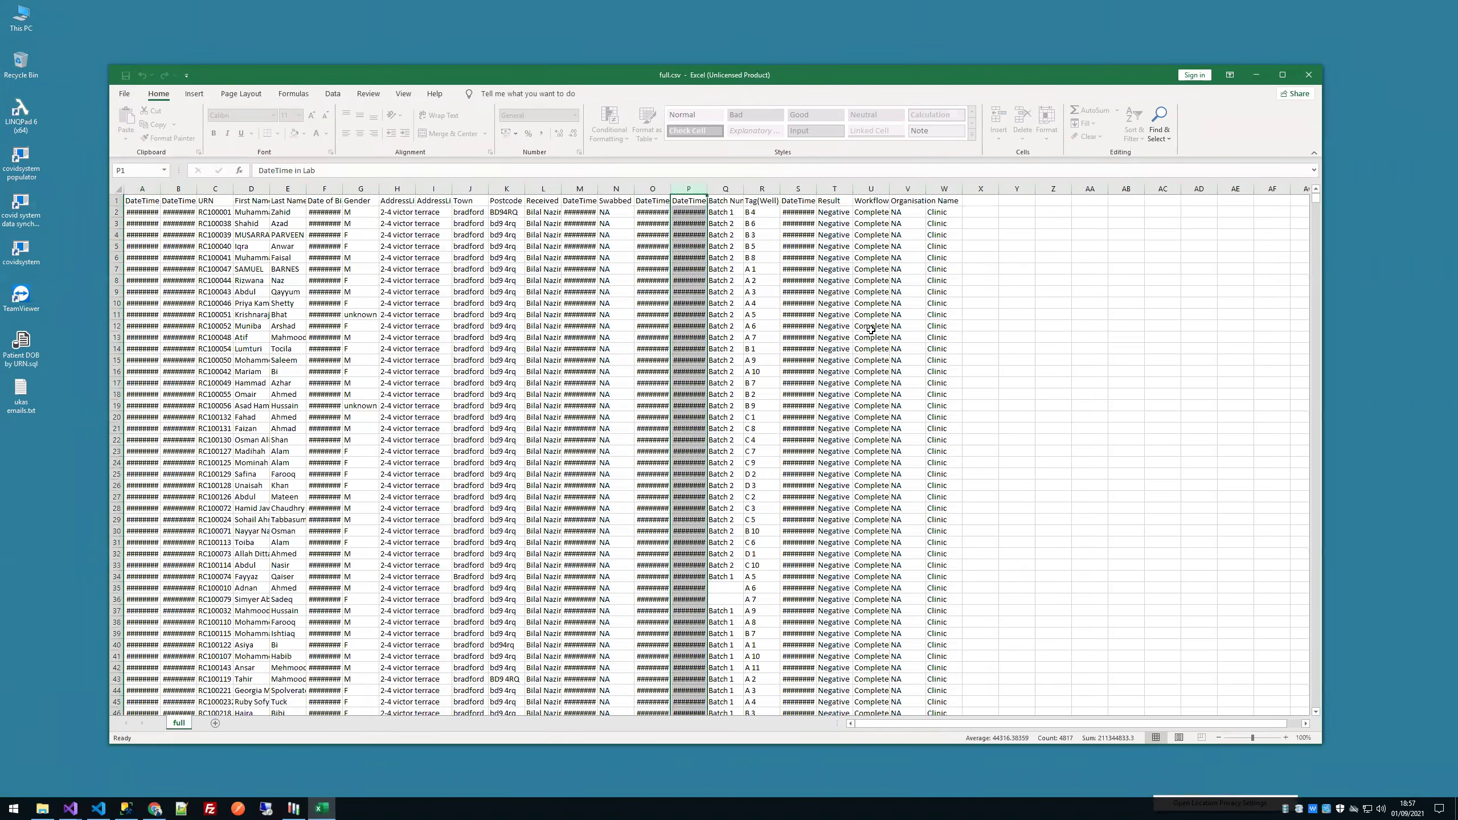
left_click(802, 403)
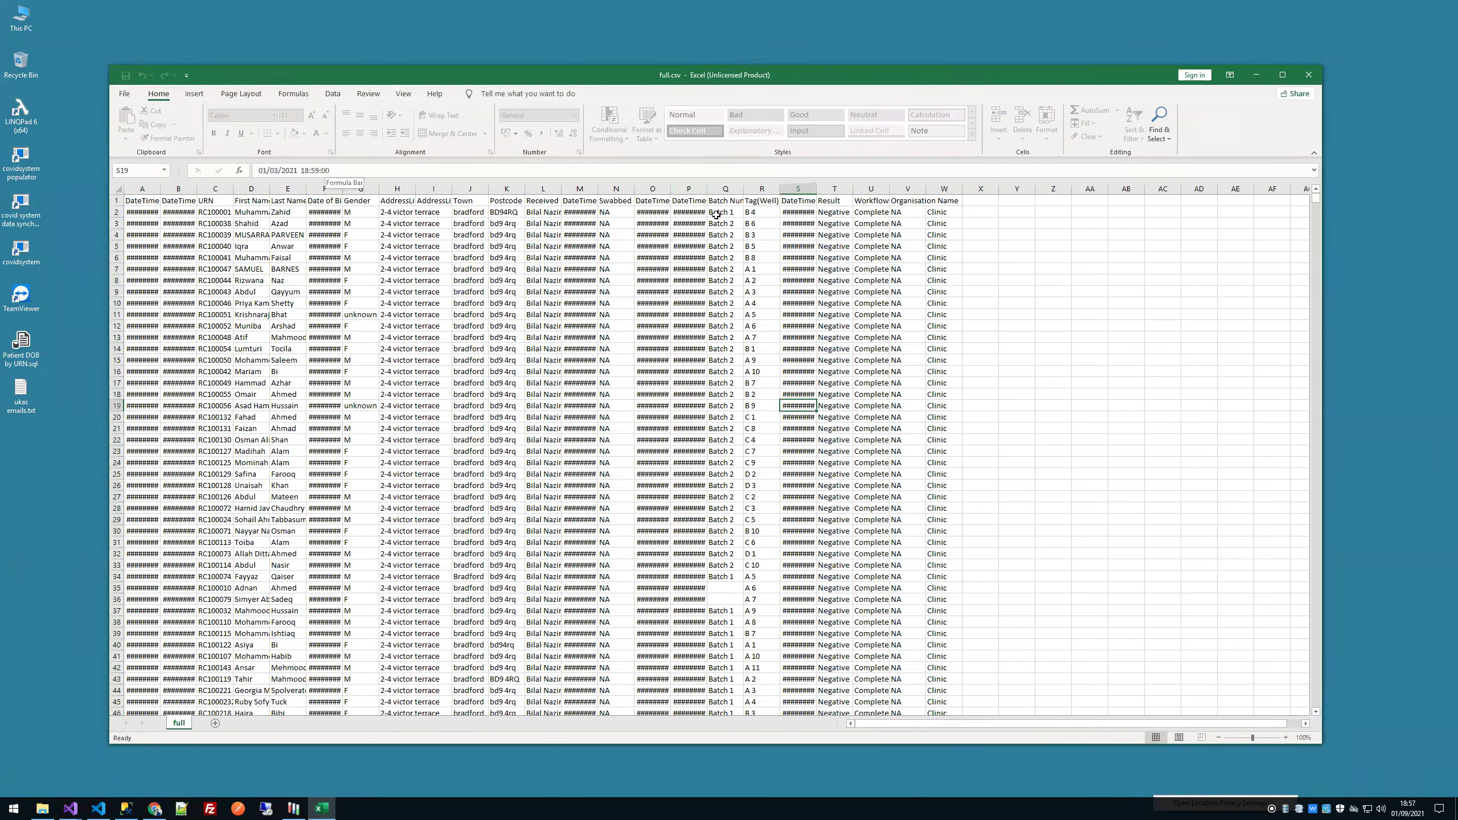
left_click(808, 200)
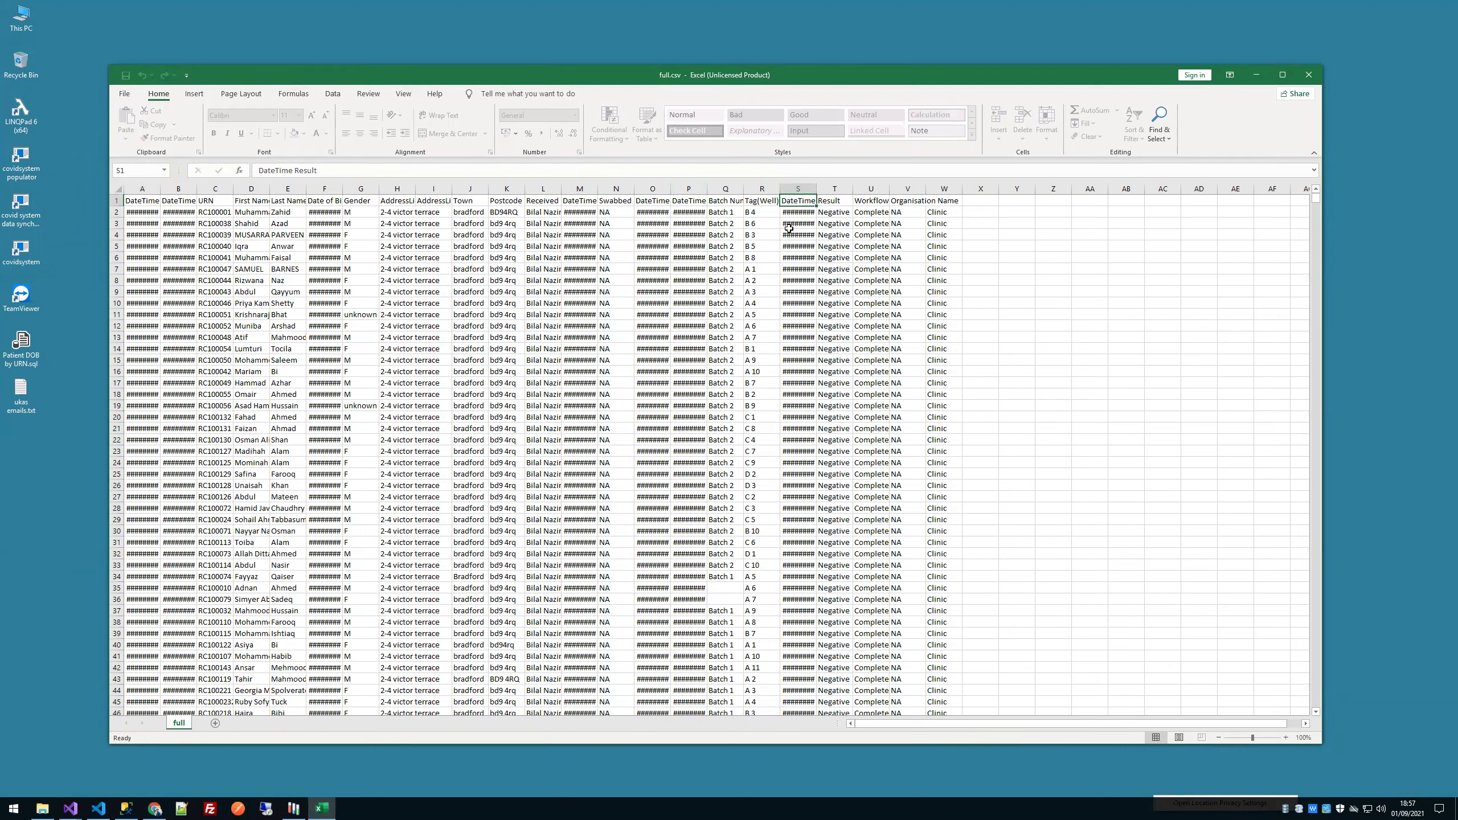
left_click(791, 212)
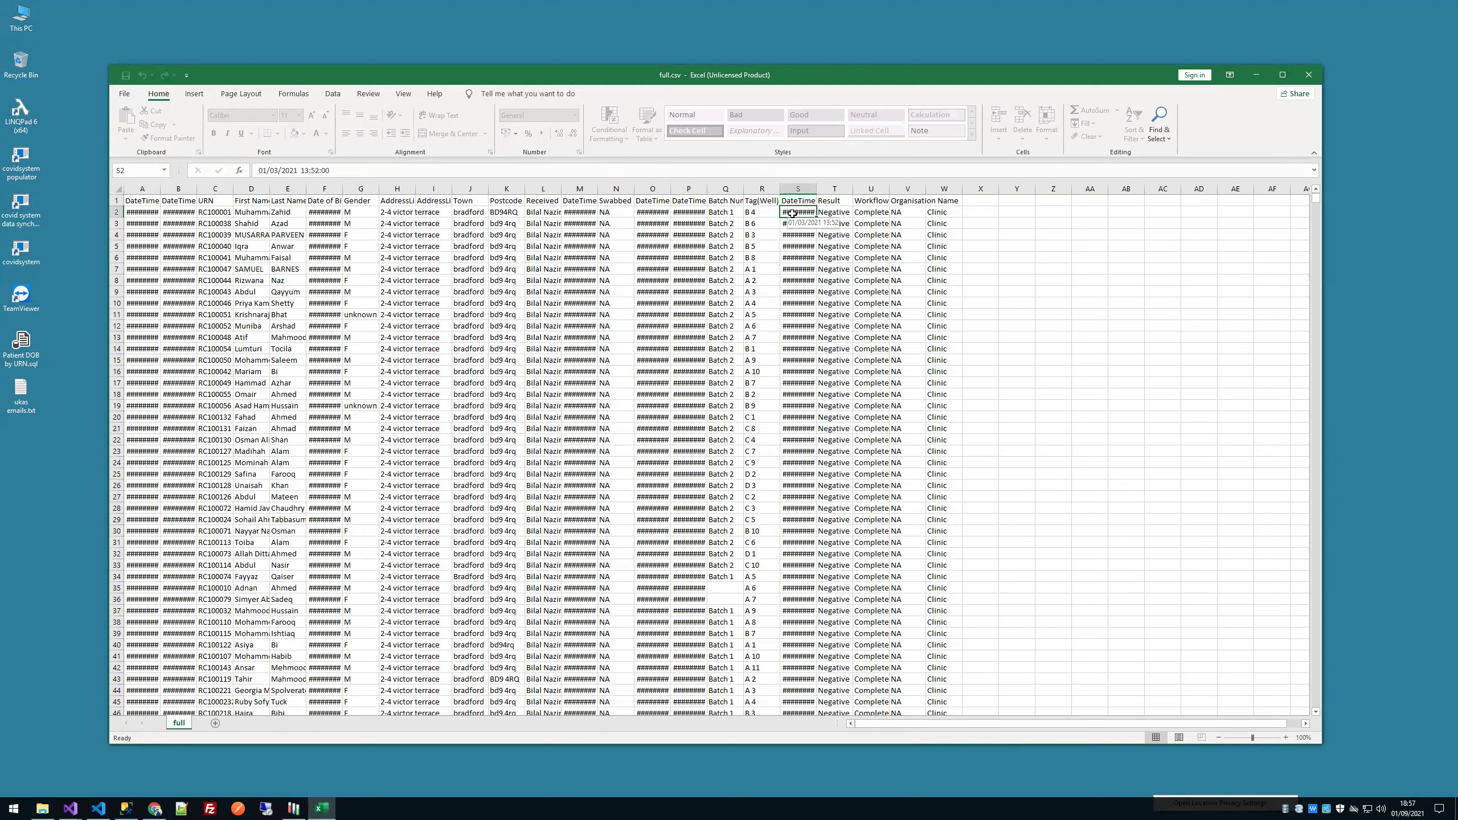
key("Right")
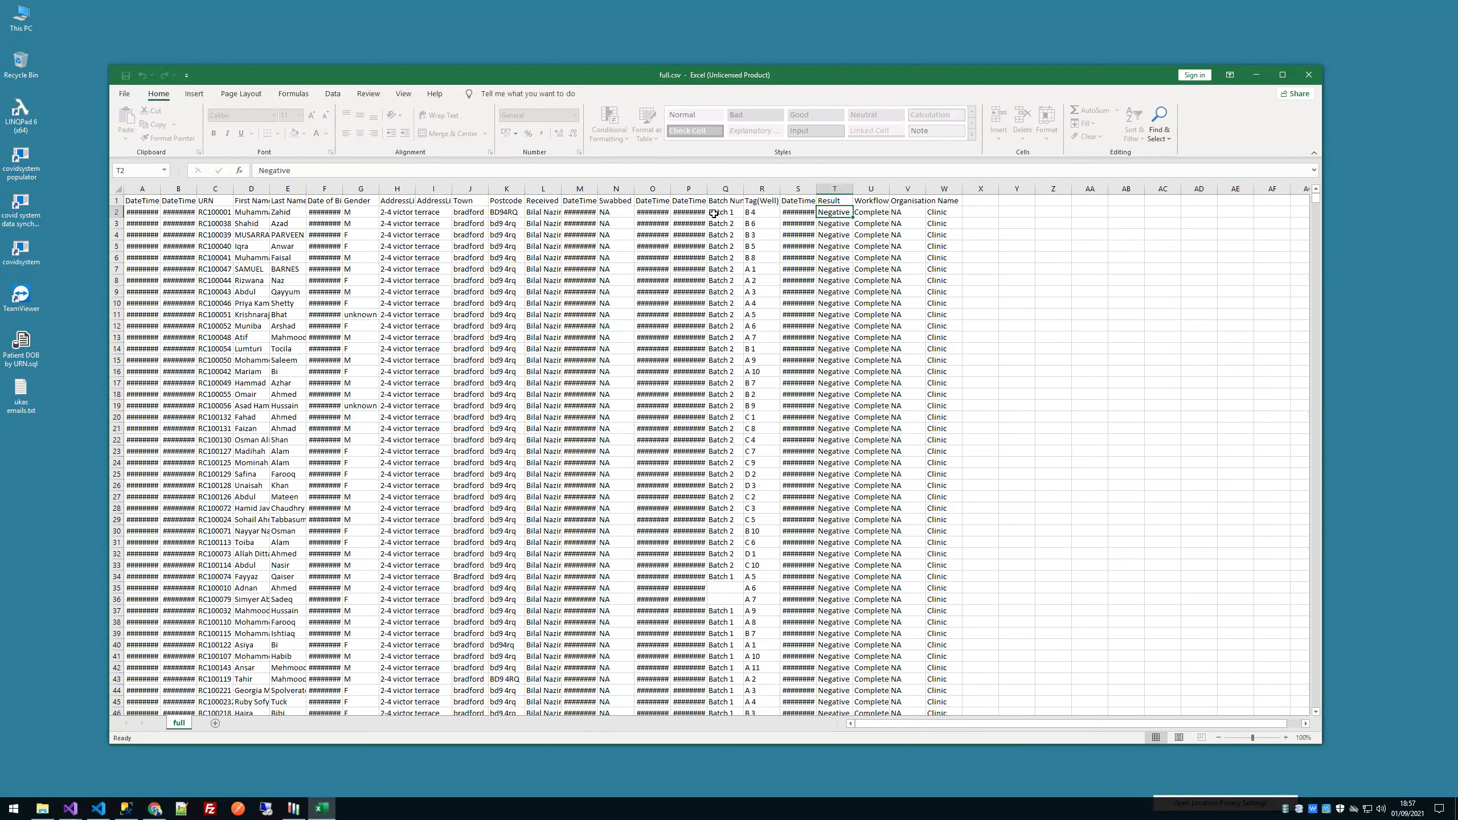
Step: Review the first row's lab, swab and received timestamps in P2, O2 and M2
left_click(691, 211)
left_click(689, 201)
left_click(688, 211)
key("Up")
key("Left")
key("Down")
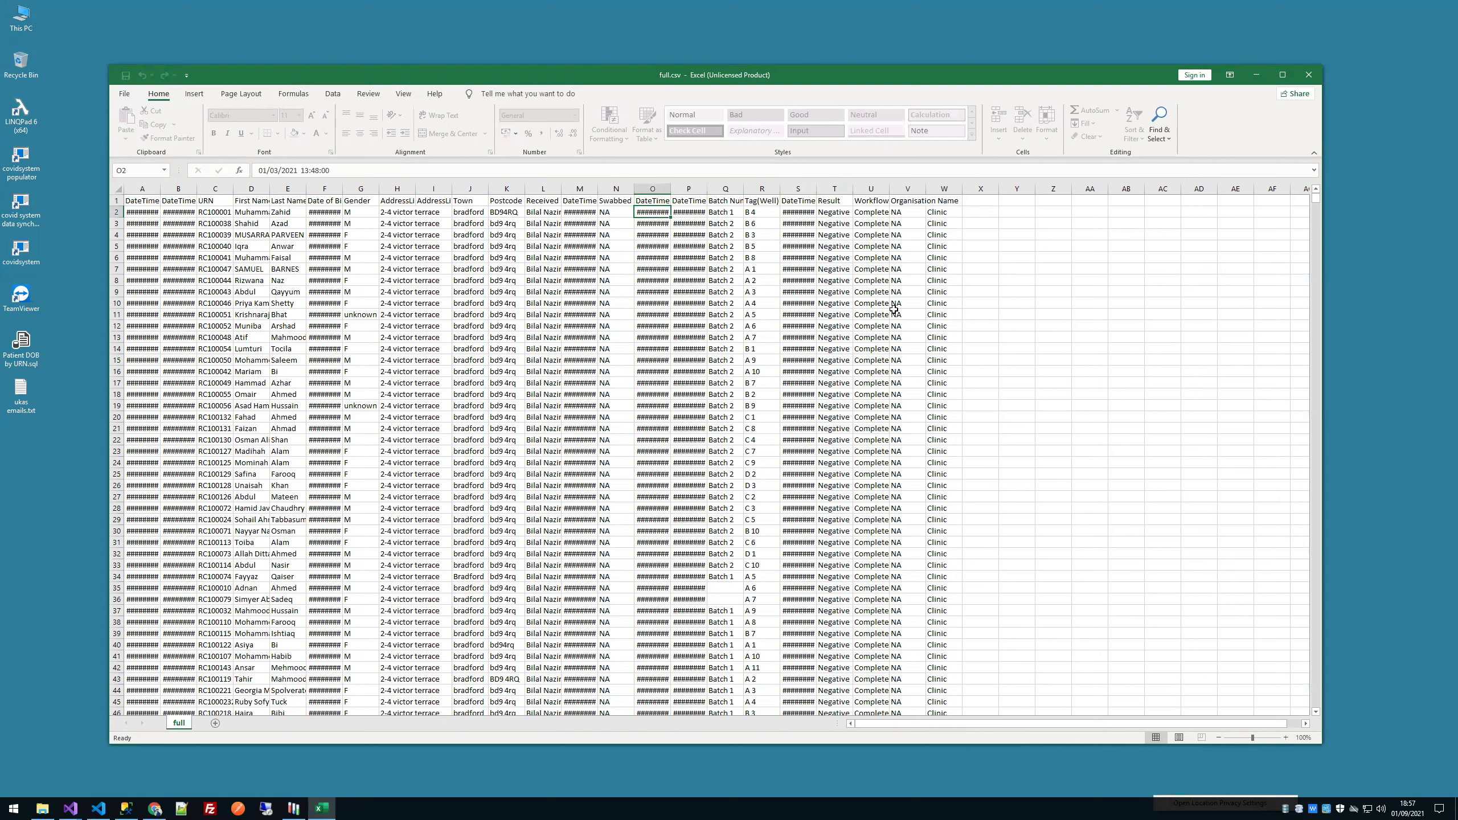
key("Right")
key("Left")
key("Left")
key("Left")
key("Up")
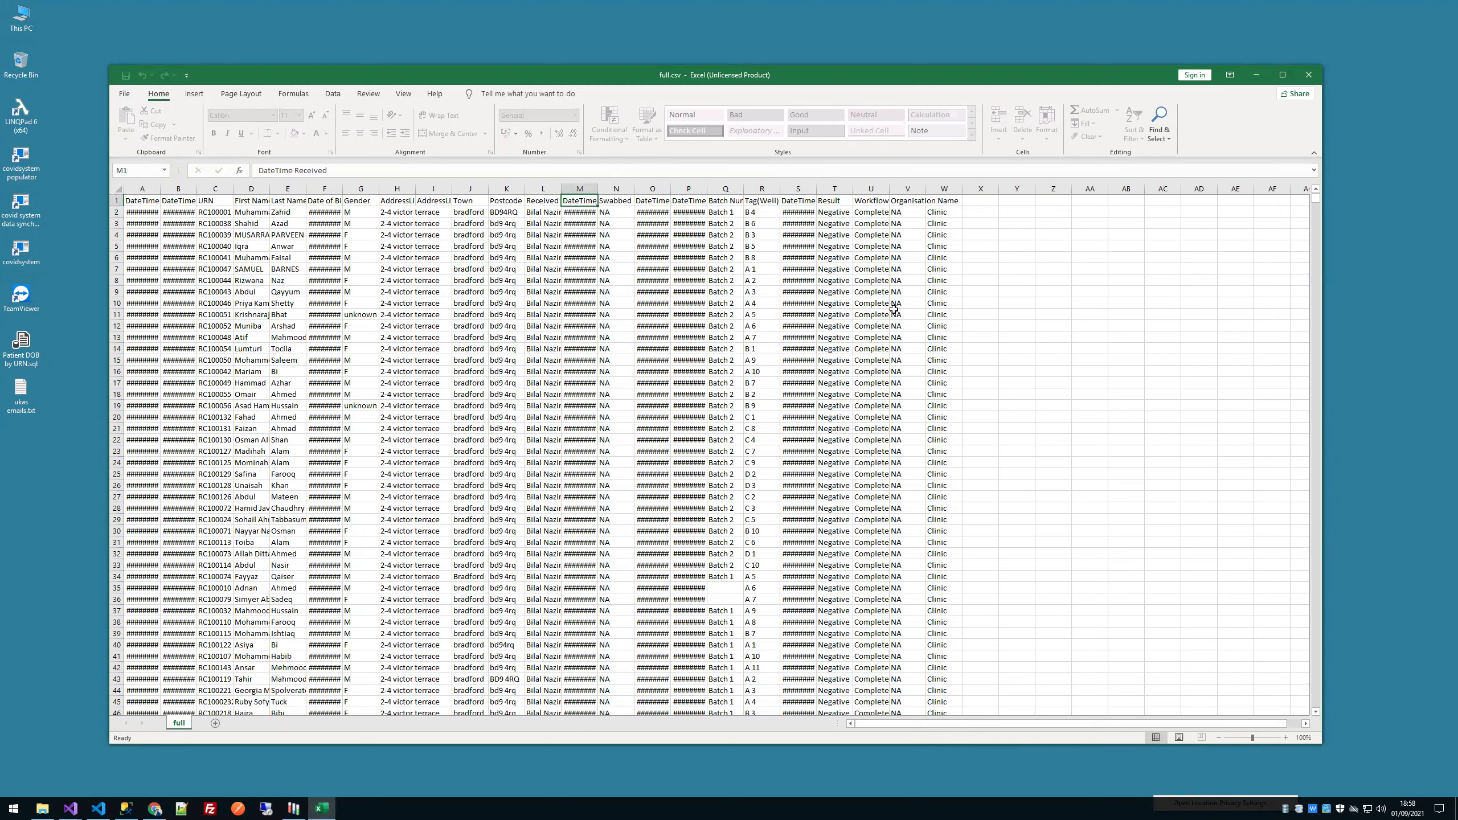
key("Down")
key("Left")
key("Left")
key("Left")
key("Left")
key("Left")
key("Left")
key("Left")
key("Left")
key("Left")
key("Left")
key("Left")
key("Left")
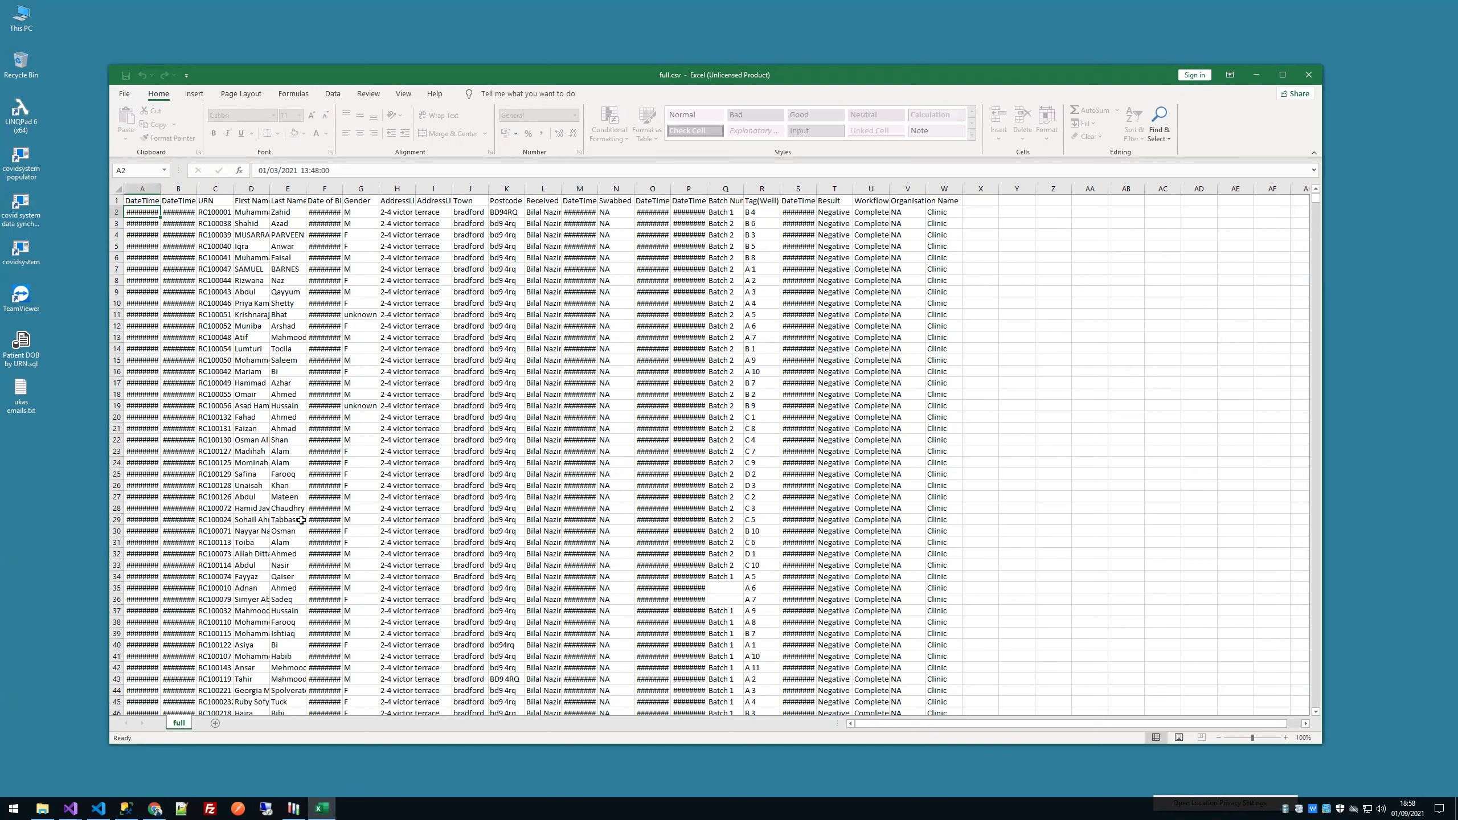
Step: Scroll down through the records and close full.csv
scroll(484, 492, "down", 20)
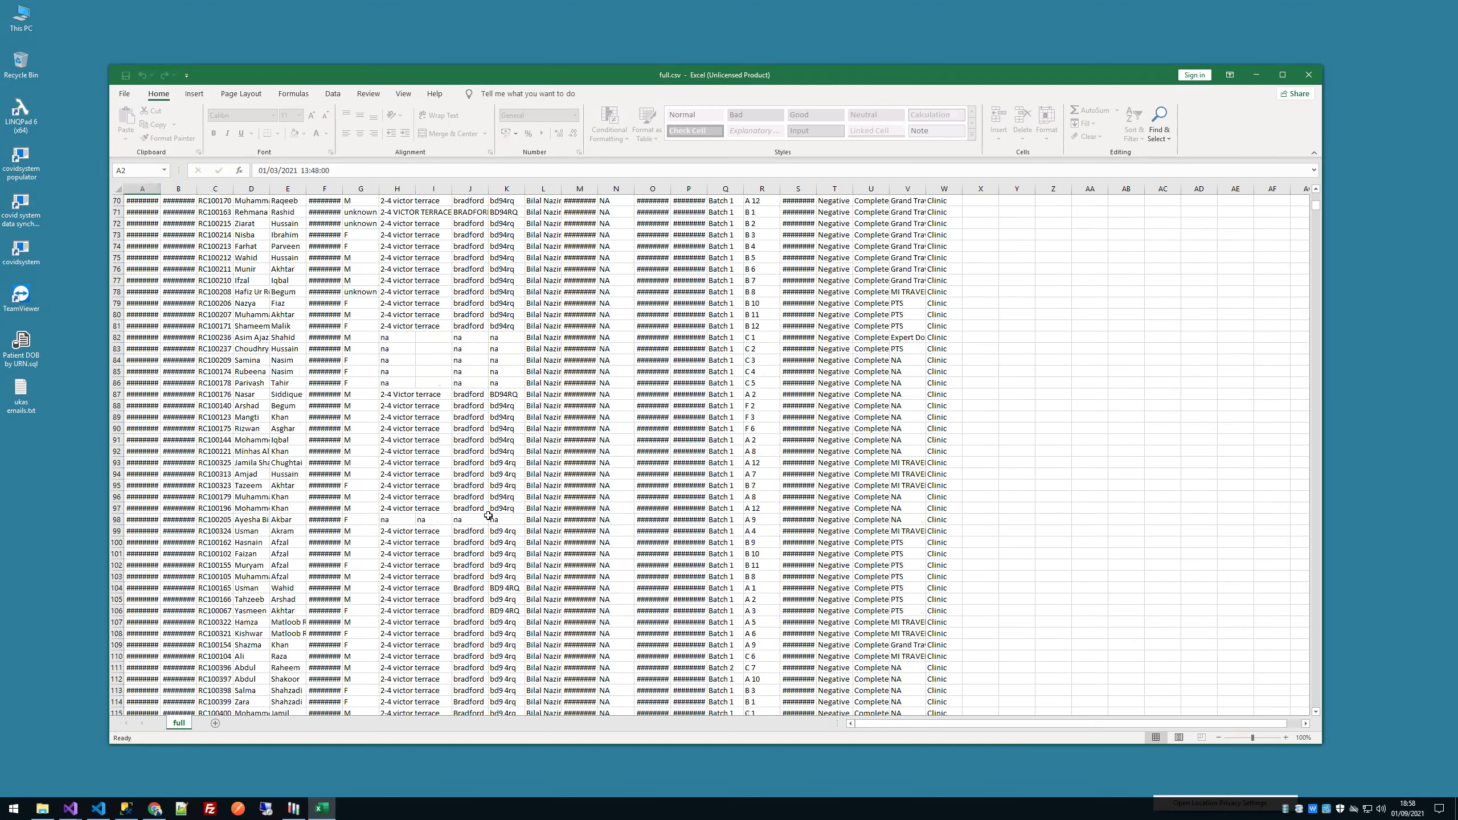
scroll(501, 515, "down", 2)
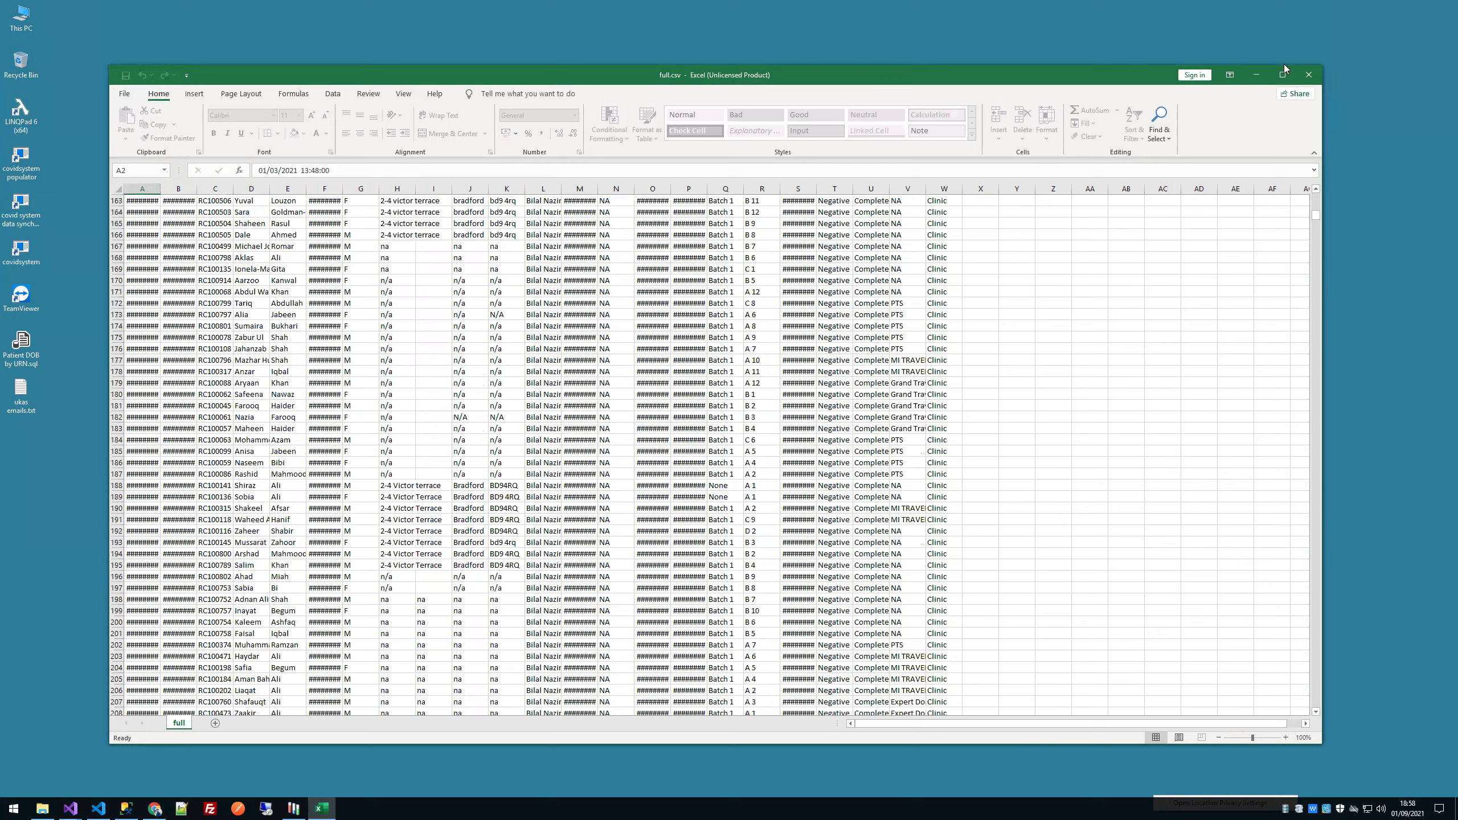
left_click(1306, 75)
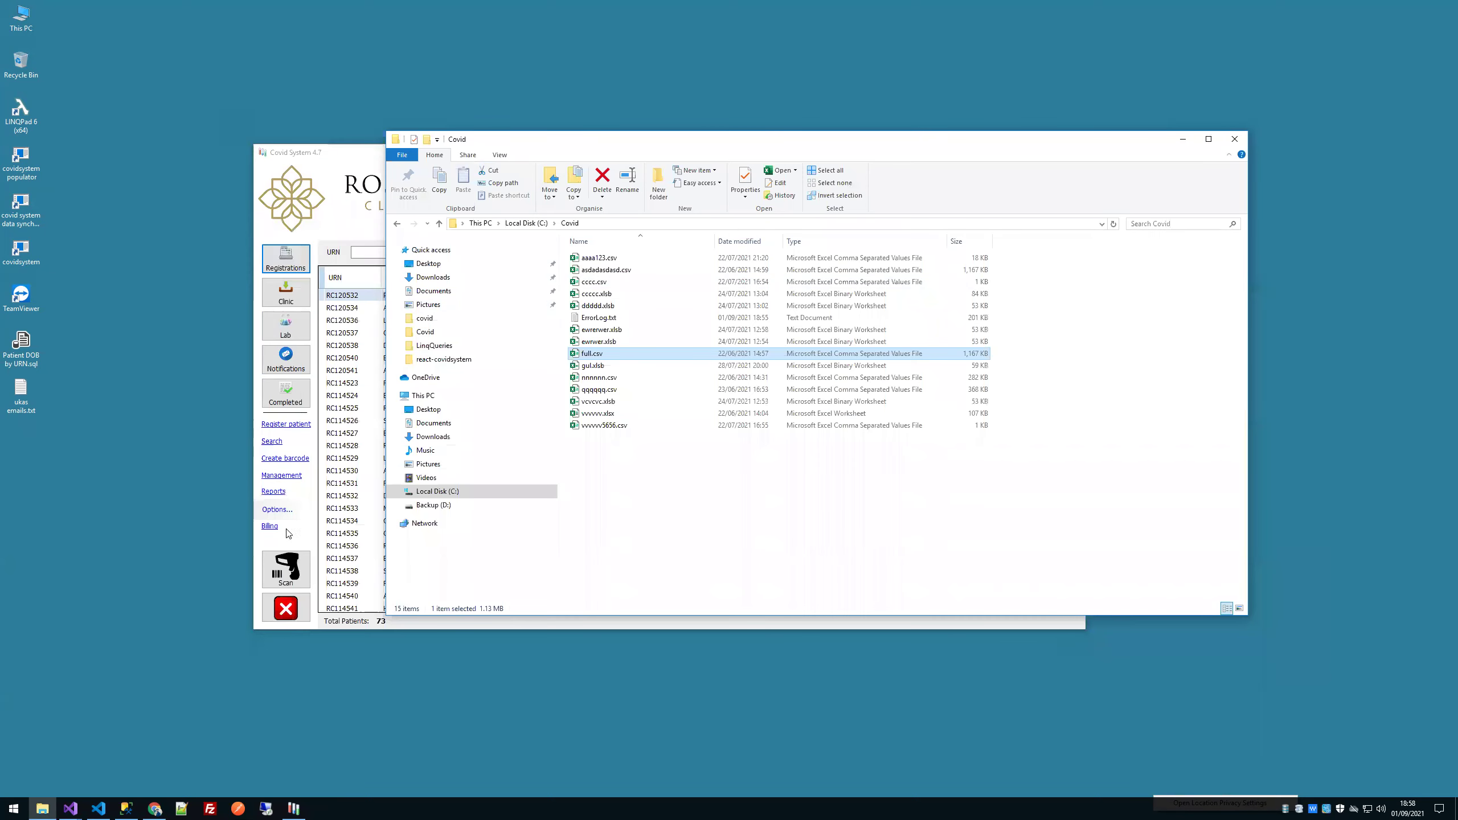
Step: Check the full-range clinic report, then view the JK Travels billing details
left_click(274, 492)
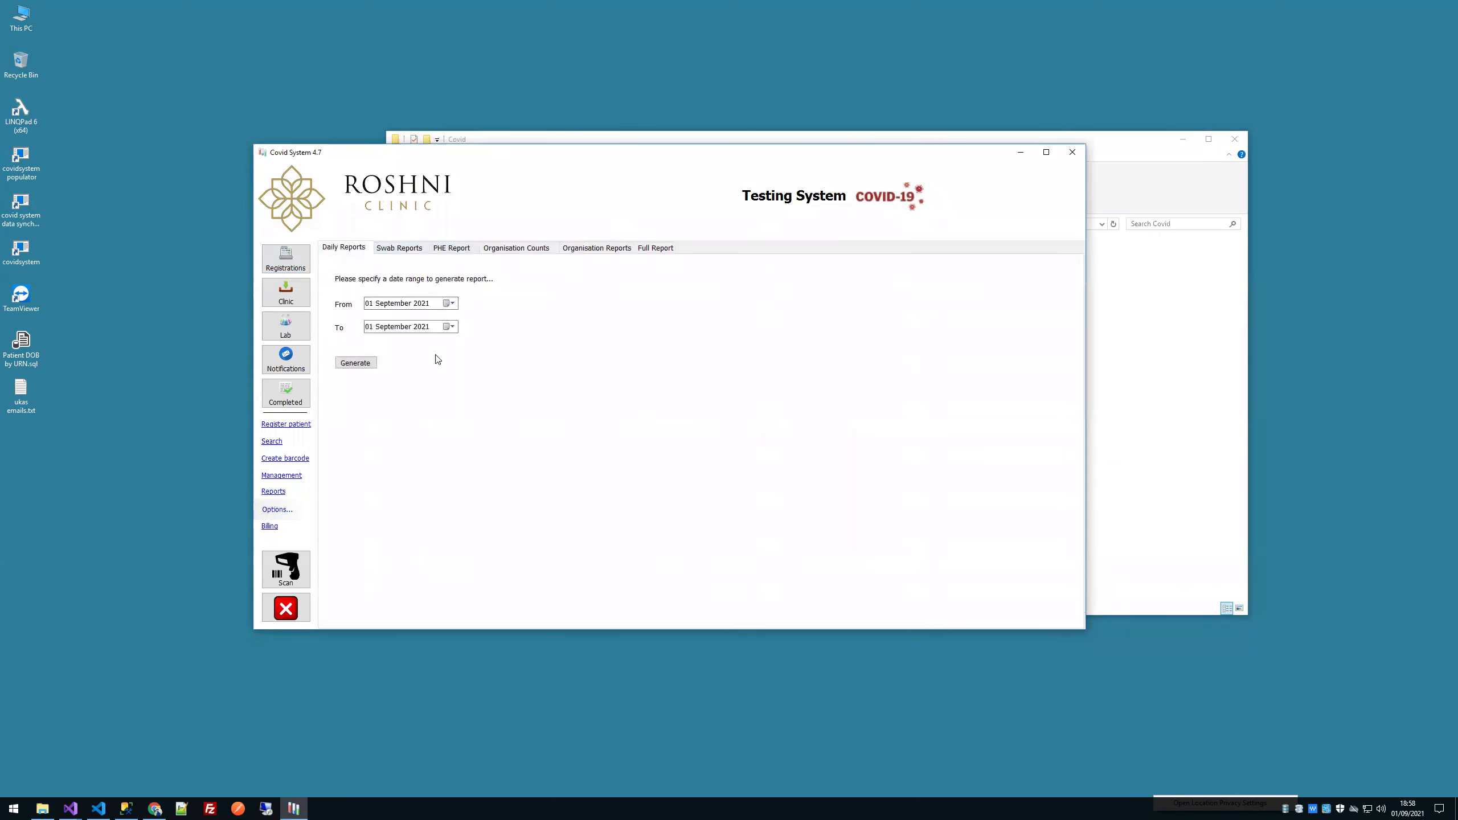
left_click(646, 253)
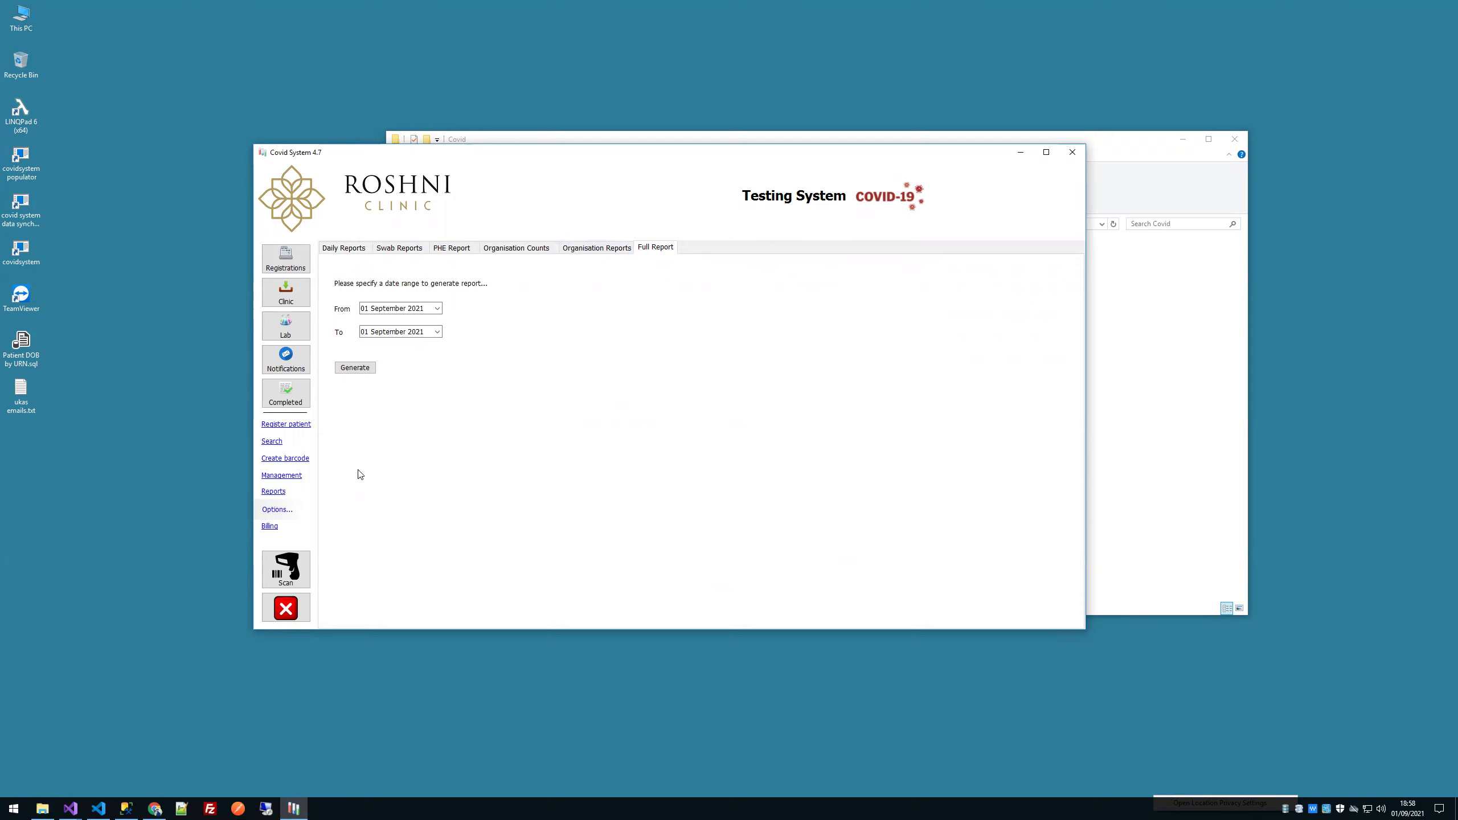
left_click(270, 526)
left_click(612, 259)
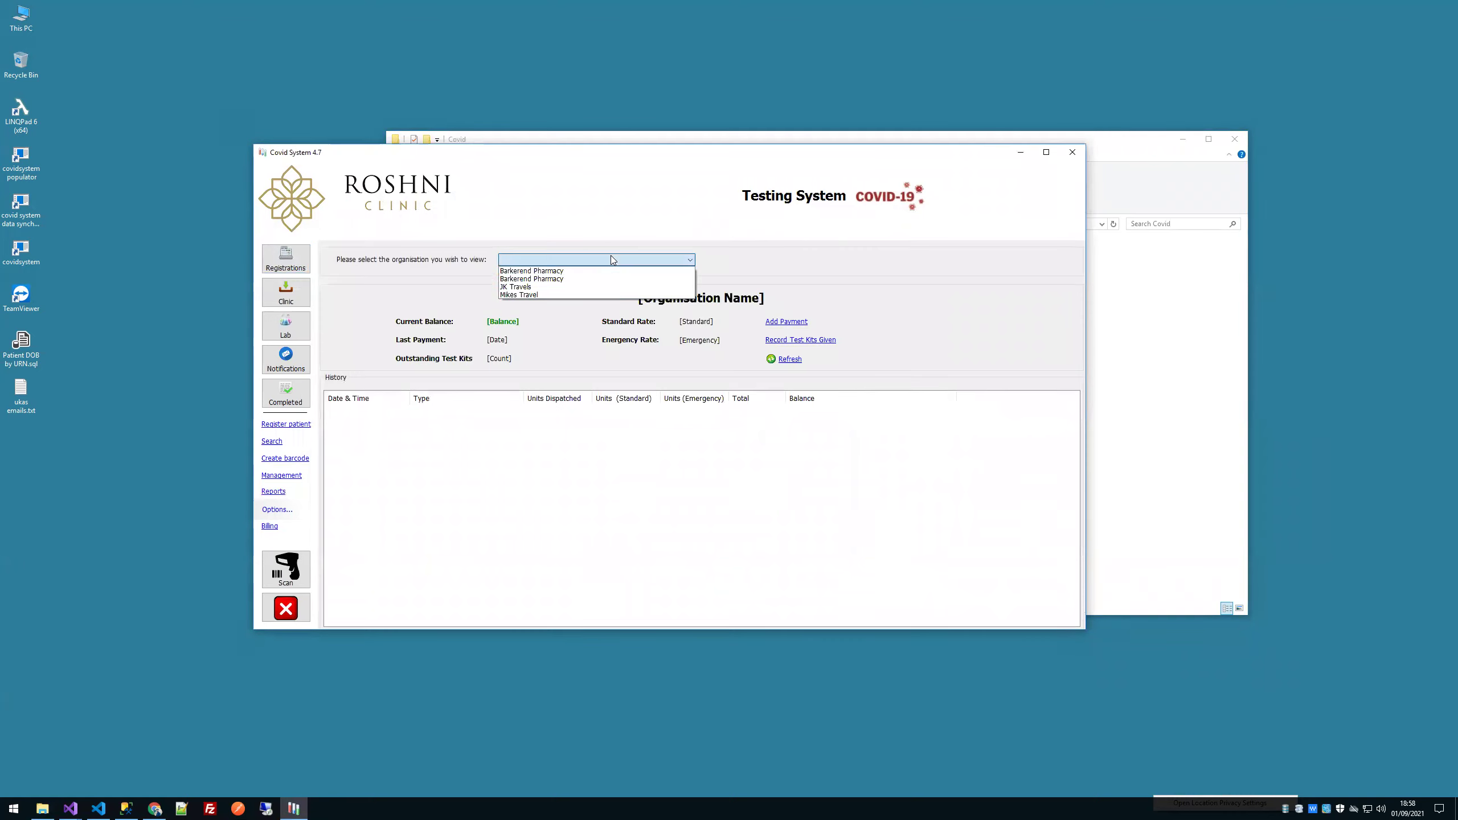
left_click(555, 287)
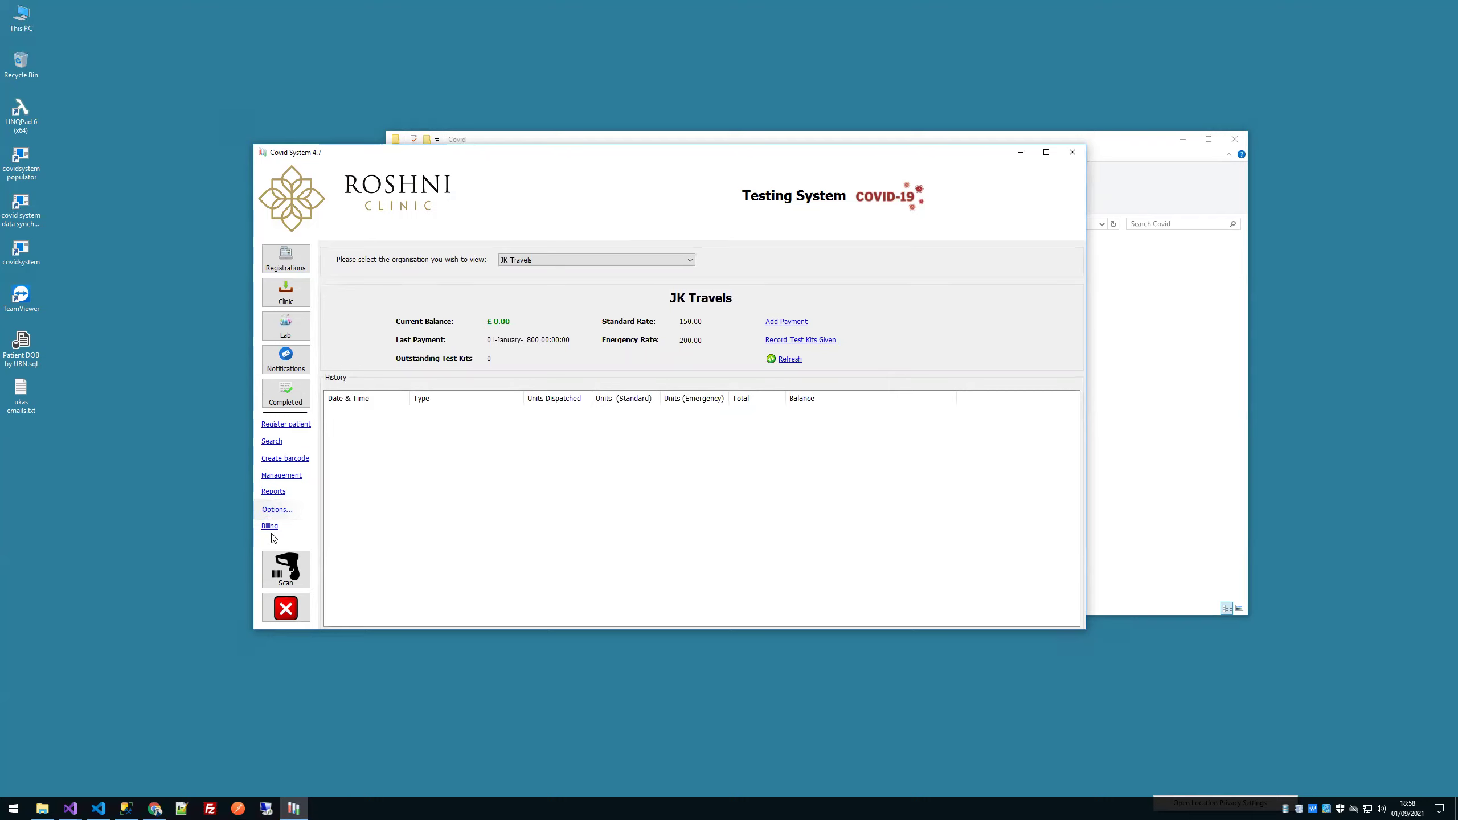
Step: Cancel a JK Travels payment without saving and list the 73 JK Travels registrations
left_click(772, 322)
left_click(802, 454)
left_click(294, 511)
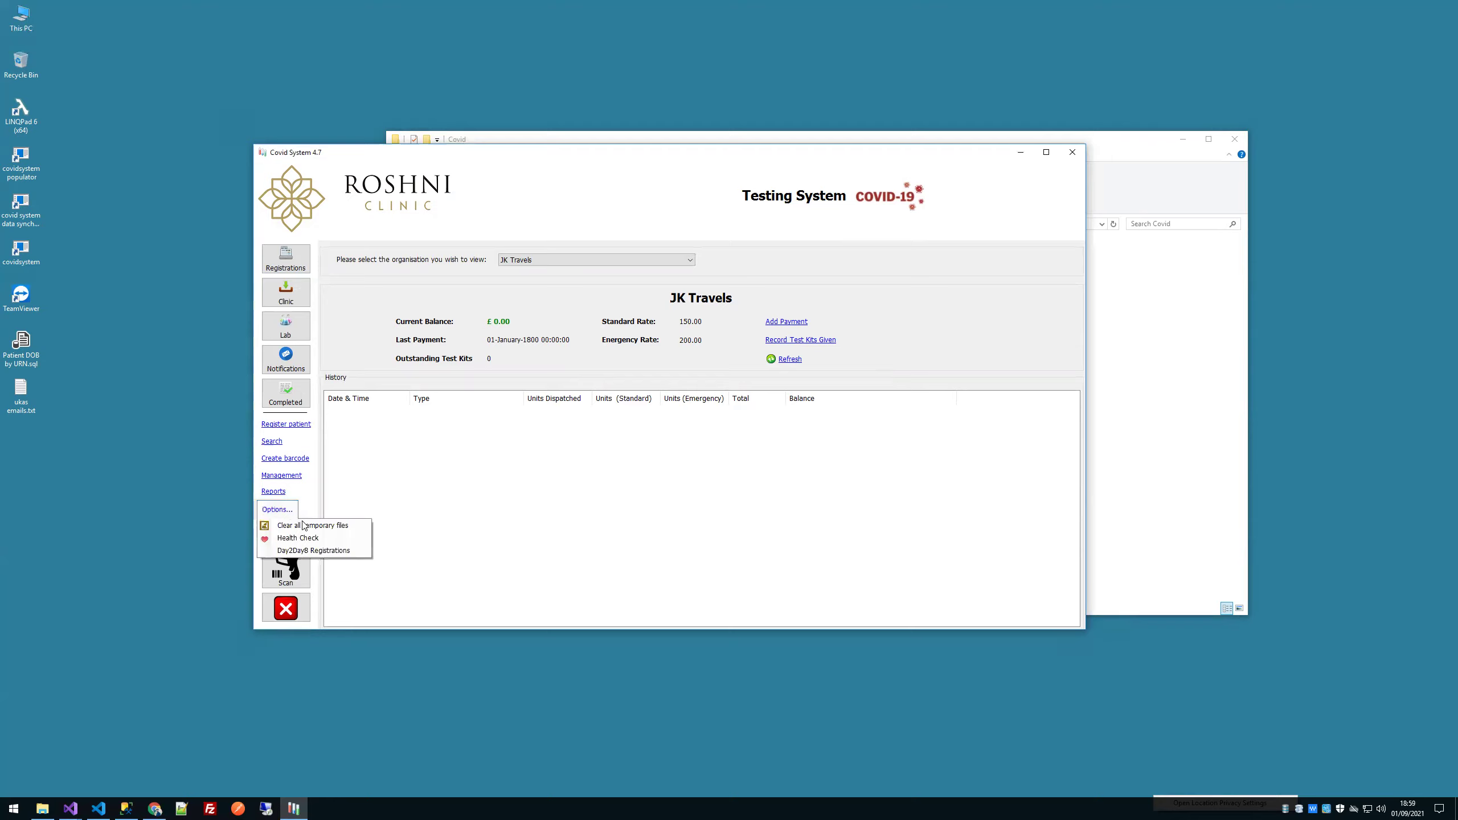
left_click(458, 547)
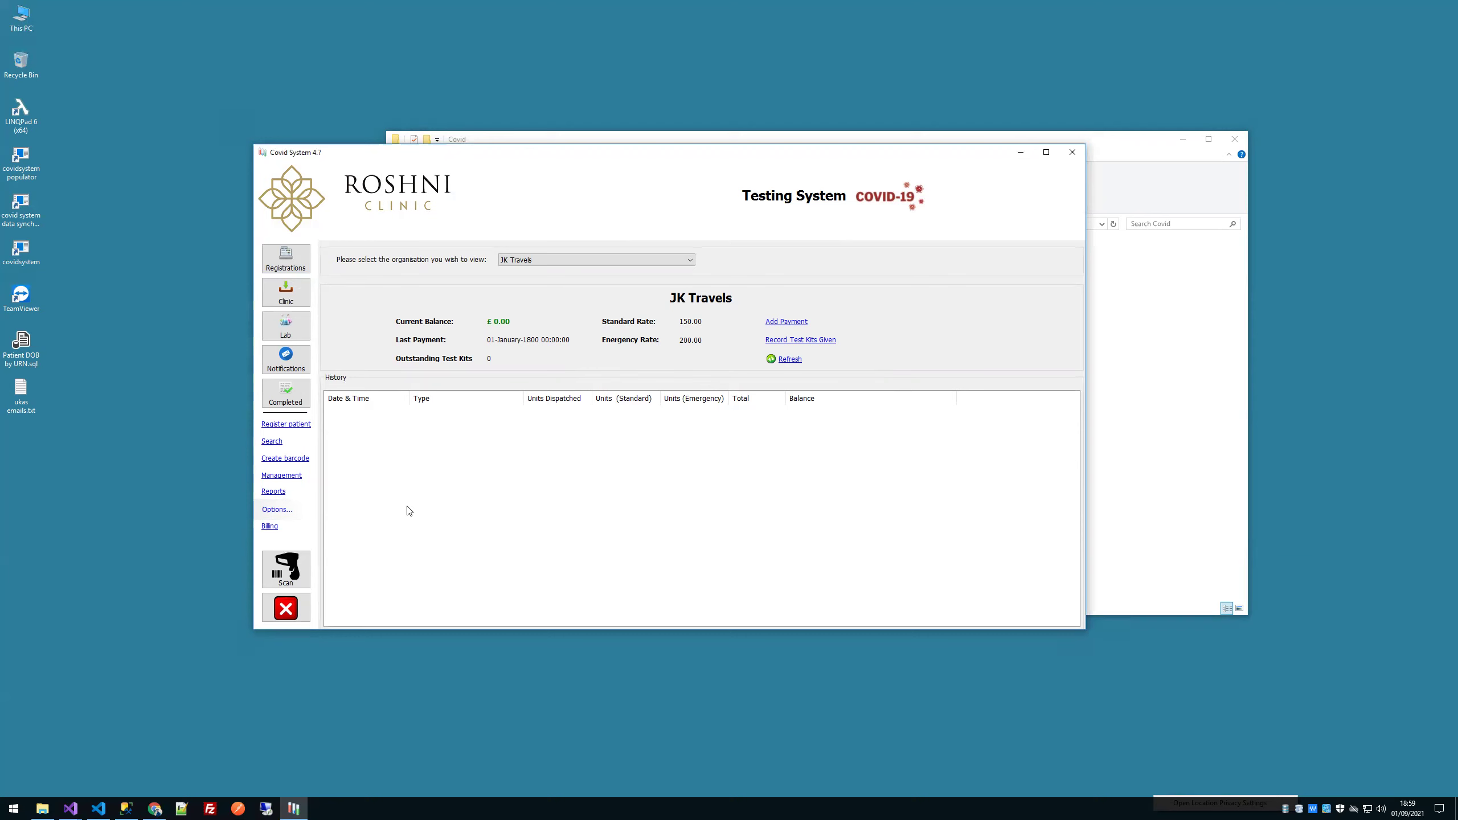
left_click(274, 257)
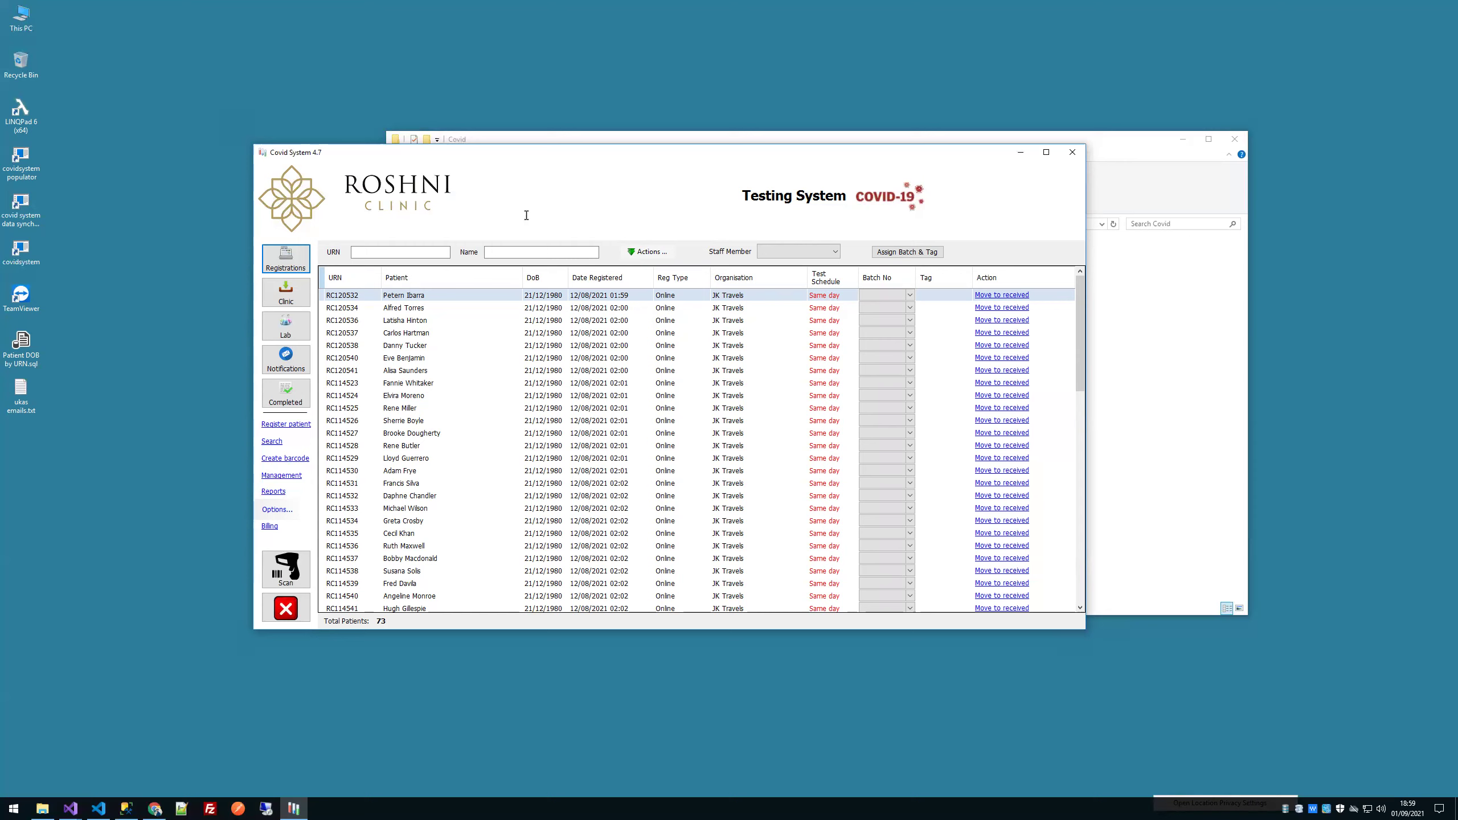
left_click(454, 386)
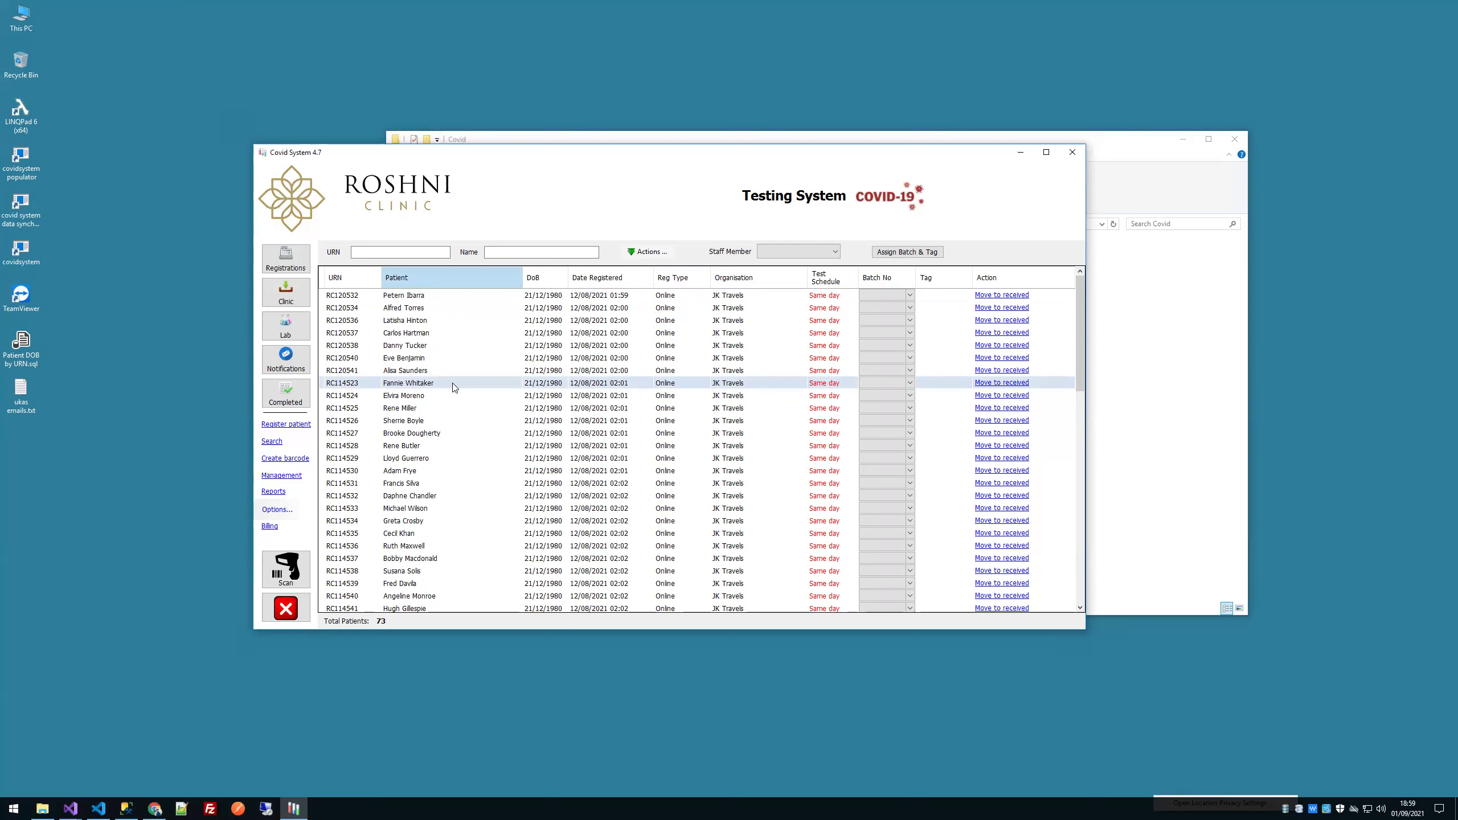
right_click(454, 387)
left_click(425, 386)
double_click(420, 386)
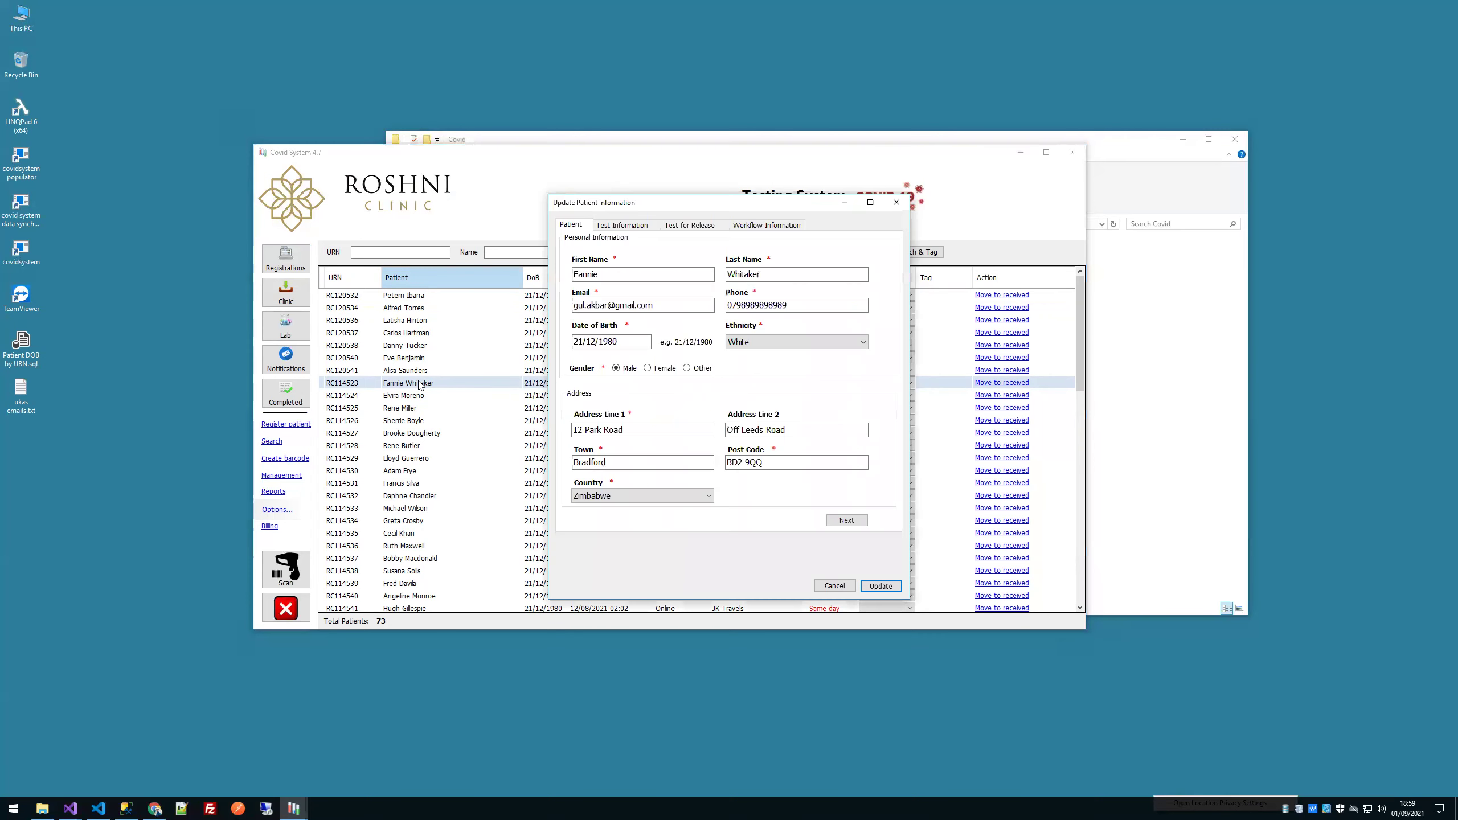
left_click(792, 225)
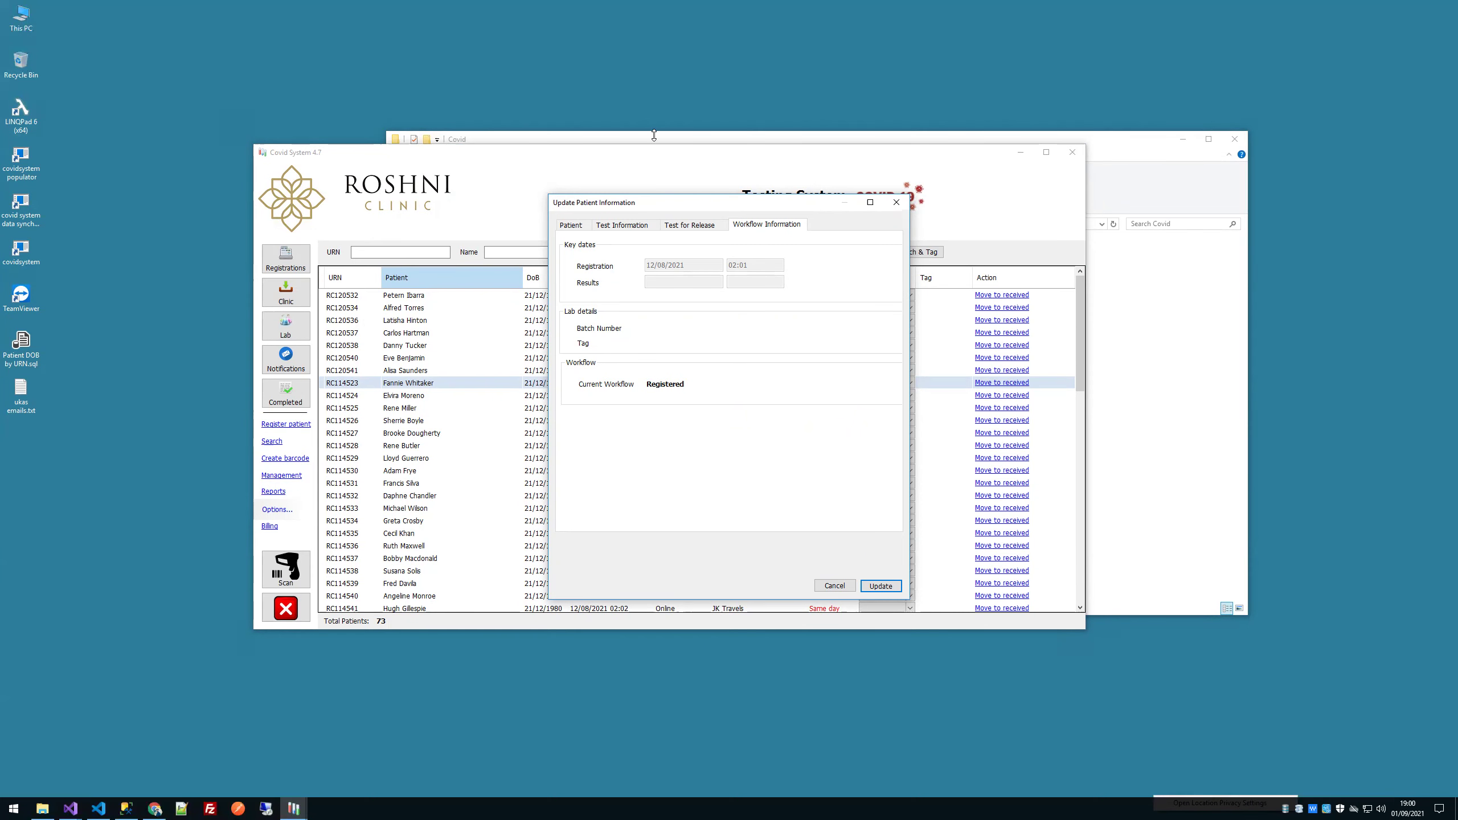
left_click(894, 205)
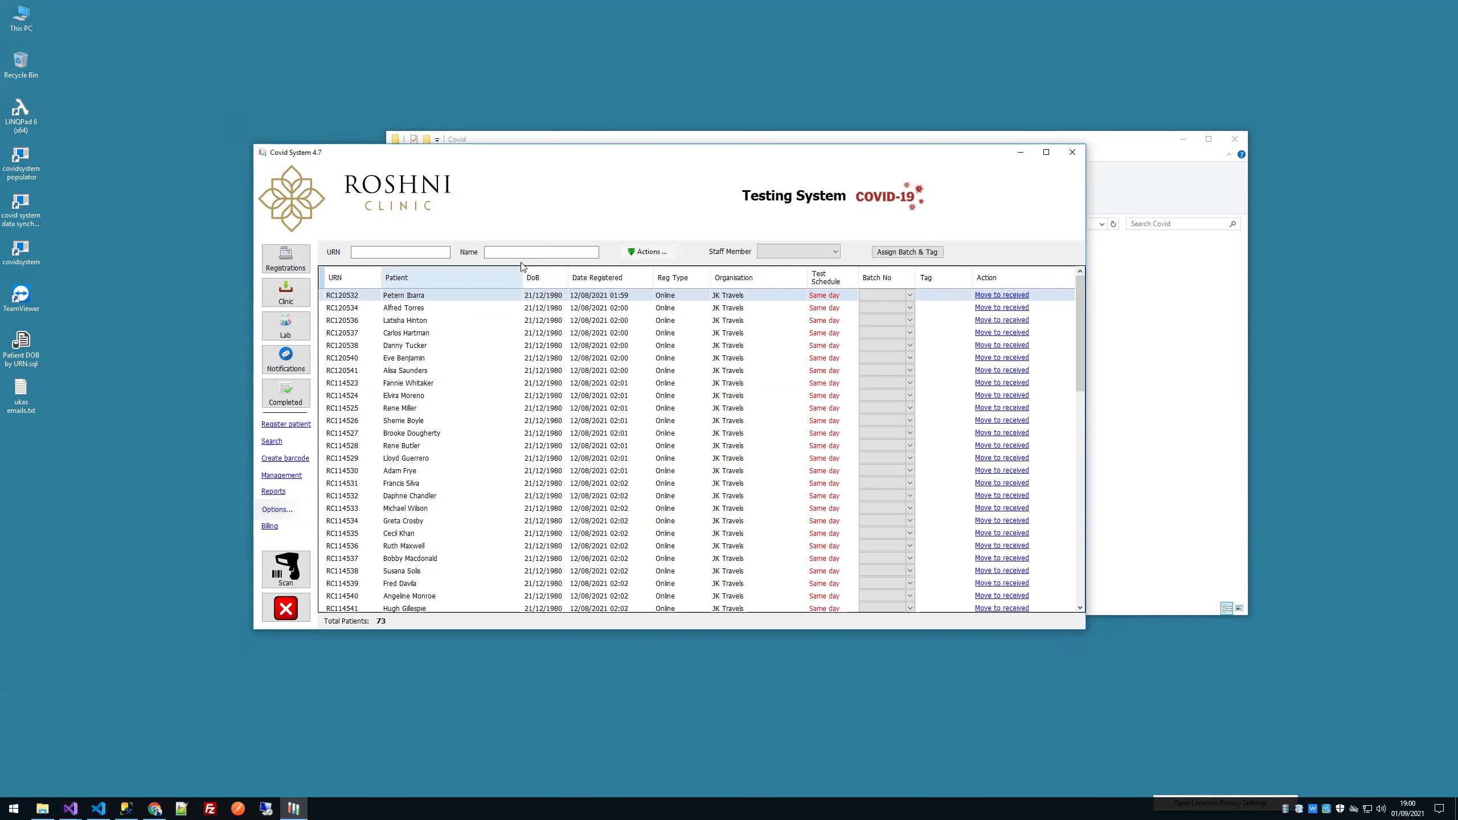
key("ctrl+Left")
Step: Open the Trello Home board from the Work boards, then close it and the Zoom demo window
left_click(242, 50)
left_click(222, 115)
left_click(217, 275, "shift")
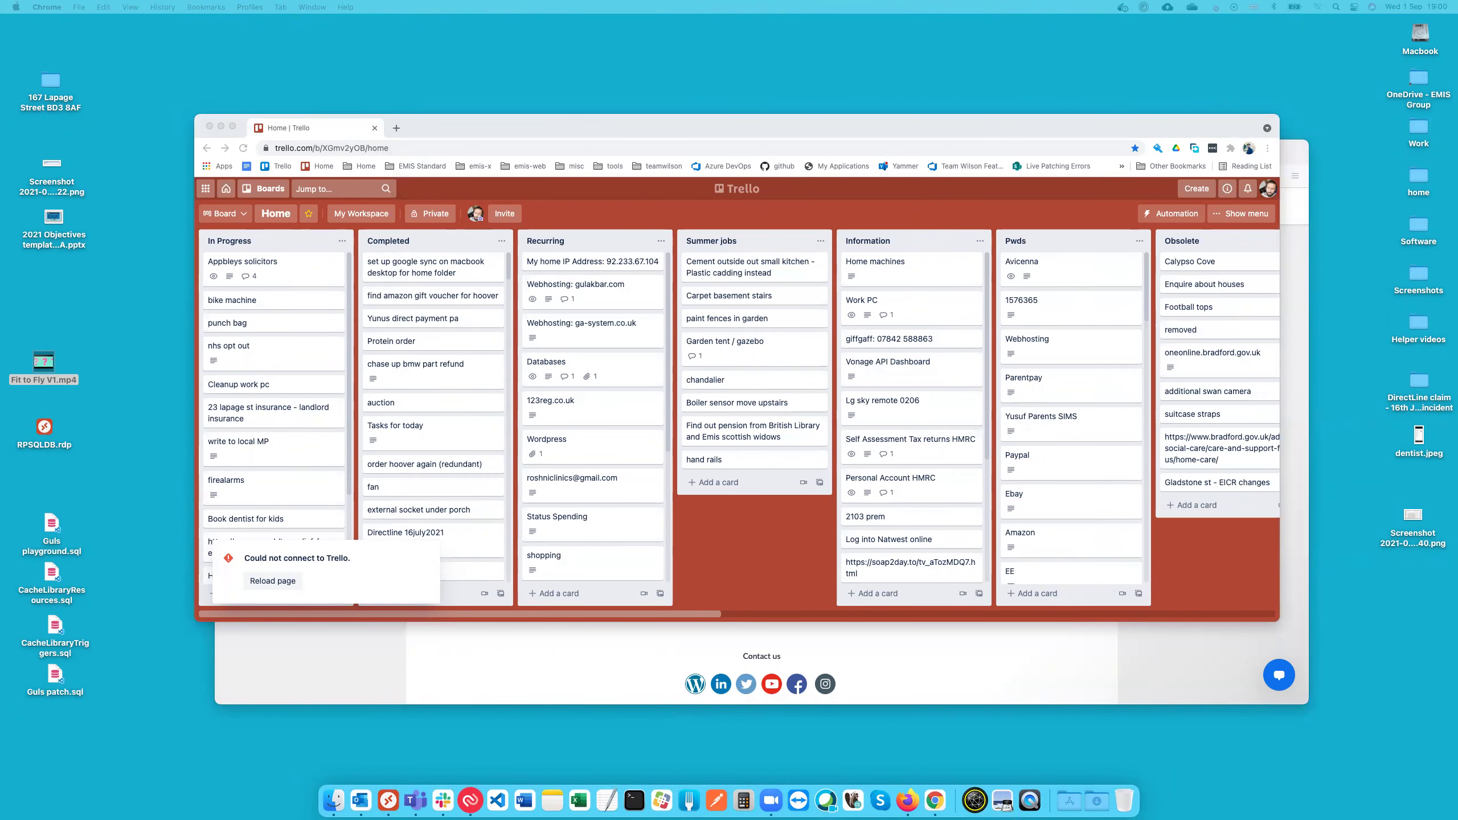
key("super+w")
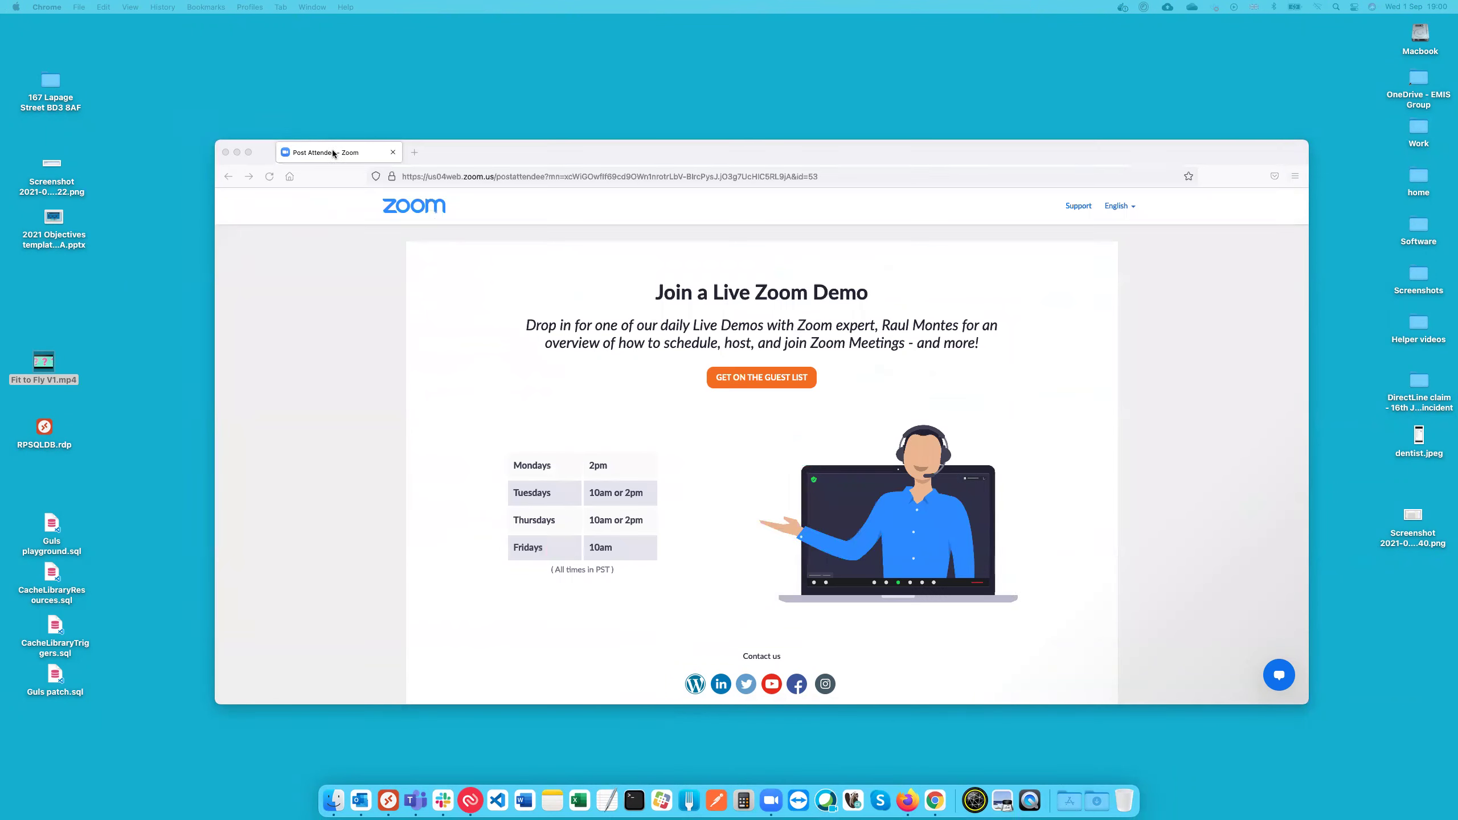
middle_click(339, 154)
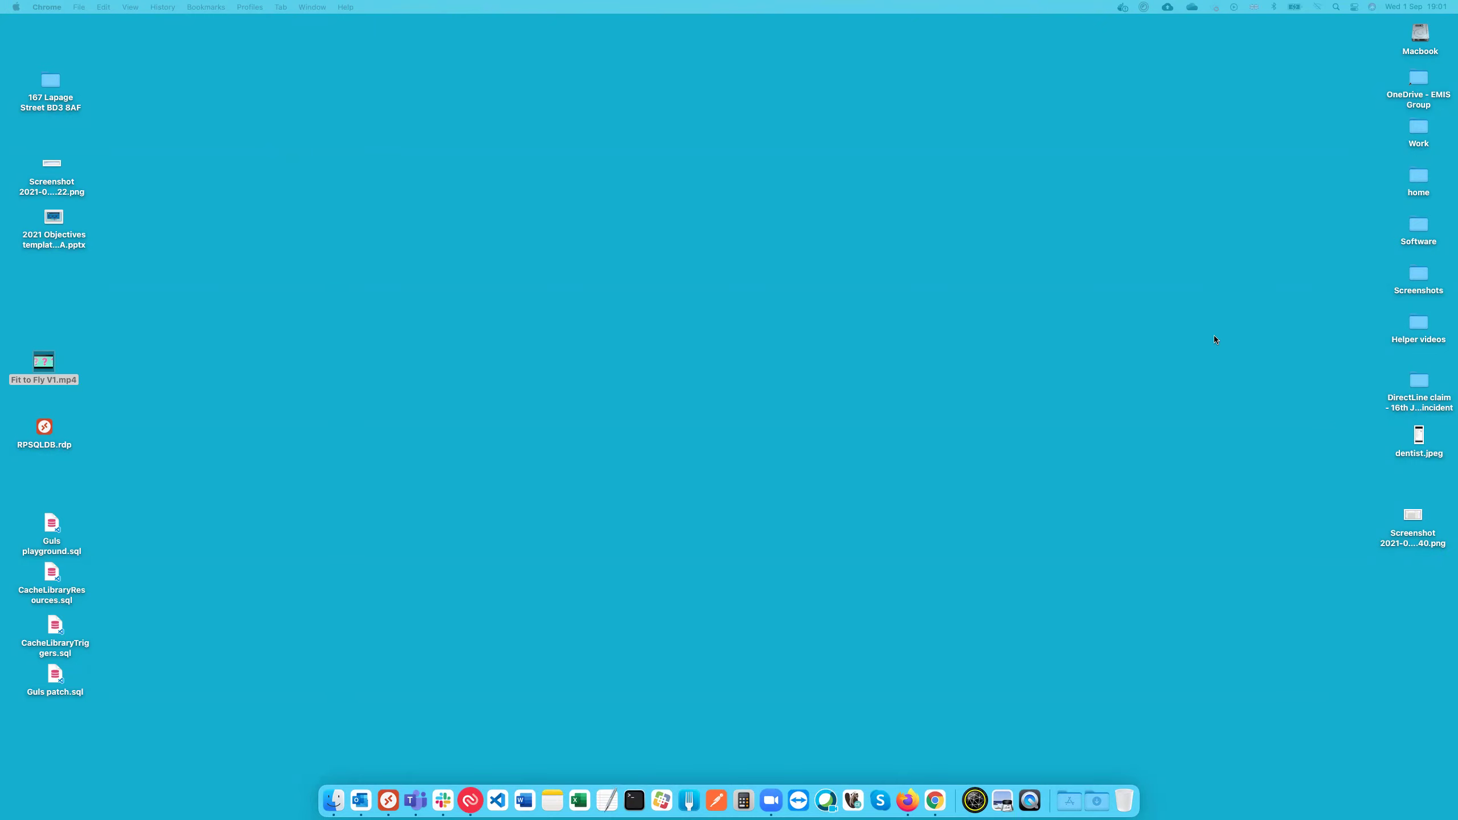
key("ctrl+Right")
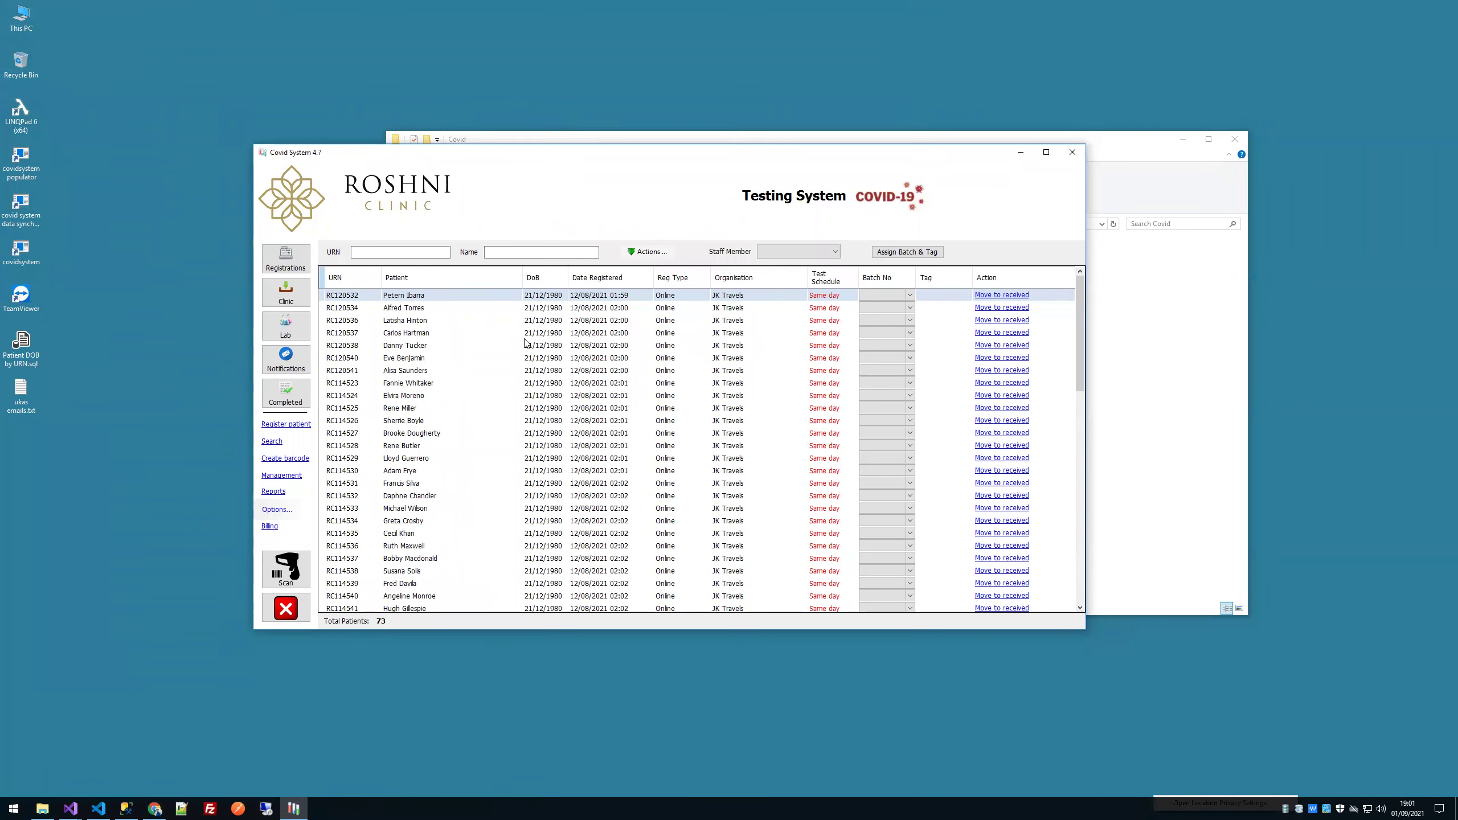
Step: Start a Mohr Labs test-kit order for 150 units
left_click(155, 808)
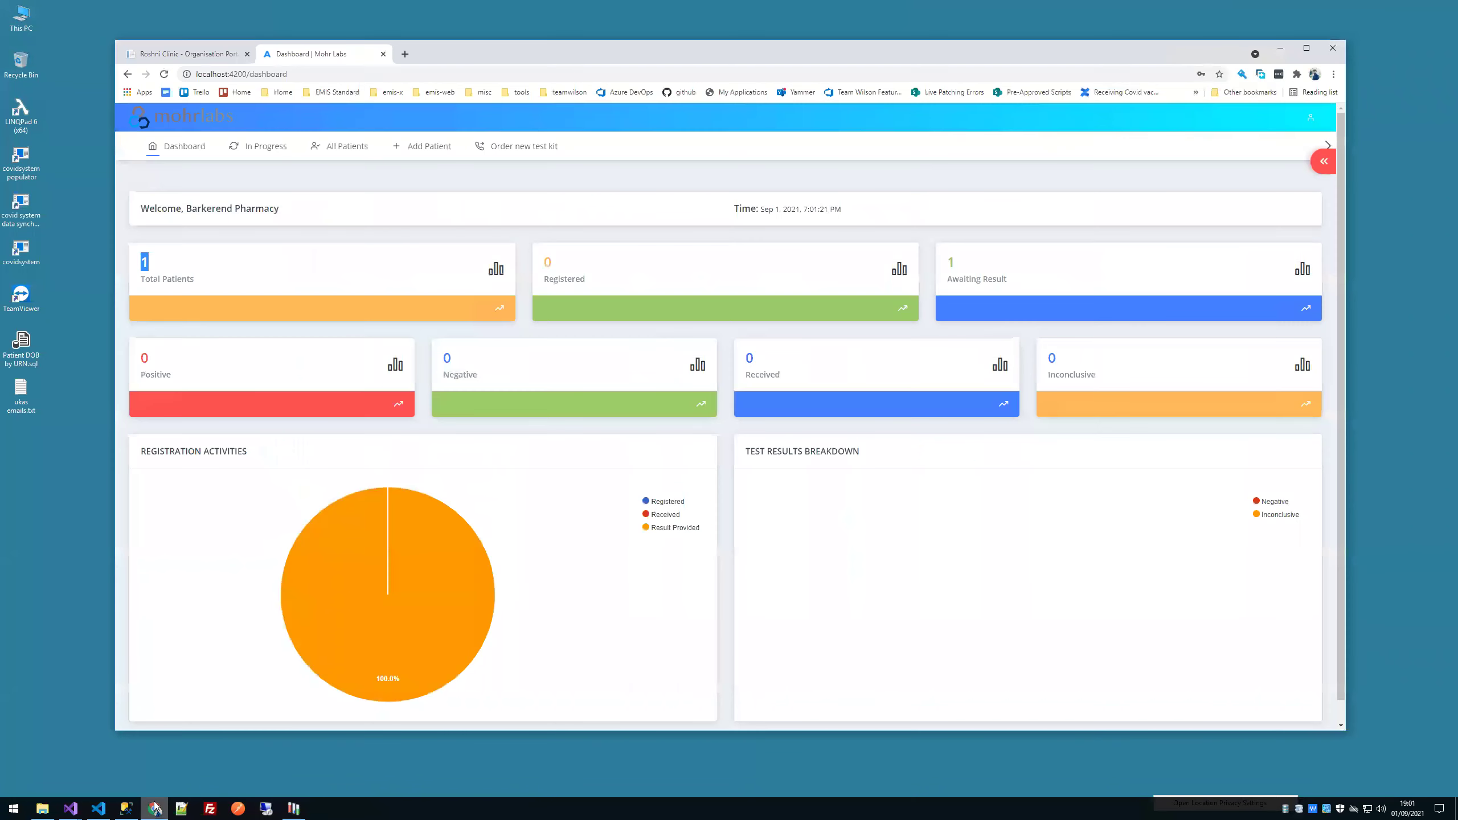
left_click(518, 149)
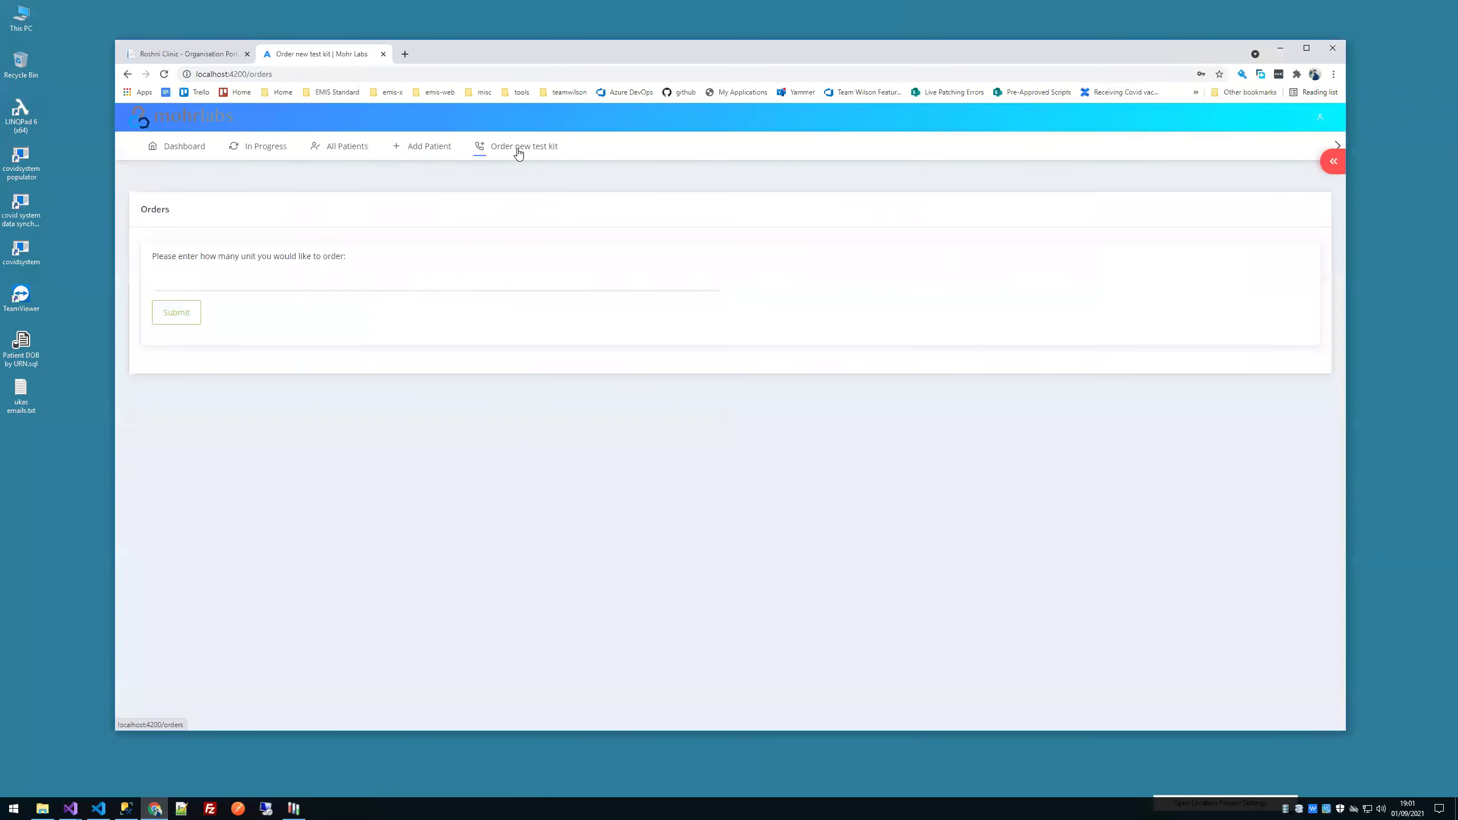
left_click(201, 283)
type("150")
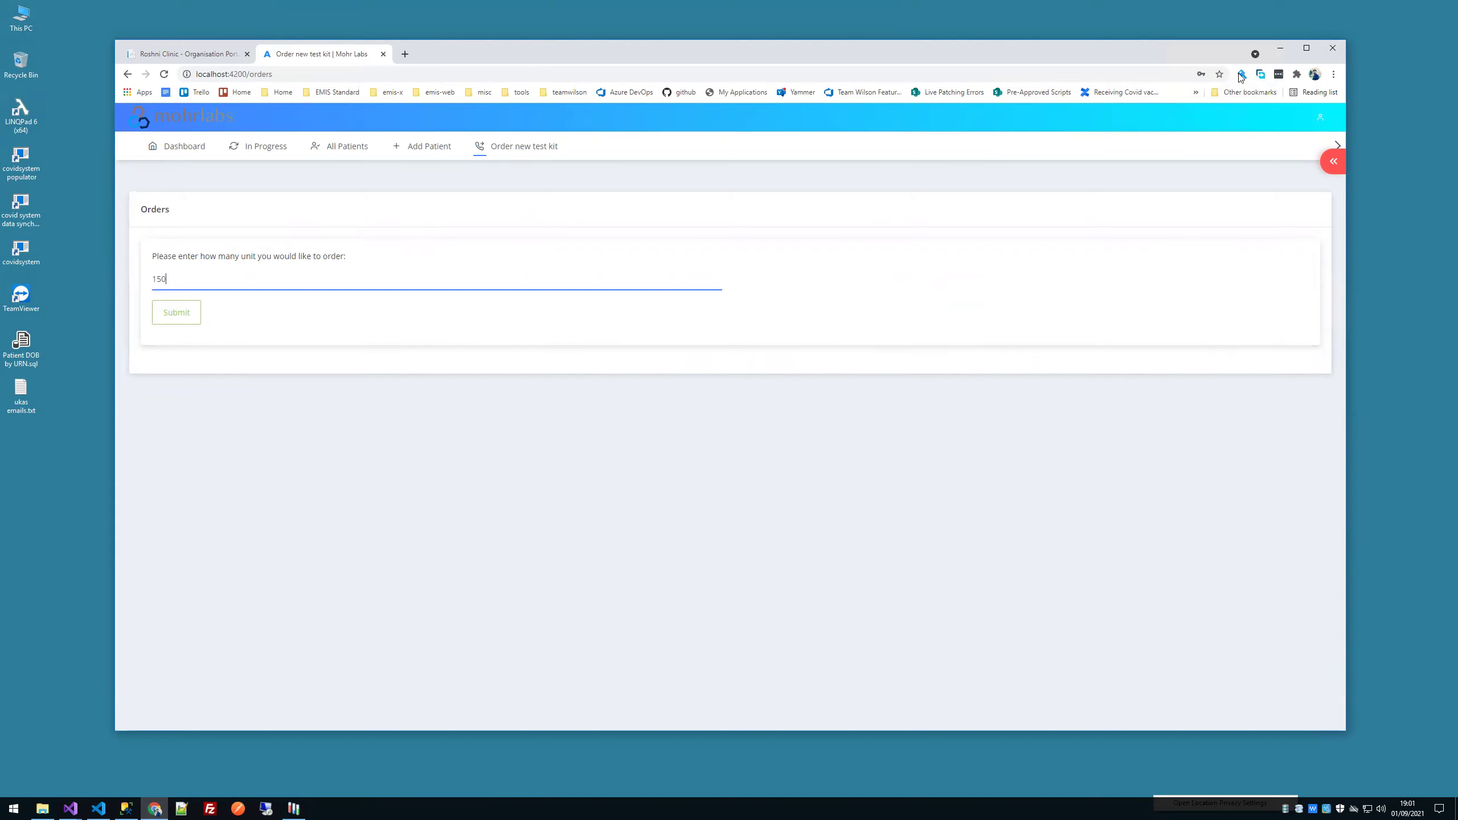
Step: Close the File Explorer window and move the Covid System window up and right
left_click(1280, 48)
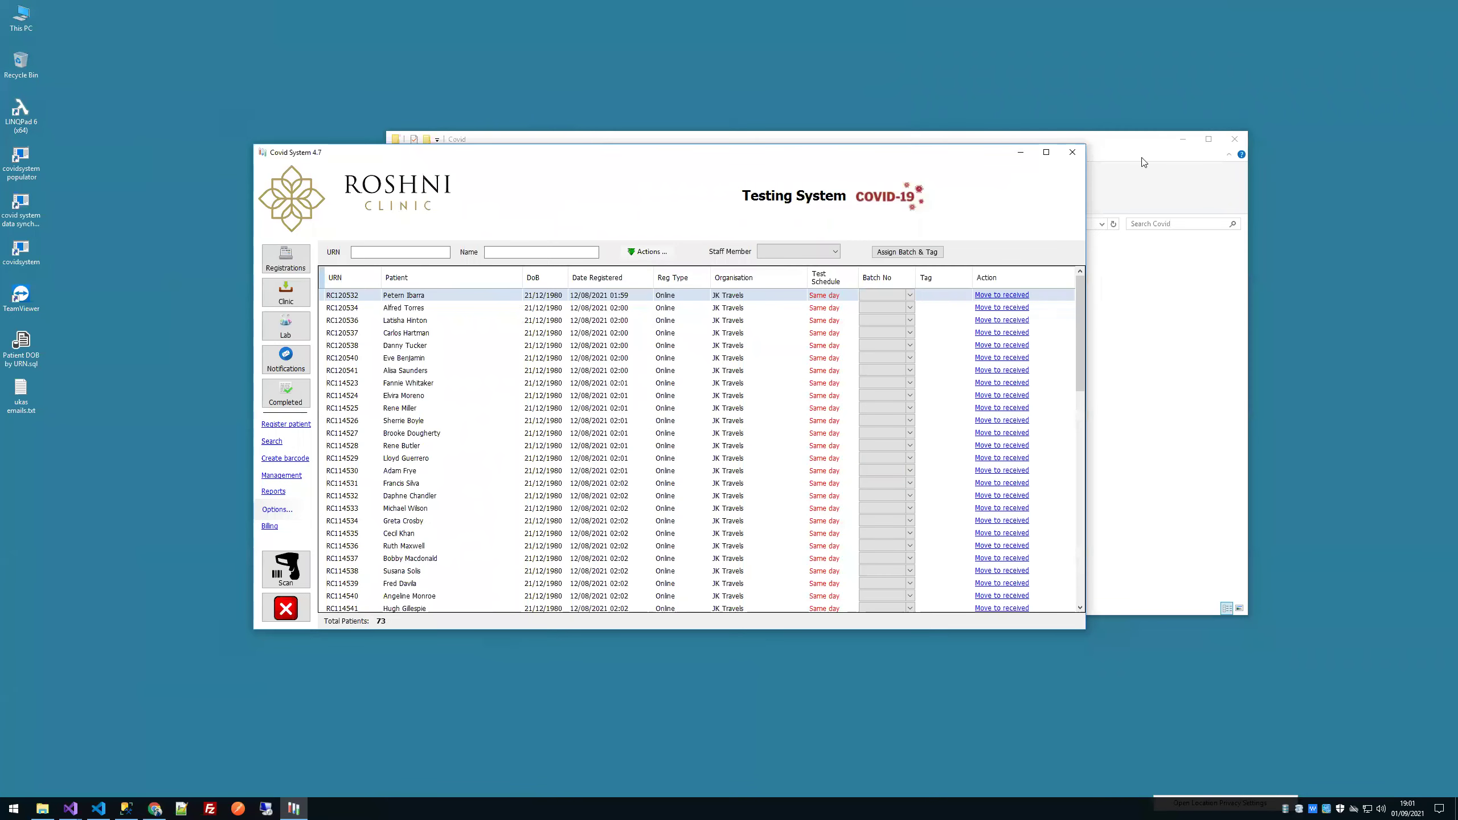
left_click(1234, 139)
left_click_drag(749, 155, 812, 143)
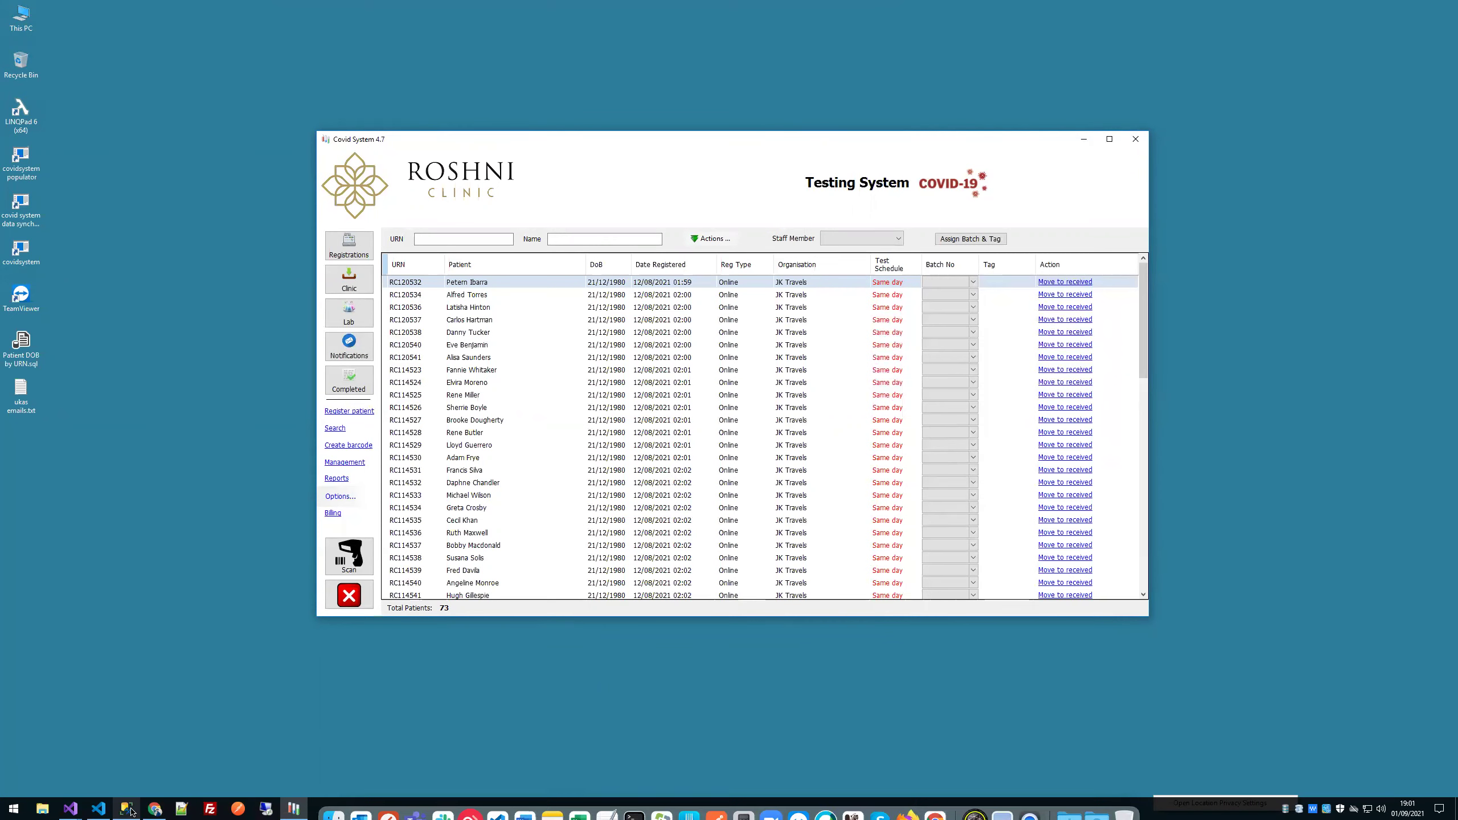
left_click(155, 809)
Step: Review the In Progress and All Patients lists, then sign out of the portal
left_click(275, 153)
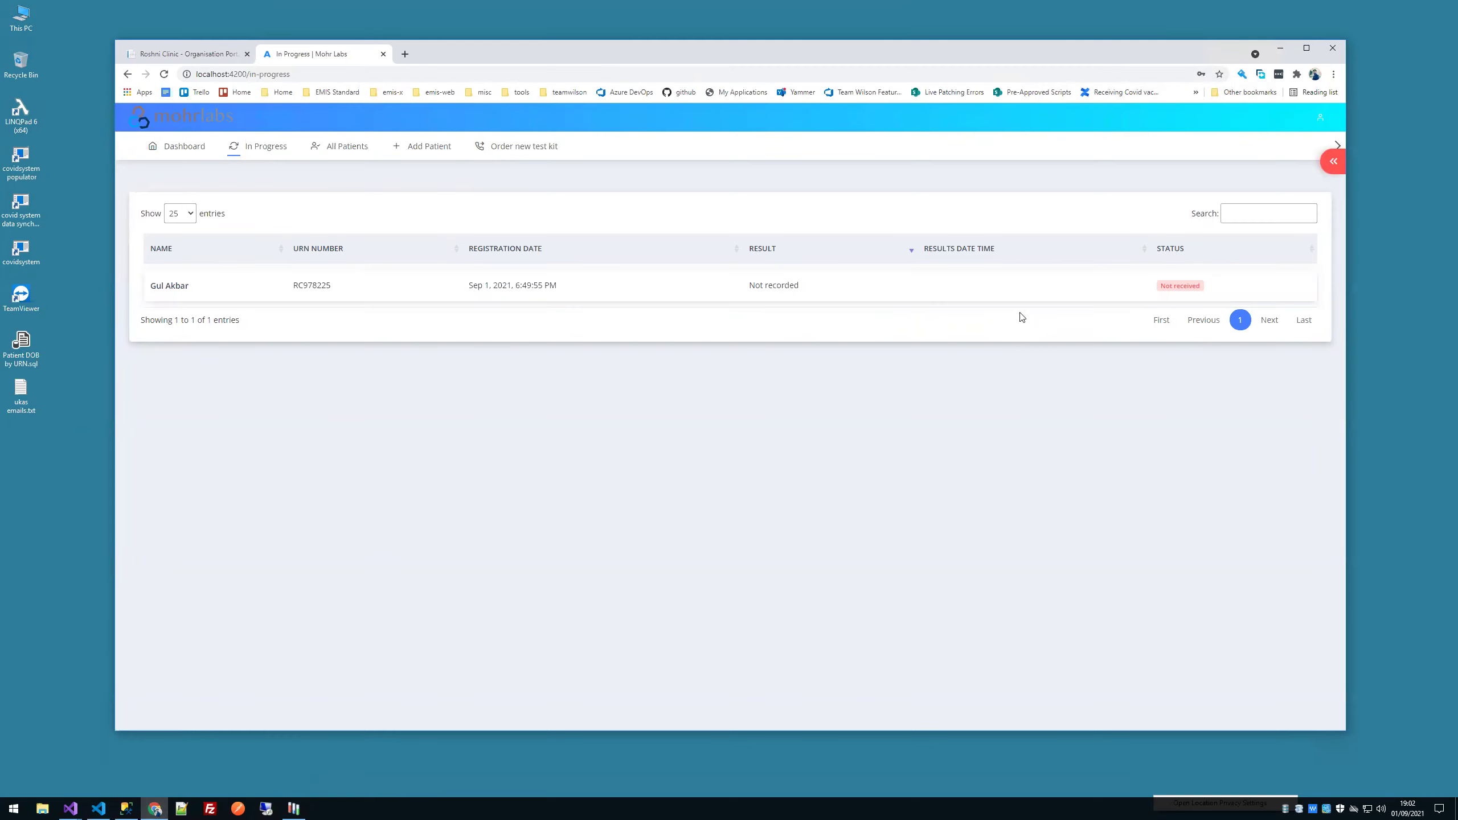
left_click(355, 154)
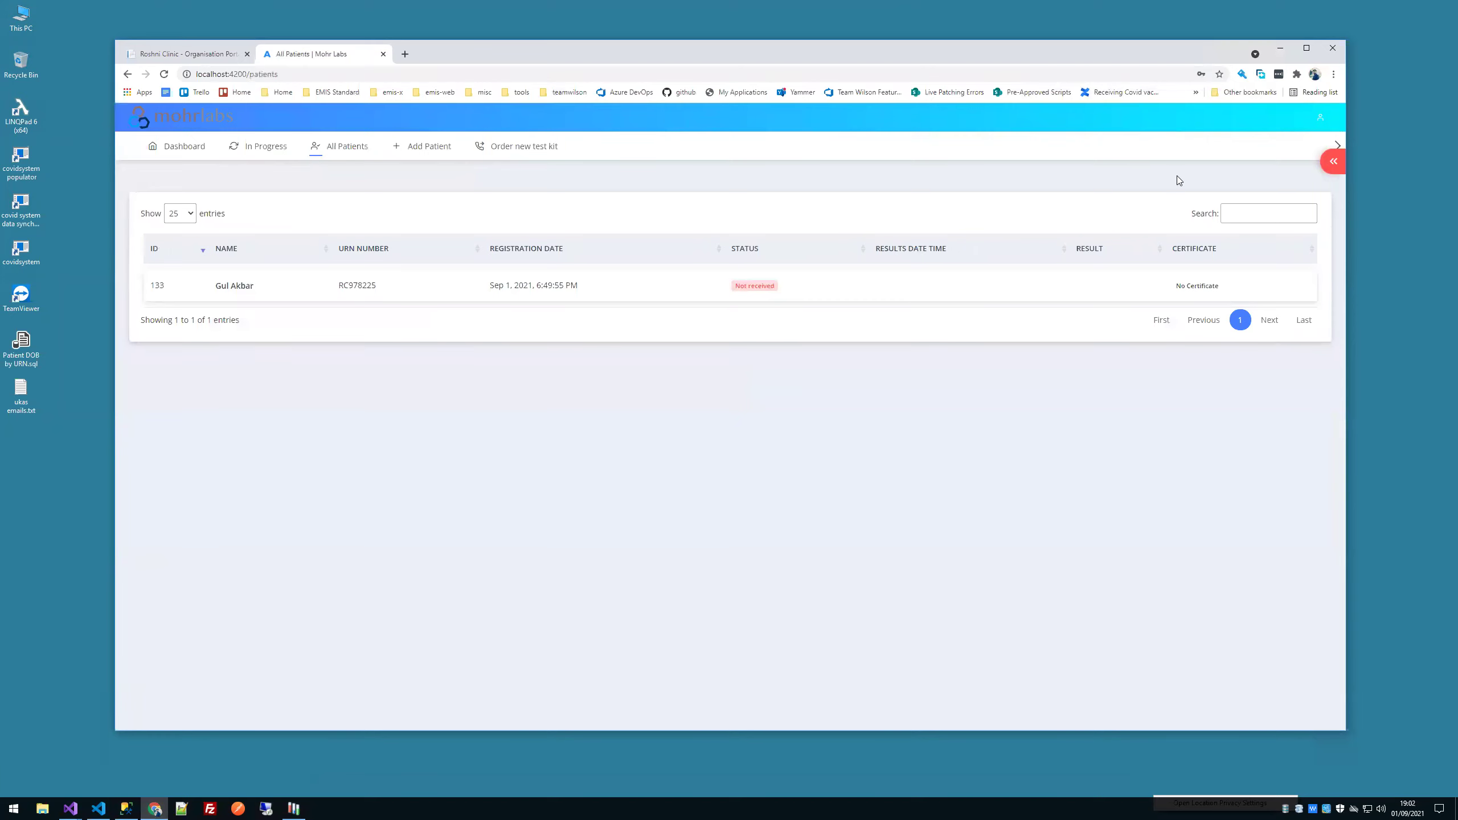
left_click(1312, 123)
left_click(1235, 155)
Step: Sign in with the saved JK Travels login and download the completed patient's certificate
left_click(1257, 388)
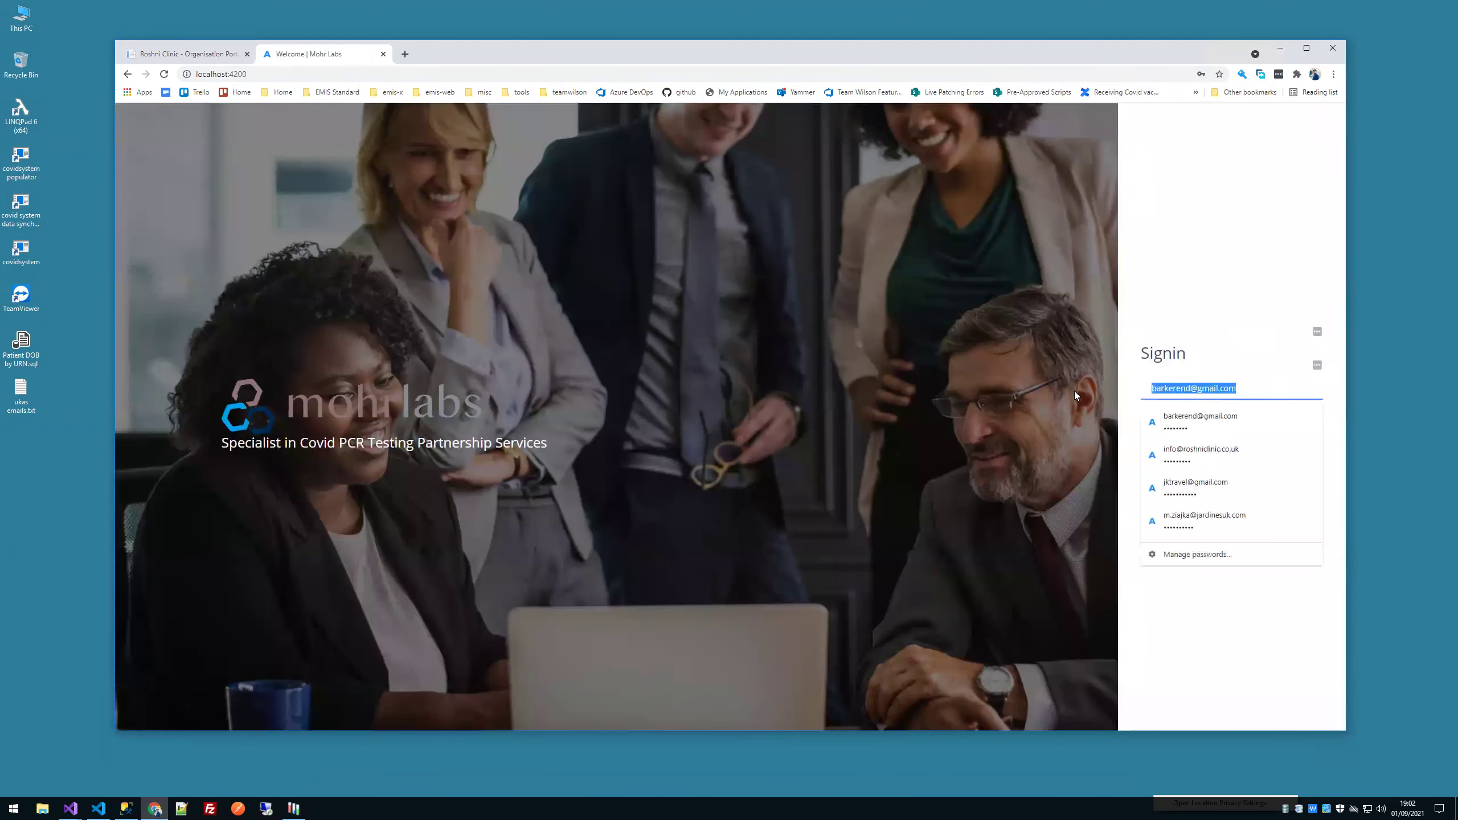
left_click(1220, 484)
left_click(1211, 475)
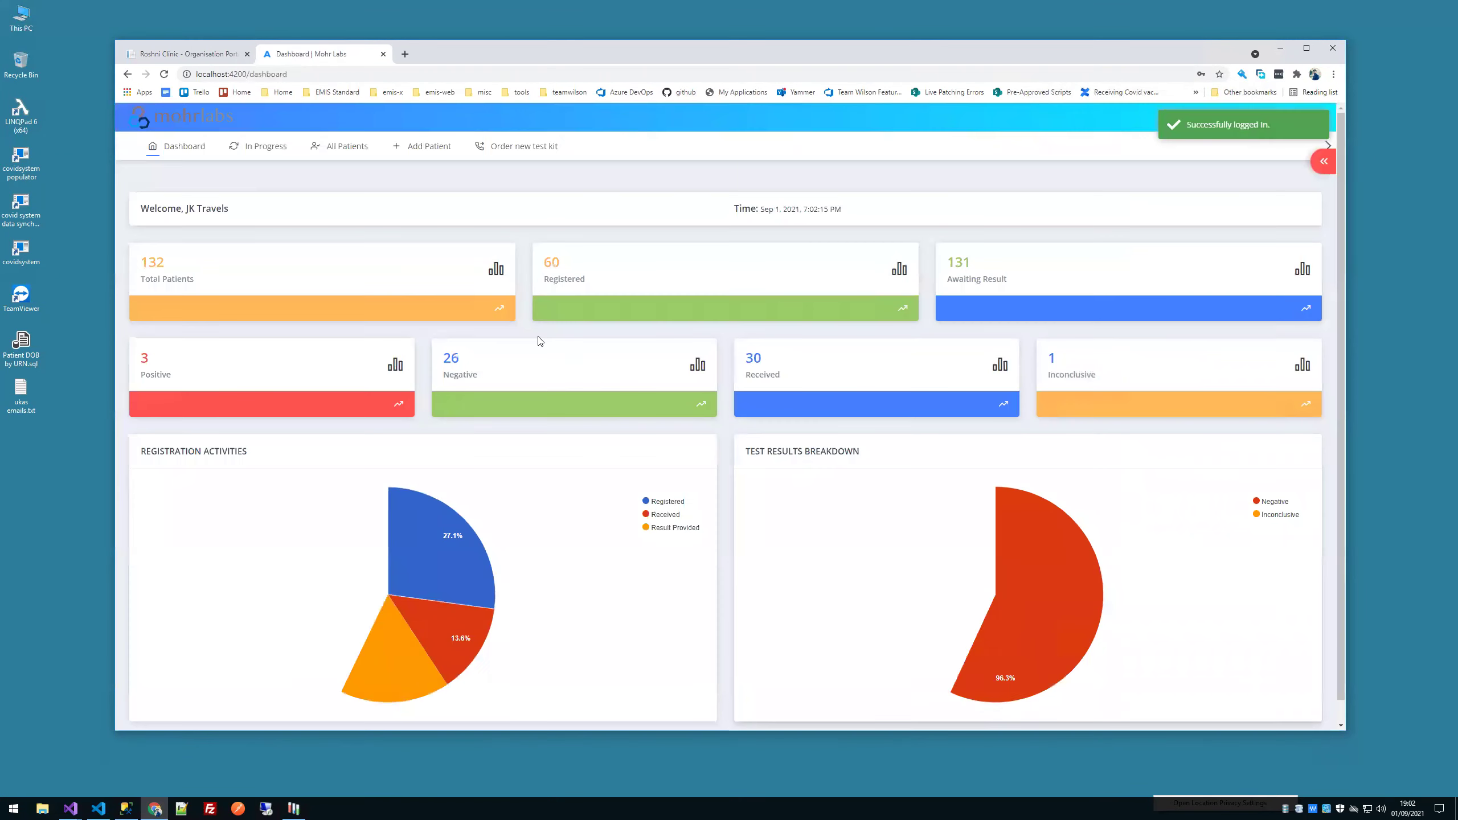
left_click(344, 146)
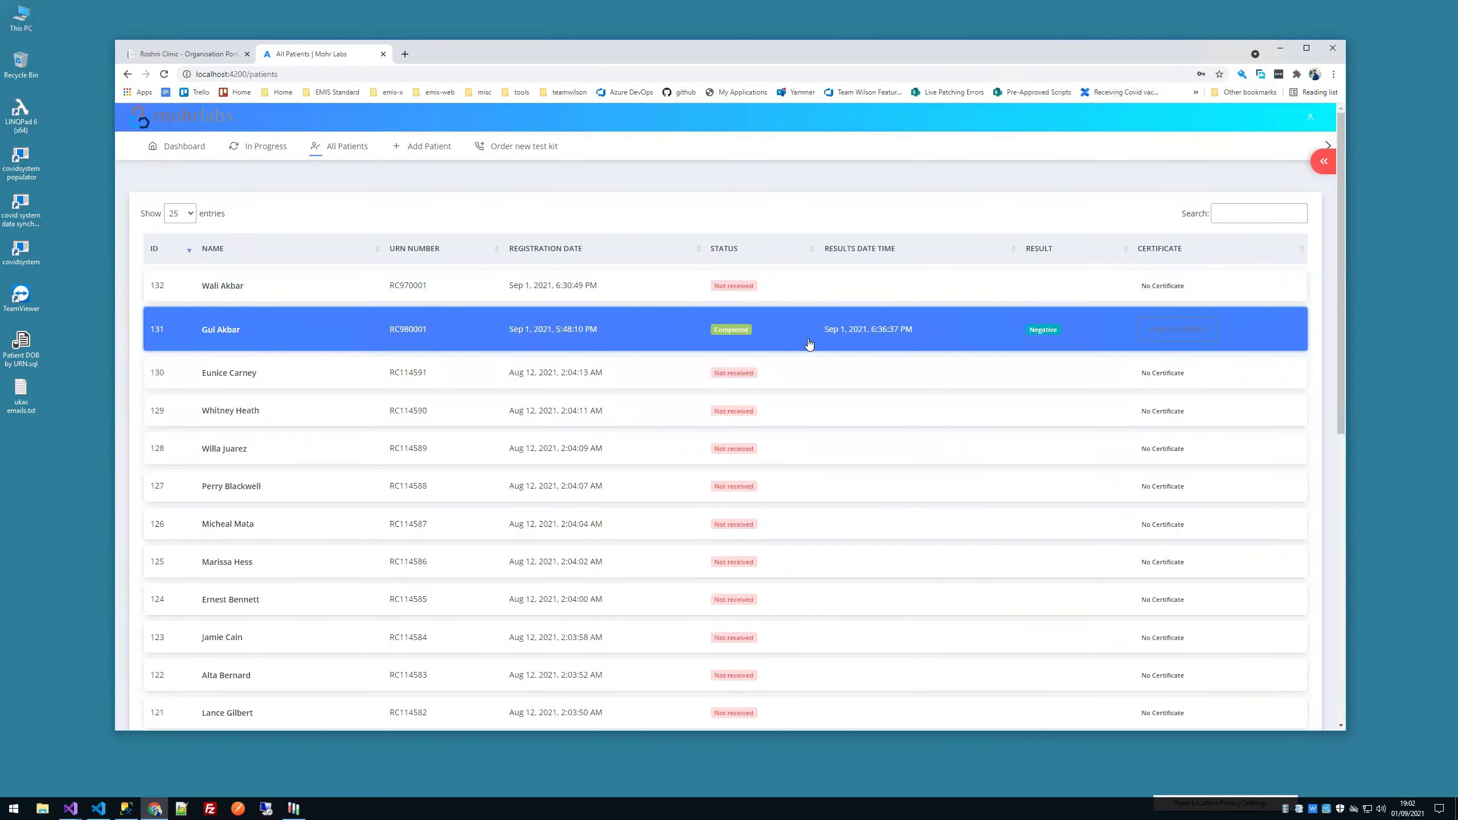
left_click(1175, 338)
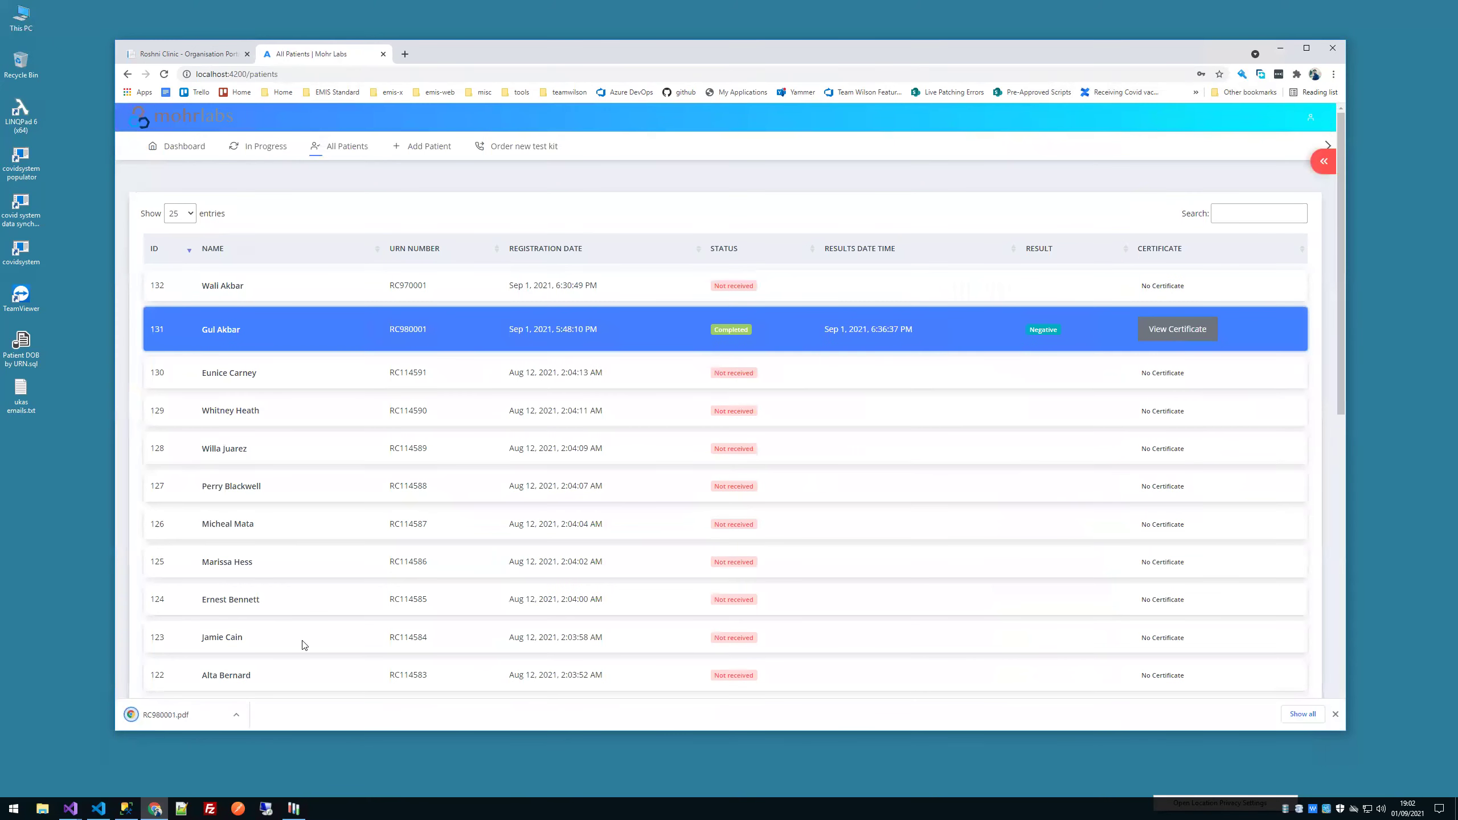
Step: Open RC980001.pdf, scroll through the negative PCR certificate, close it and minimize Chrome
left_click(192, 721)
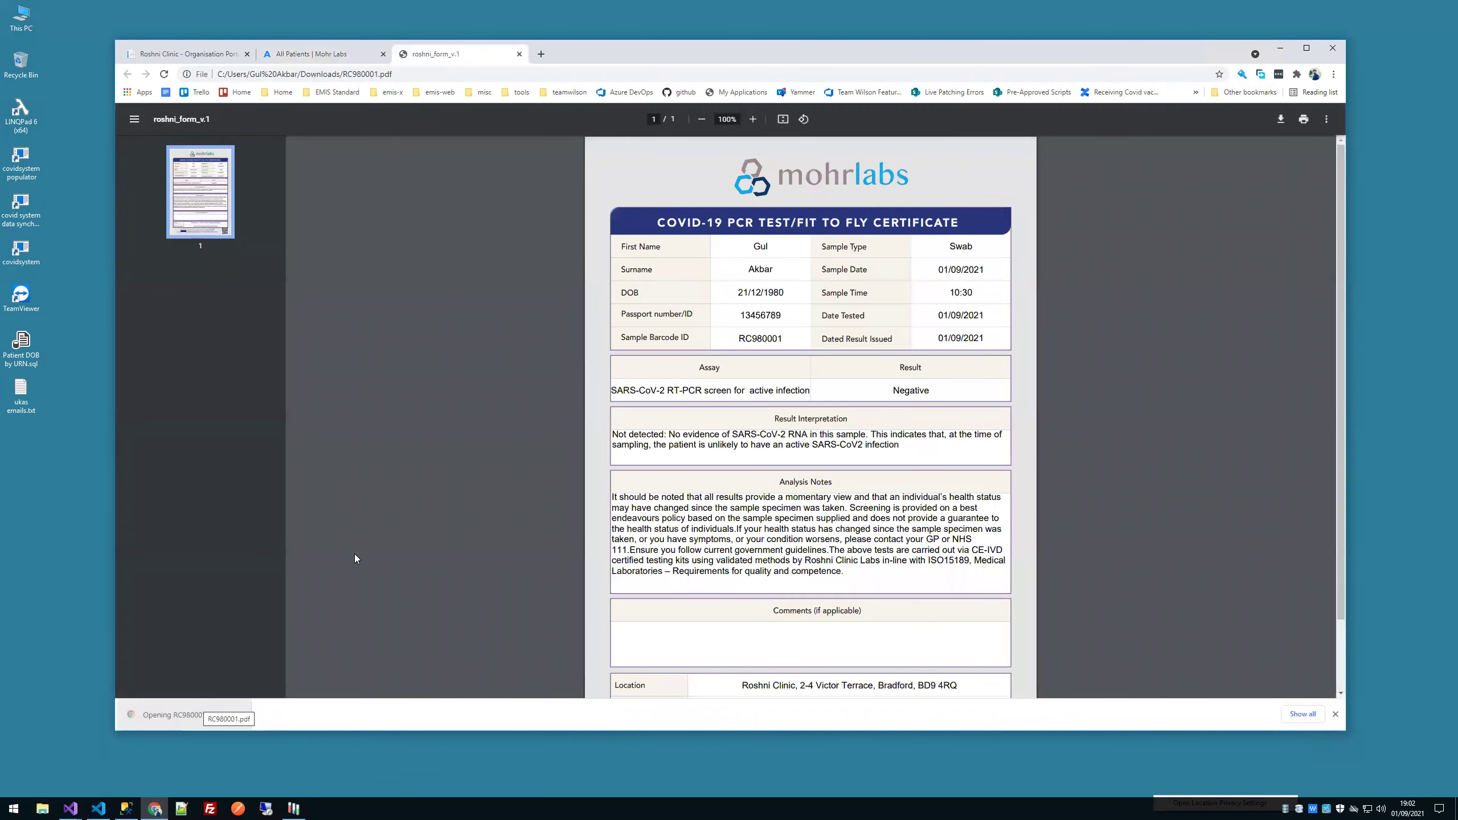
scroll(481, 511, "down", 2)
scroll(553, 504, "up", 2)
key("ctrl+w")
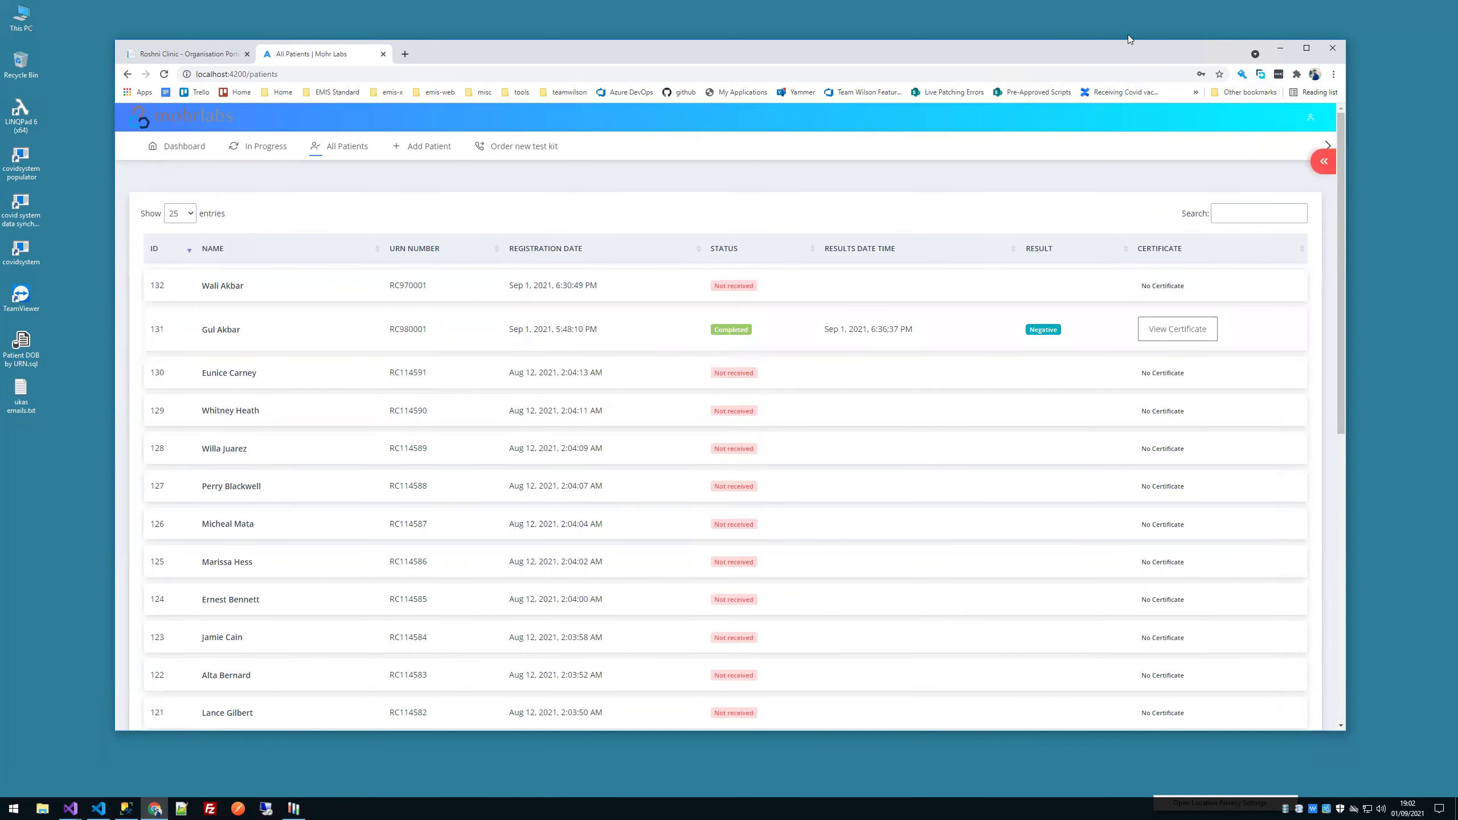
left_click(1280, 48)
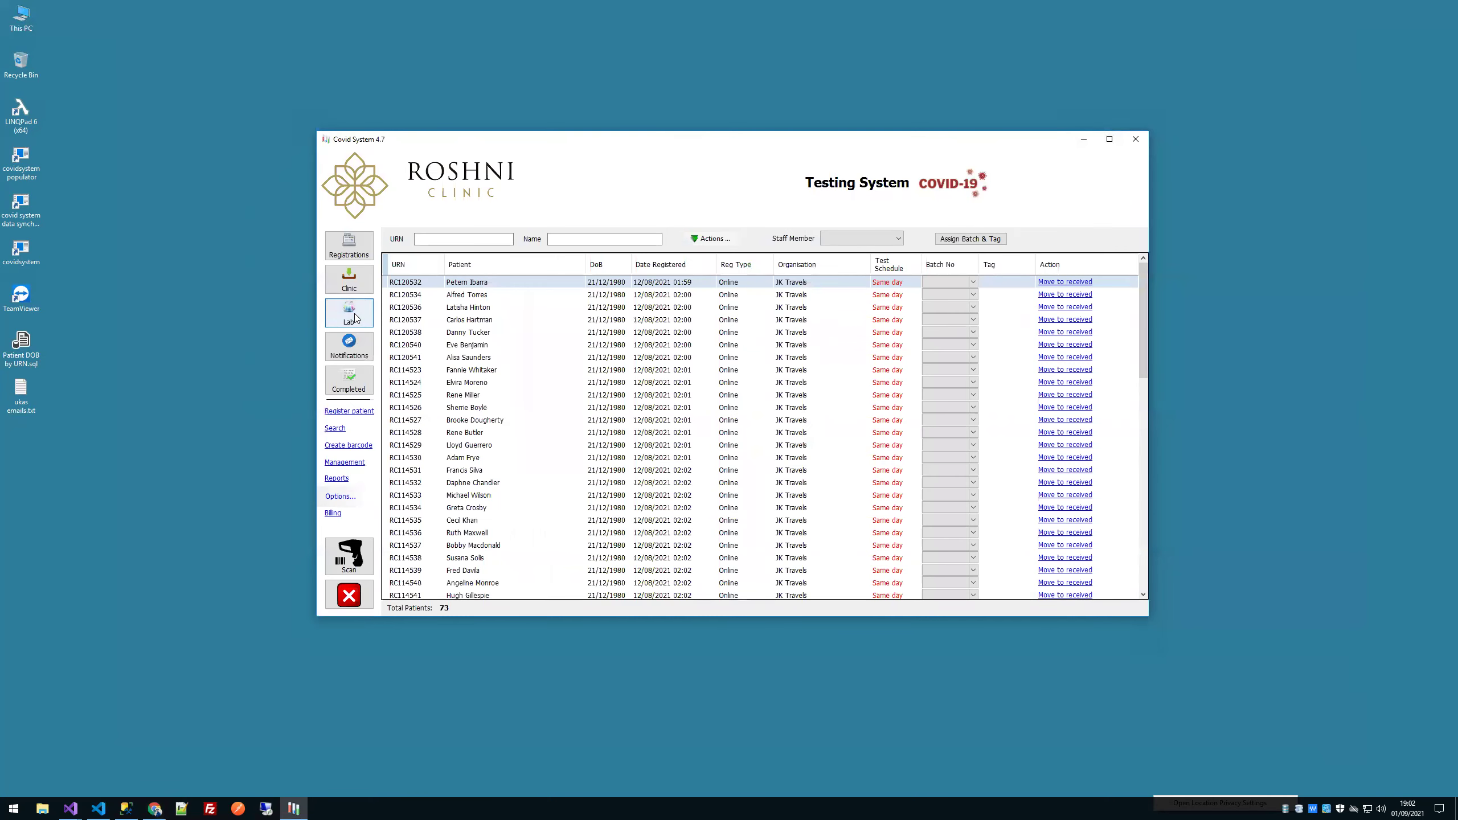
Step: Tag the four Lab samples A1–A4, then select all four rows for batch assignment
left_click(355, 318)
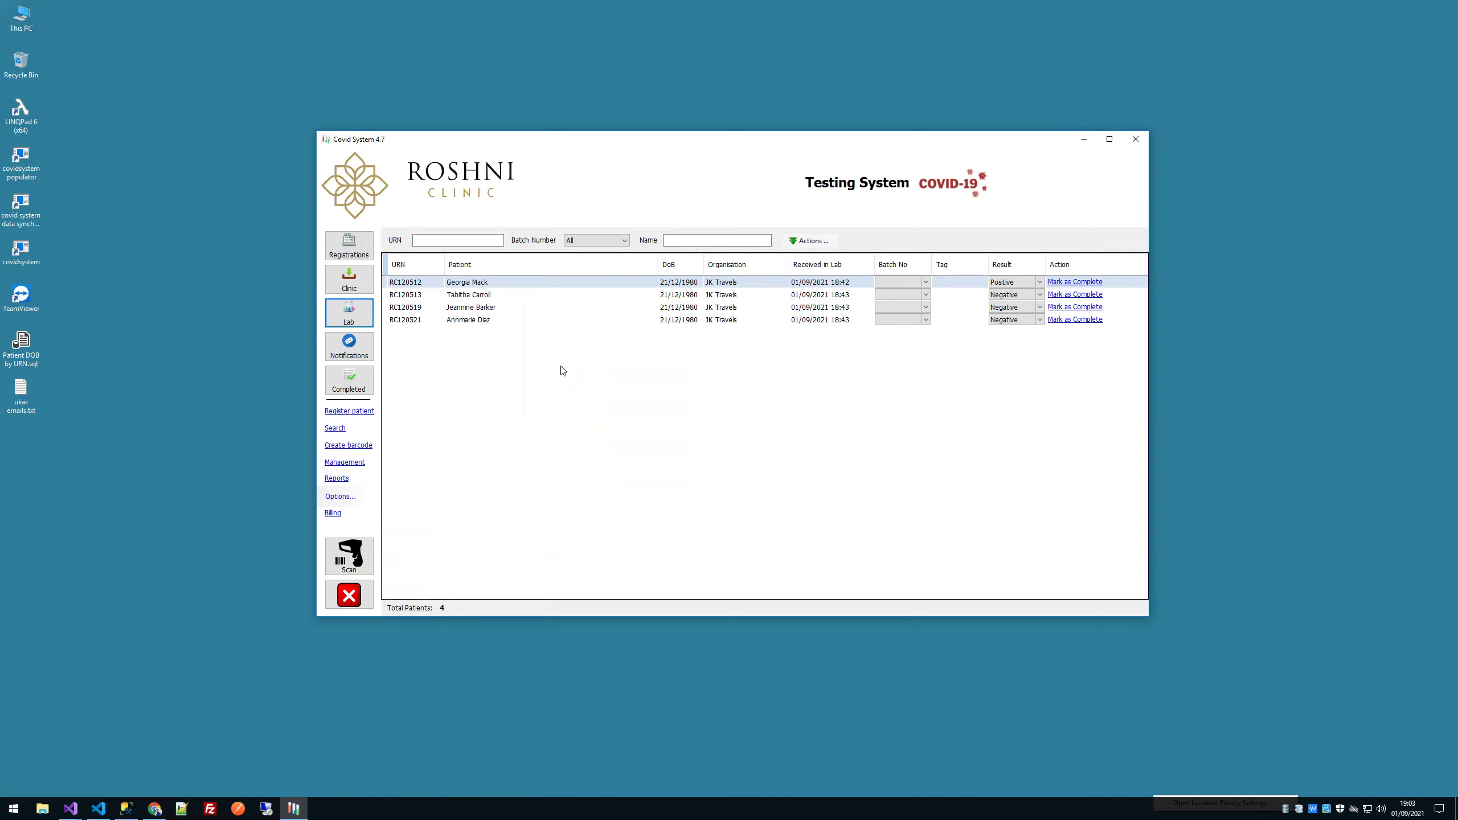
left_click(955, 284)
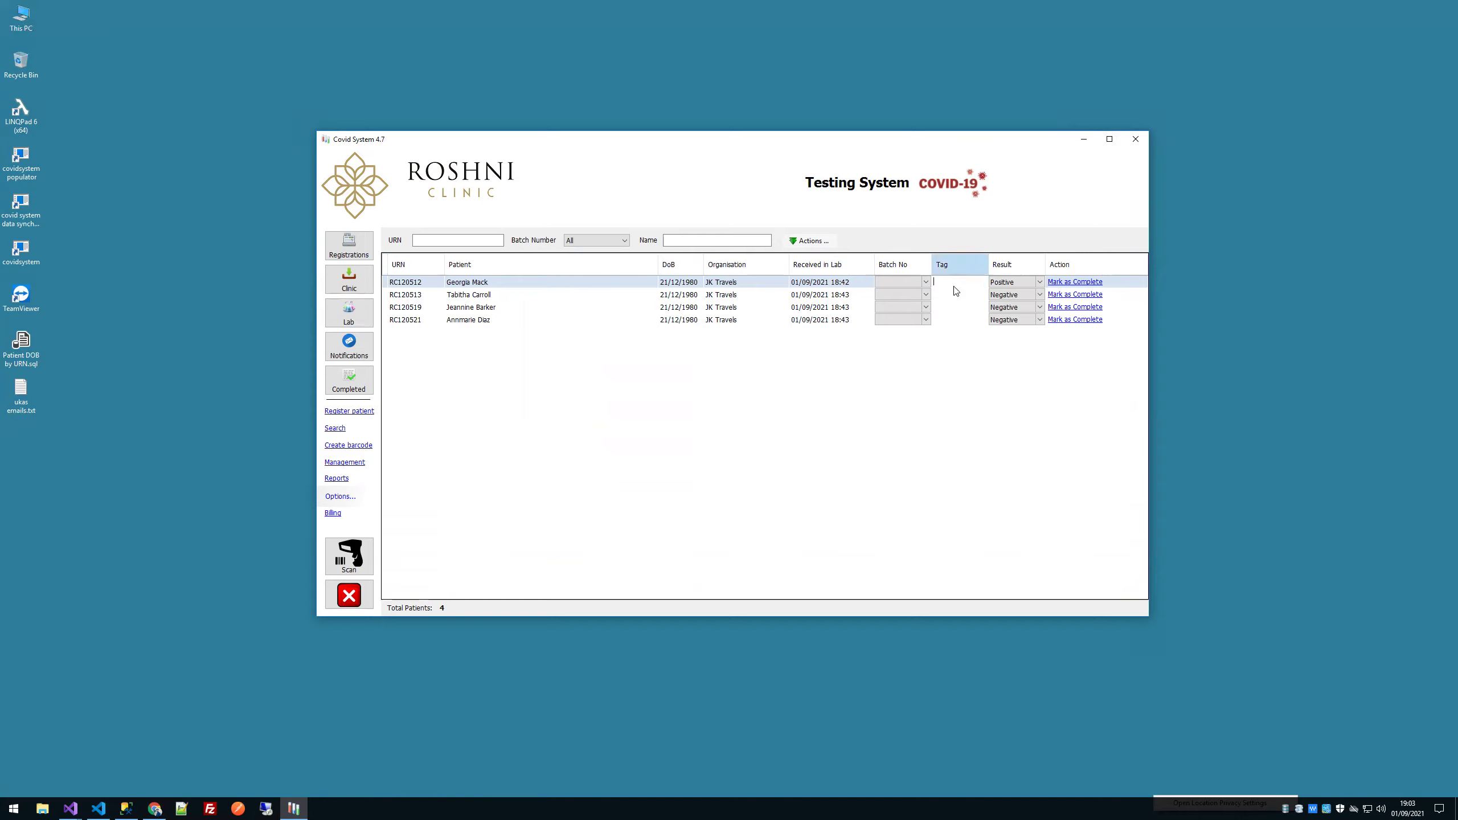
type("A1")
key("Return")
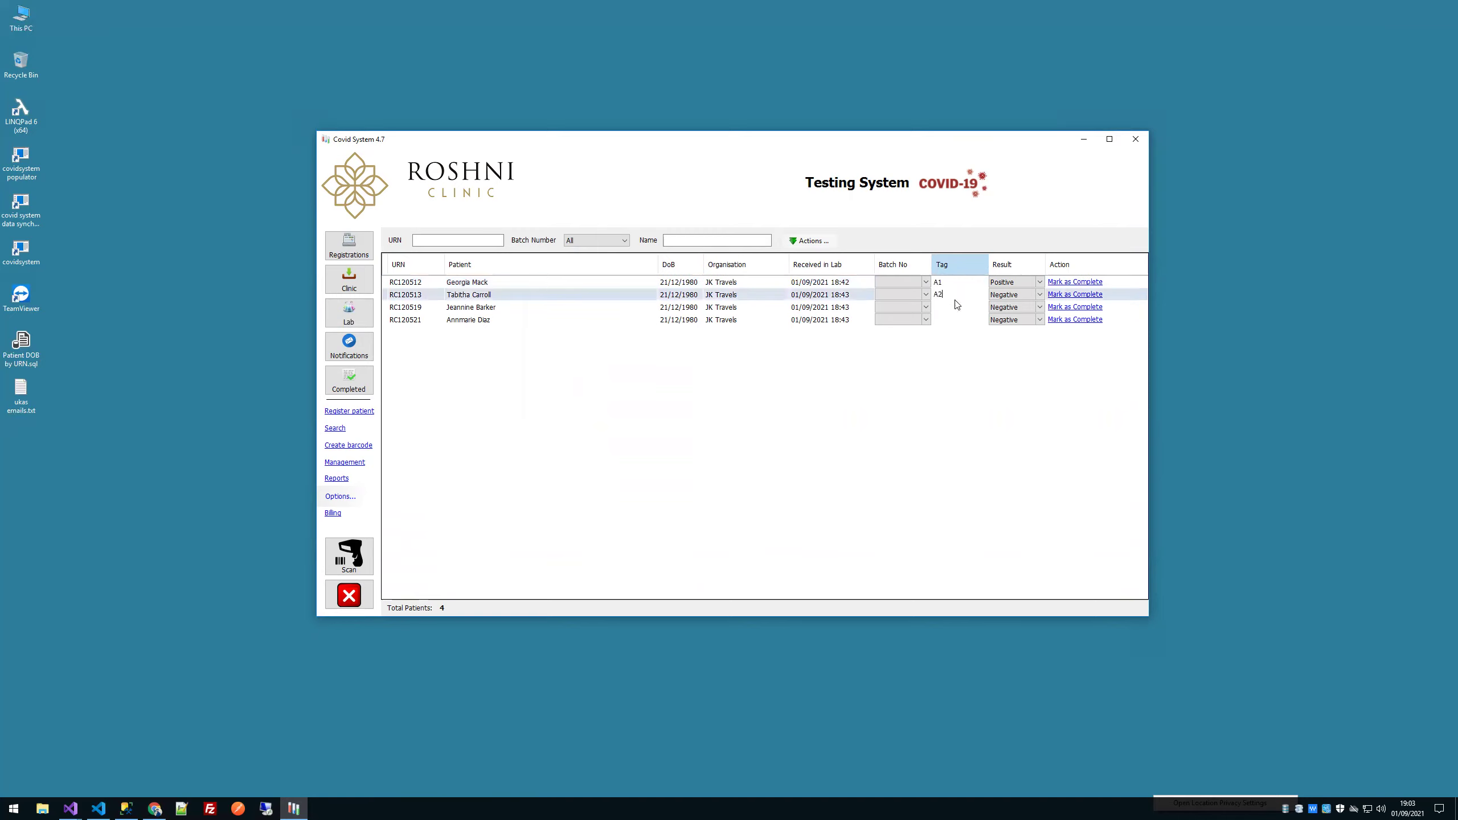
key("Return")
type("A3")
left_click(956, 321)
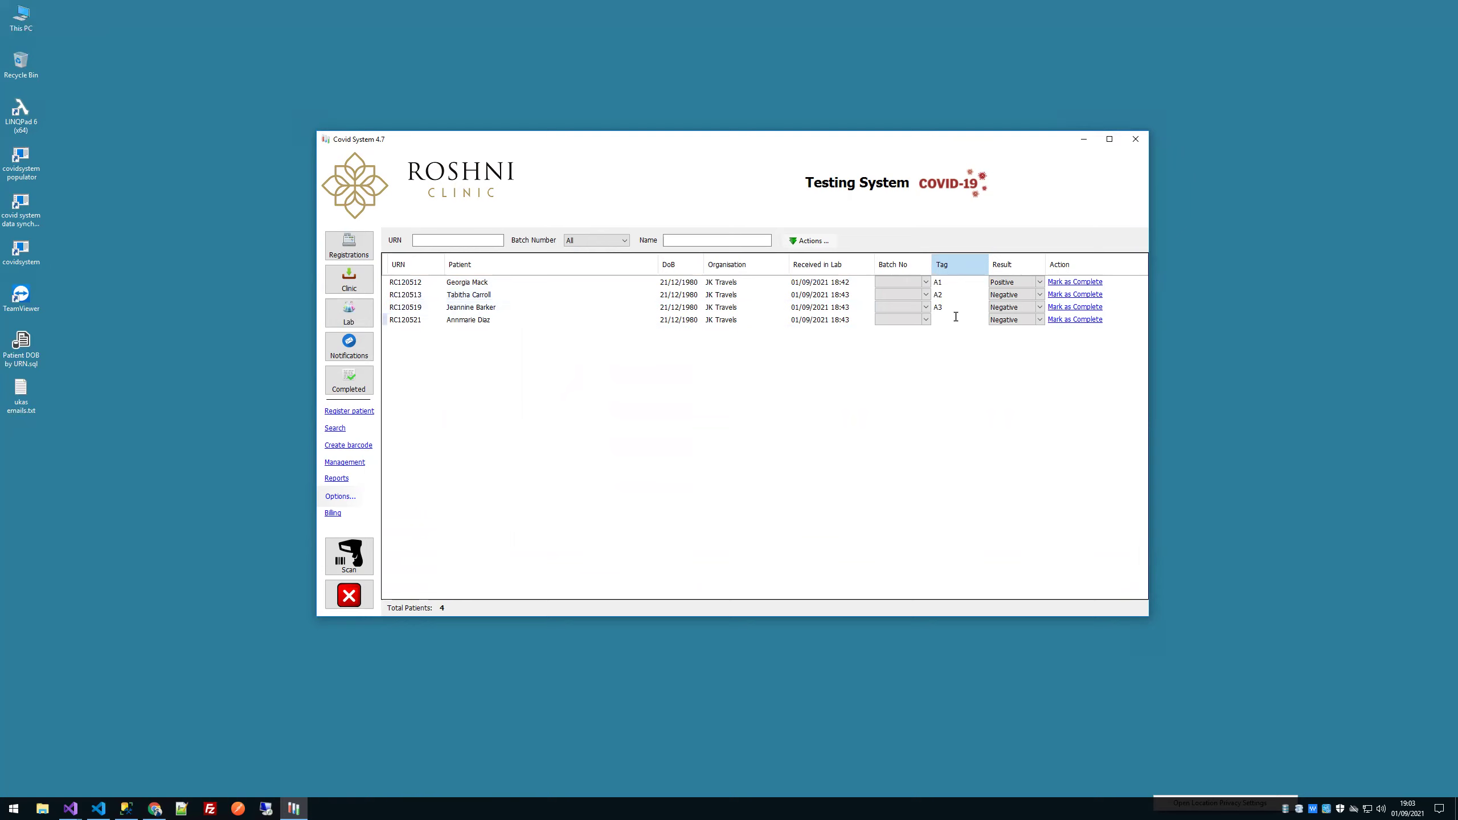
type("A4")
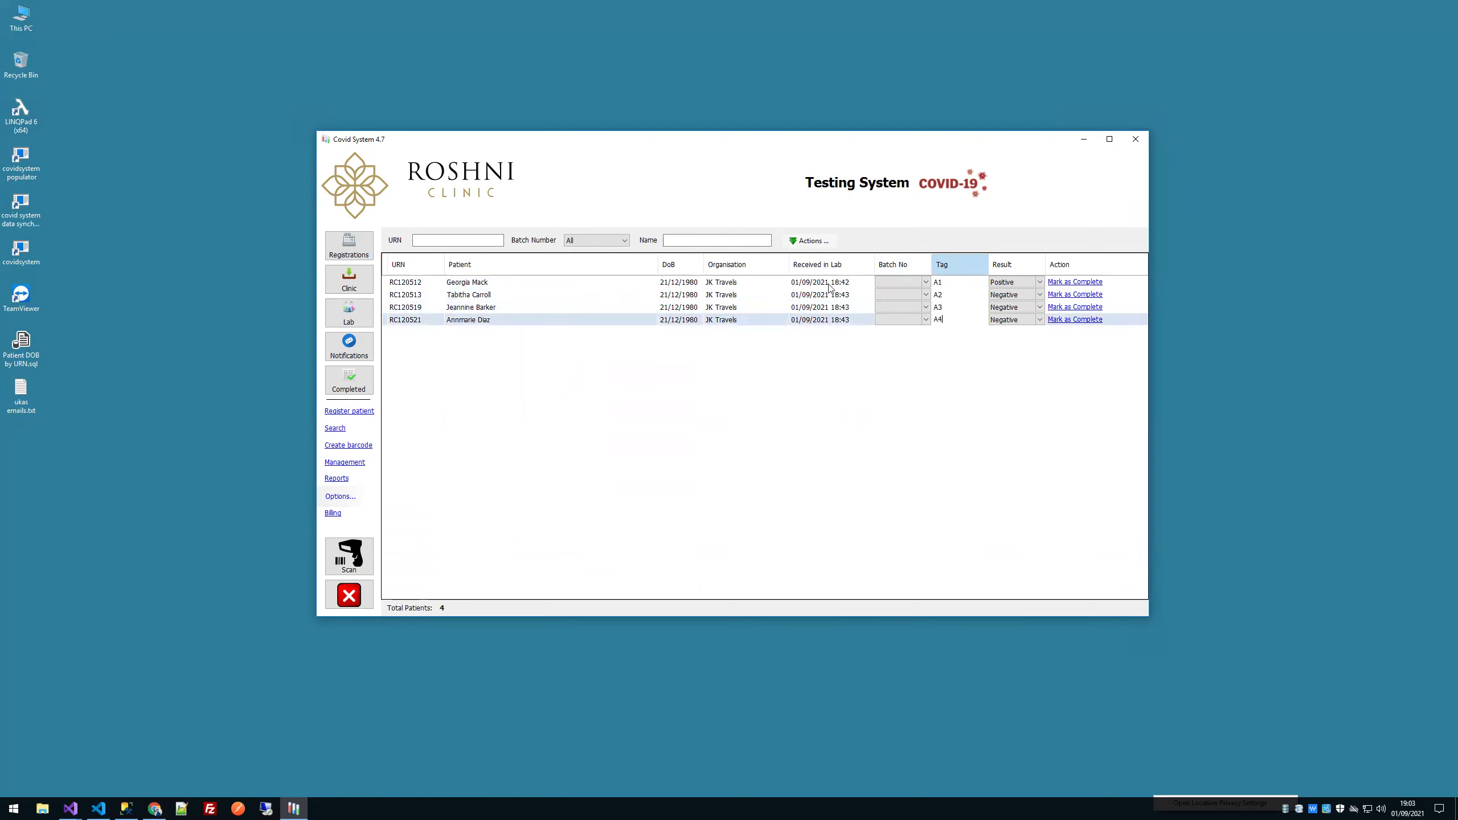
left_click_drag(826, 284, 820, 330)
right_click(755, 320)
Step: Assign all four samples to Batch 1 and retag them 01–04
mouse_move(795, 336)
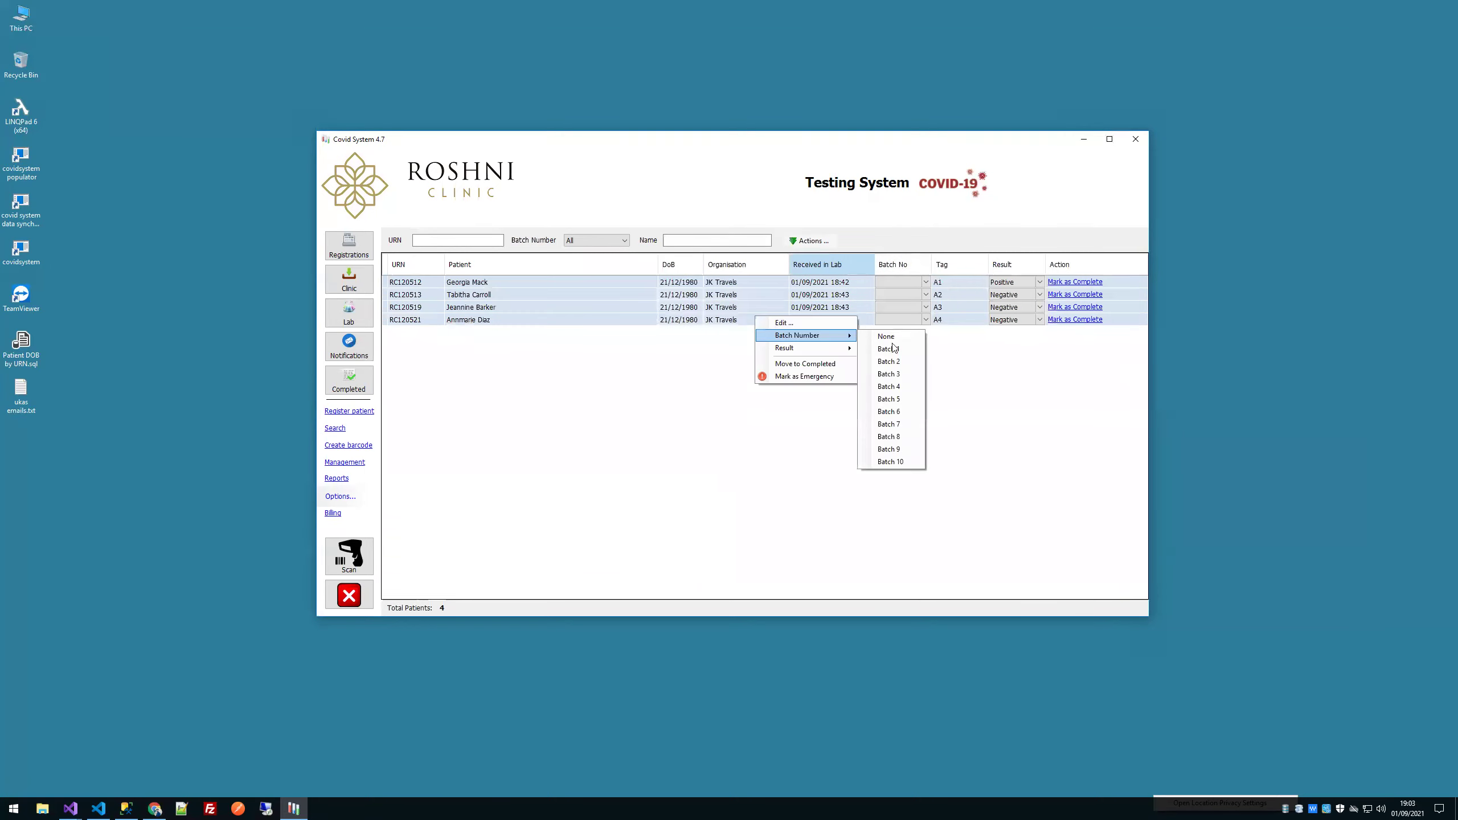
left_click(889, 350)
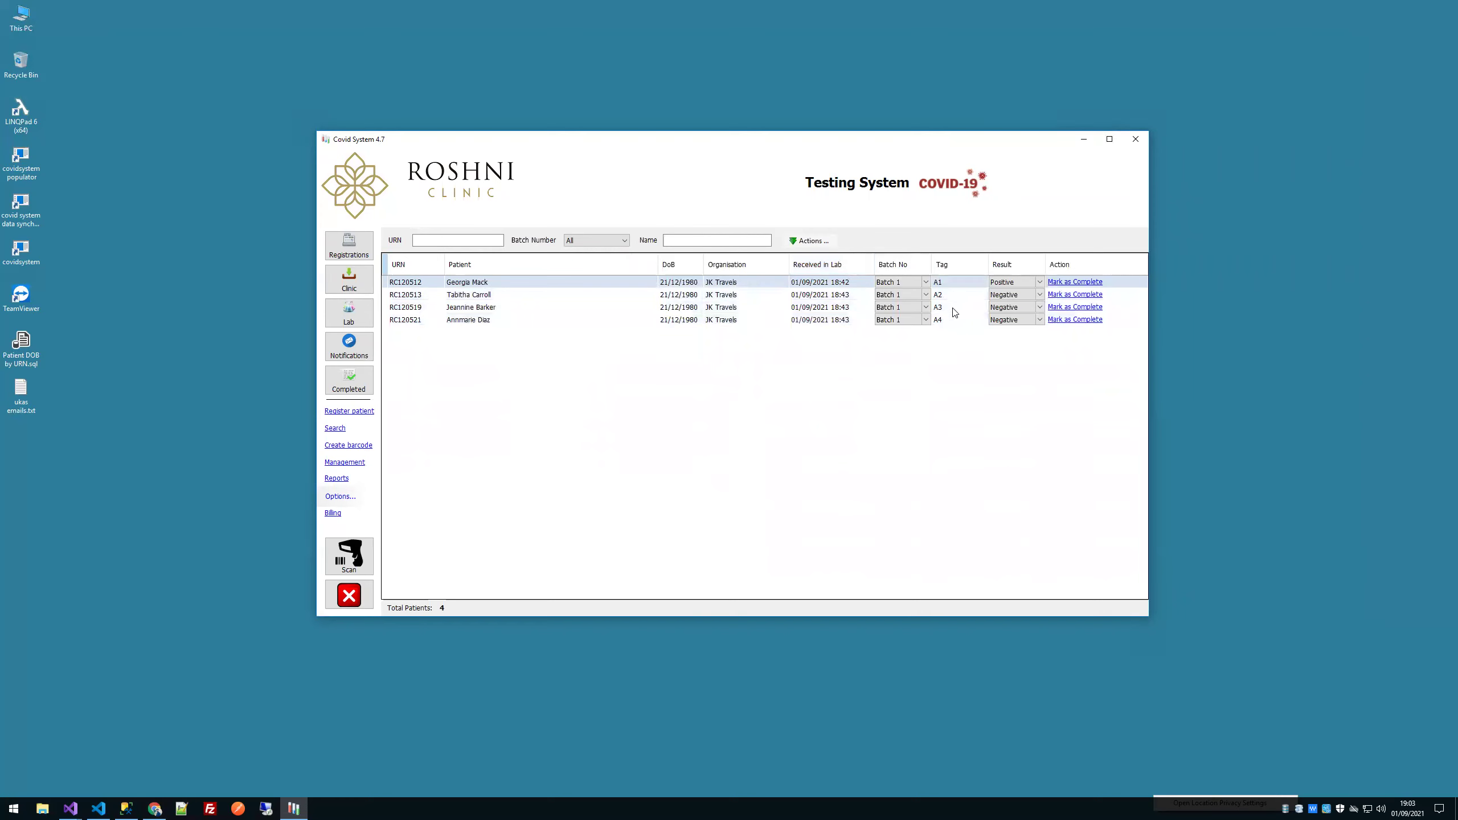
left_click(956, 282)
double_click(955, 282)
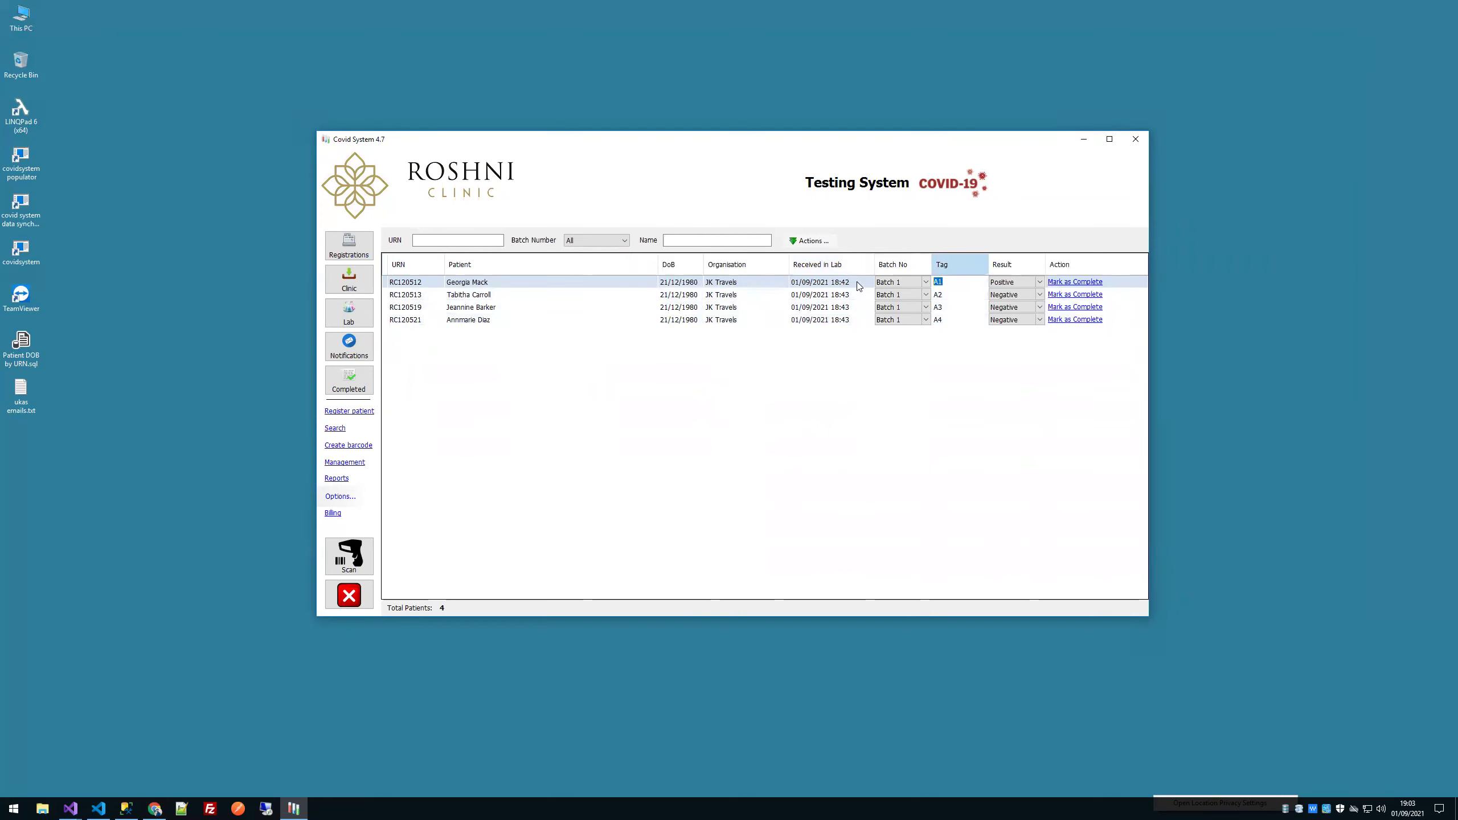
type("01")
key("Tab")
double_click(949, 294)
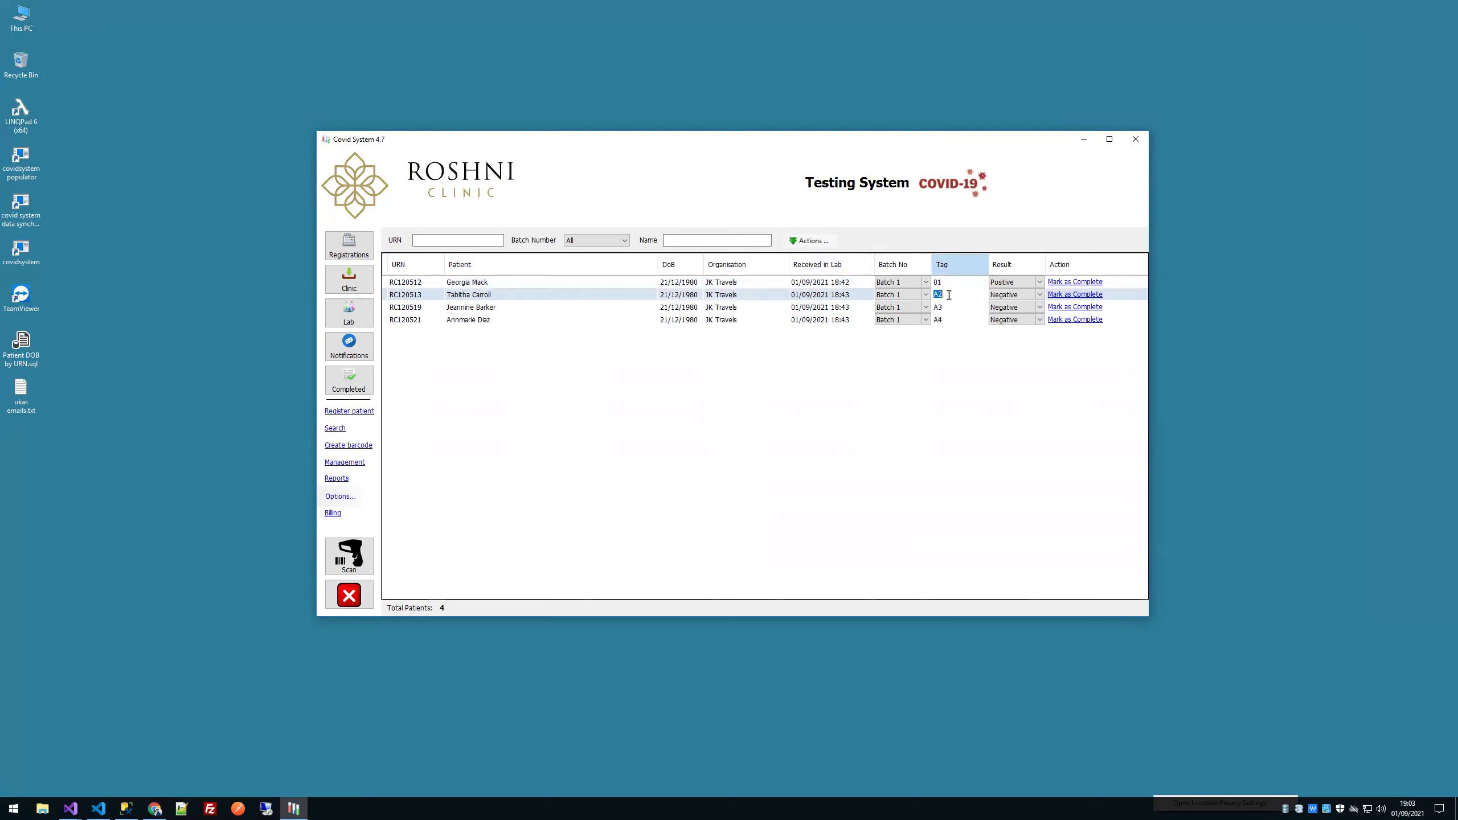
type("01")
double_click(935, 306)
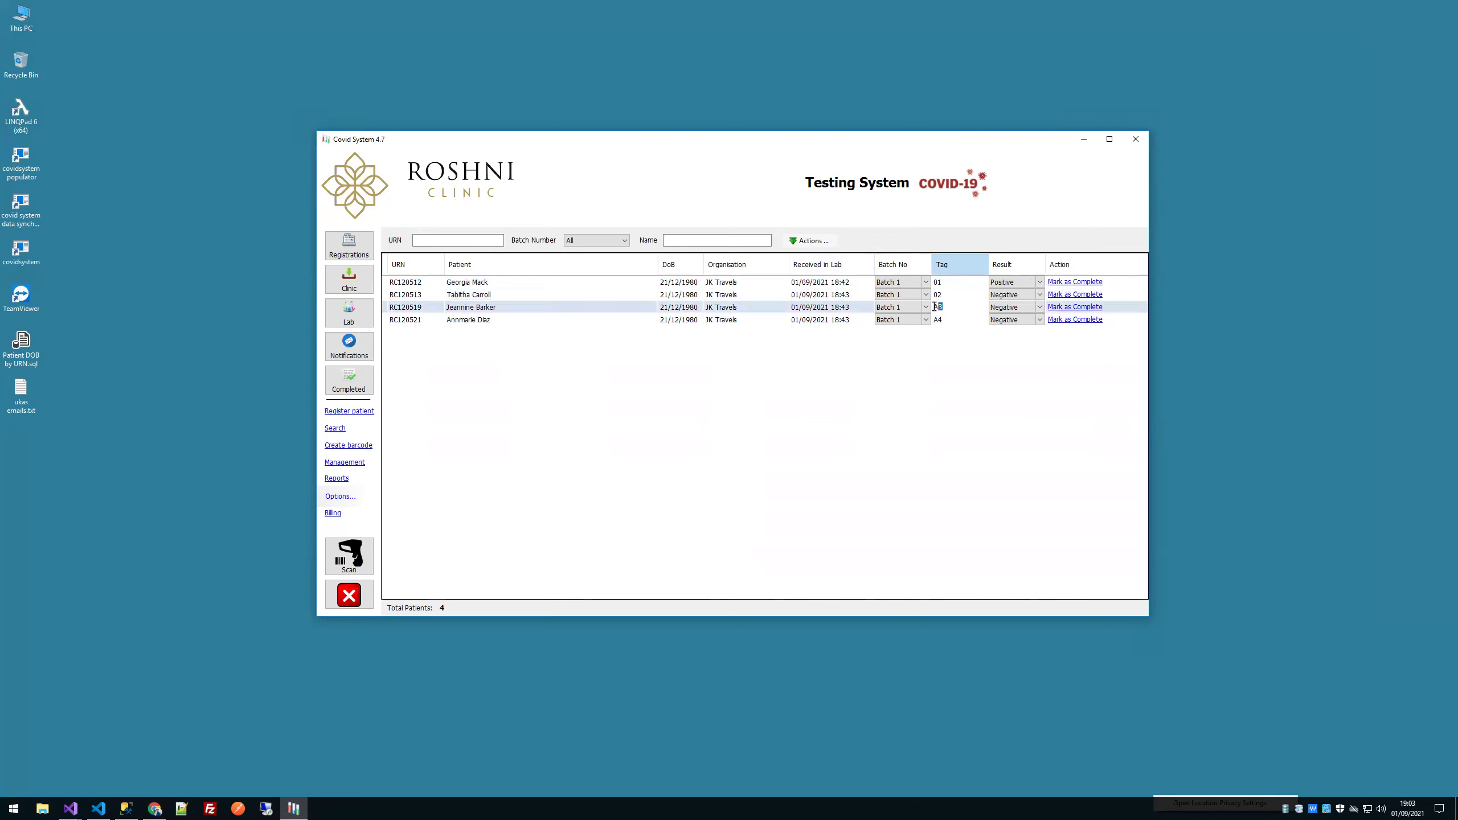
type("03")
double_click(938, 320)
key("BackSpace")
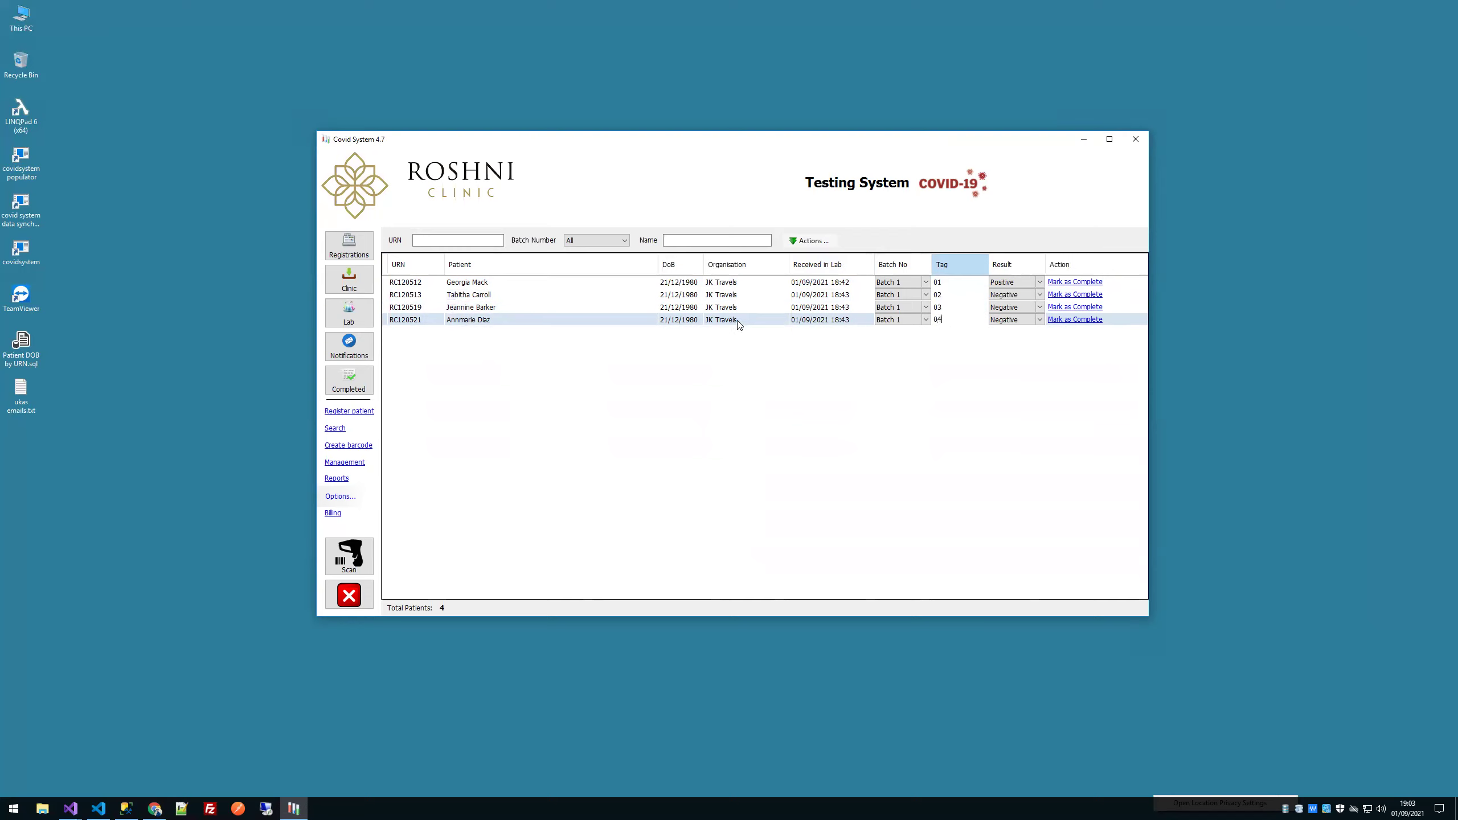
left_click(739, 294)
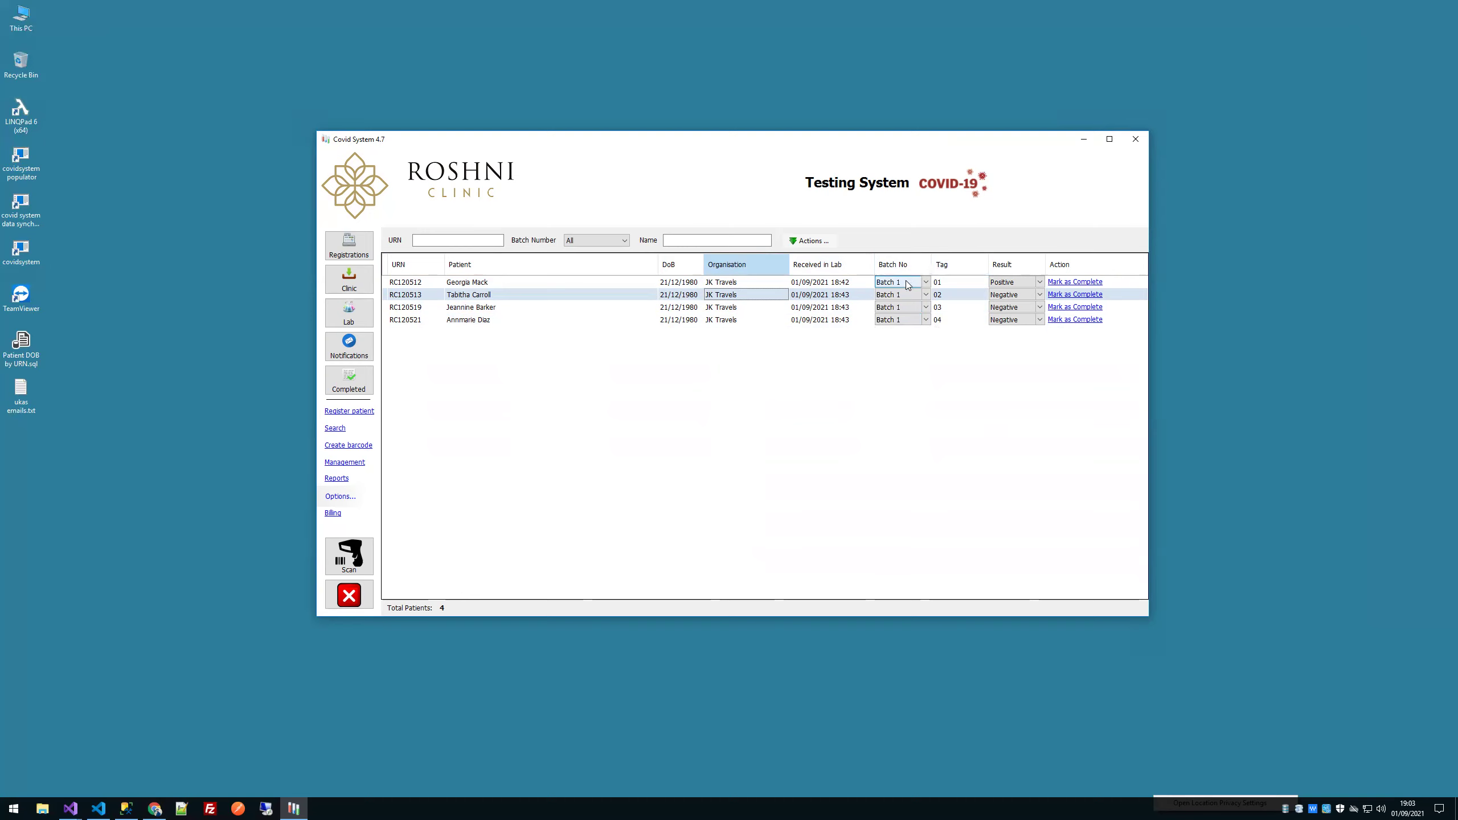
Step: Move the fourth sample to Batch 2 and set its tag to 01
left_click(900, 320)
left_click(902, 323)
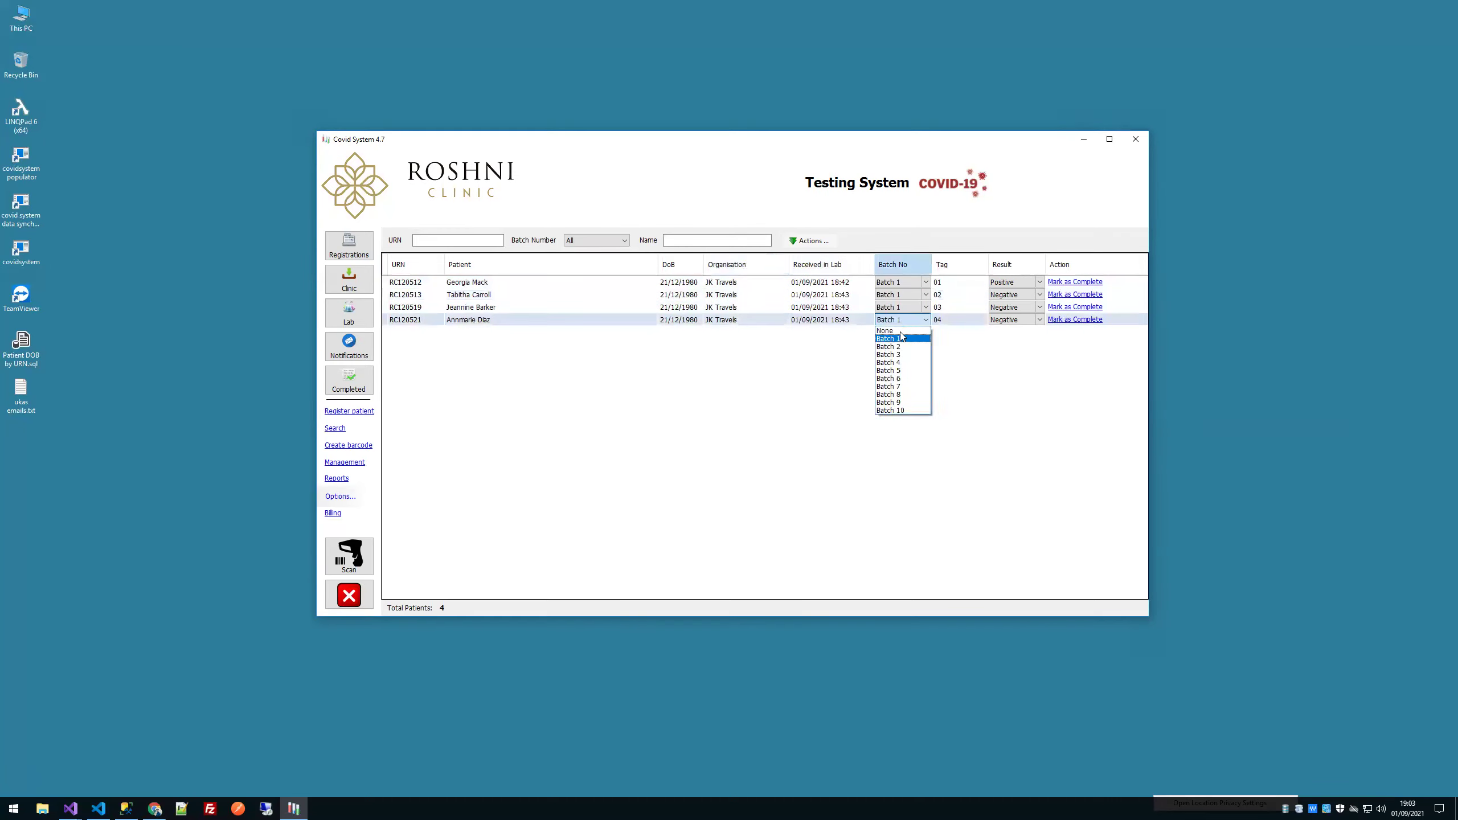
left_click(902, 348)
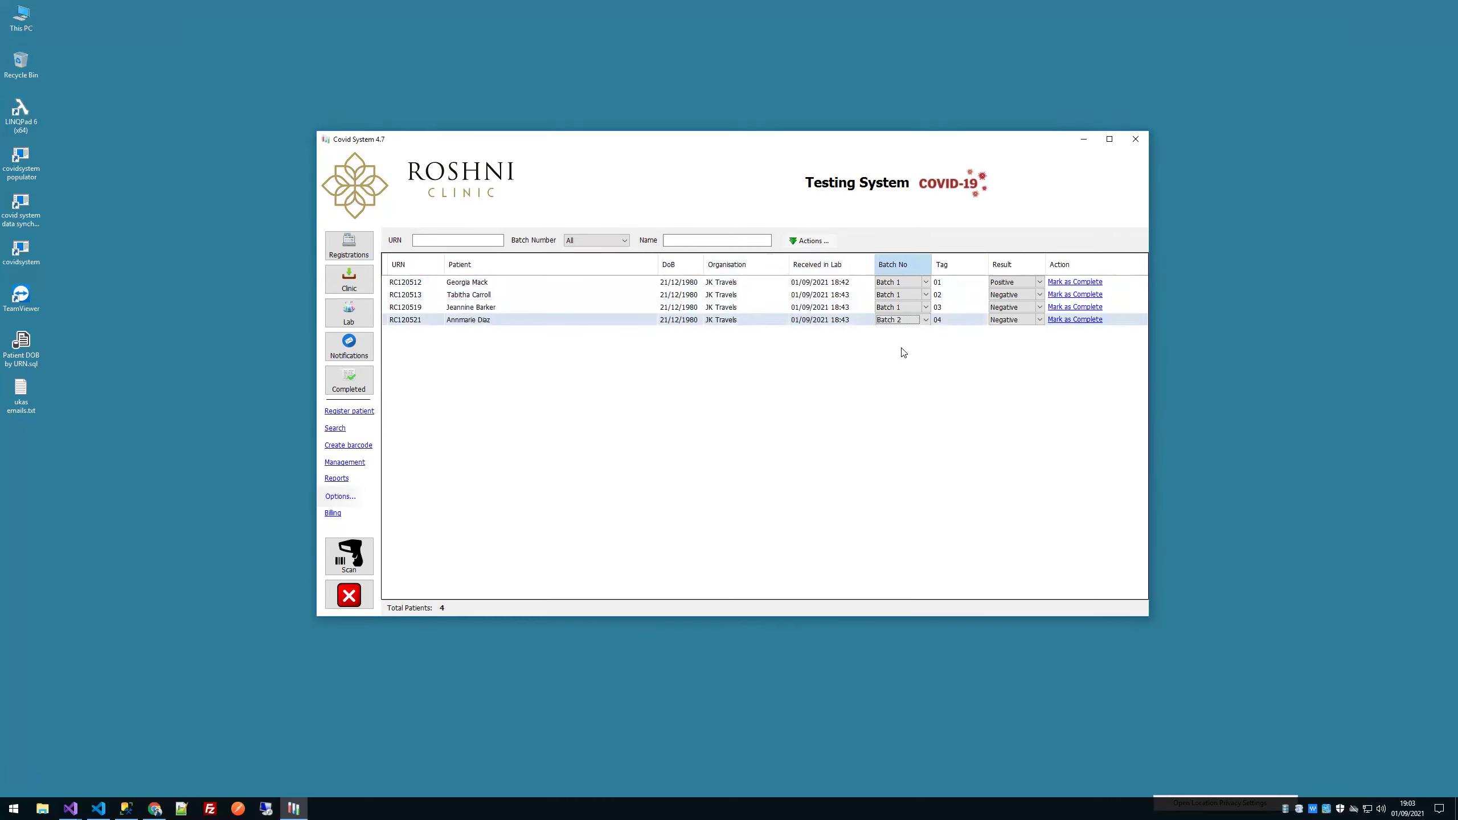
left_click(974, 321)
type("1")
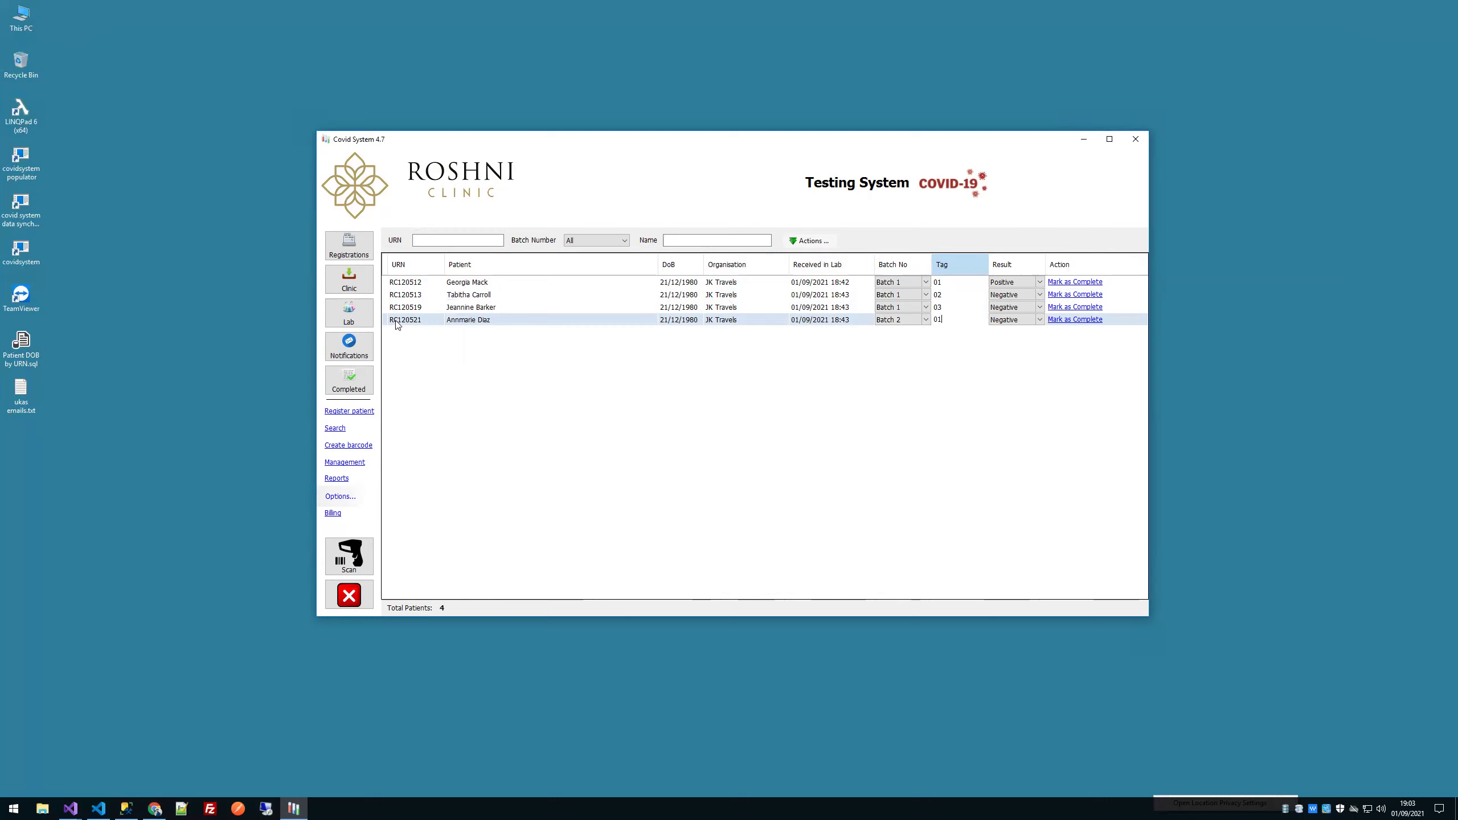
left_click(804, 318)
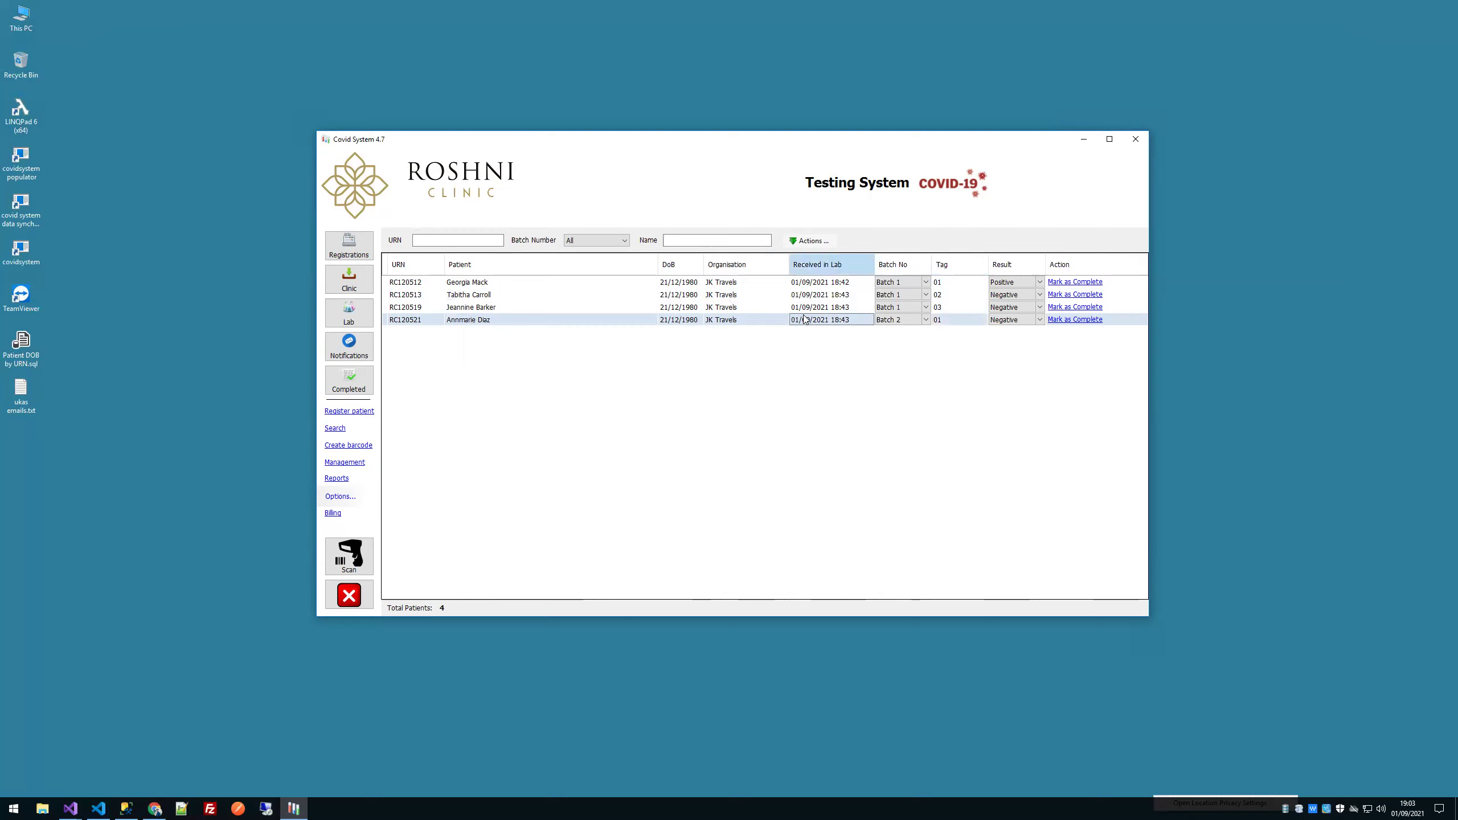
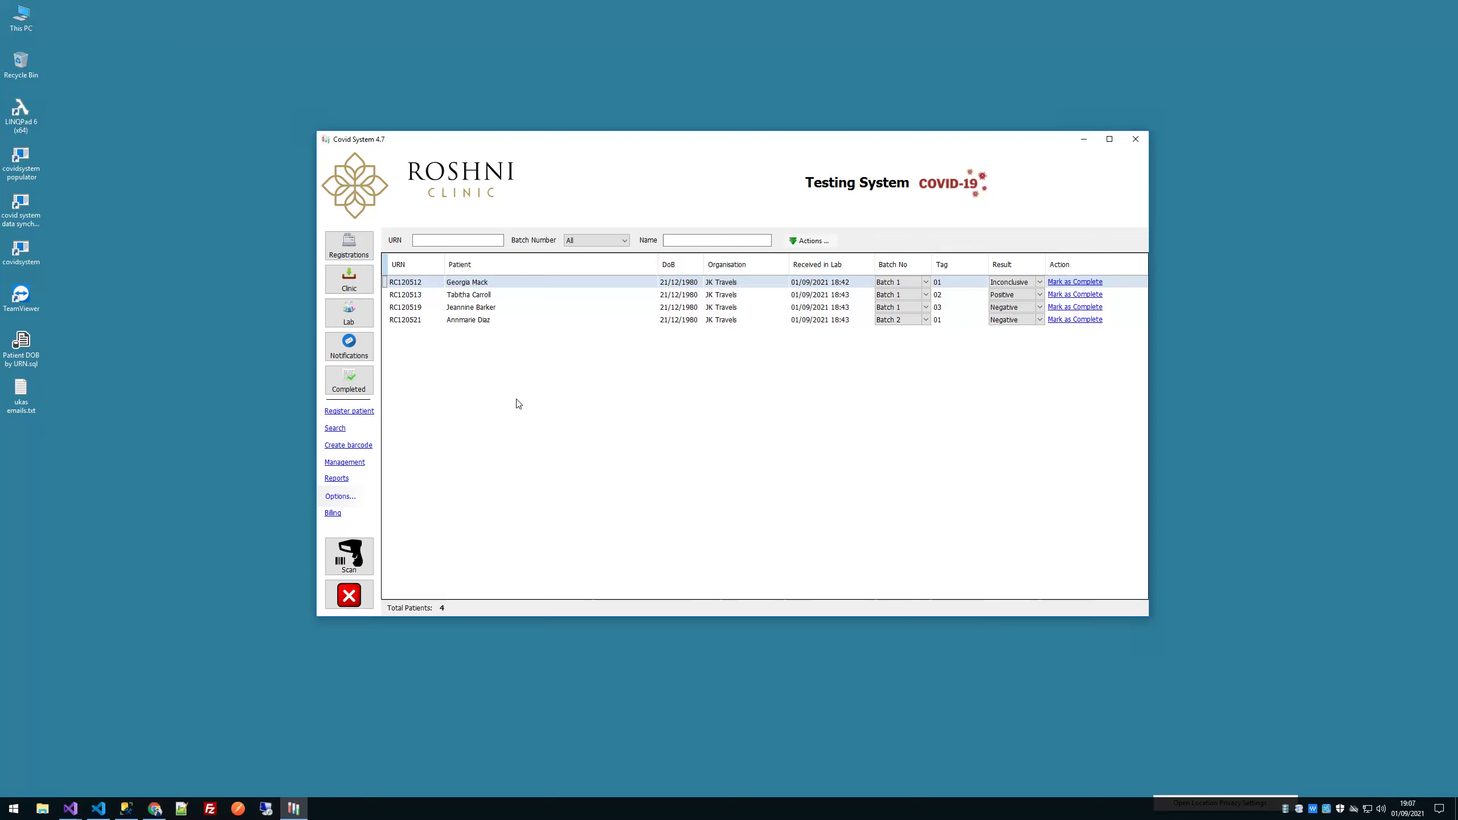
Step: Check the CovidTest query showing the one record updated since 2021-09-01, then put it away
left_click(126, 808)
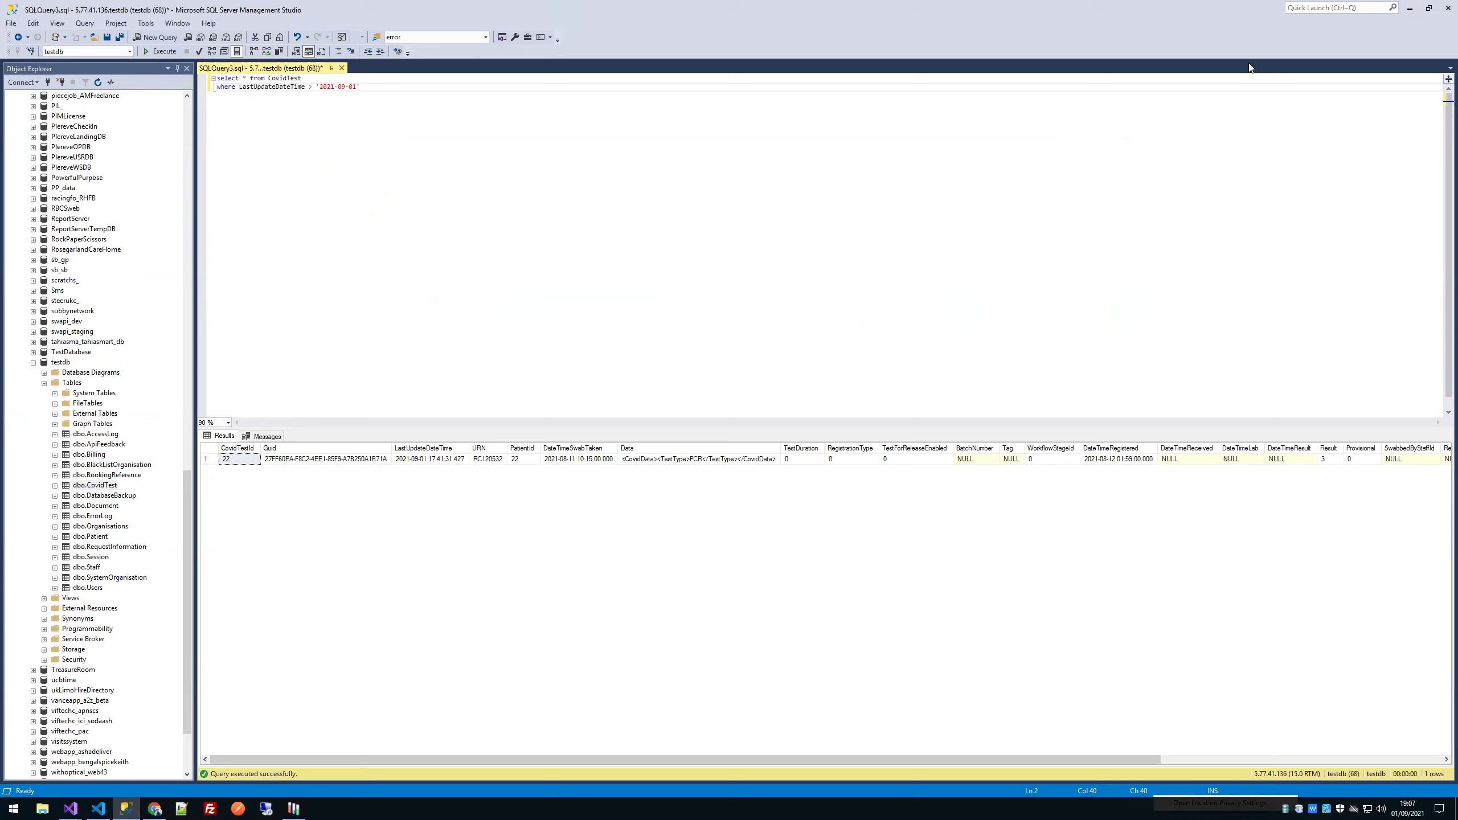
left_click(1409, 10)
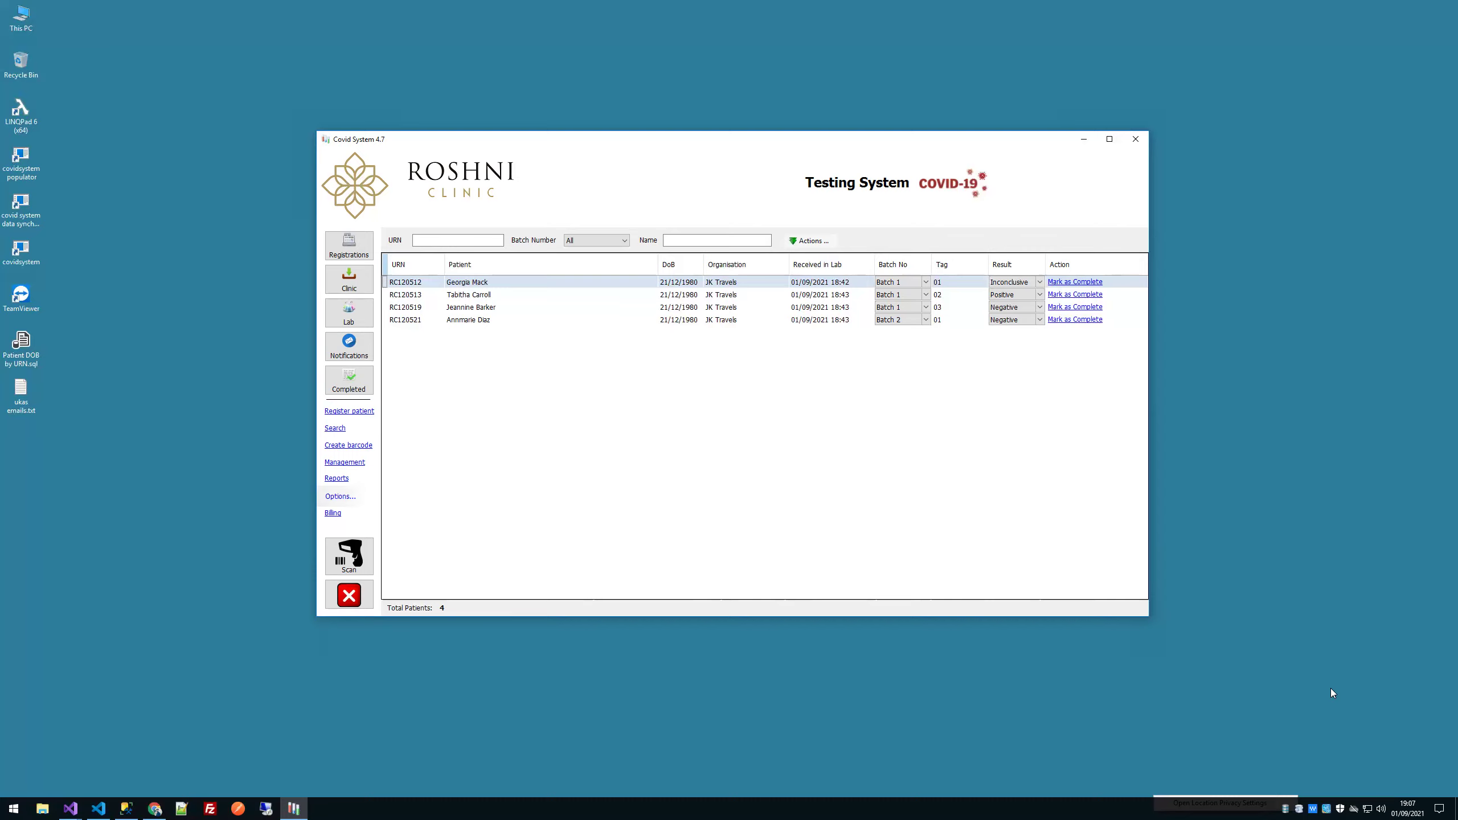
left_click(1284, 808)
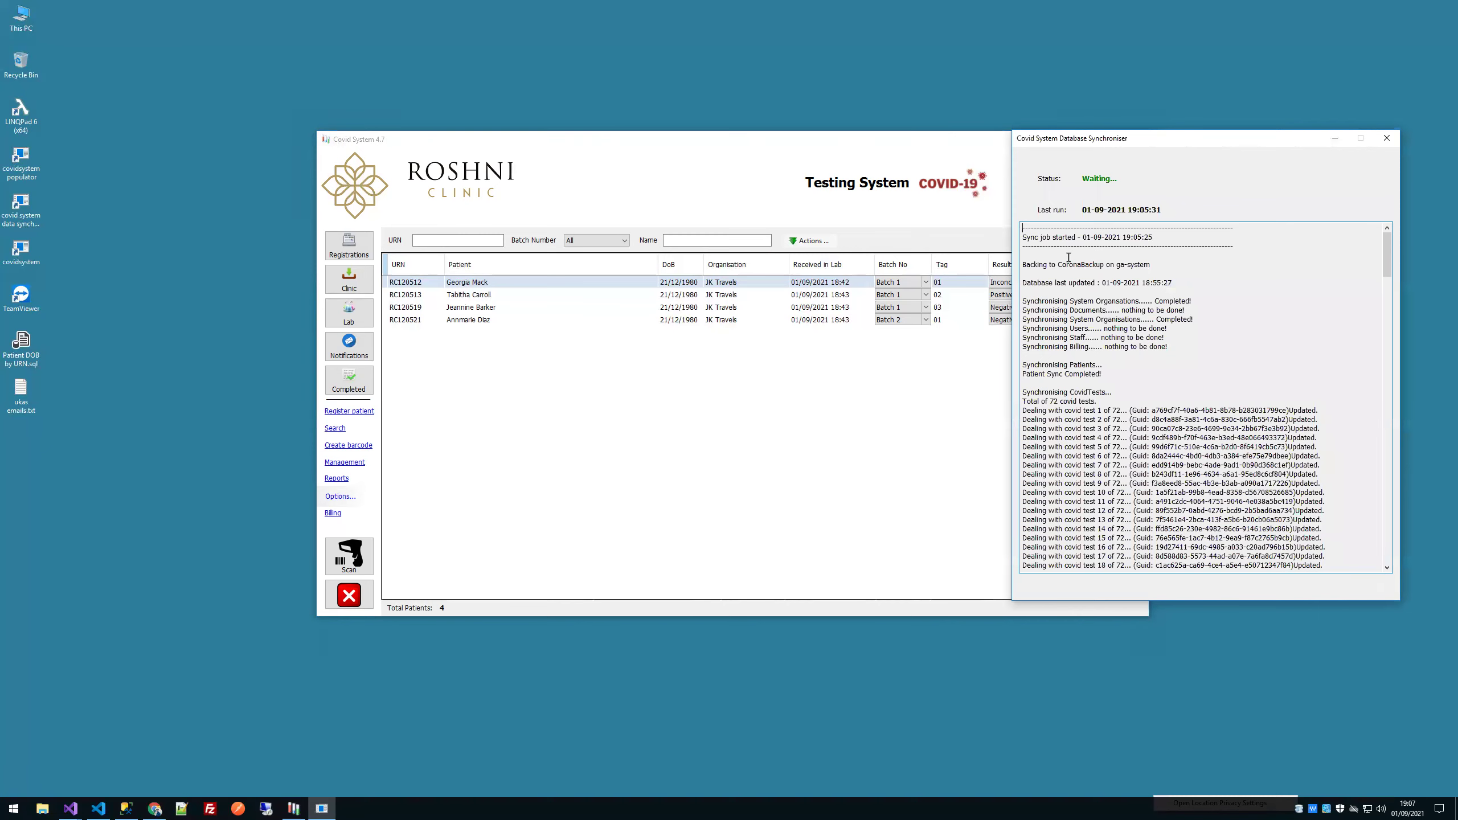
left_click(759, 150)
left_click_drag(758, 144, 588, 145)
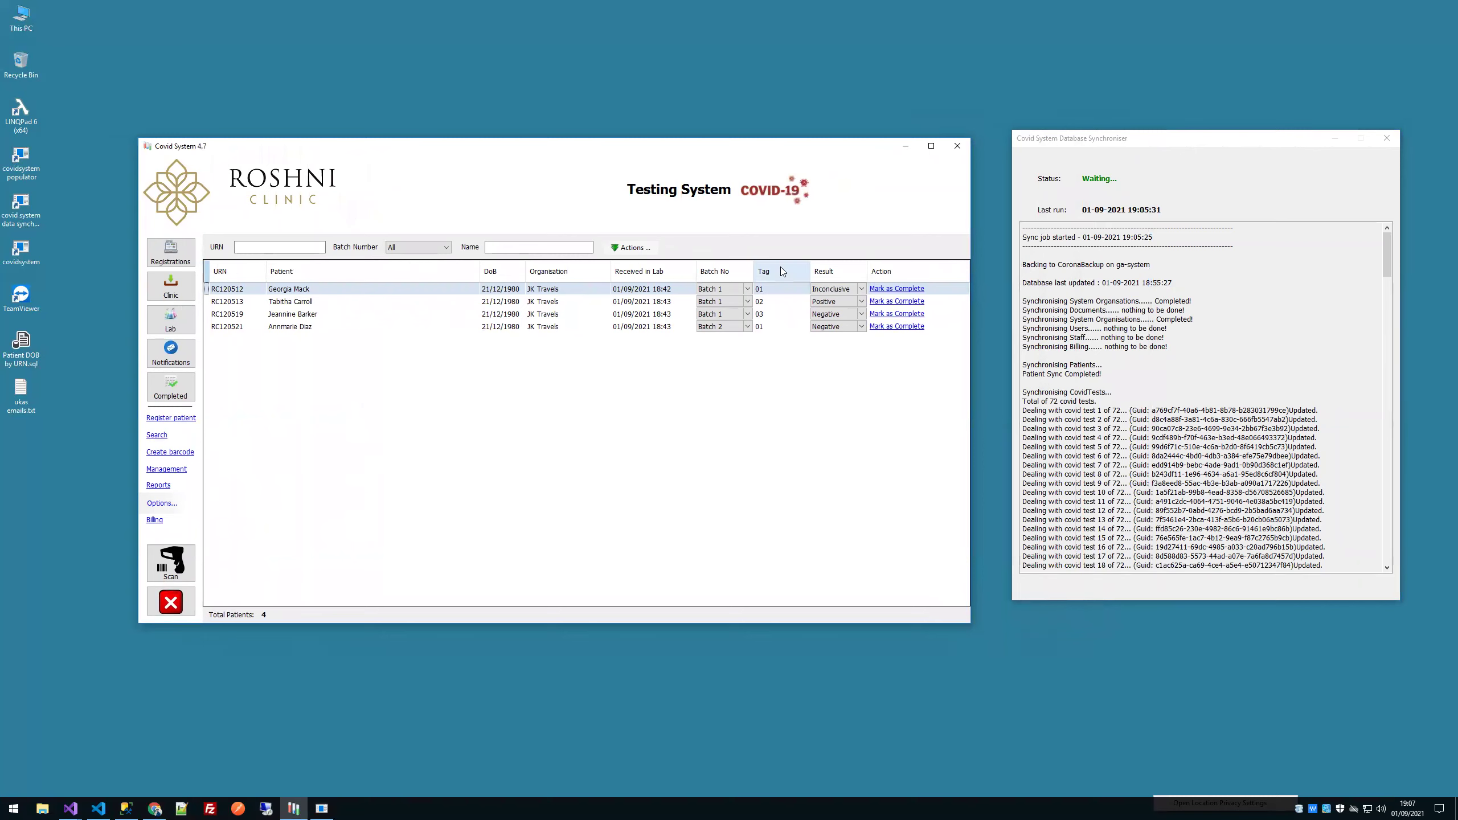
scroll(1154, 238, "down", 1)
scroll(1154, 238, "up", 1)
left_click(1156, 230)
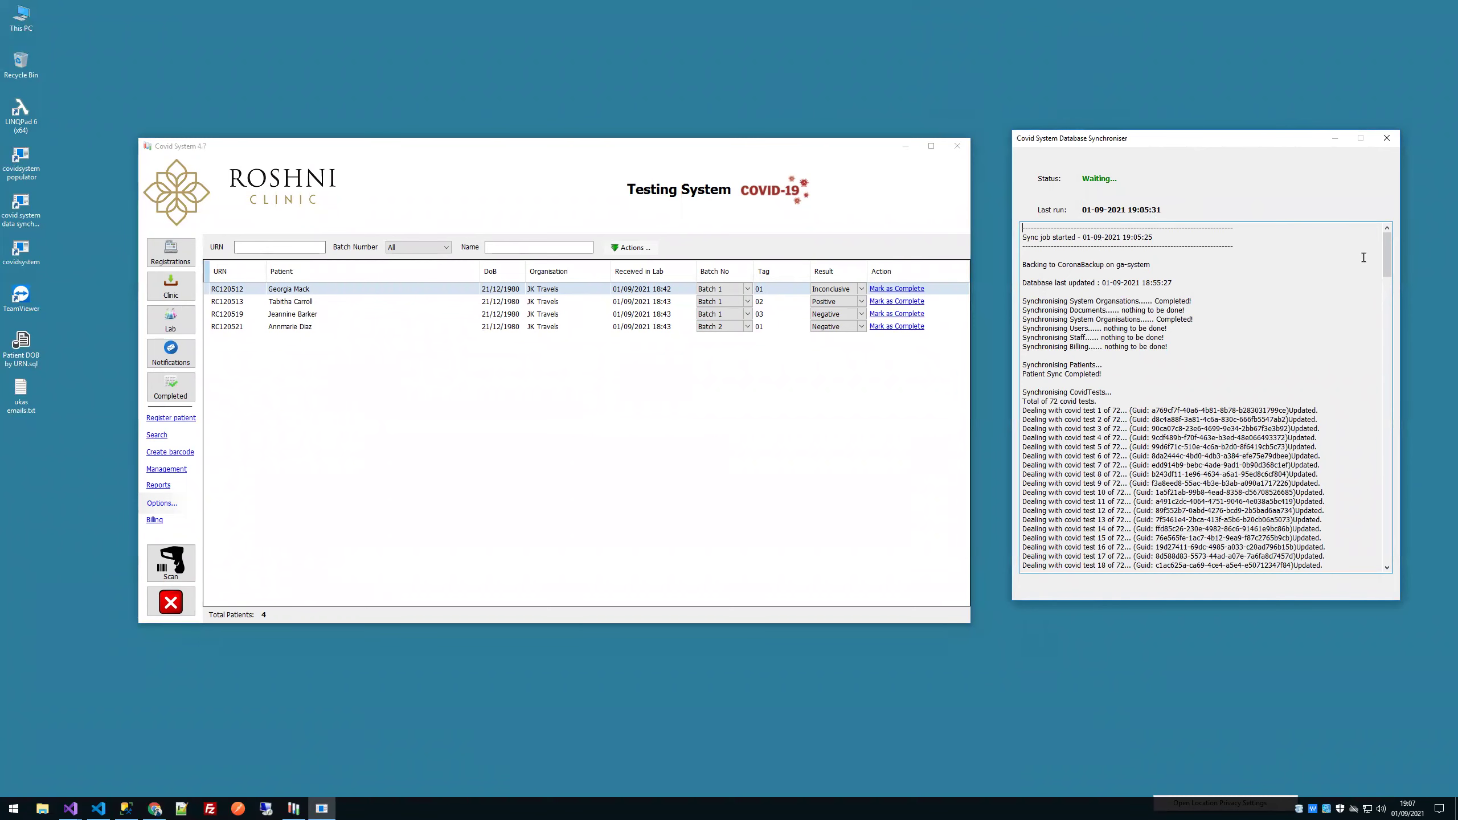
left_click_drag(1022, 392, 1281, 520)
left_click(1309, 404)
scroll(1306, 396, "down", 18)
scroll(1307, 394, "down", 6)
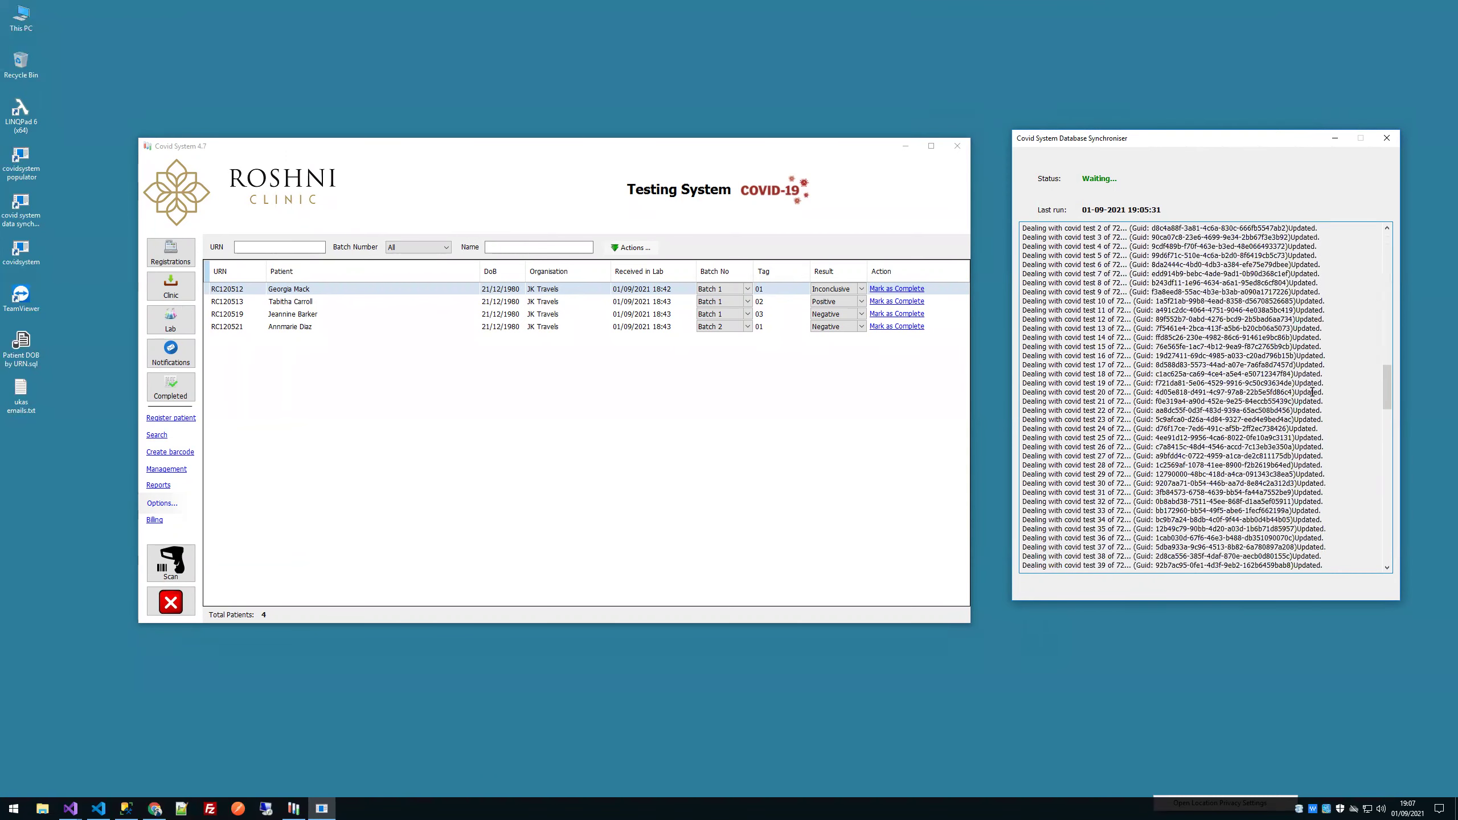
scroll(1309, 393, "up", 4)
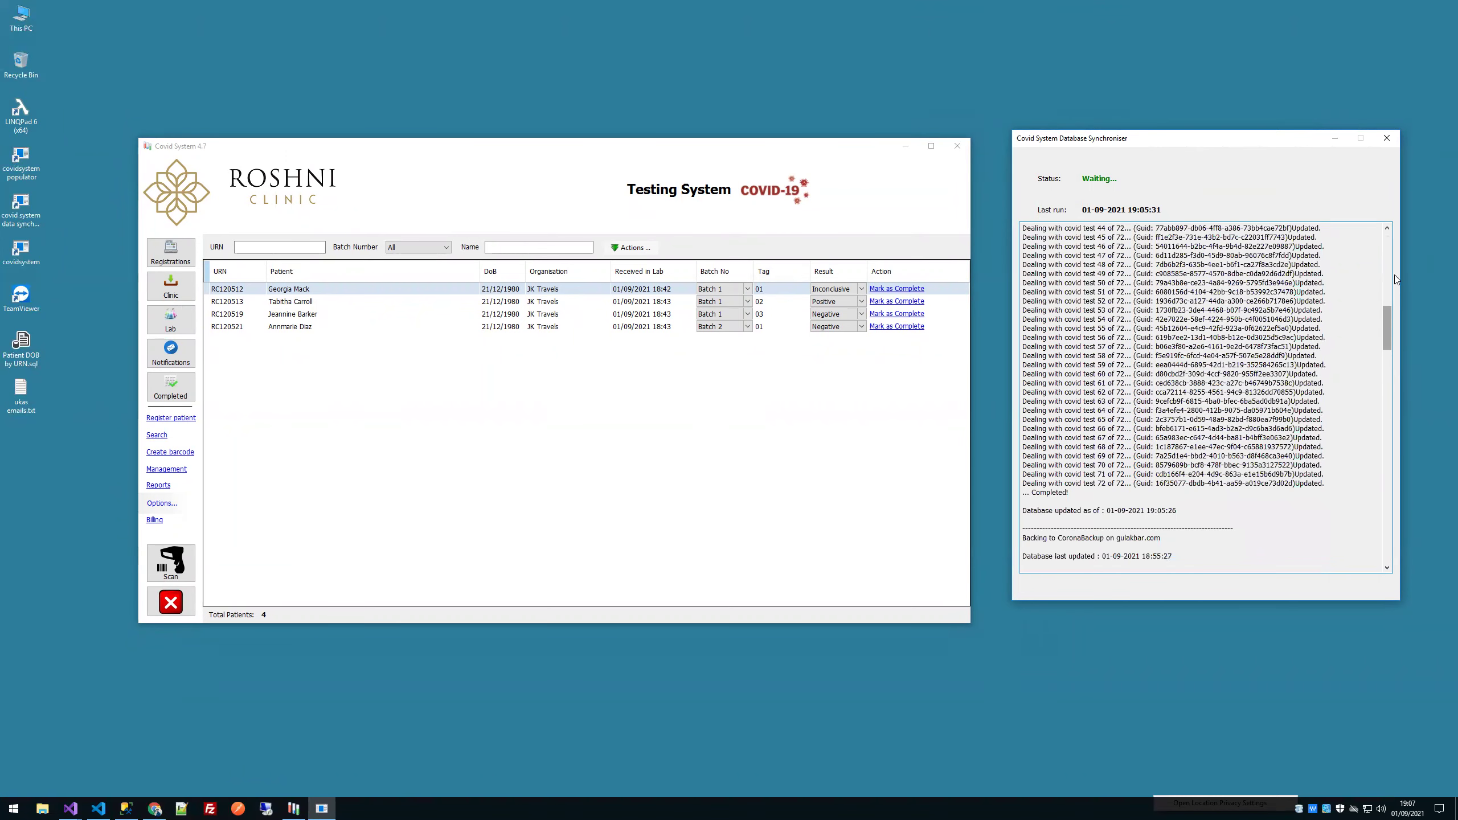
left_click_drag(1390, 323, 1394, 236)
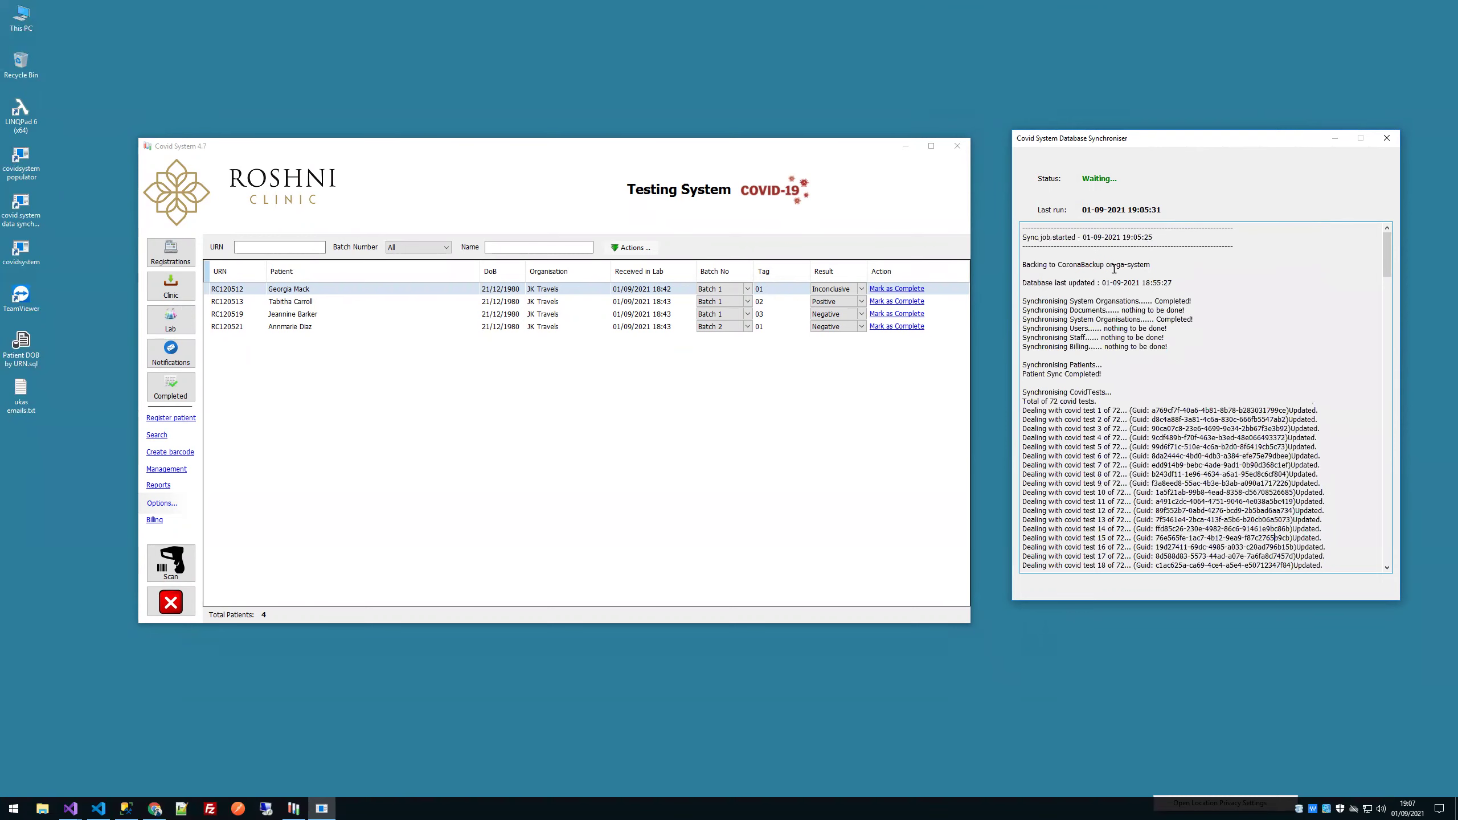
double_click(1142, 265)
left_click_drag(1383, 258, 1384, 351)
left_click_drag(1111, 374, 1208, 380)
left_click_drag(1386, 358, 1391, 469)
left_click_drag(1114, 295, 1228, 460)
left_click(1237, 474)
left_click(1389, 240)
left_click(1389, 242)
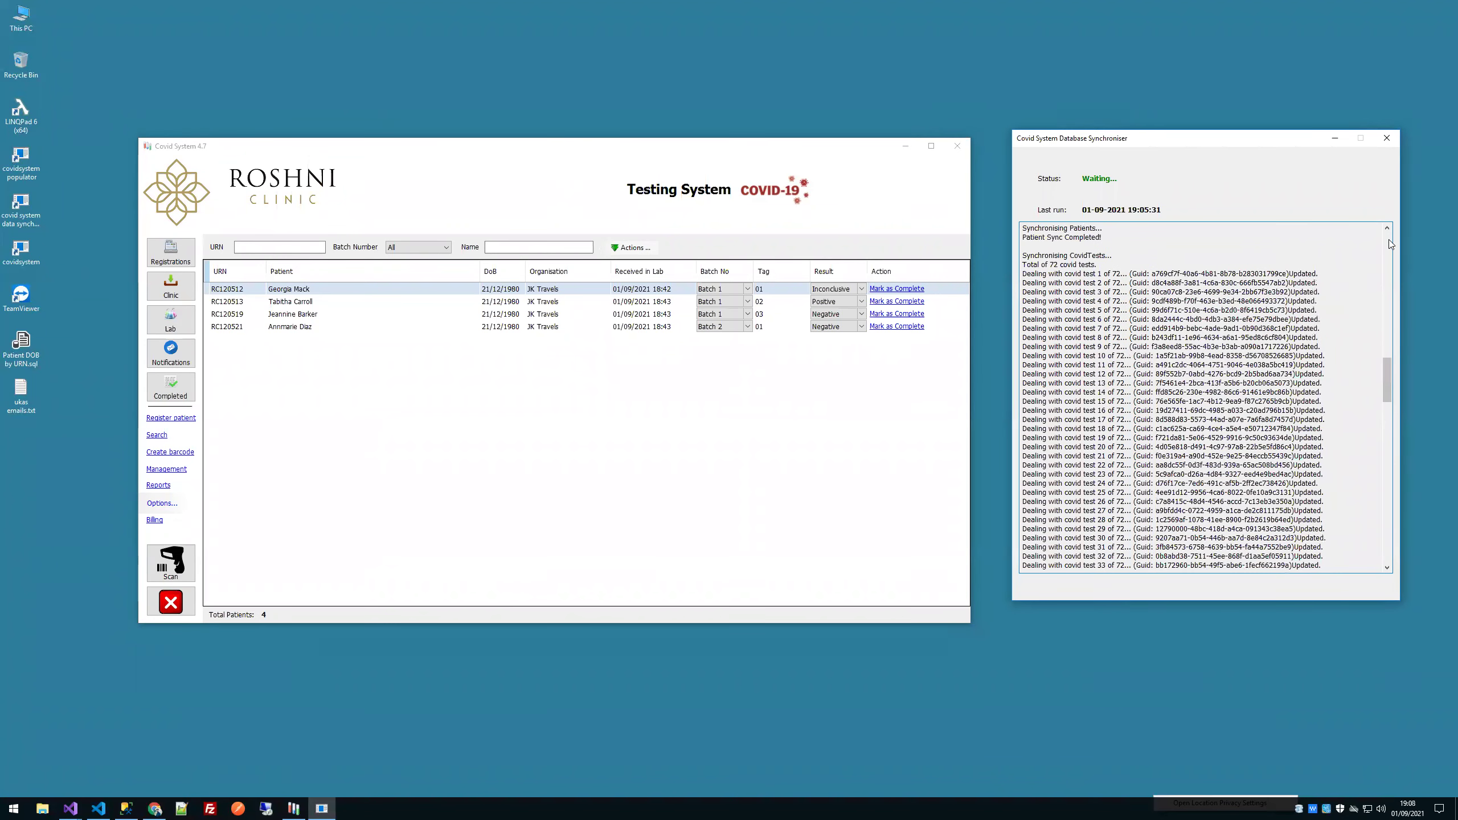
left_click(1388, 243)
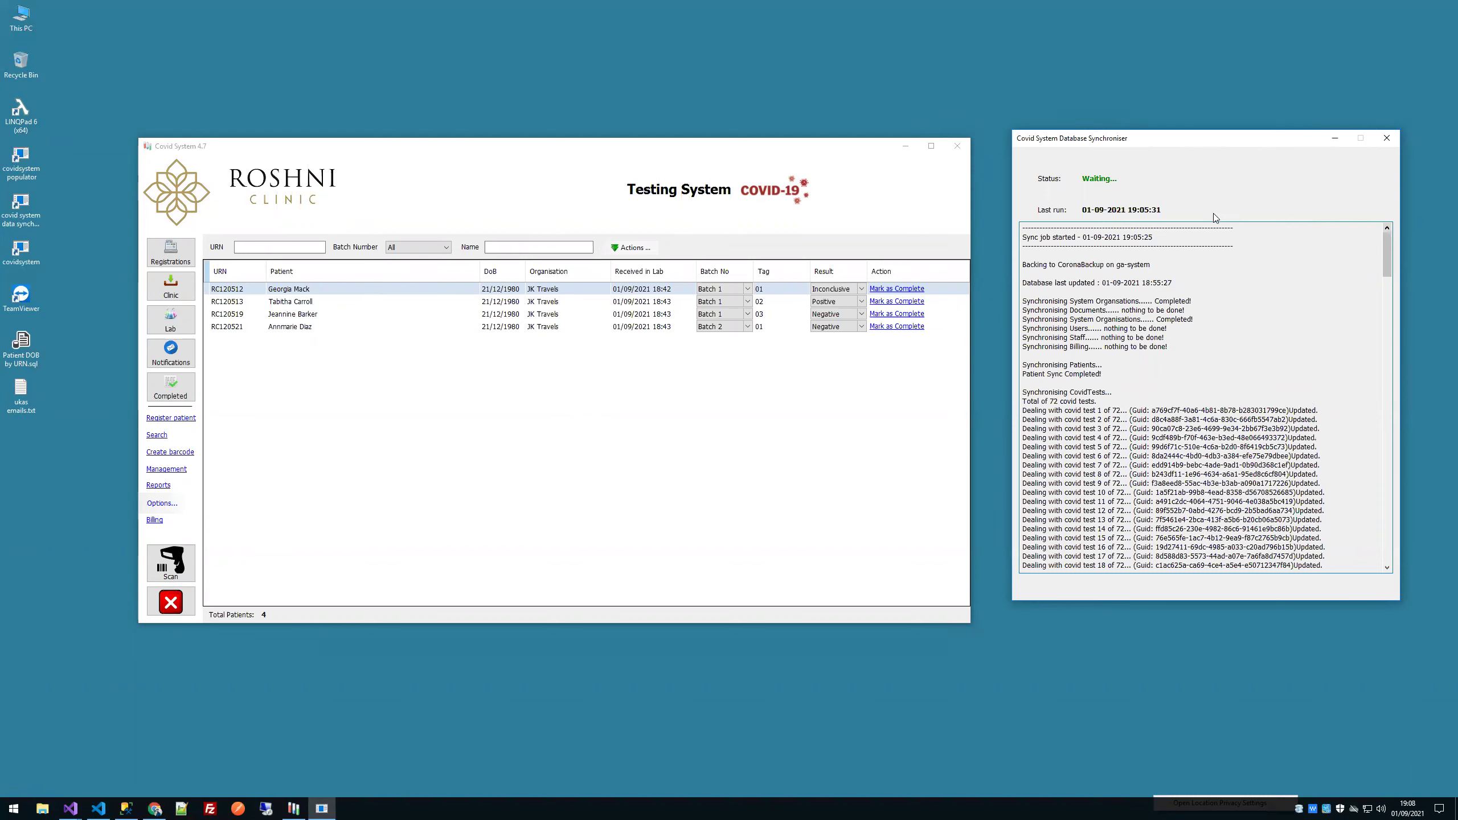
left_click_drag(710, 152, 926, 167)
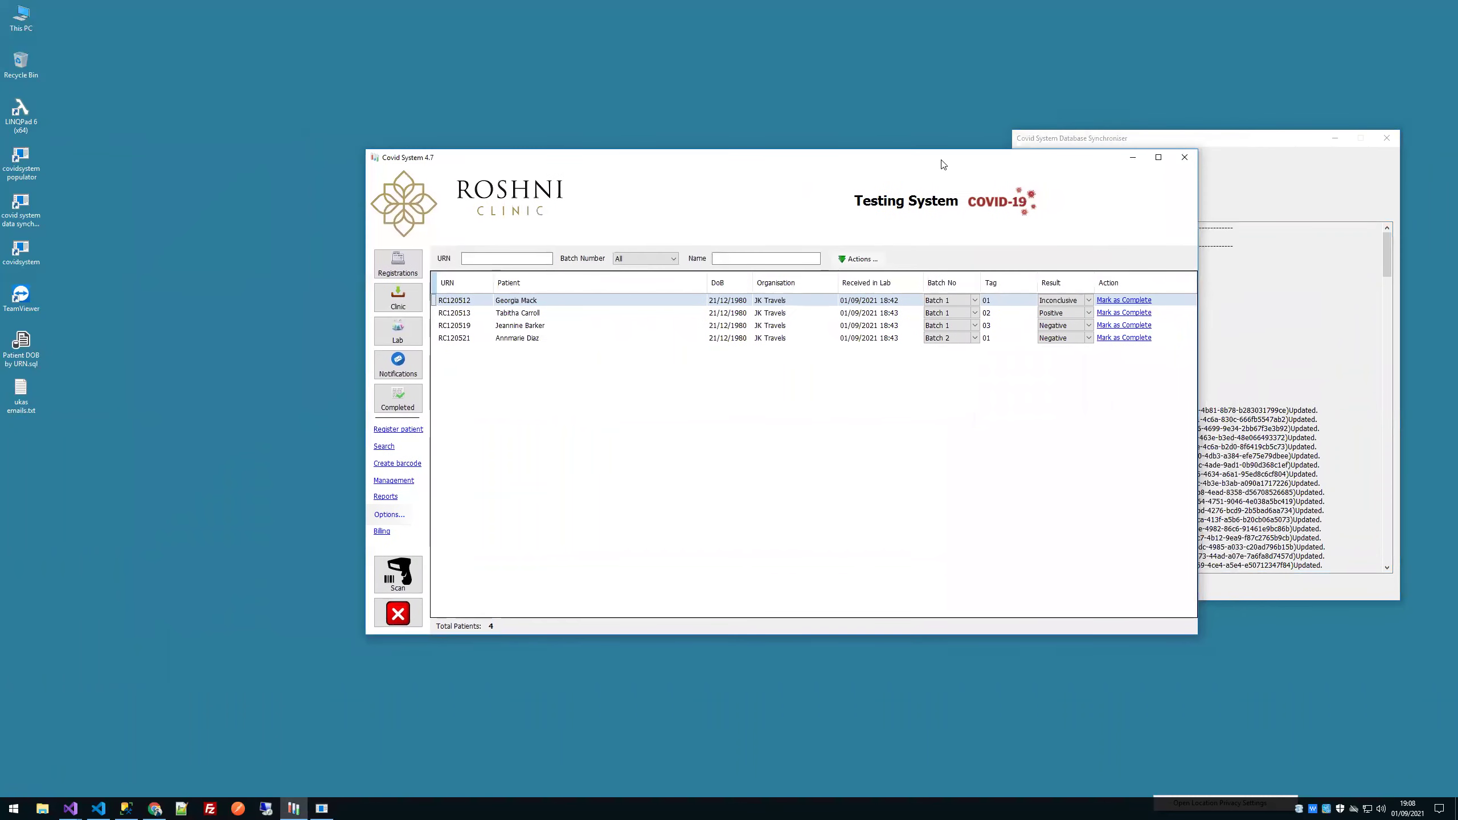
left_click(1328, 146)
left_click(1333, 139)
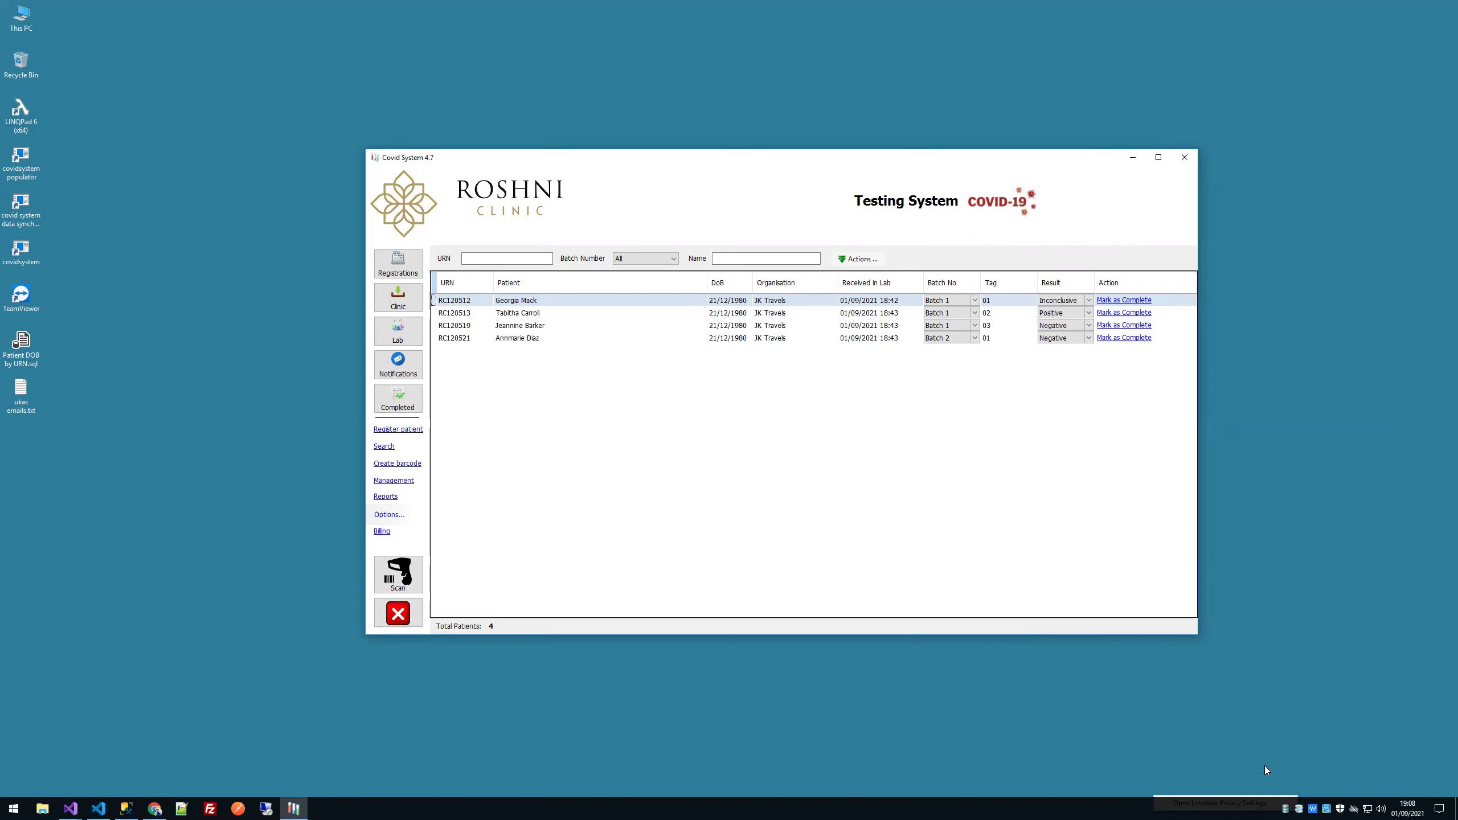
Step: Reopen the synchroniser log and highlight the System Organisations through Billing sync lines
double_click(1285, 808)
left_click_drag(1382, 251, 1405, 477)
scroll(1265, 381, "up", 2)
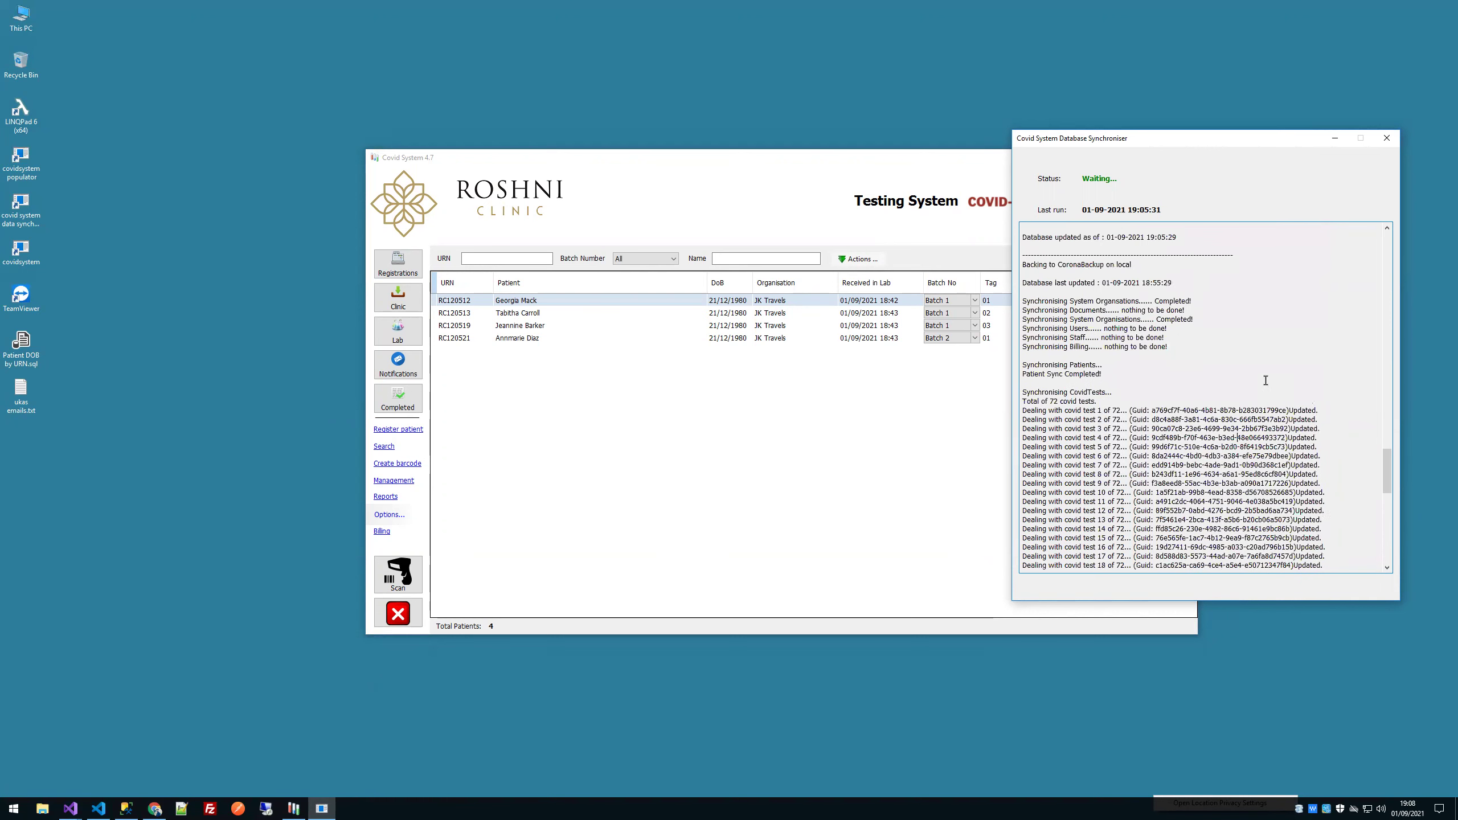
scroll(1266, 380, "up", 2)
left_click_drag(1132, 319, 1007, 319)
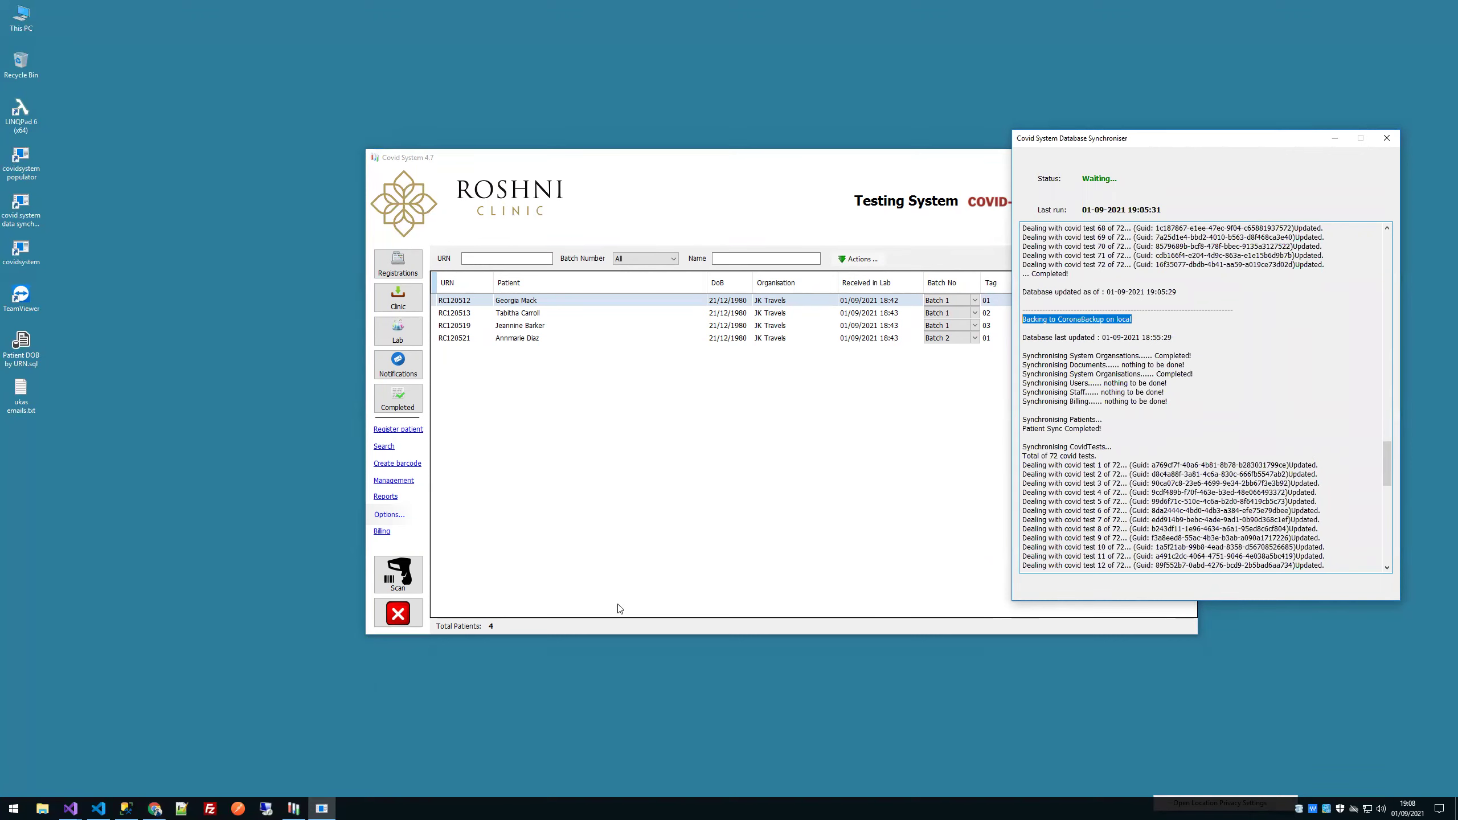
left_click(1177, 458)
left_click_drag(1102, 447, 1025, 419)
left_click_drag(1154, 393, 1060, 392)
left_click_drag(1166, 402, 1015, 360)
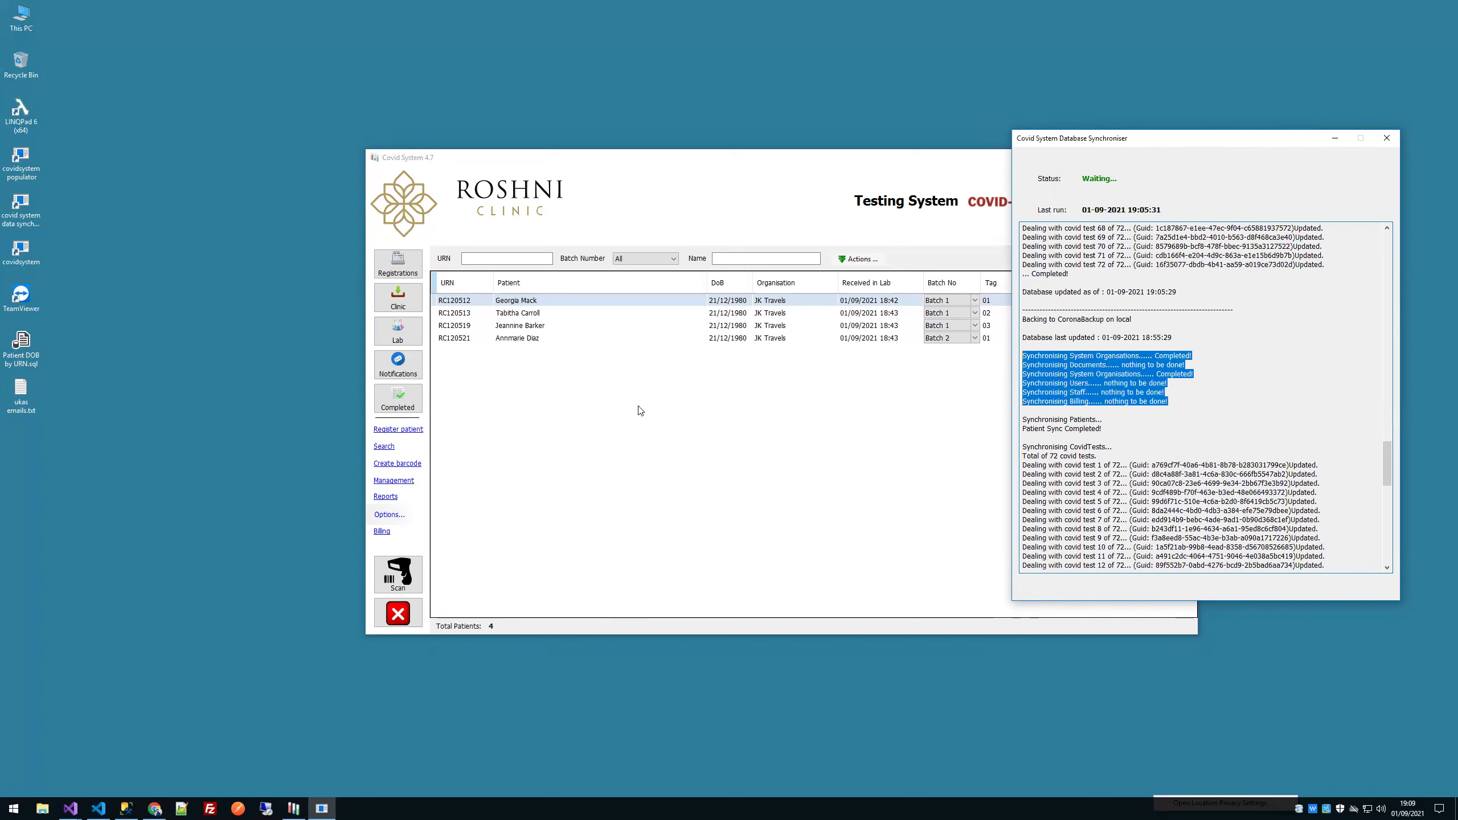
left_click(383, 480)
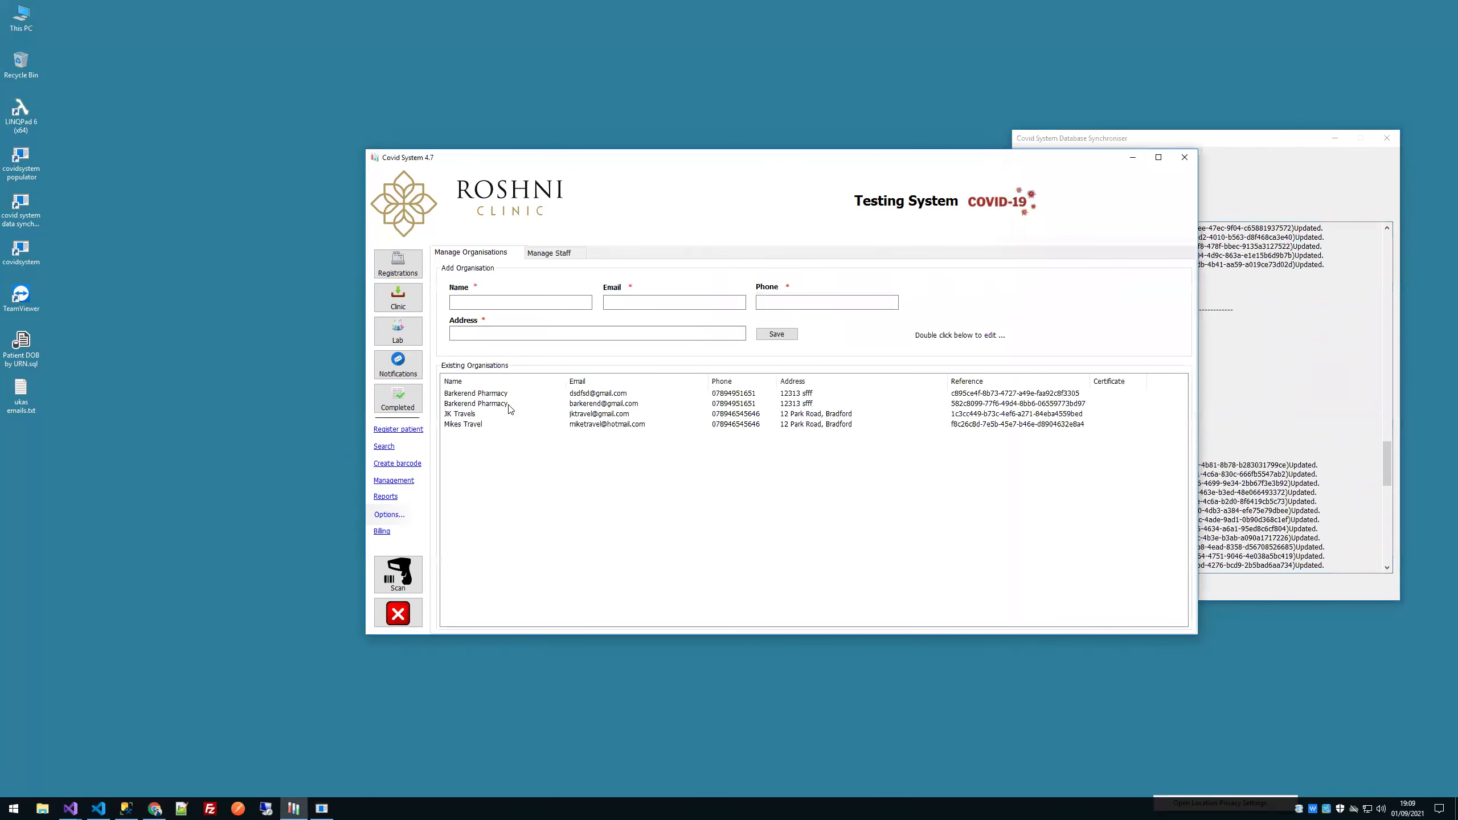
Step: Inspect the Barkerend Pharmacy organisation details and close them without saving
left_click(508, 406)
double_click(509, 405)
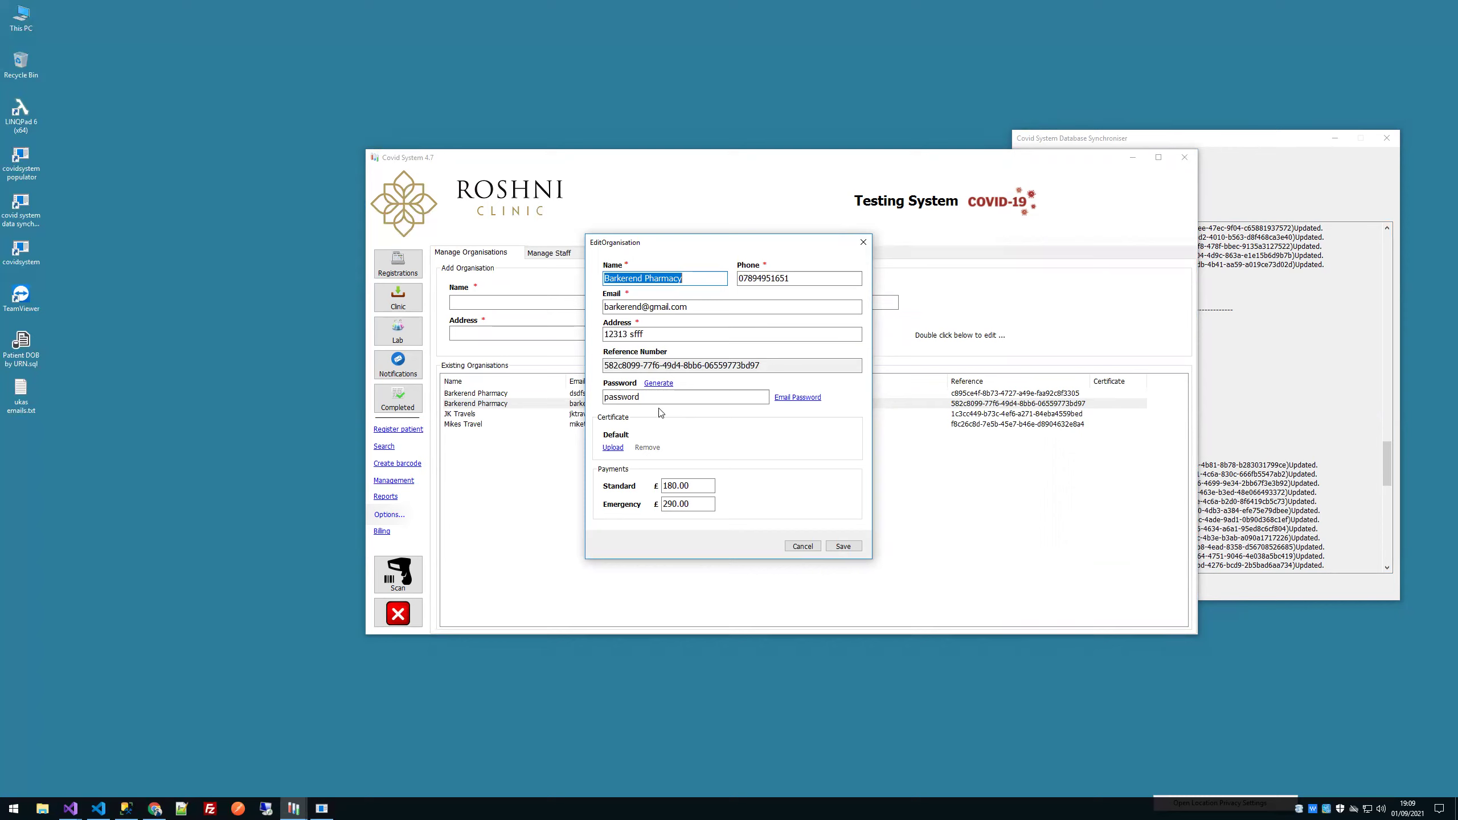
left_click(805, 547)
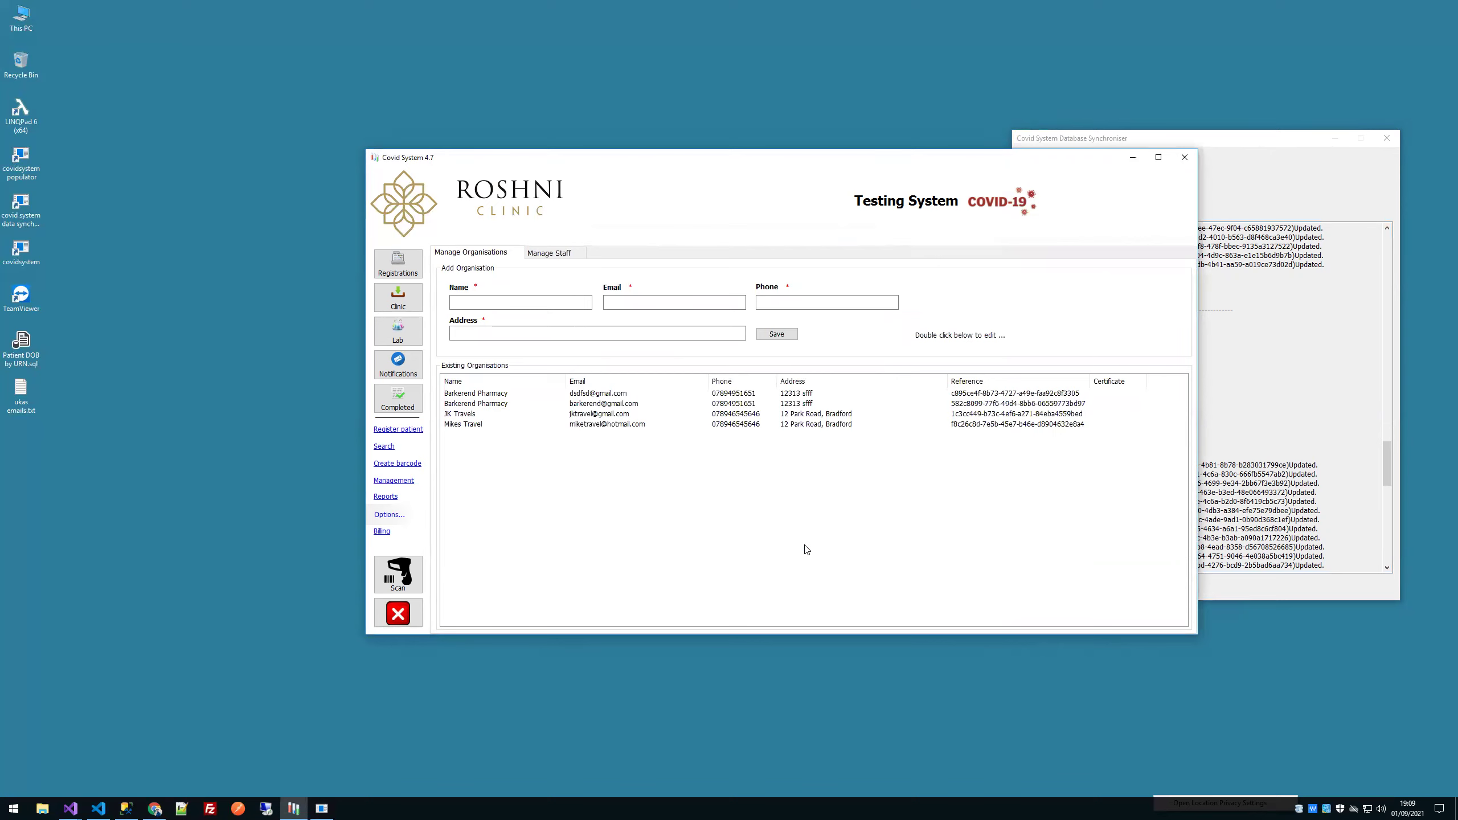
Step: Open JK Travels' details, cancel a certificate upload, and save the organisation
left_click(528, 416)
double_click(527, 418)
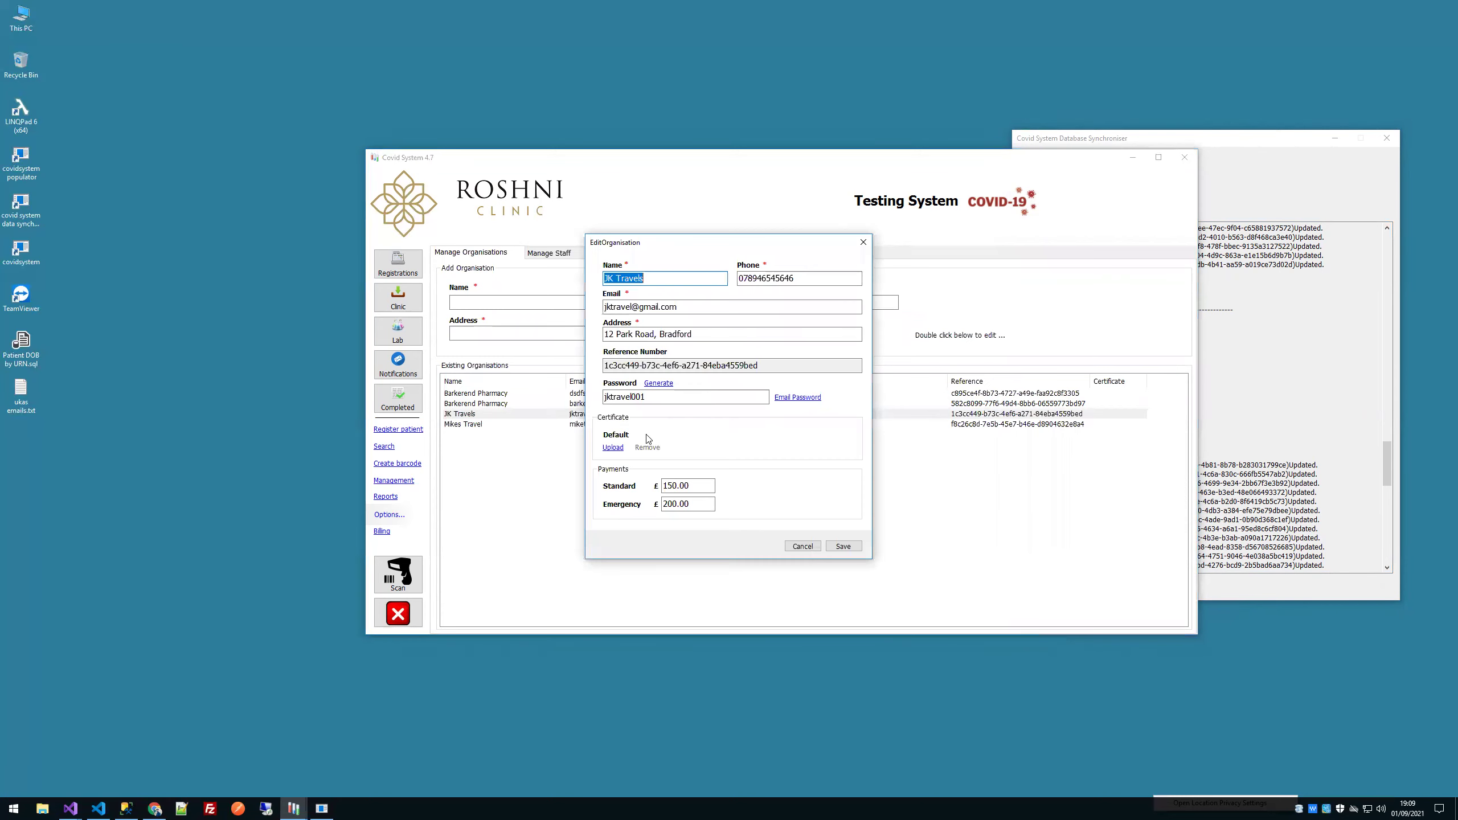
left_click(613, 448)
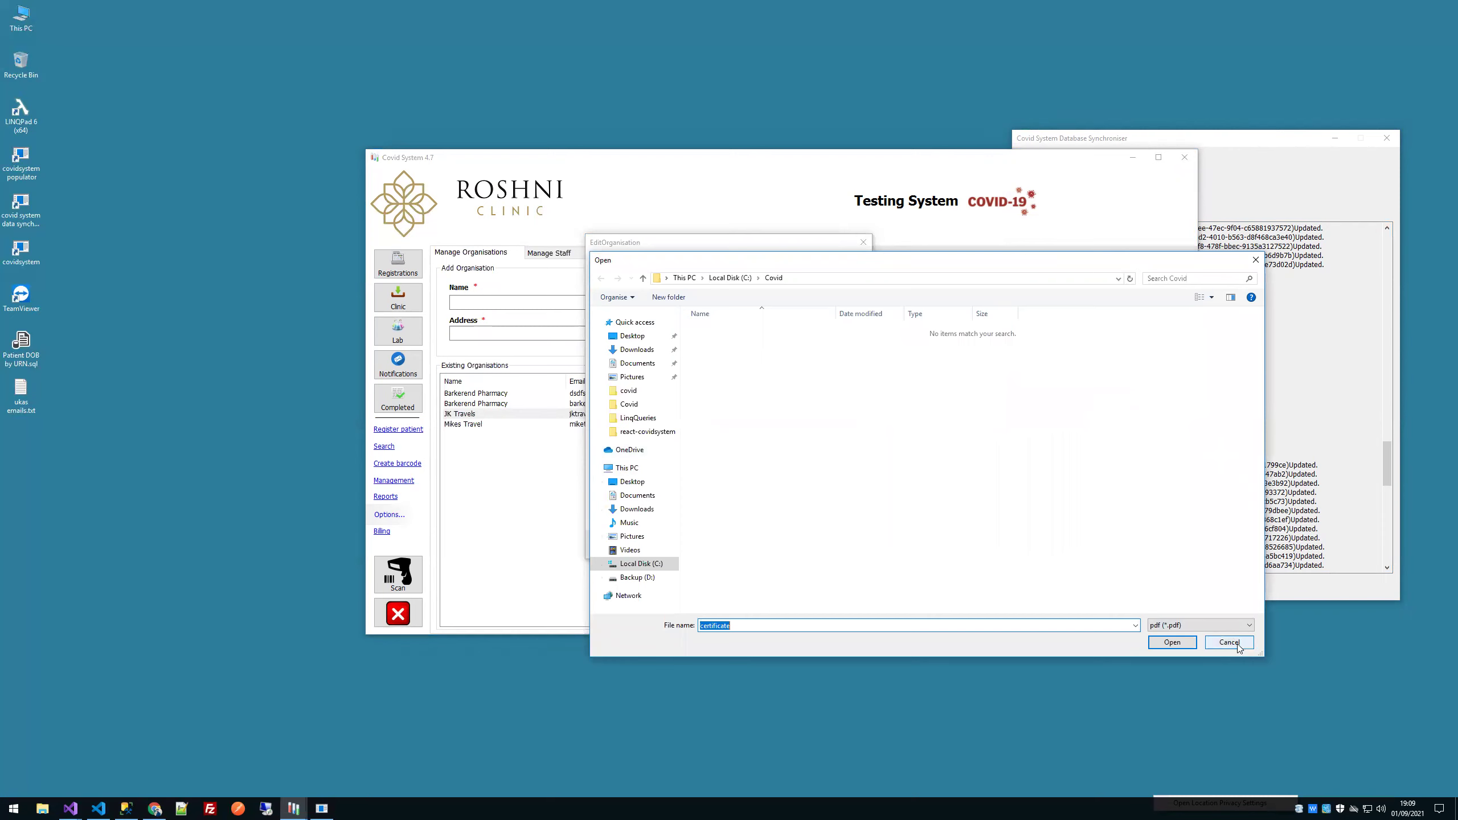
left_click(1234, 643)
left_click(843, 545)
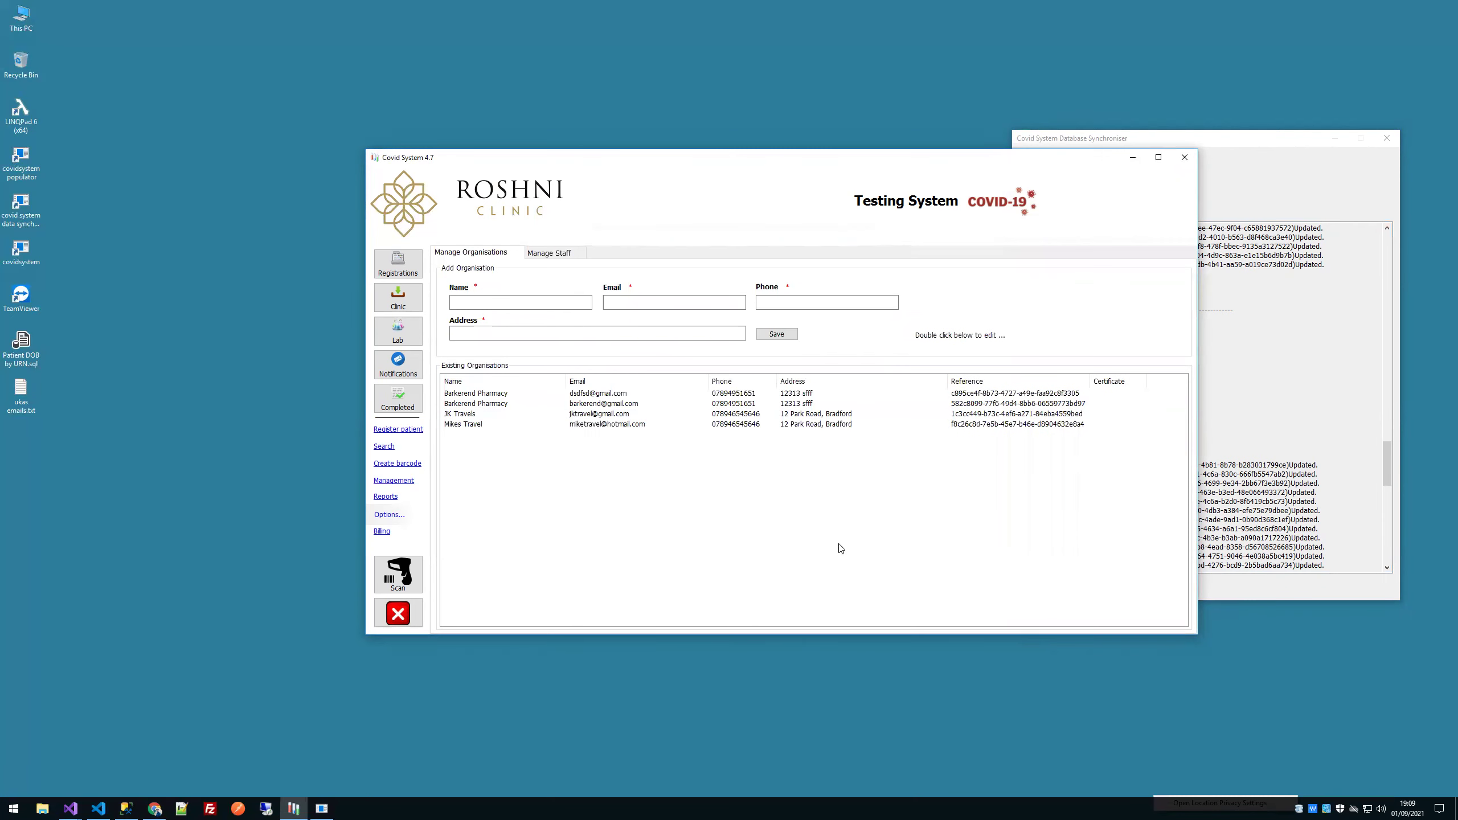
Step: Select JK Travels and show its 73-patient registrations list
left_click(531, 426)
left_click(533, 415)
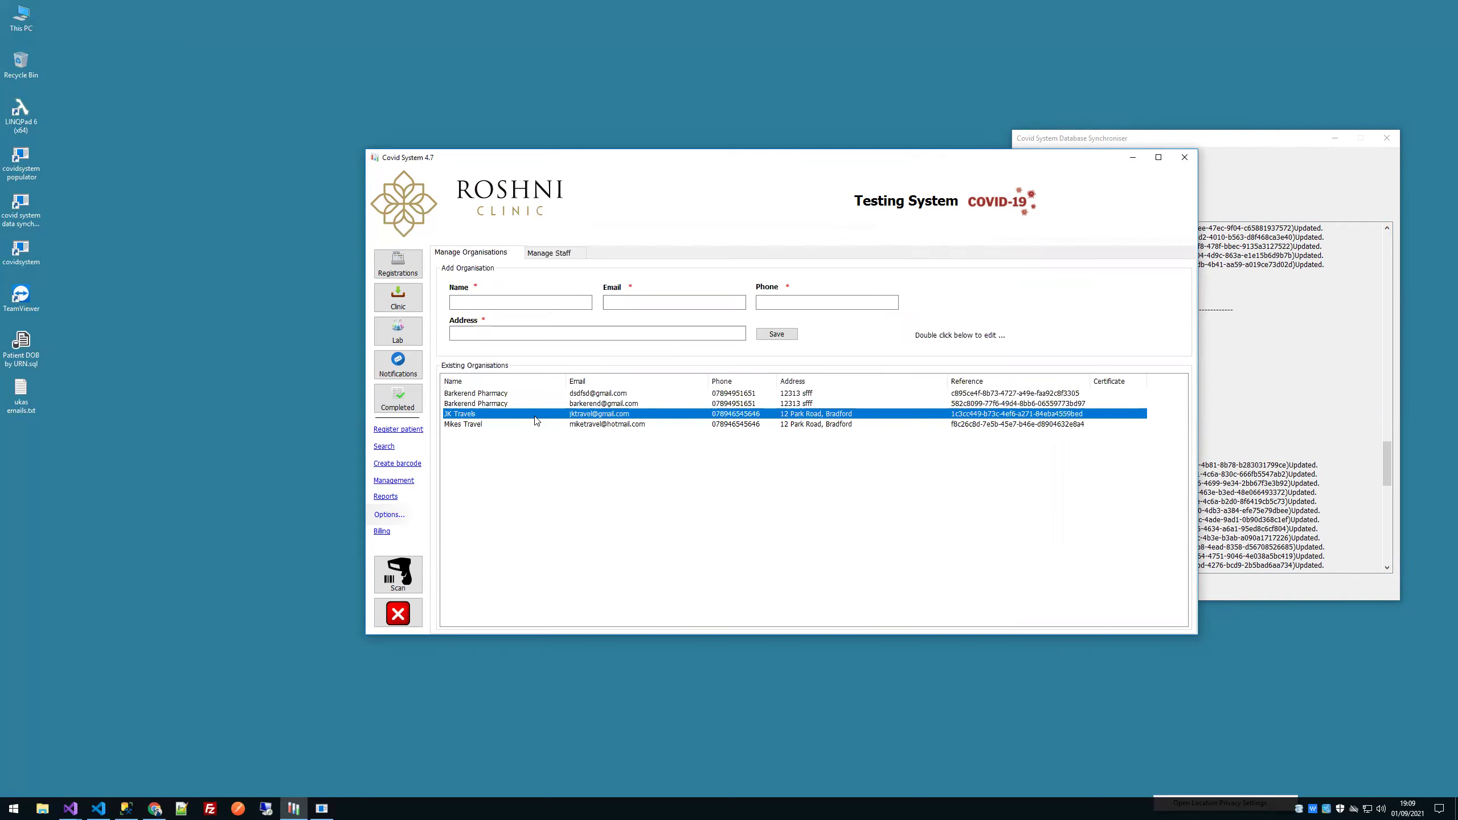
left_click(383, 256)
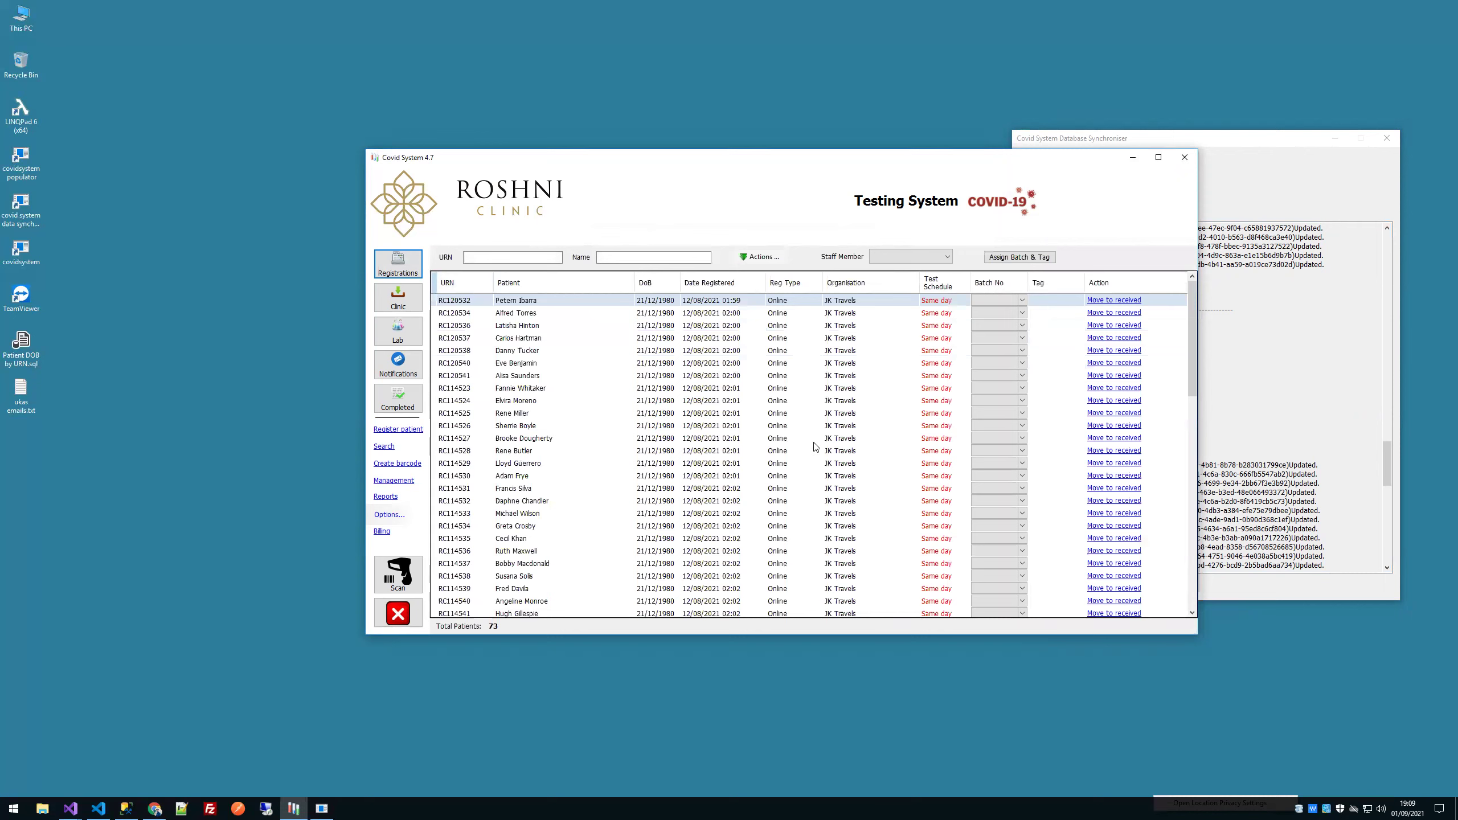
left_click(825, 444)
Step: Return to organisation management and reselect JK Travels after checking the other organisations
left_click(842, 528)
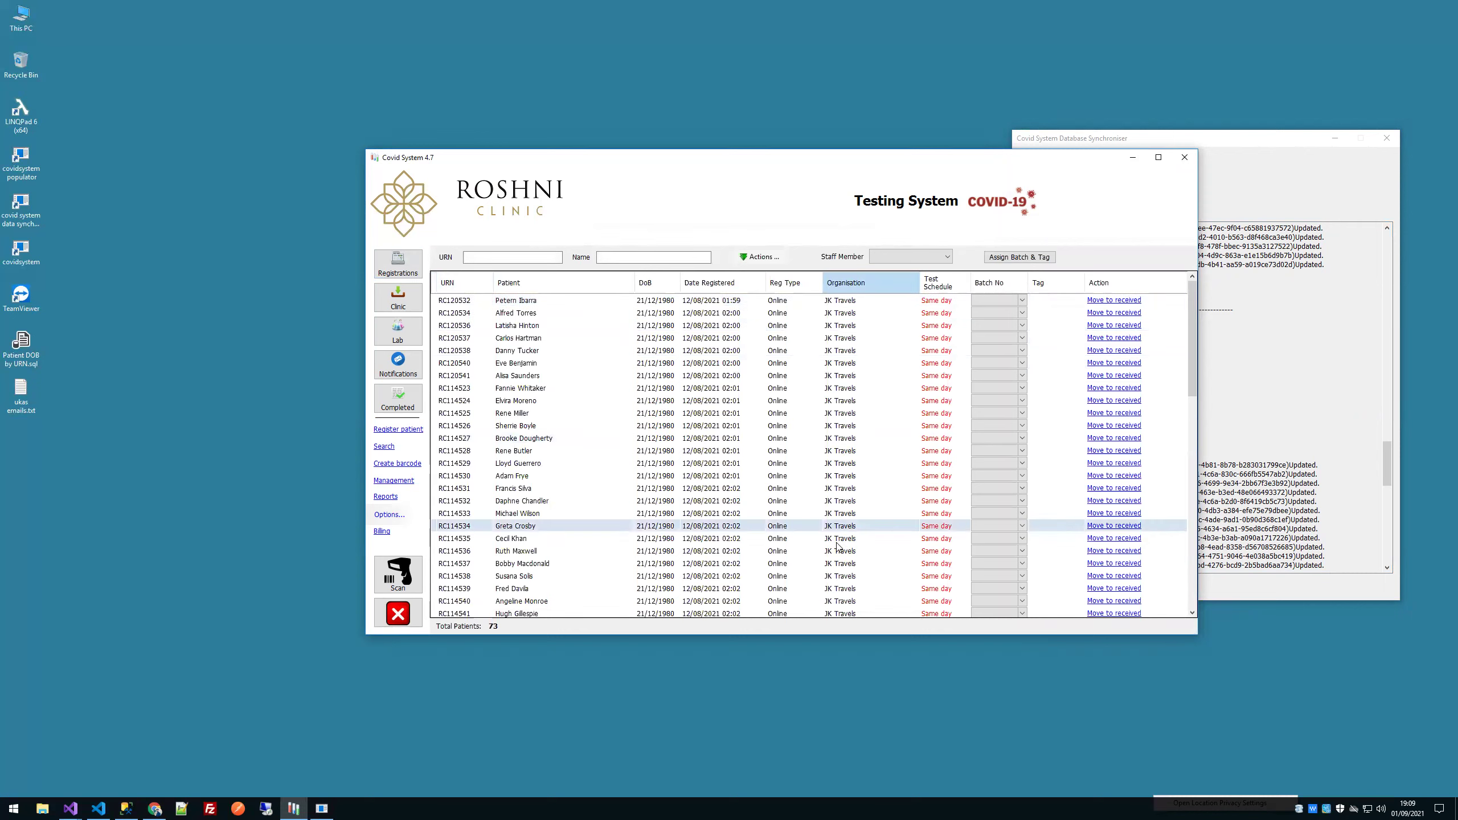
left_click(407, 482)
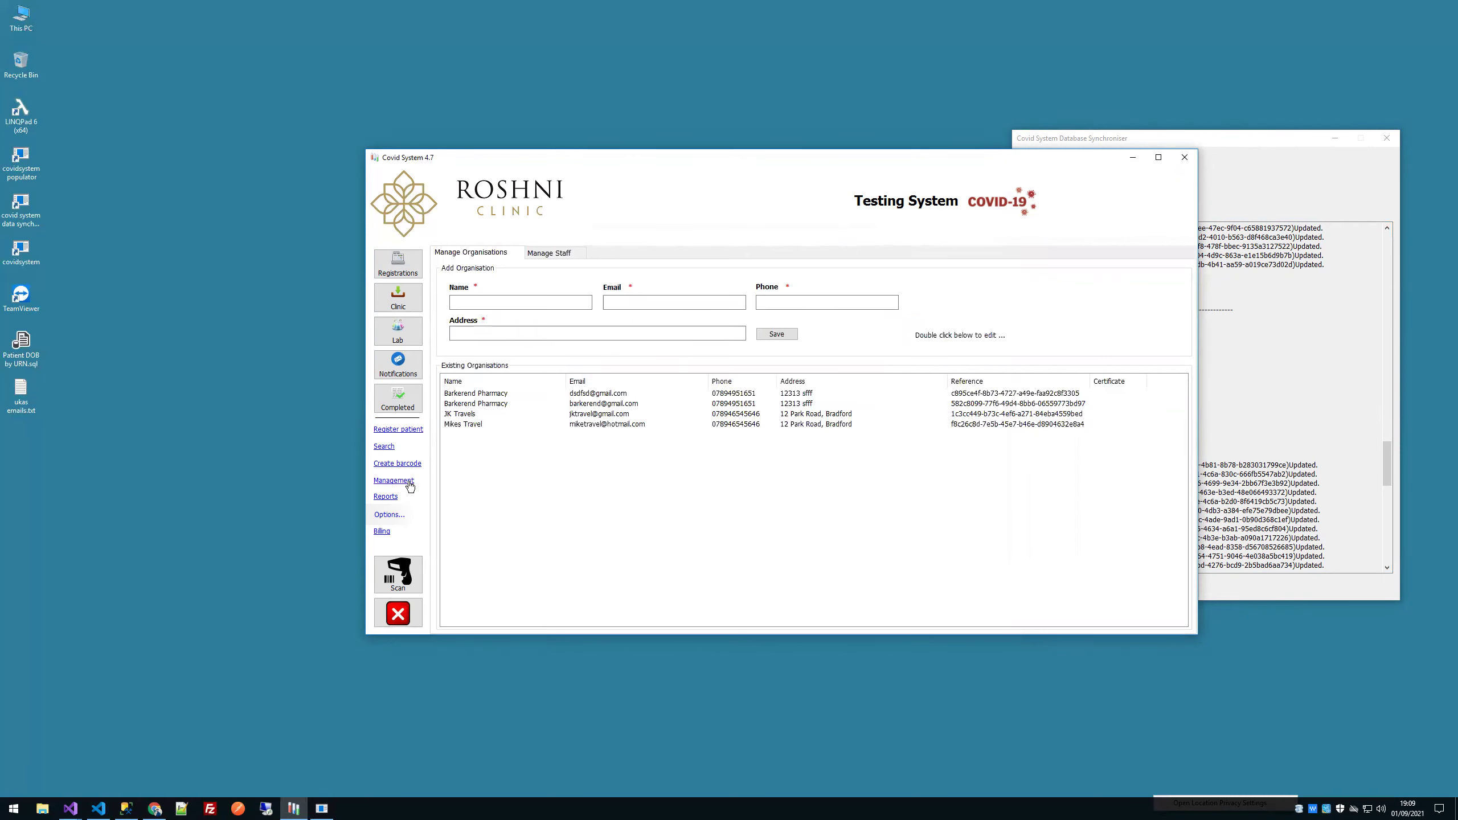
left_click(486, 415)
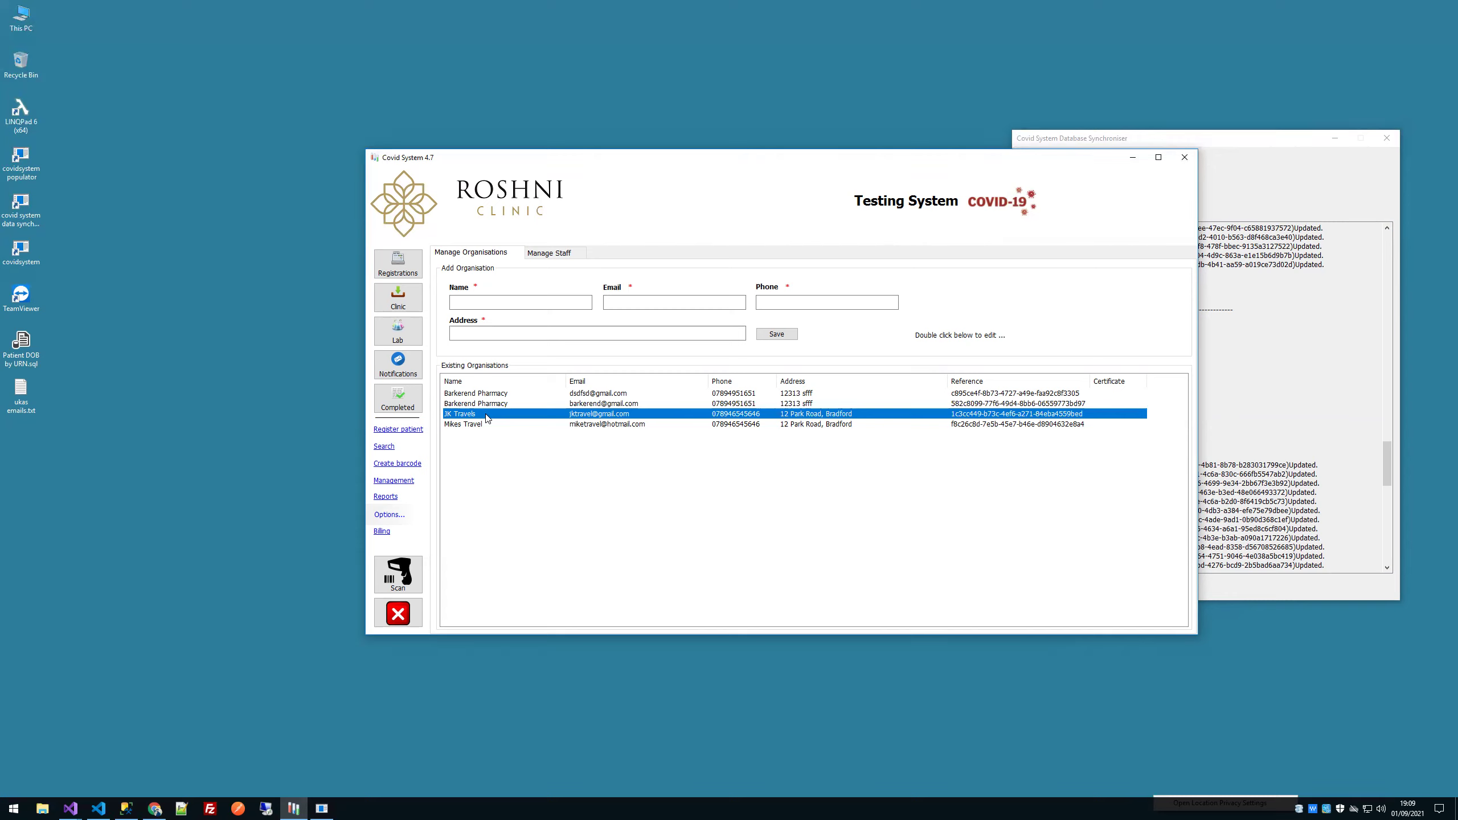
left_click(493, 403)
left_click(494, 423)
left_click(494, 414)
Step: Show and refresh the JK Travels registrations list of 73 patients
mouse_move(156, 811)
left_click(402, 516)
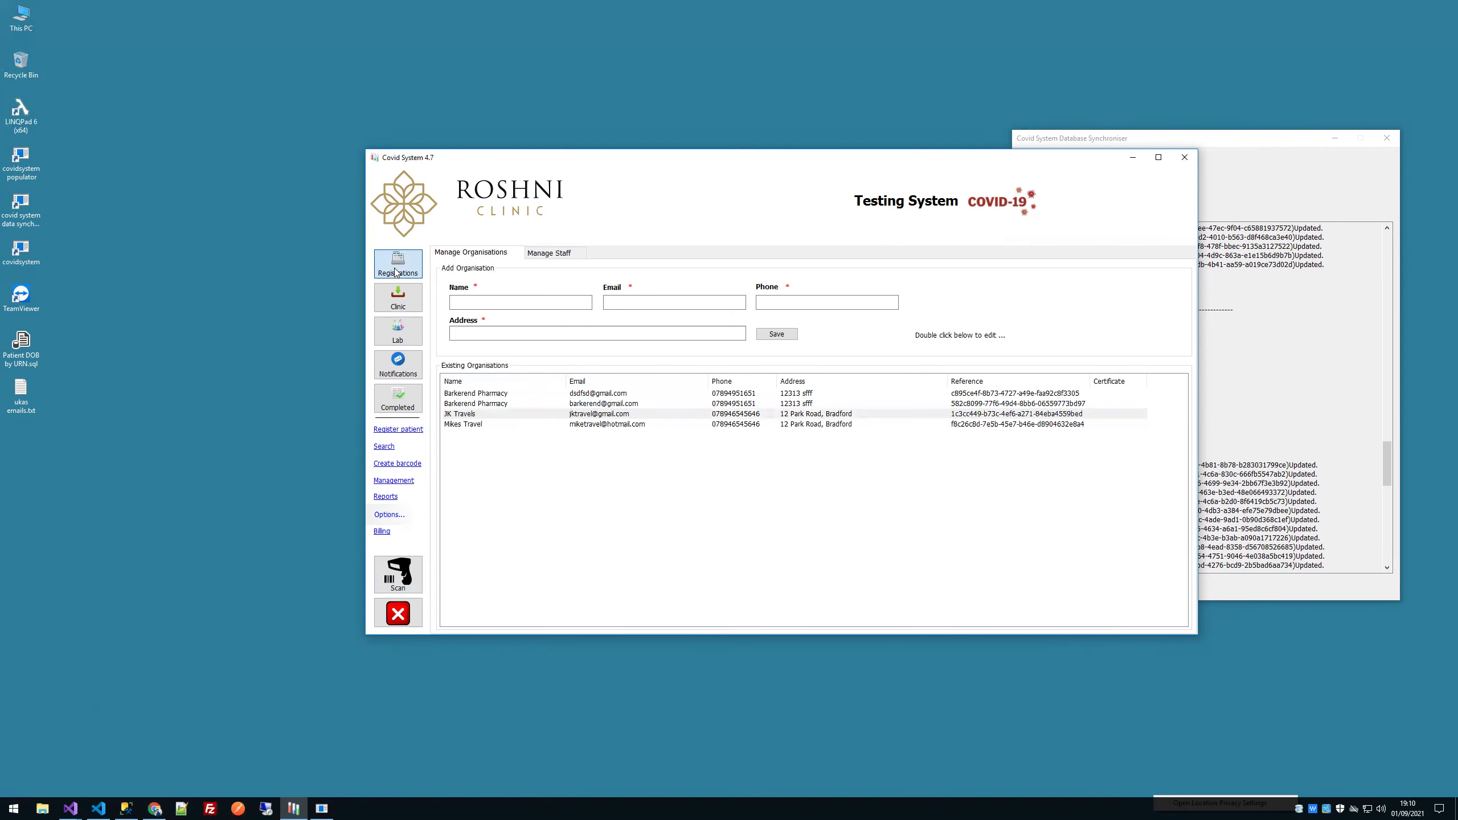
left_click(394, 274)
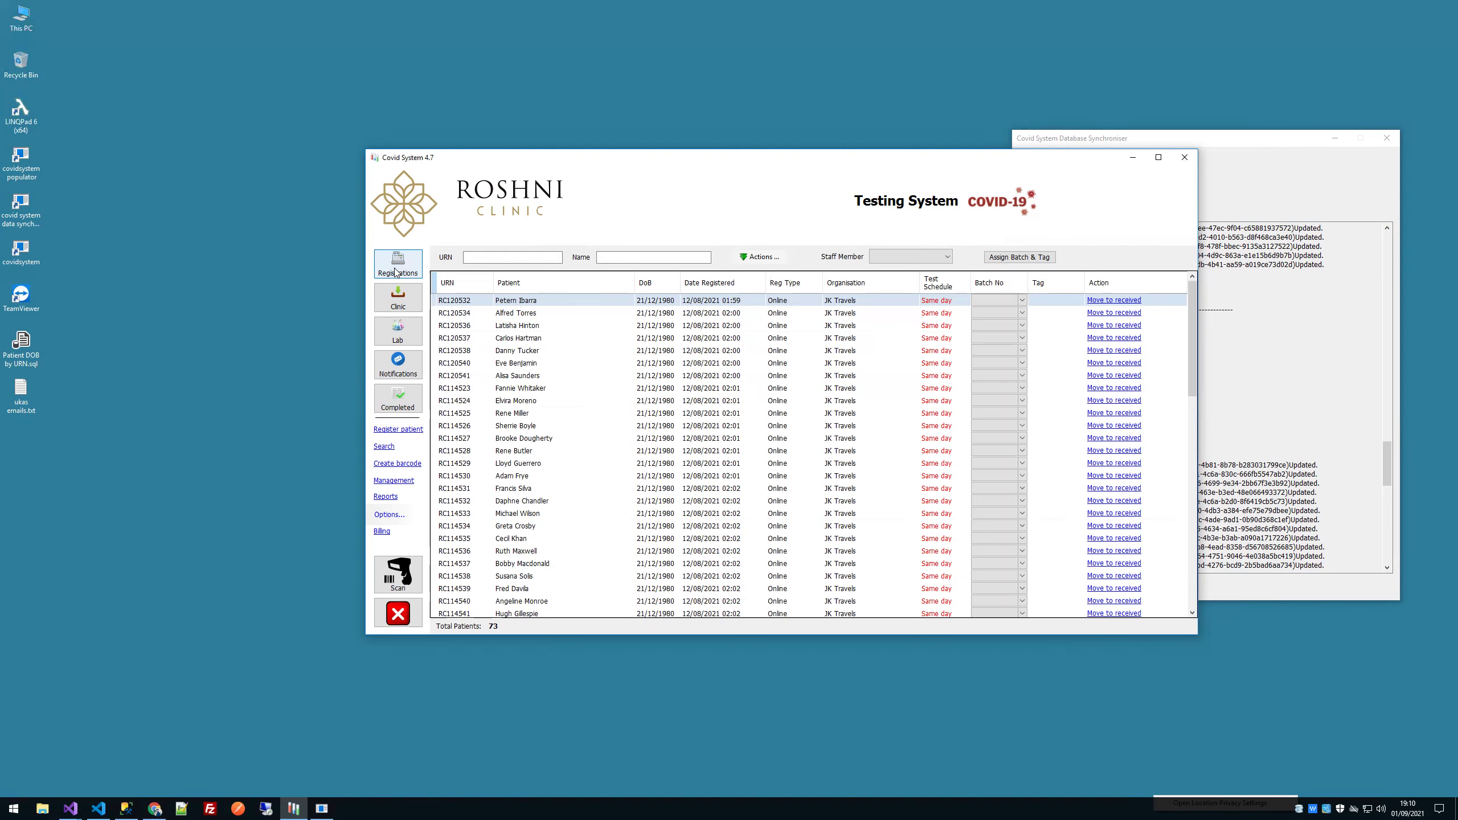
left_click(395, 271)
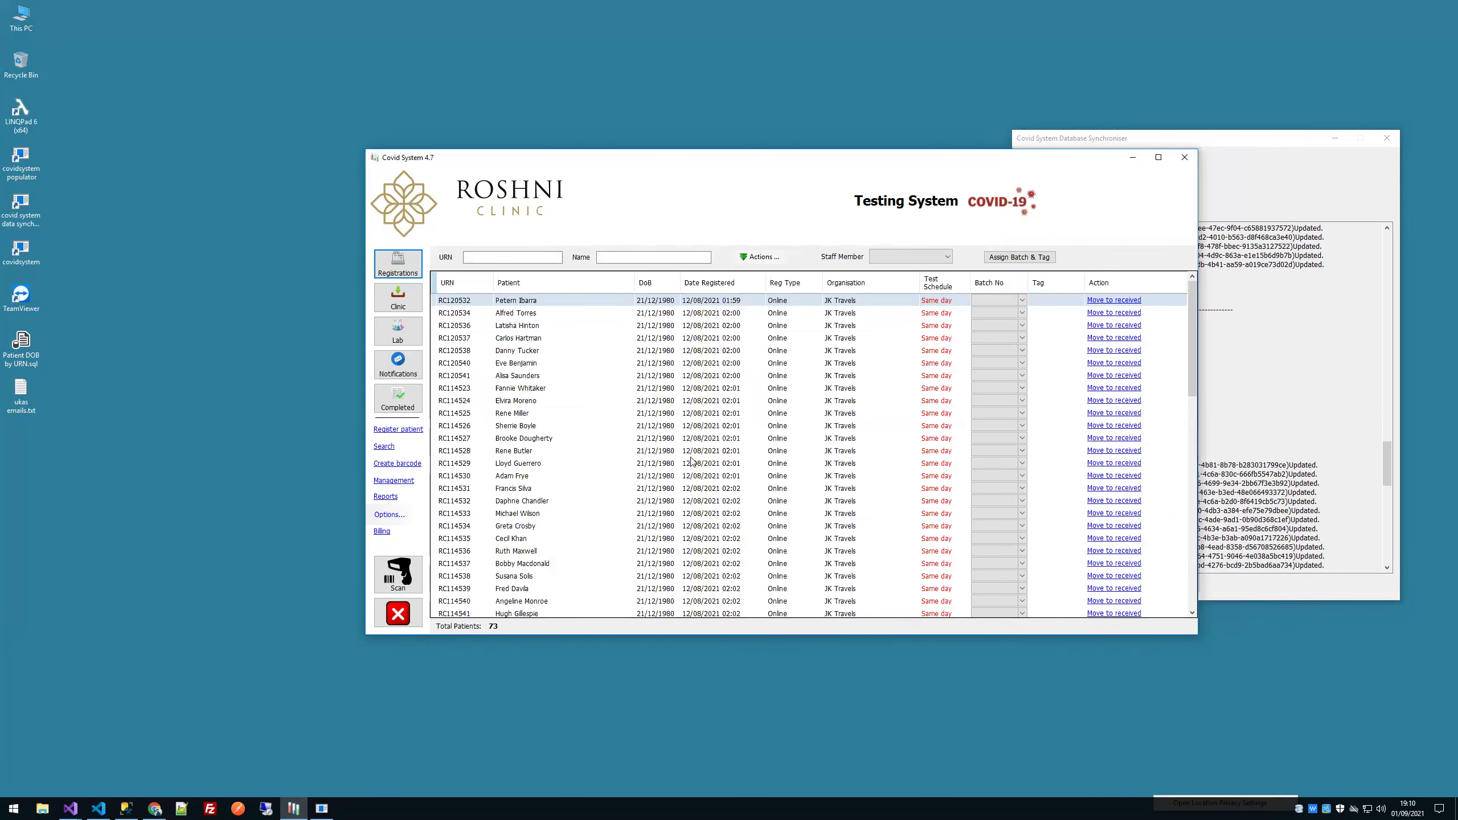
Step: Bring up the Database Synchroniser window and minimise it
left_click(1330, 147)
left_click(1331, 143)
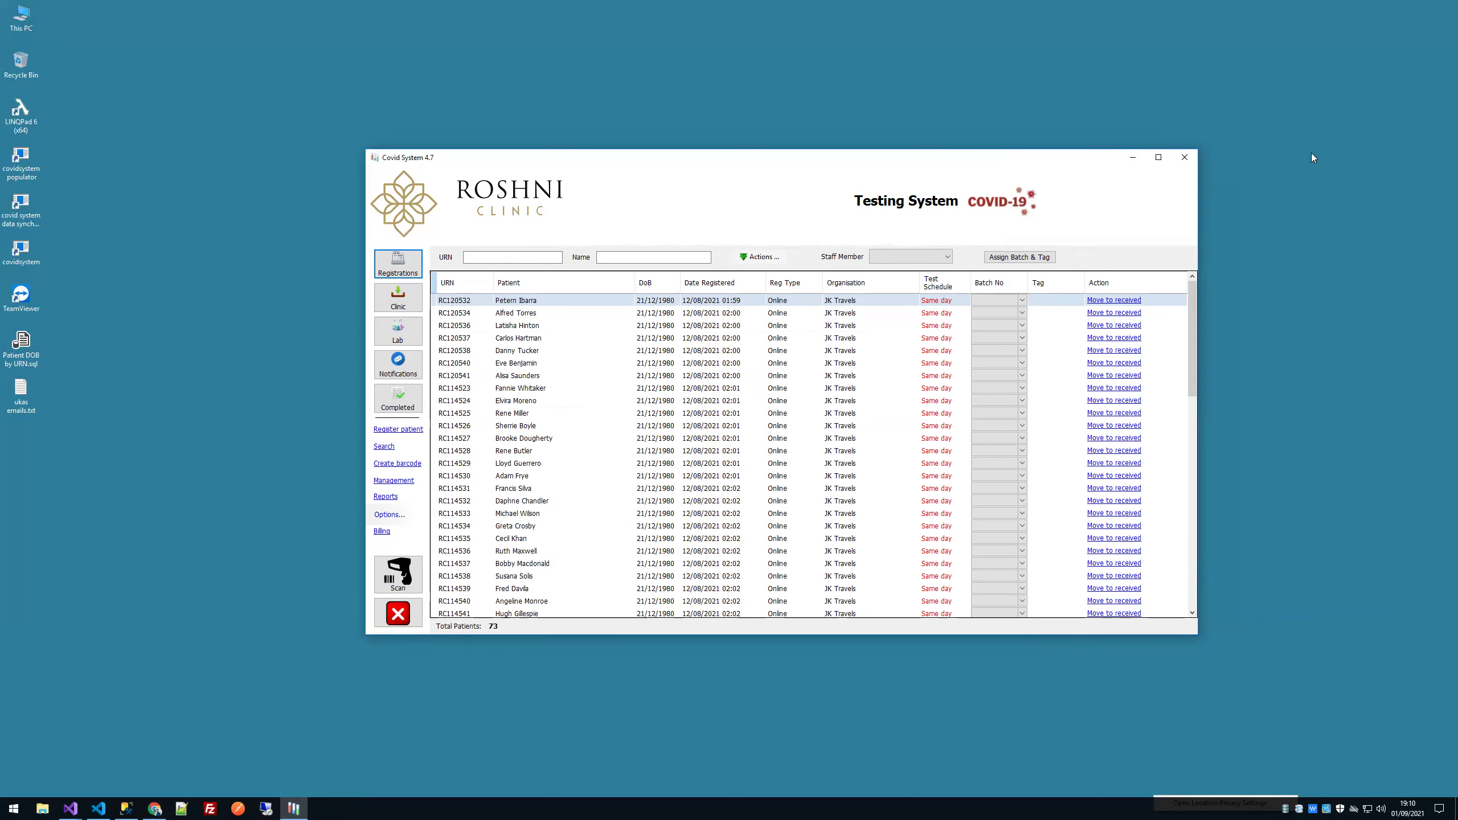
left_click(155, 810)
Step: View the Mohr Labs dashboard (132 JK Travels patients) and enter roshniclinic.co.uk in a new tab
left_click(155, 808)
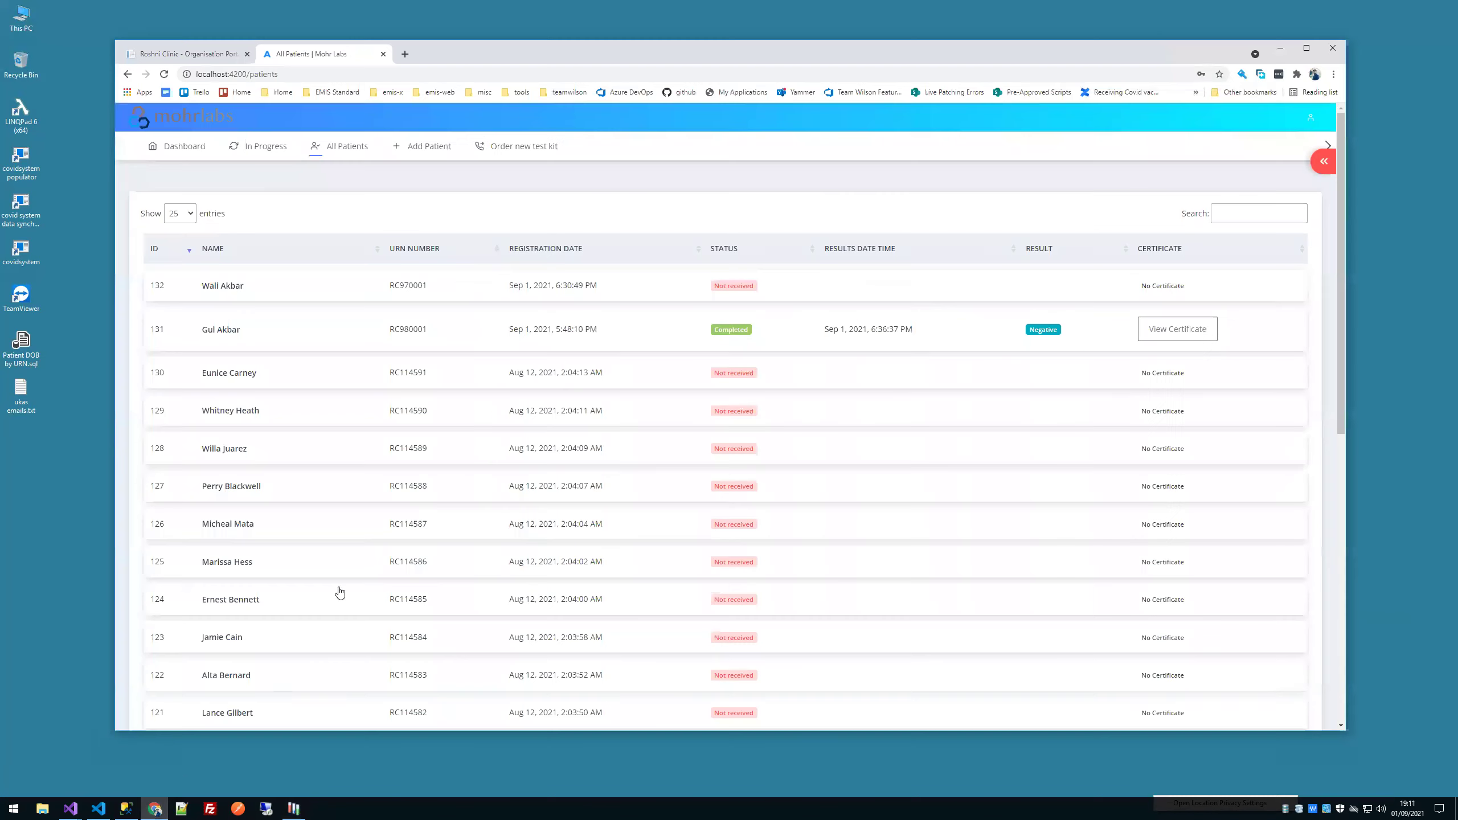
left_click(188, 147)
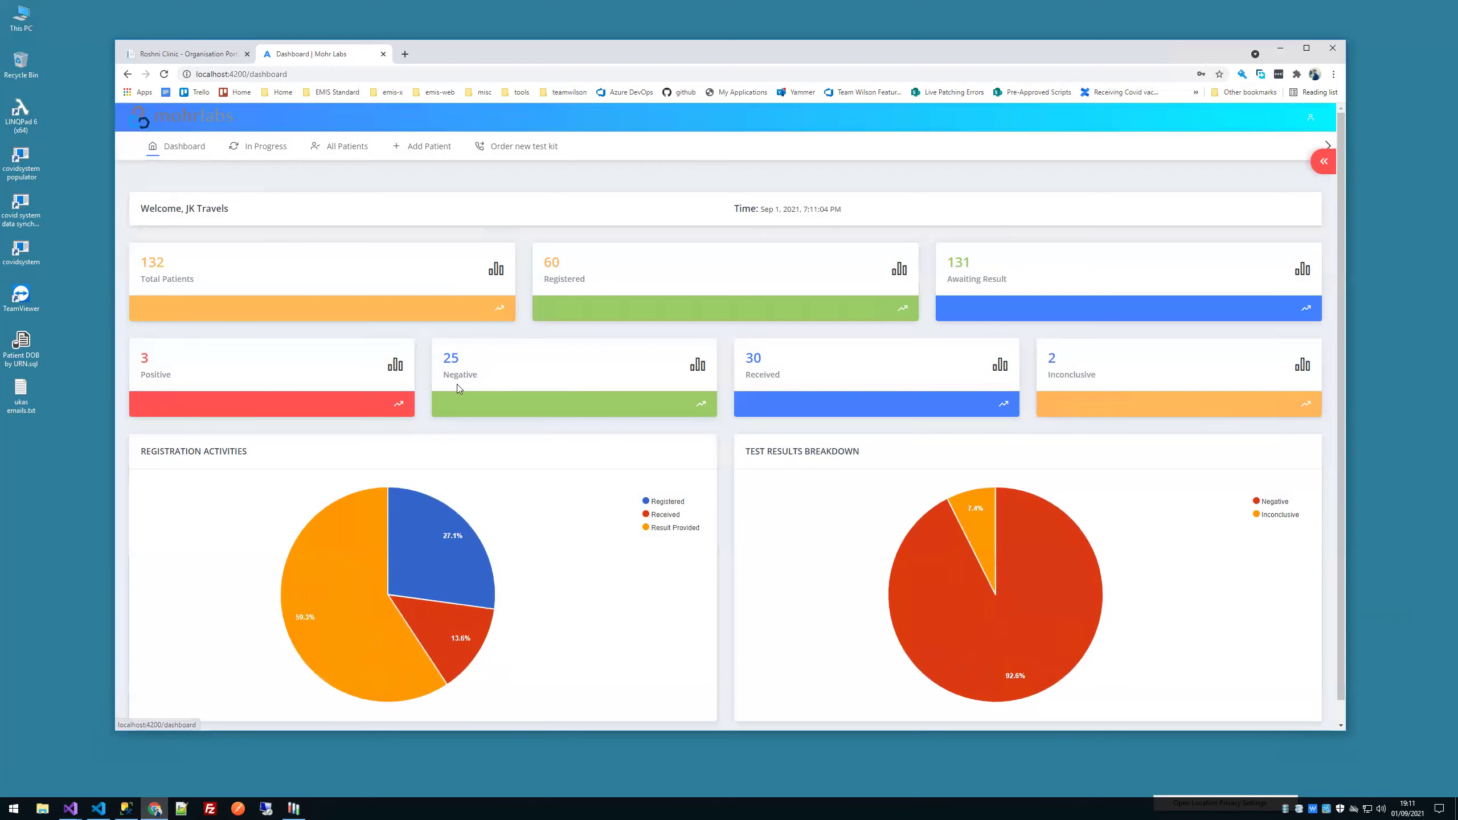
left_click(404, 54)
type("rosh")
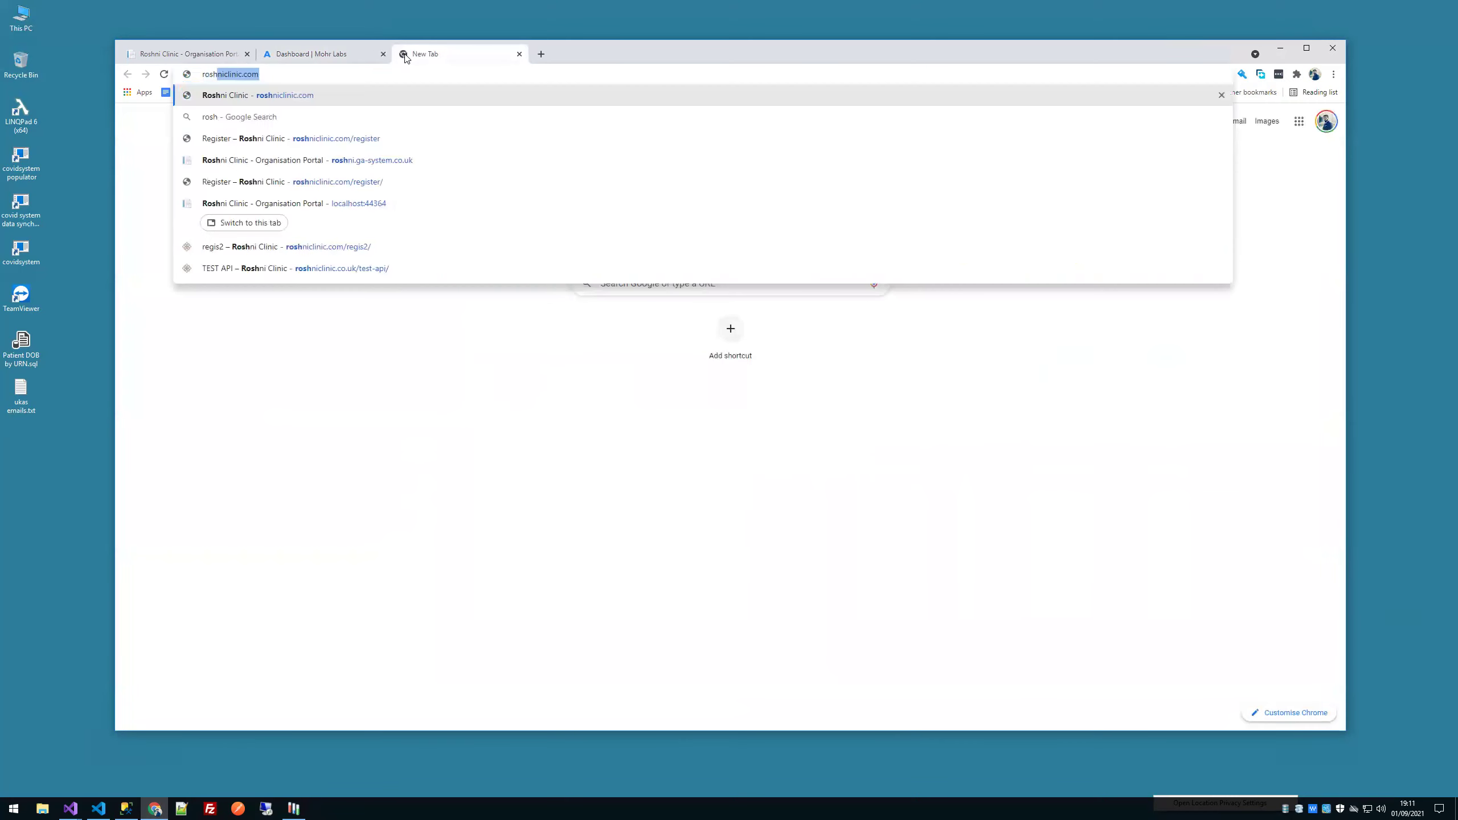
type("niclinic.co.uk")
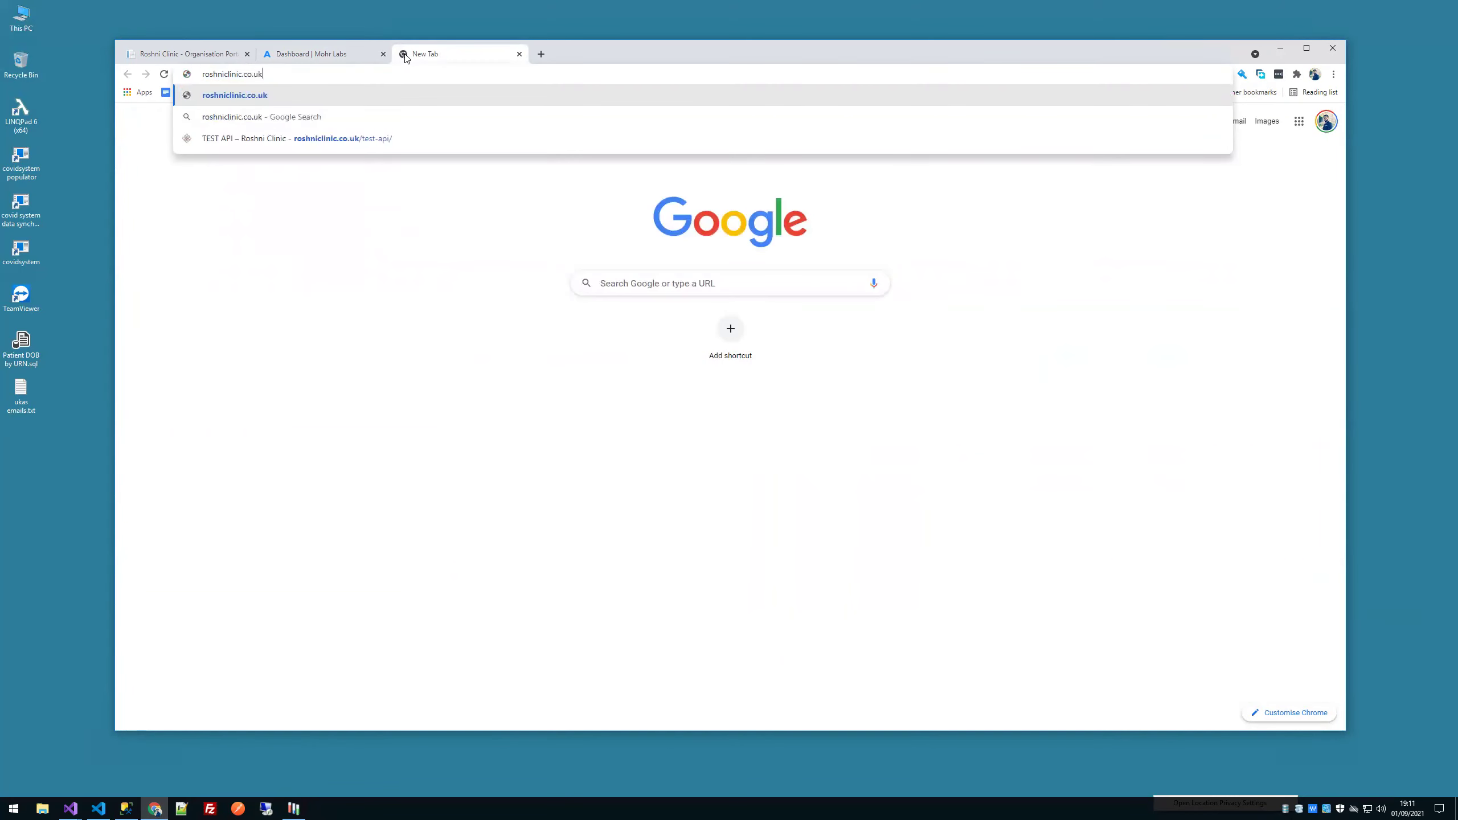
Step: Load the Roshni Clinic site, look over Mohr Labs' blank Add Patient form, then return to the clinic homepage
key("Return")
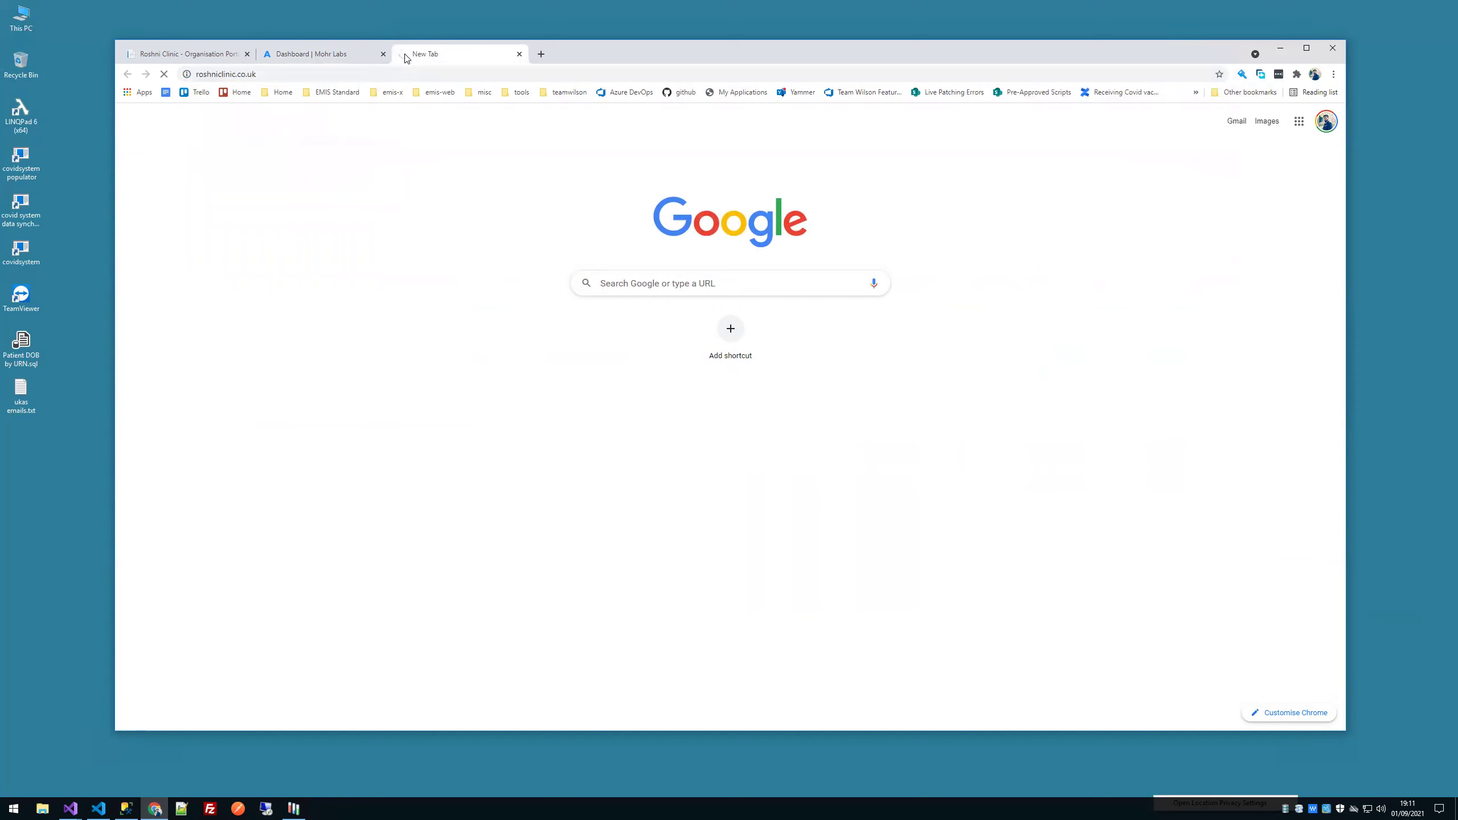
left_click(343, 58)
left_click(423, 146)
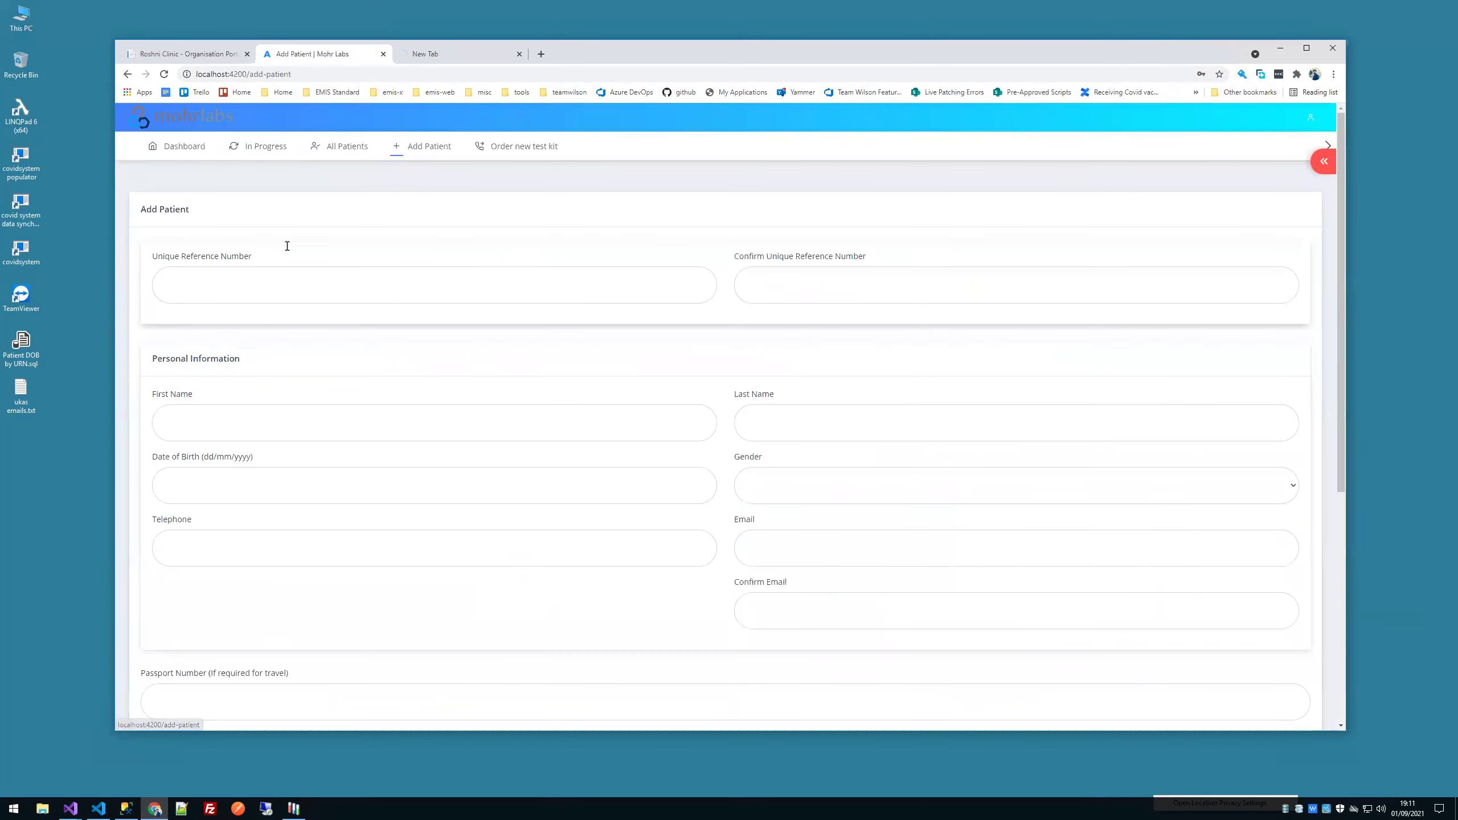
scroll(446, 286, "down", 7)
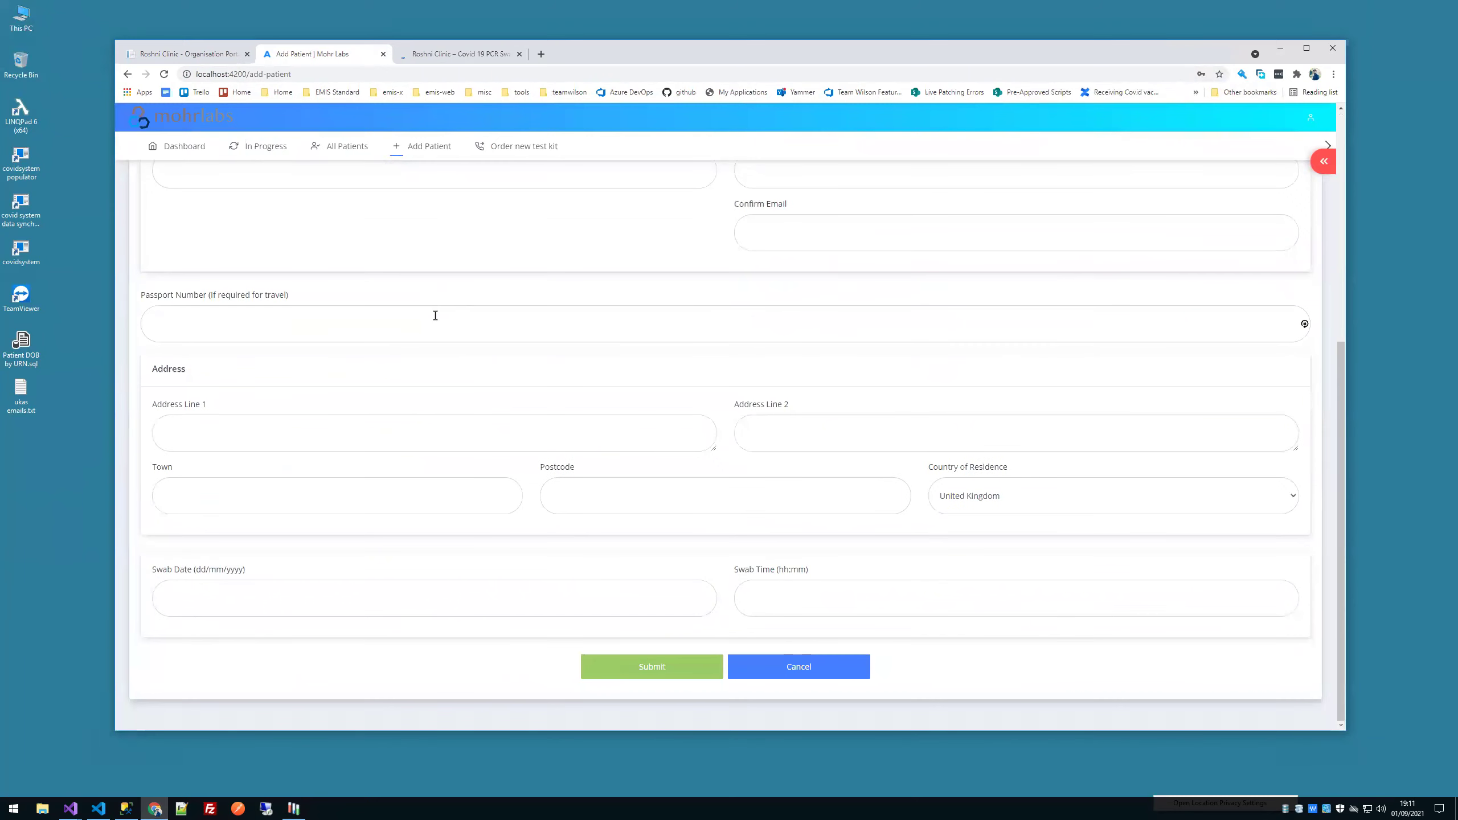
scroll(439, 318, "up", 7)
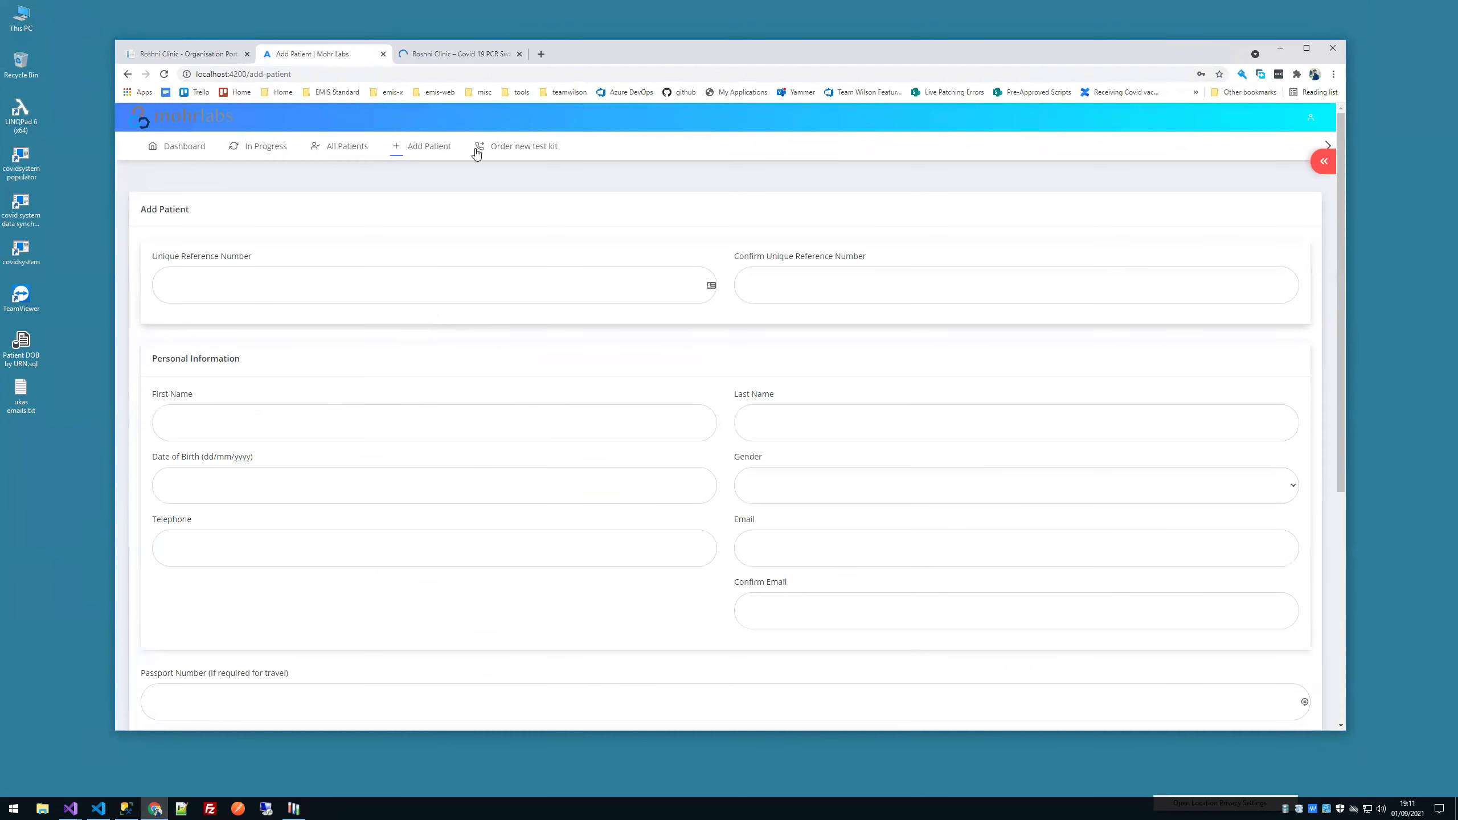
left_click(479, 55)
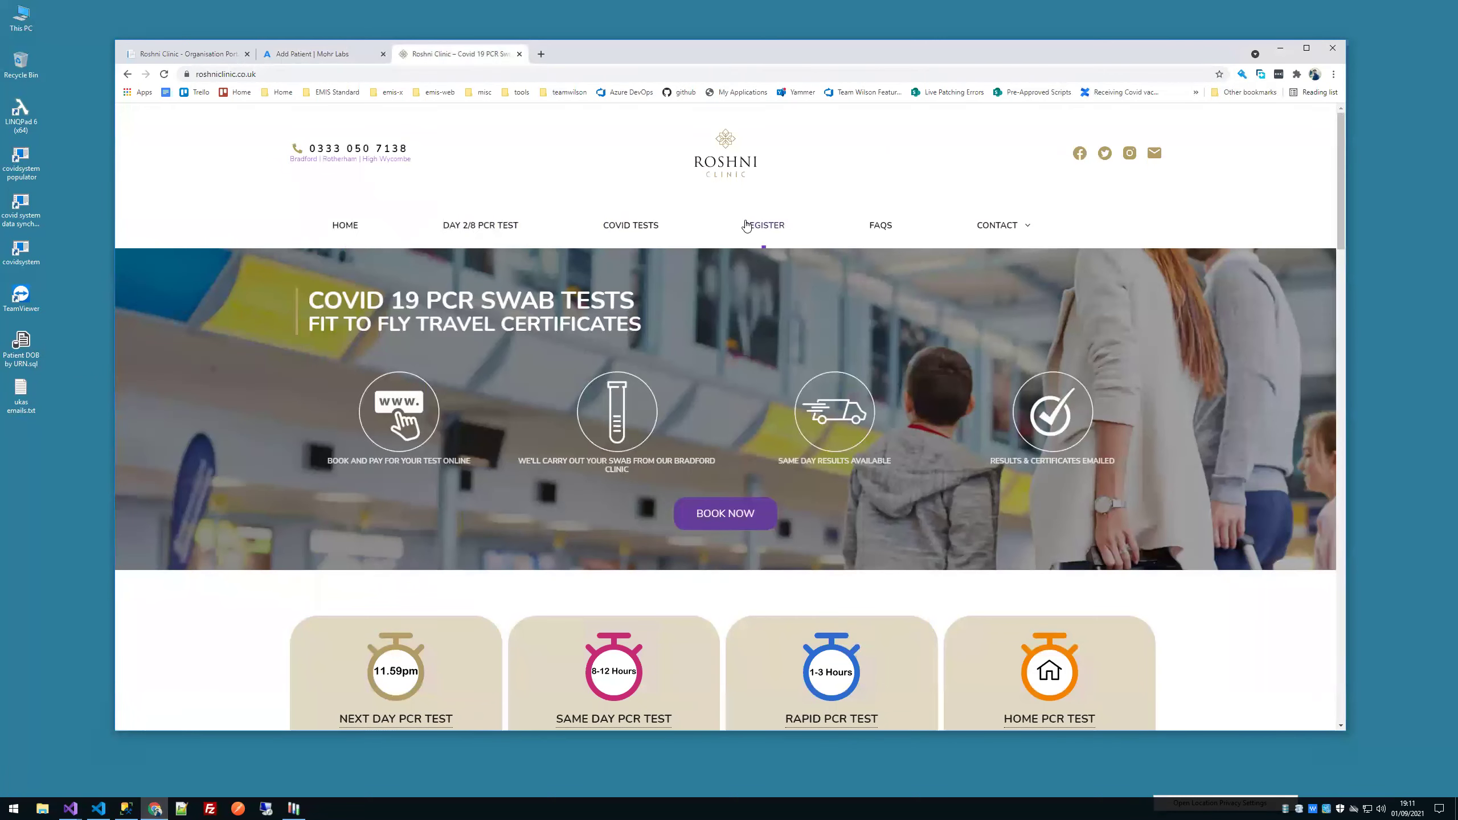
Step: Go to the Register Your PCR Test page and click into both Unique Reference Number fields
left_click(747, 233)
scroll(746, 233, "down", 5)
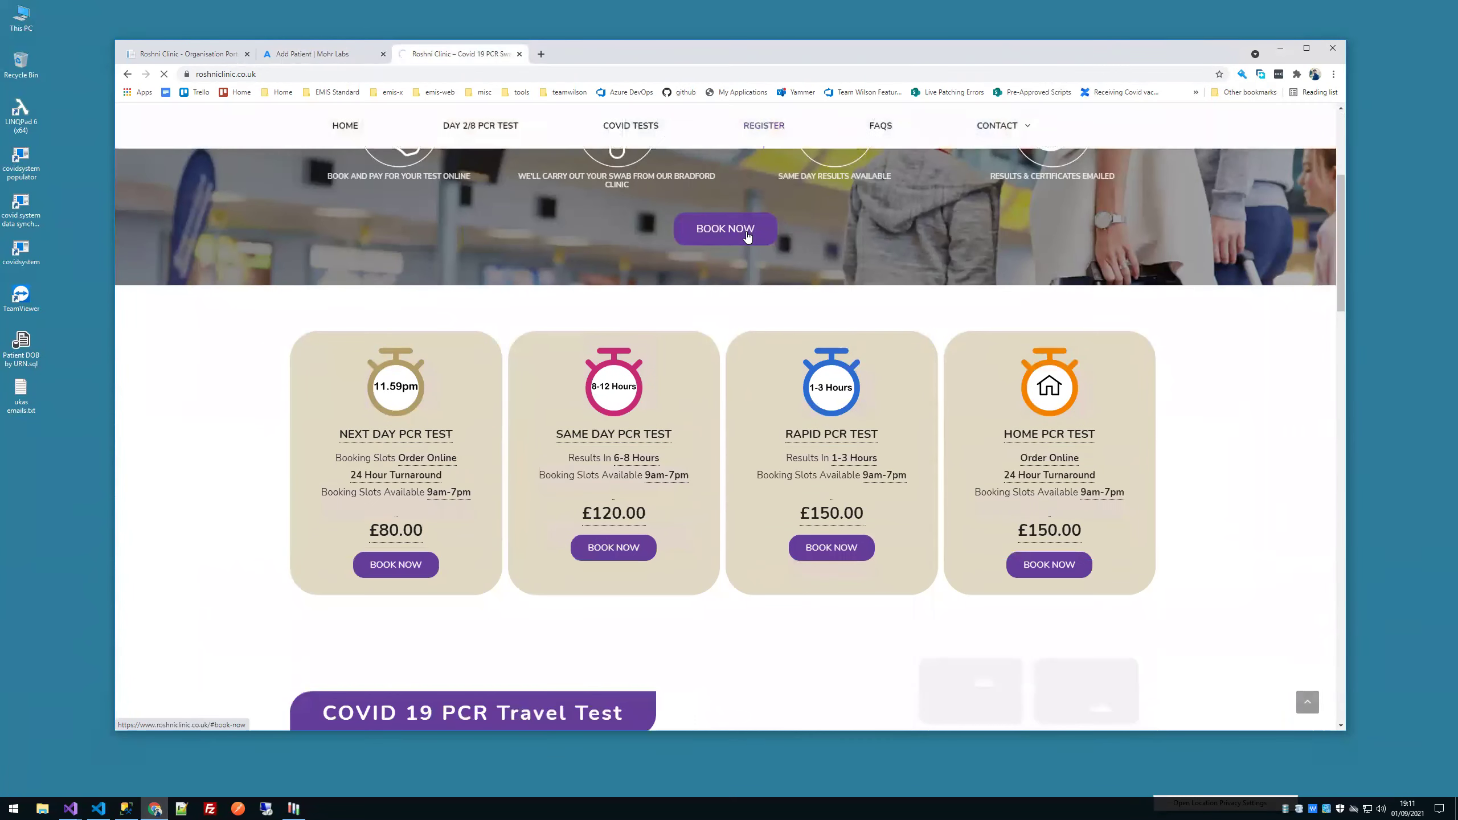
scroll(543, 273, "down", 10)
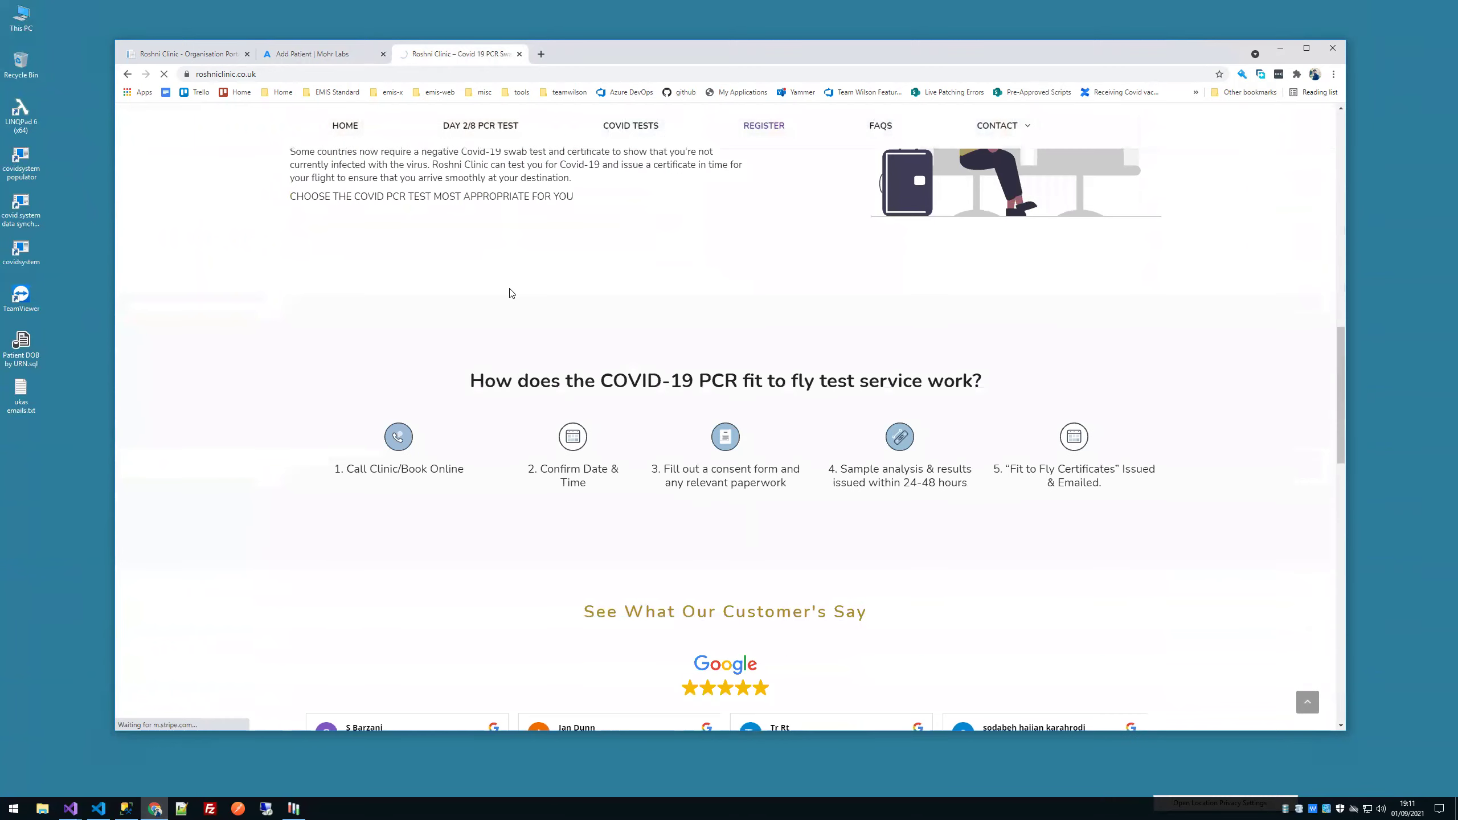
scroll(521, 293, "down", 5)
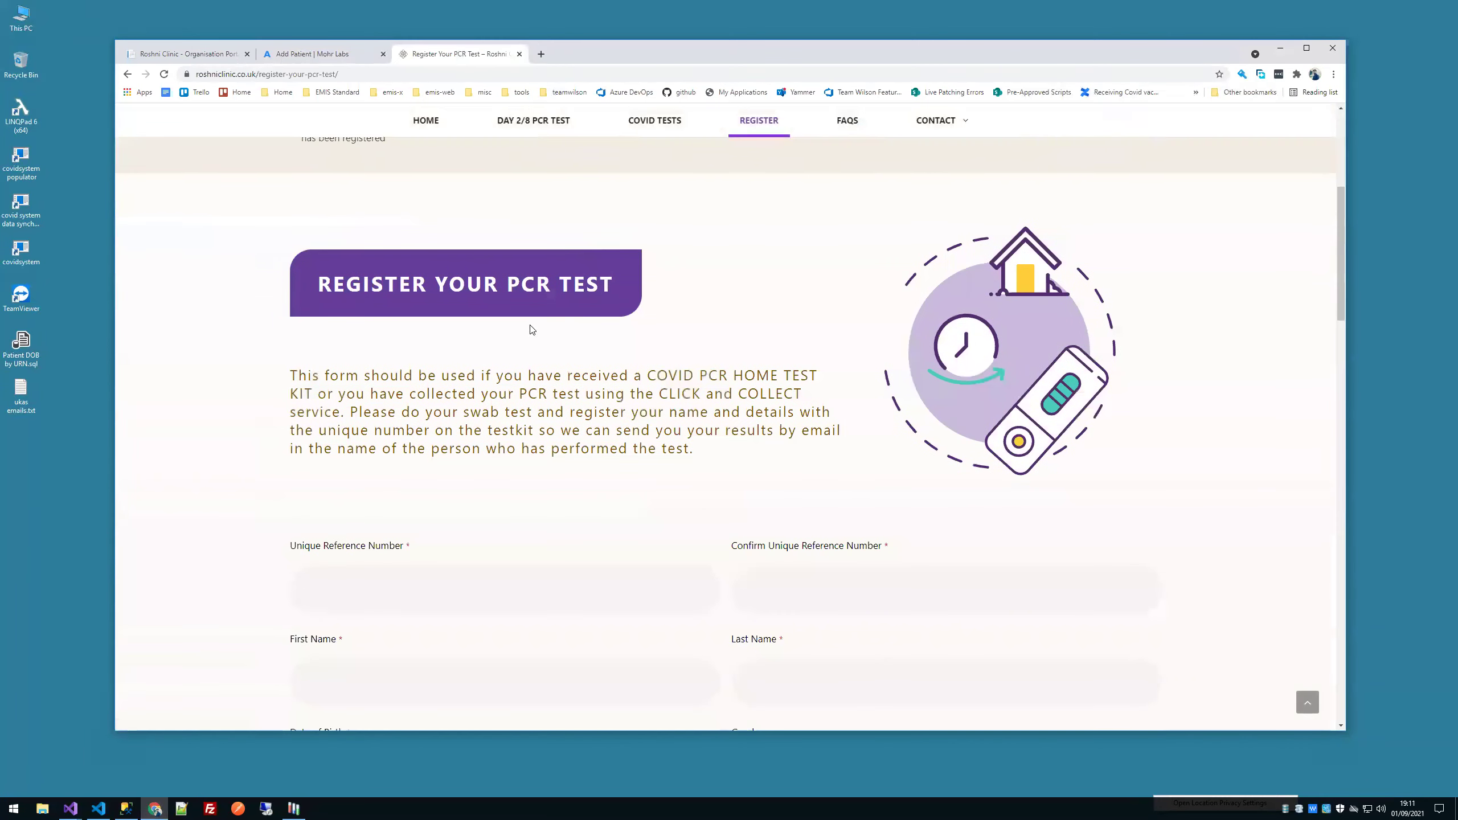
scroll(509, 297, "down", 5)
left_click(410, 287)
left_click(745, 291)
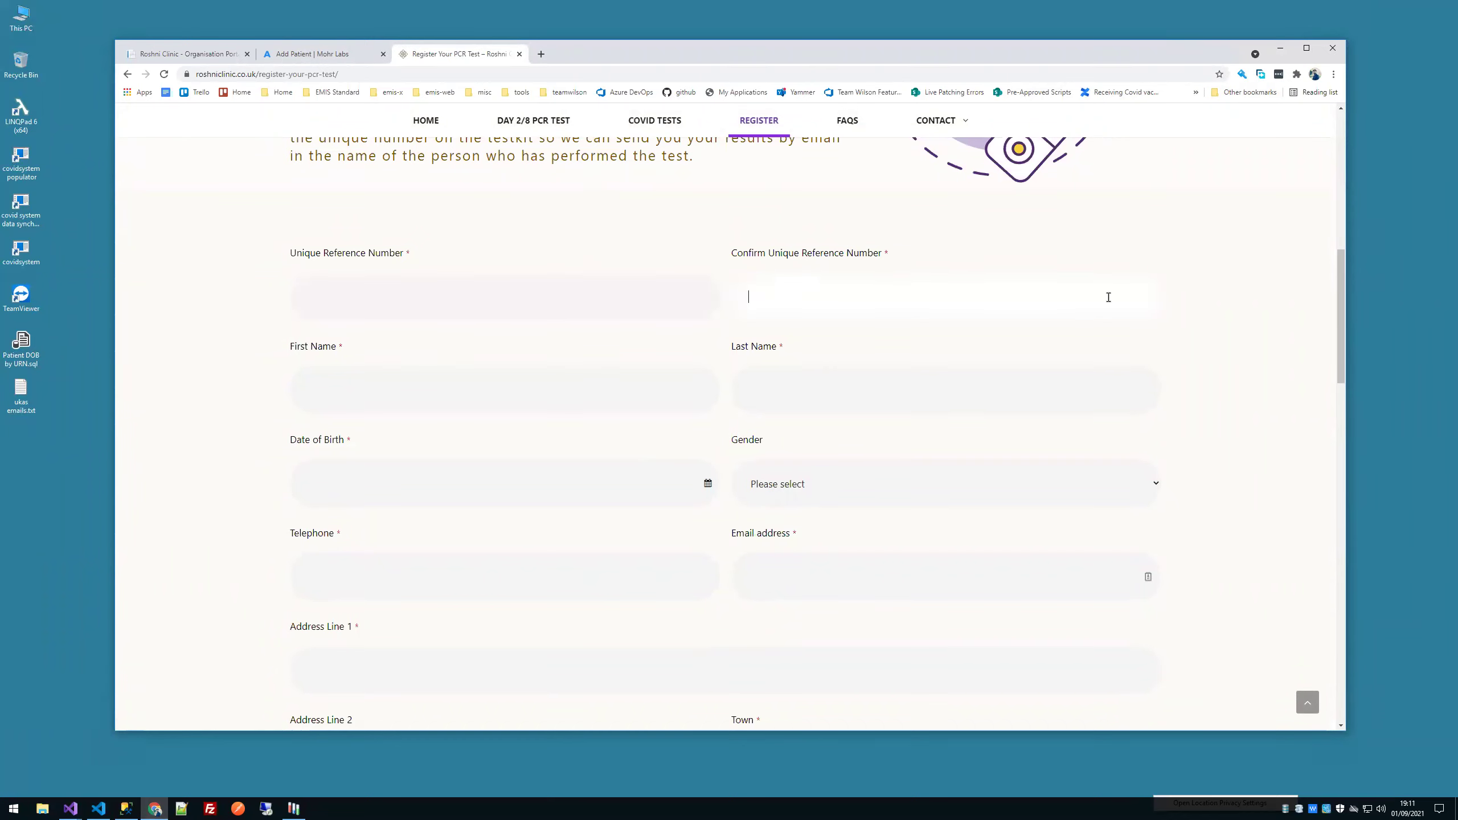
Step: Send the blank form to check its required fields, then reload Covid System's registrations list
scroll(1125, 297, "down", 2)
scroll(1082, 322, "down", 4)
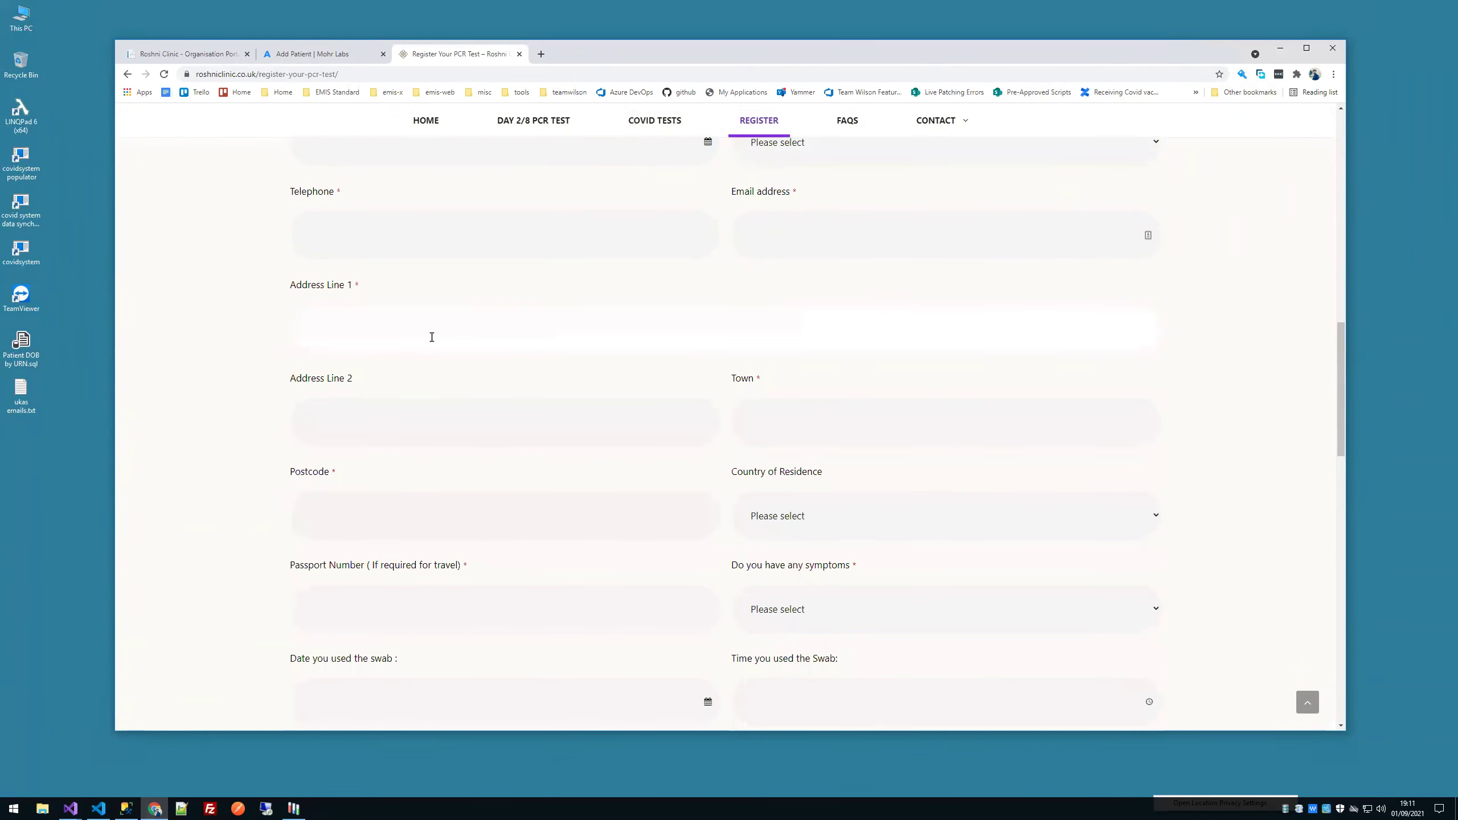
scroll(472, 423, "down", 4)
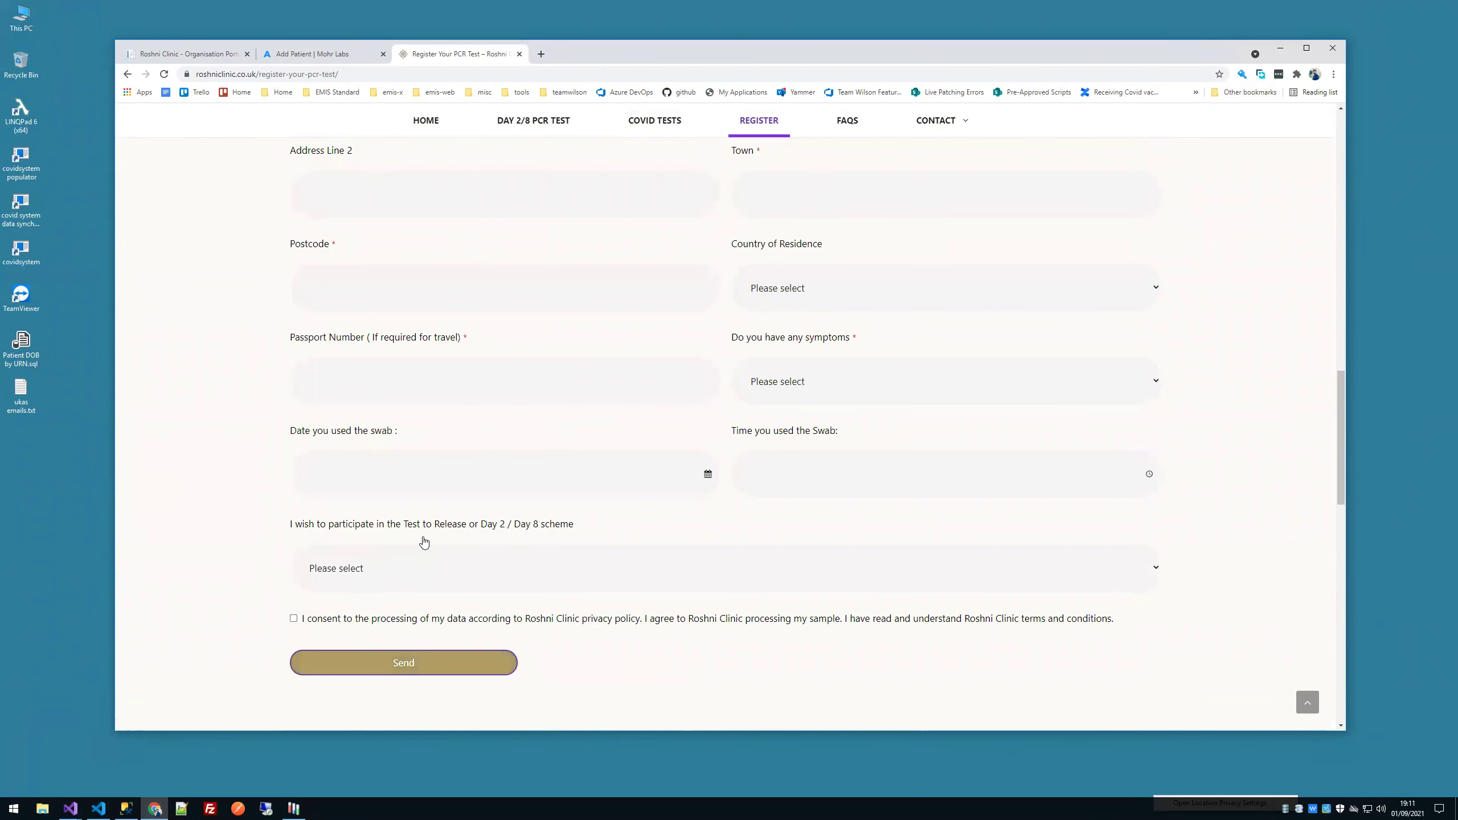
left_click(424, 658)
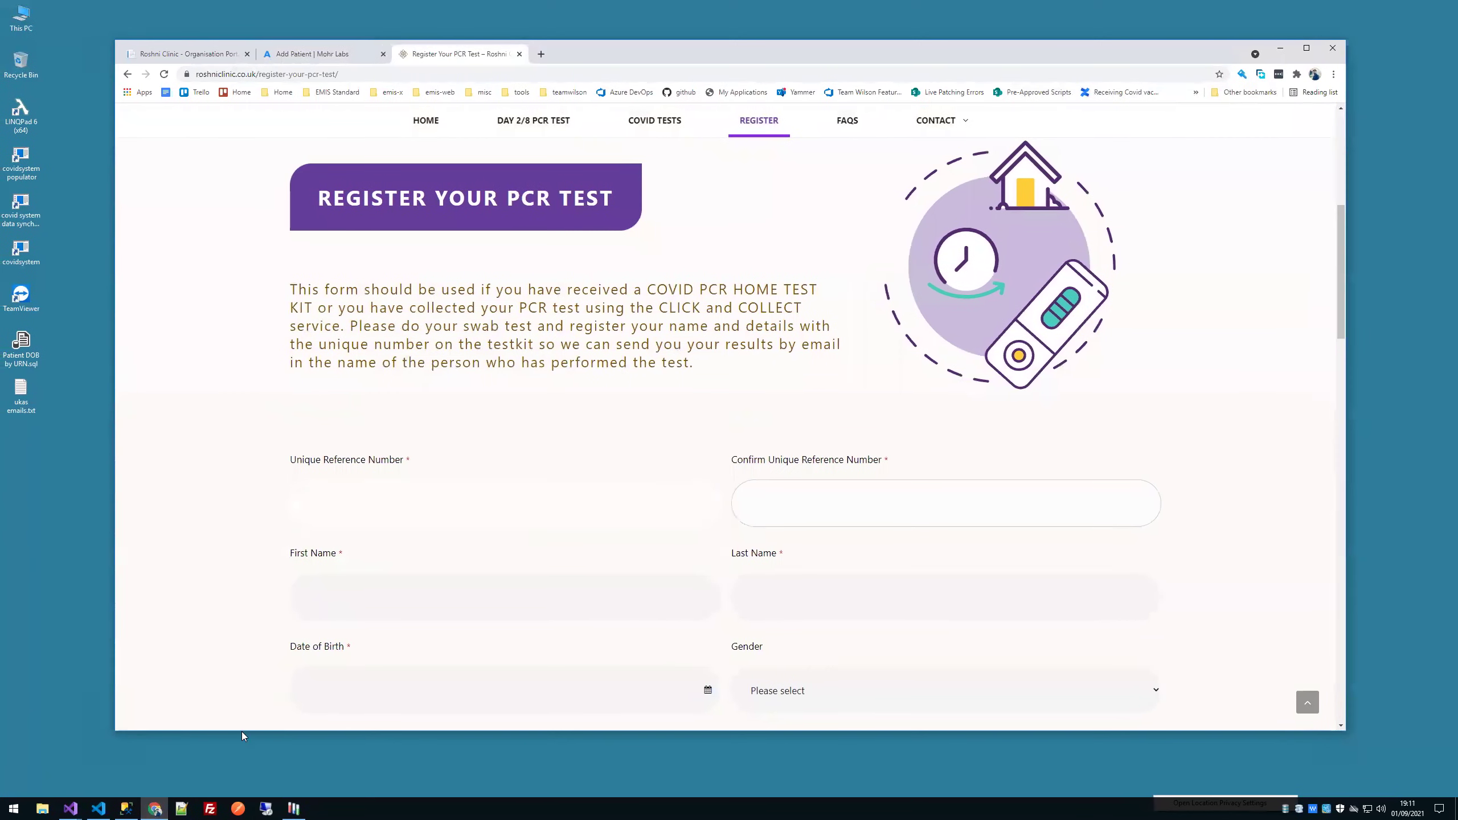
left_click(1282, 50)
left_click(405, 263)
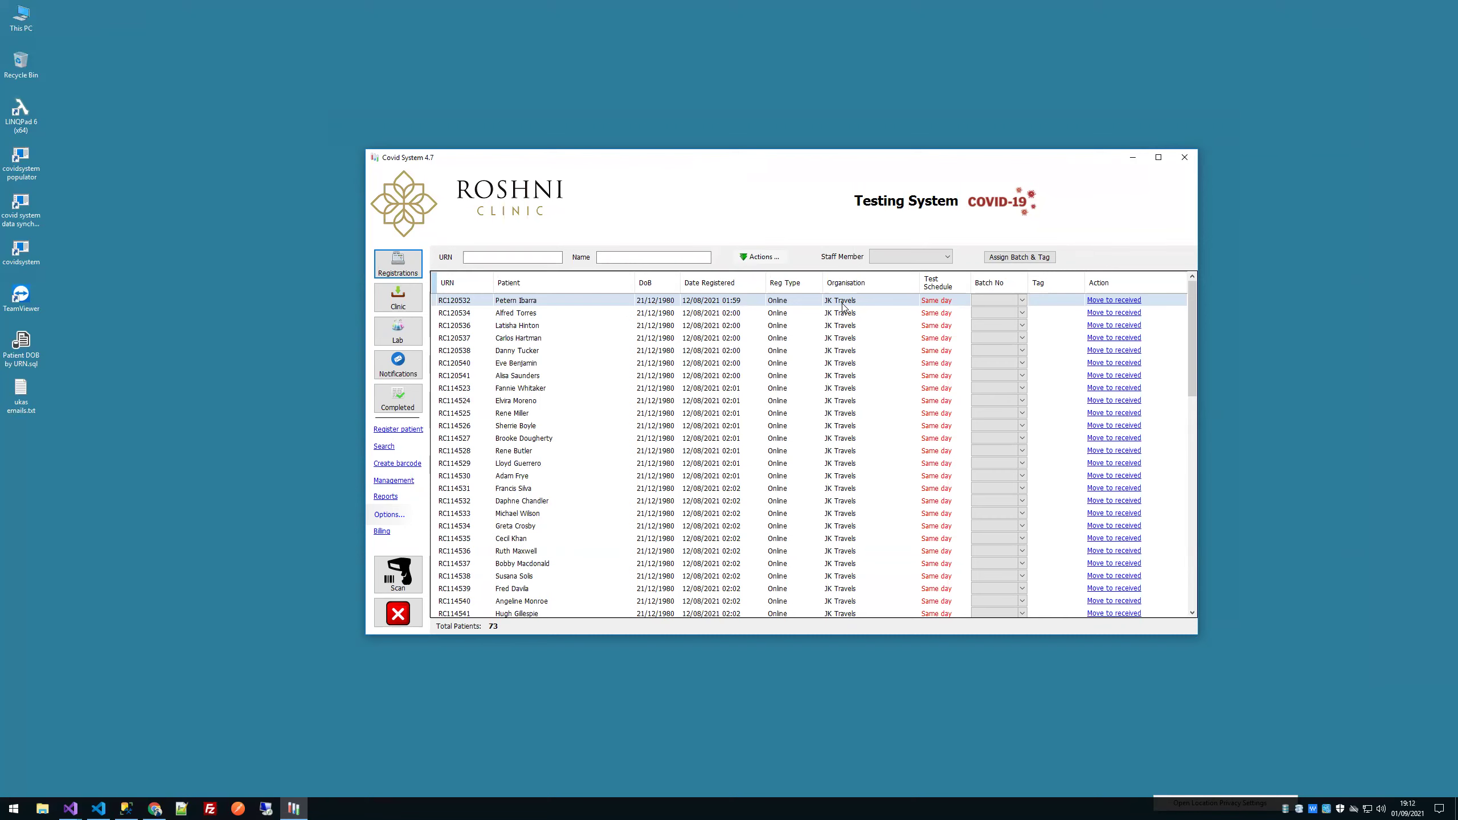
Step: Return to the PCR registration form and scroll through its personal details from Unique Reference Number
left_click(155, 809)
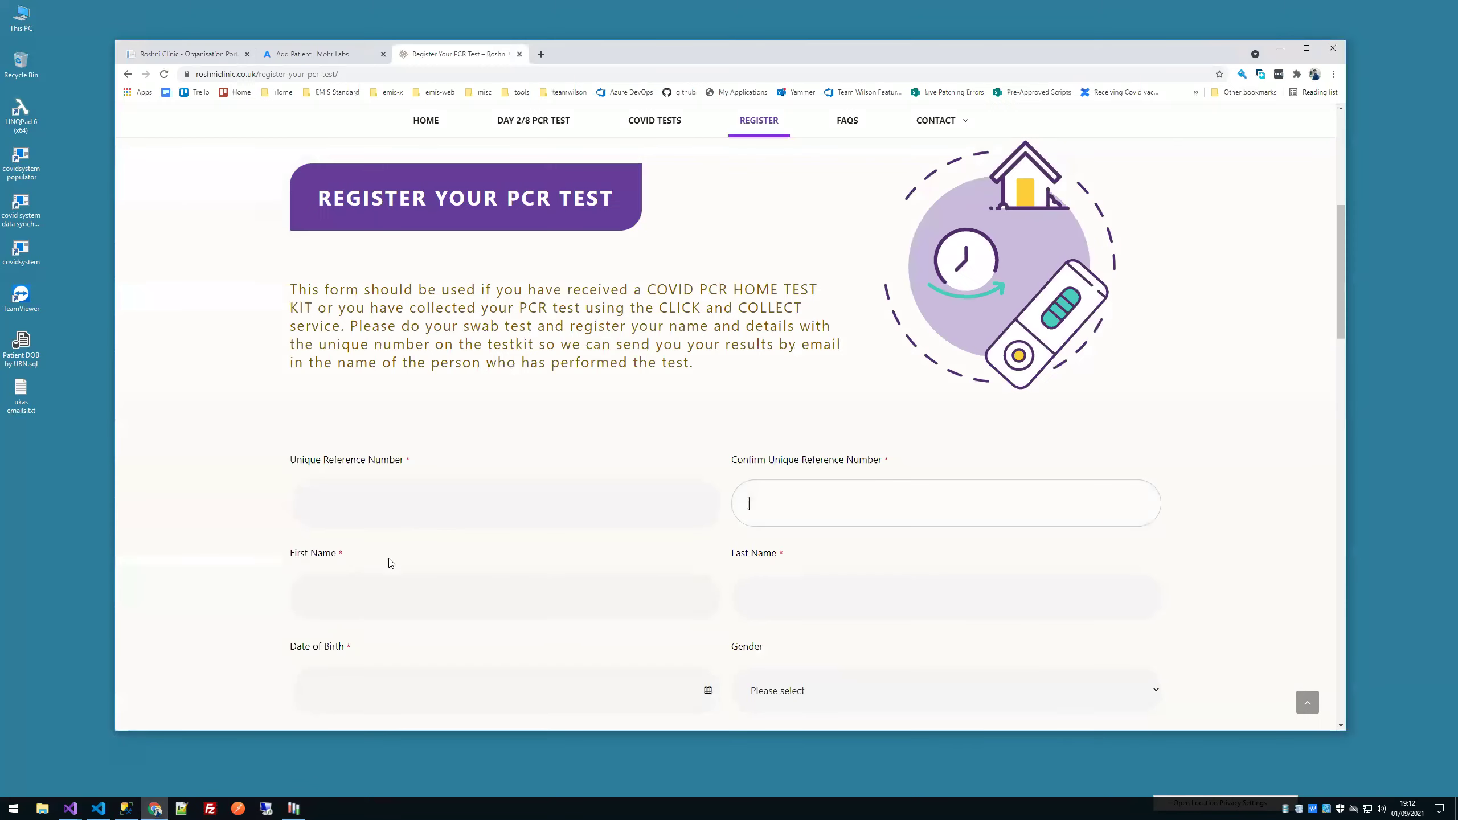
left_click(364, 517)
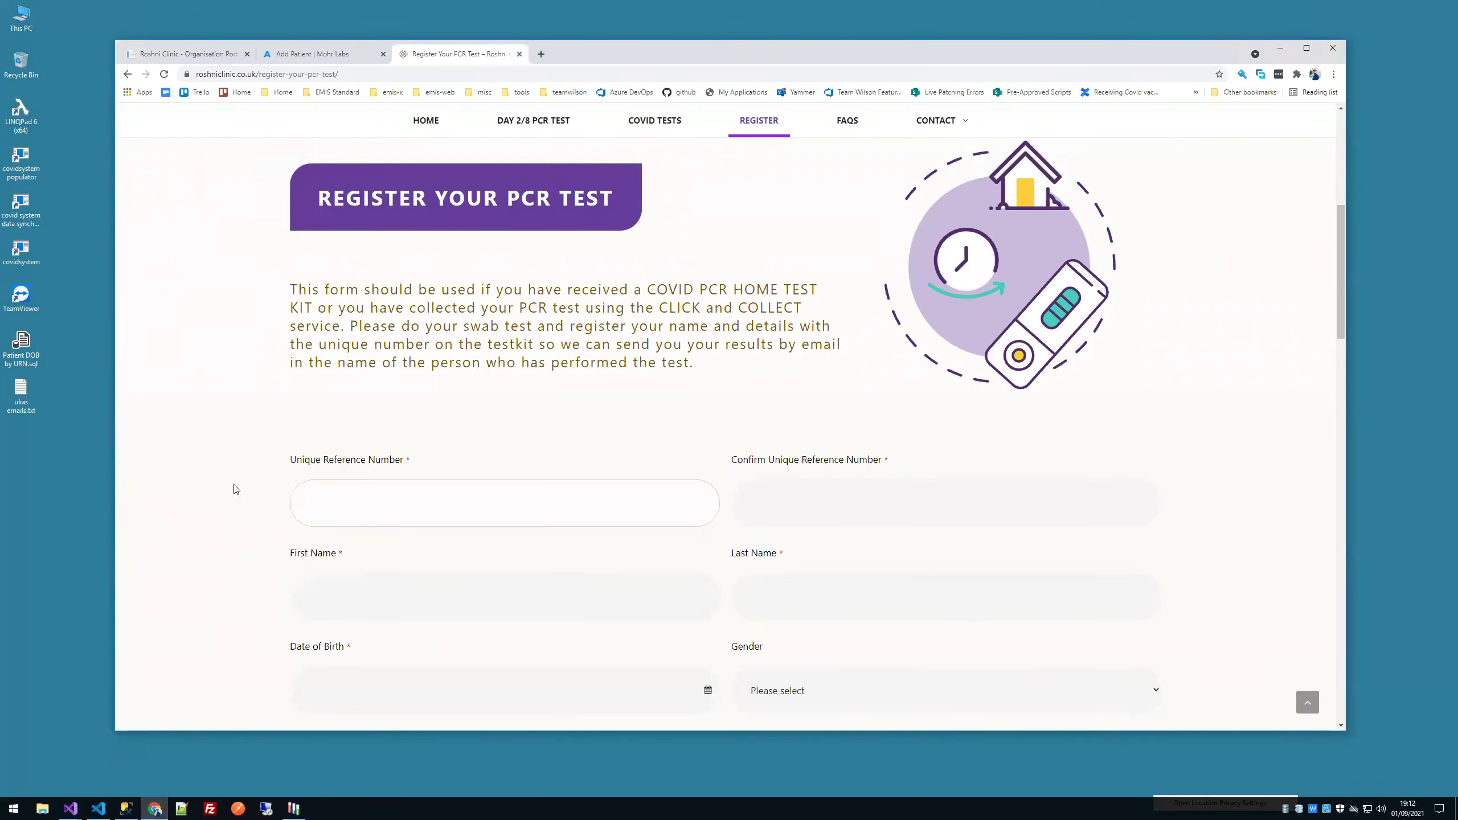
scroll(236, 490, "down", 2)
scroll(236, 489, "down", 12)
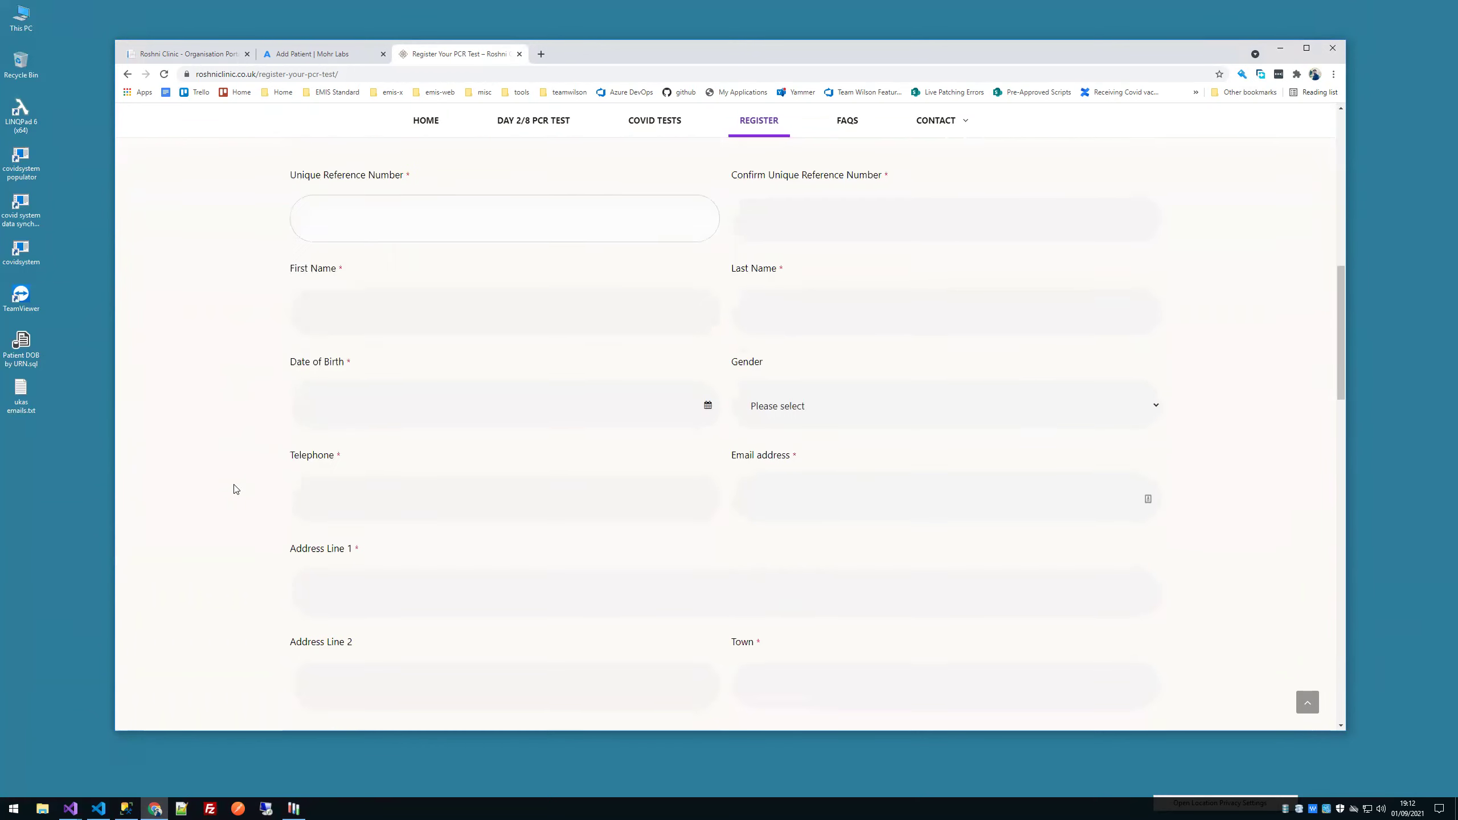
scroll(236, 489, "up", 11)
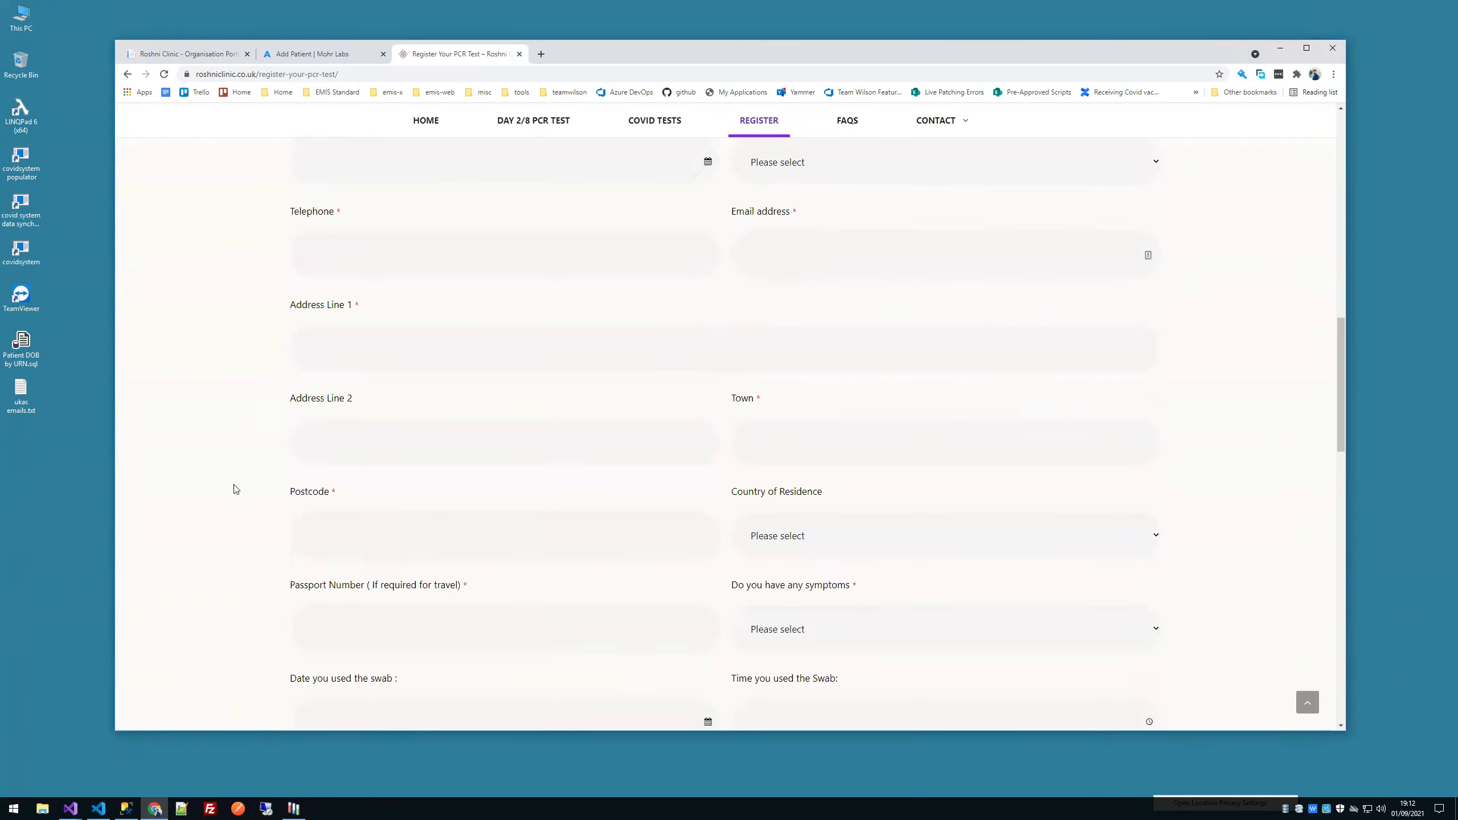
scroll(236, 489, "up", 6)
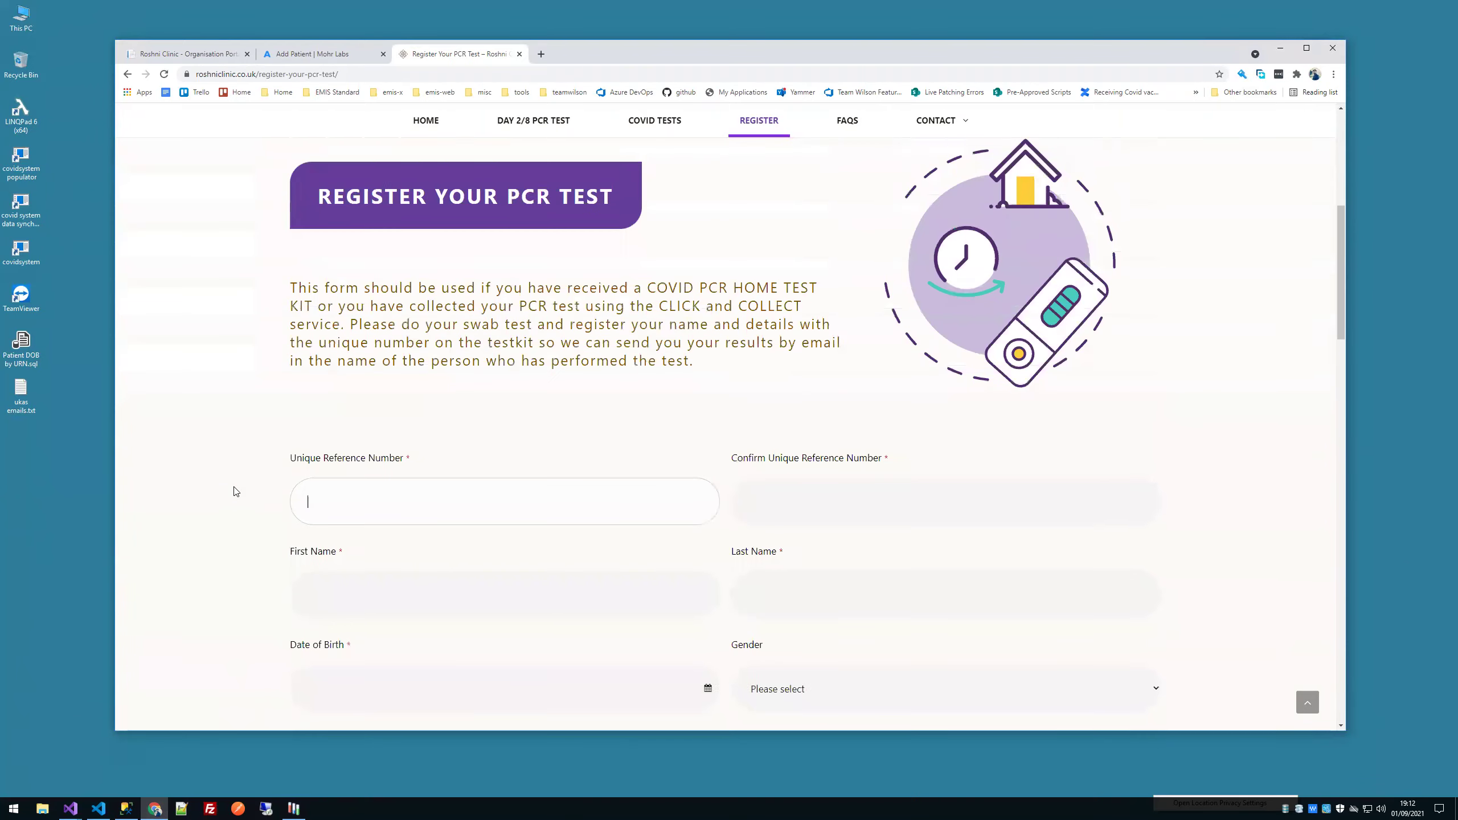
Step: Scroll down to the Passport Number and swab date/time fields, then back to the top
scroll(270, 492, "down", 14)
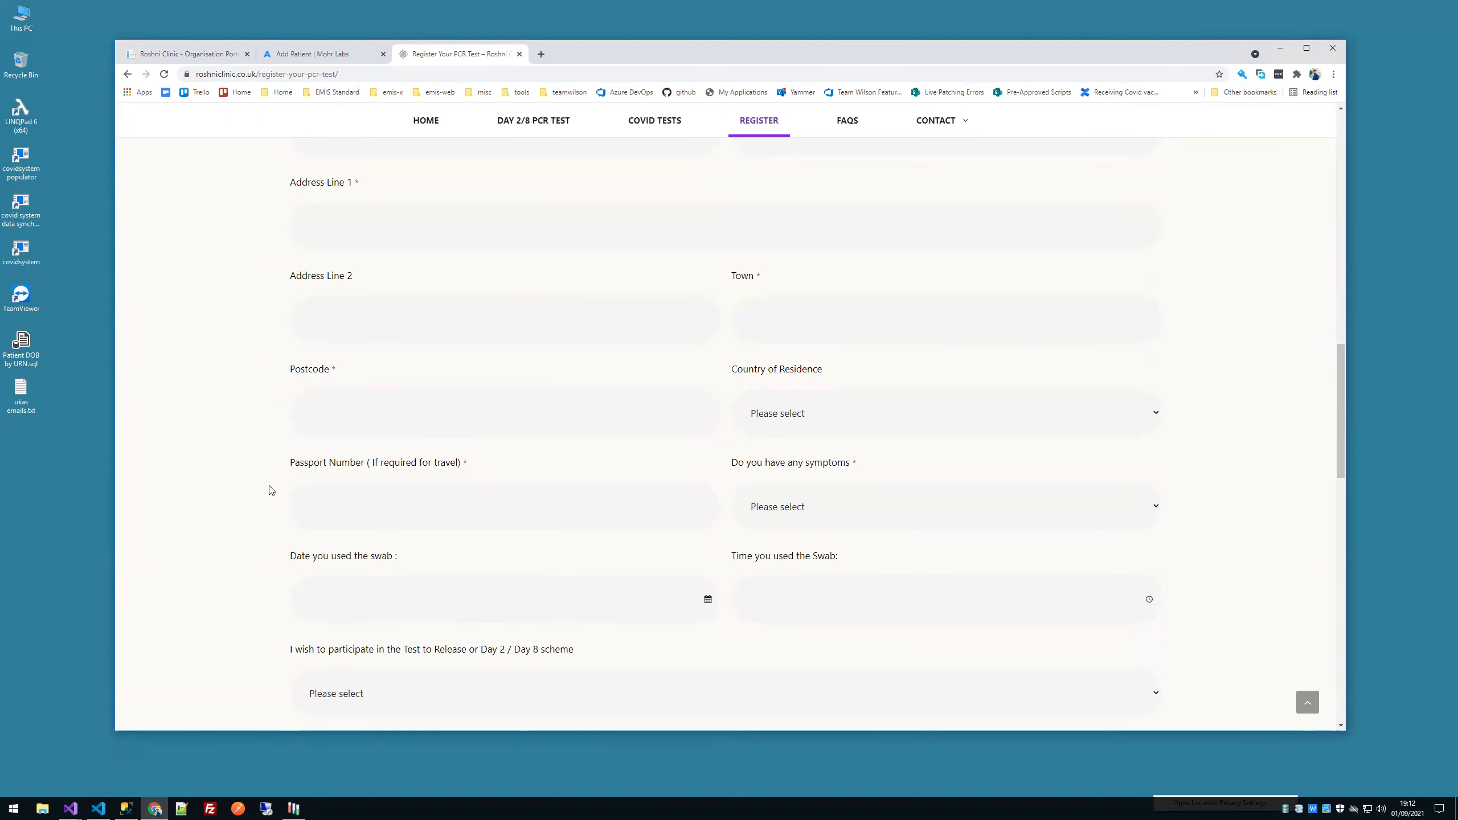
scroll(413, 335, "up", 10)
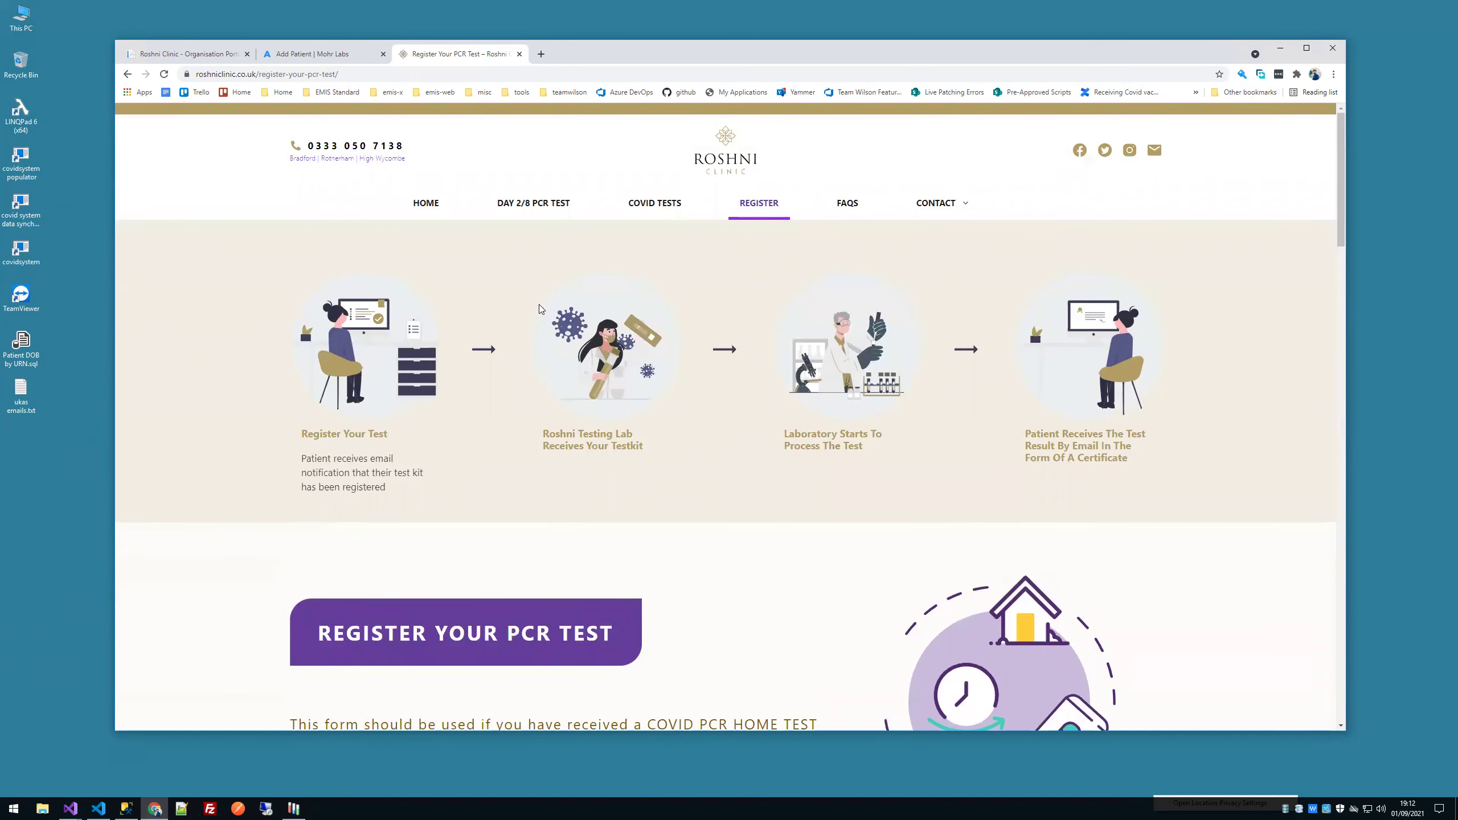
scroll(542, 328, "down", 10)
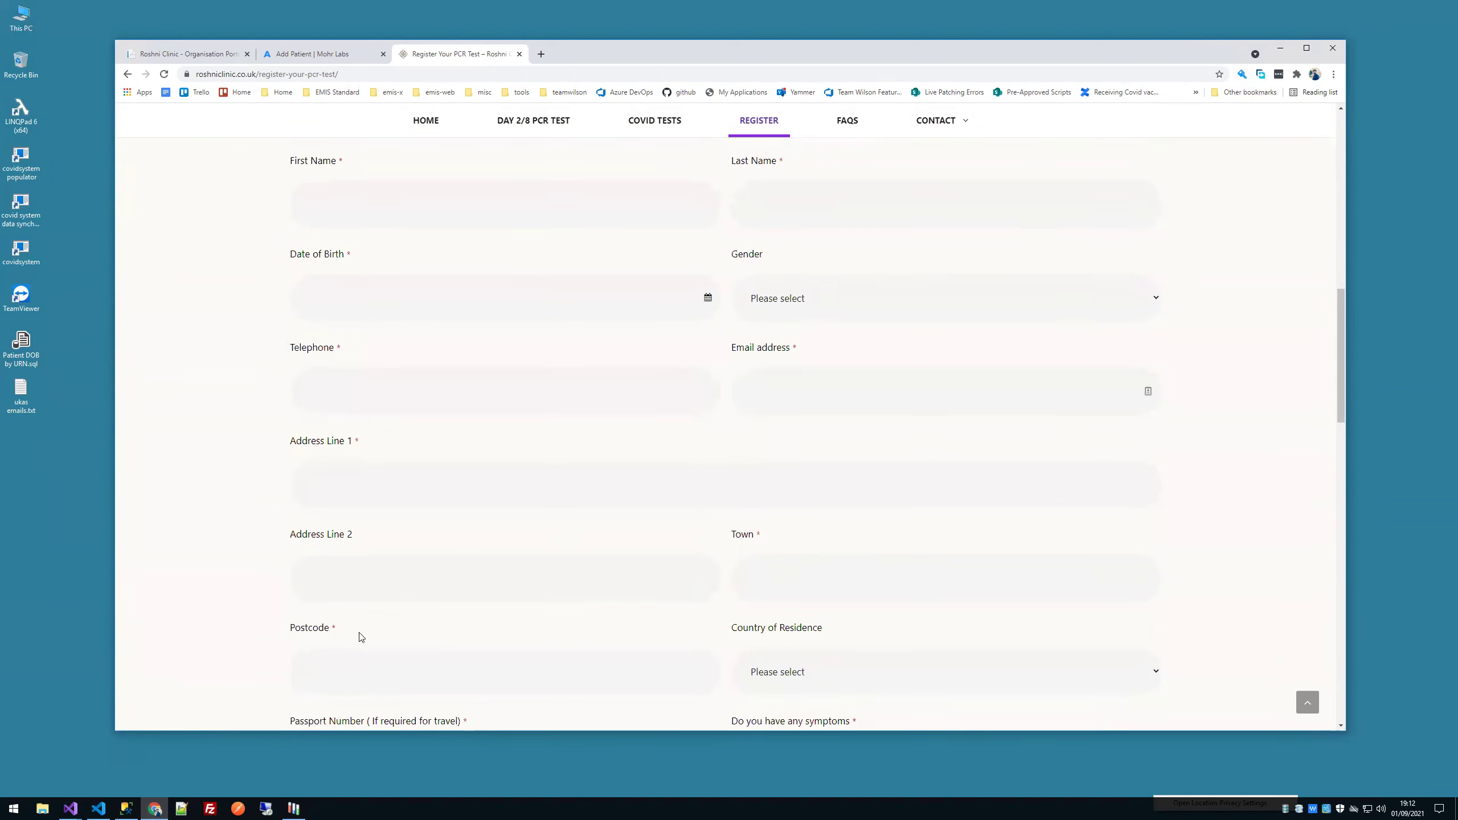
scroll(358, 637, "down", 3)
left_click(352, 586)
left_click(531, 573)
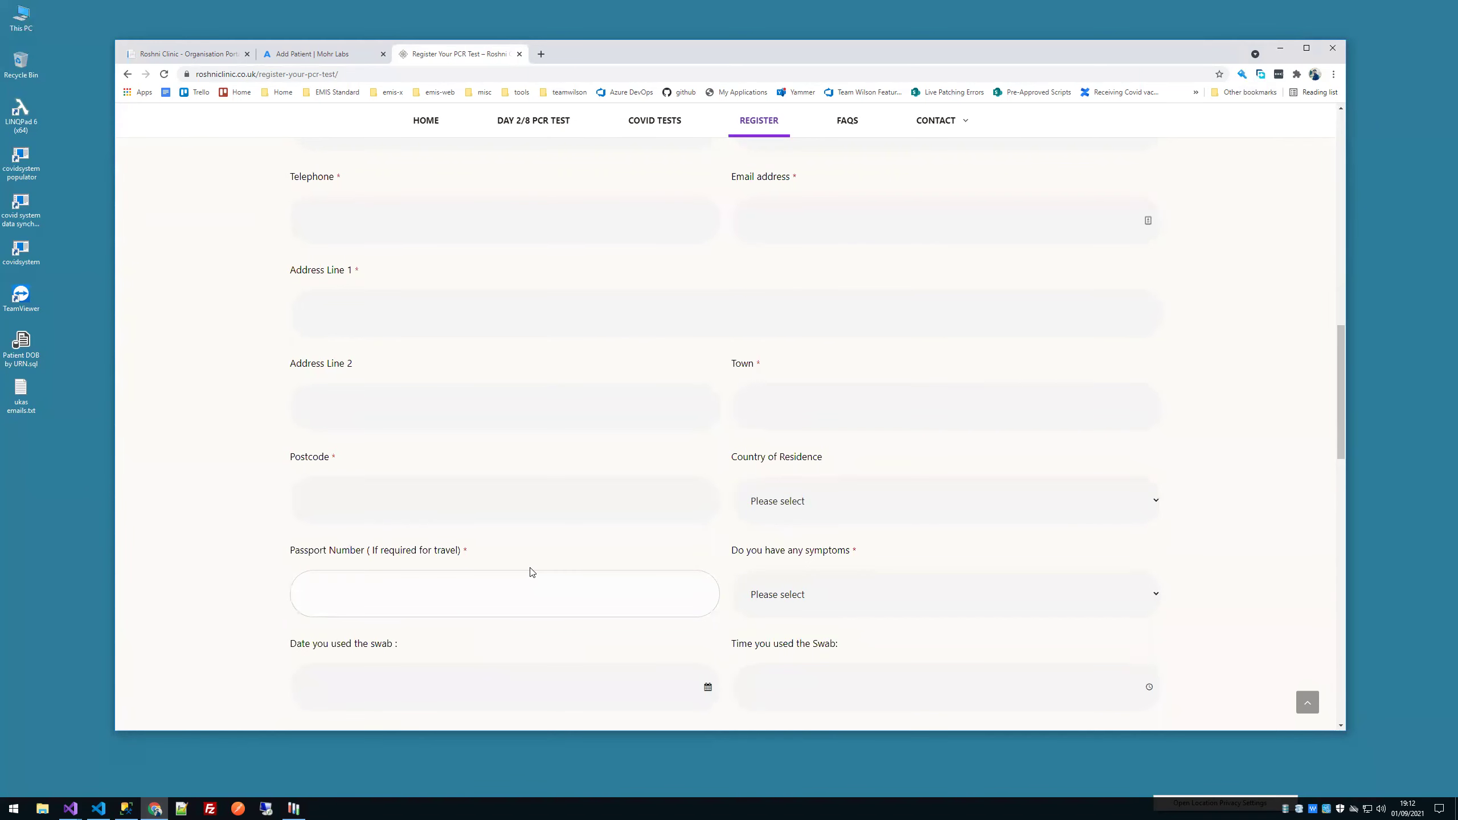
scroll(683, 316, "up", 8)
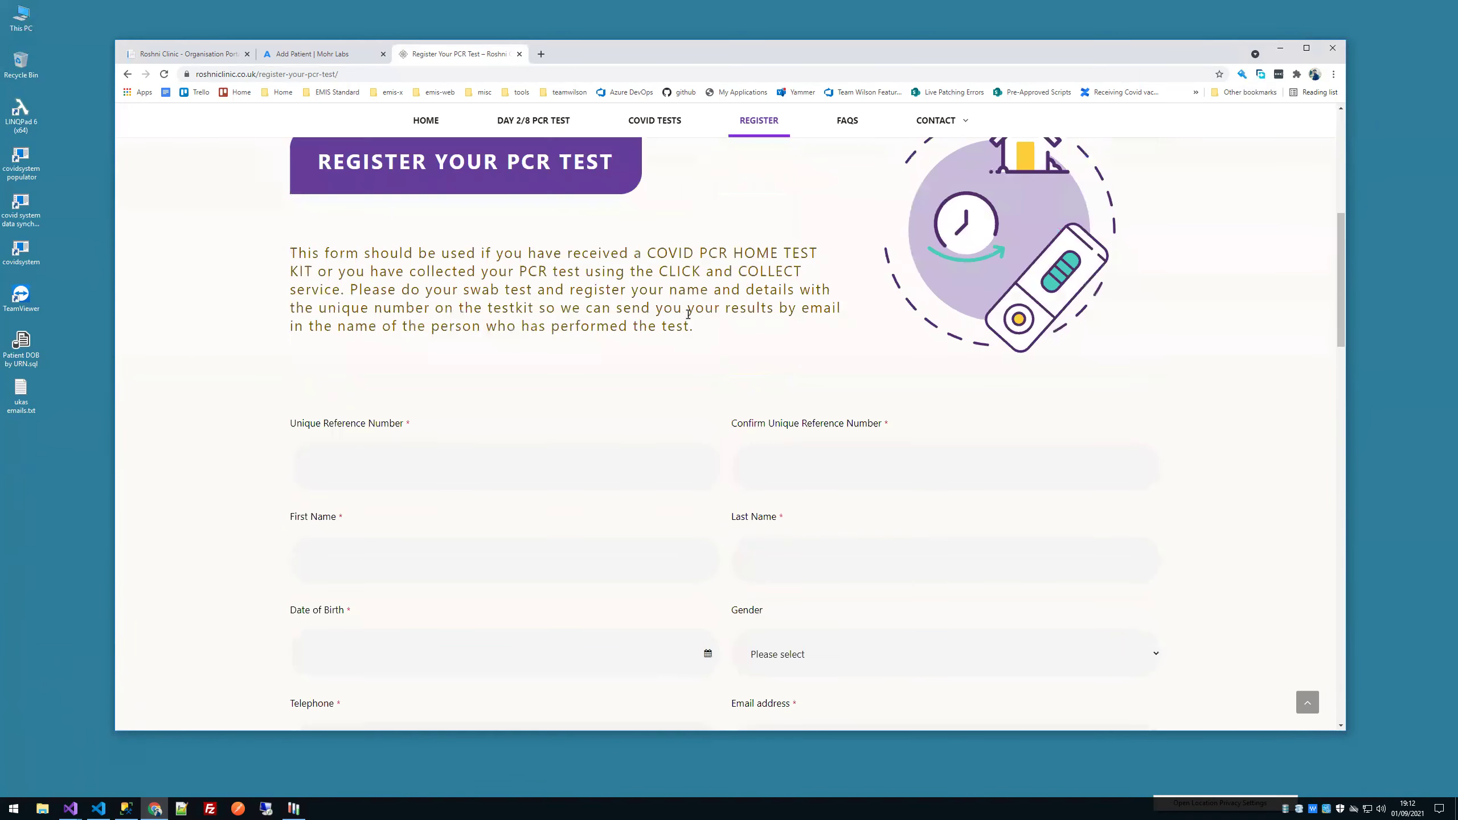
Step: Compare the Day 2, 2+8 and Day 5 PCR test prices and book a Day 2 test
left_click(533, 121)
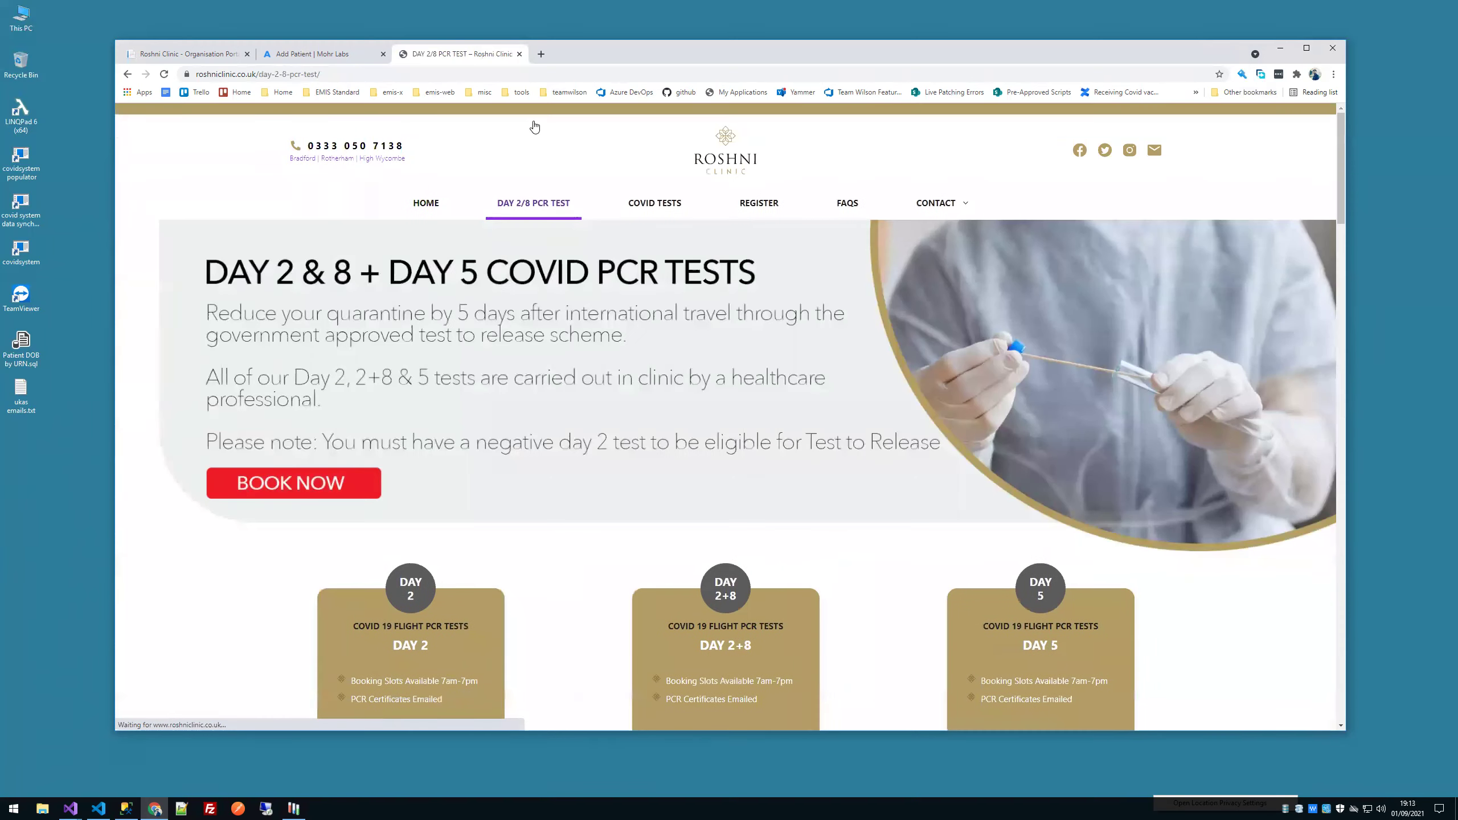
scroll(515, 313, "down", 10)
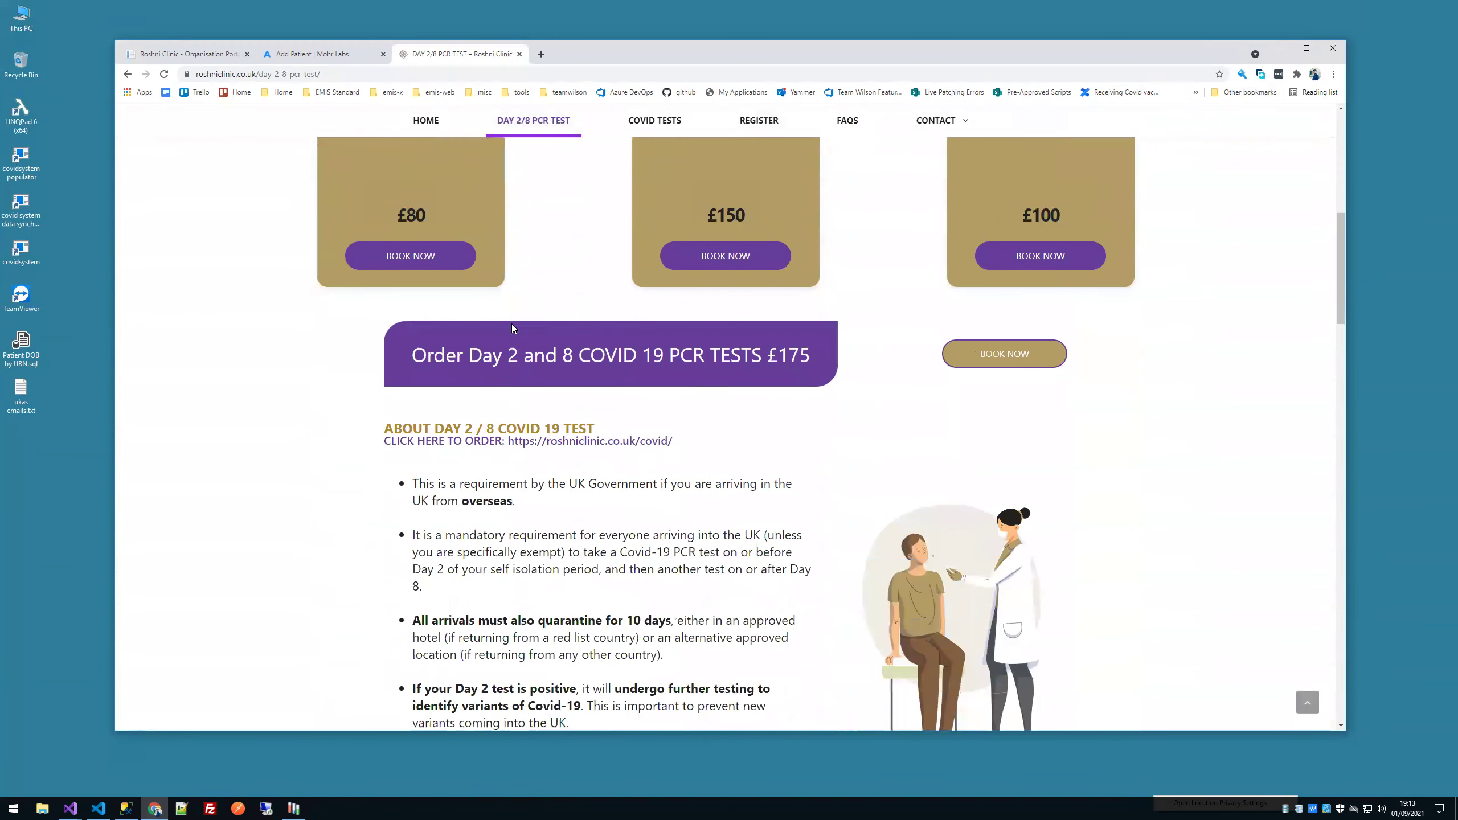
scroll(512, 328, "up", 5)
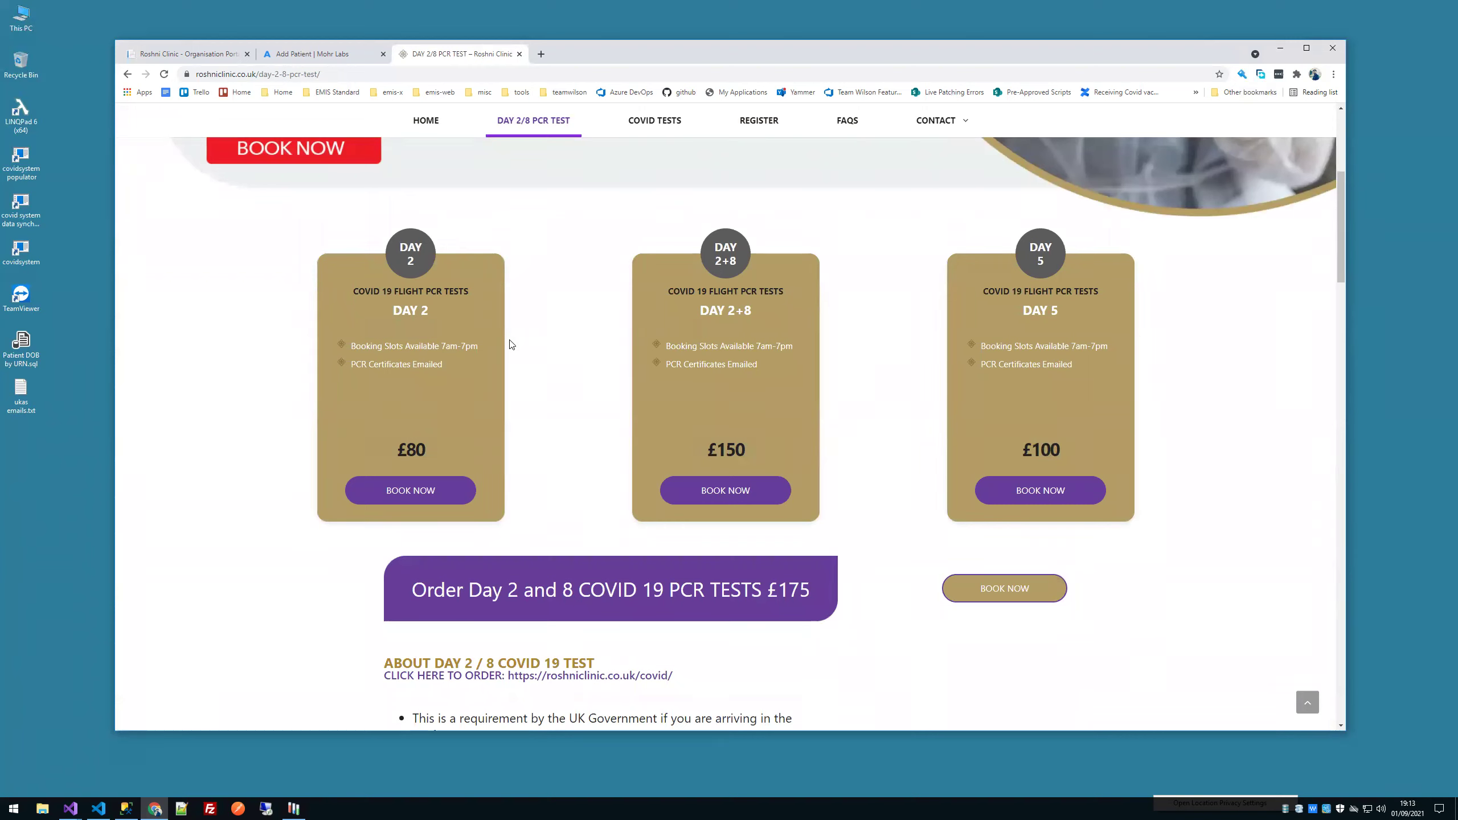
left_click(424, 492)
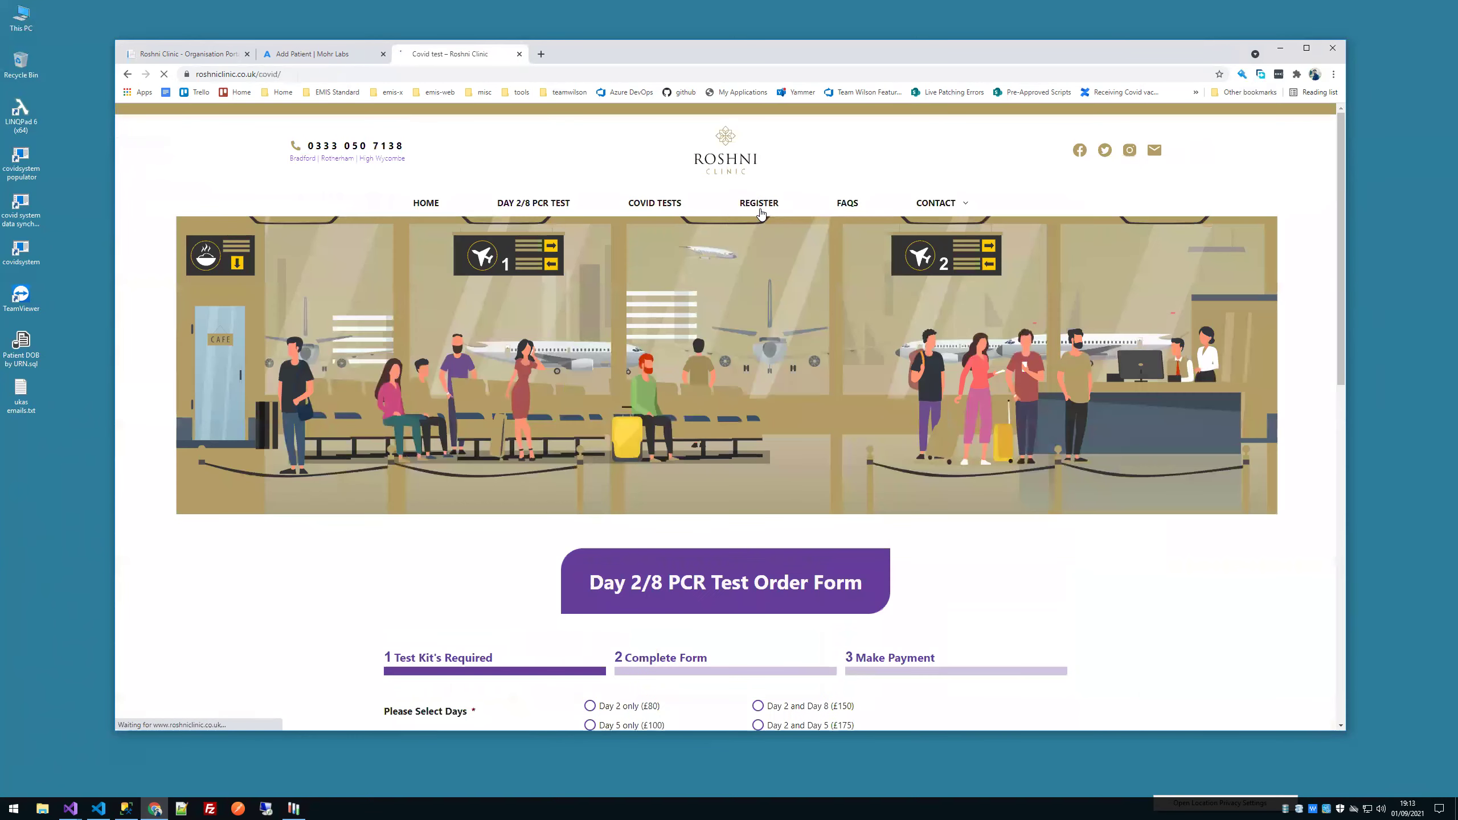
Step: Choose the Day 2 and Day 8 test option at £150 and continue to travel details
scroll(752, 227, "down", 8)
scroll(751, 226, "up", 3)
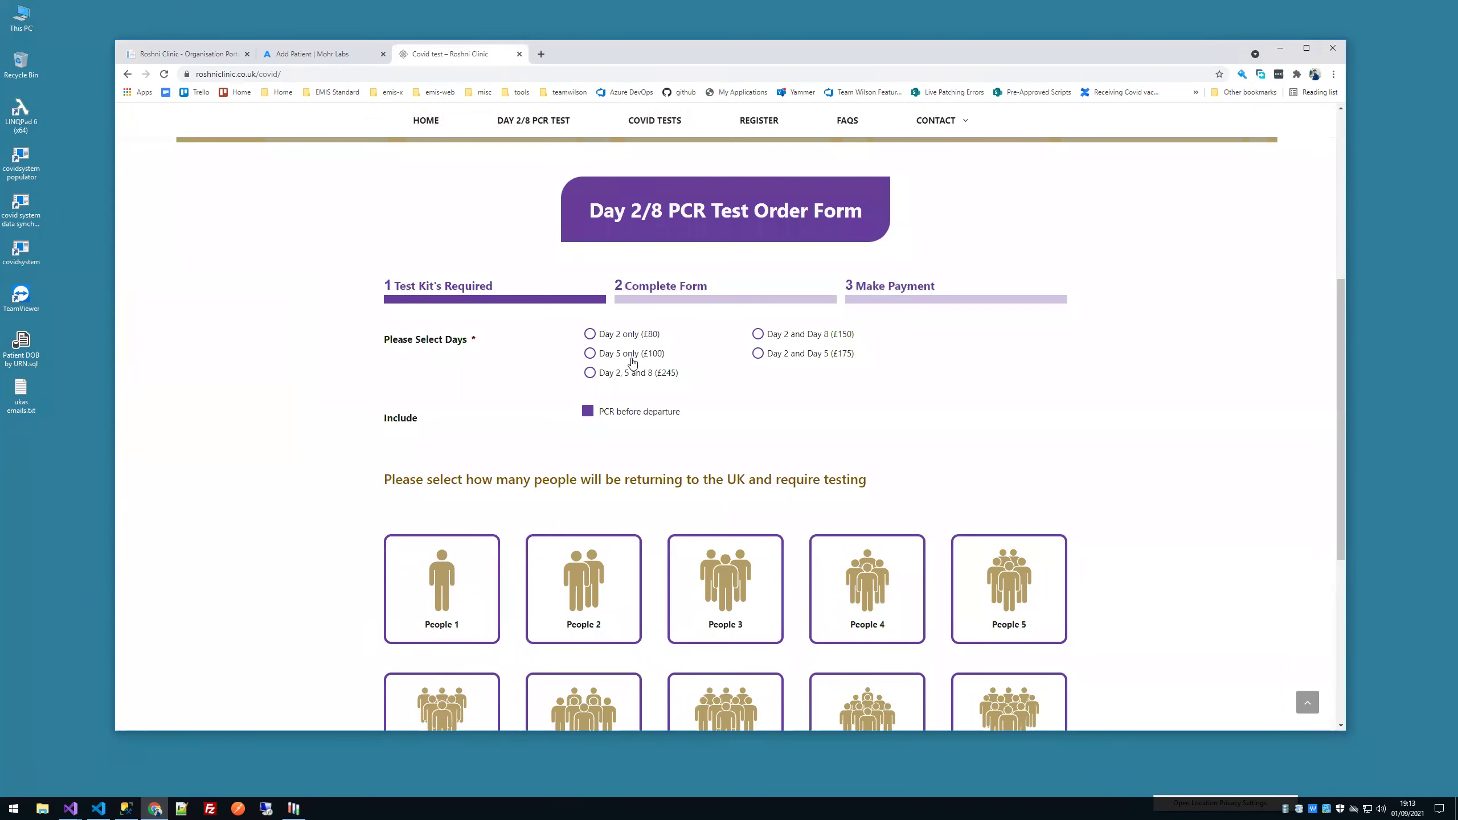
left_click(771, 343)
scroll(395, 542, "down", 6)
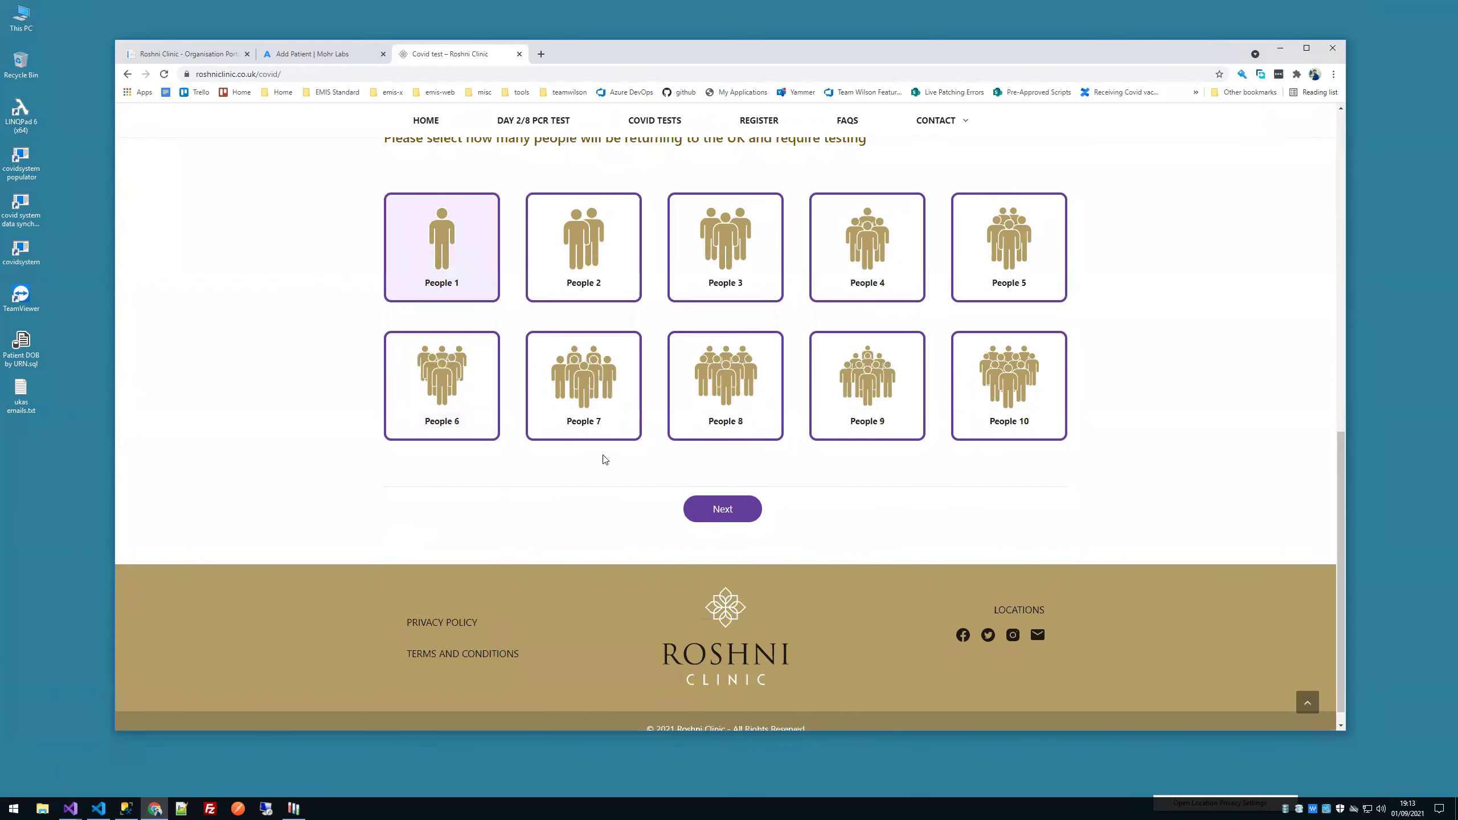
left_click(697, 505)
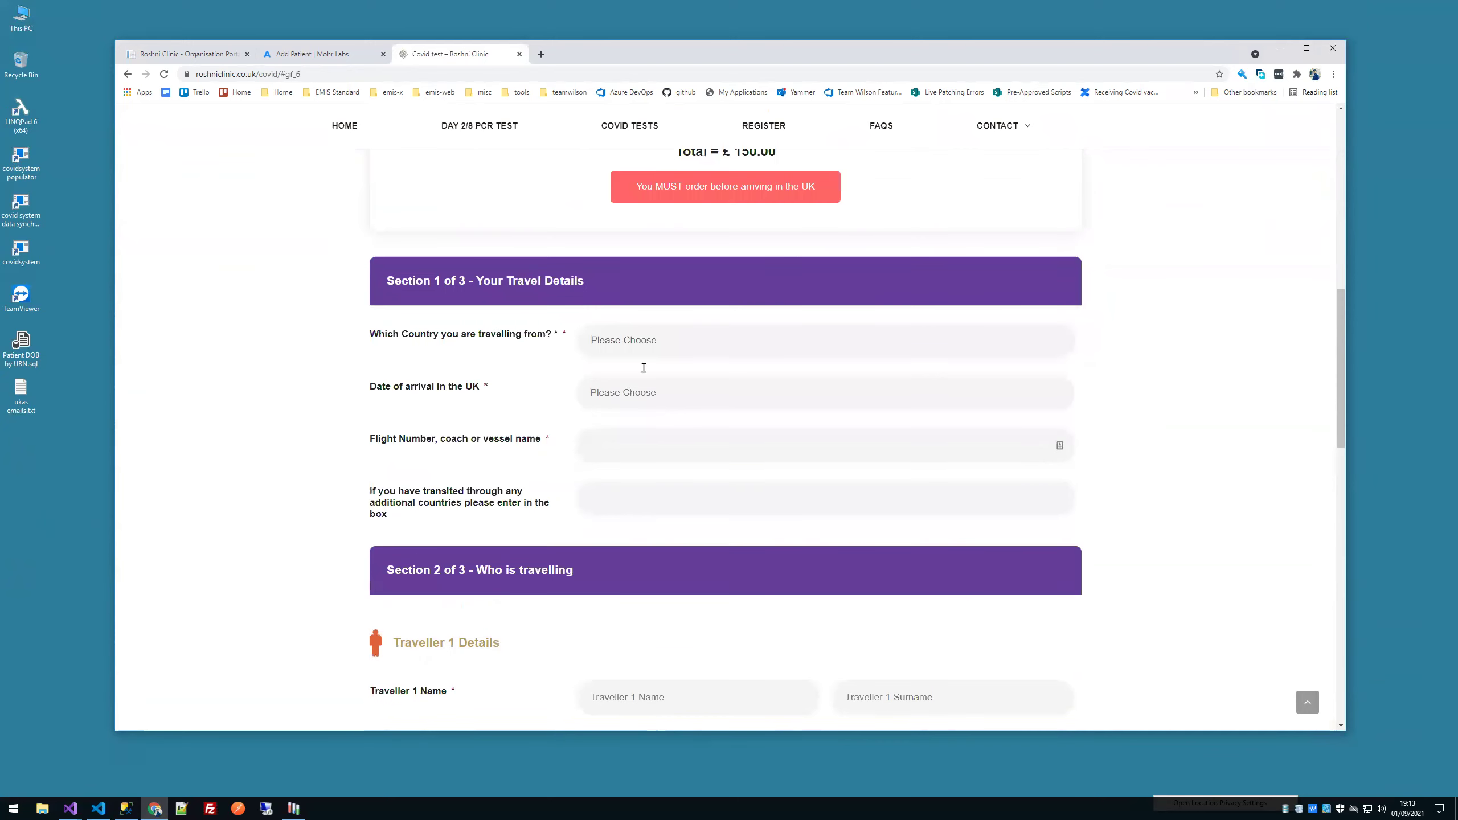
Step: Set the departure country to Afghanistan and the arrival date to 02/09/2021
left_click(648, 331)
left_click(615, 376)
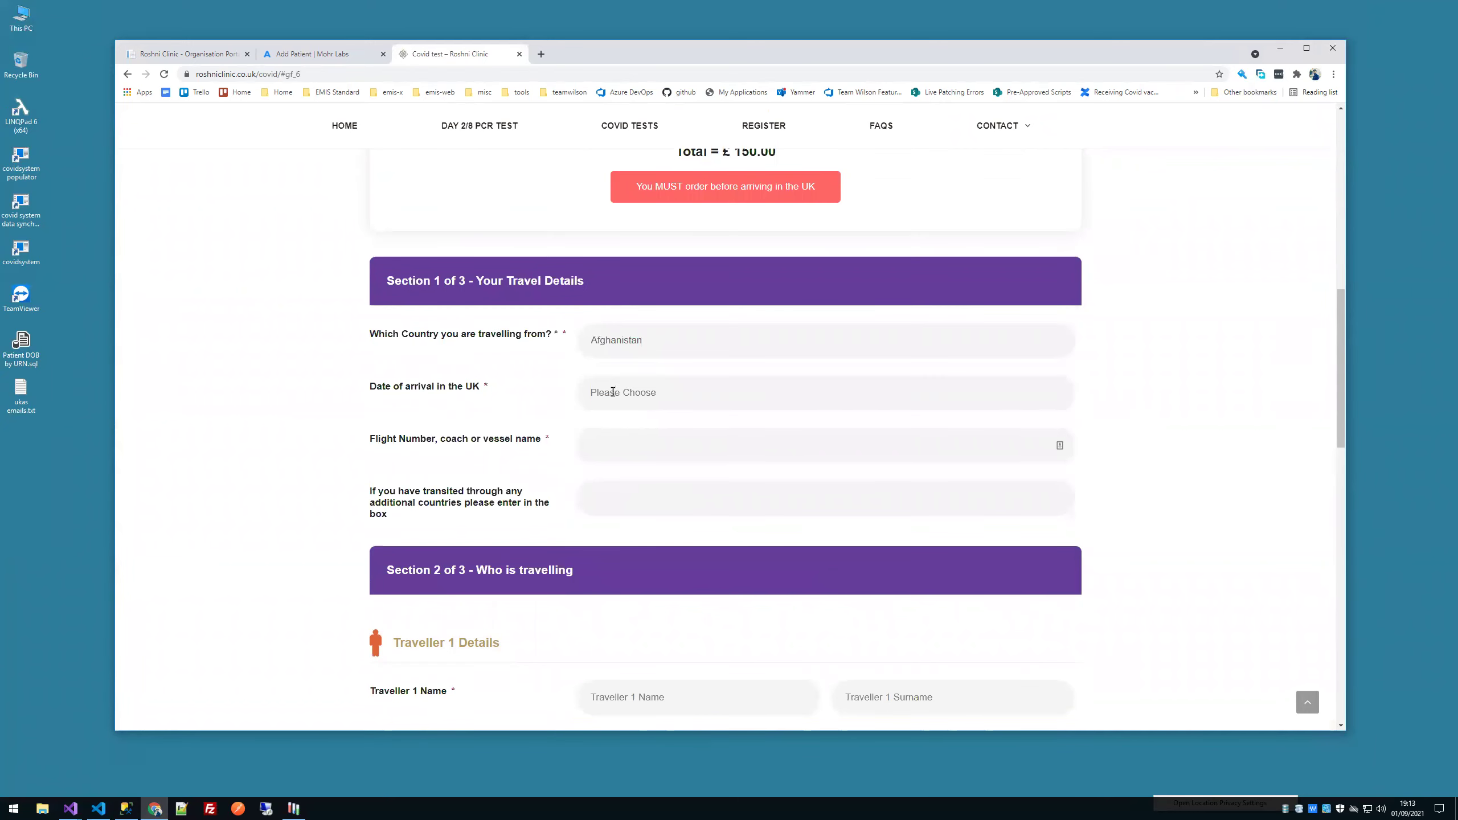
left_click(612, 392)
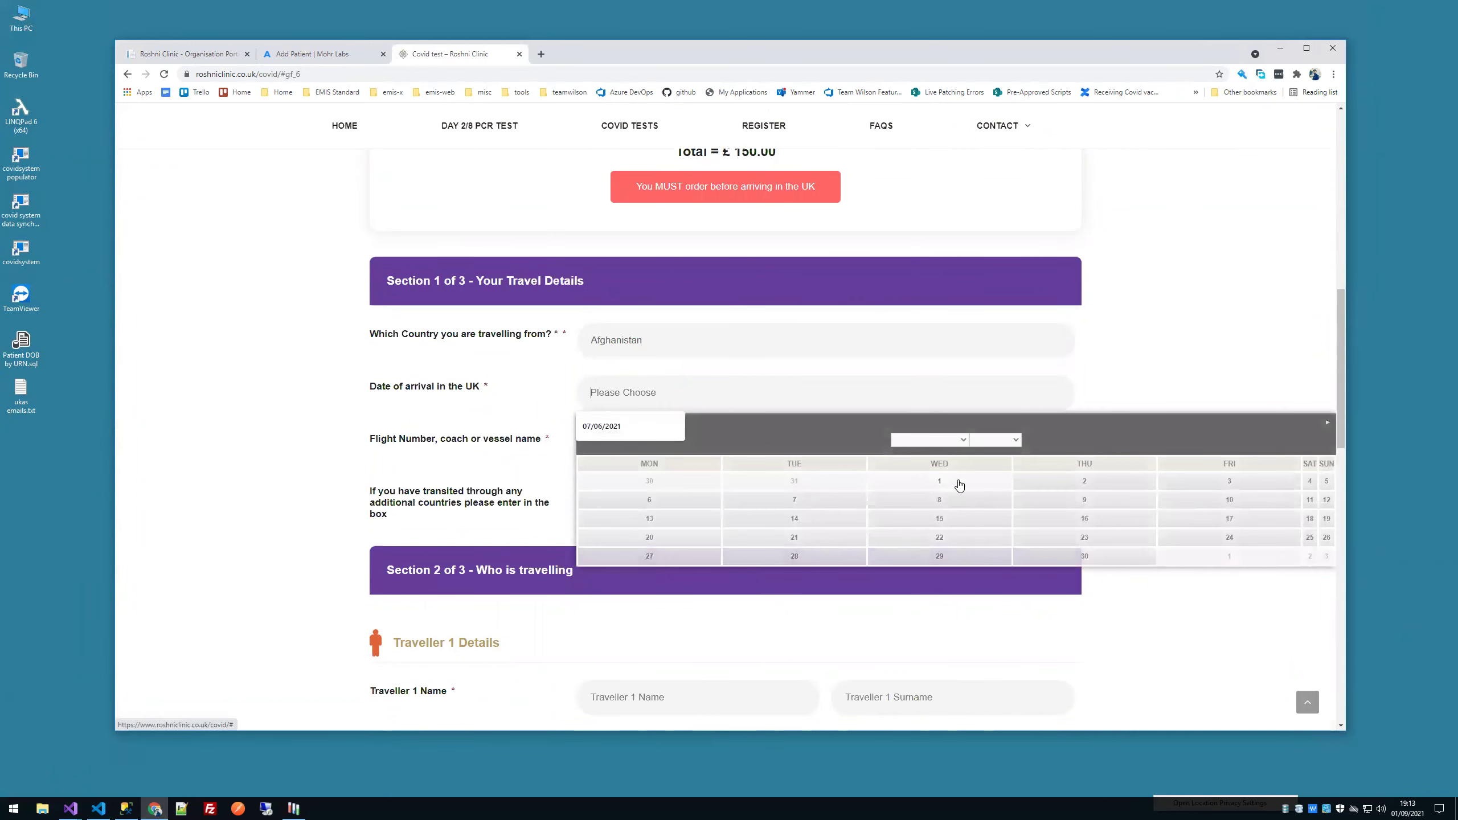
left_click(1085, 485)
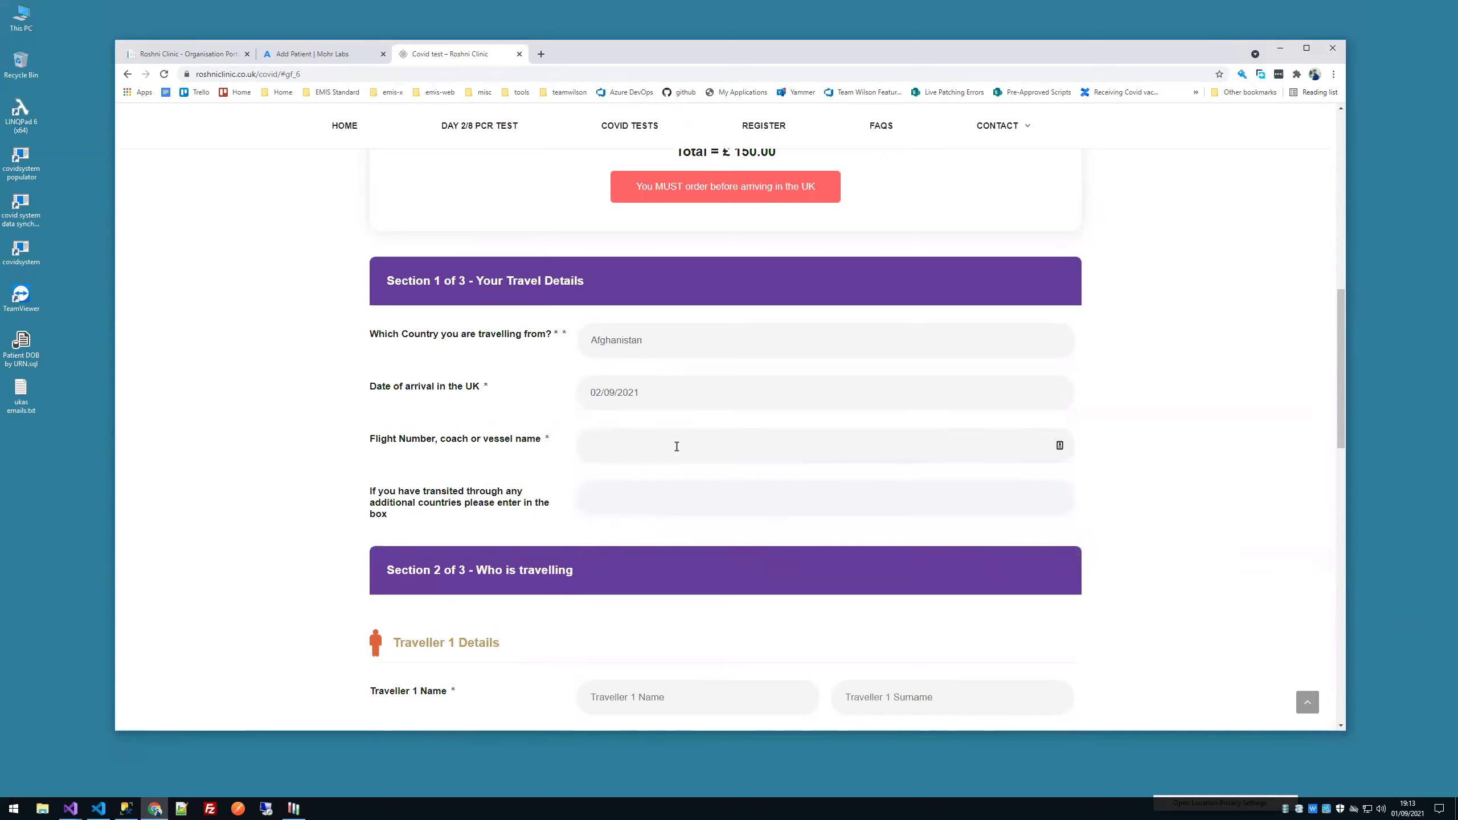
scroll(461, 411, "down", 5)
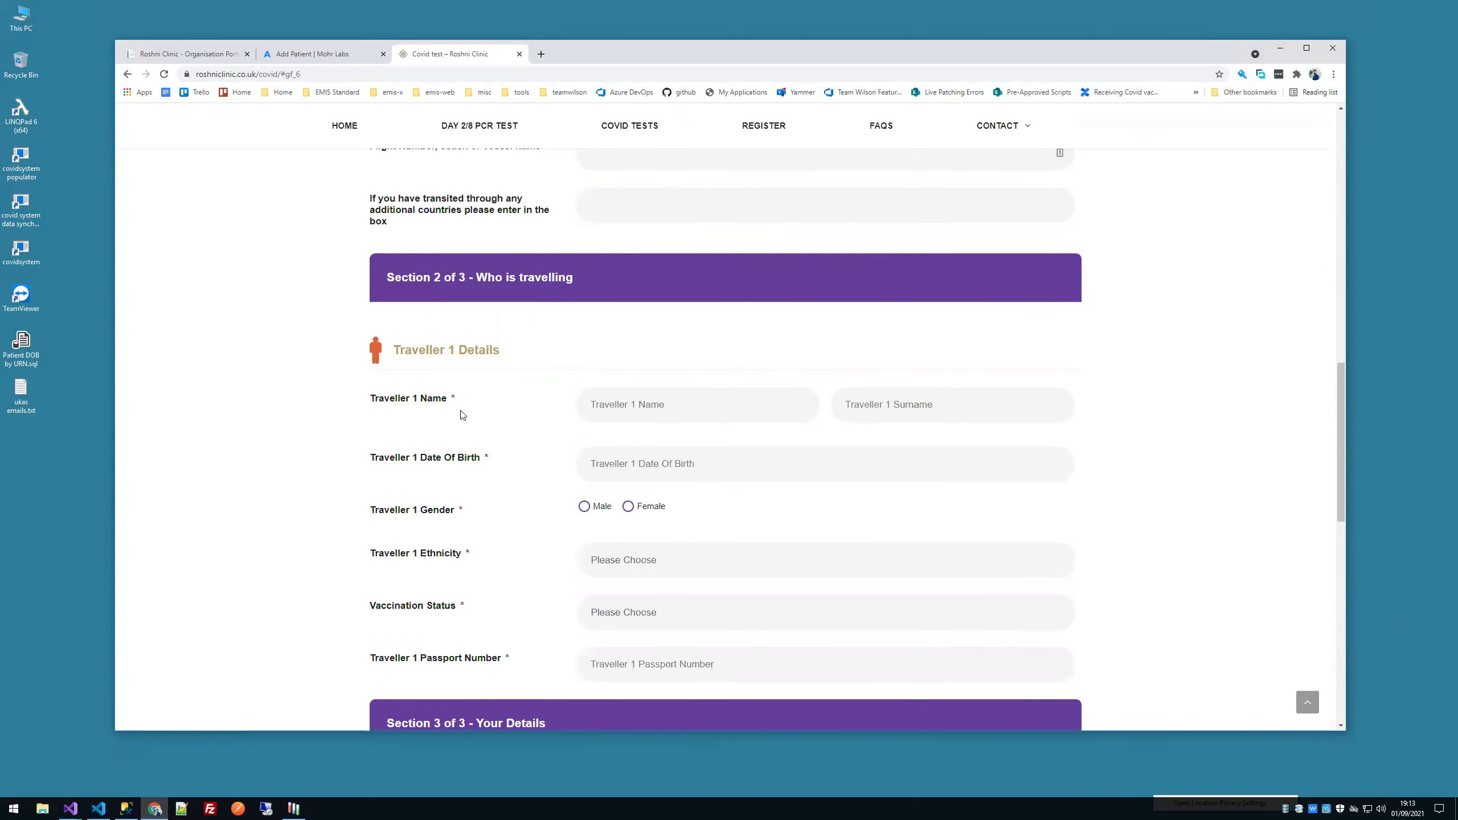
scroll(567, 412, "down", 5)
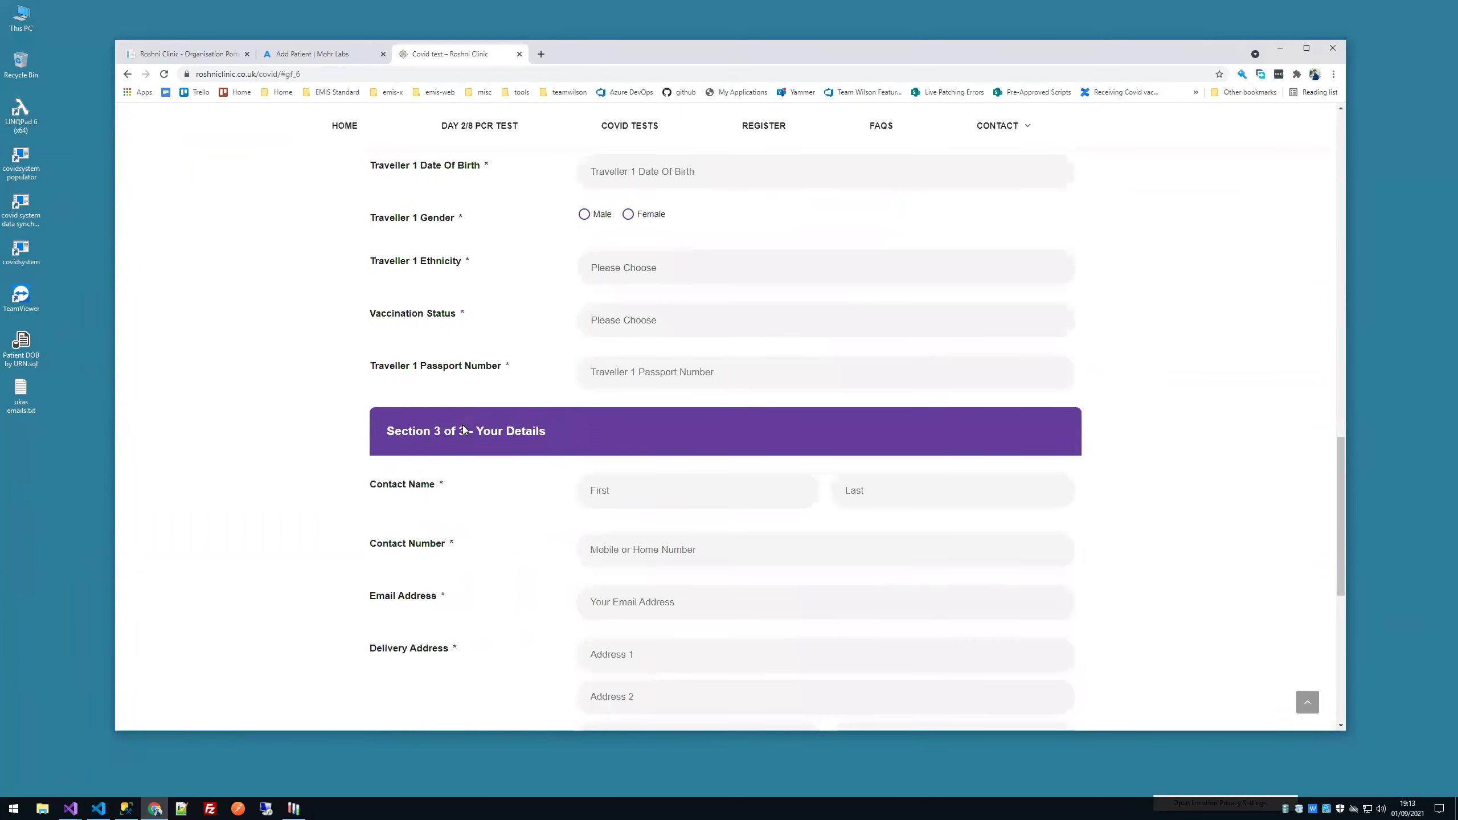
scroll(464, 428, "up", 5)
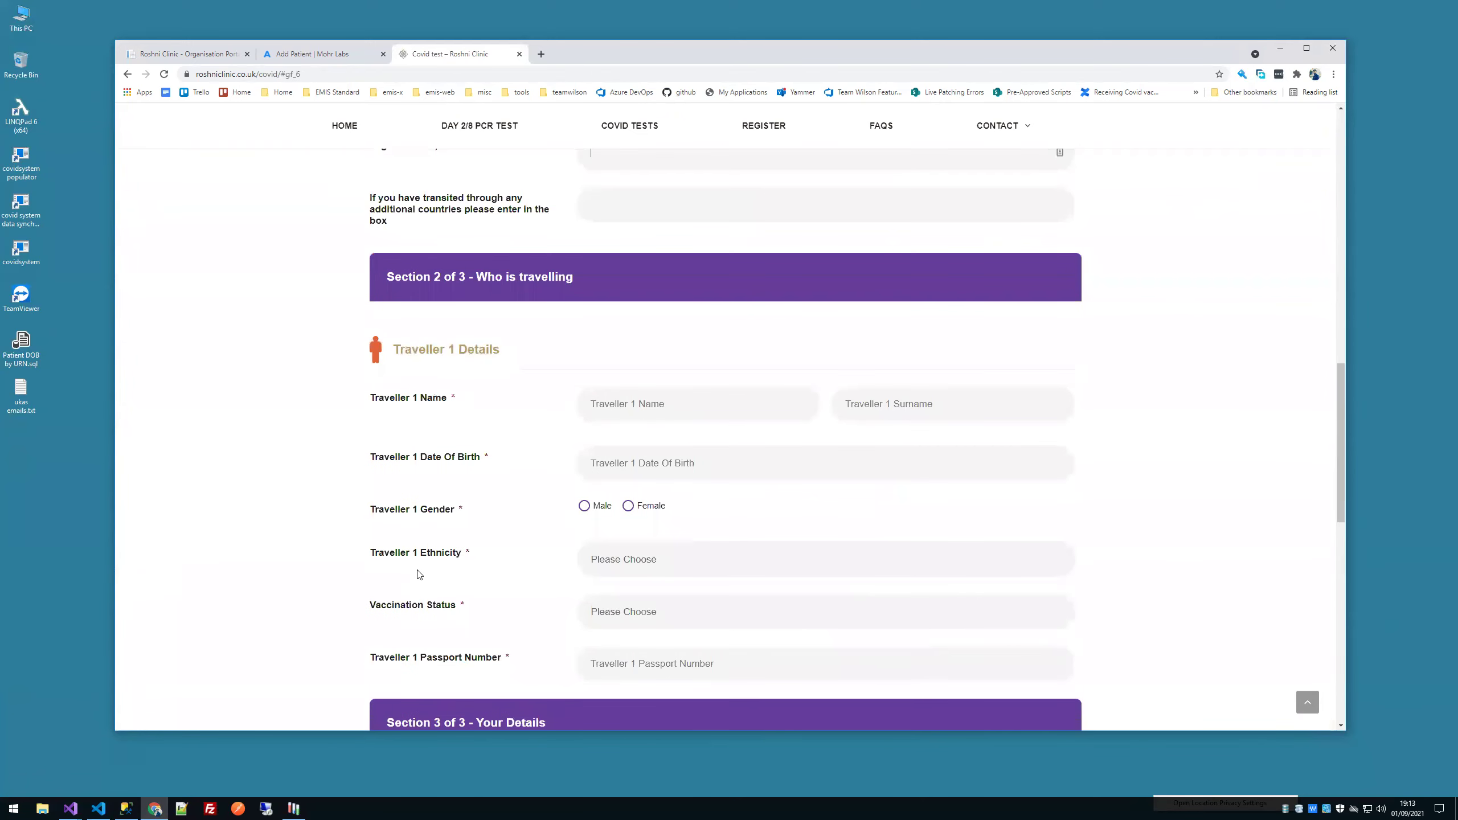
scroll(561, 378, "down", 7)
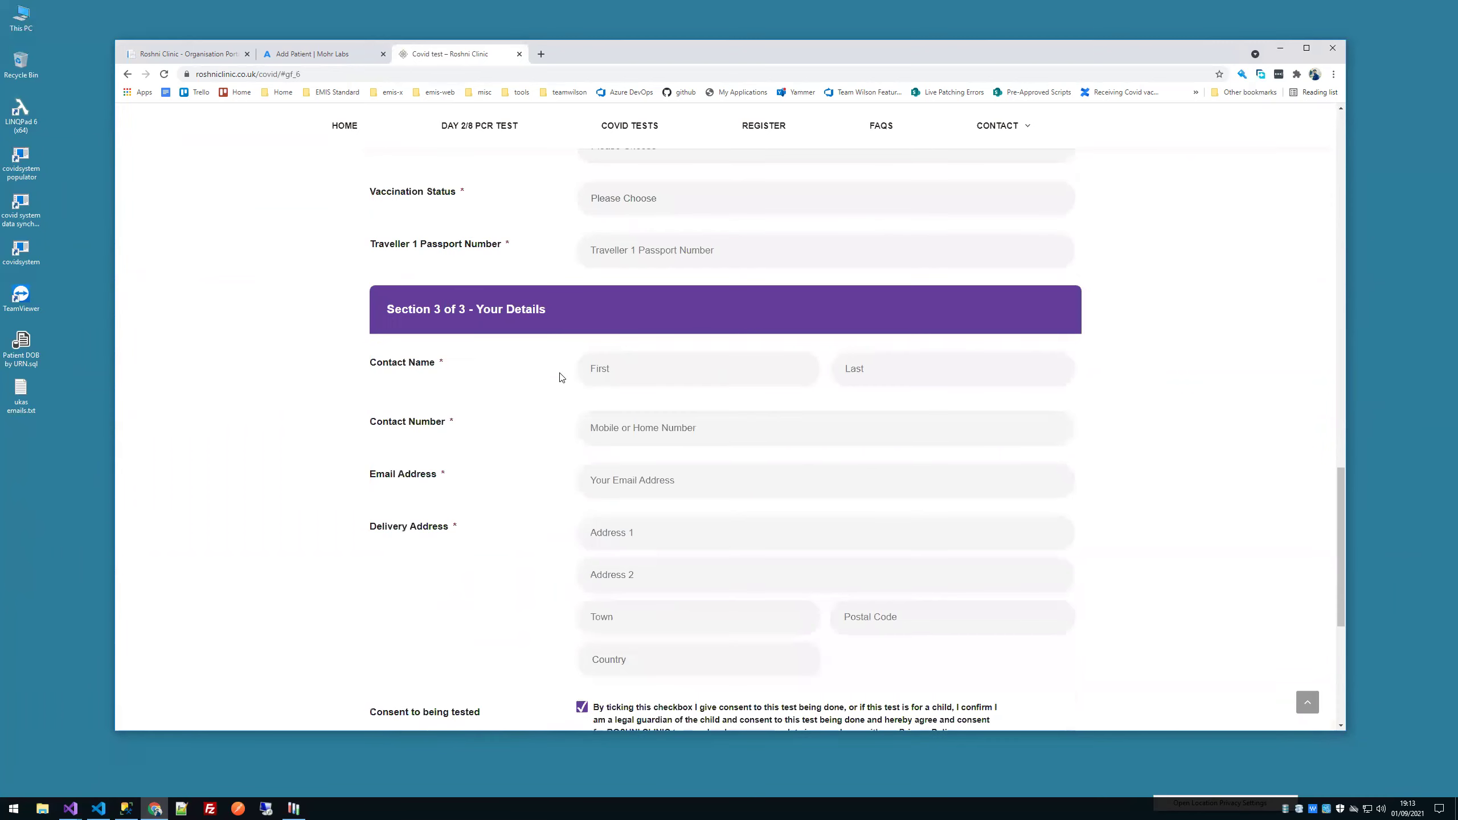
scroll(562, 377, "down", 3)
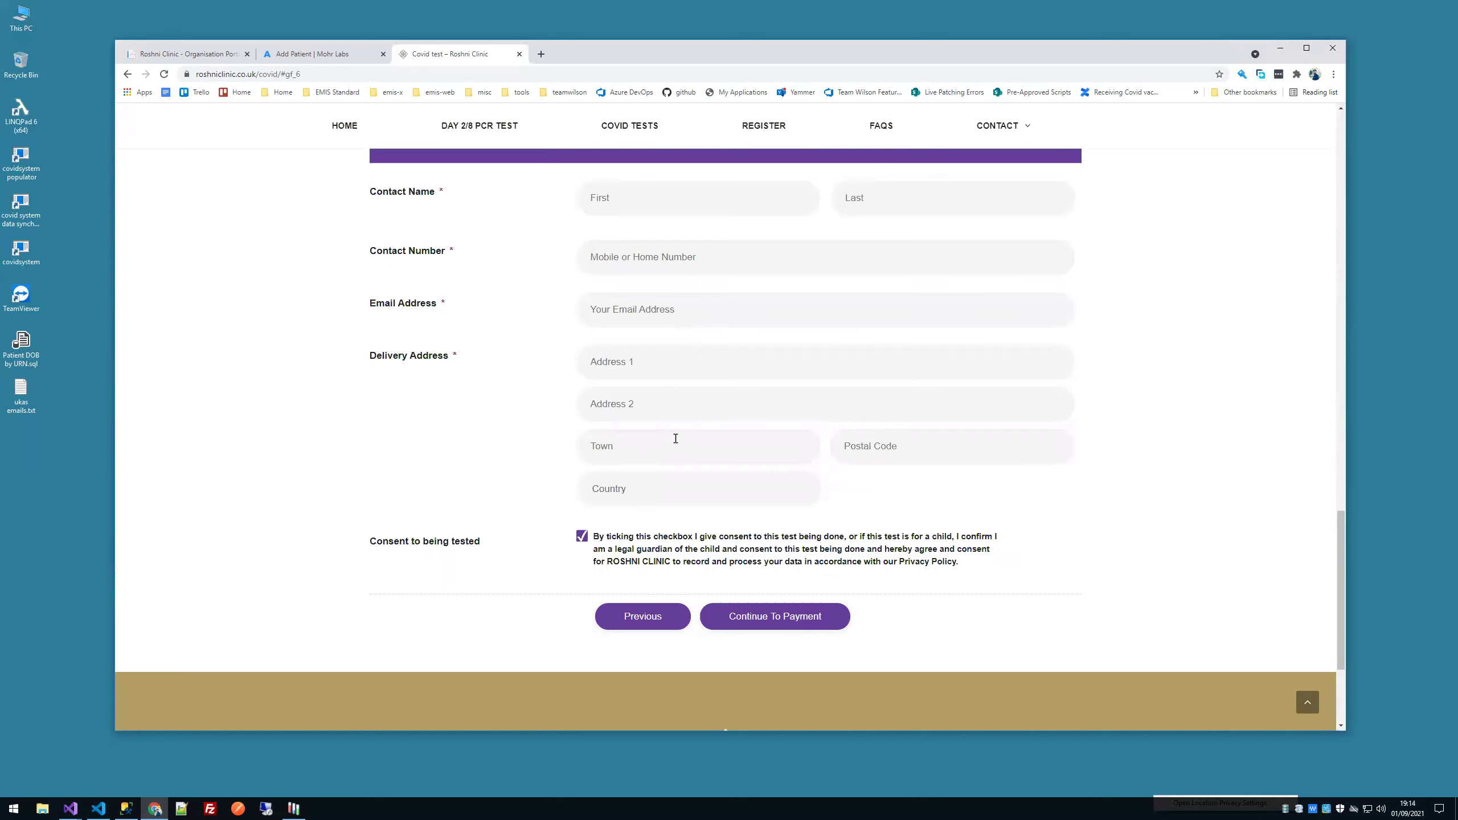
scroll(664, 425, "up", 15)
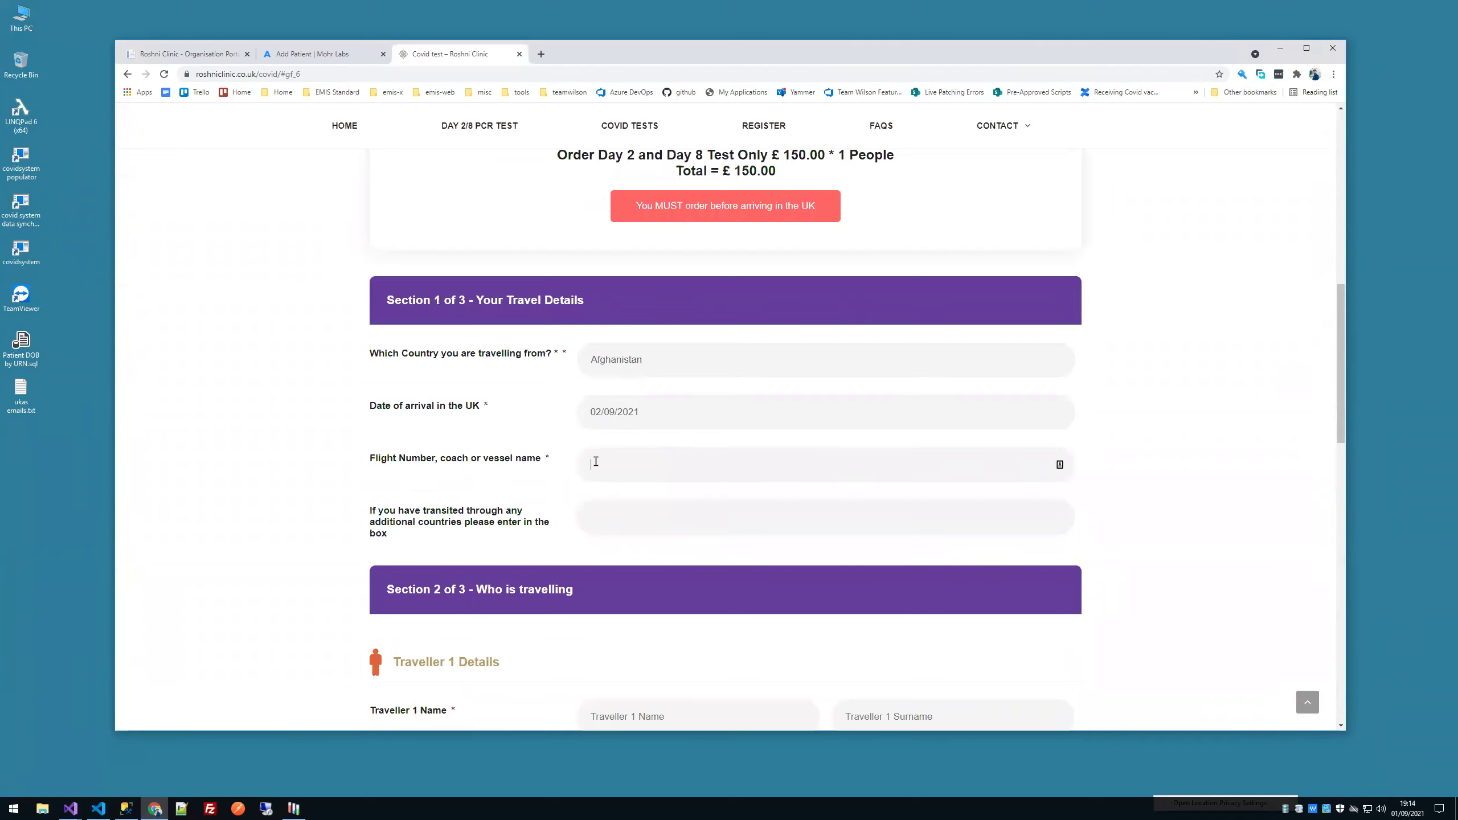
Step: Enter ba123 as the flight number and dismiss the autofill suggestions
left_click(646, 462)
type("09")
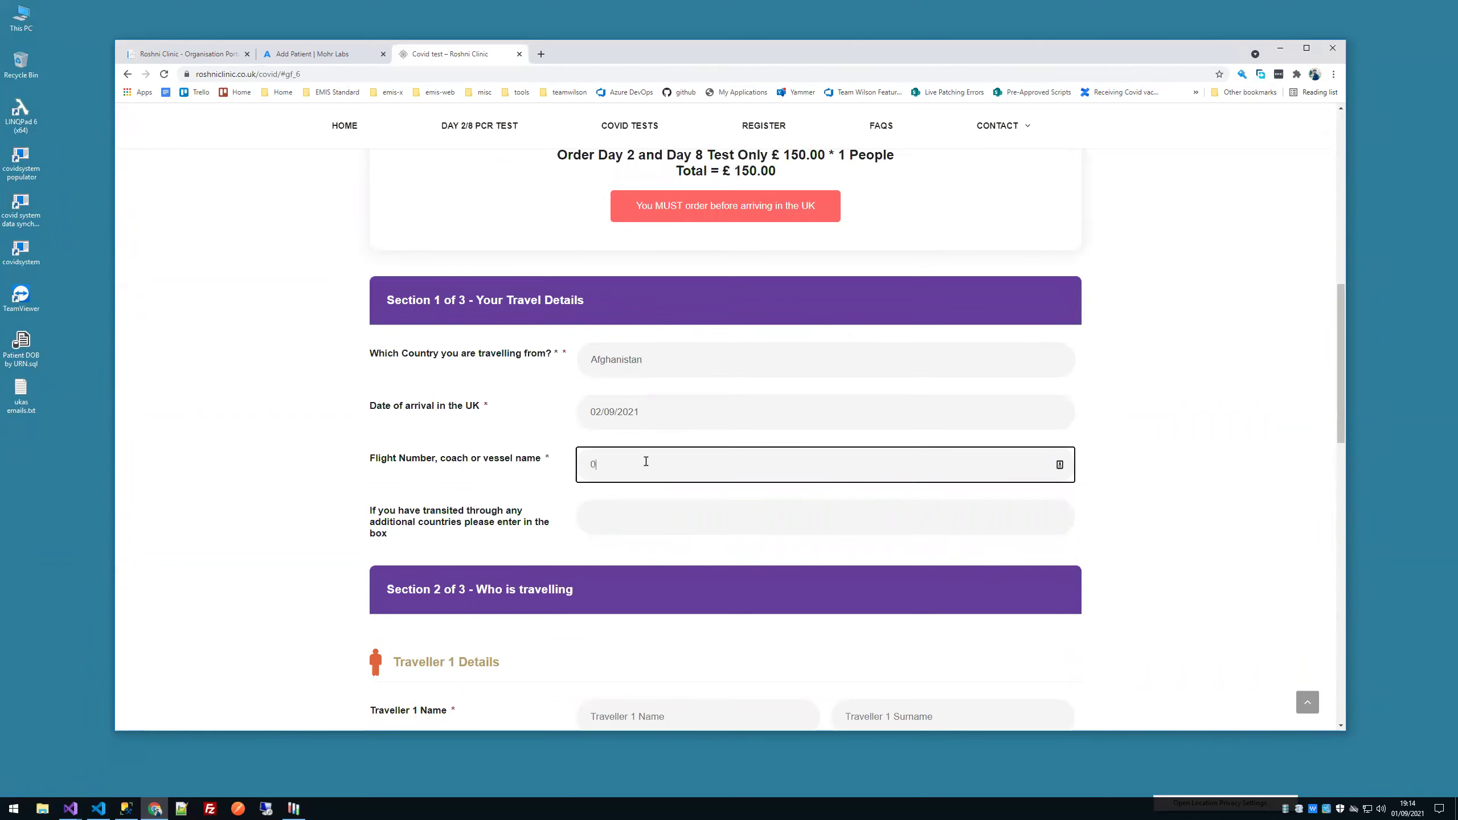
key("BackSpace")
key("BackSpace")
type("ba123")
left_click(596, 518)
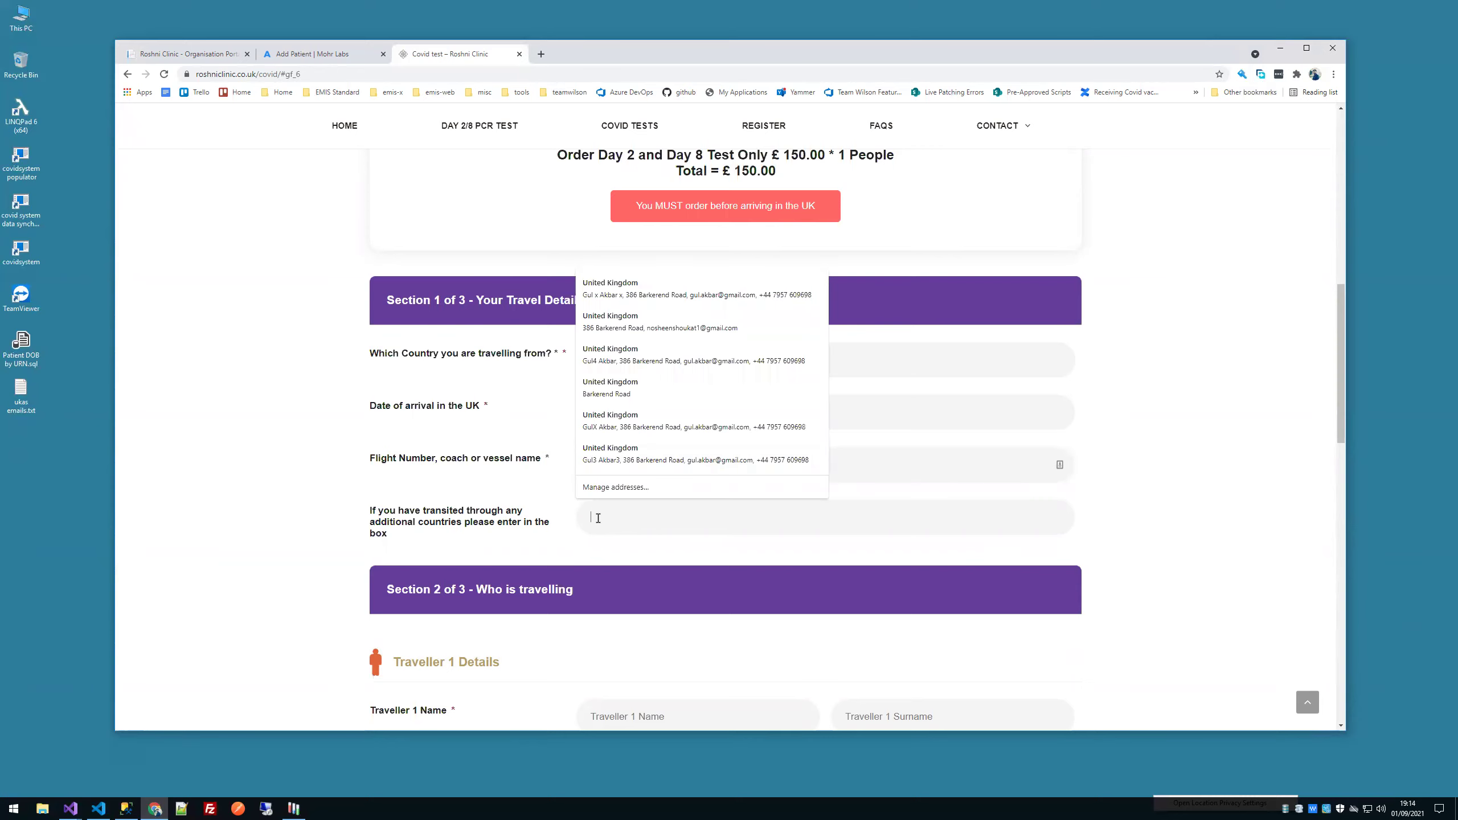
left_click(431, 499)
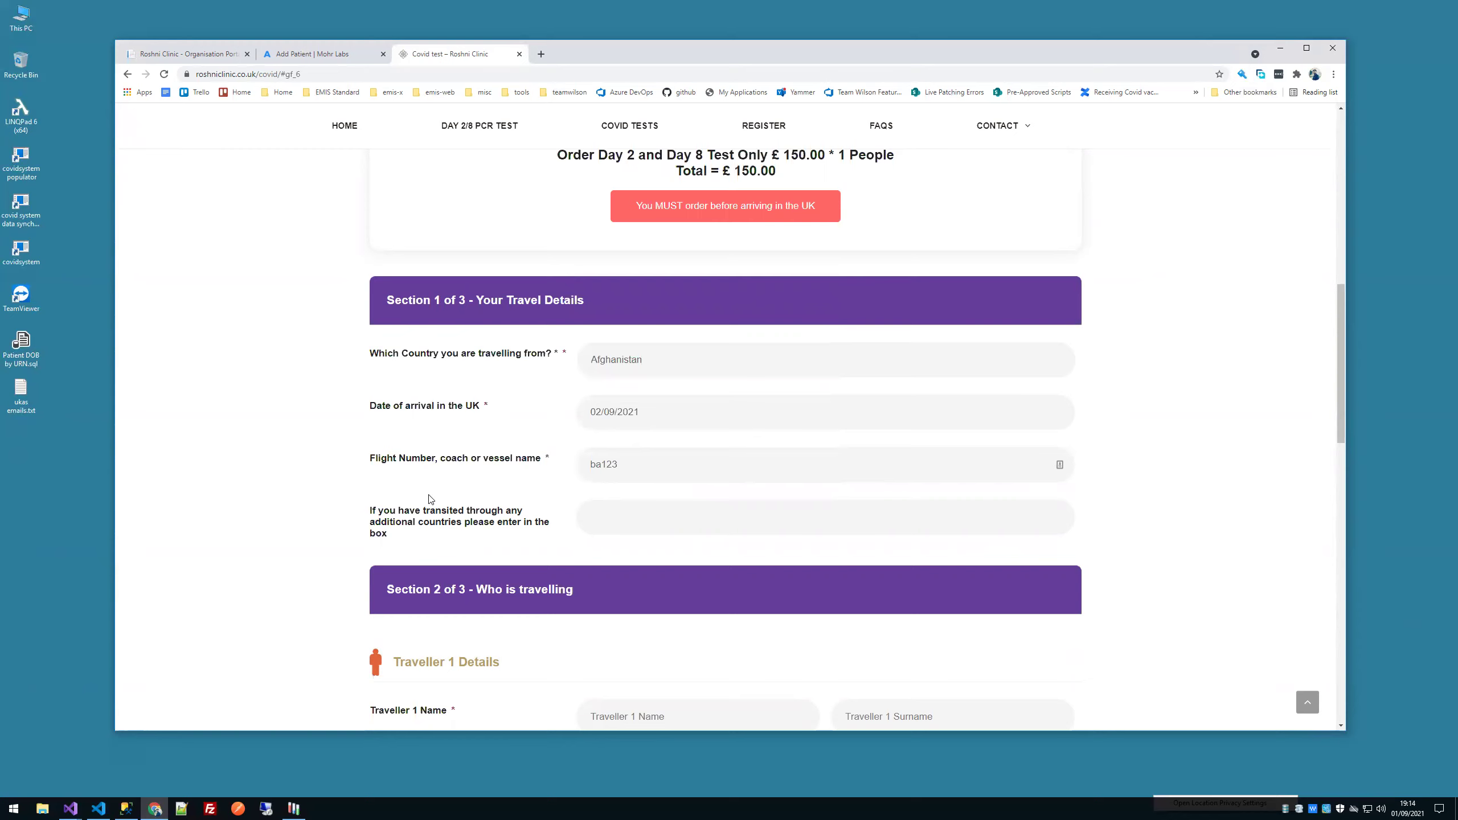
scroll(486, 492, "down", 15)
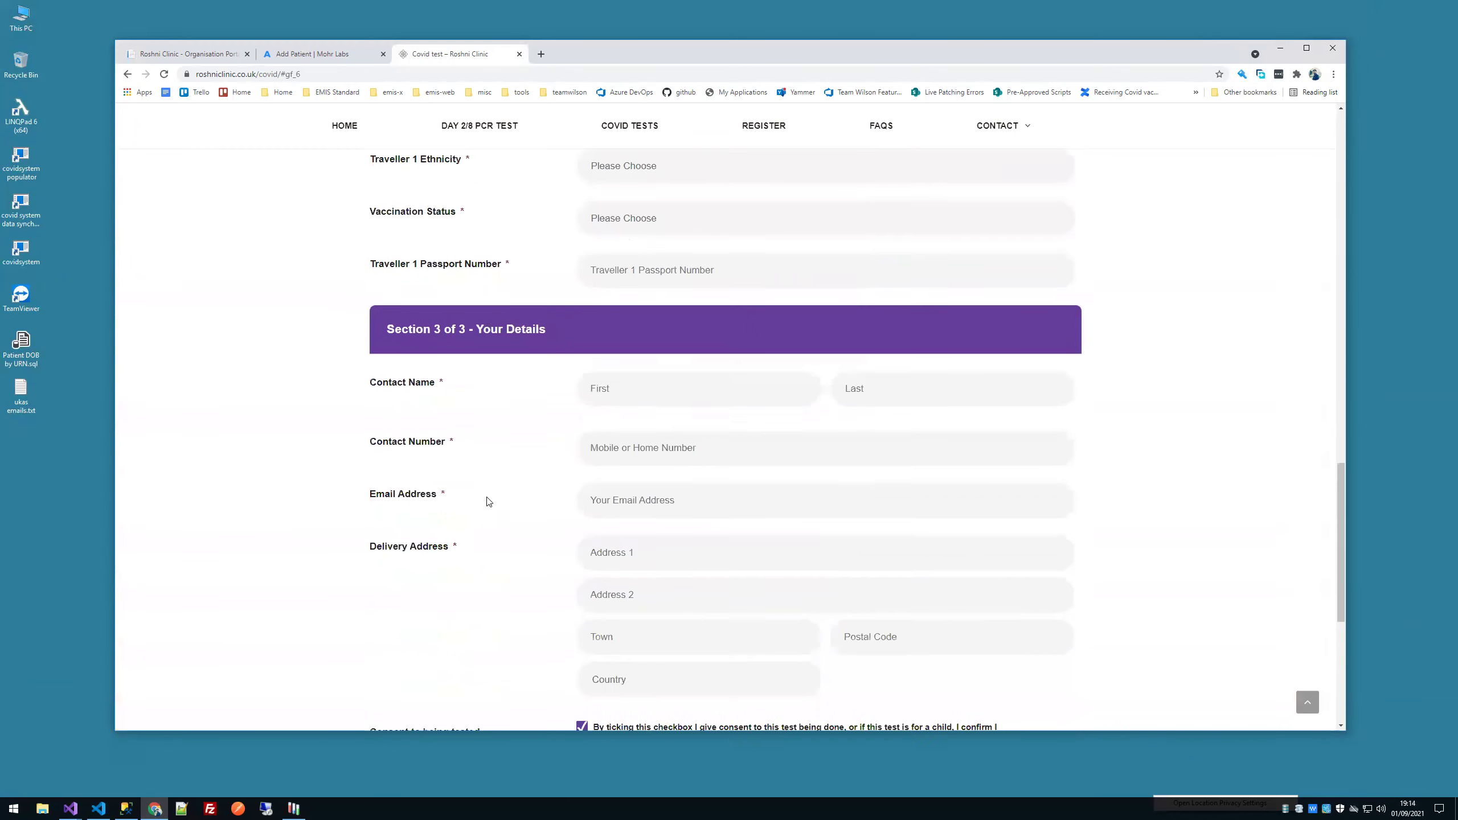
scroll(589, 399, "up", 1)
scroll(588, 399, "up", 3)
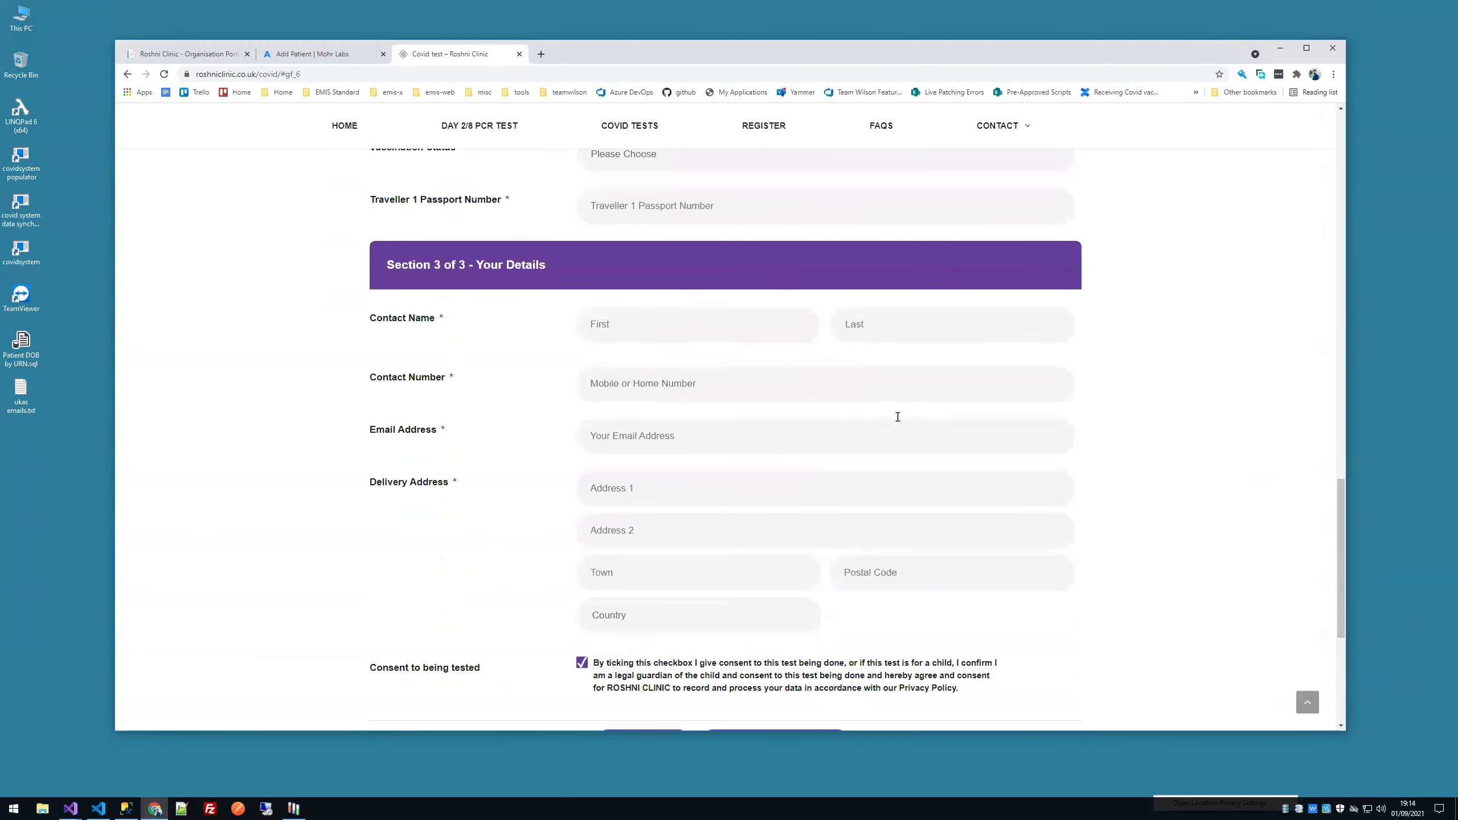
scroll(921, 534, "down", 1)
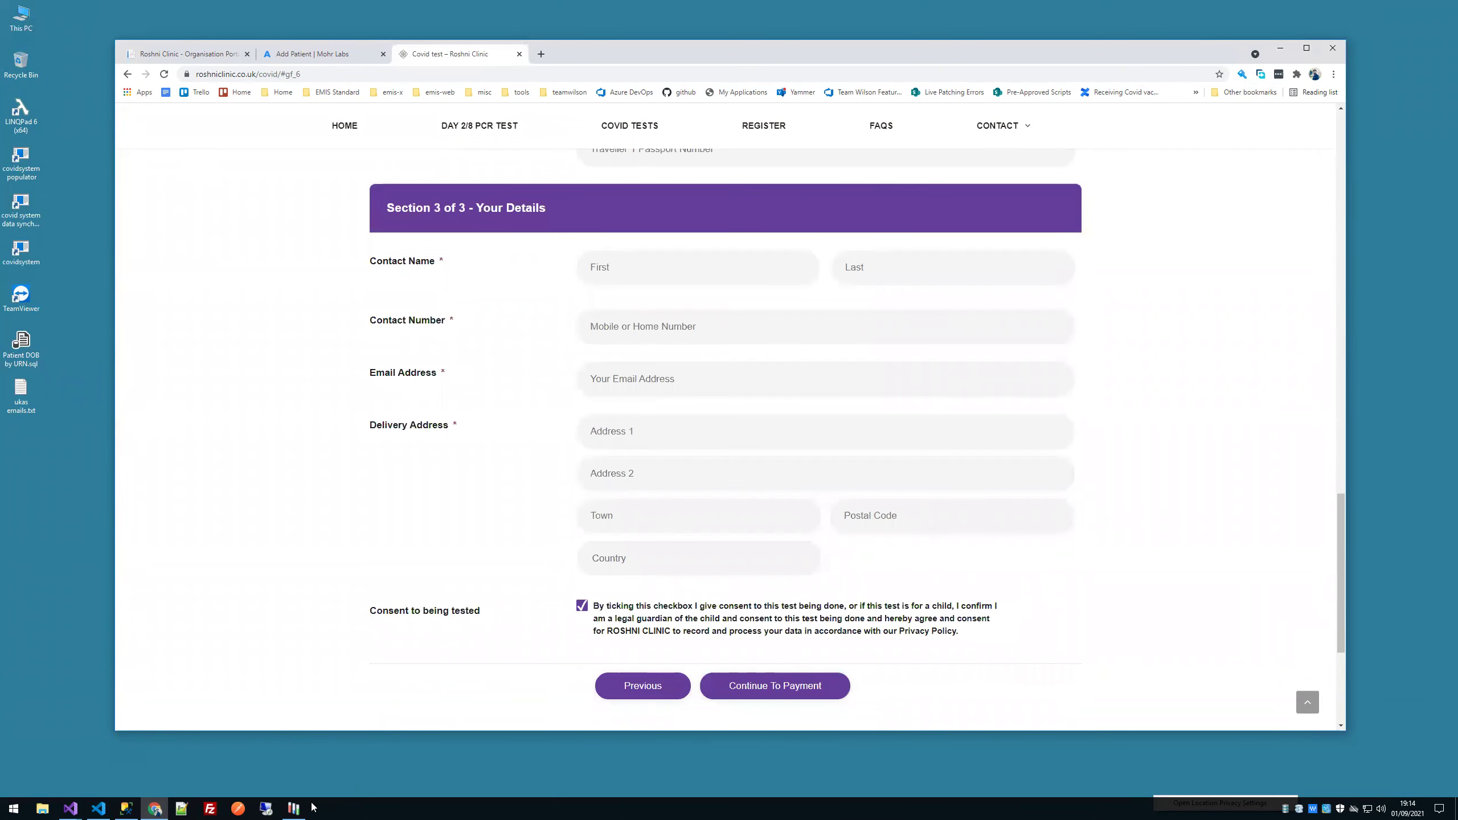
left_click(295, 808)
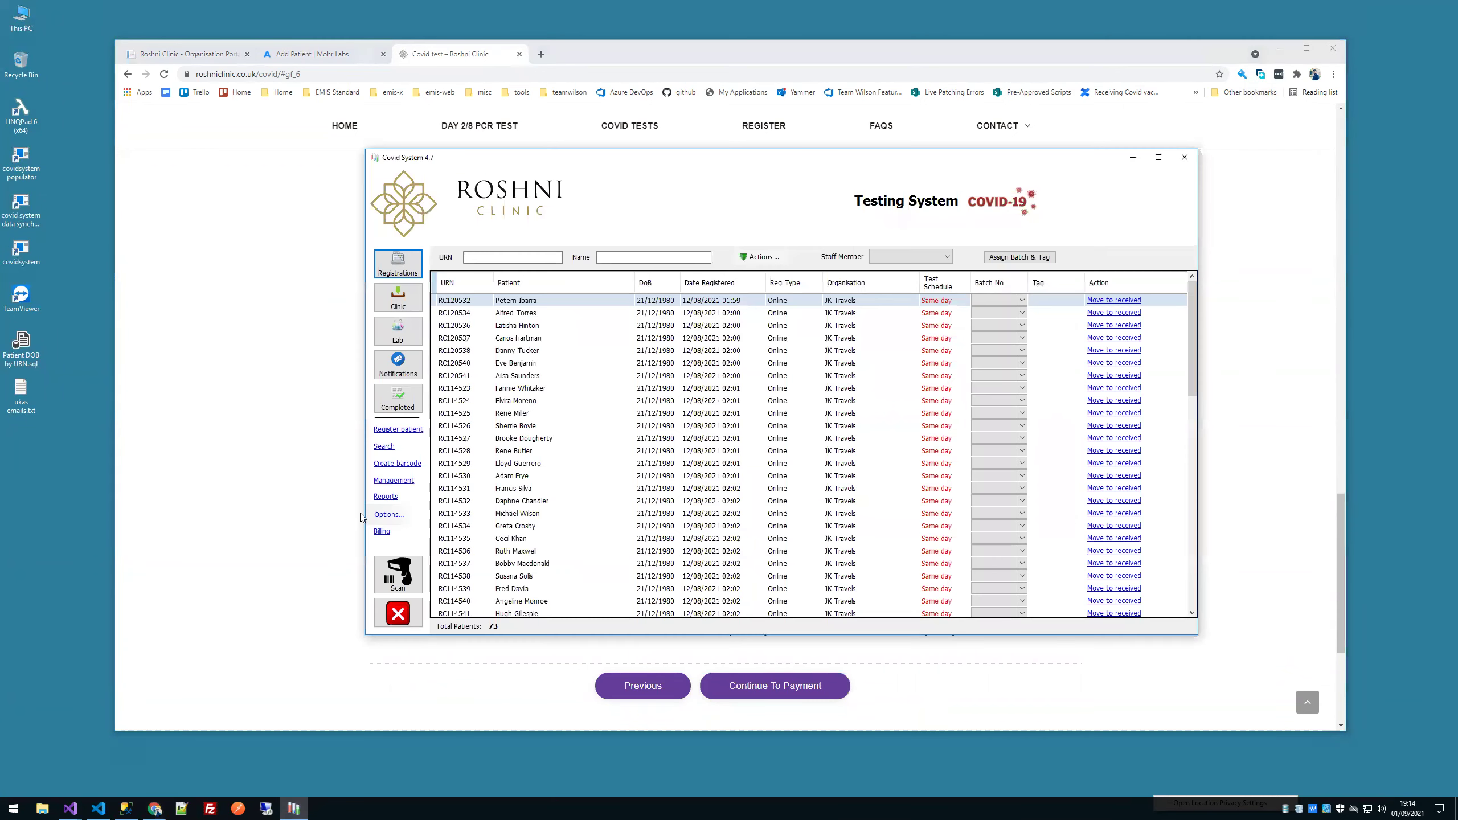
Step: Check the Day 2, 8 booking reference info, then open the Batch Processor from registrations
left_click(395, 516)
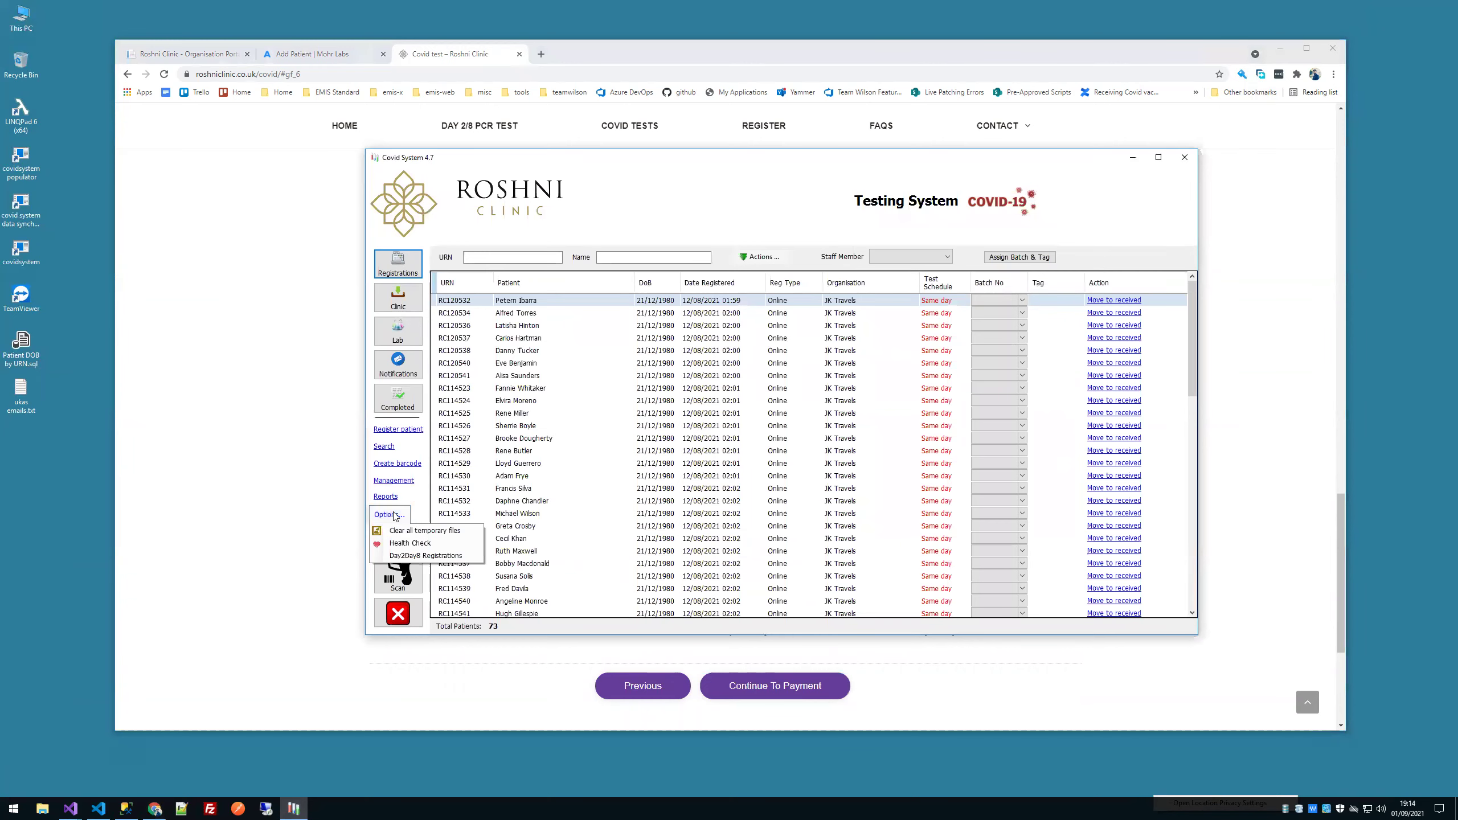
left_click(396, 556)
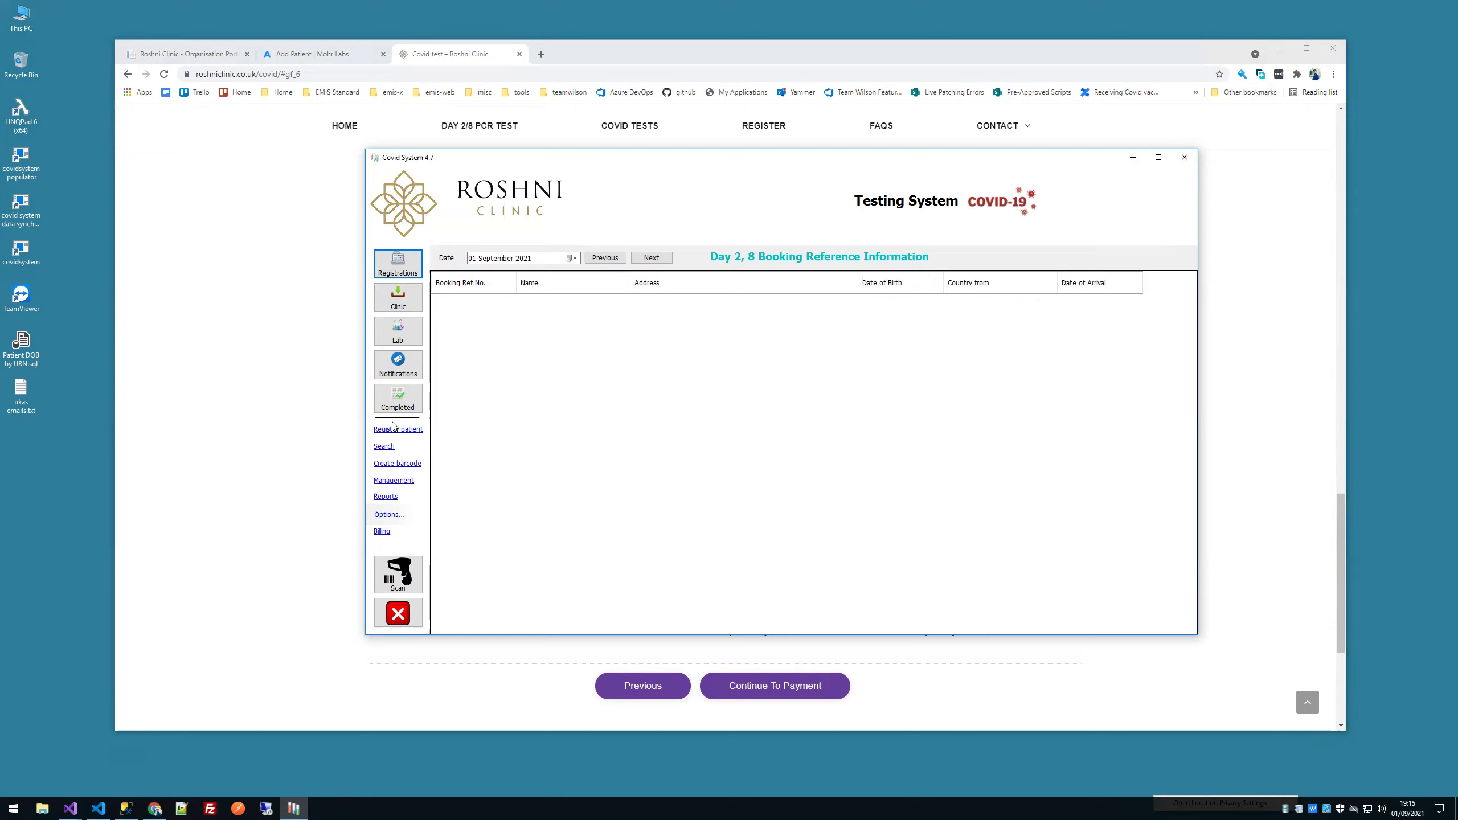
left_click(398, 263)
left_click(1016, 257)
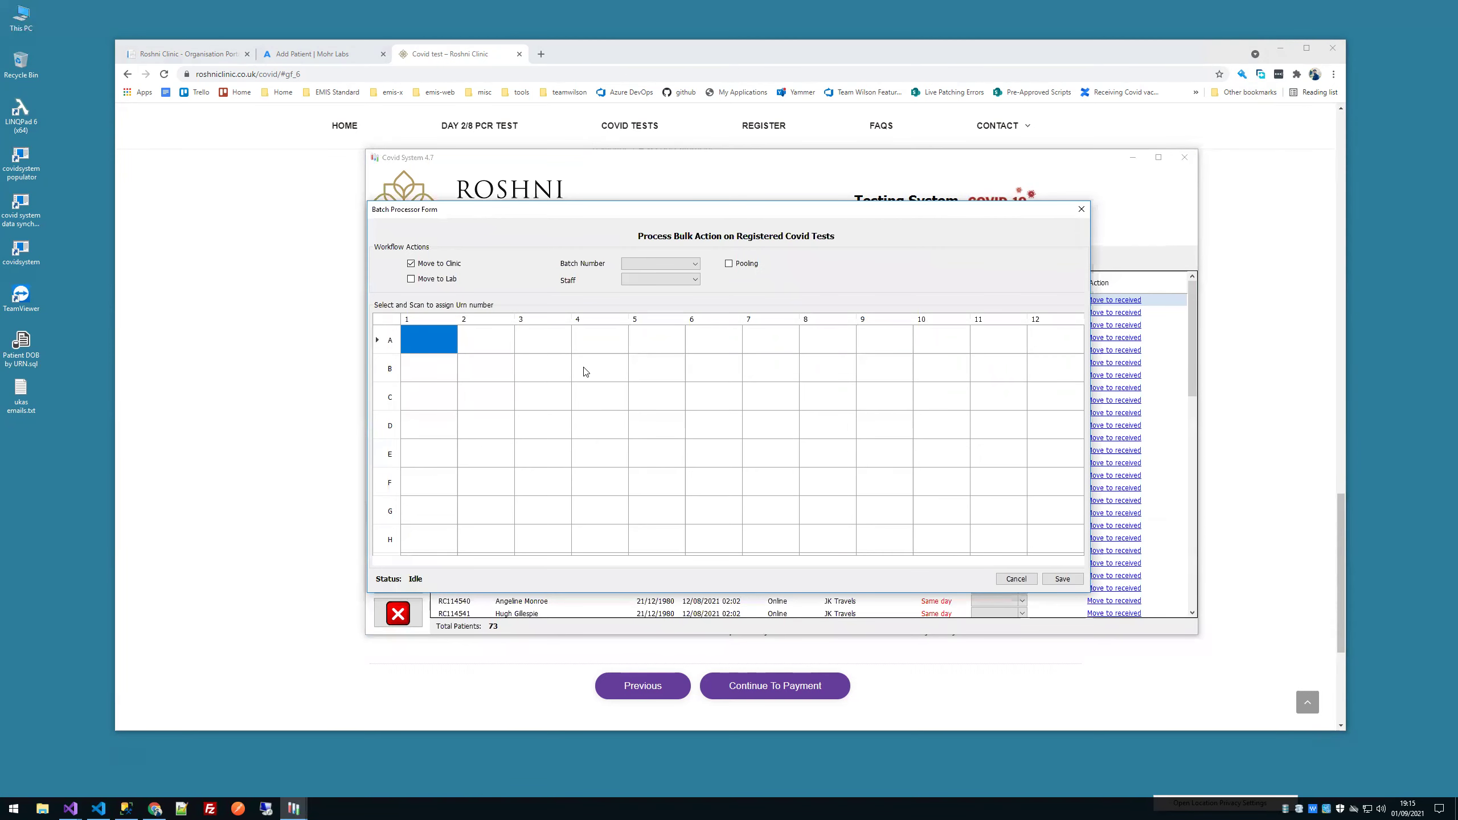
Step: Close the Batch Processor, review the browser order form, then hide Chrome to show Covid System
key("Escape")
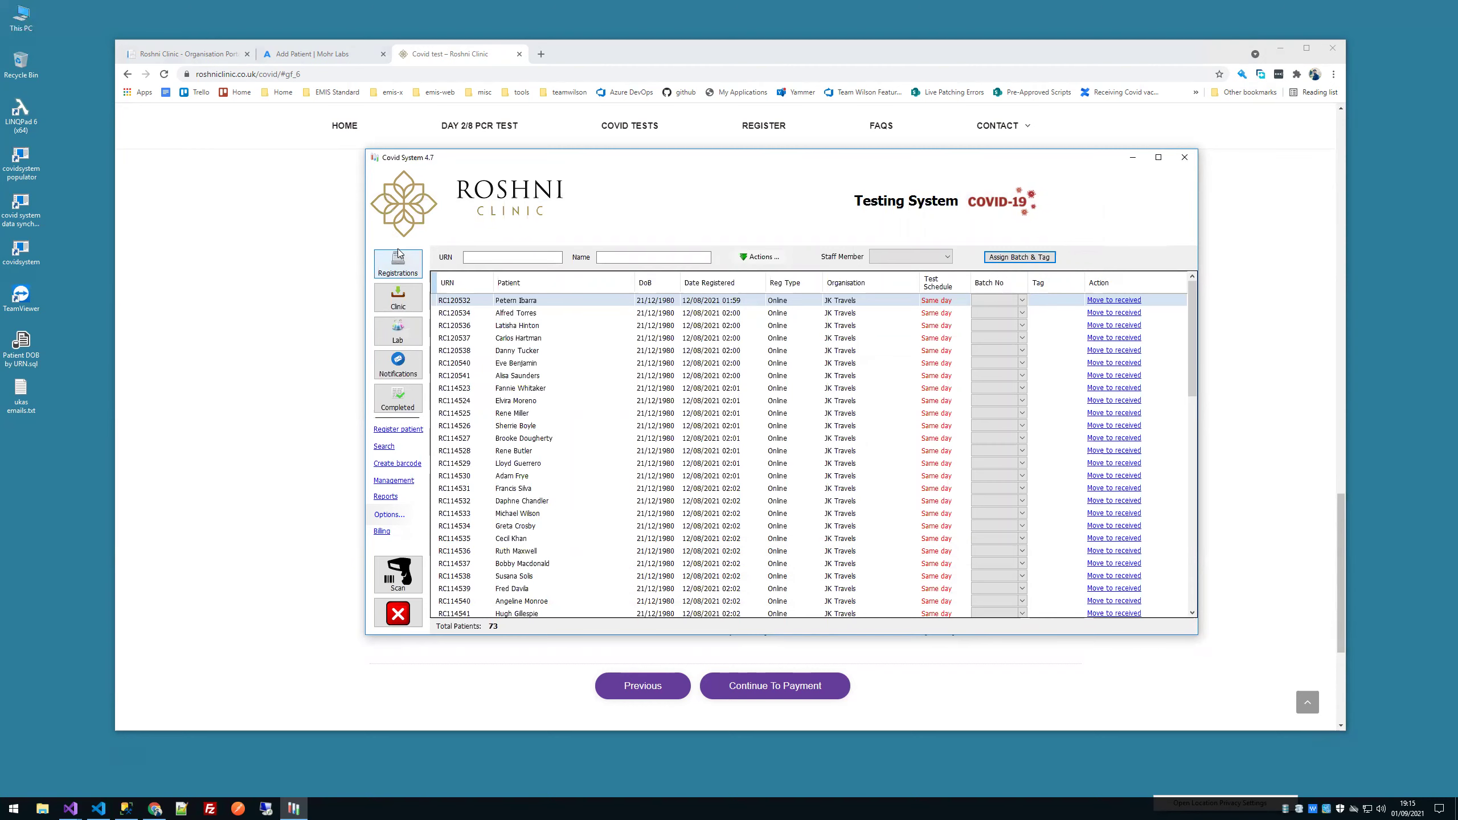
left_click(258, 303)
scroll(442, 402, "up", 6)
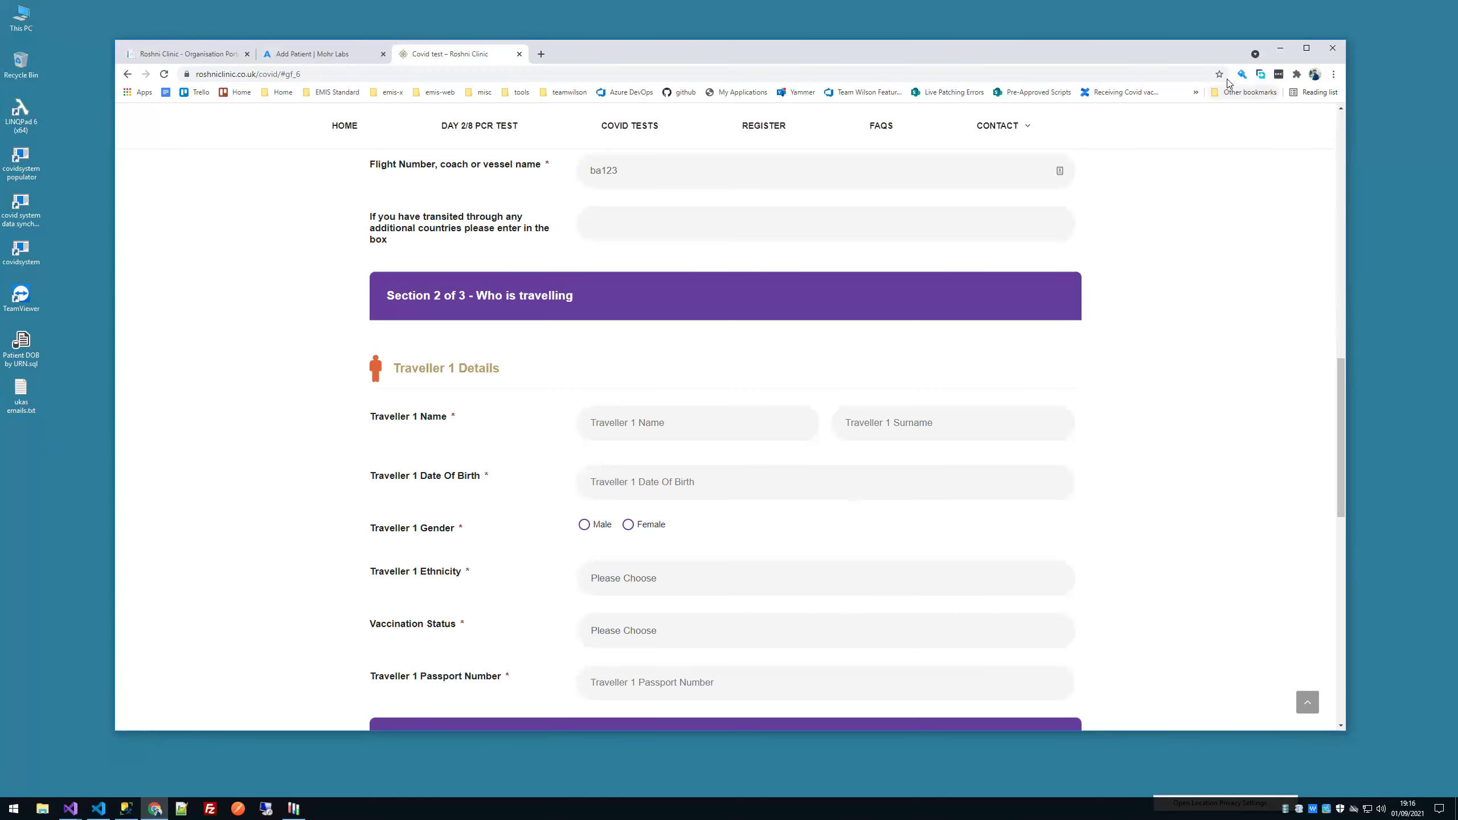
left_click(1280, 48)
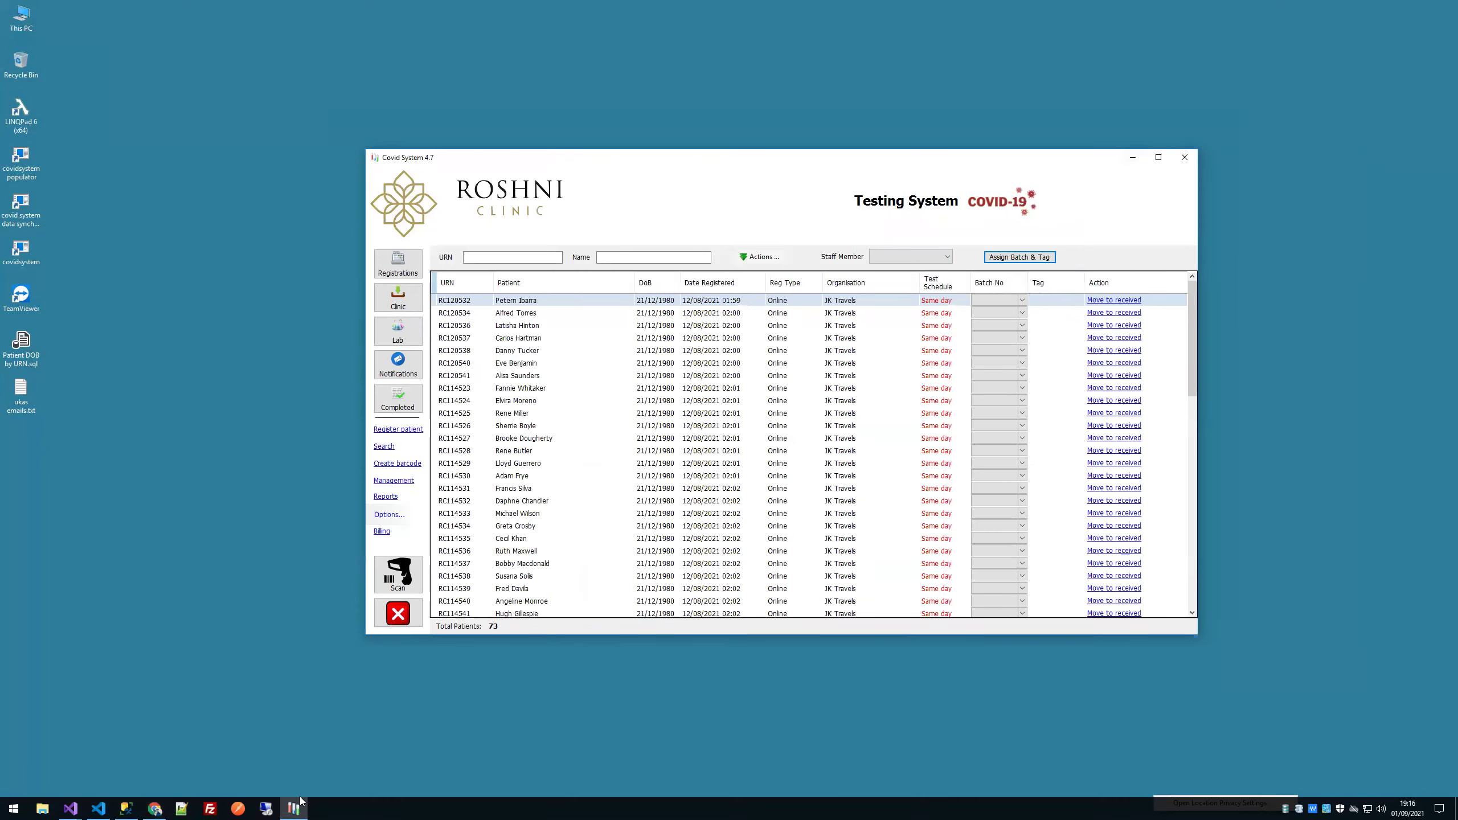
Step: Restore Chrome and switch to the 'Add Patient | Mohr Labs' tab
left_click(154, 808)
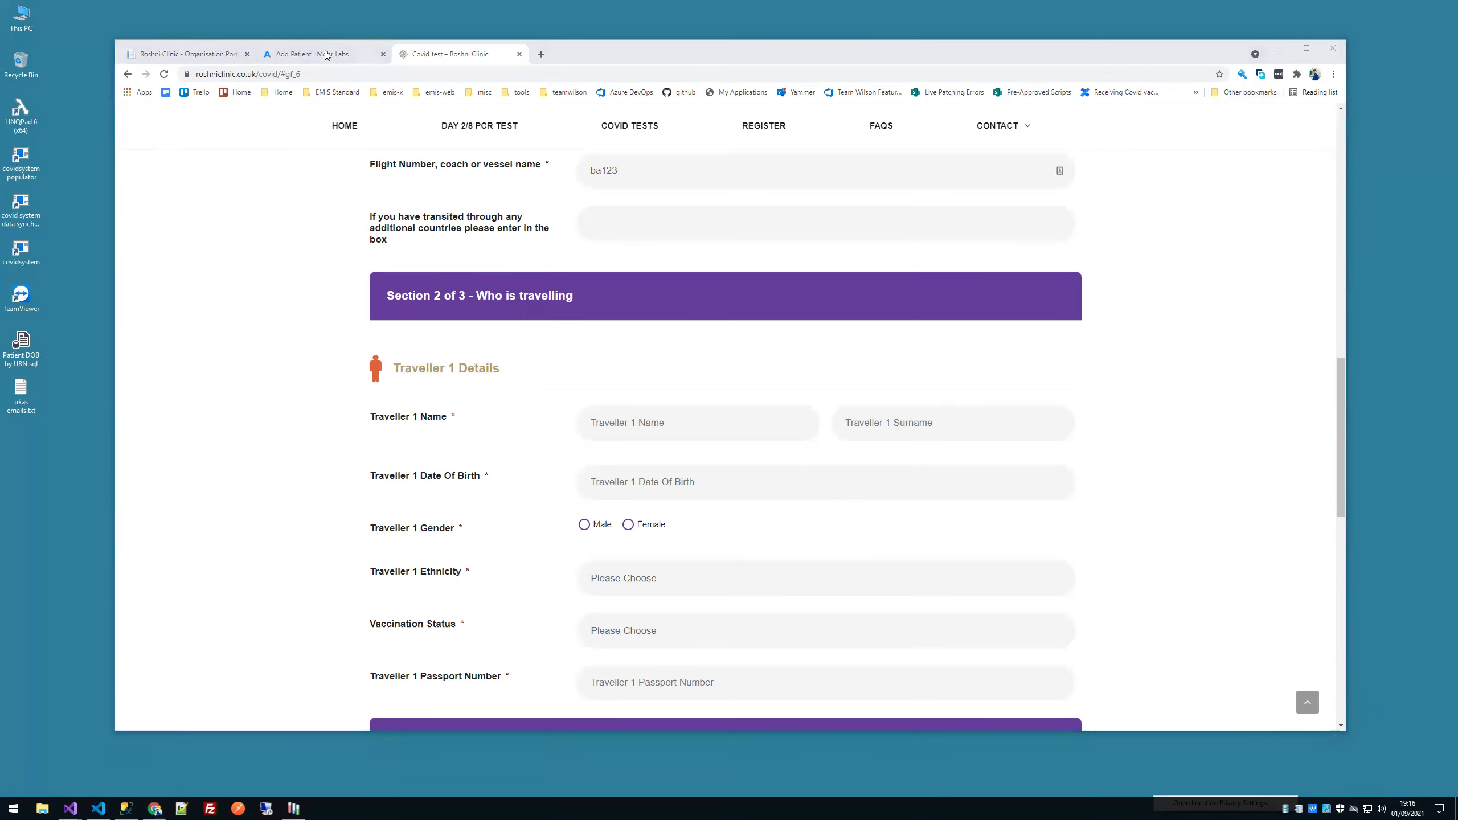
left_click(323, 53)
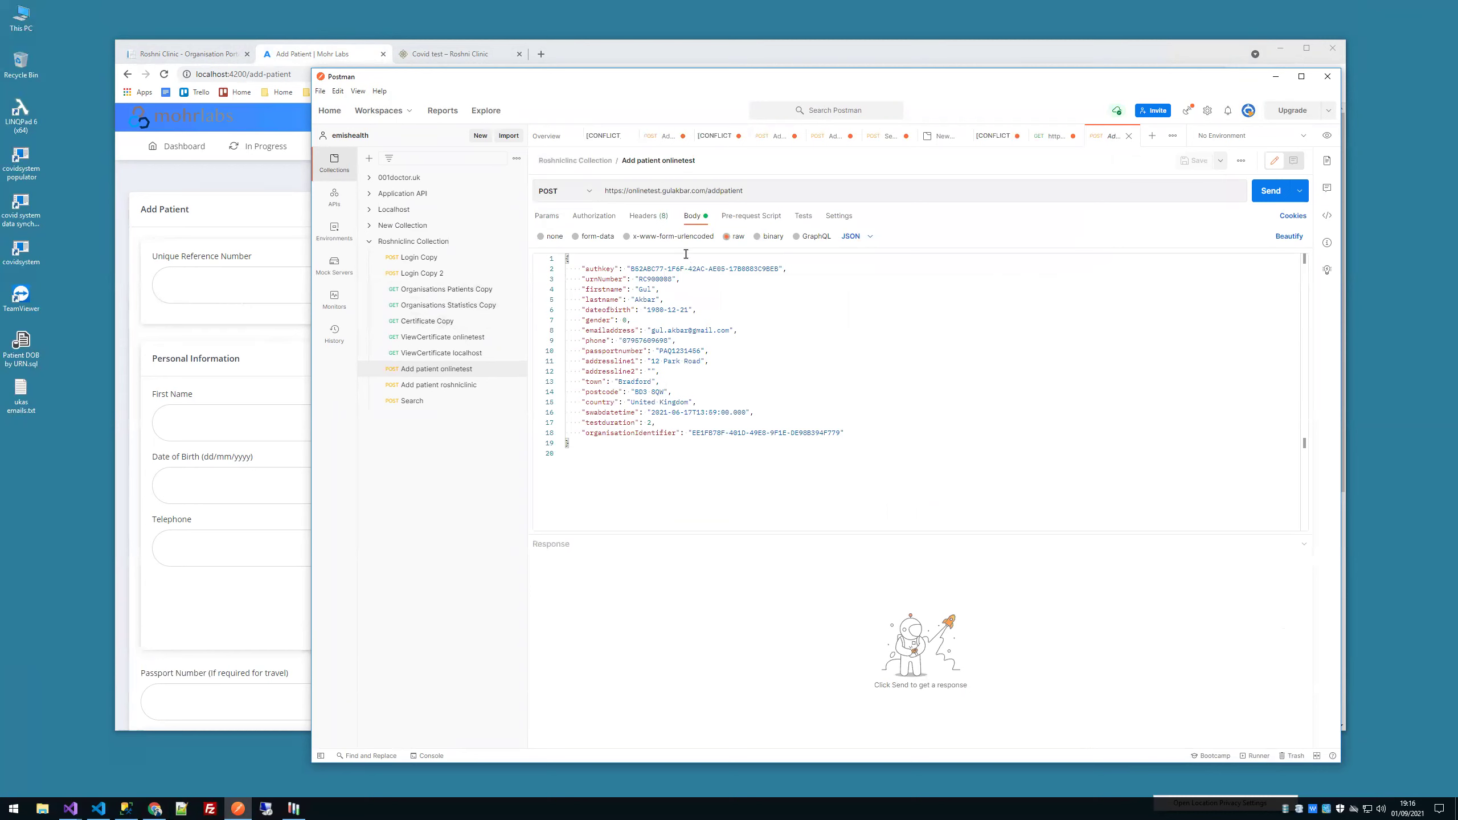
Step: Select the request body fields and the authkey name in Postman's add-patient request
left_click_drag(684, 280, 521, 258)
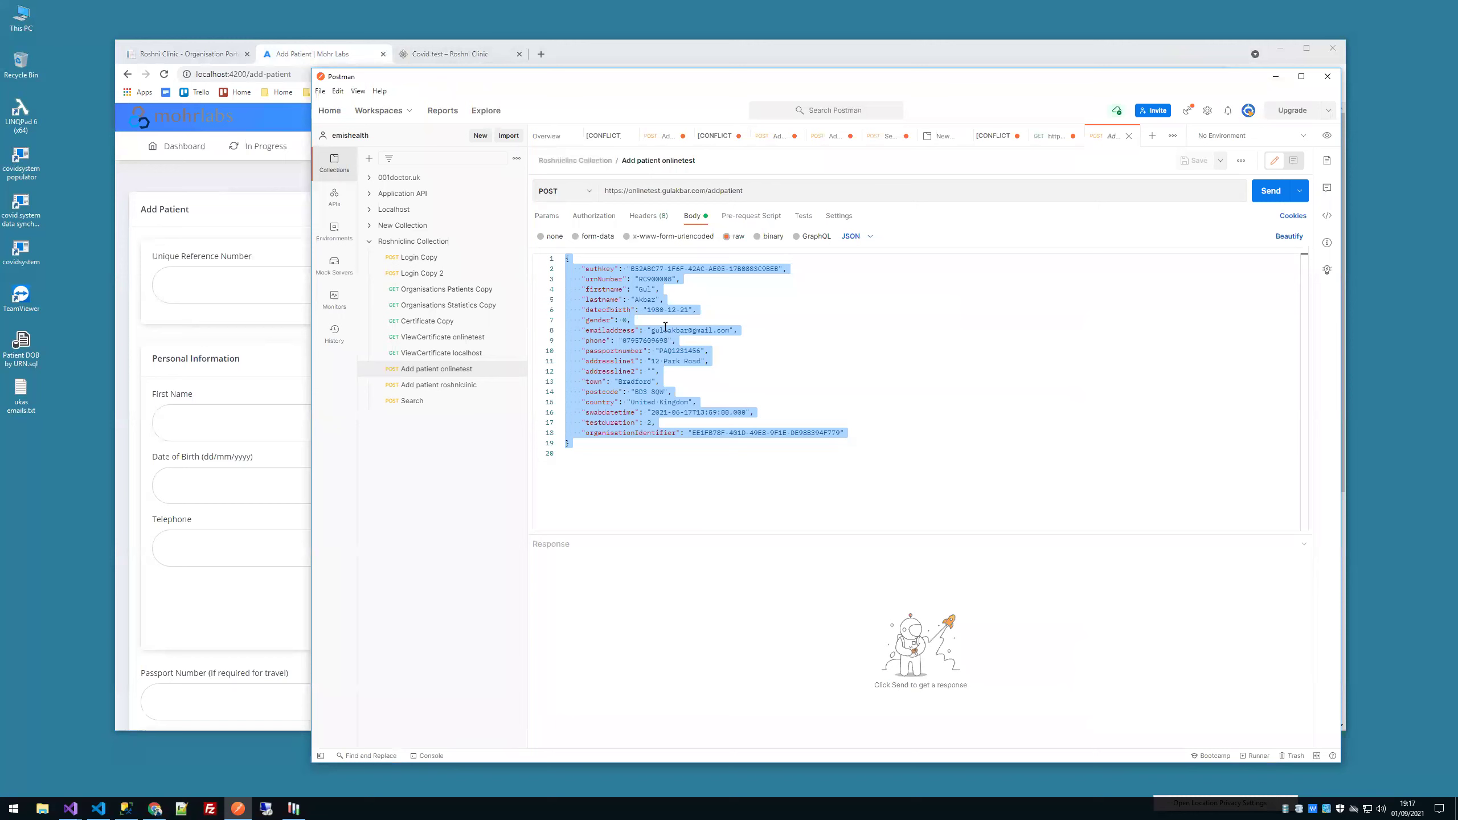
double_click(607, 270)
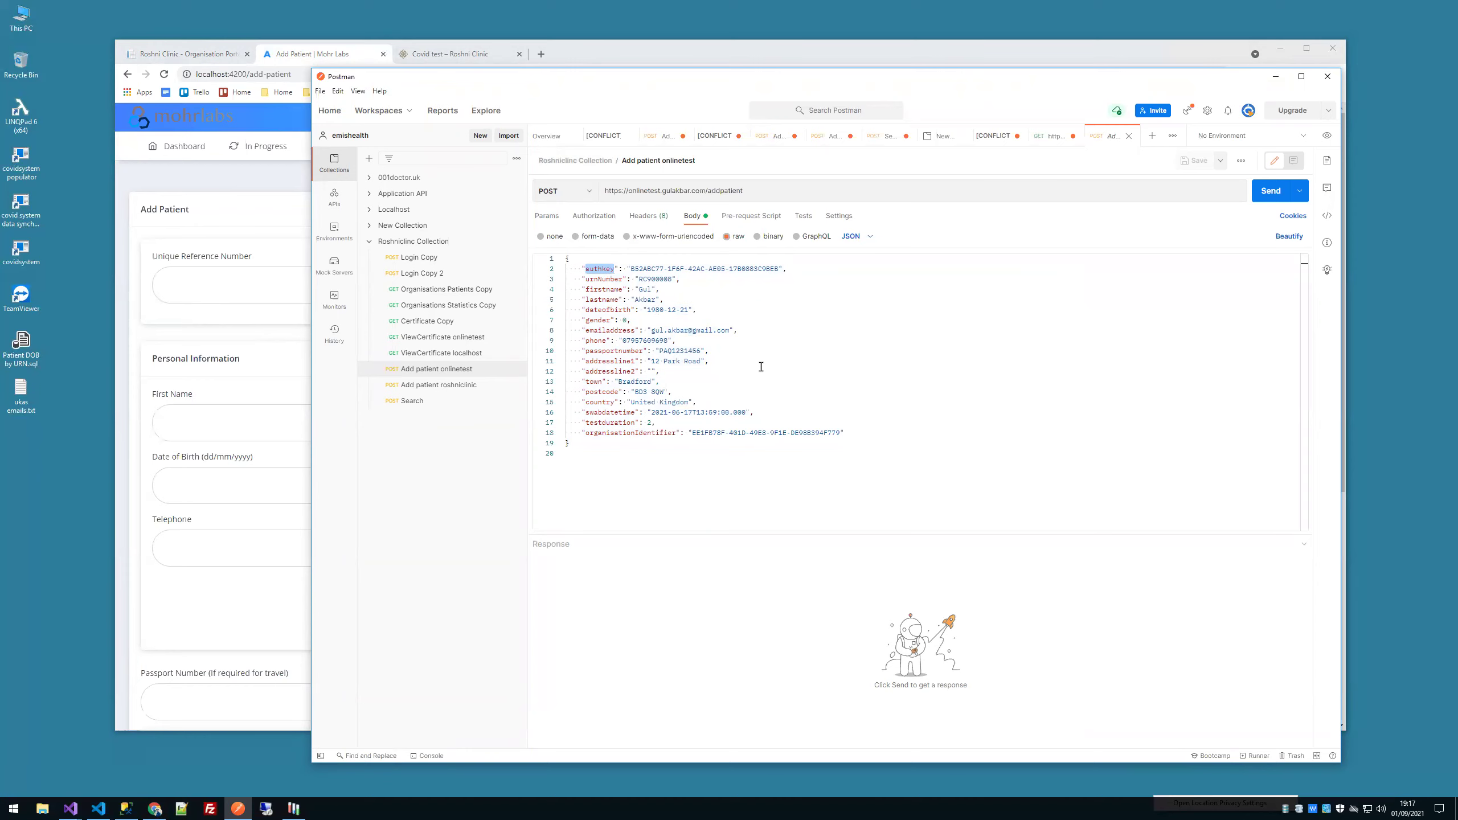
left_click(187, 454)
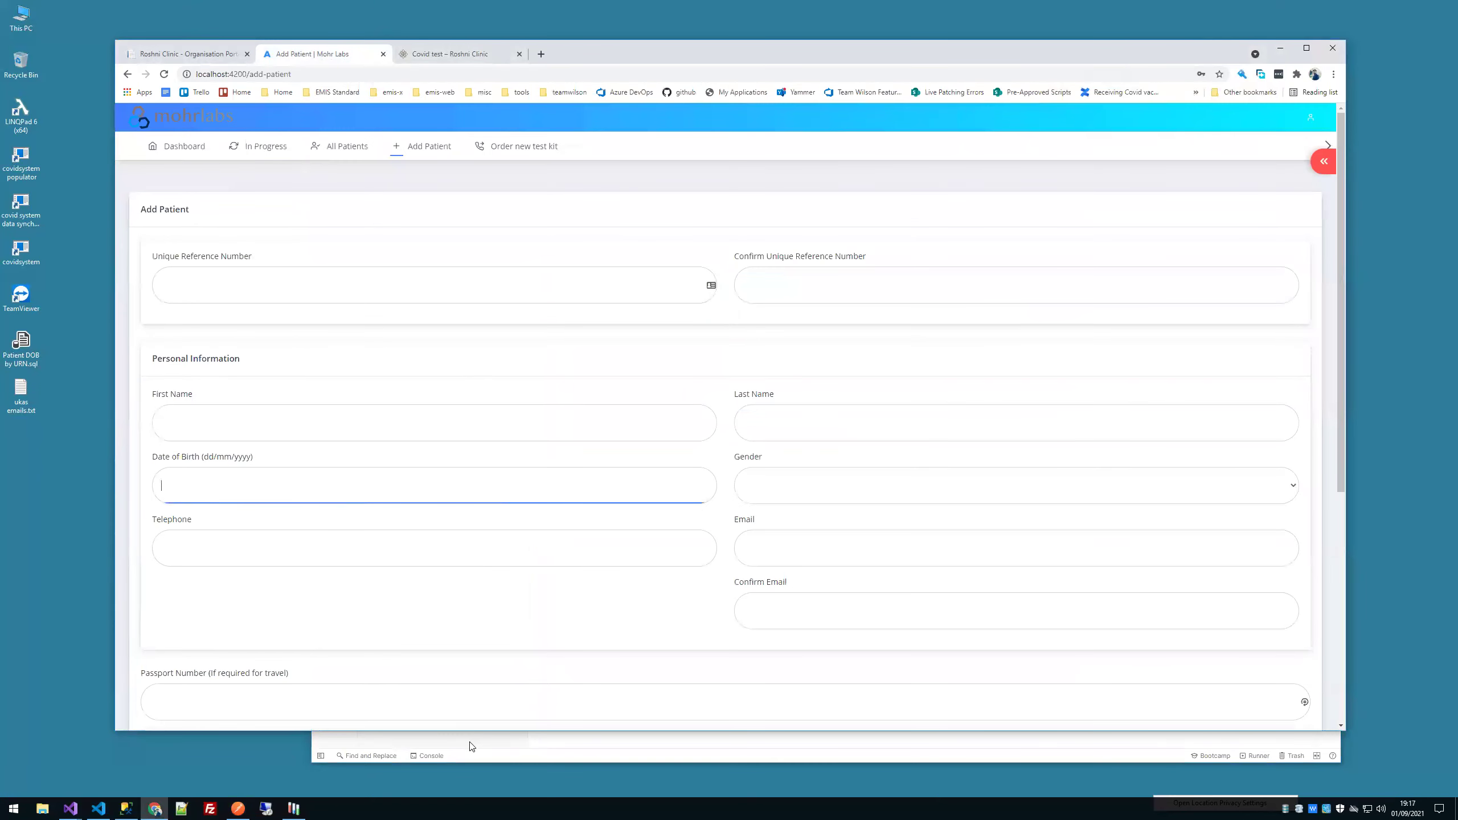
left_click(471, 746)
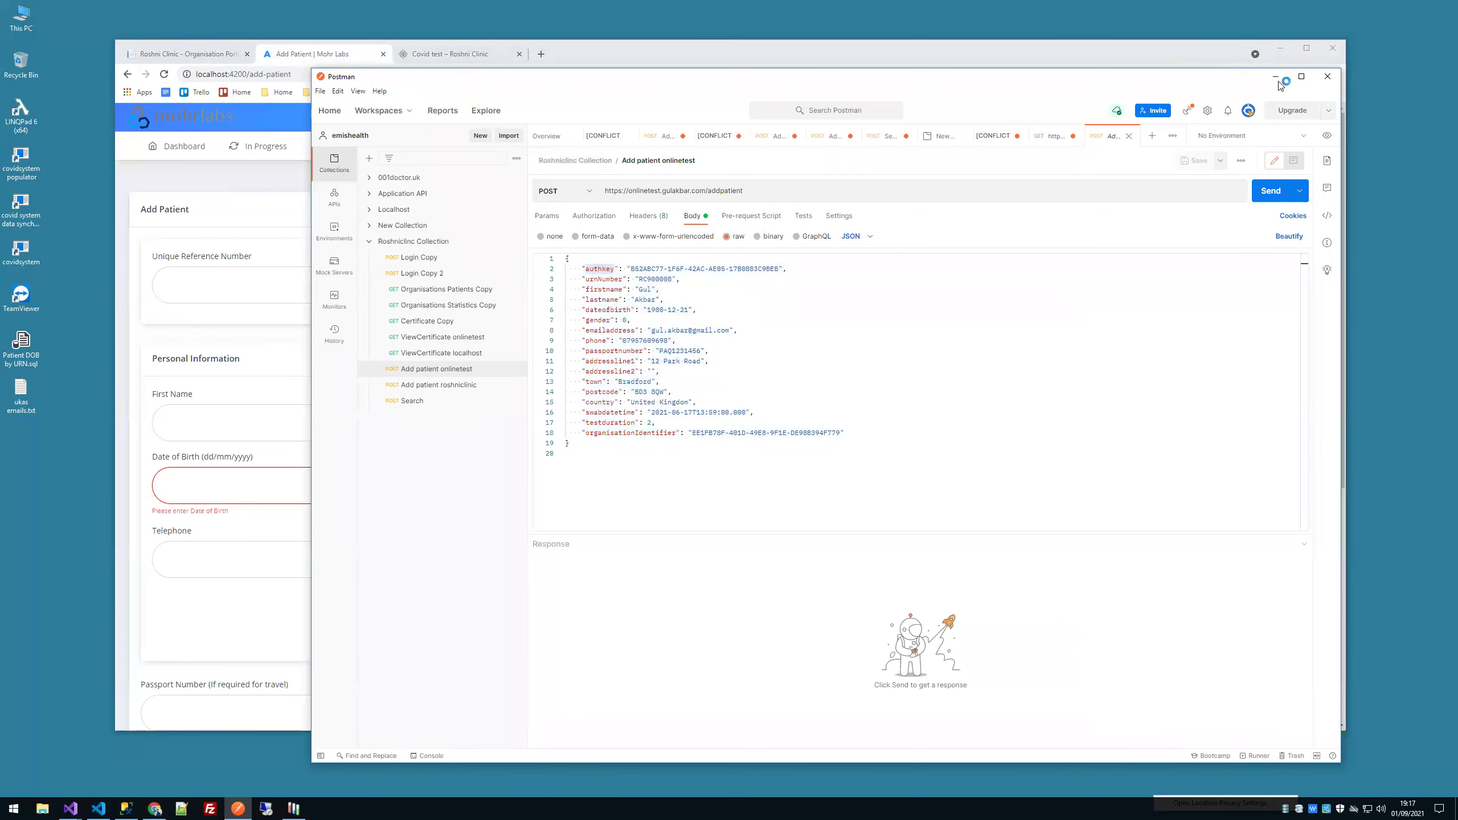
Step: Compare the body against the Mohr Labs Add Patient form, then return to the Roshni order form
left_click(1276, 78)
key("alt+Tab")
left_click(1276, 80)
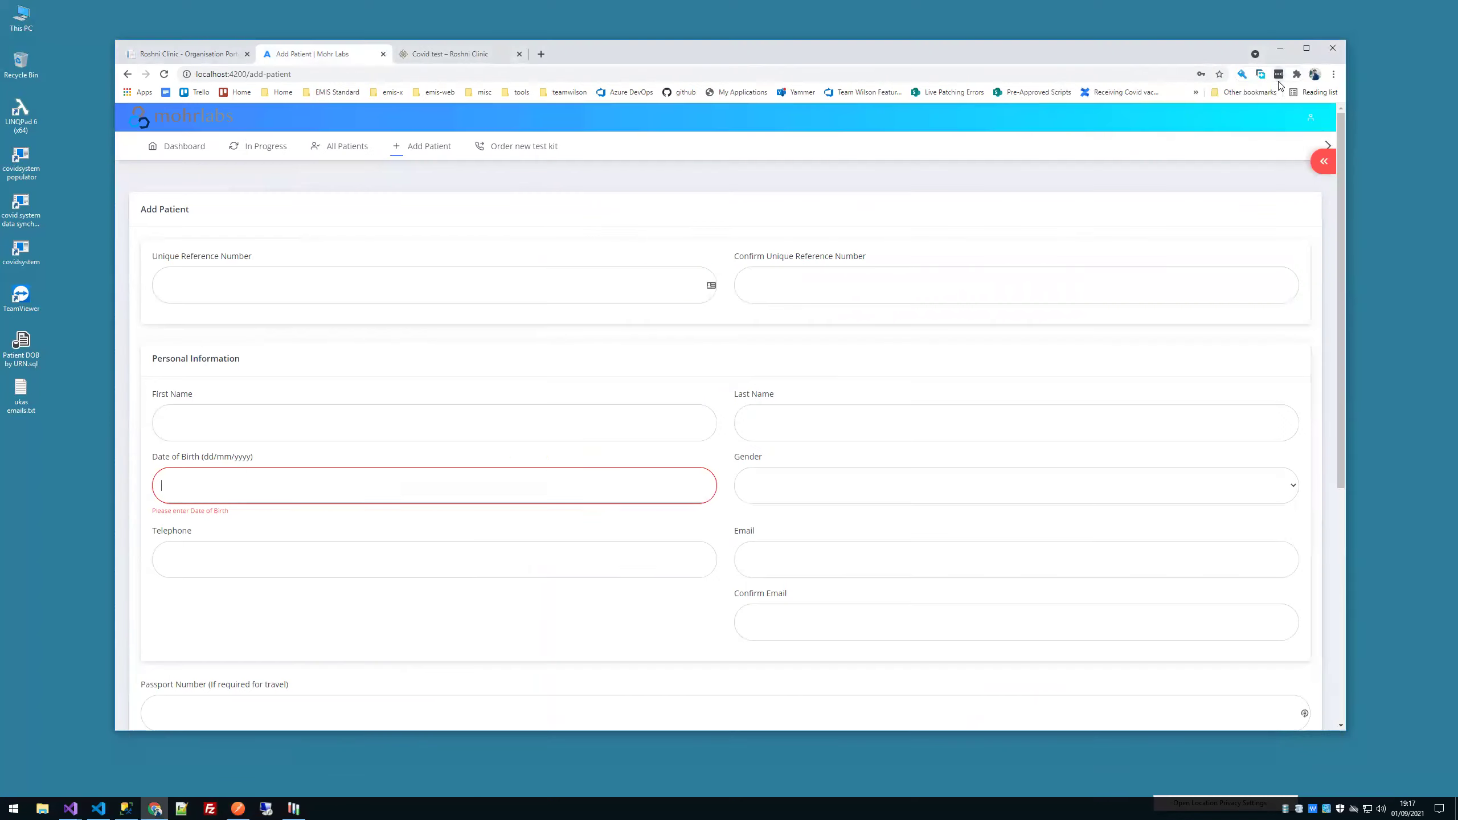
left_click(1128, 339)
left_click(402, 55)
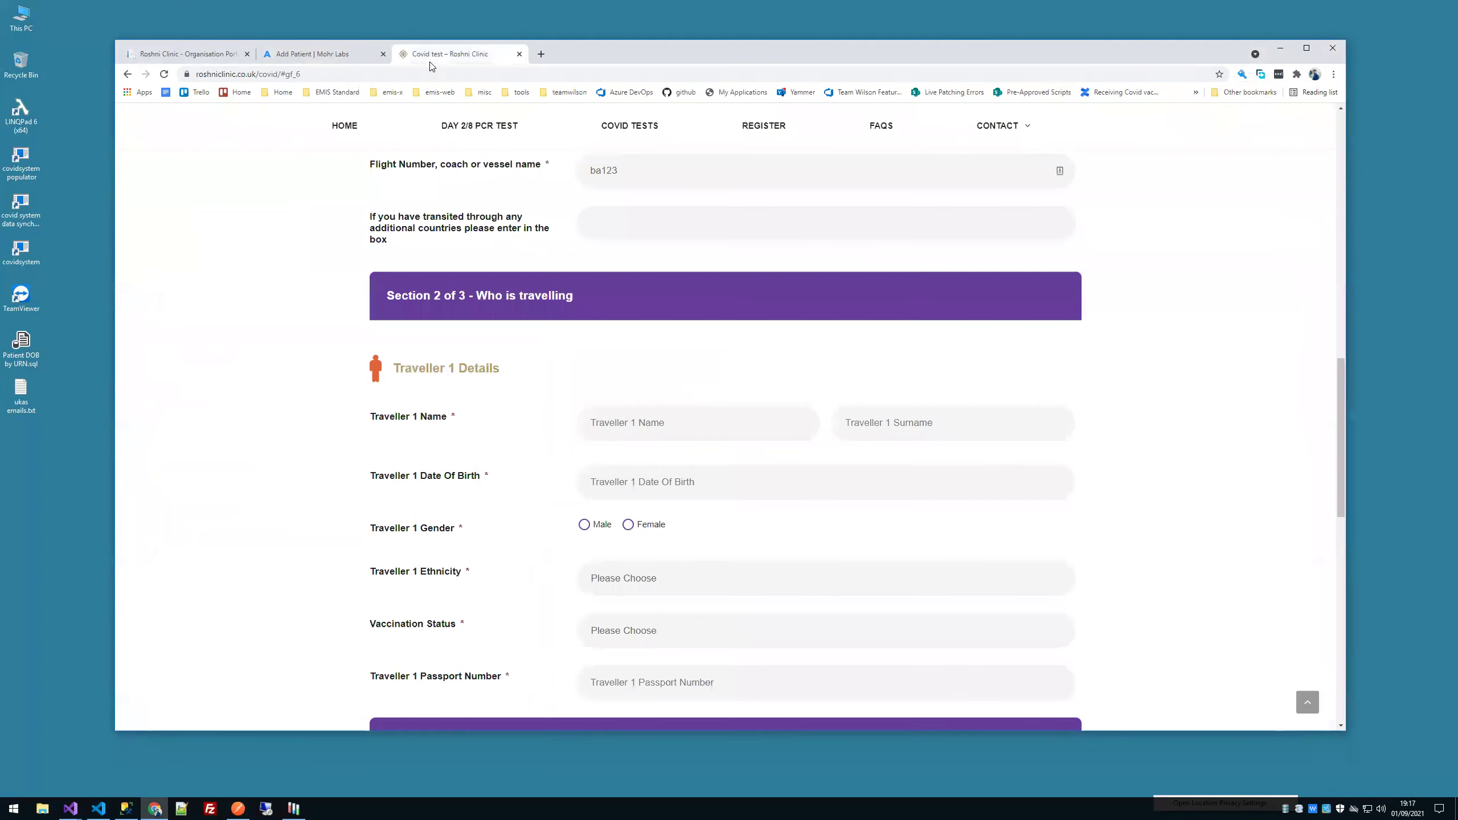
scroll(598, 474, "down", 5)
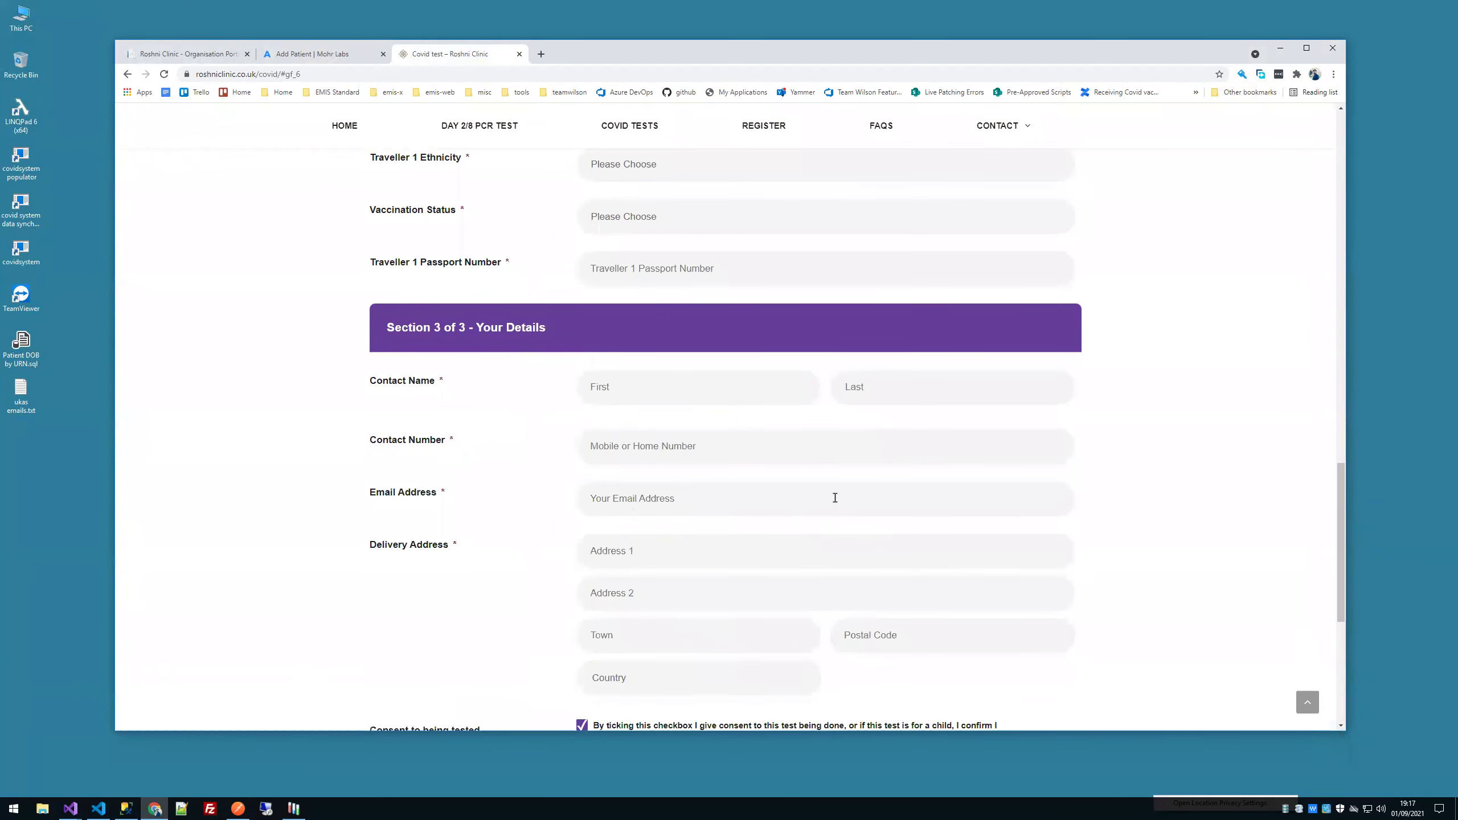
scroll(835, 498, "up", 15)
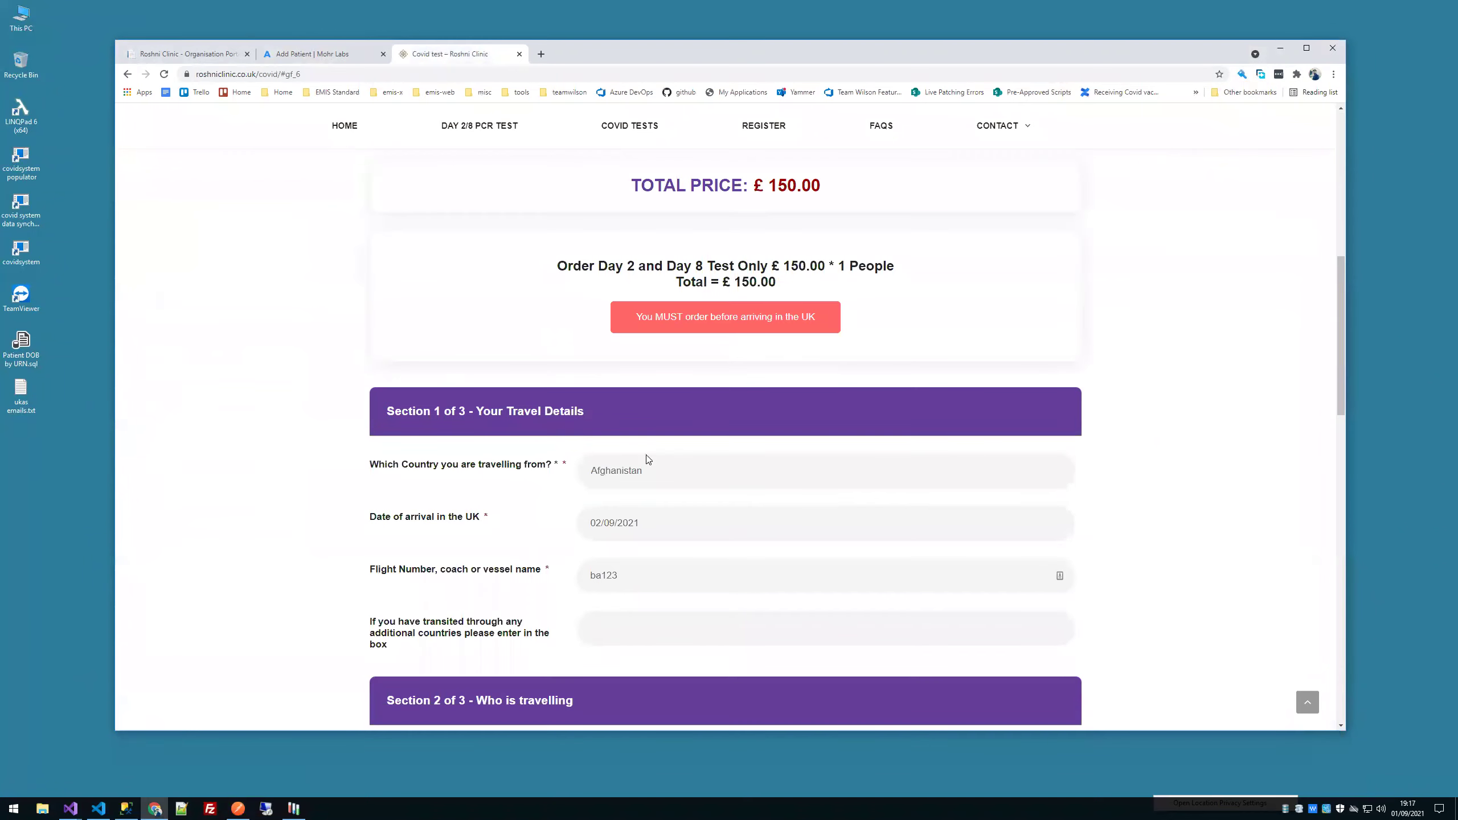
scroll(647, 453, "up", 5)
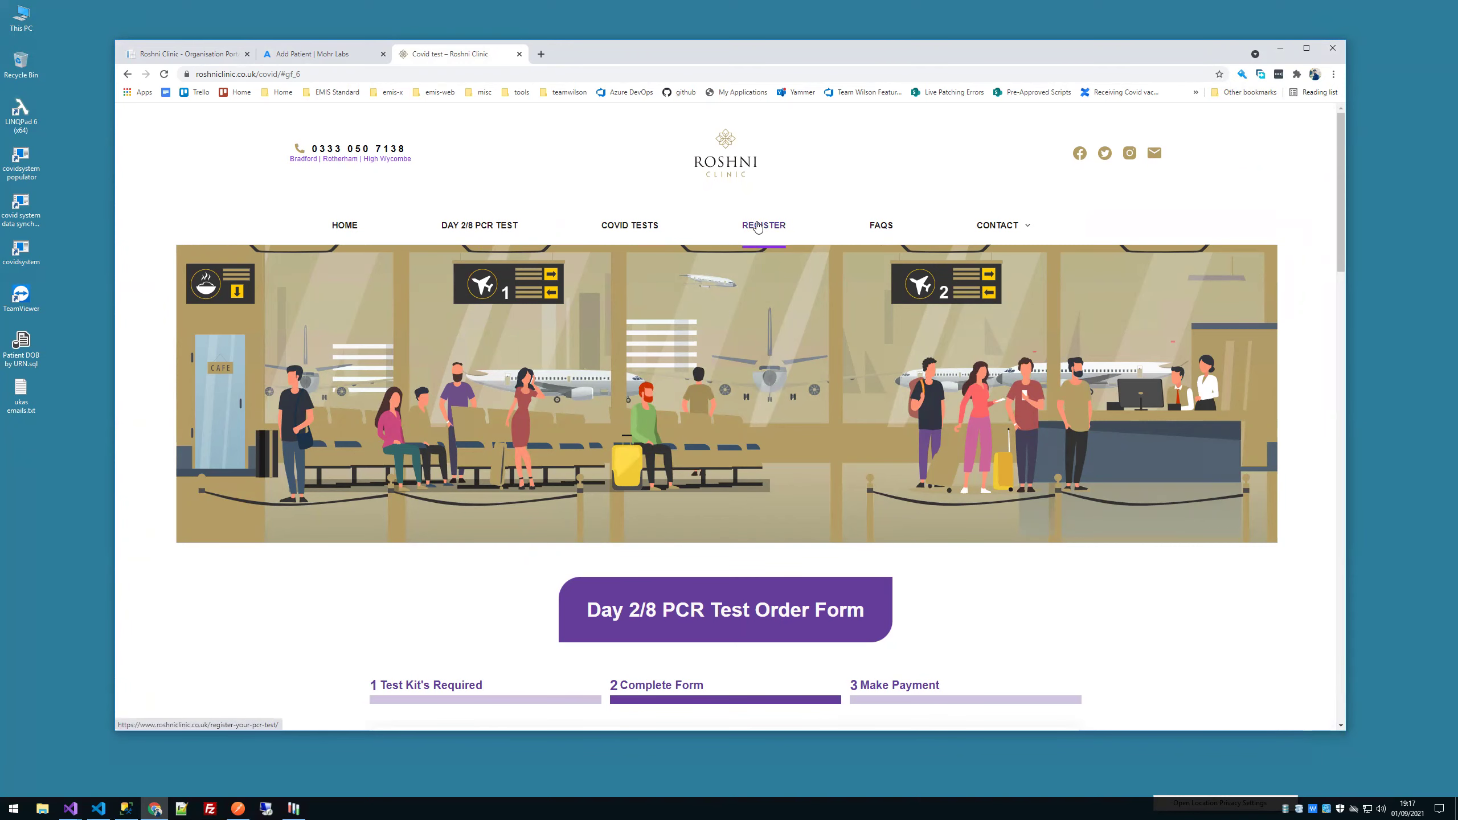
Step: Go from the clinic home page to the PCR test registration form
left_click(630, 225)
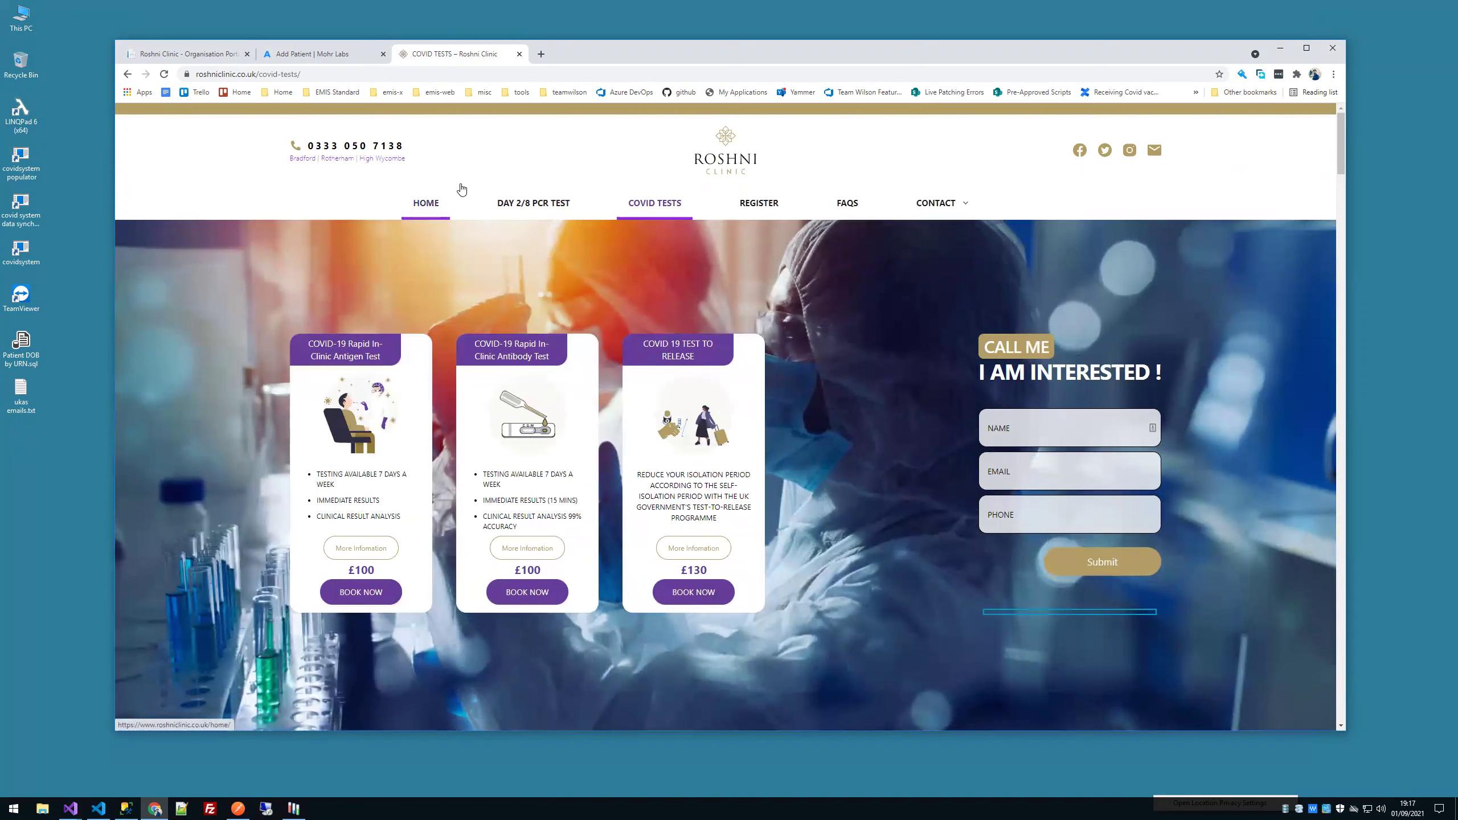
left_click(439, 199)
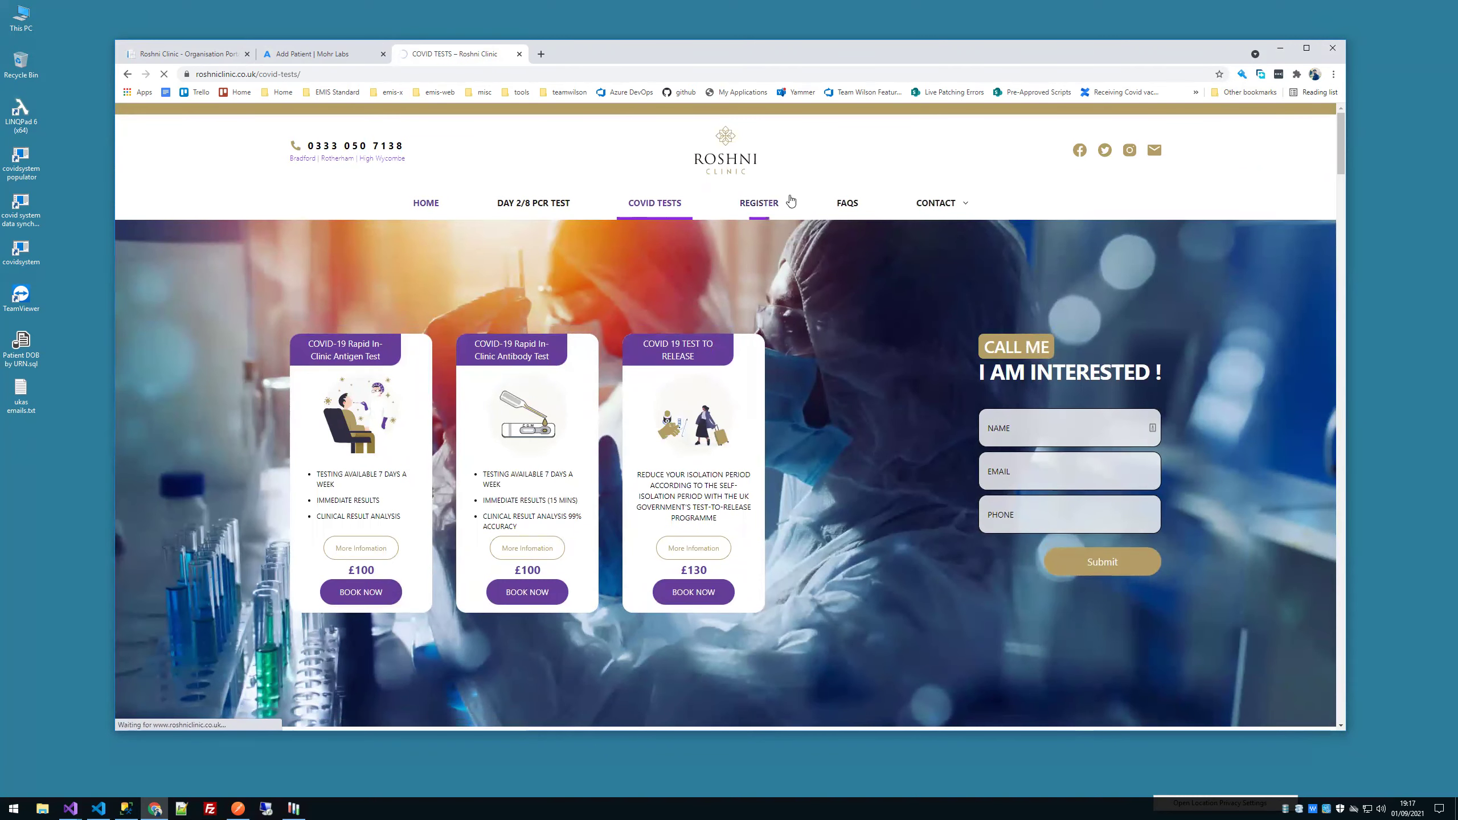
left_click(775, 206)
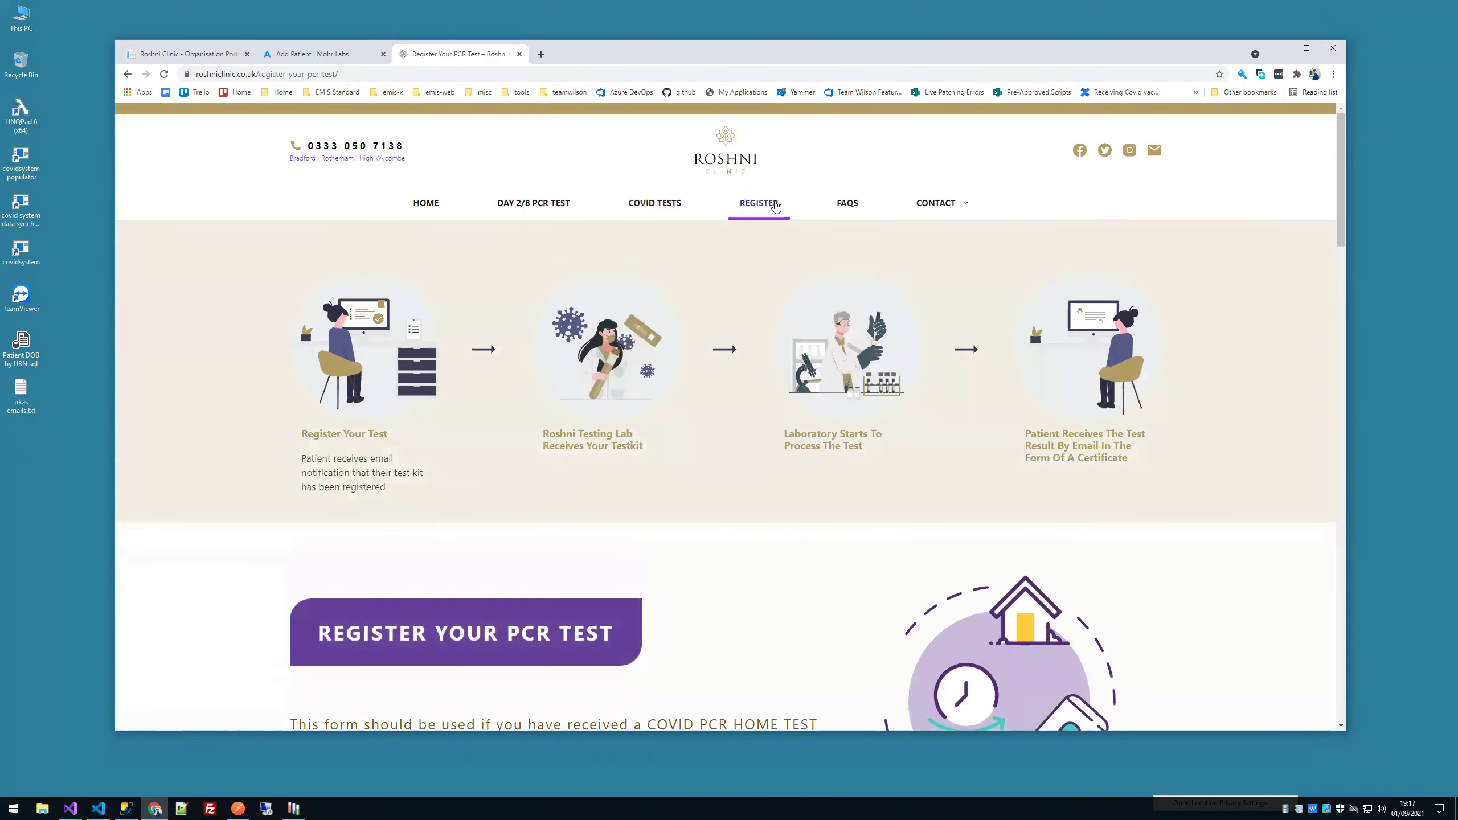
scroll(809, 357, "down", 8)
scroll(746, 287, "down", 4)
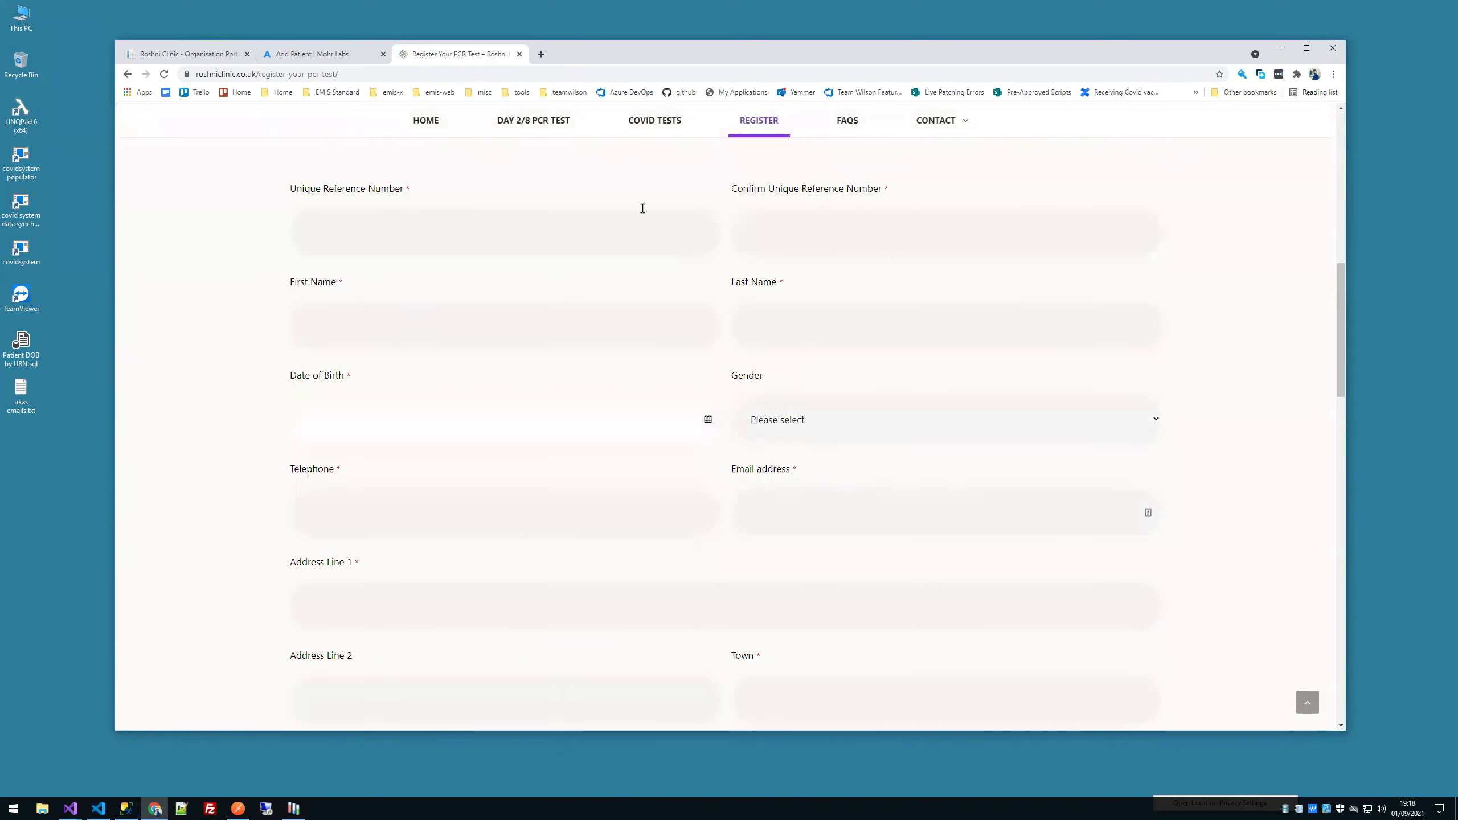
scroll(795, 390, "down", 8)
scroll(803, 389, "down", 4)
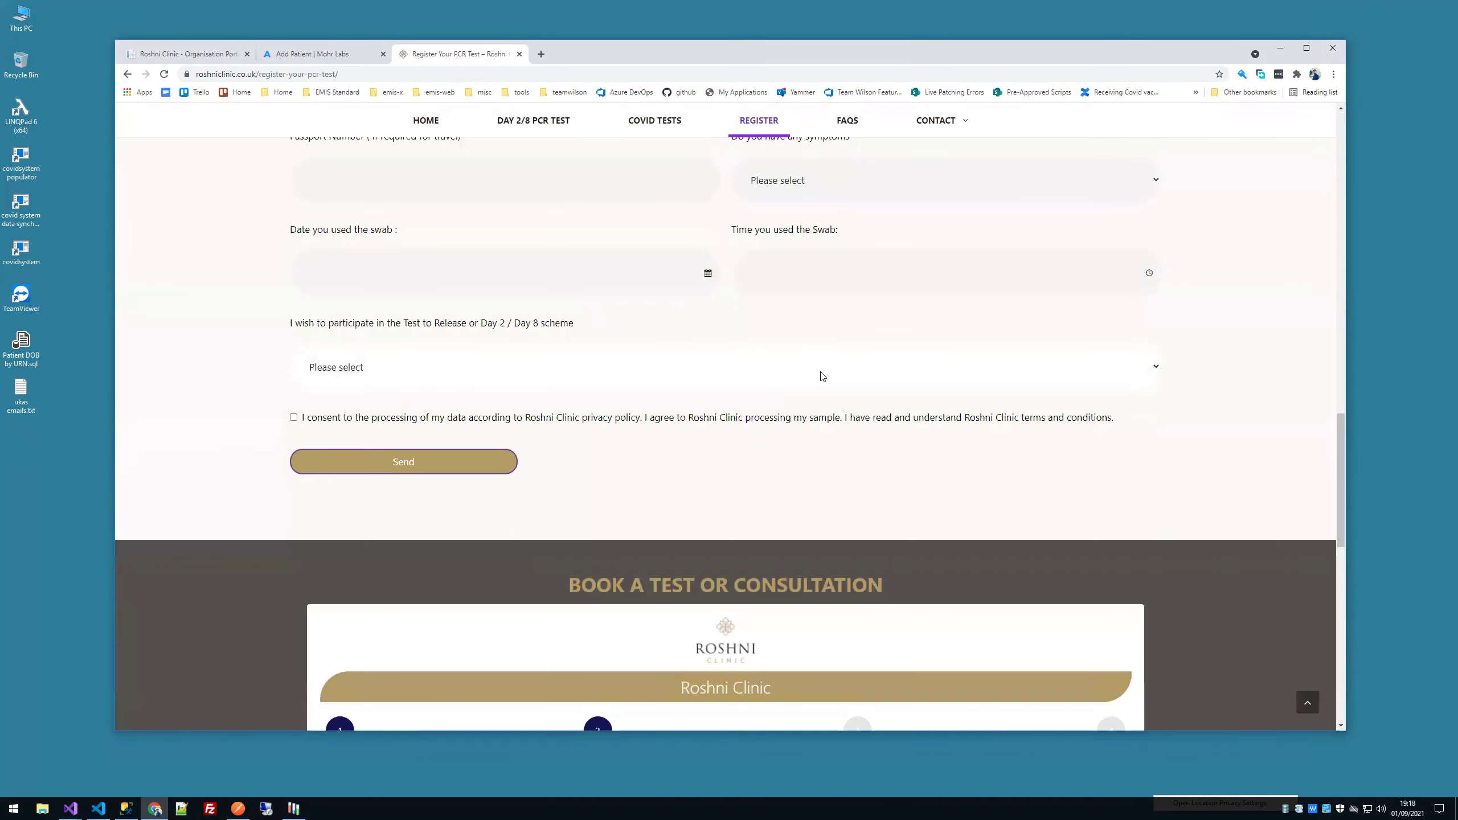
Step: Set the Day 2/Day 8 scheme to Yes, review the travel fields, then show Covid System's lab list
left_click(339, 368)
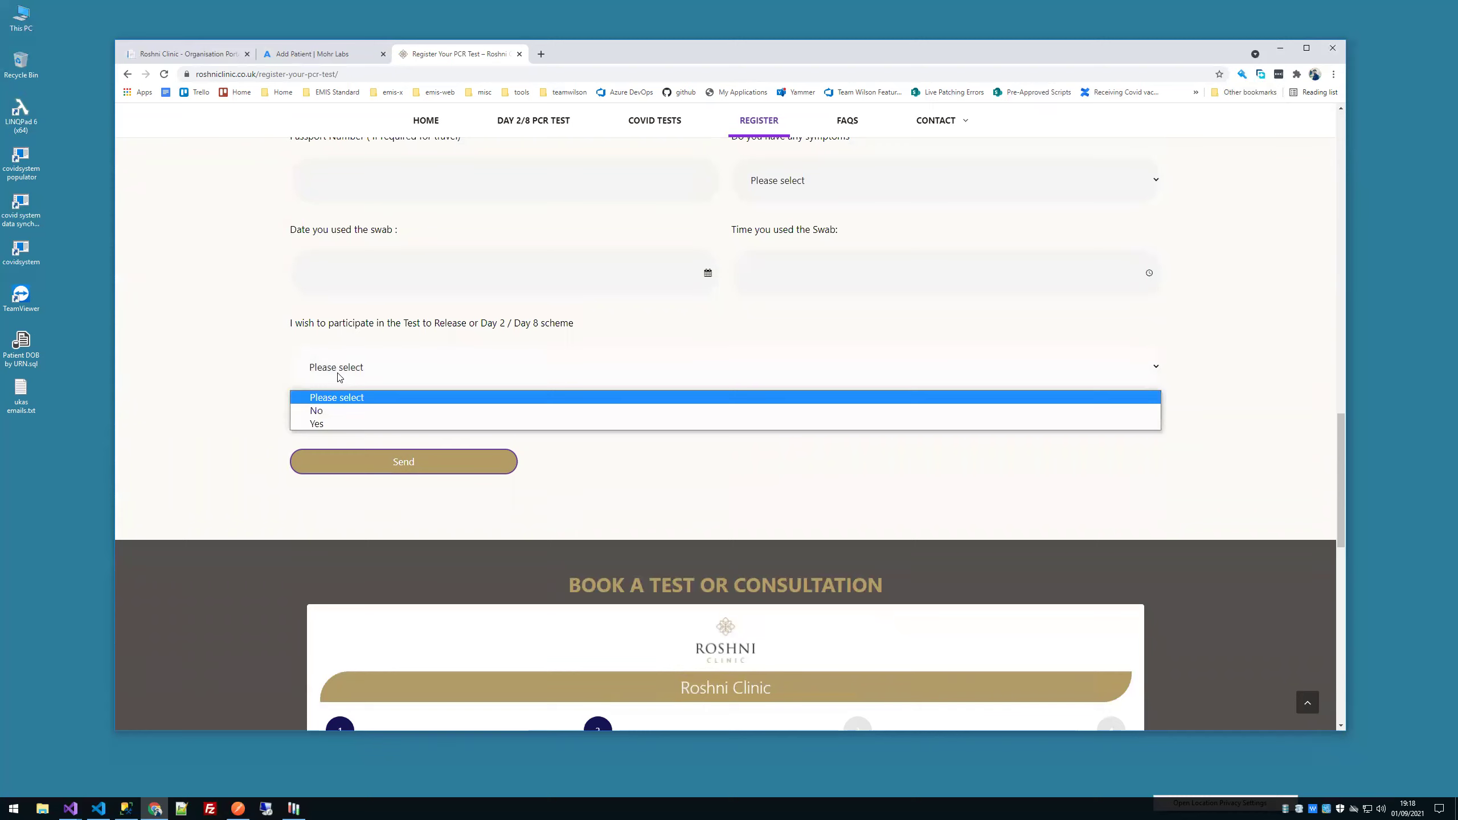
left_click(343, 422)
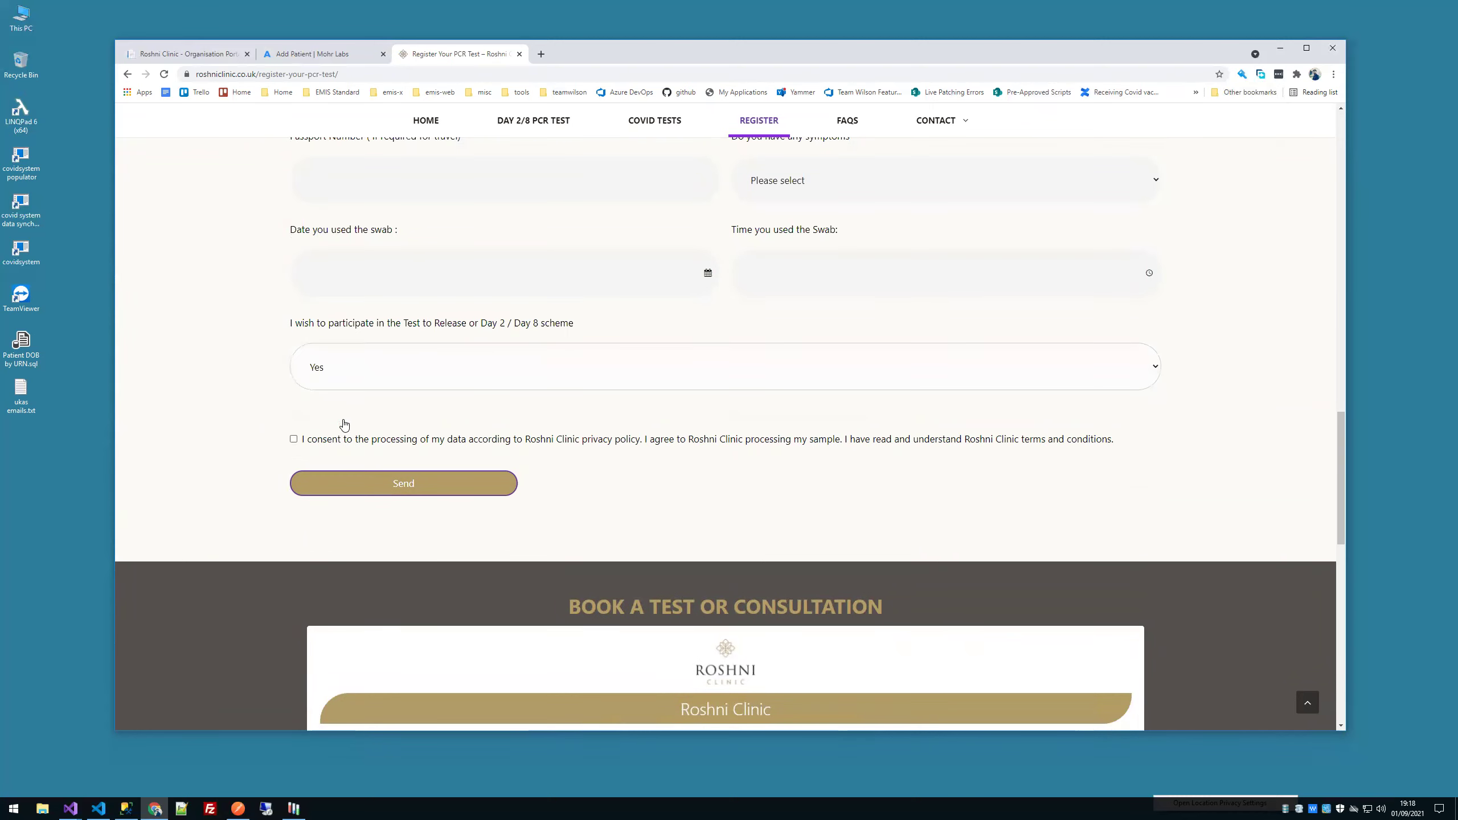
scroll(249, 418, "down", 3)
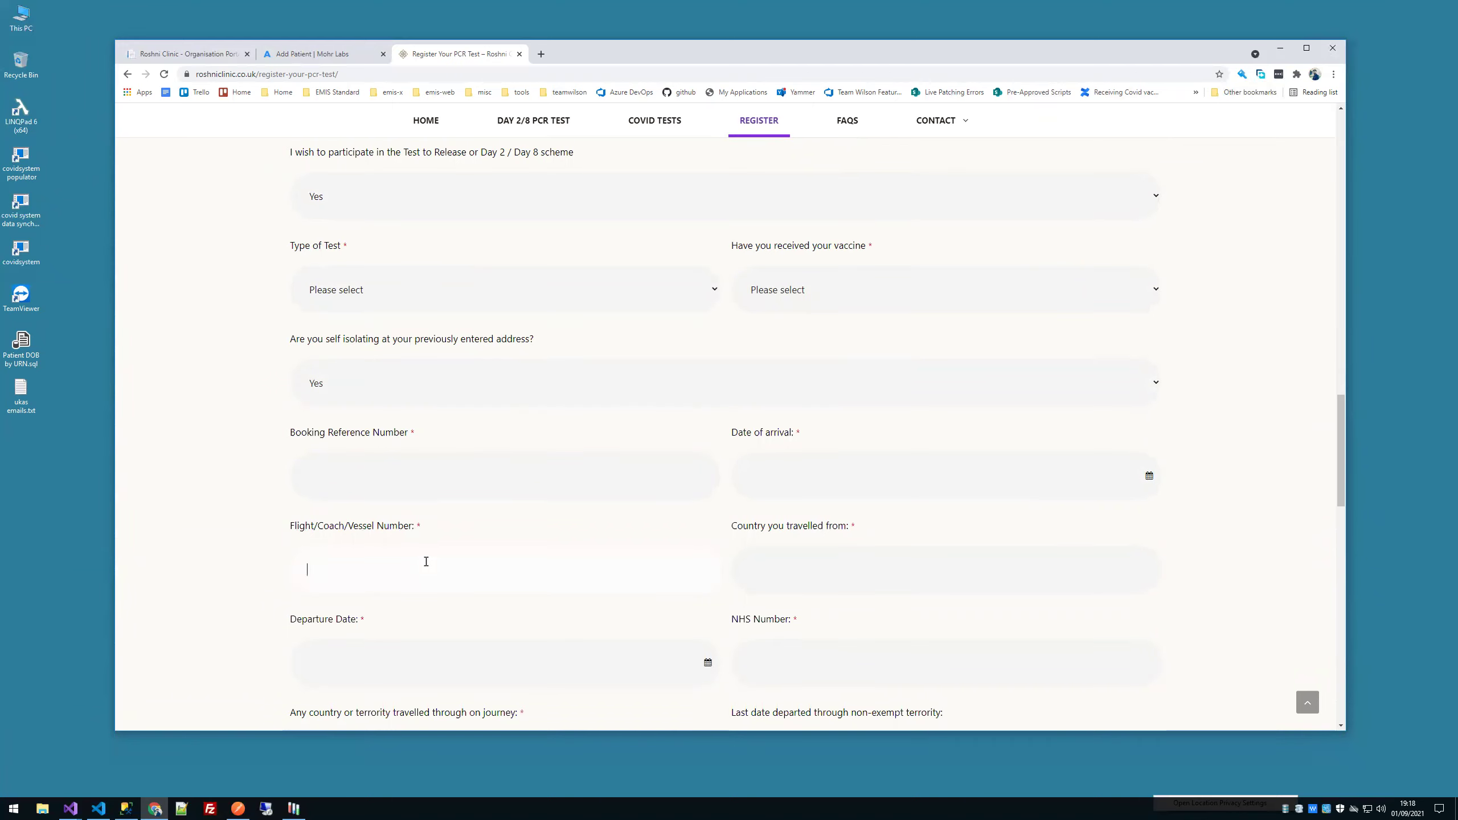
left_click(794, 562)
left_click(217, 584)
scroll(290, 554, "down", 3)
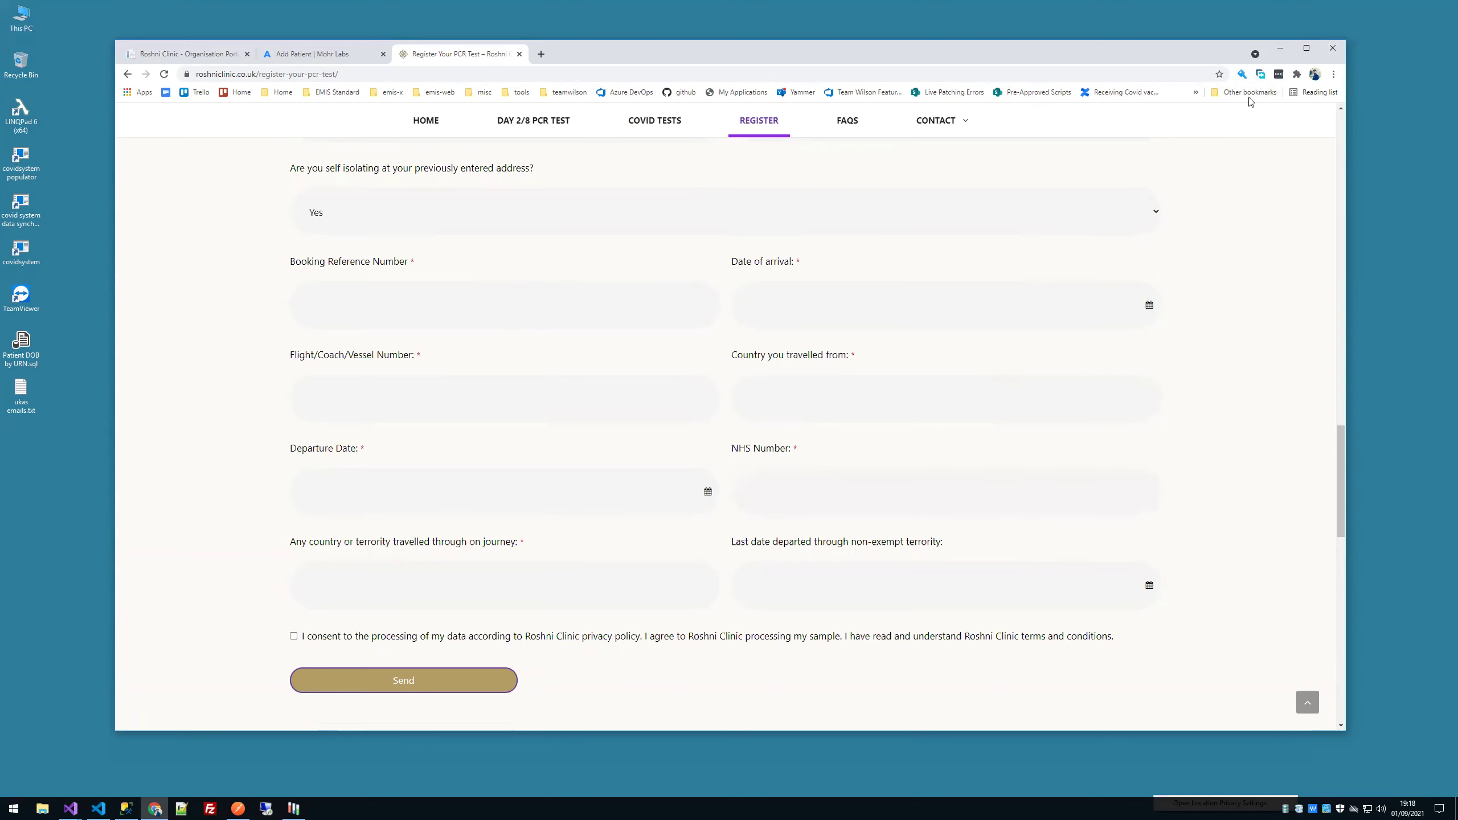
left_click(1280, 49)
left_click(396, 331)
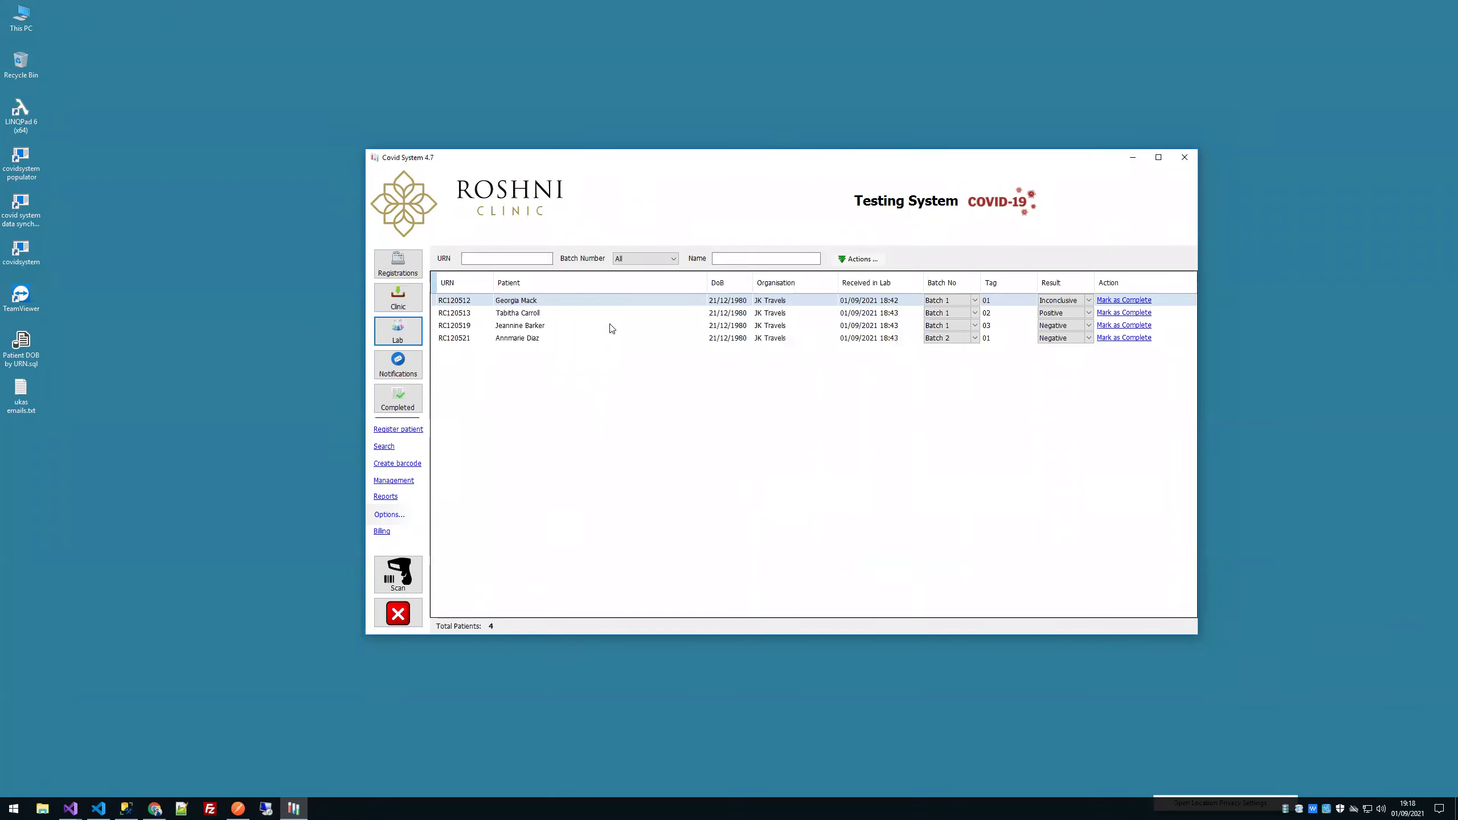
Step: Select and reload lab patients, then open Assign Batch & Tag from the Registrations list
left_click(790, 318)
left_click(790, 329)
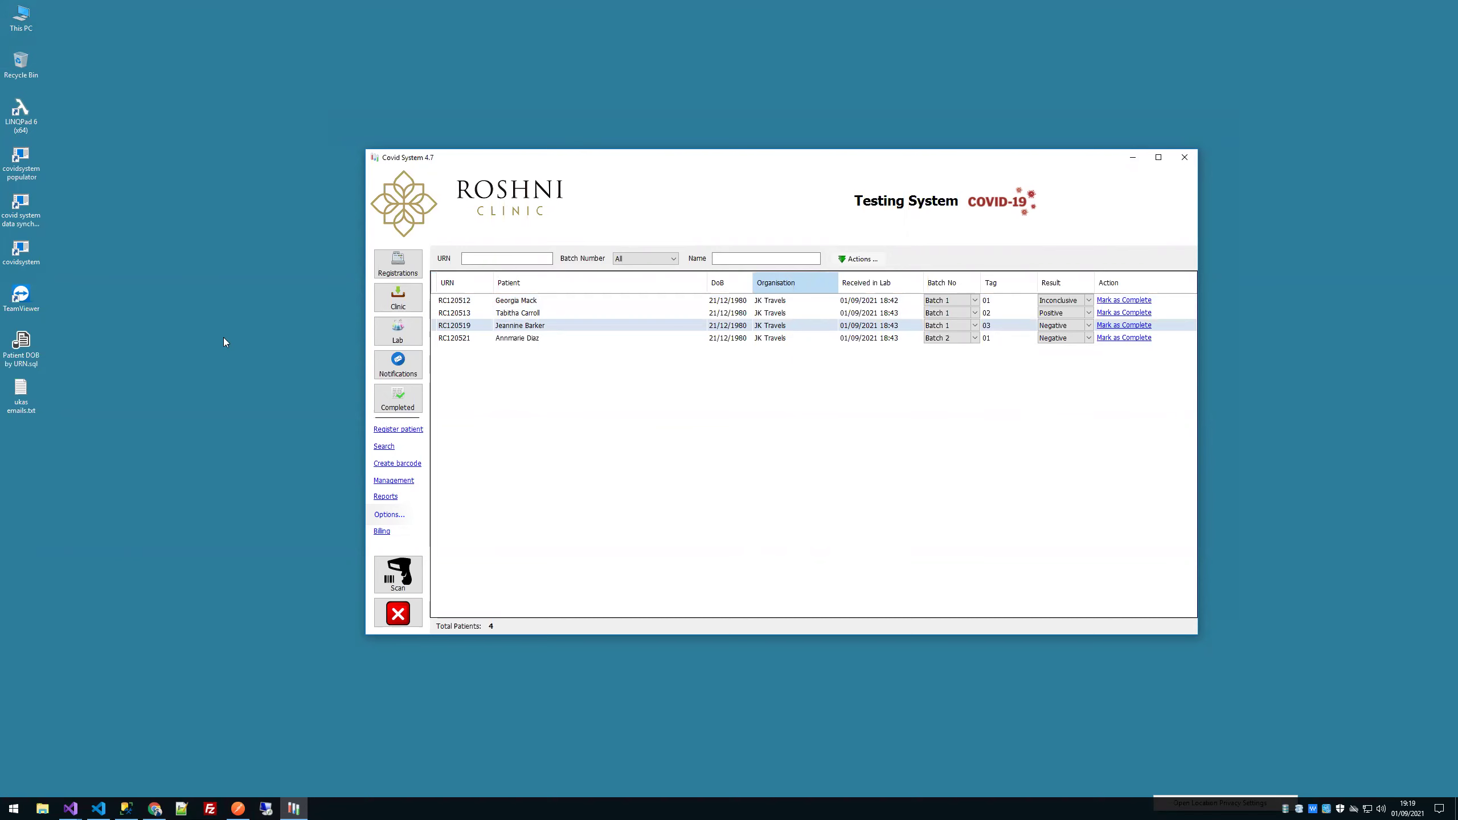
left_click(396, 332)
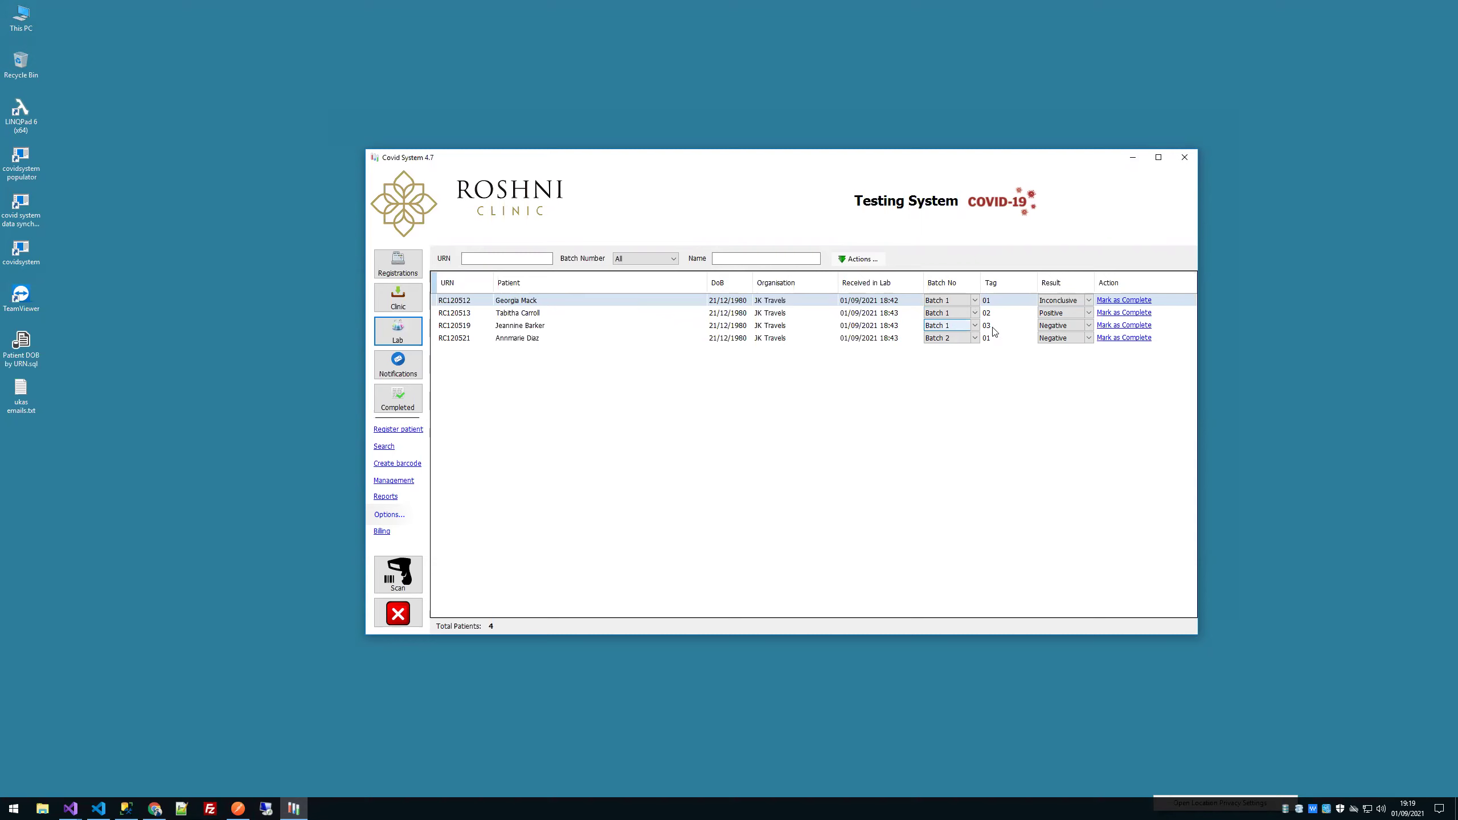
left_click_drag(955, 157, 827, 211)
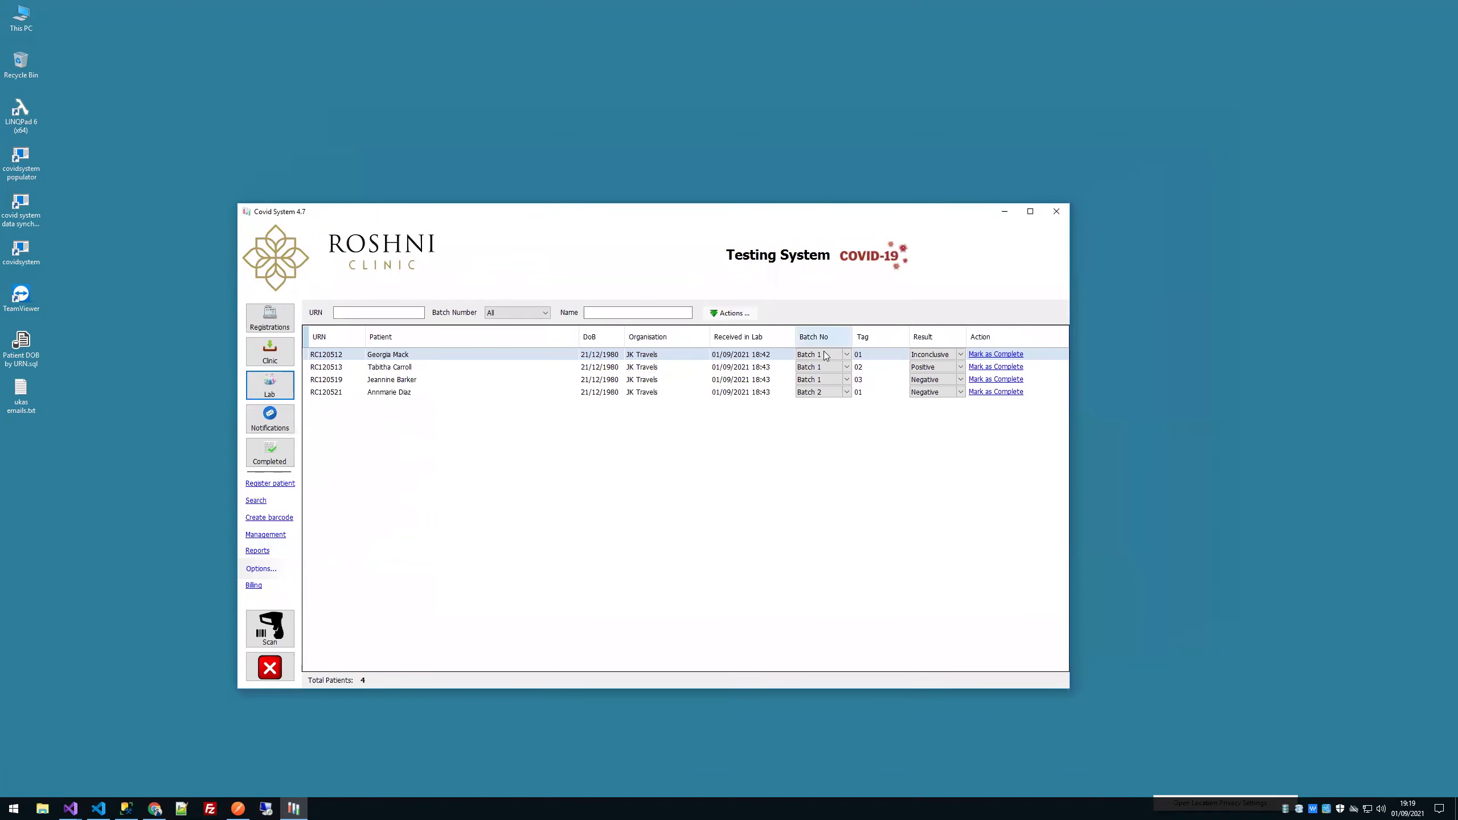
left_click(269, 313)
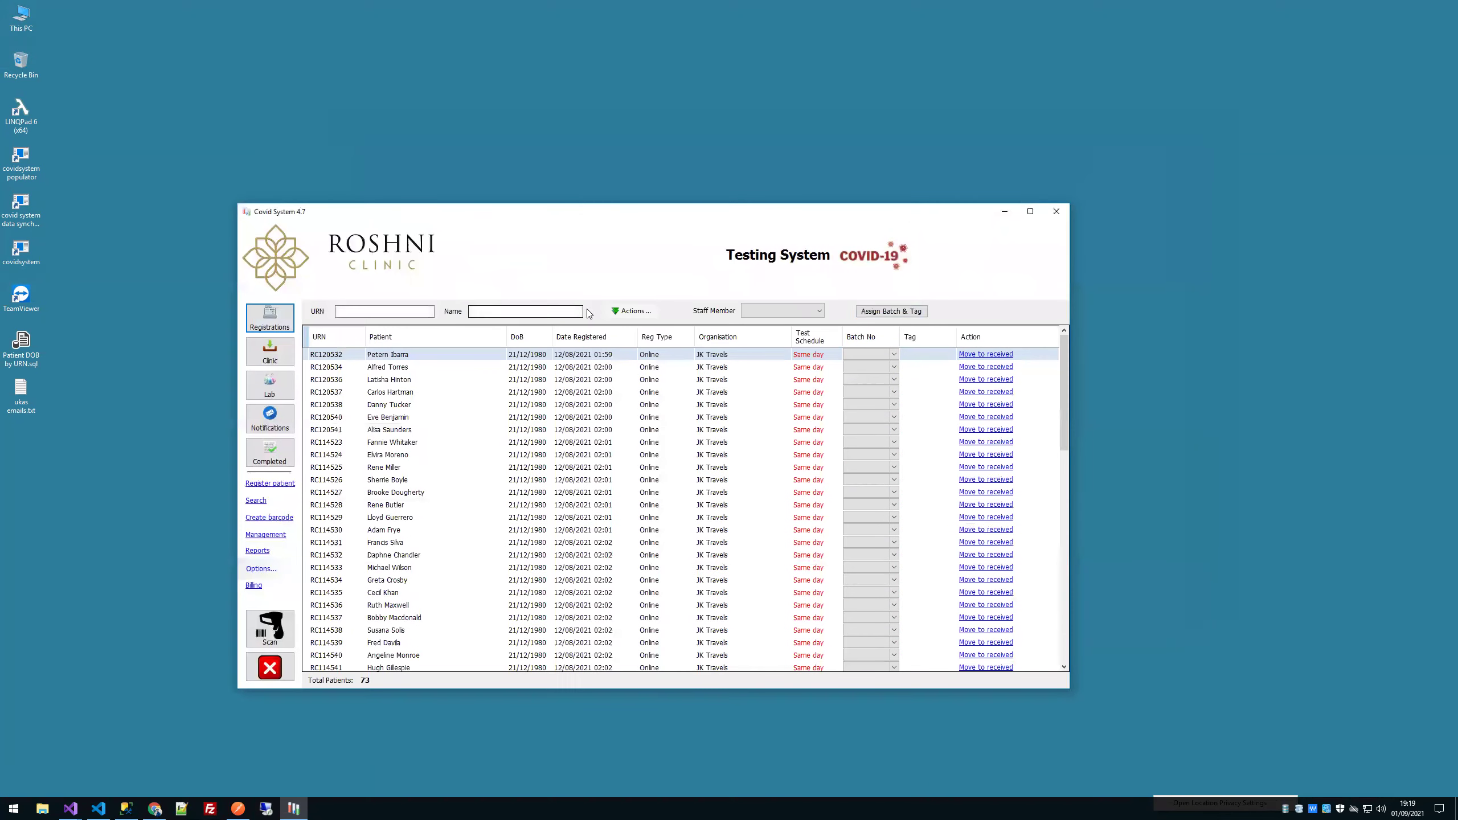
left_click(914, 312)
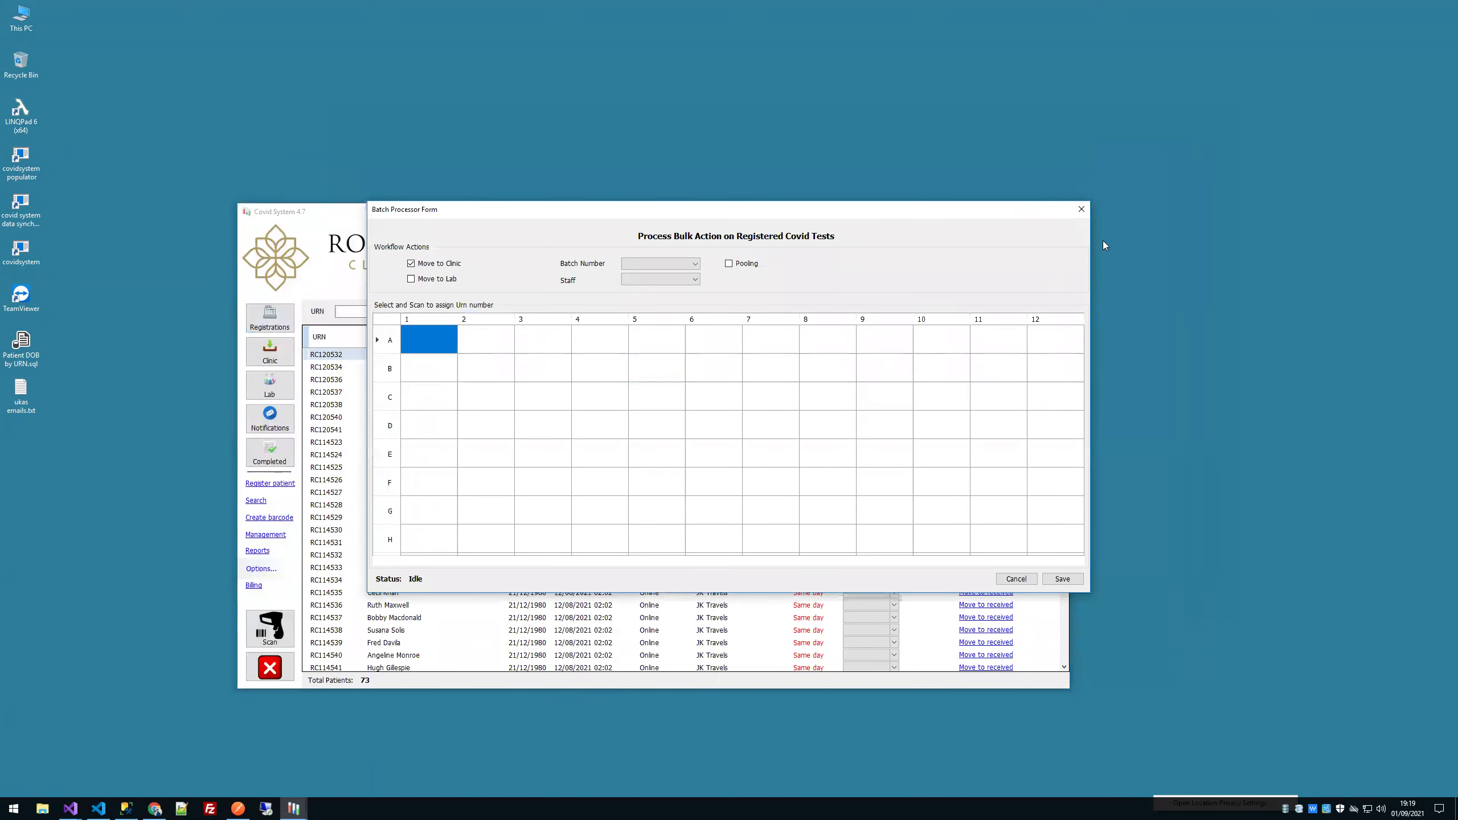
Step: Close the Batch Processor Form and show the Lab list of four JK Travels patients
left_click(1081, 213)
left_click(283, 395)
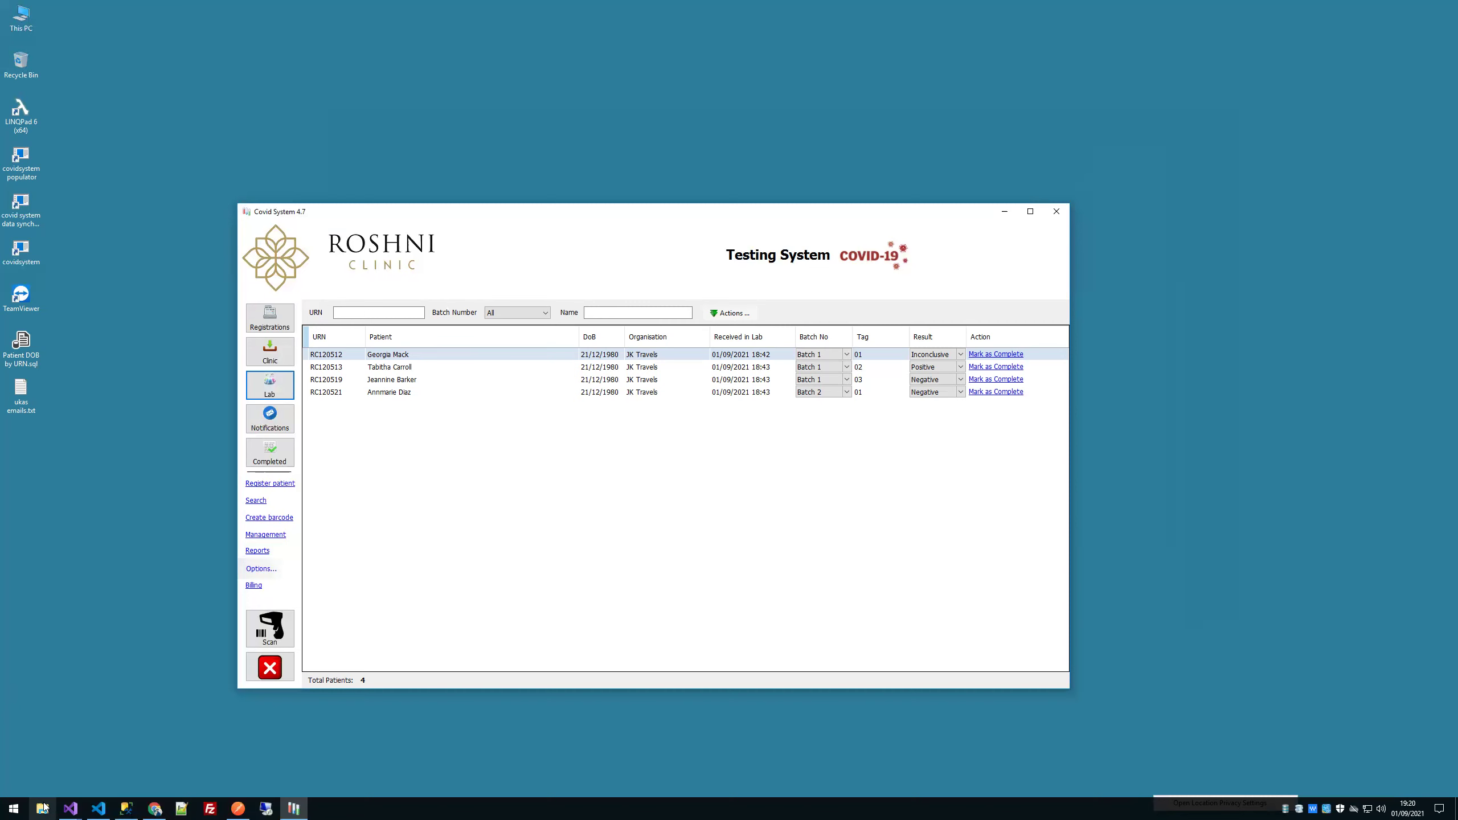
left_click(43, 808)
Step: Go to the Covid folder in Quick access and open ddddd.xlsb in Excel
left_click(424, 331)
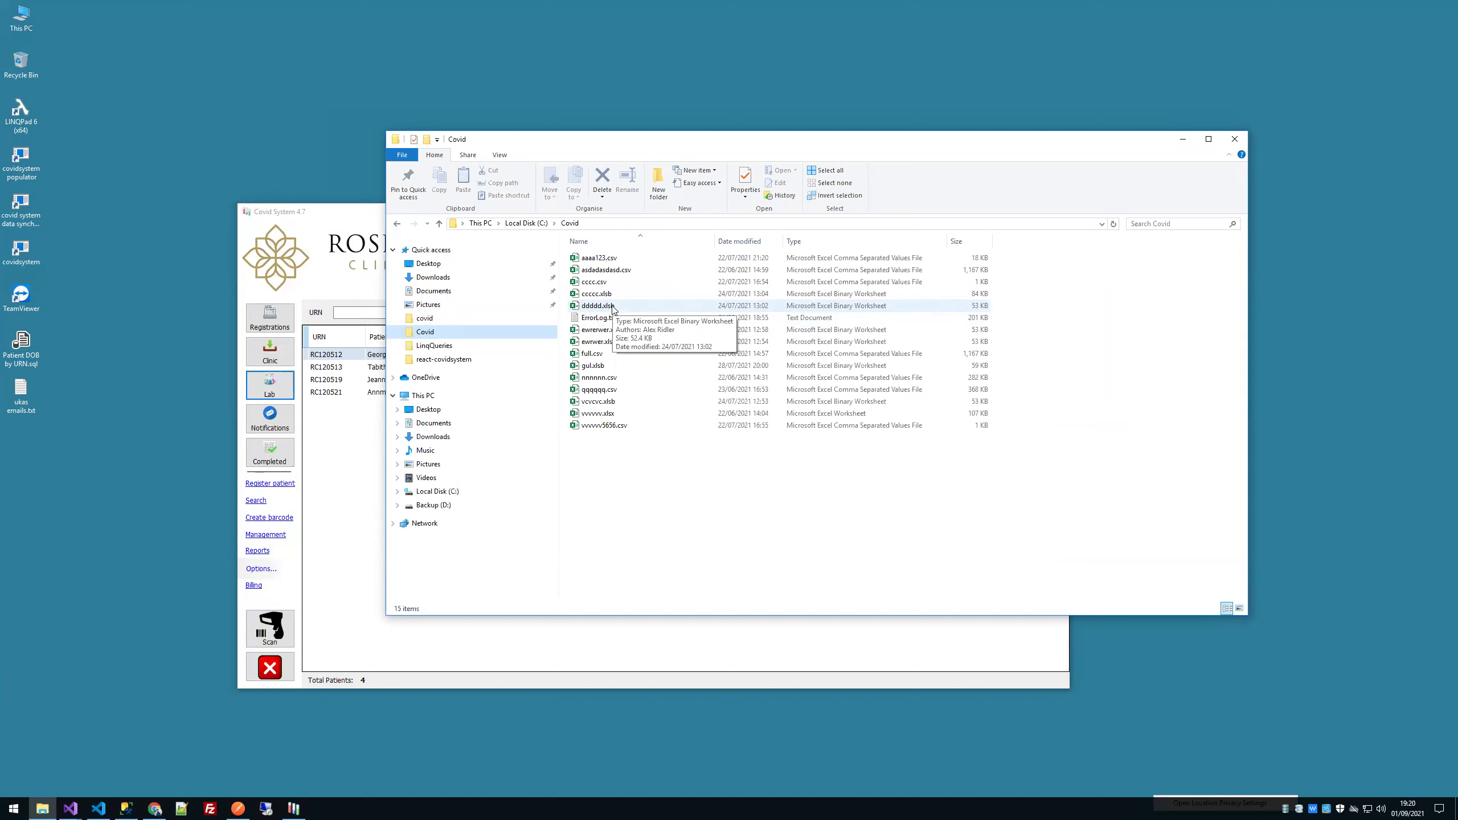
double_click(597, 305)
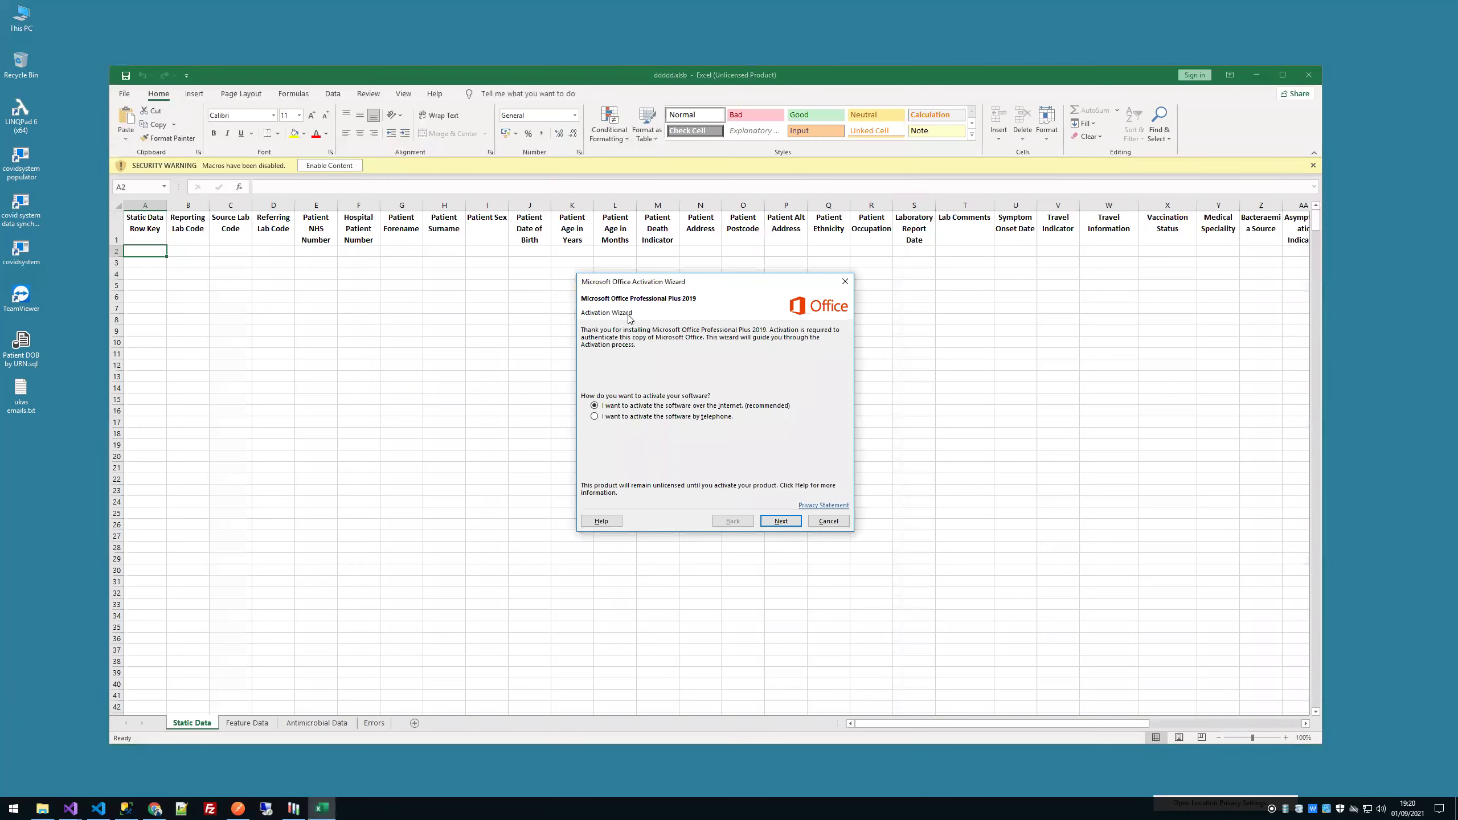
Step: Cancel the Office activation prompt, scroll across the Static Data columns, and close ddddd.xlsb
left_click(828, 521)
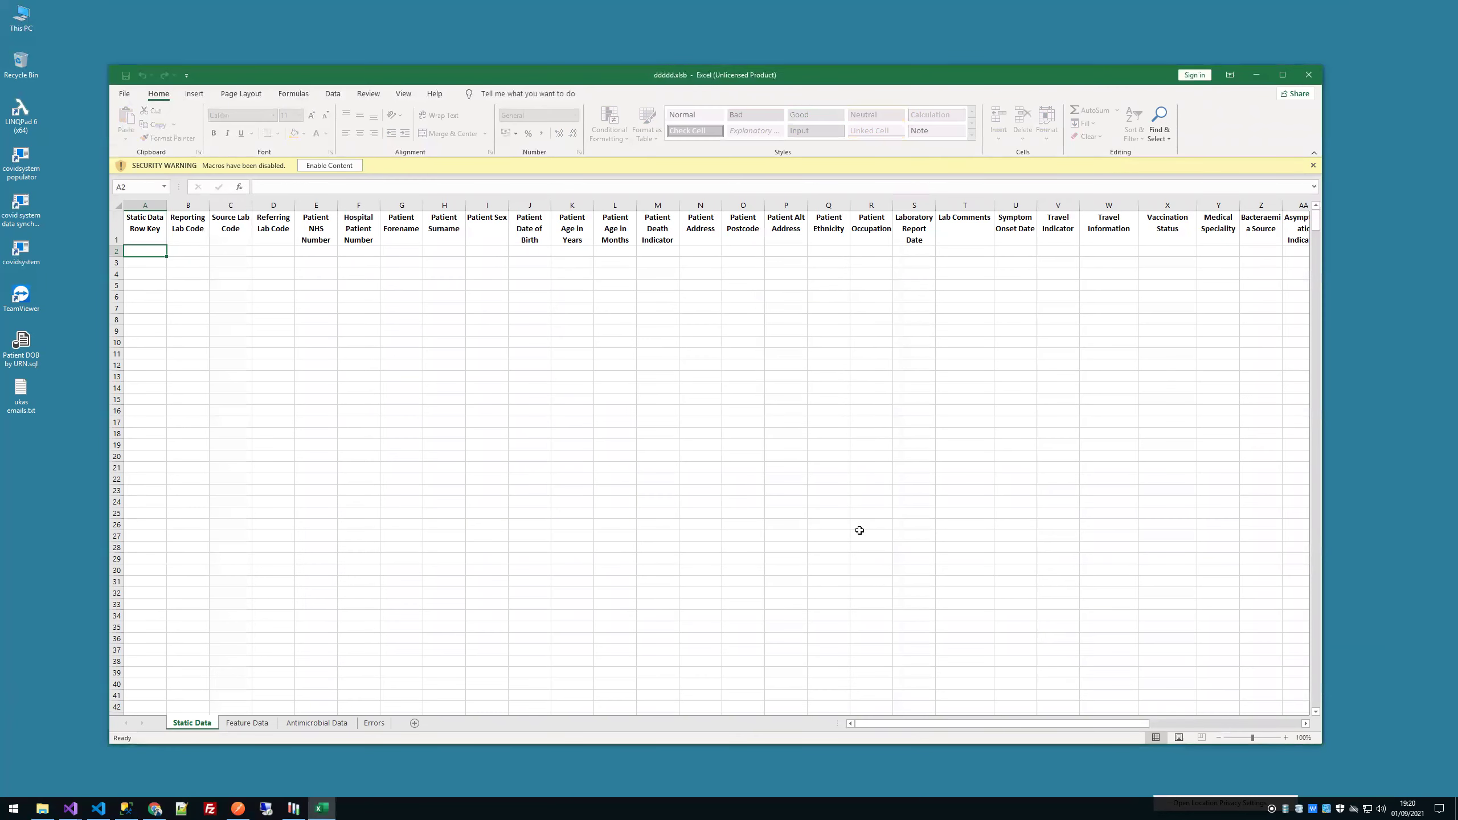
left_click_drag(980, 725, 1079, 731)
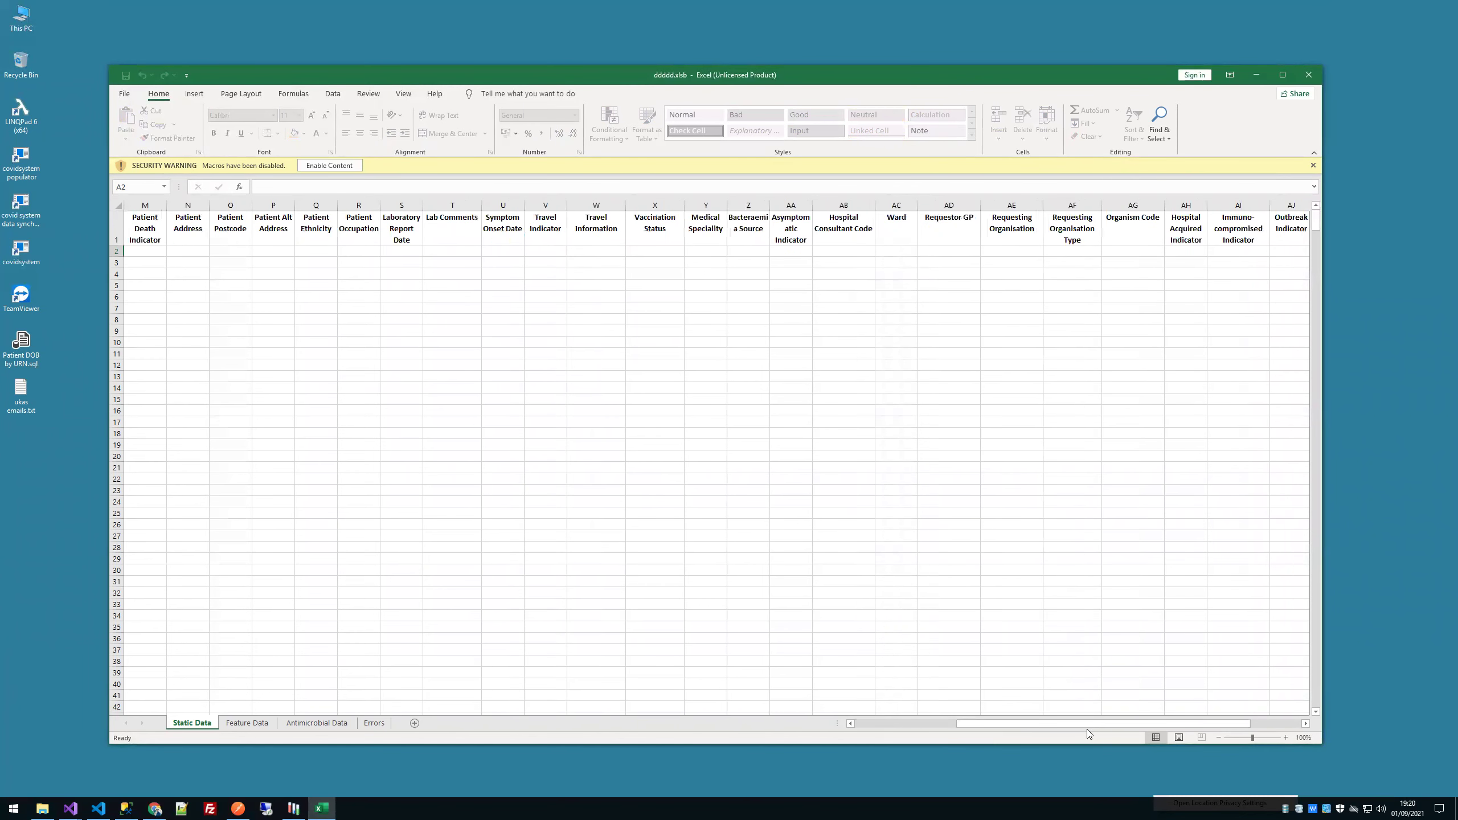
left_click_drag(1128, 728, 1220, 725)
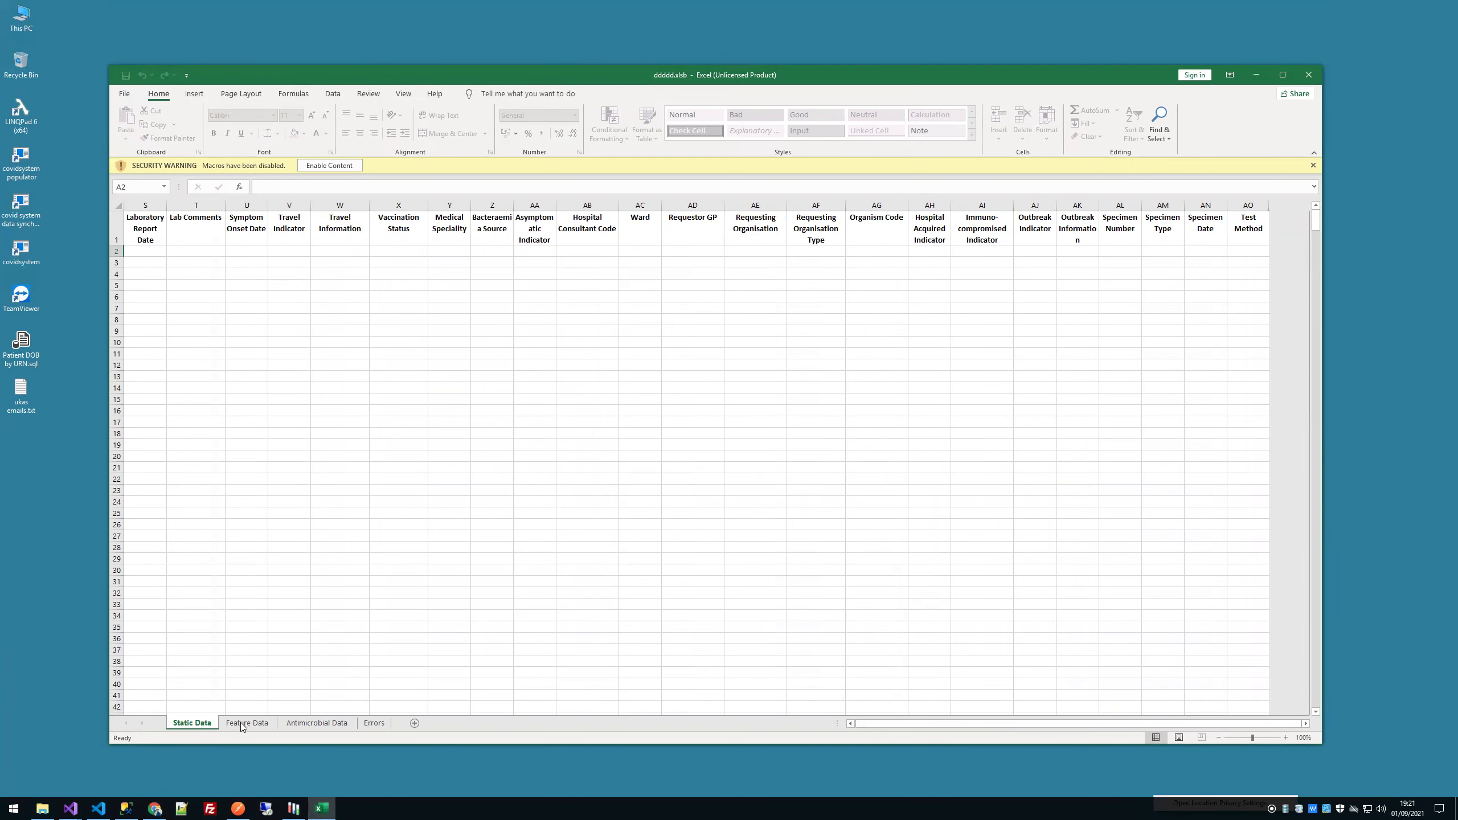
left_click_drag(982, 725, 889, 724)
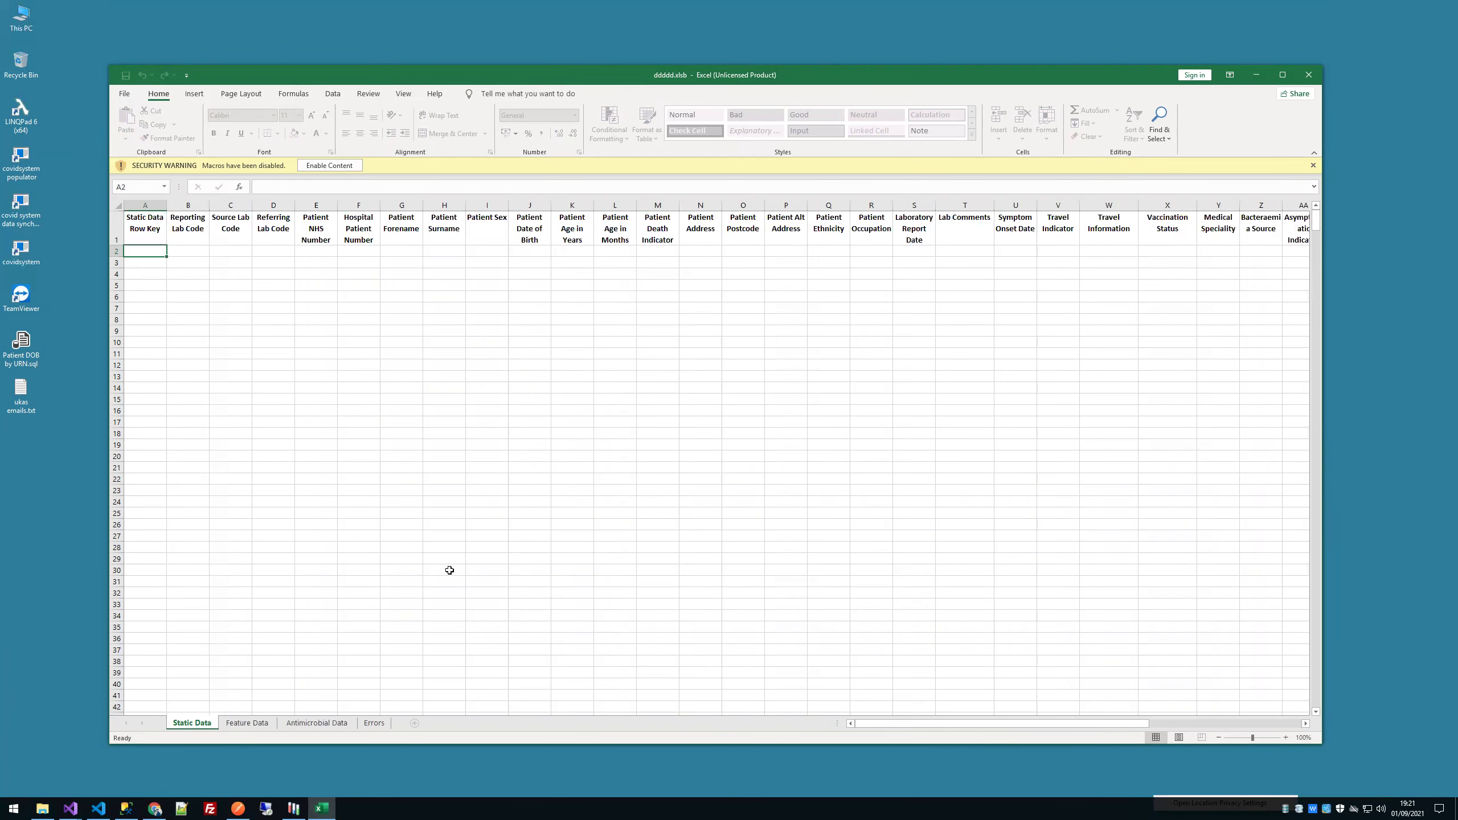
left_click(1313, 82)
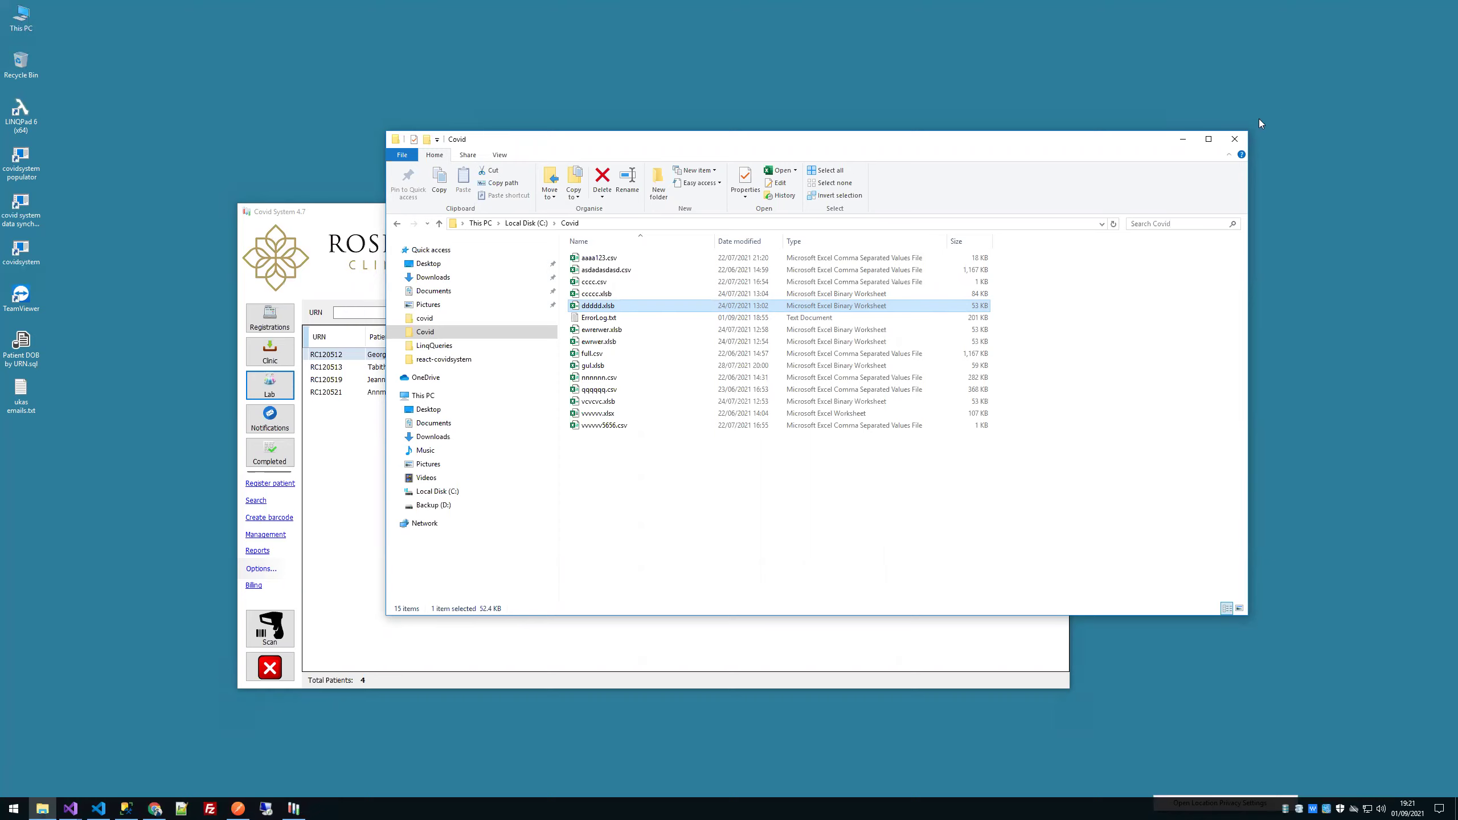
Step: Close the Covid folder window and reposition the Covid System window
left_click(1233, 139)
left_click_drag(773, 215, 784, 159)
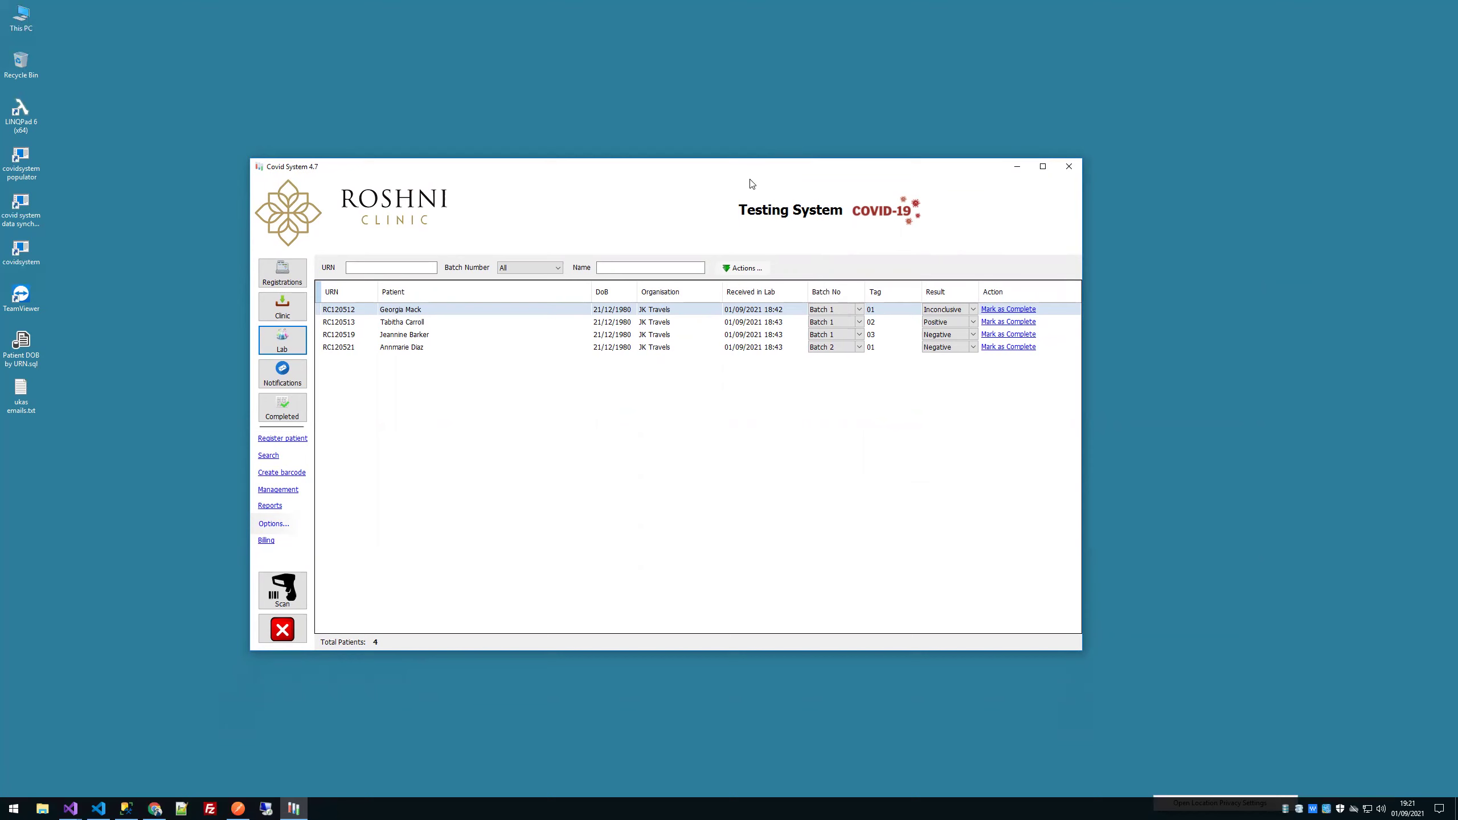
mouse_move(776, 176)
left_mouse_down()
mouse_move(851, 167)
mouse_move(770, 218)
mouse_move(760, 163)
left_mouse_up()
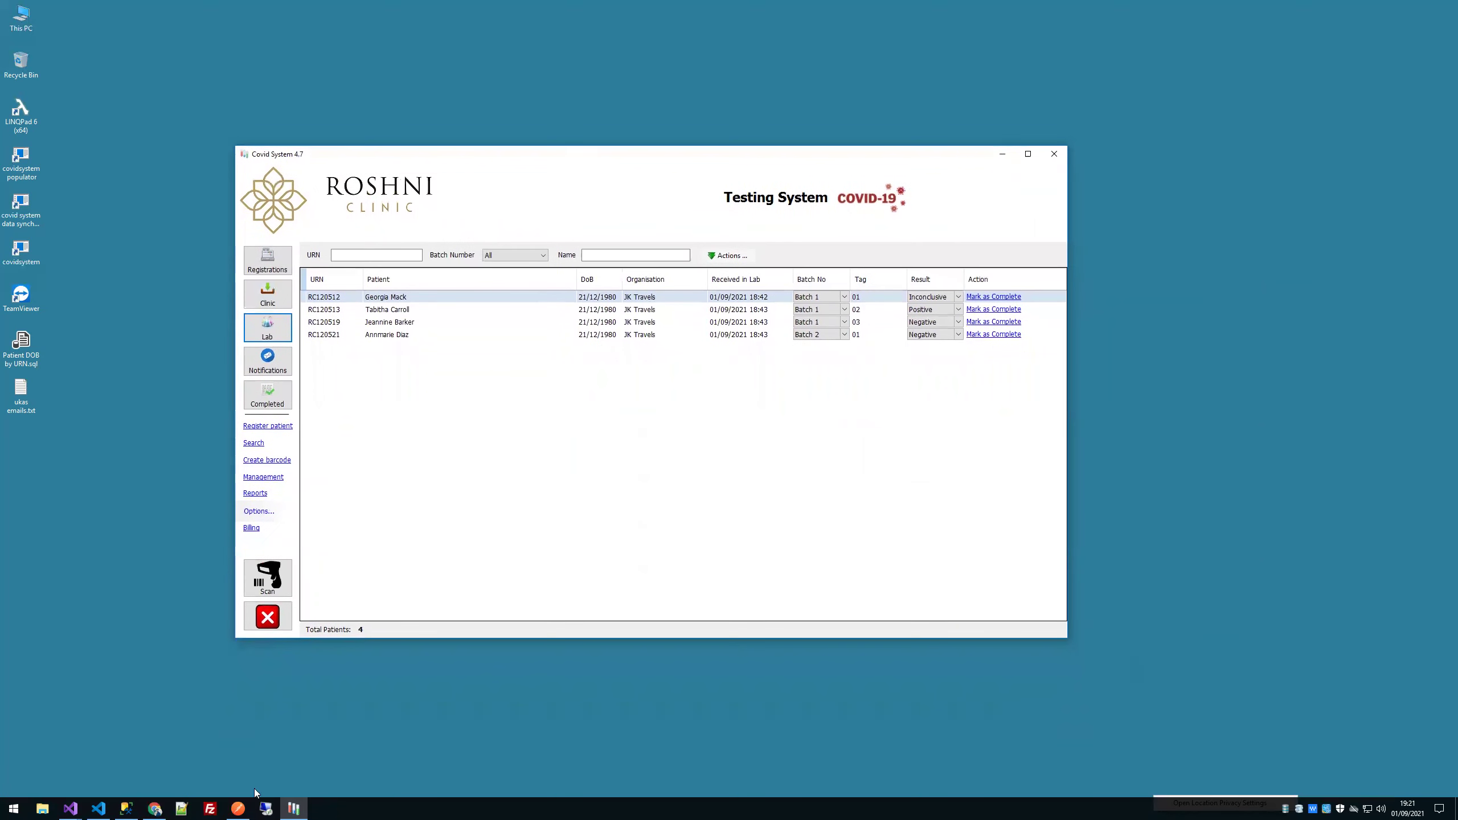
Step: Glance at the Mohr Labs add-patient tab, then show Covid System's 73 registered patients
left_click(154, 809)
left_click(287, 54)
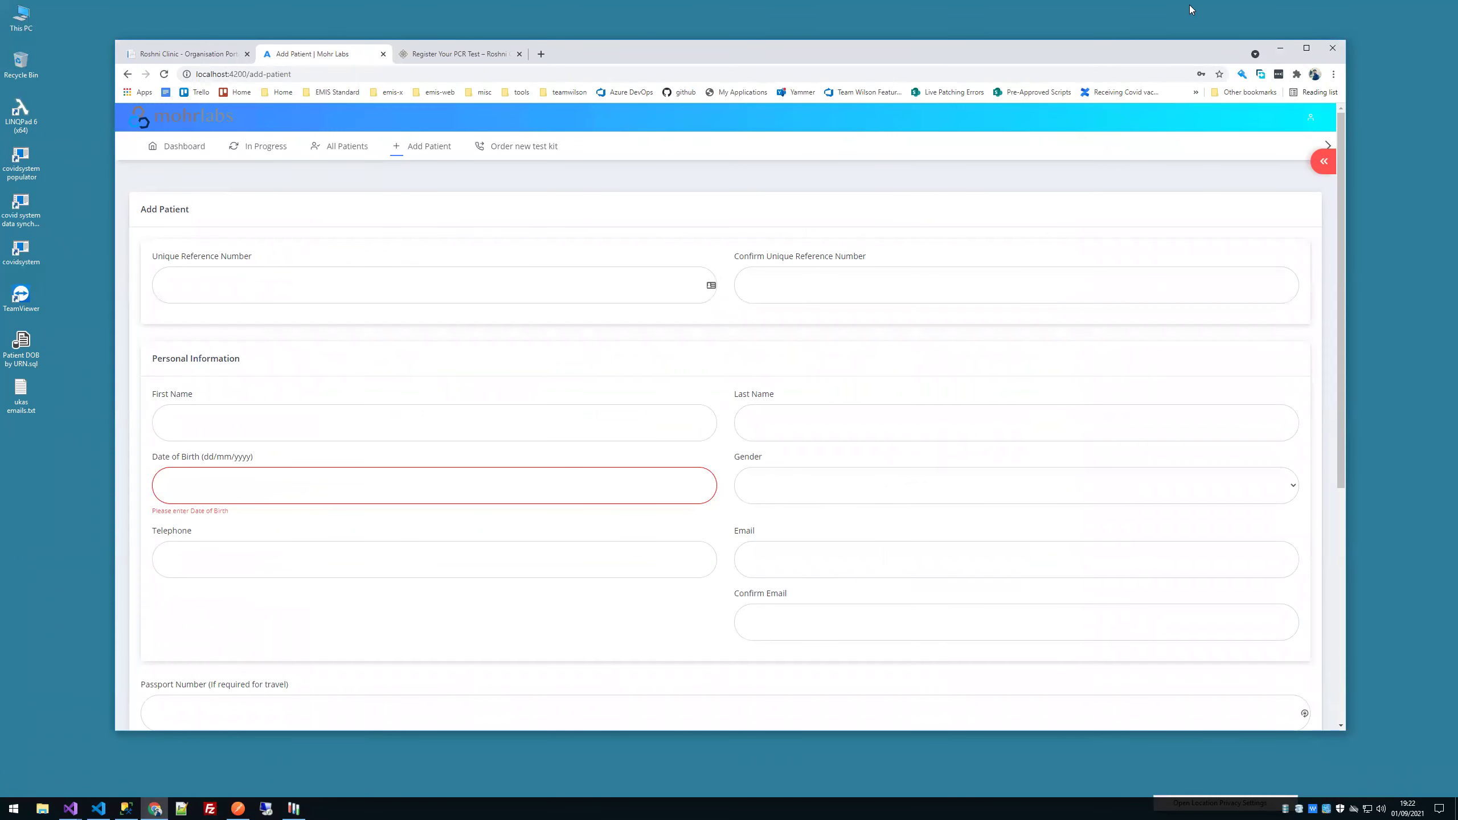
left_click(1279, 49)
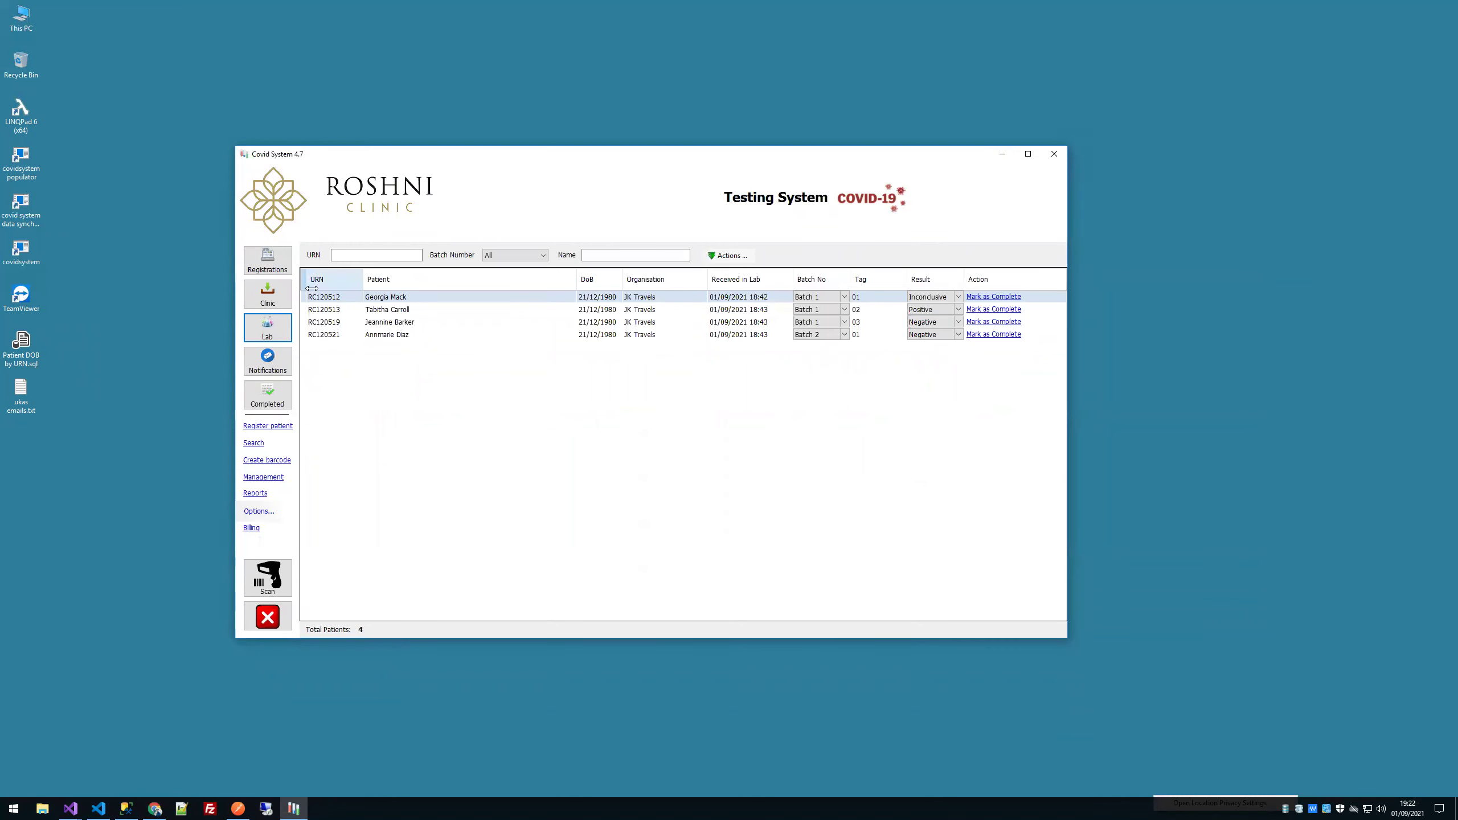
left_click(278, 269)
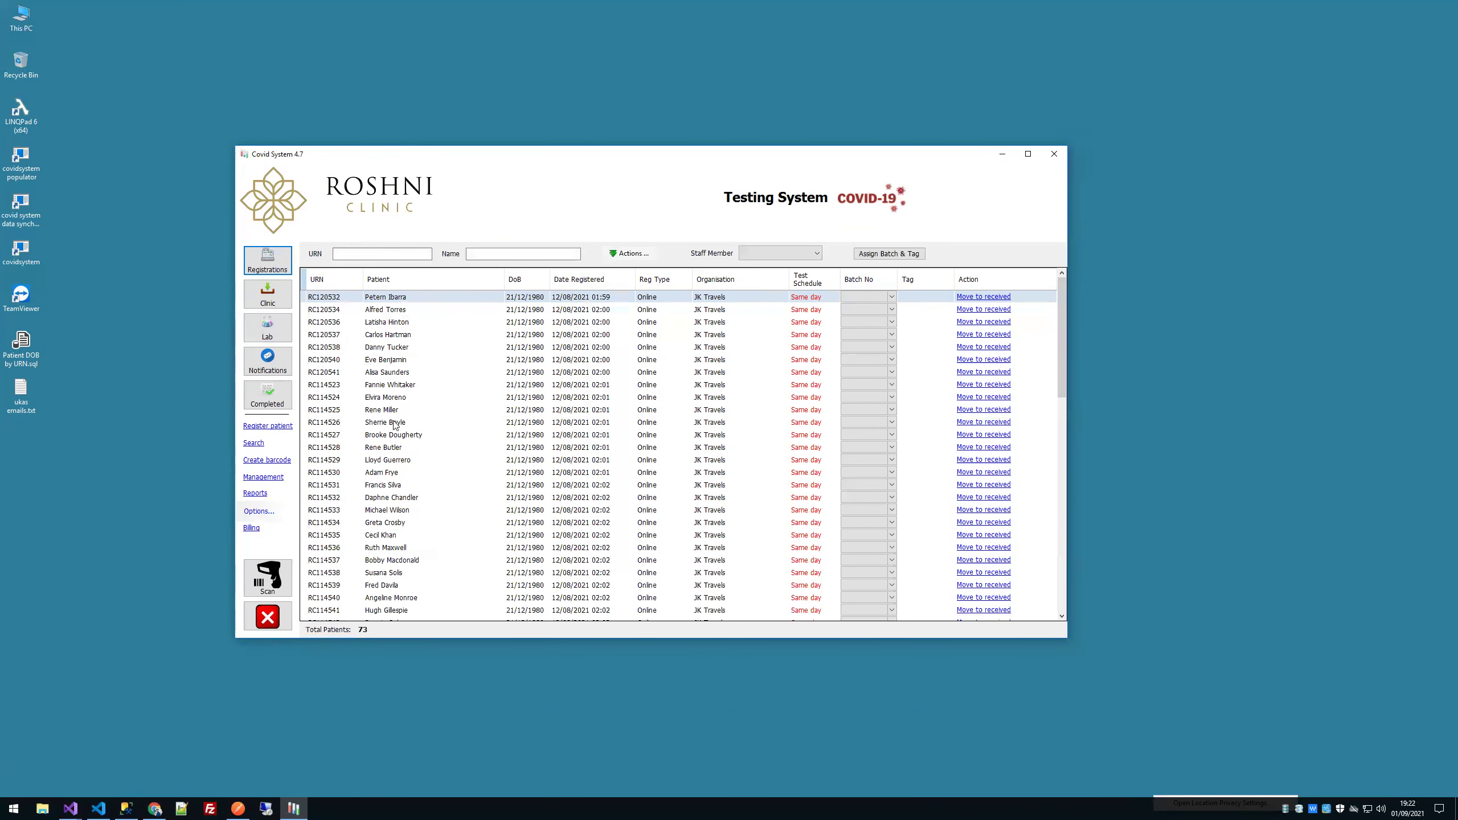
Step: View a patient's registration details unchanged, scroll to the list's end, then switch to the Trello desktop
left_click(376, 424)
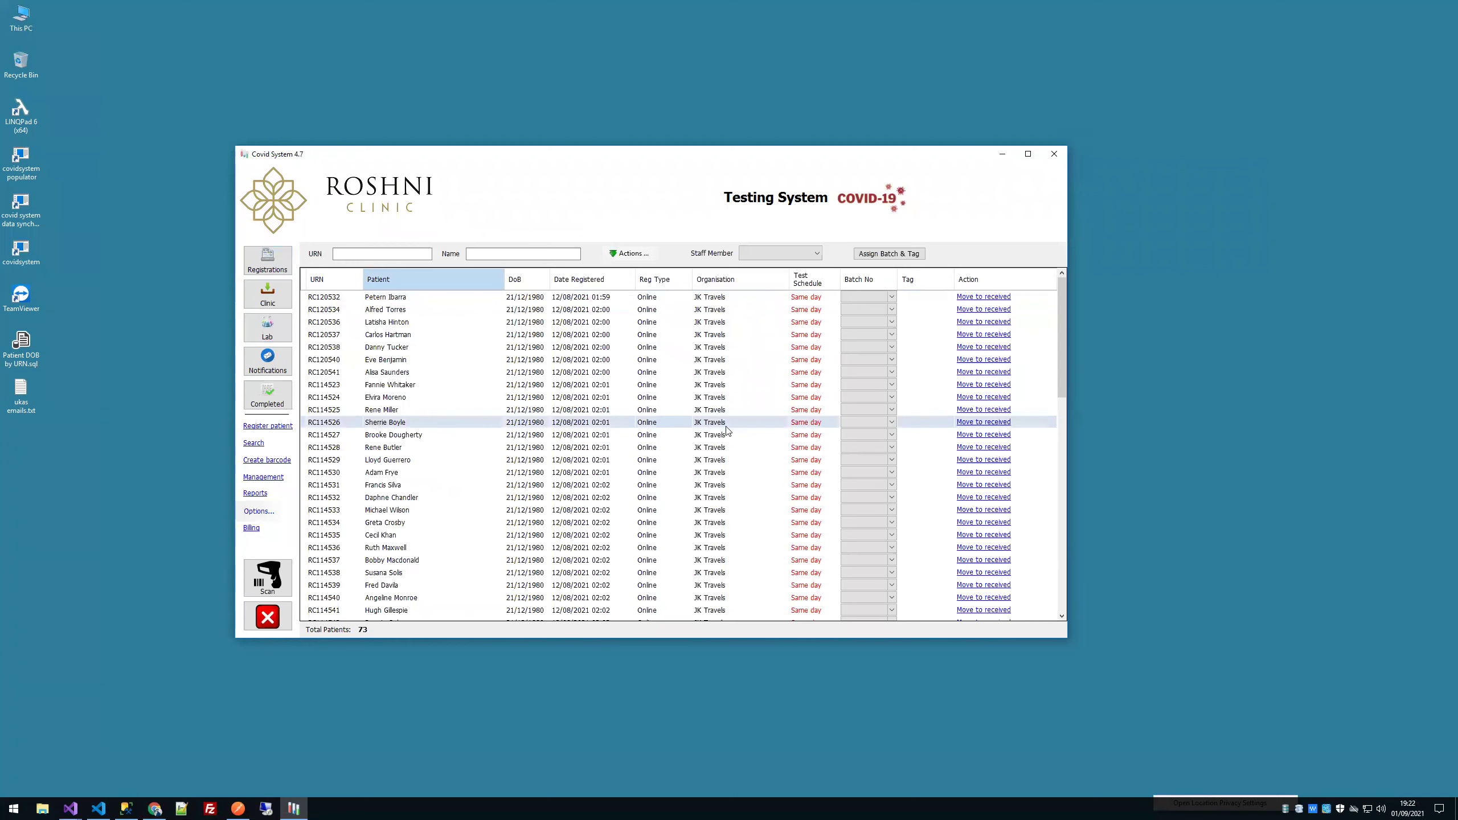
left_click(531, 459)
left_click(543, 498)
double_click(546, 535)
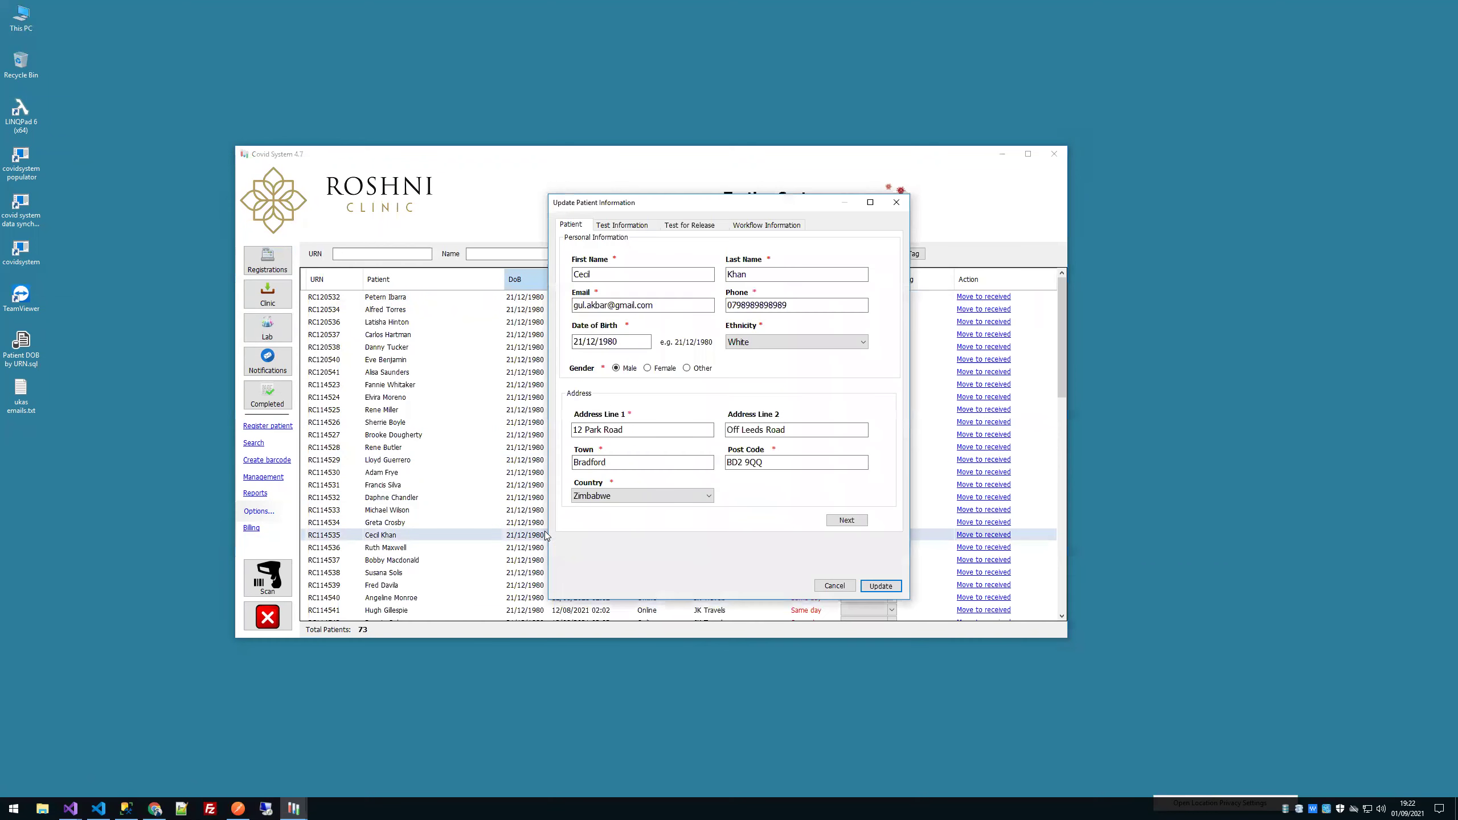
left_click(834, 586)
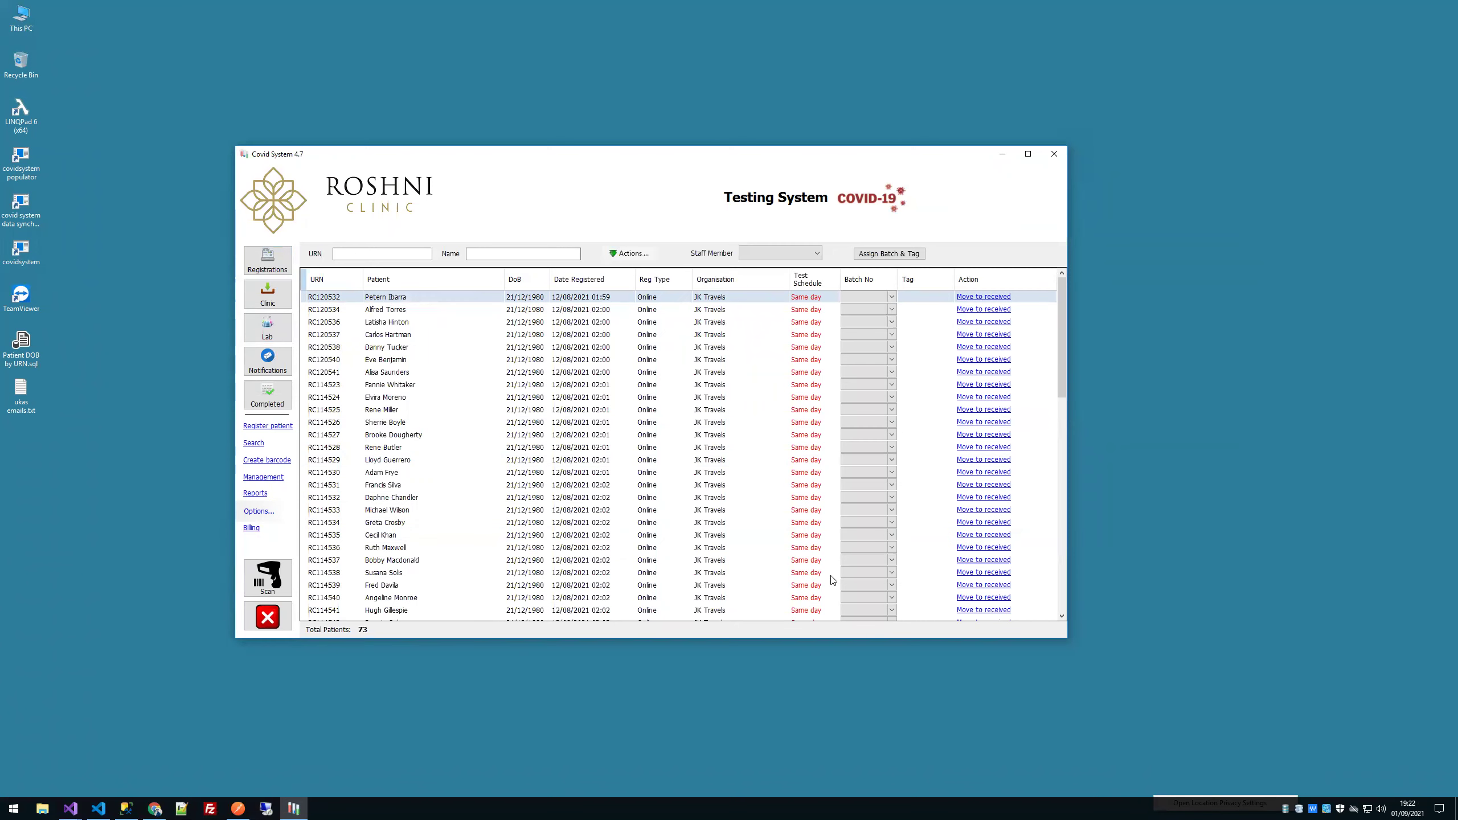
scroll(829, 566, "down", 15)
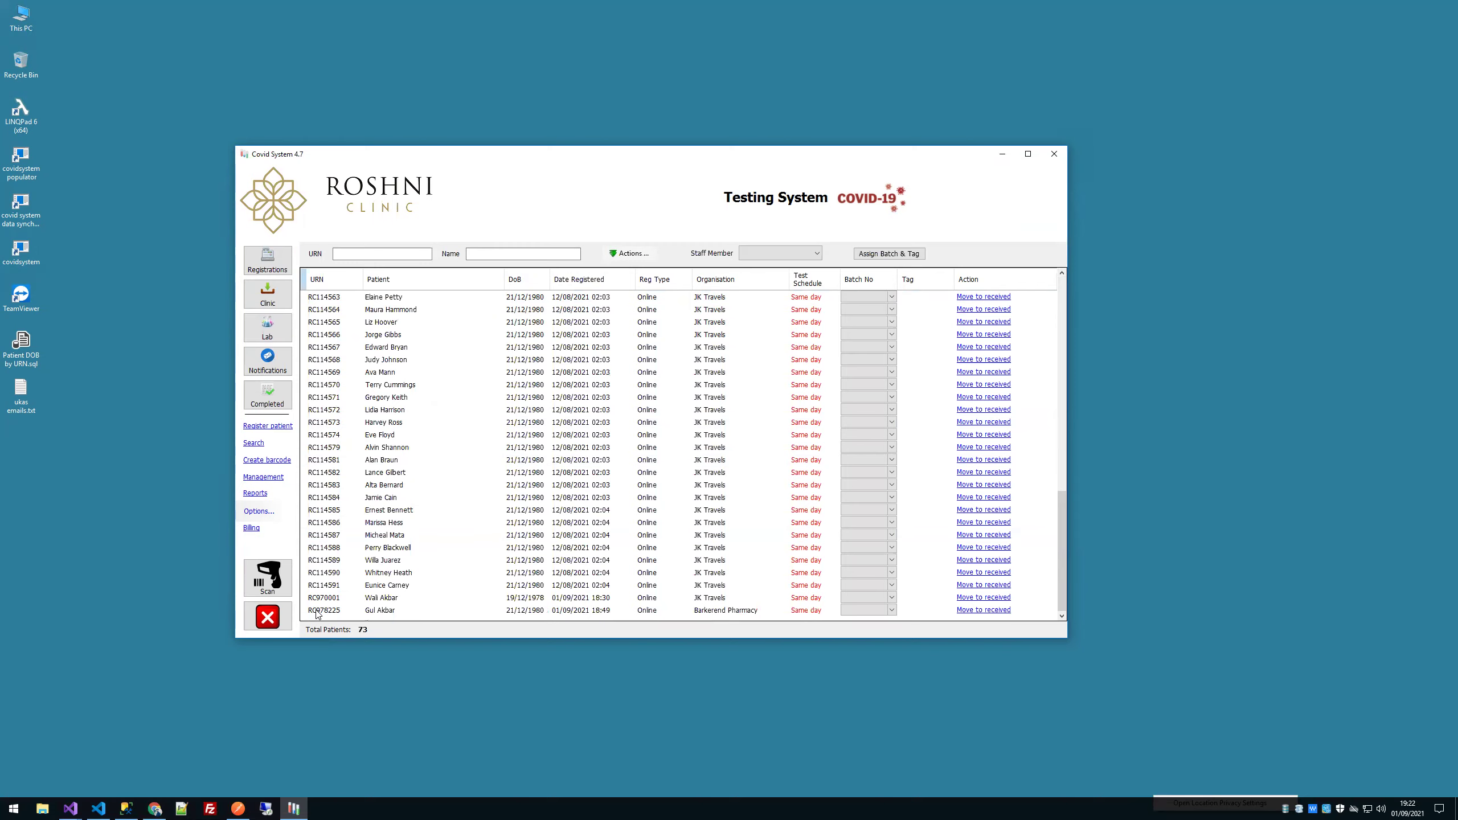
key("ctrl+Left")
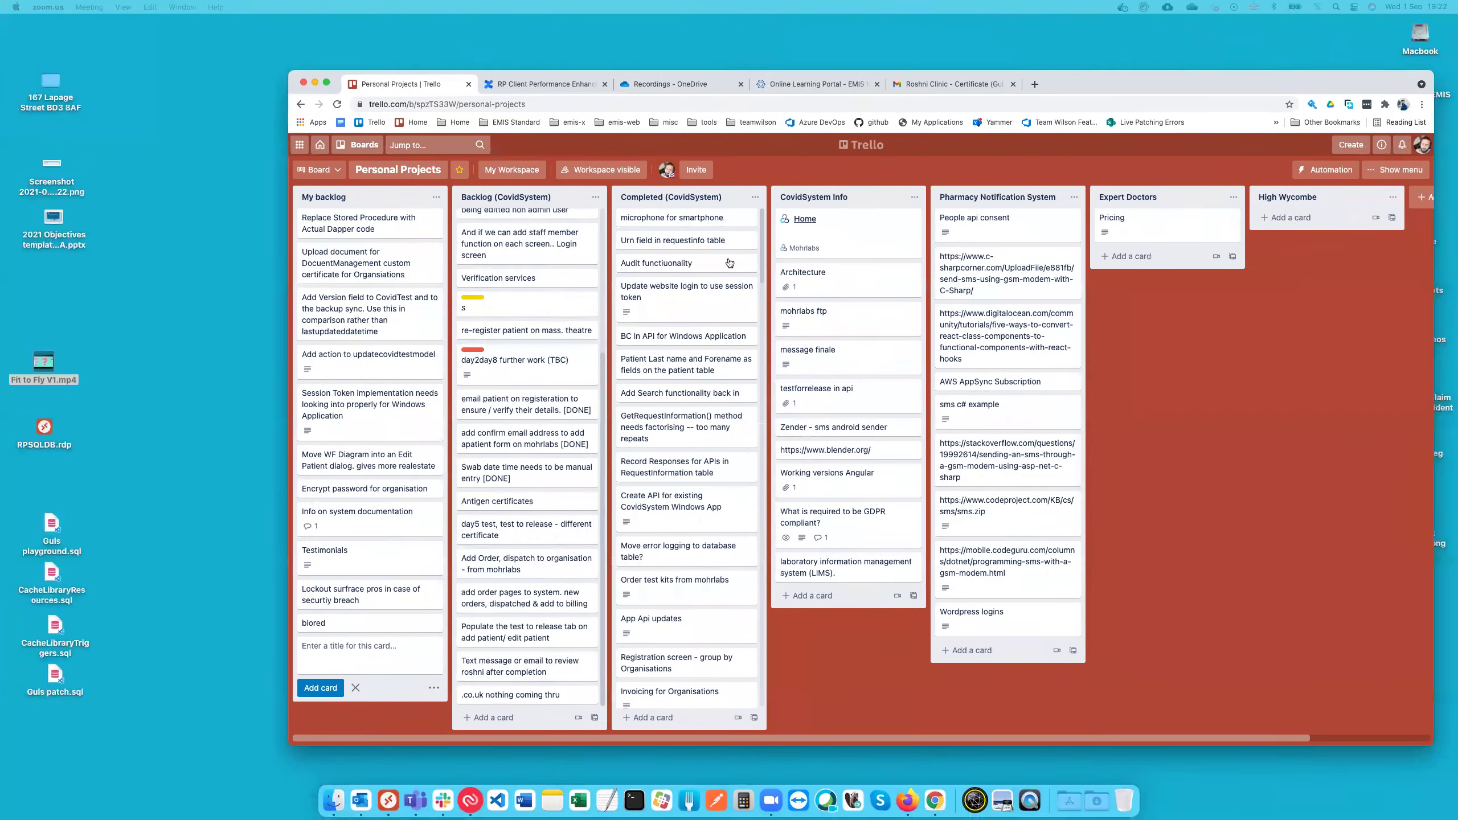
Step: Switch back from the Trello board to the remote Covid System session with Ctrl+Right
key("ctrl+Right")
key("ctrl+Right")
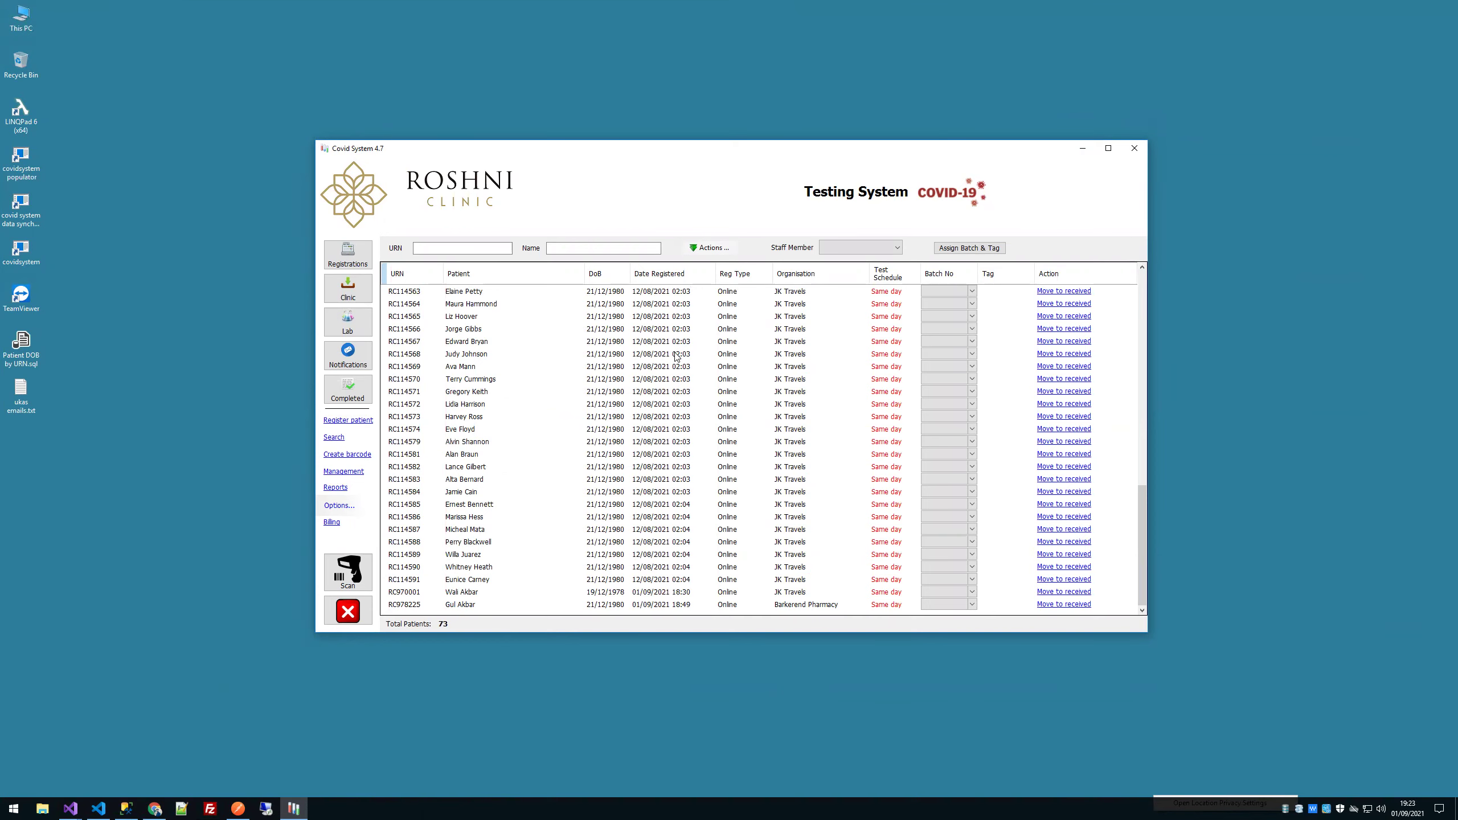
Step: Select the second patient from the top of the registrations list and open the Lab list of 4 JK Travels patients
scroll(676, 357, "up", 16)
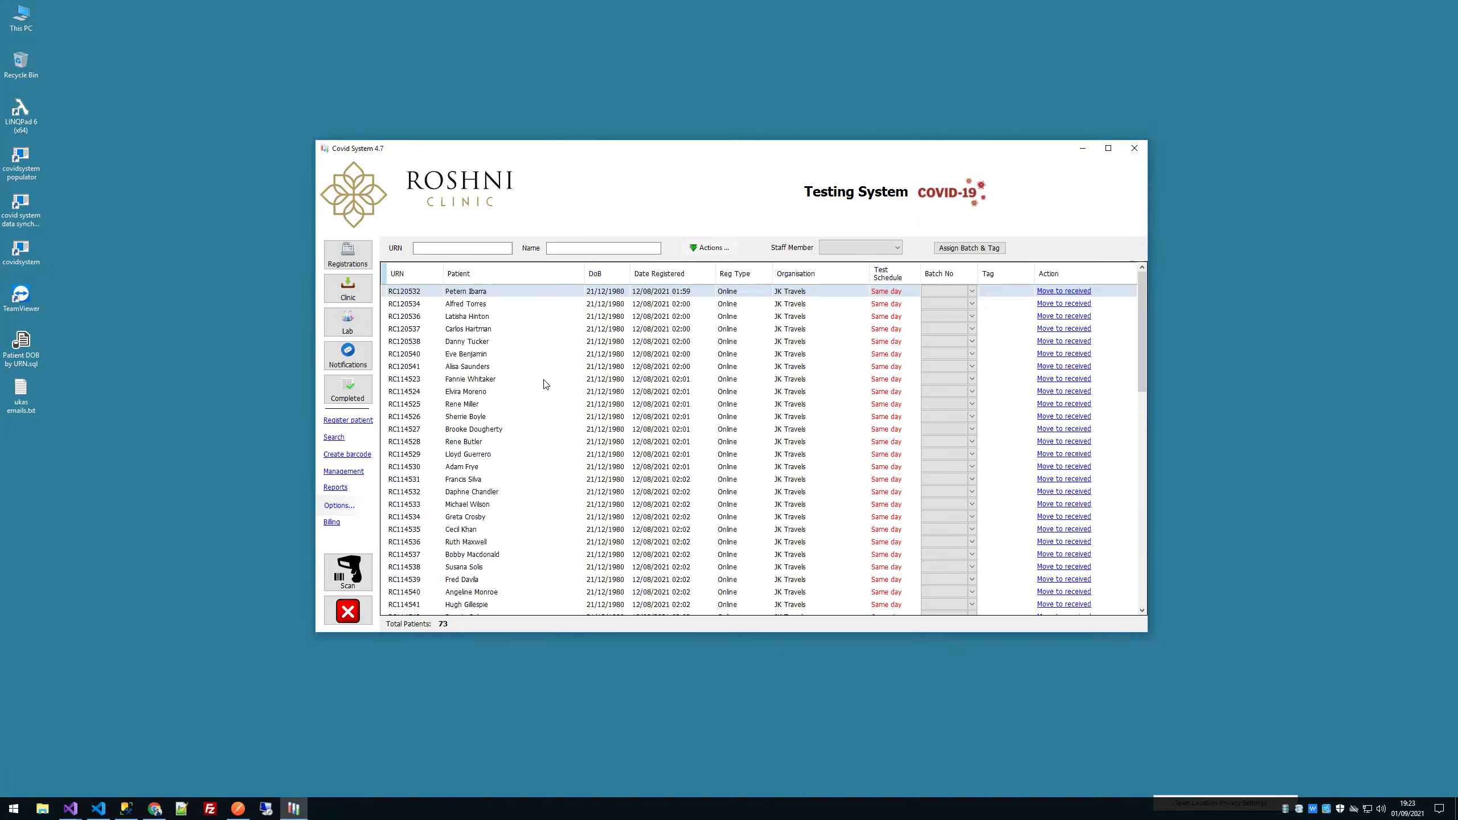
left_click(561, 306)
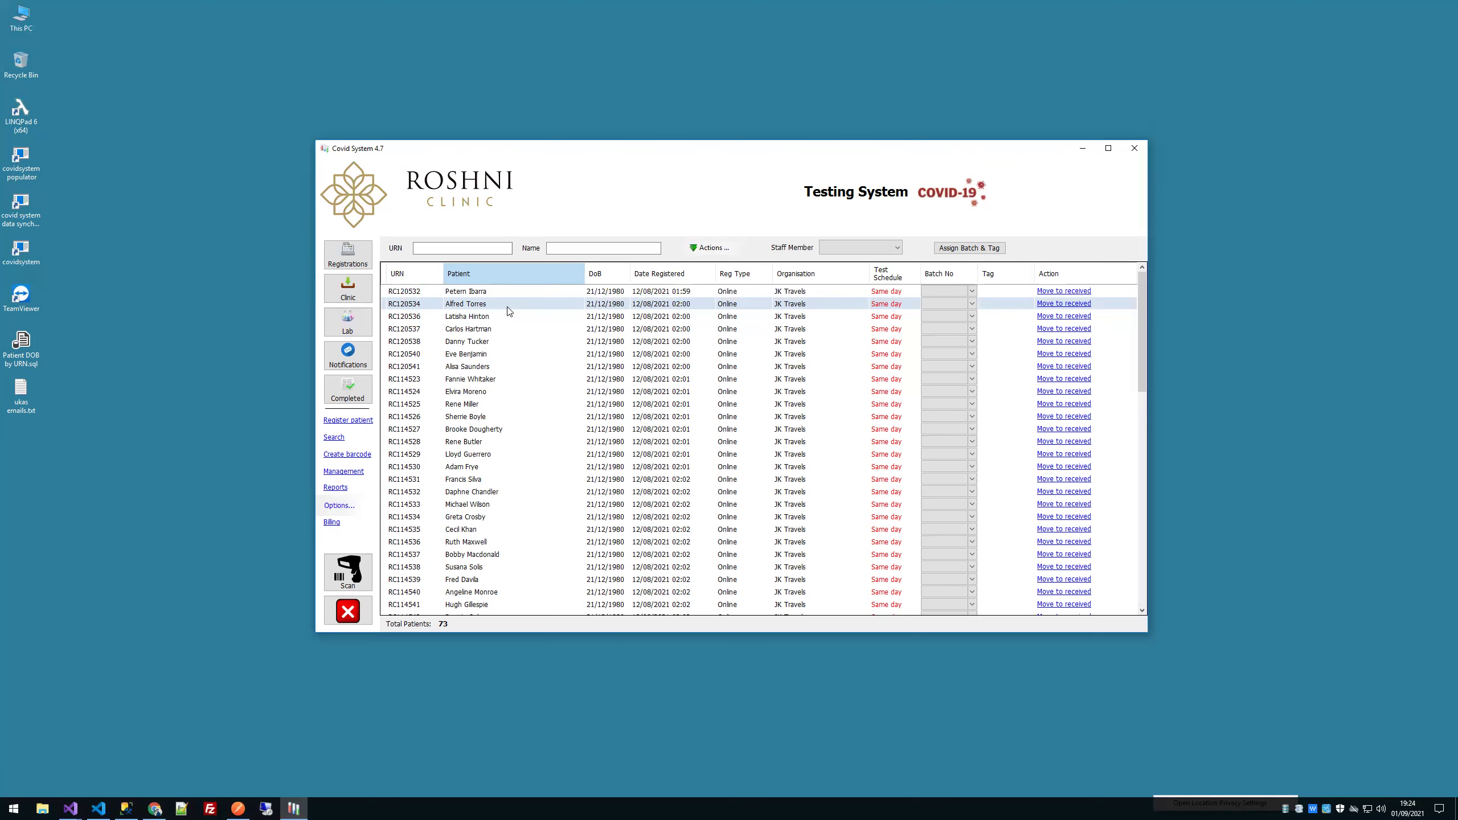
left_click(363, 329)
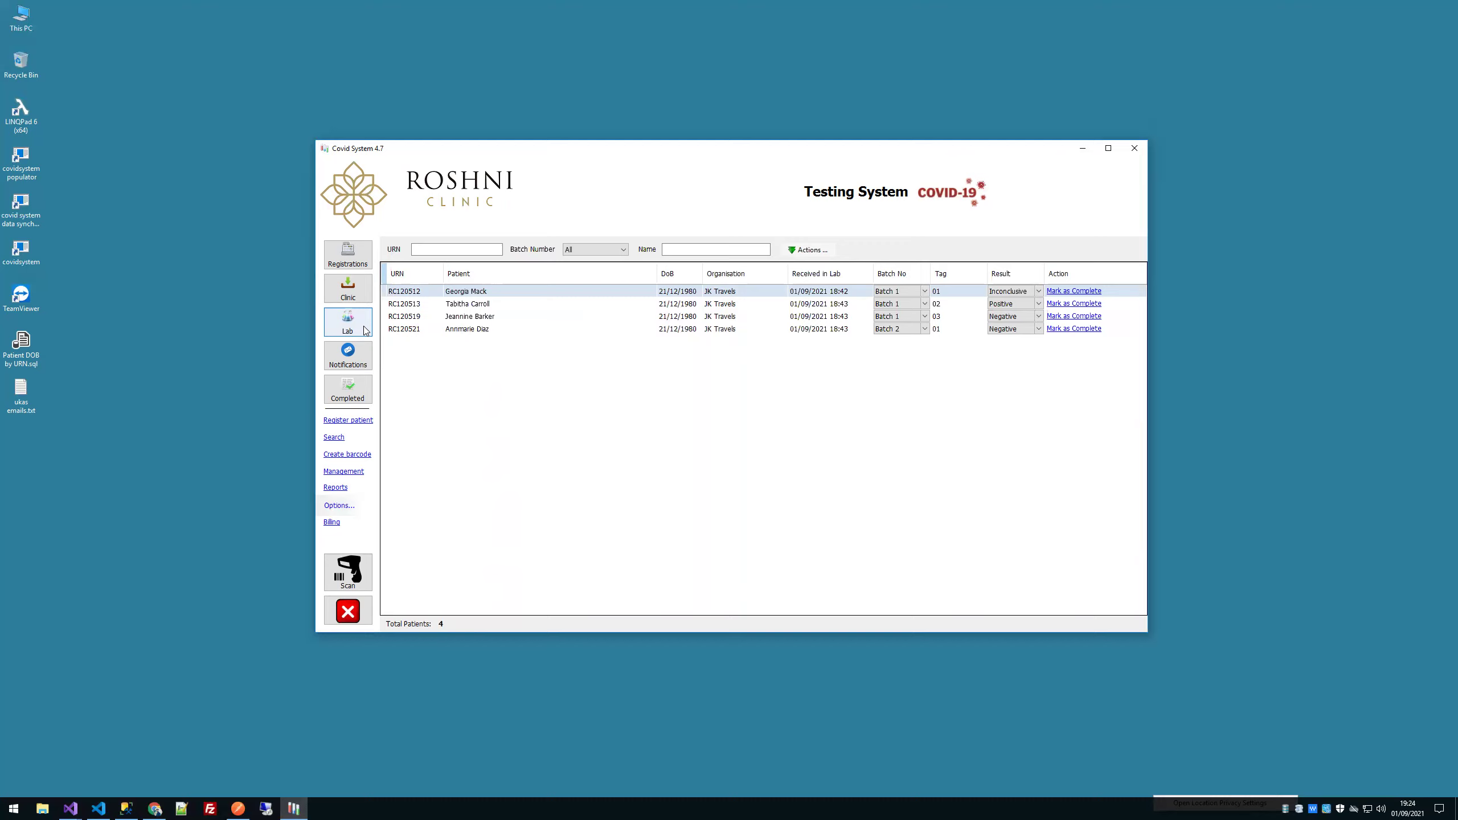
left_click(365, 330)
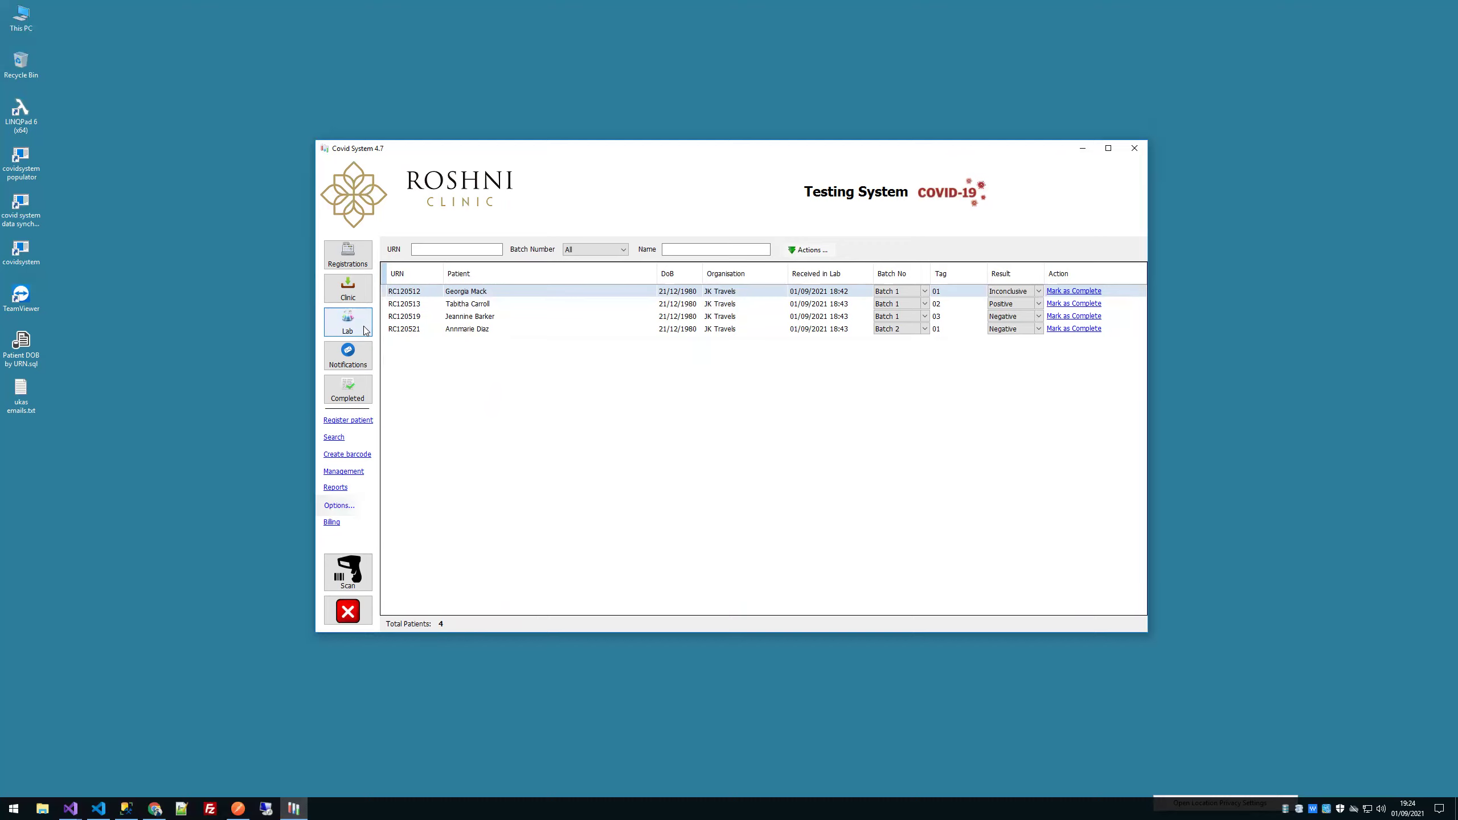